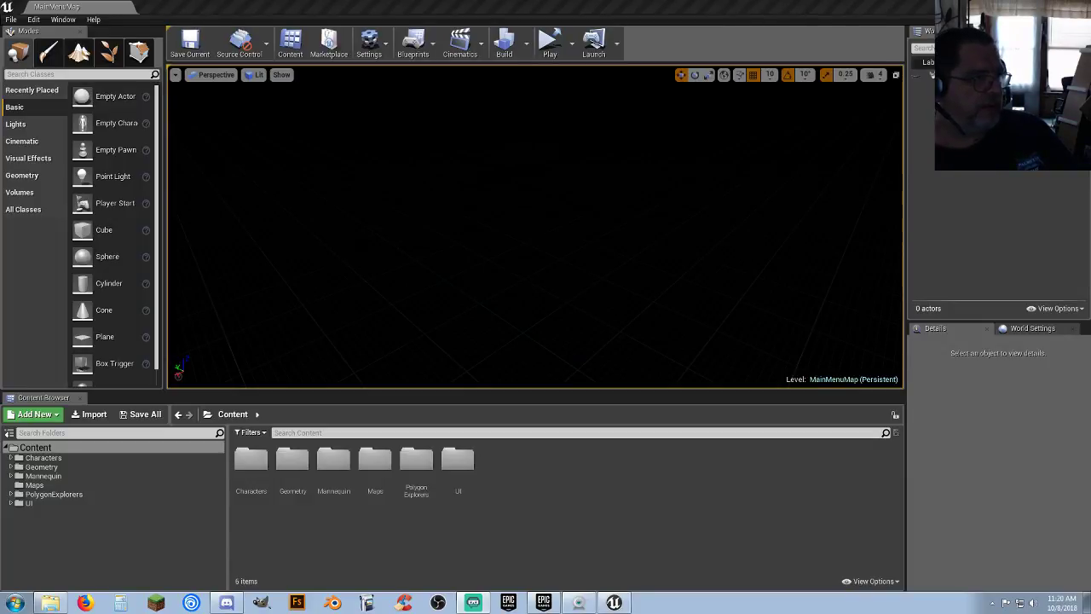
drag(0, 64, 0, 52)
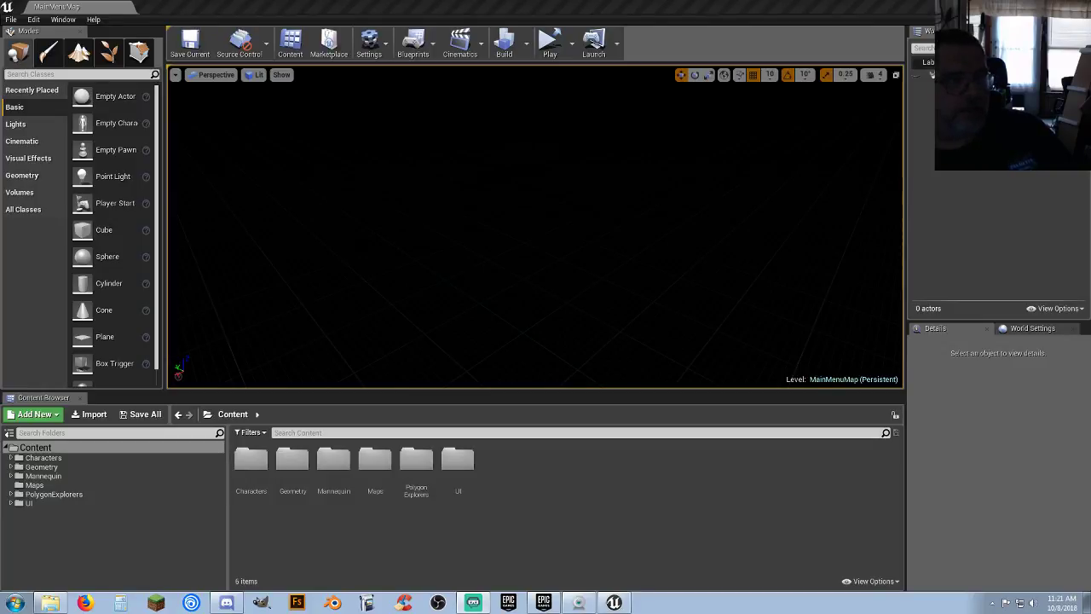
Step: Switch to Firefox and load youtube.com
click(86, 602)
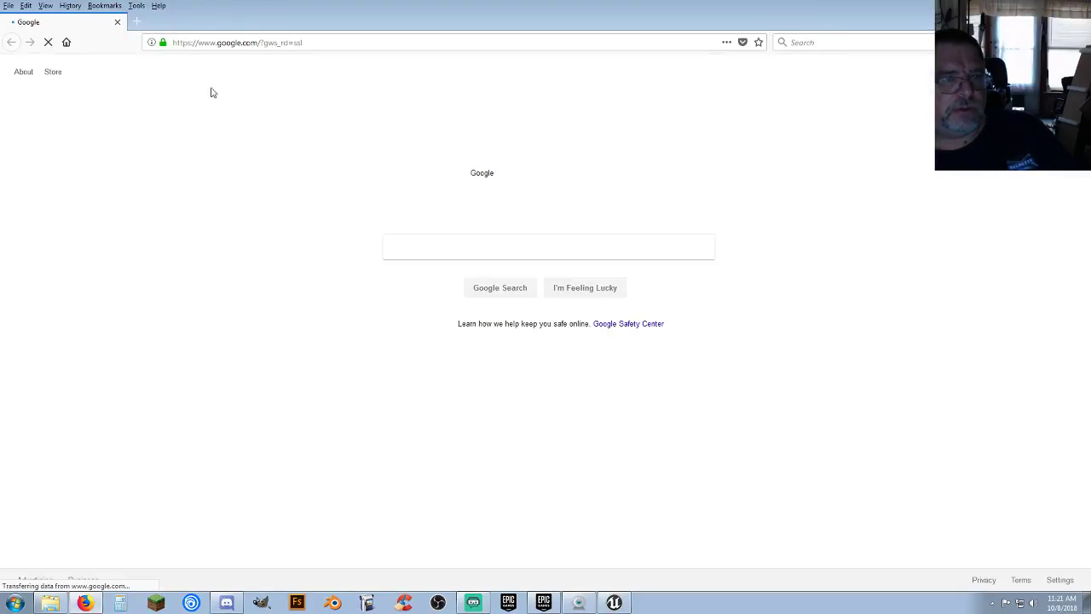
click(329, 42)
text(y)
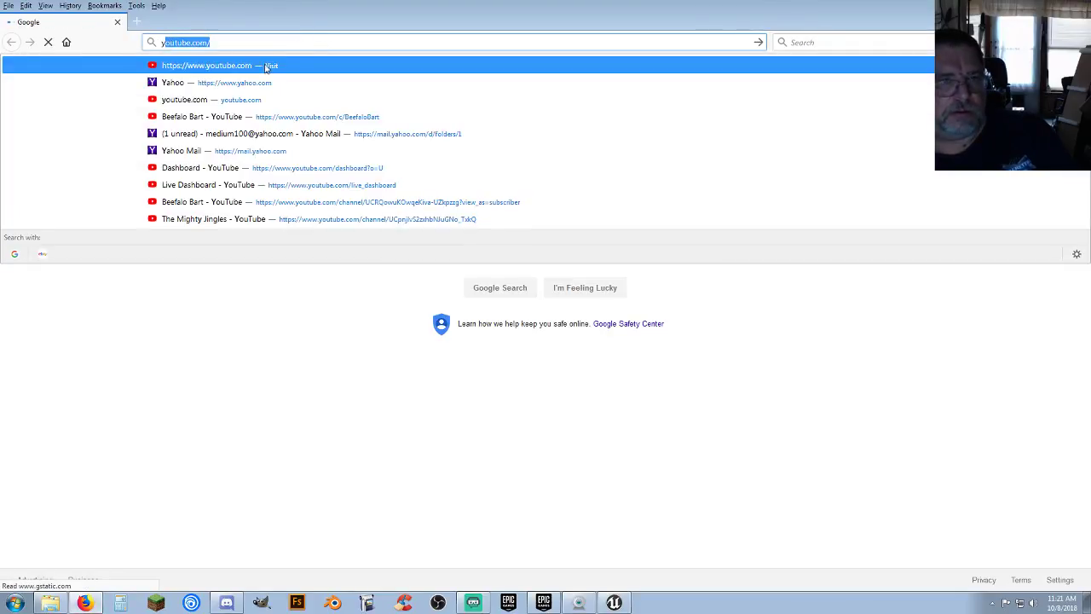
key(Return)
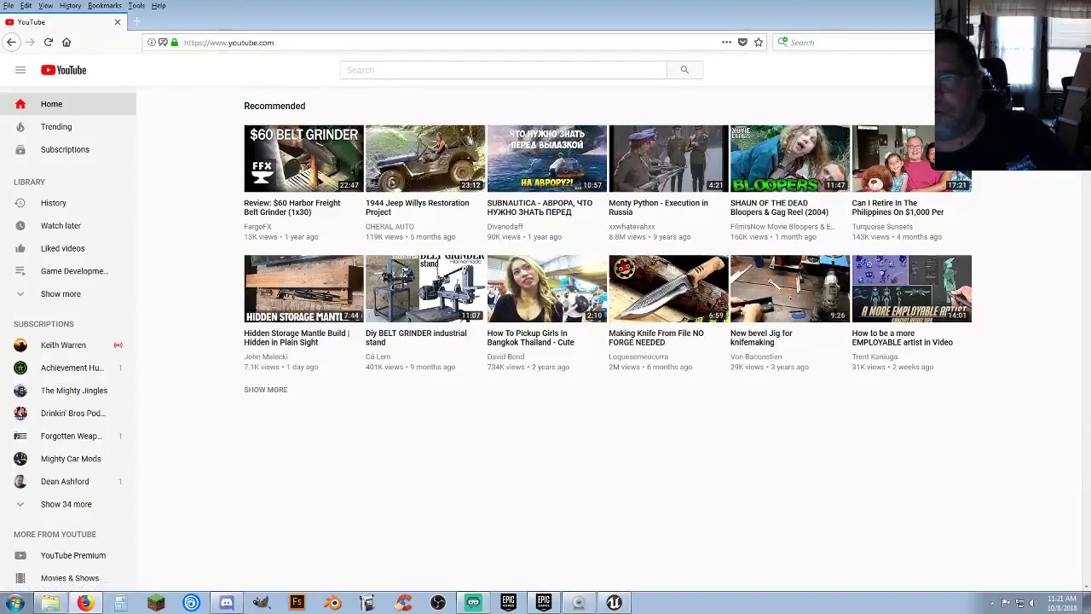
Step: Open and mute the live stream "Polygon - Explorer Kit - First look and TB4 build." from the account's own channel, and close the browser after checking it
click(1060, 70)
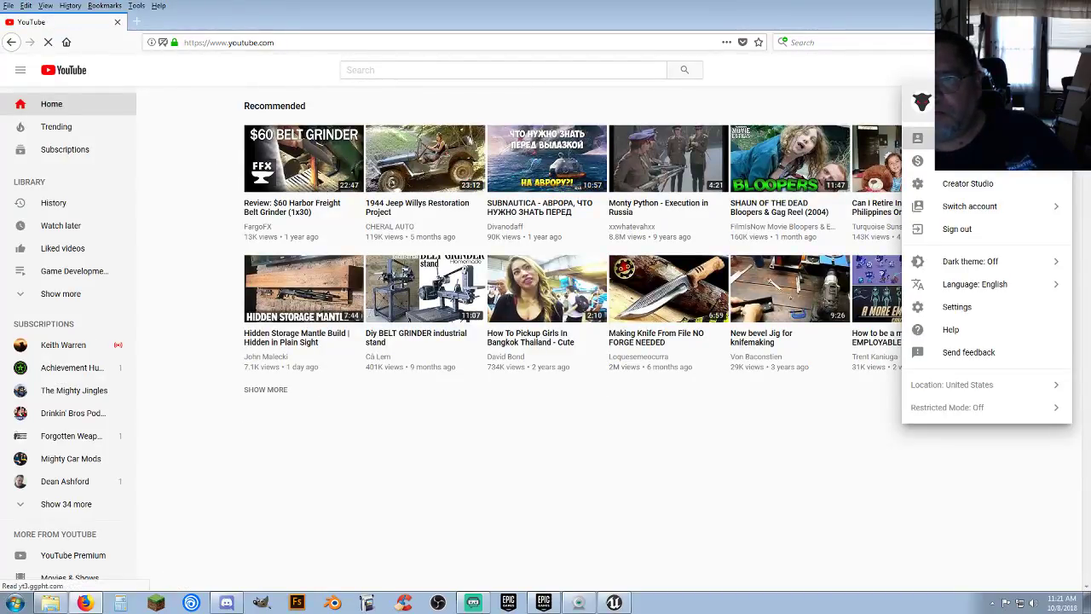
click(946, 138)
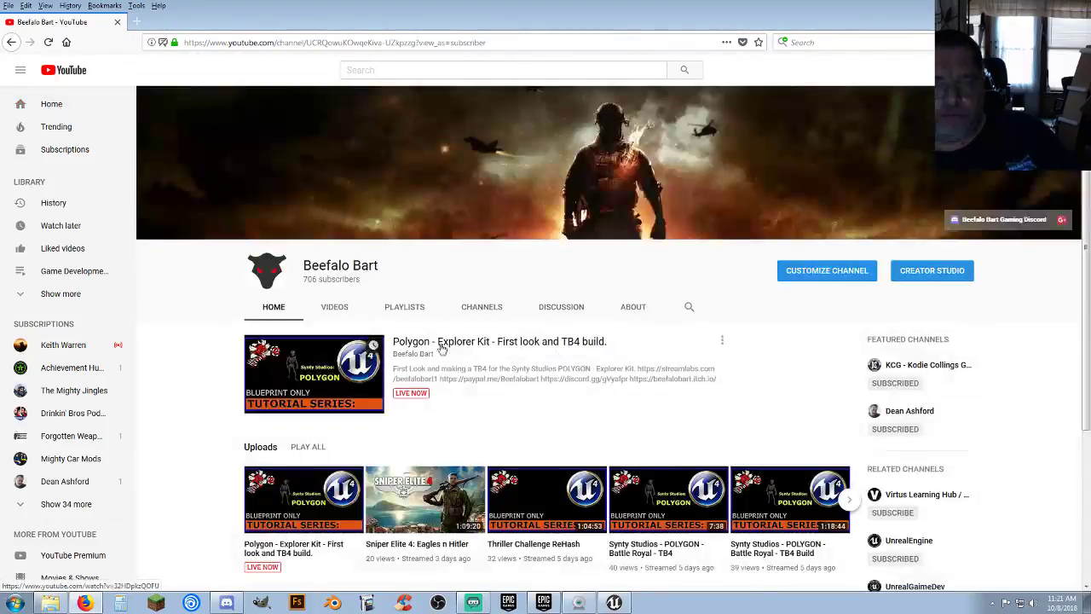
click(483, 341)
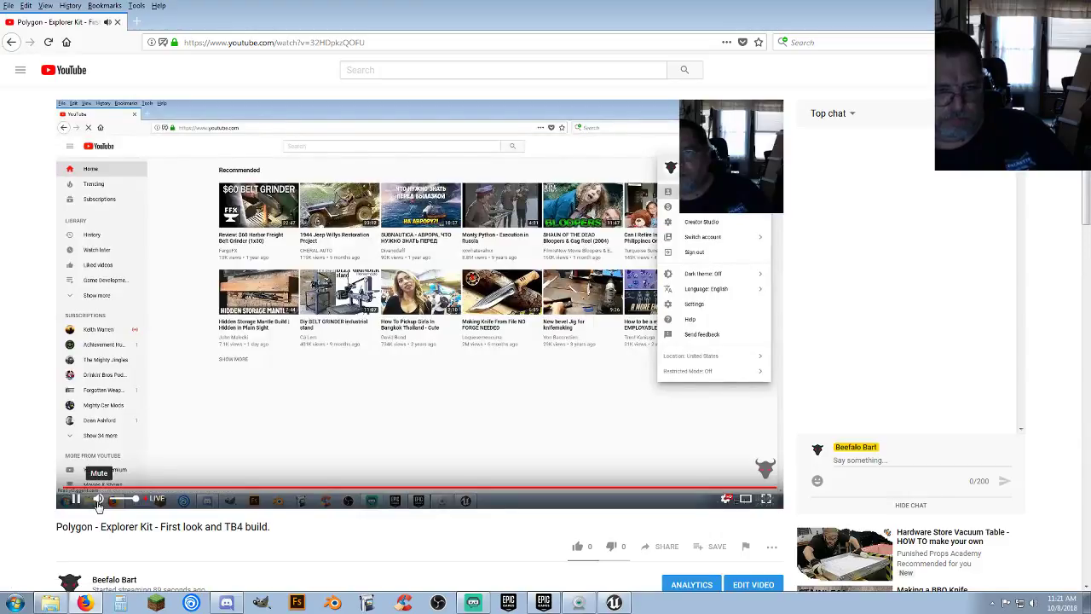
click(98, 503)
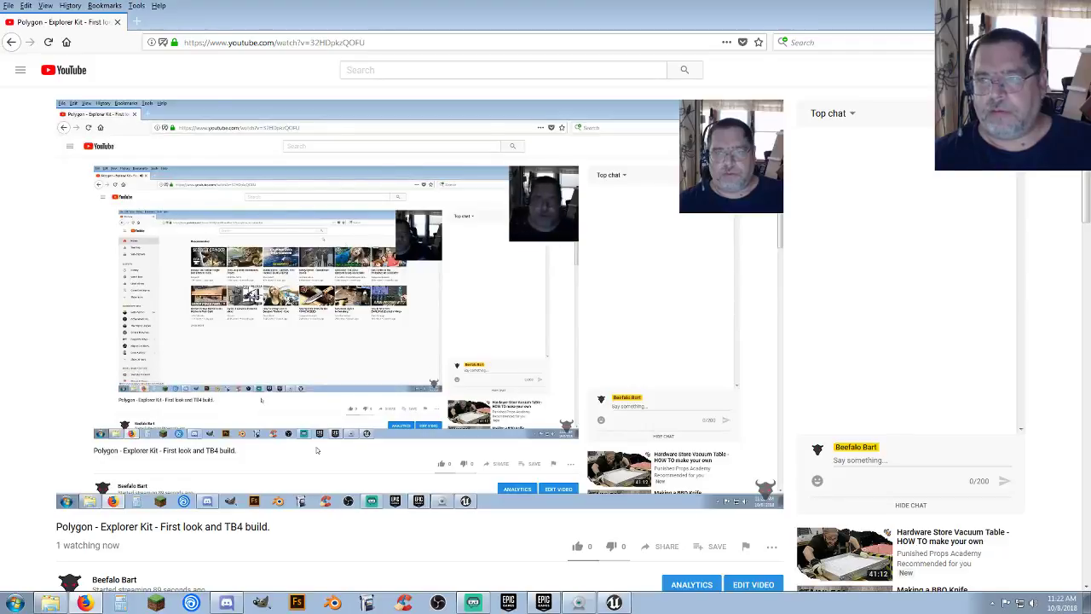
click(1038, 5)
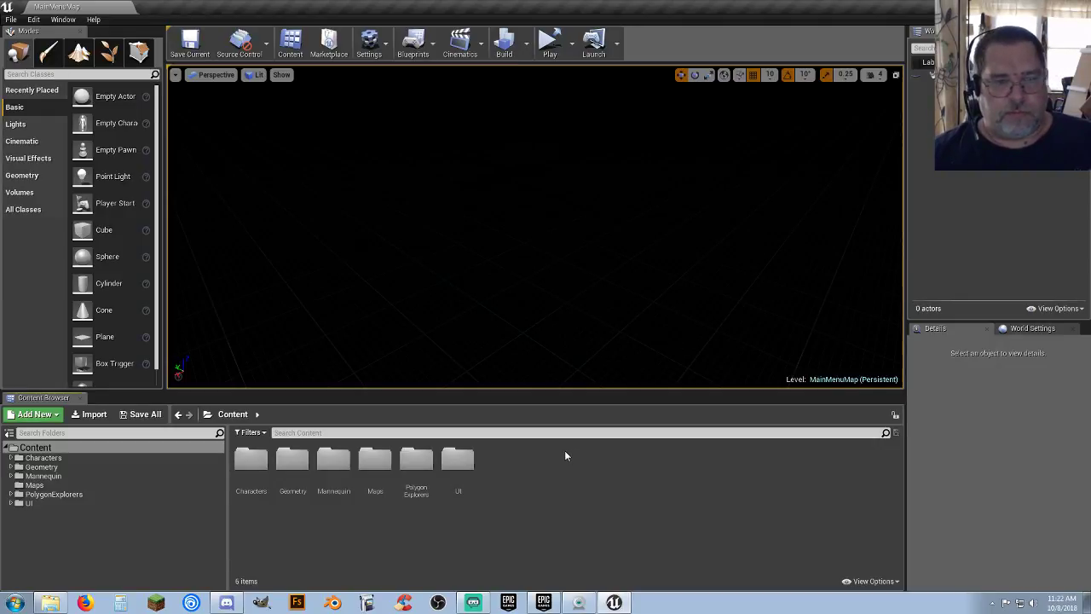
Step: Reopen Firefox and load the YouTube home page
click(86, 602)
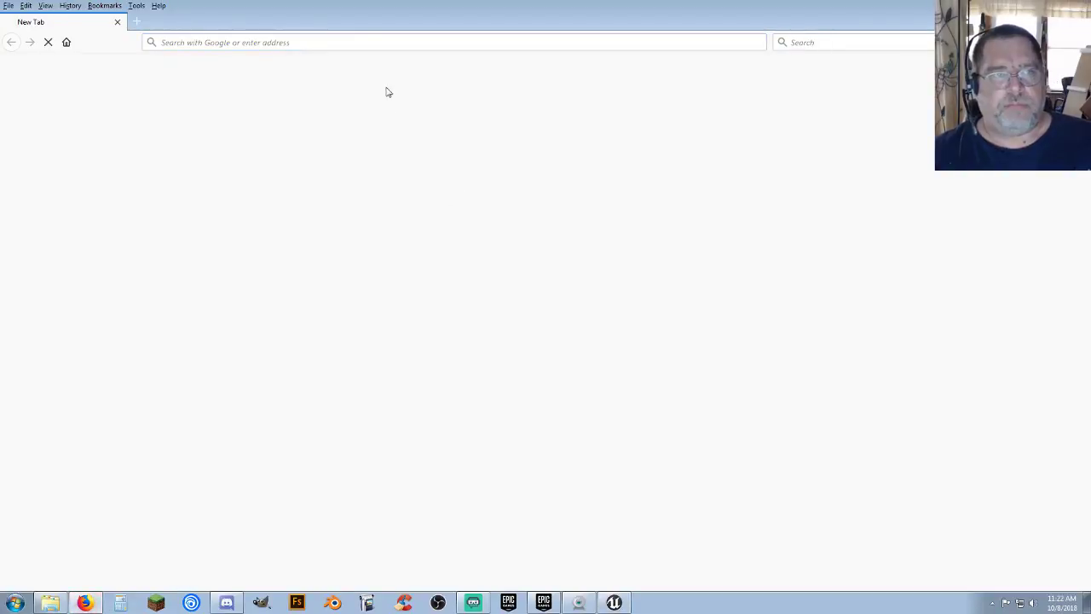
click(324, 41)
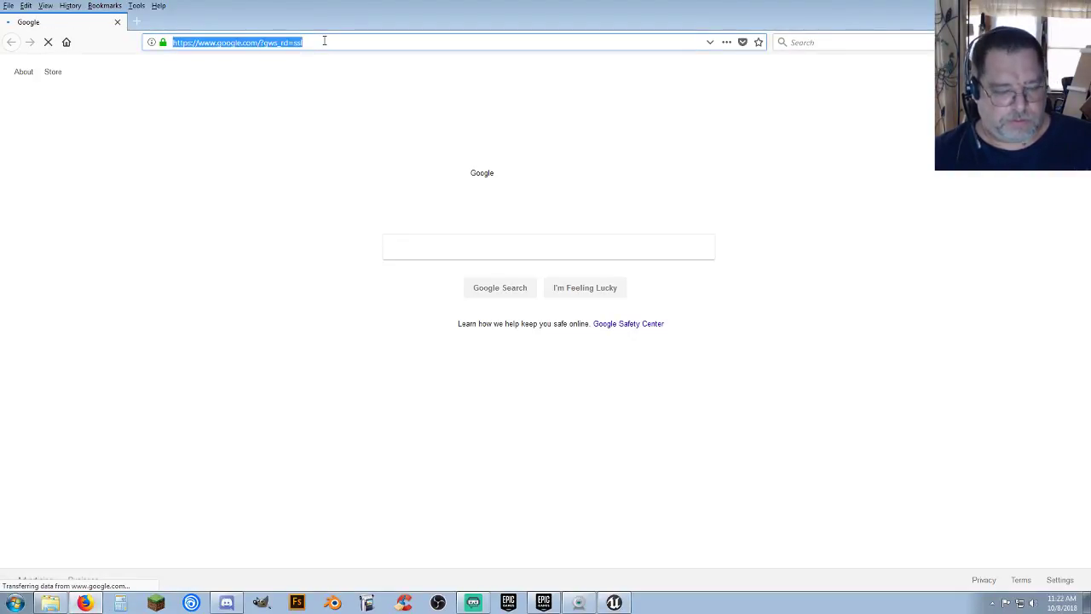
text(youtube.com/)
key(Return)
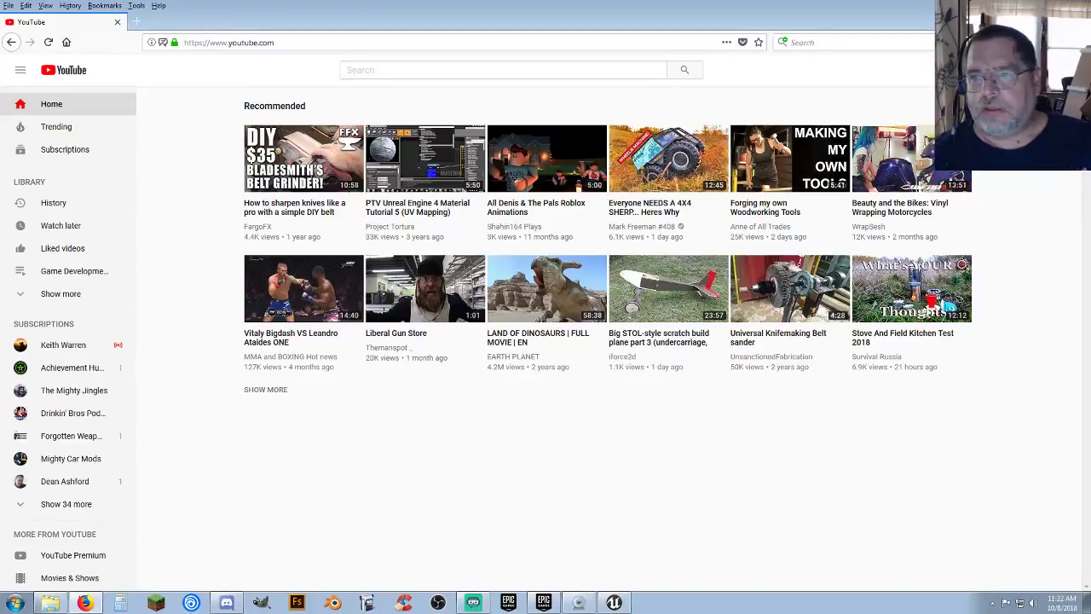
Step: Go to the account's own channel and open its live stream "Polygon - Explorer Kit - First look and TB4 build."
click(1061, 70)
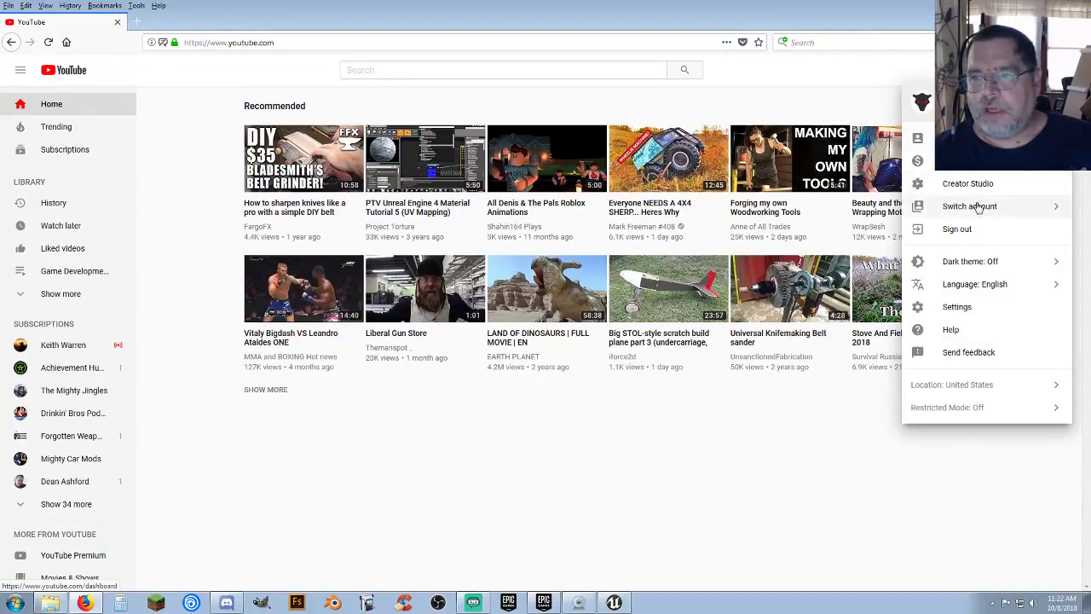
click(954, 137)
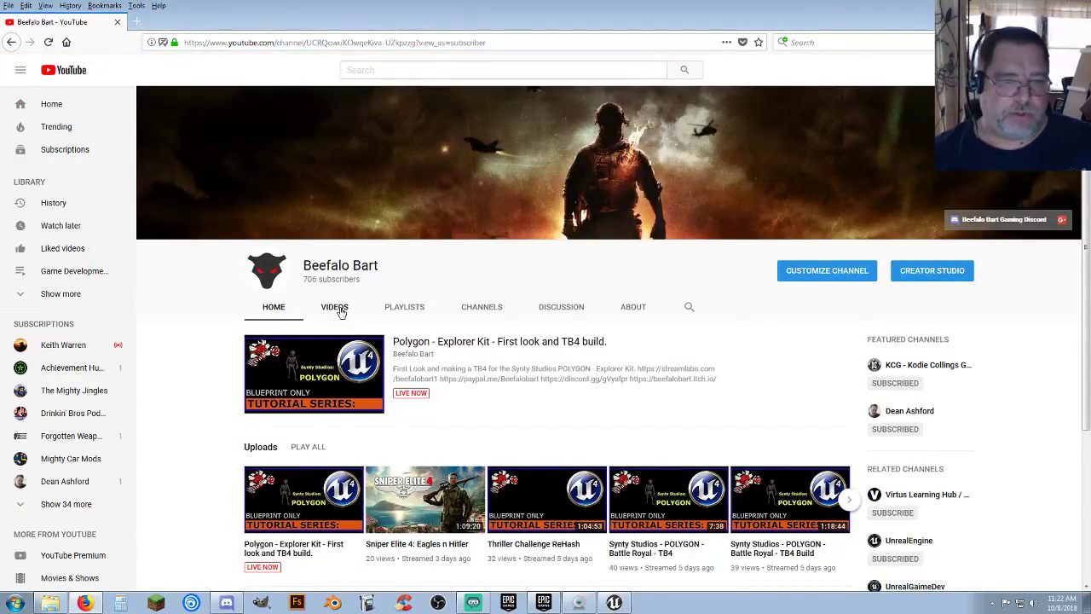
click(439, 342)
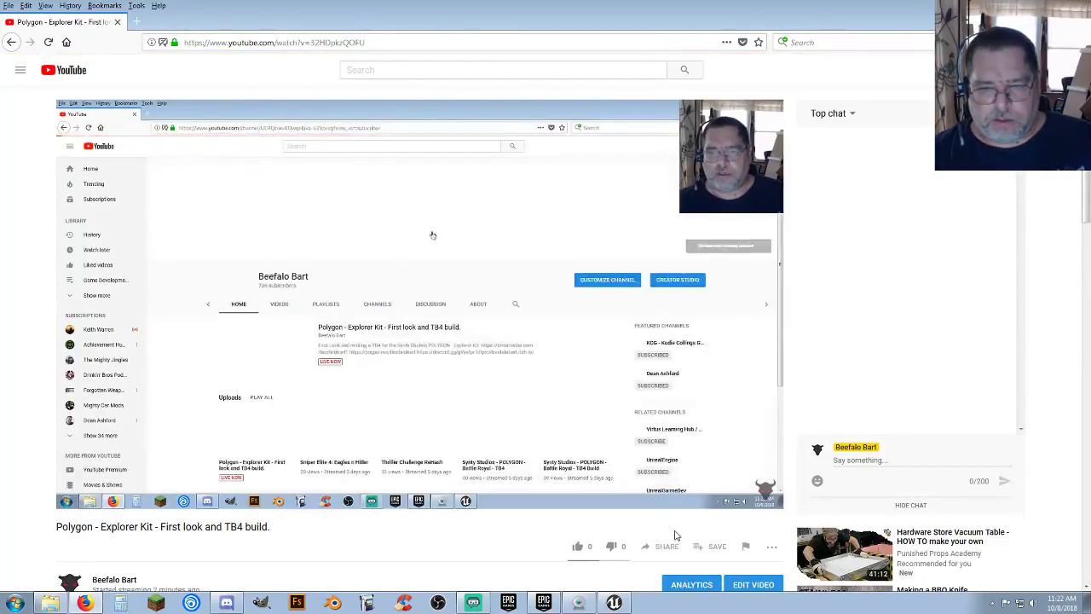
Step: Copy the live stream's share link and close the share dialog
click(668, 546)
click(537, 444)
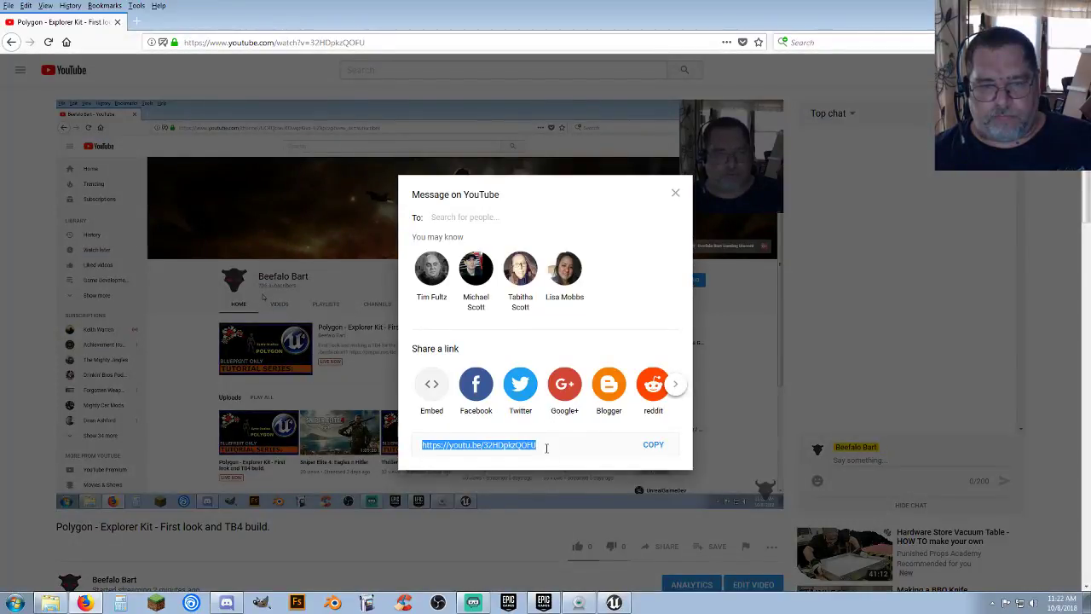
click(652, 444)
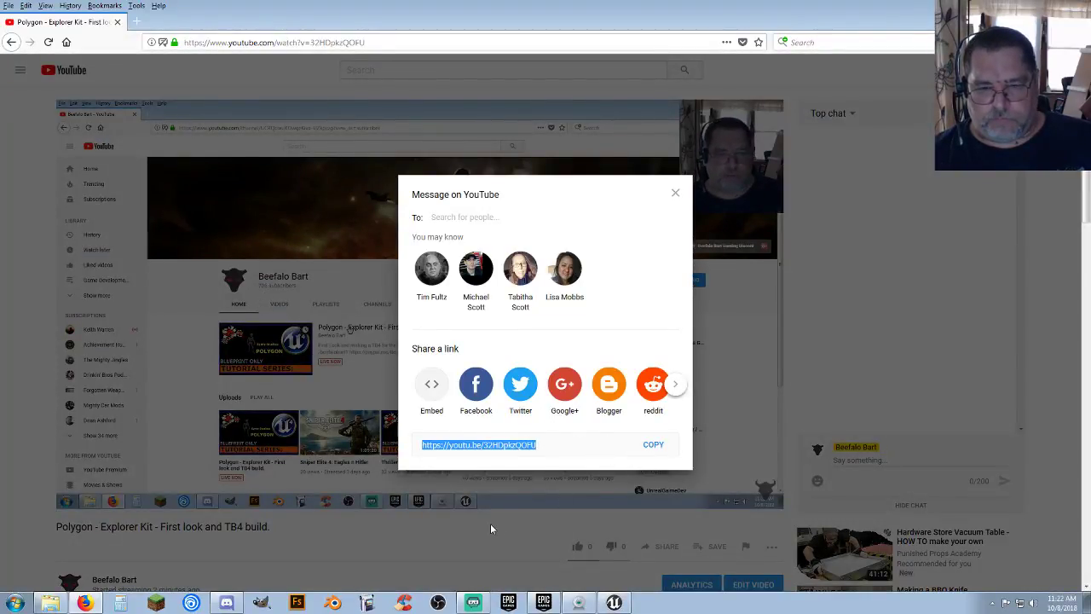
click(490, 523)
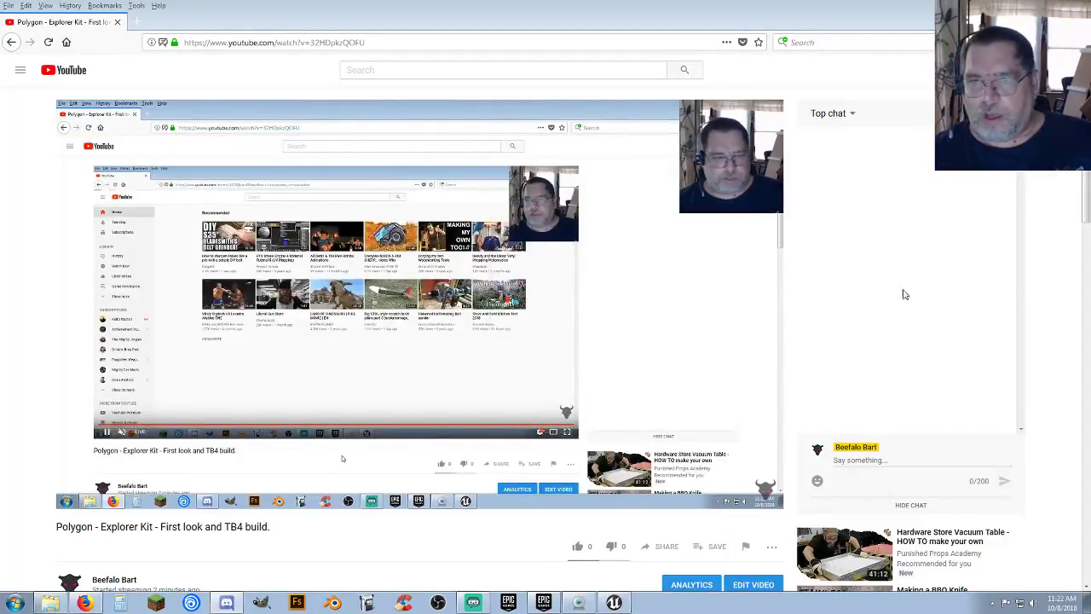
Step: Switch to Unreal Engine and start a play session from the Explorer_TB4 game's main menu
key(alt+Tab)
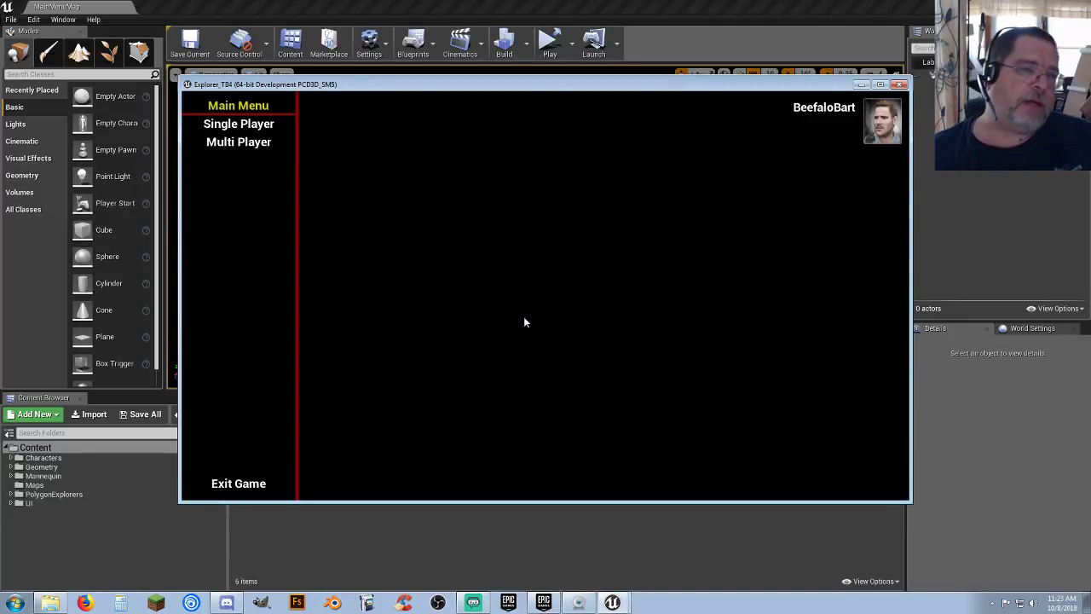
click(257, 144)
click(256, 160)
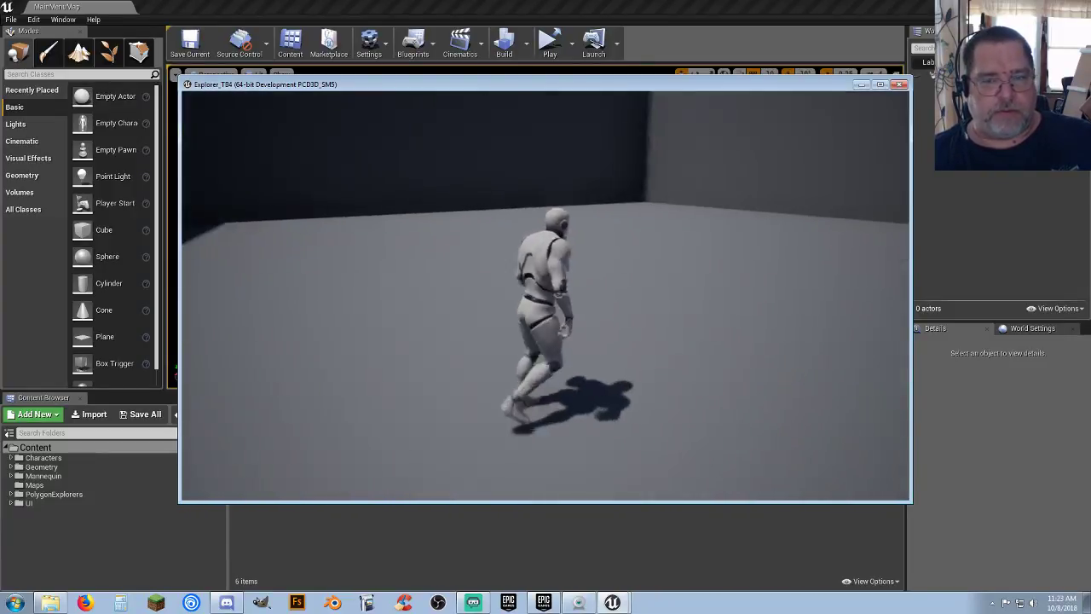
Step: Return from the running level to the game's main menu and exit the game
key(Tab)
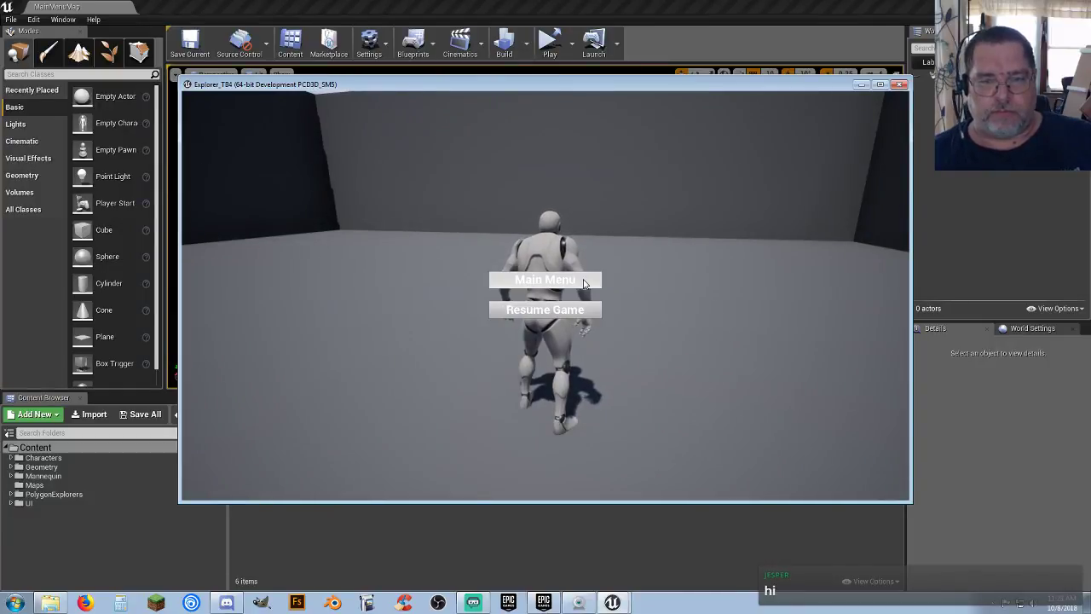
click(545, 280)
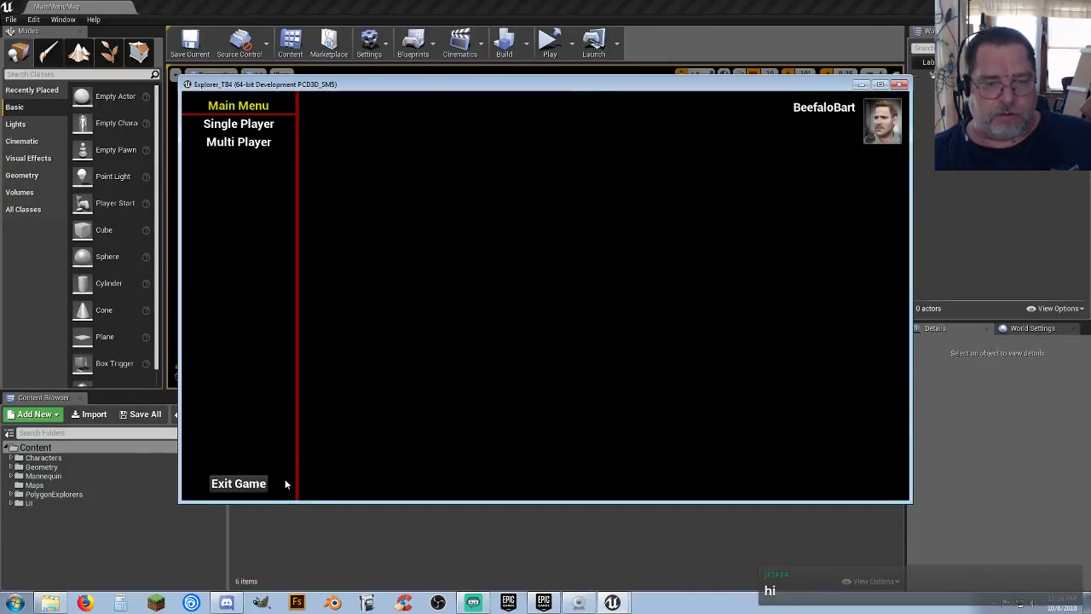
click(286, 482)
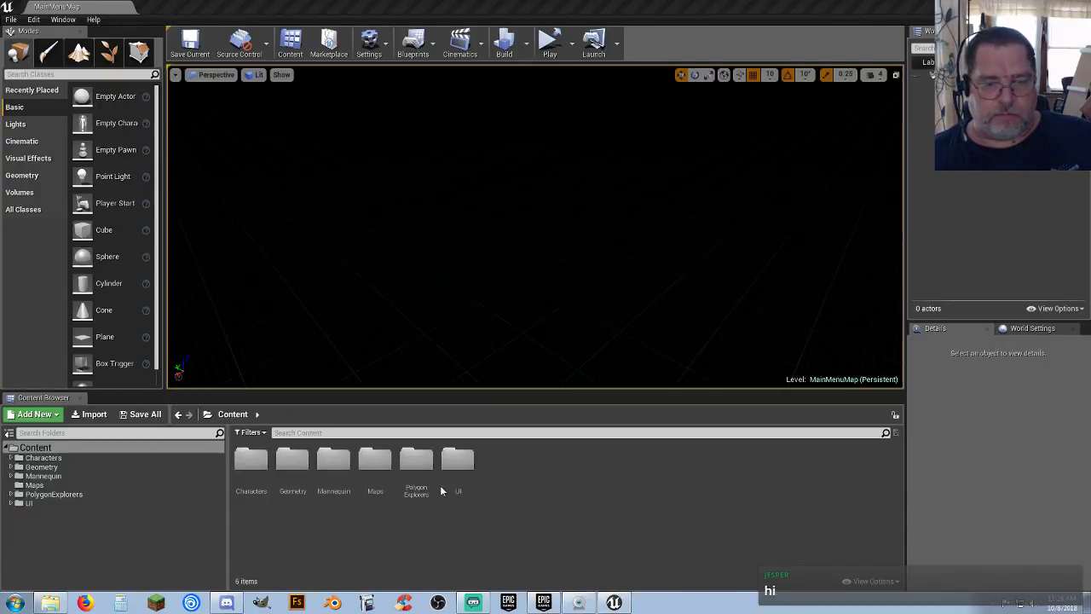
Step: Open the Overview map from the Maps folder inside PolygonExplorers
click(11, 494)
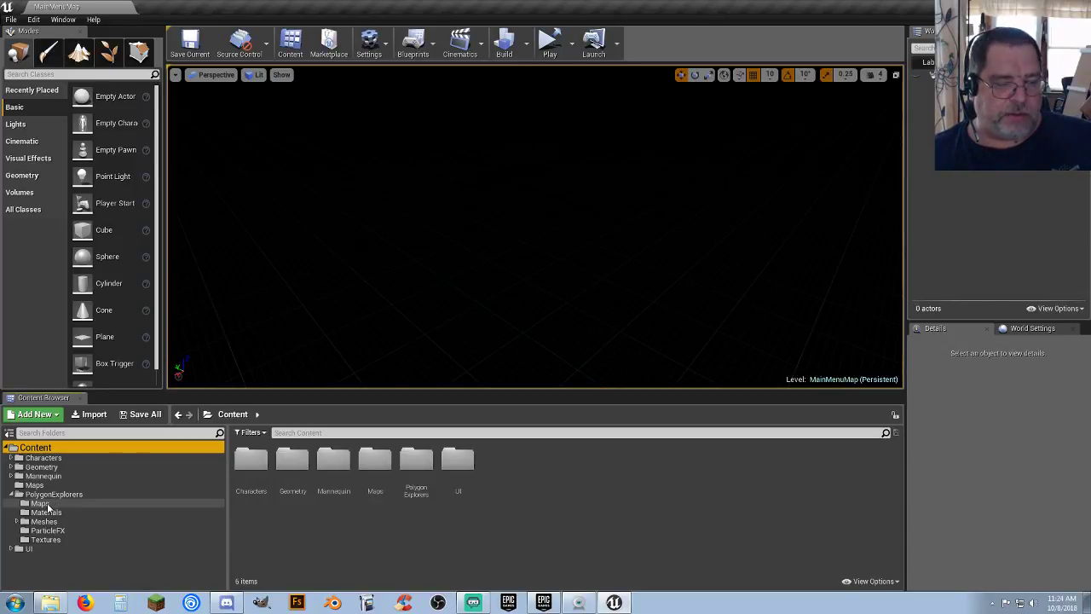
click(57, 506)
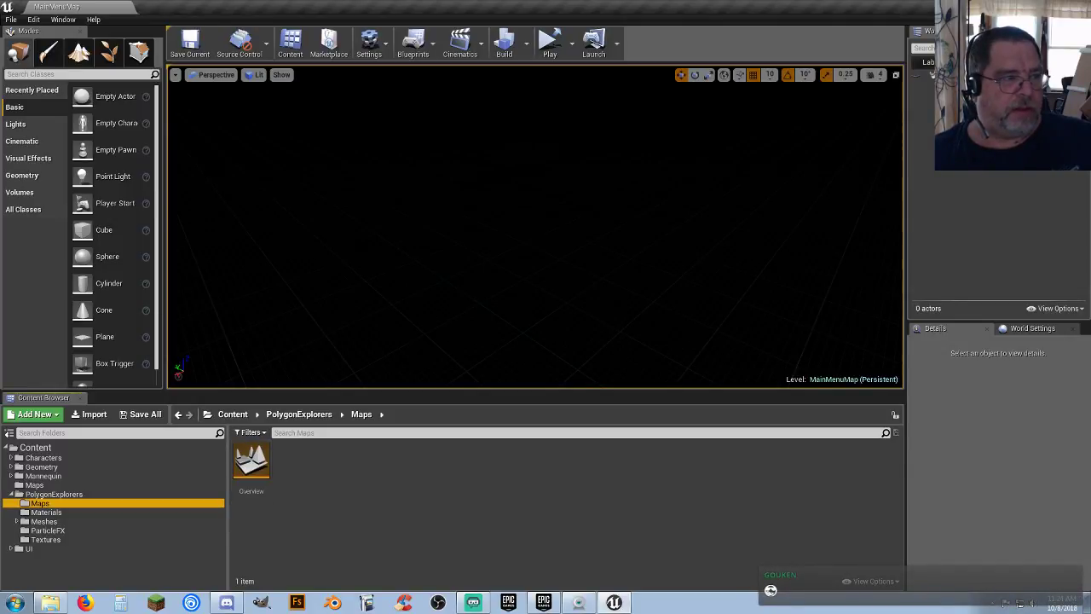
drag(0, 94, 0, 97)
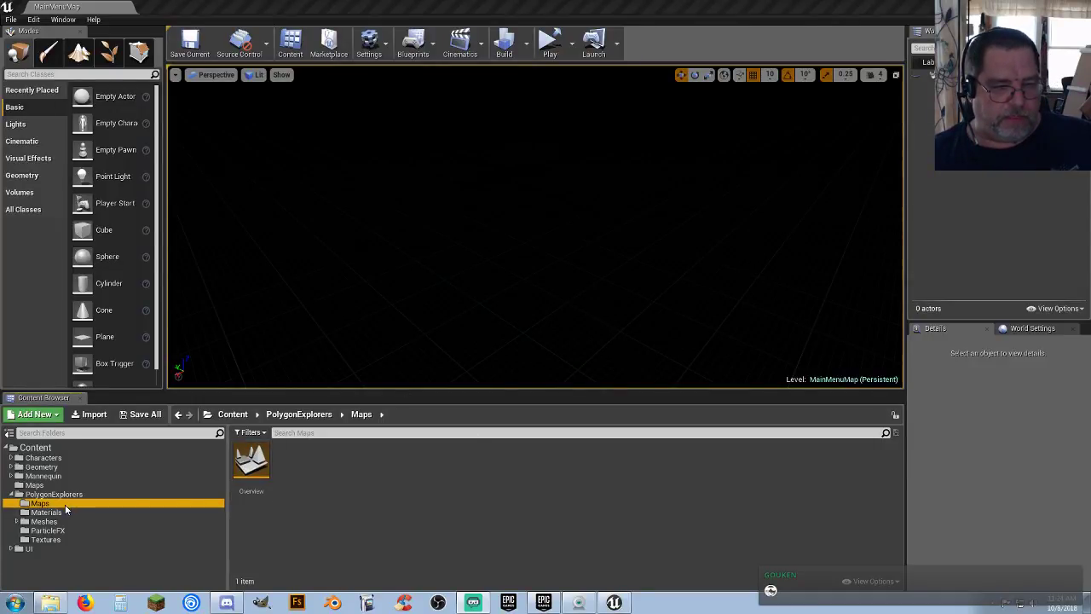
double_click(256, 466)
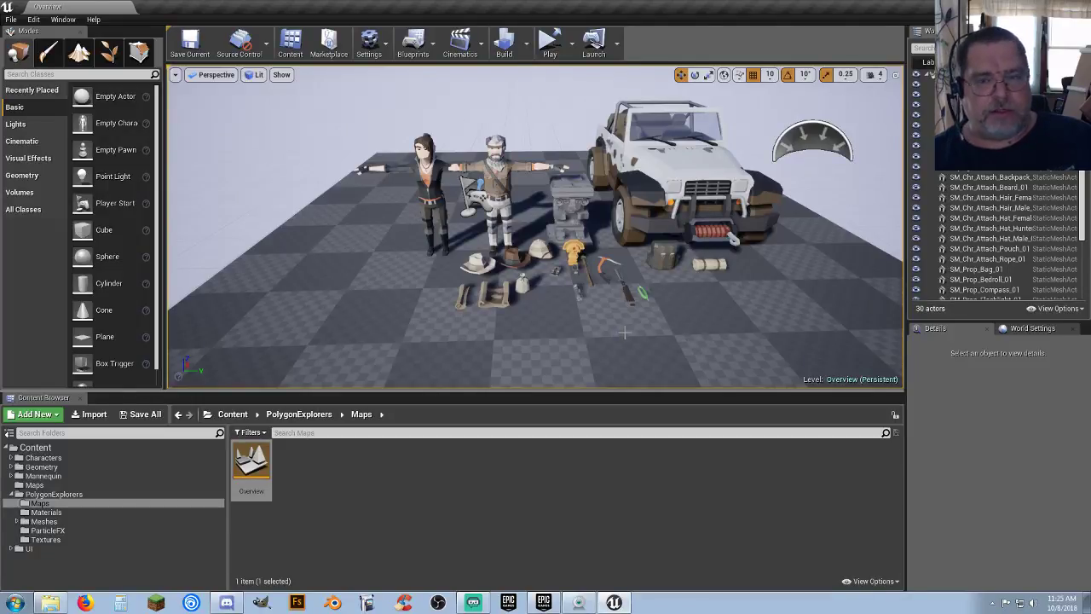
Step: Examine the explorer pack's characters, jeep, hats, tools and other props in the Overview level from several distances and angles
alt+drag(575, 321, 494, 329)
alt+right_drag(494, 329, 519, 330)
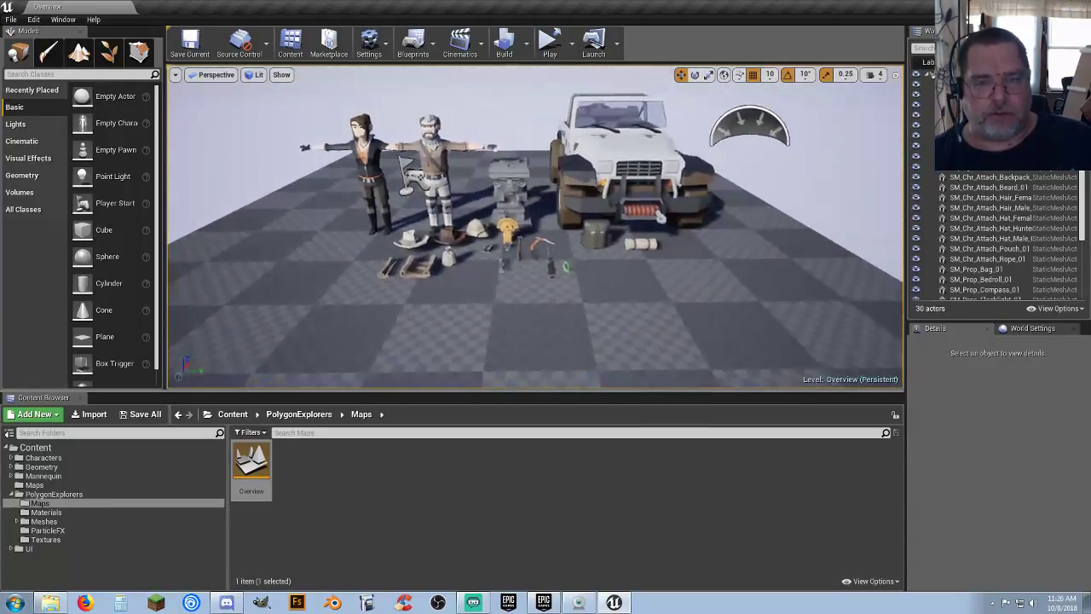
alt+drag(520, 331, 477, 330)
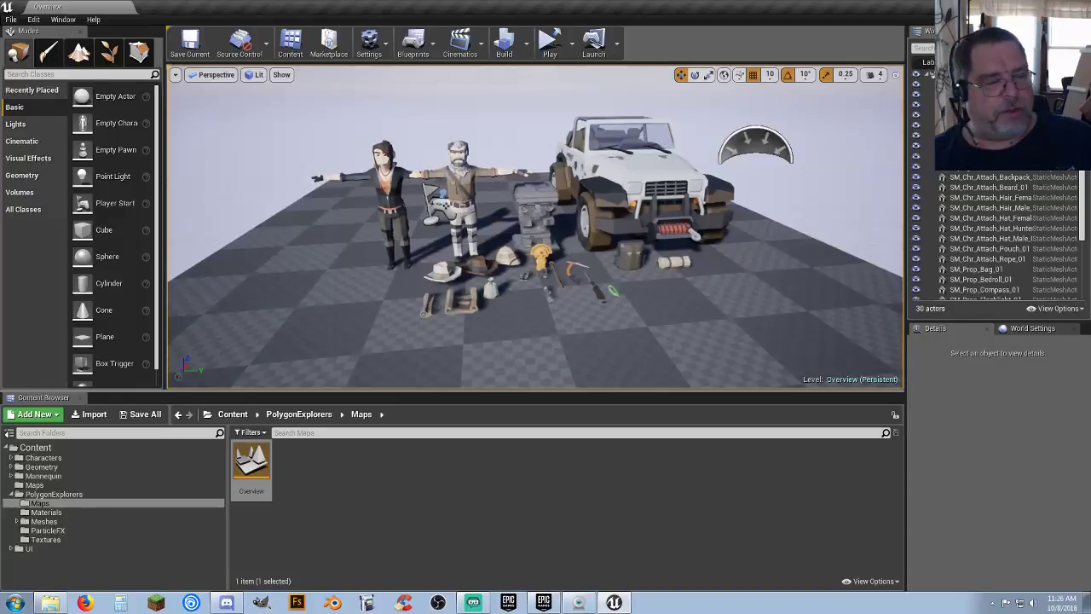
mouse_move(477, 331)
alt+right_down()
mouse_move(546, 330)
mouse_move(481, 331)
alt+right_up()
alt+drag(482, 331, 503, 331)
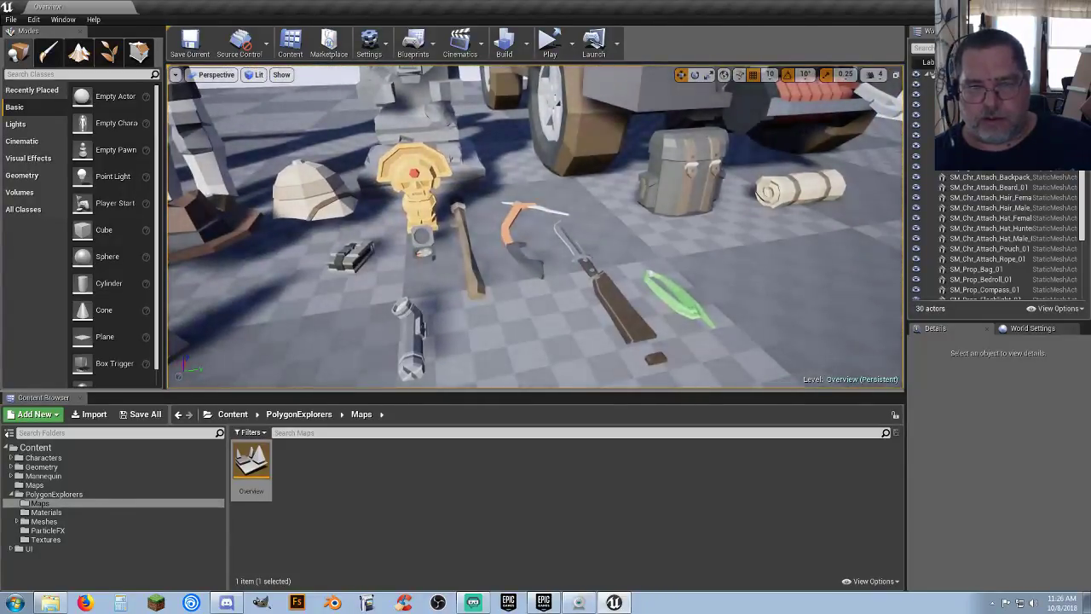
alt+drag(503, 331, 528, 331)
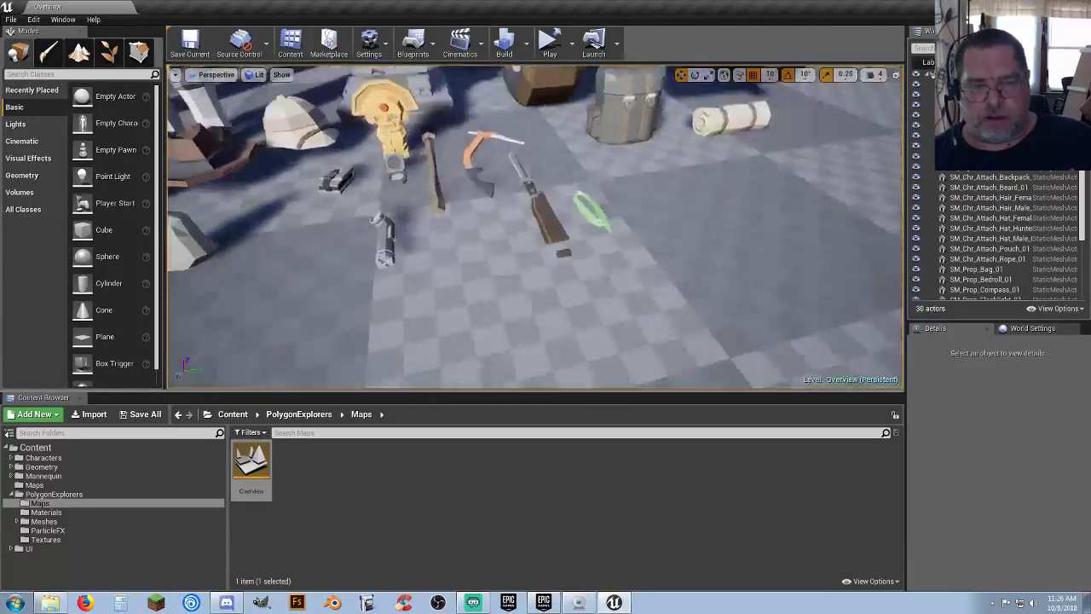
key(w)
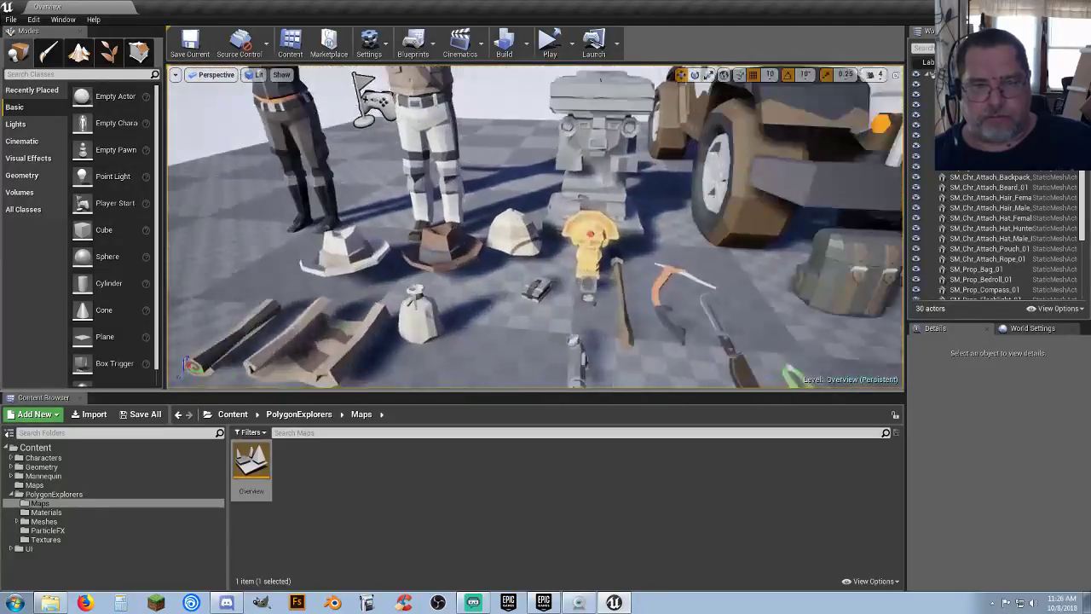
right_drag(535, 225, 545, 240)
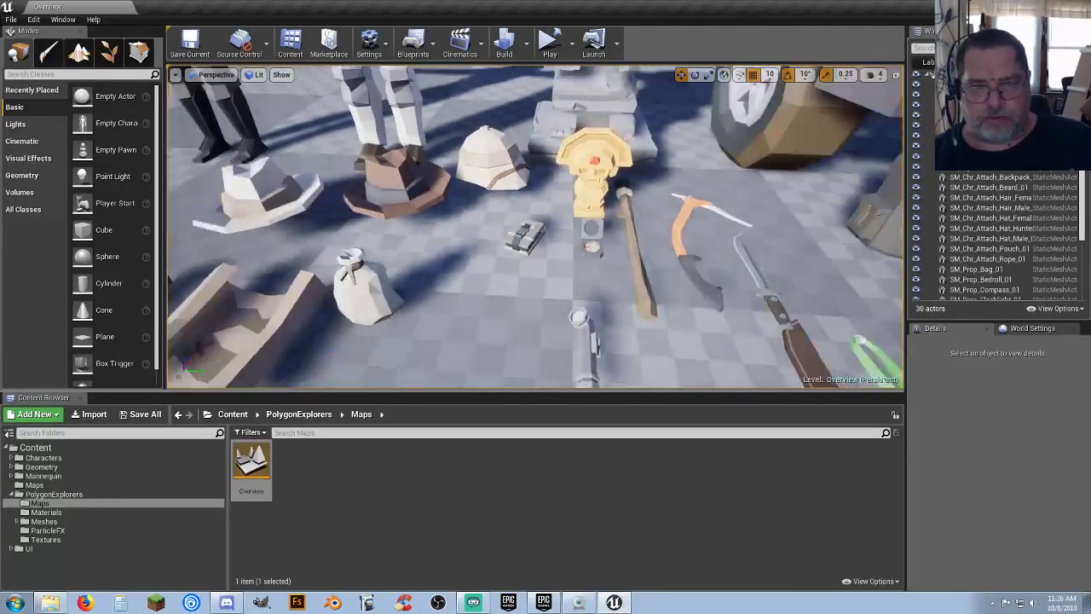
right_drag(567, 327, 563, 329)
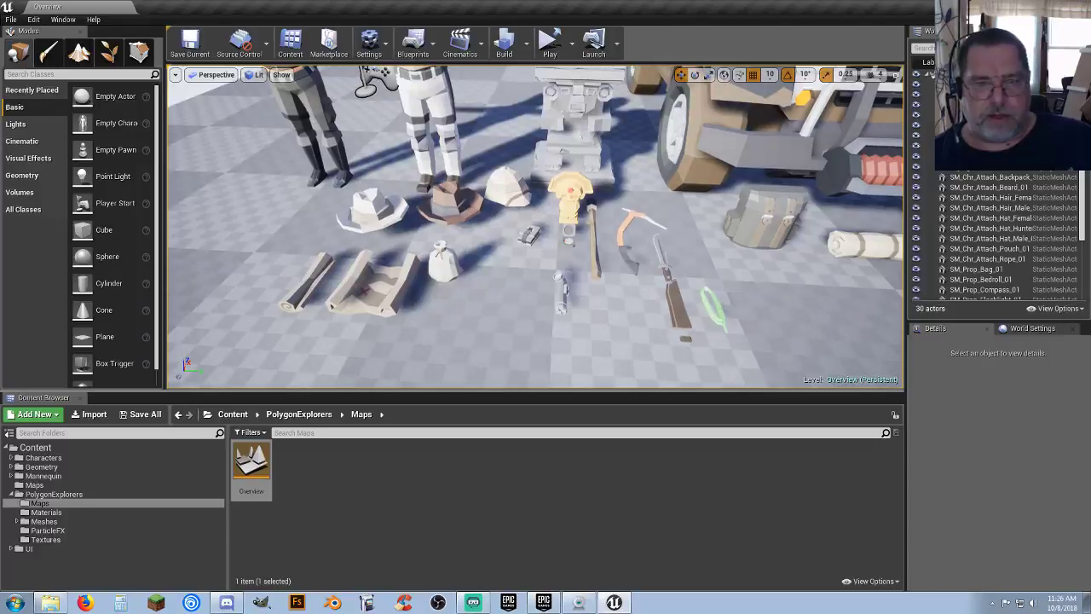
key(s)
right_drag(494, 310, 480, 305)
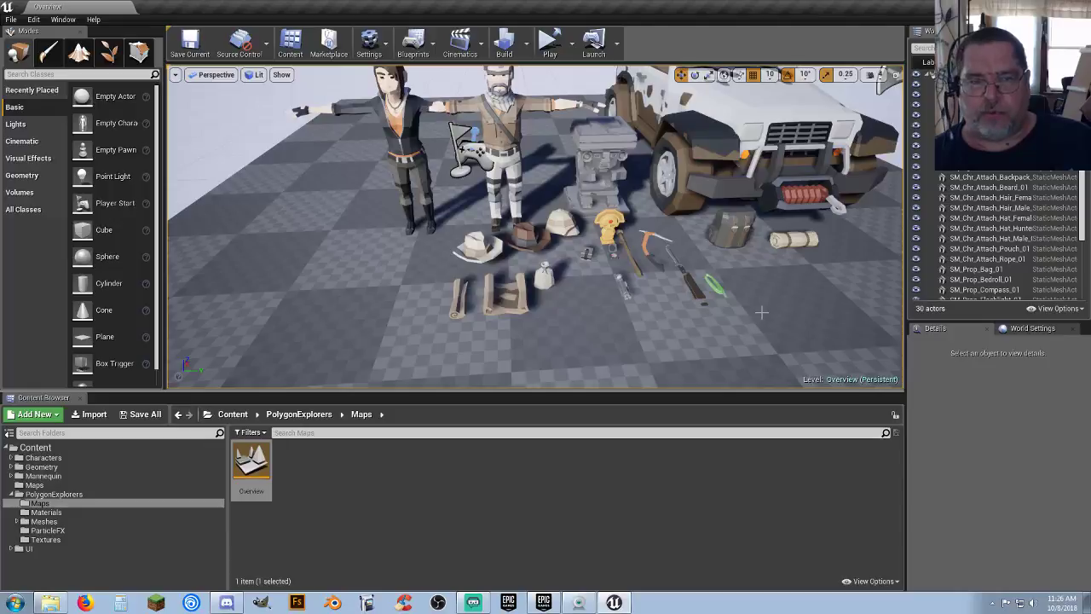
Step: Browse the PolygonExplorers Materials folder and the Props and character Attachments mesh folders
mouse_move(761, 312)
right_down()
mouse_move(761, 294)
mouse_move(761, 322)
right_up()
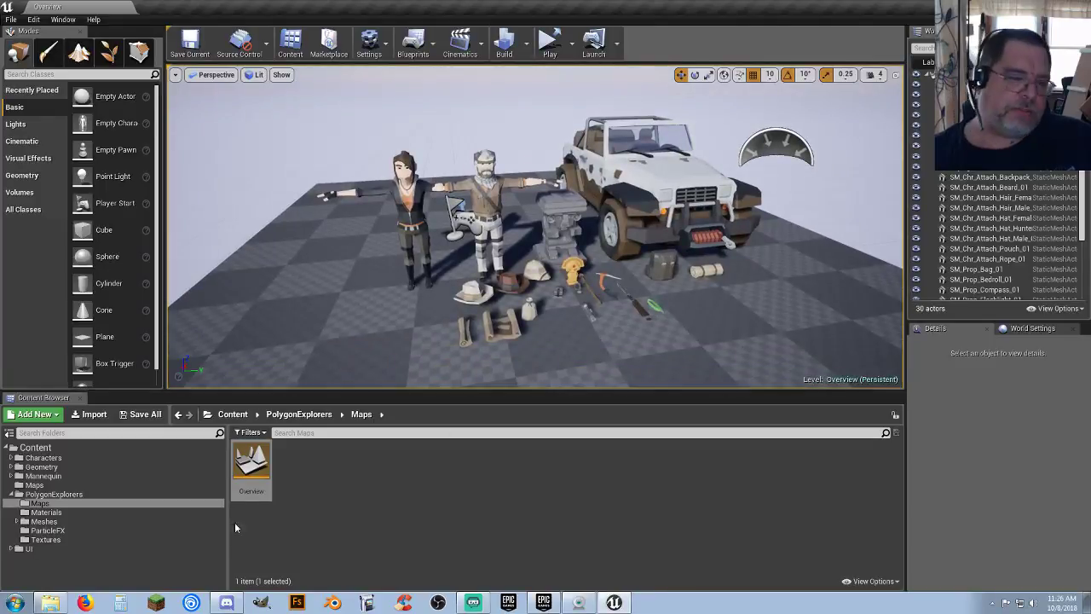
click(51, 513)
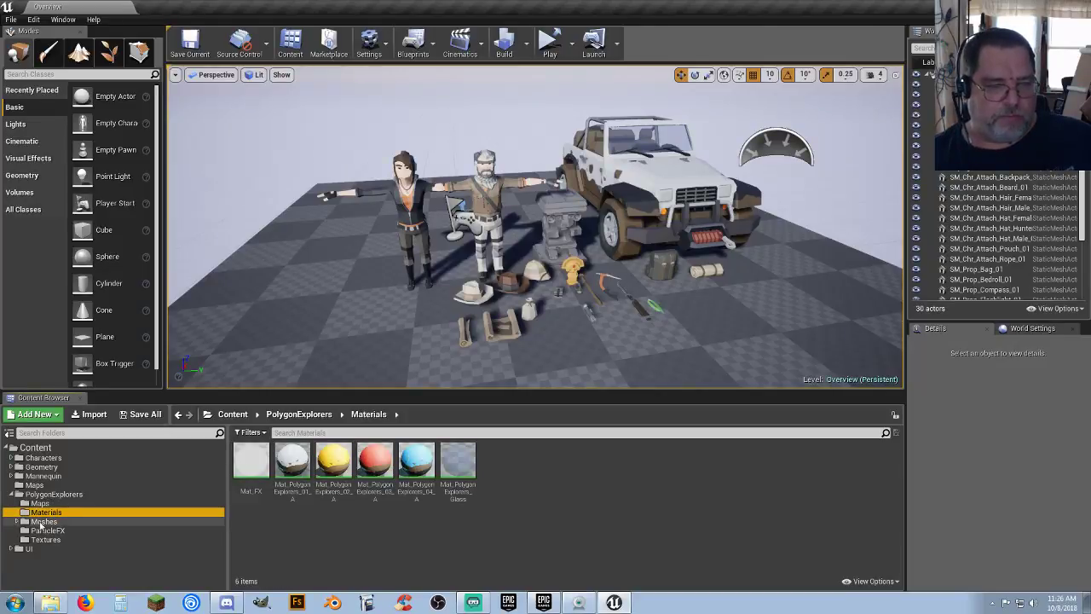
click(18, 523)
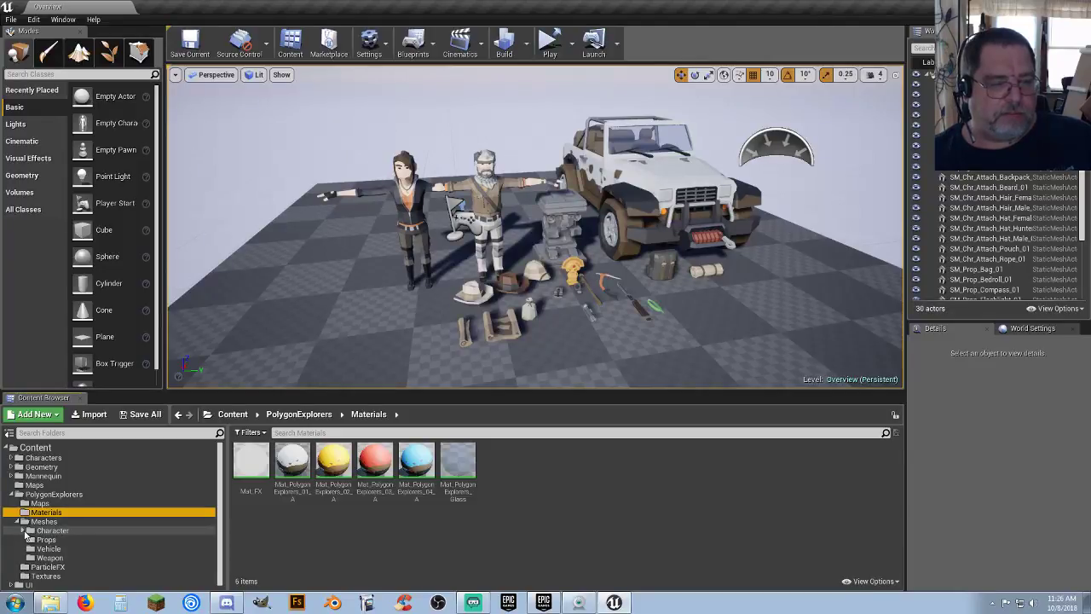
click(28, 540)
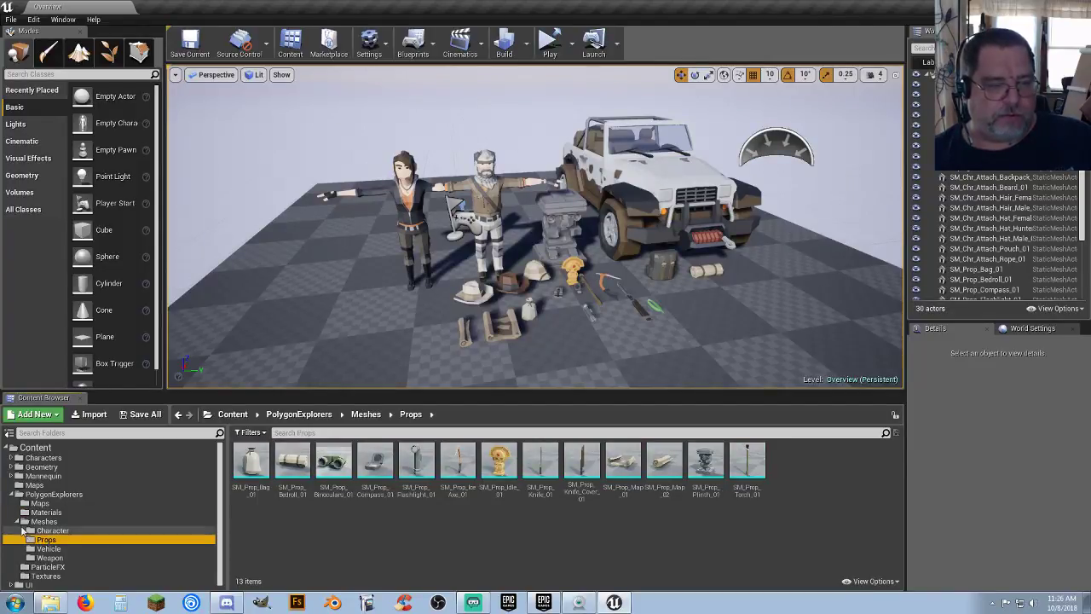
click(23, 530)
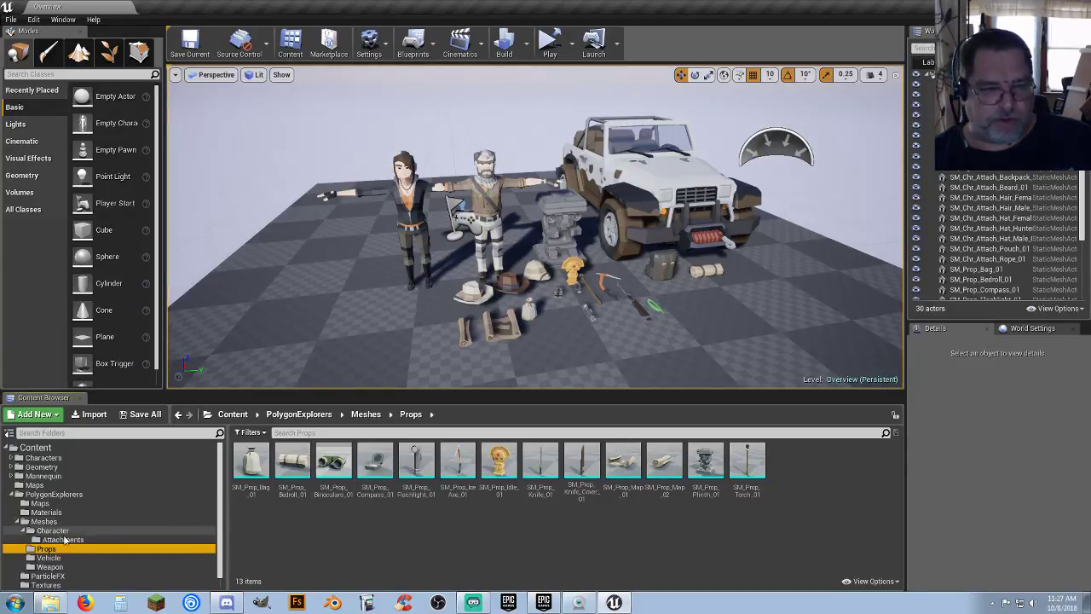
click(64, 539)
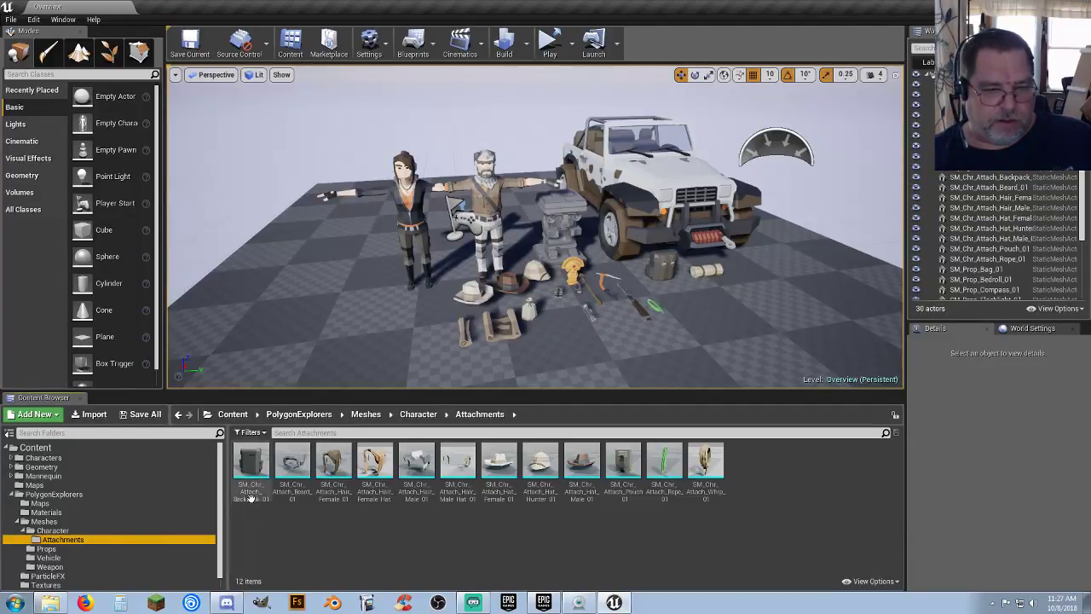
Step: Browse the Vehicle and Weapon mesh folders and view the Overview level's characters and jeep from another angle
click(49, 558)
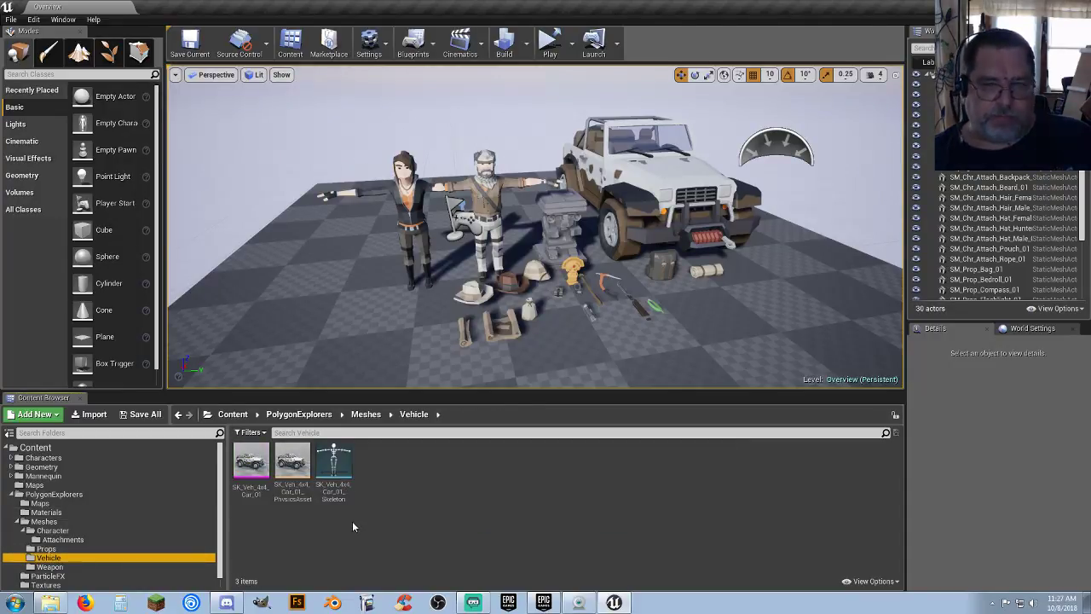
mouse_move(645, 343)
right_down()
mouse_move(749, 350)
mouse_move(643, 343)
right_up()
mouse_move(665, 306)
right_down()
mouse_move(708, 312)
mouse_move(666, 306)
right_up()
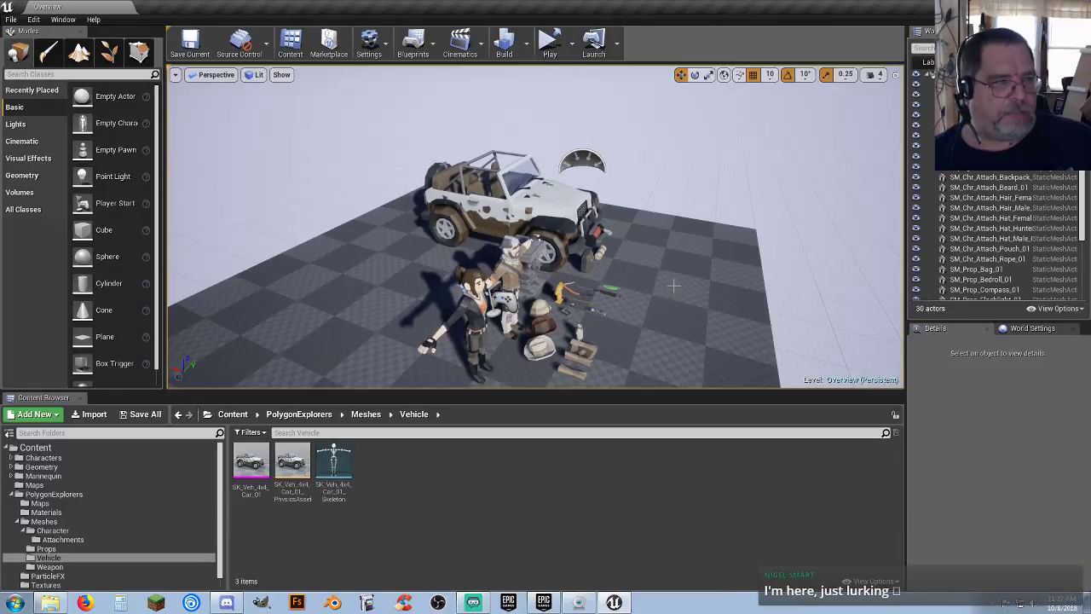
right_drag(673, 286, 690, 290)
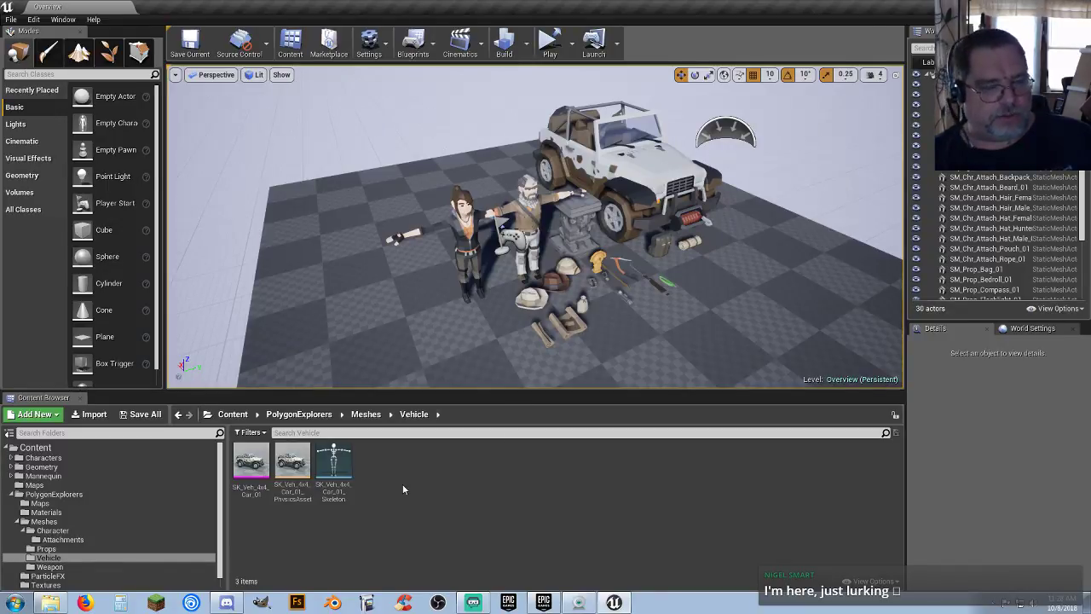
click(50, 567)
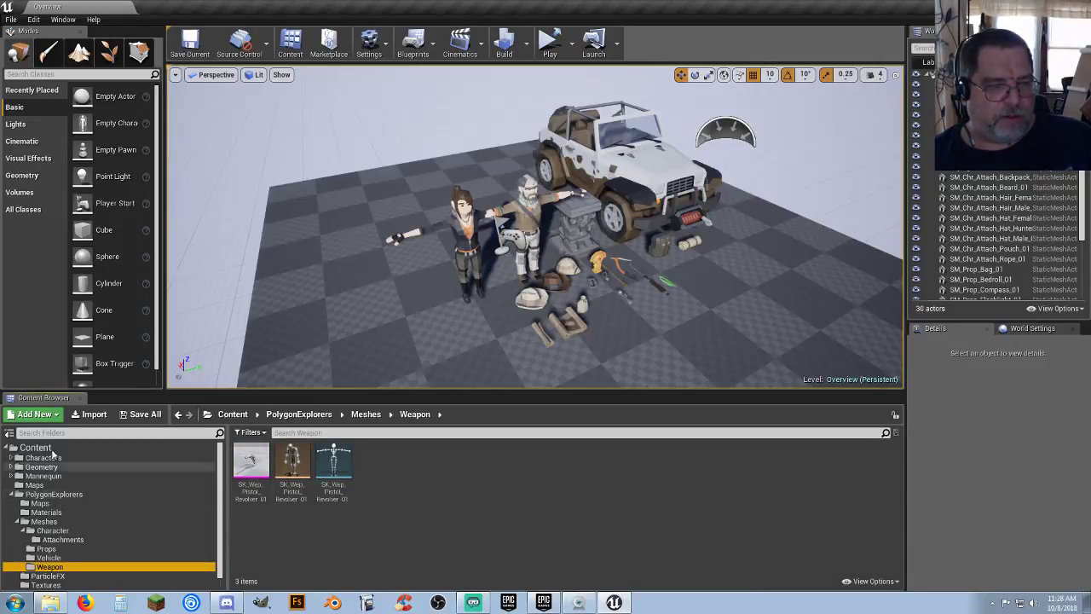
Step: Add the Side Scroller blueprint feature pack to the project and close the content dialog
click(30, 415)
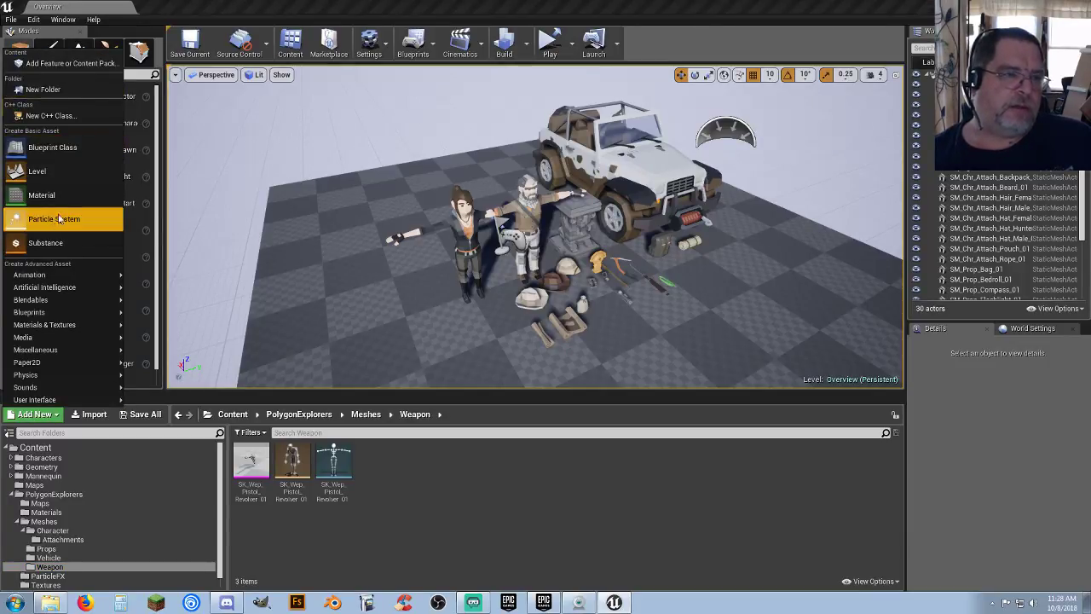
click(92, 64)
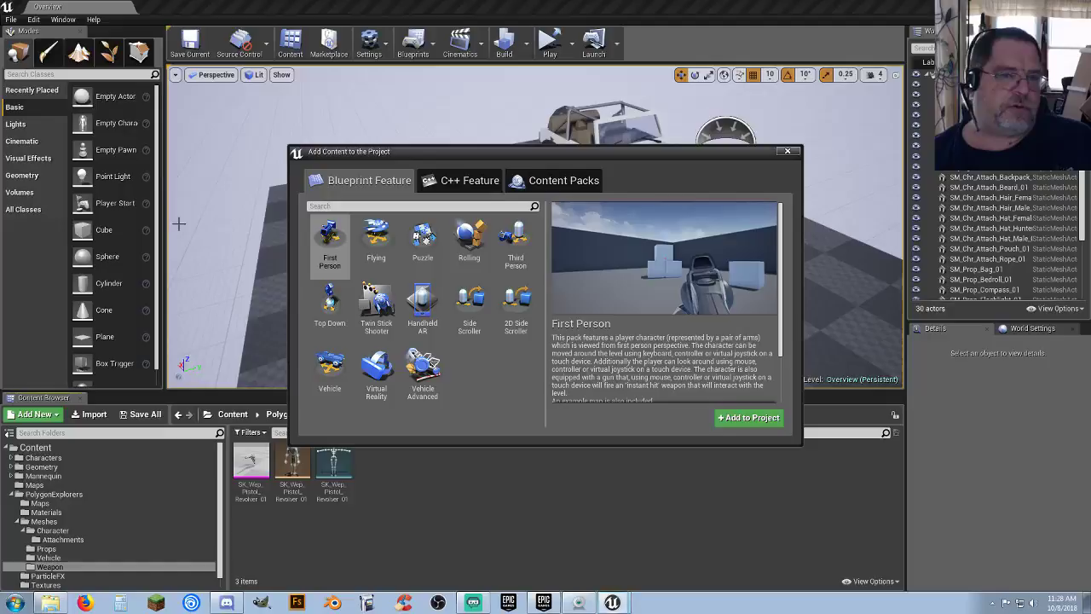
click(469, 313)
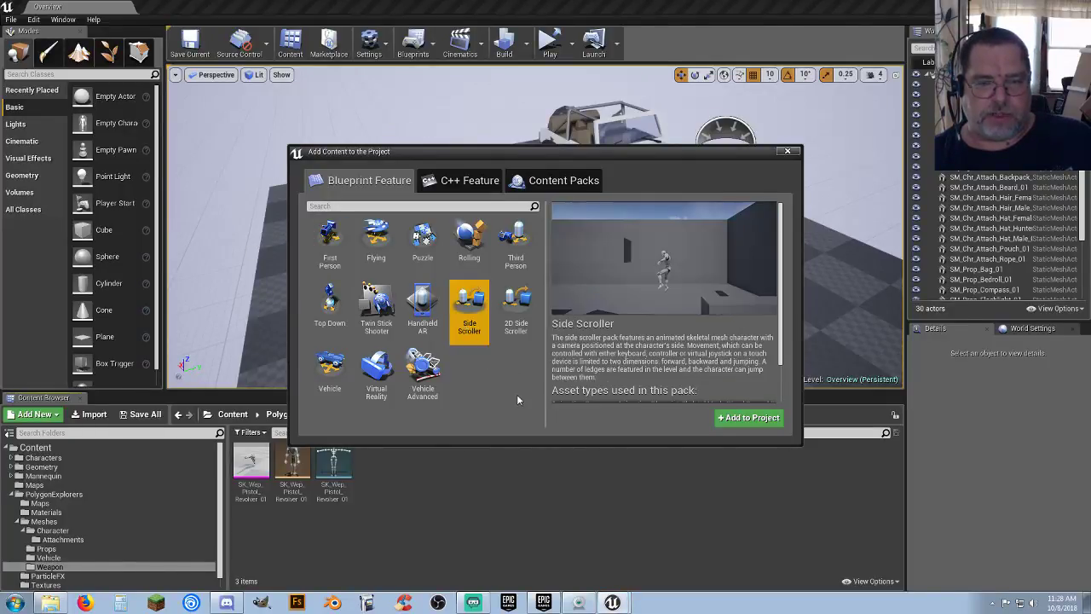
click(748, 417)
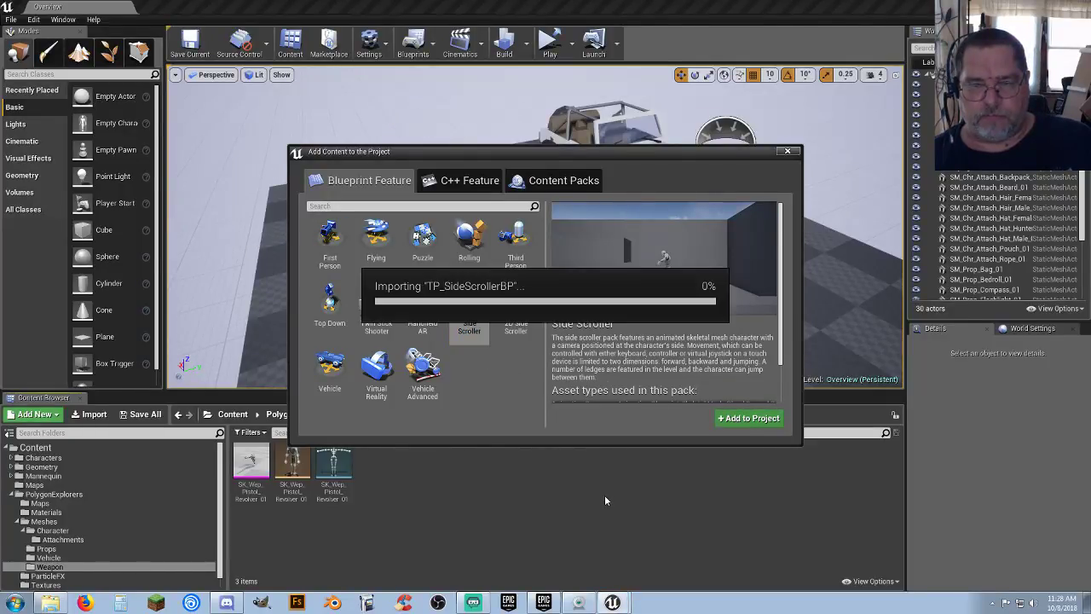
click(786, 151)
click(553, 490)
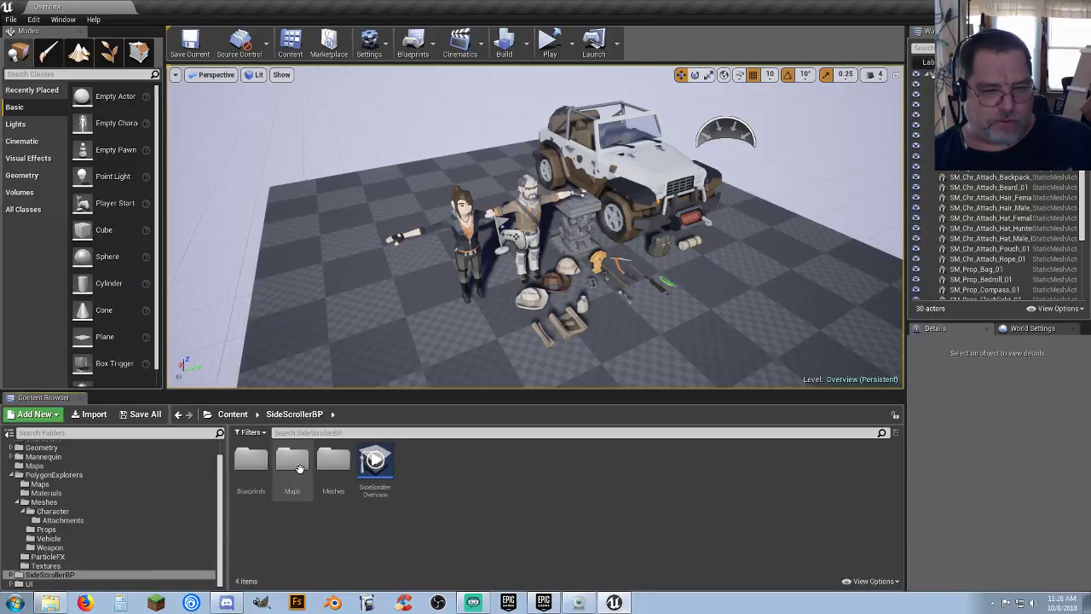
Step: Open the SideScrollerExampleMap level from SideScrollerBP's Maps folder and look over its ledges and walls
double_click(291, 492)
click(247, 473)
double_click(246, 479)
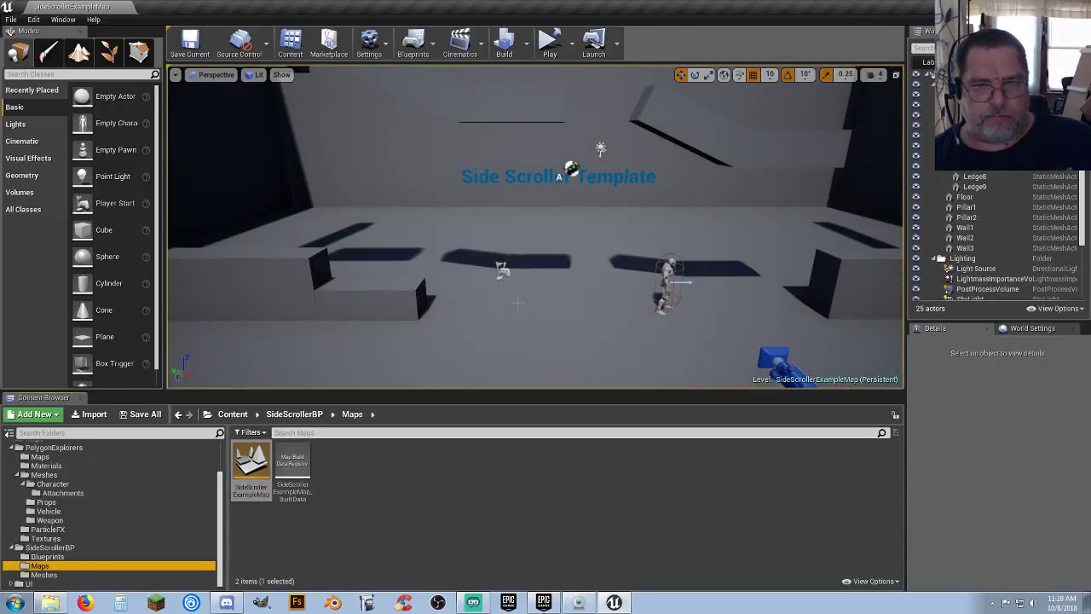
right_drag(526, 290, 541, 255)
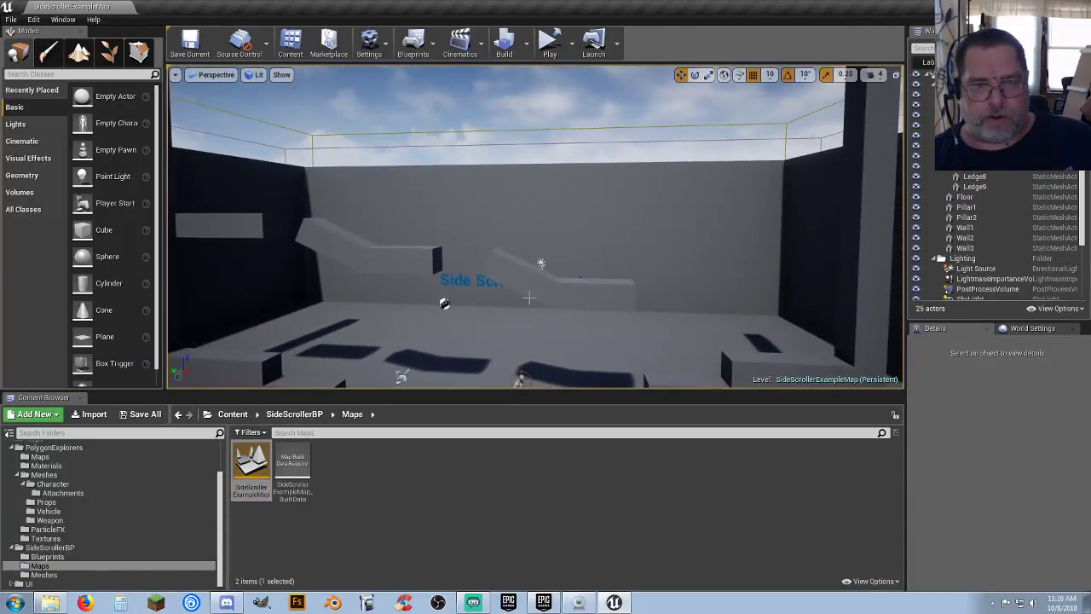
mouse_move(529, 297)
right_down()
mouse_move(530, 343)
mouse_move(530, 299)
mouse_move(456, 300)
mouse_move(528, 315)
right_up()
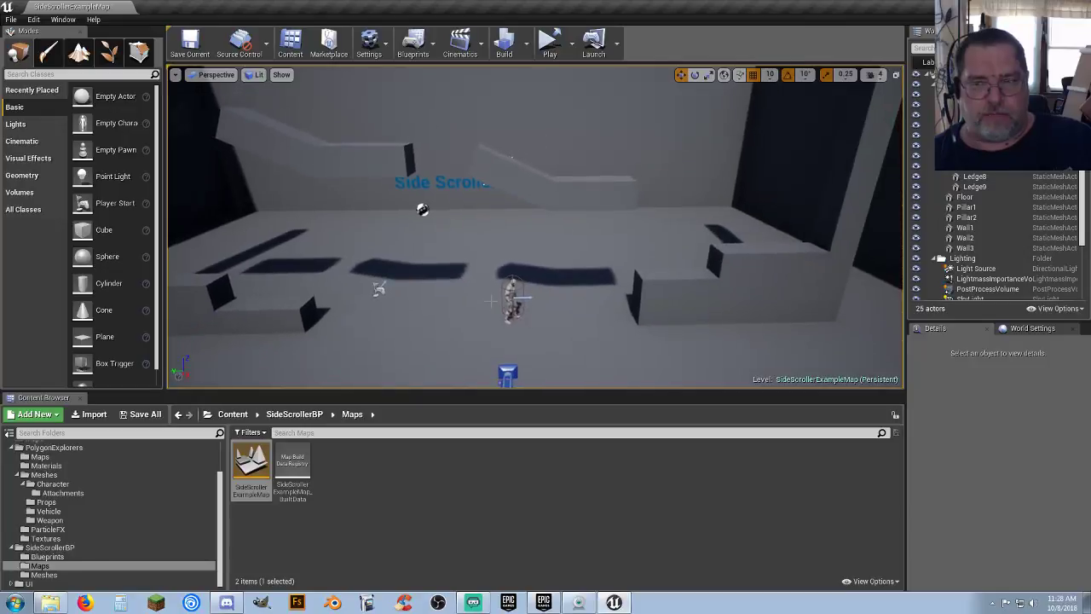
Step: Set the level's GameMode Override to SideScrollerGameMode and expand its selected game mode classes
click(1031, 329)
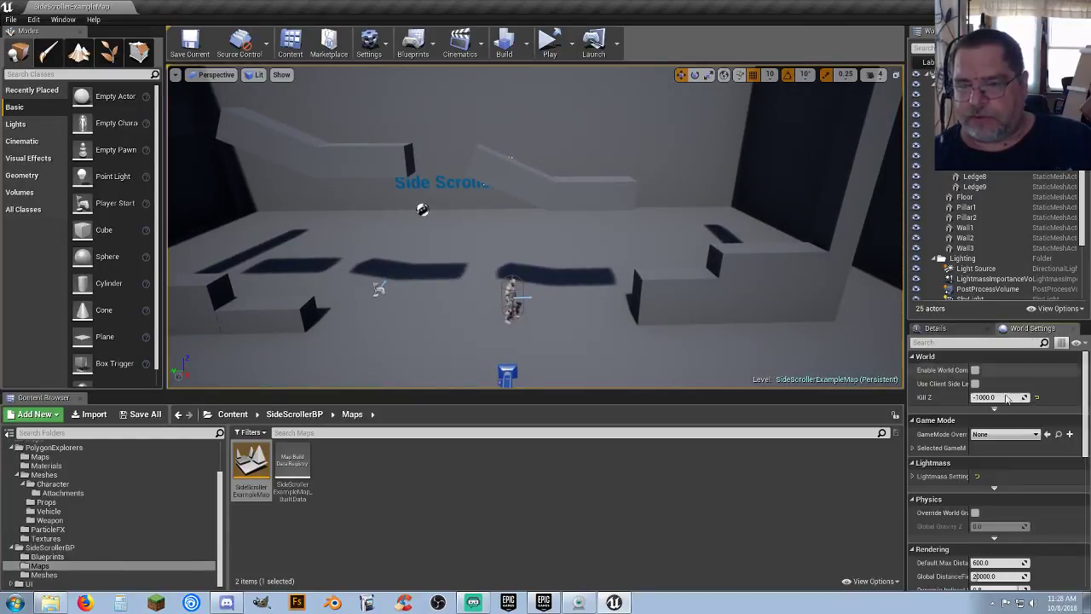
click(999, 435)
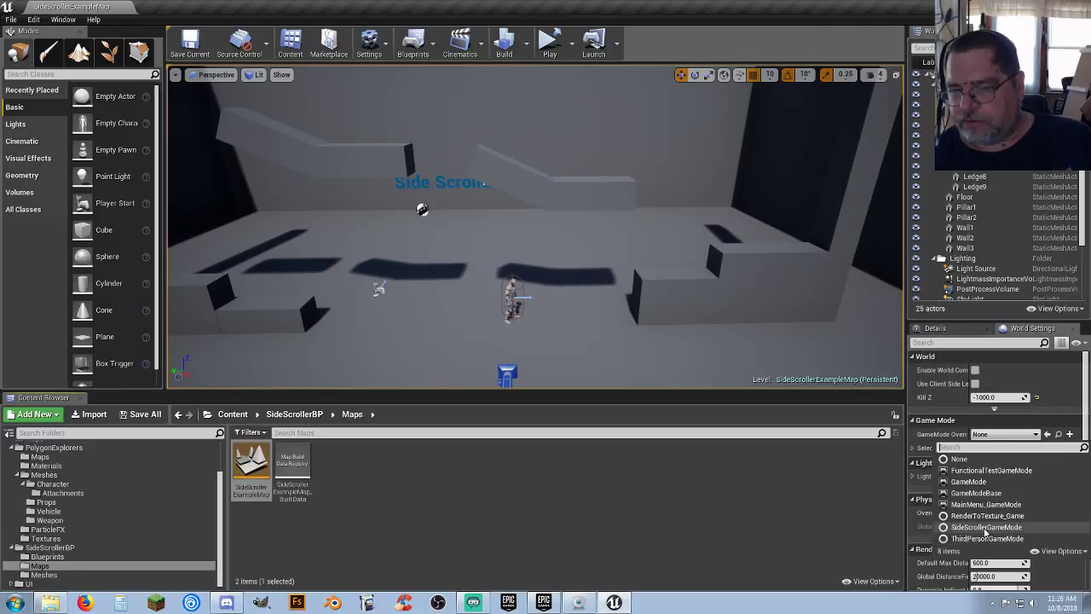
click(985, 528)
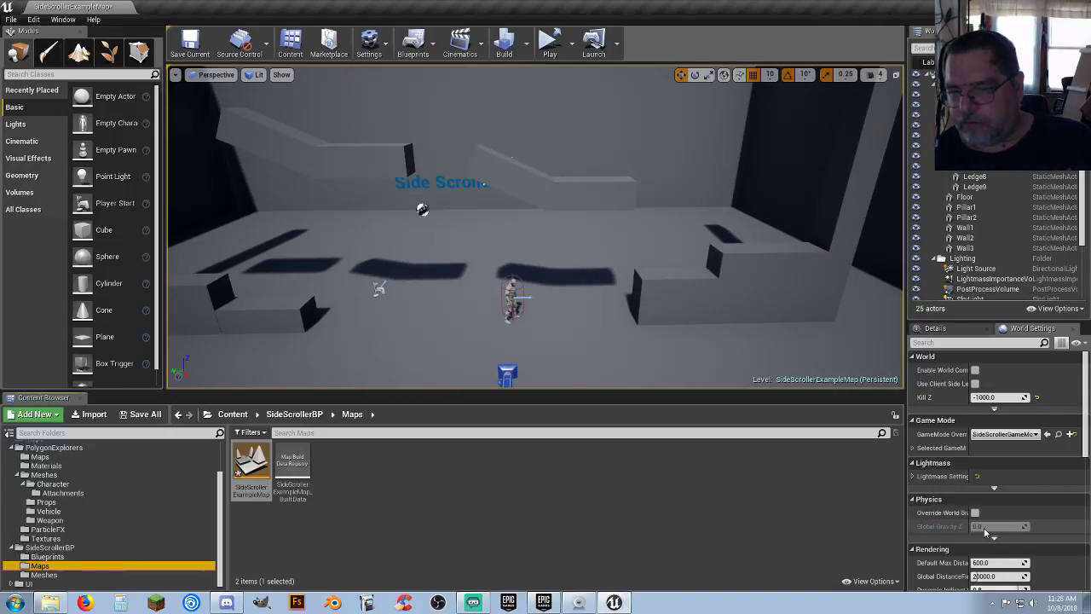
click(912, 448)
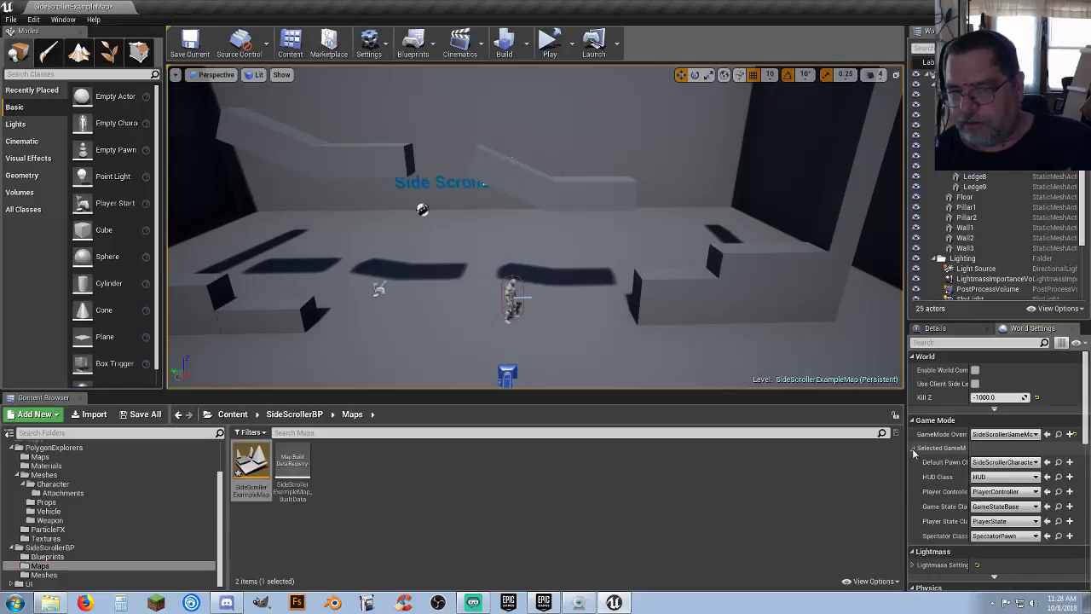
click(800, 489)
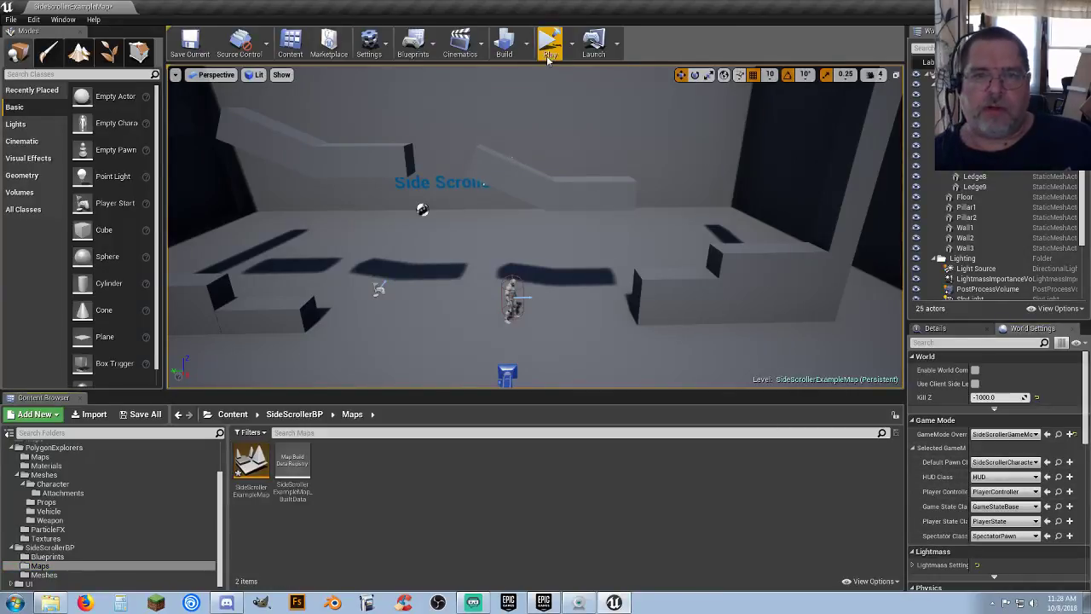
Step: Play the side scroller level in the selected viewport and run the mannequin back and forth across the floor
click(570, 45)
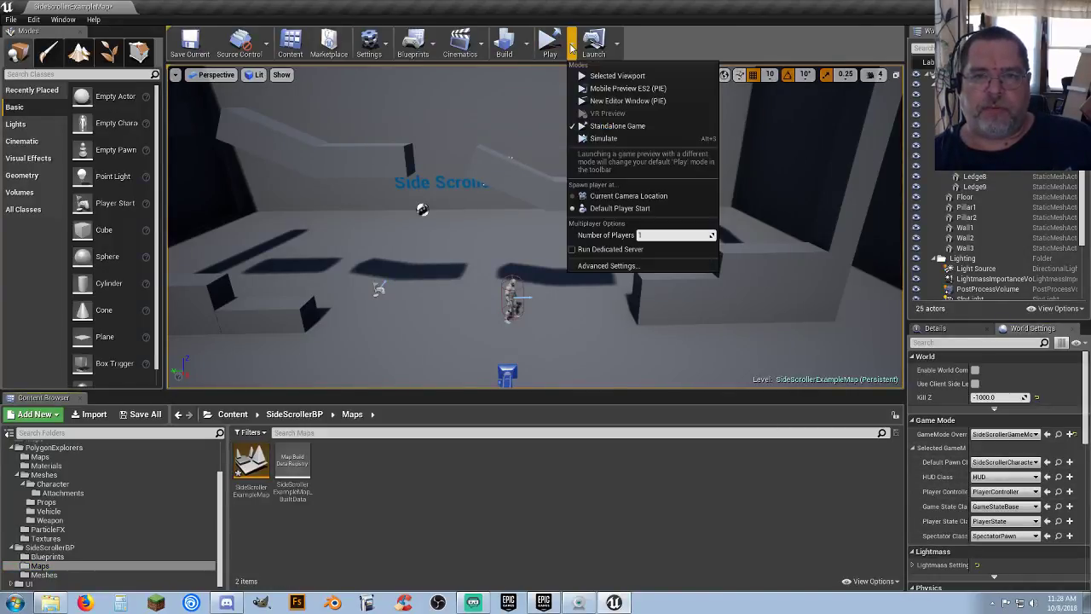
click(617, 76)
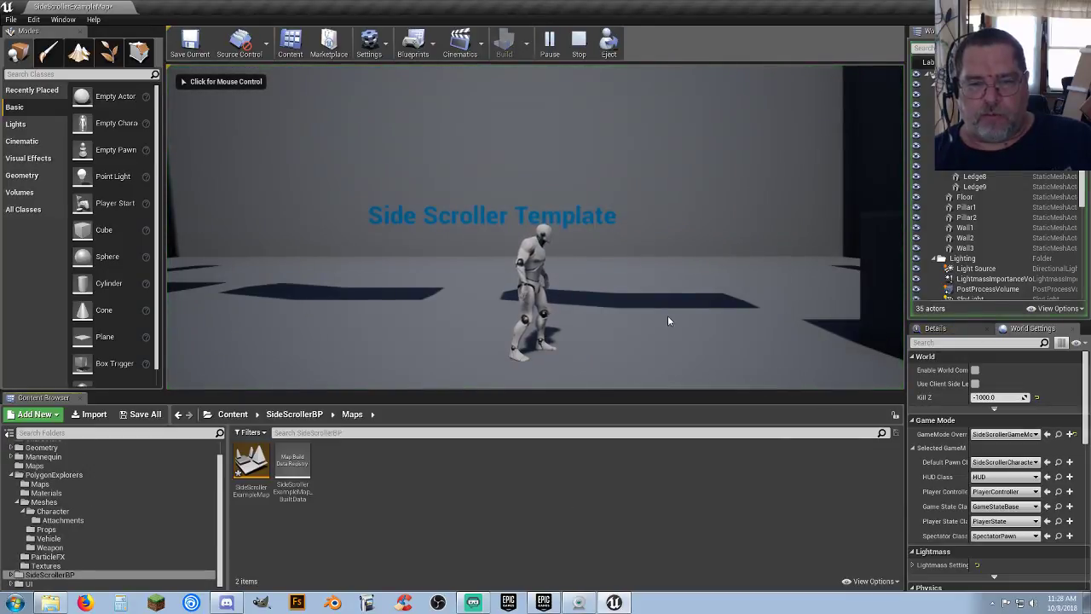
key(d)
key(a)
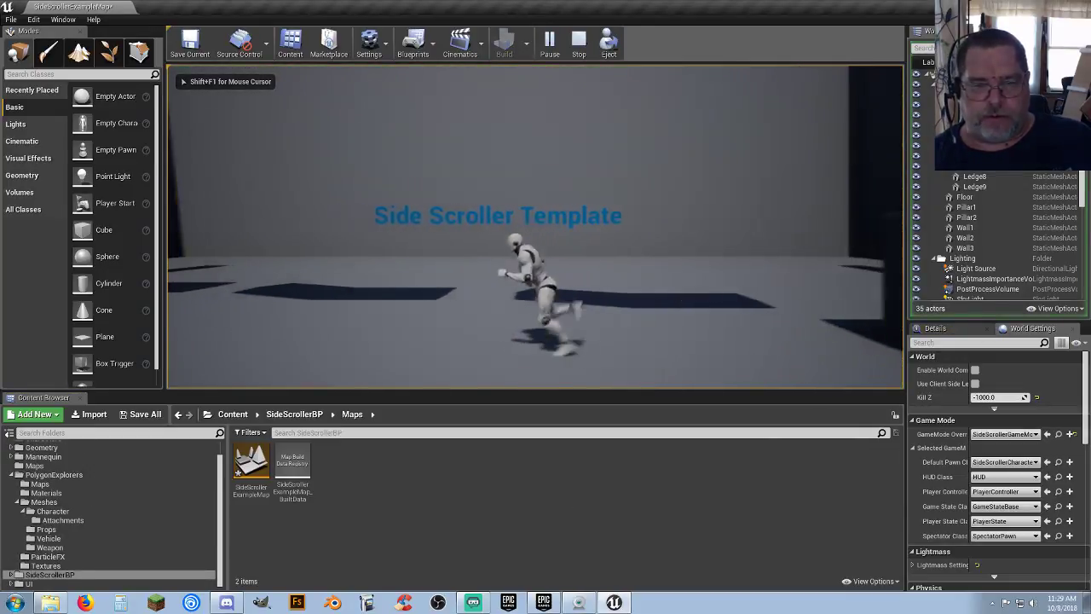
key(d)
key(d)
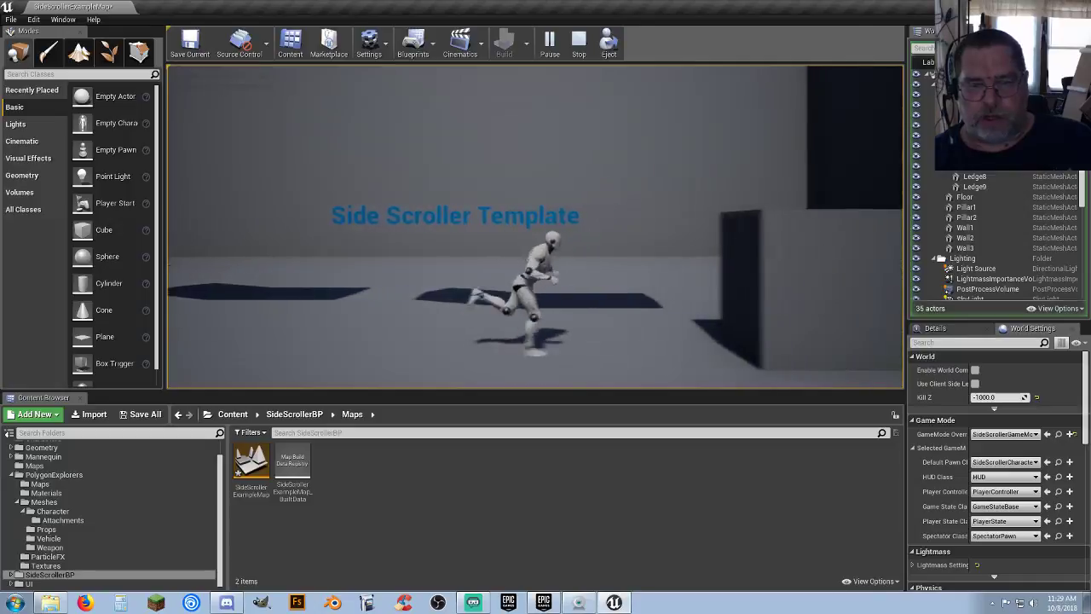
Step: Test running and jumping with the mannequin around the side scroller level's ledges and walls, and end the play session
key(space)
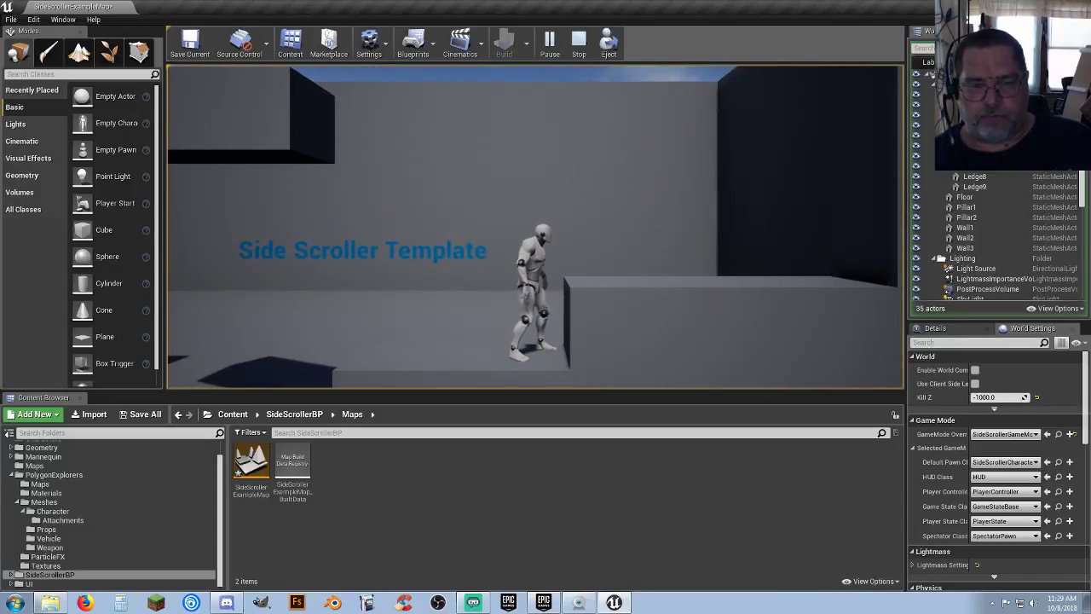
key(space)
key(d)
key(a)
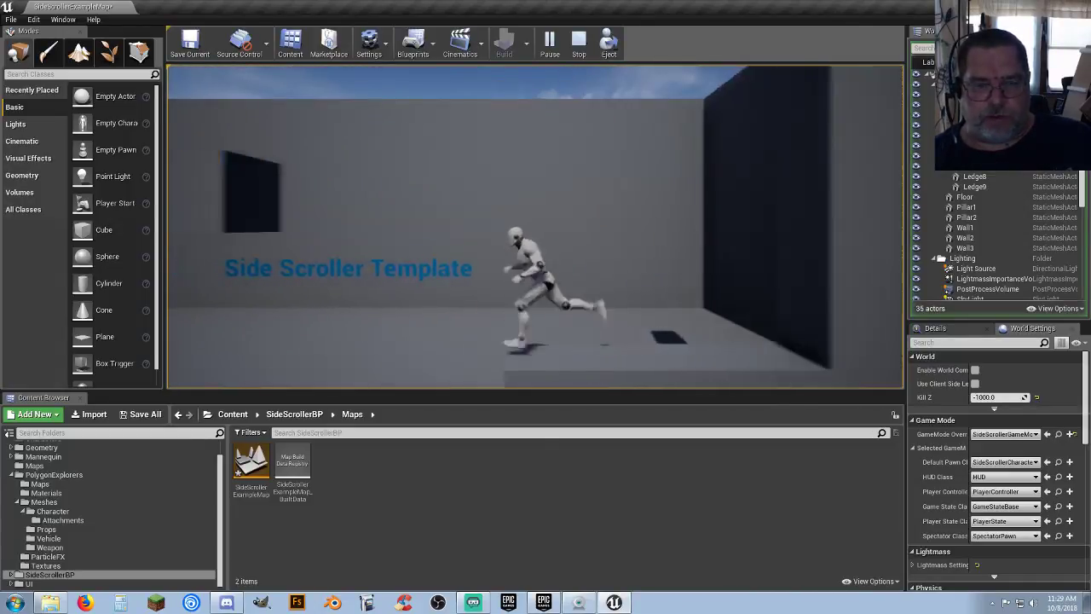
key(space)
key(a)
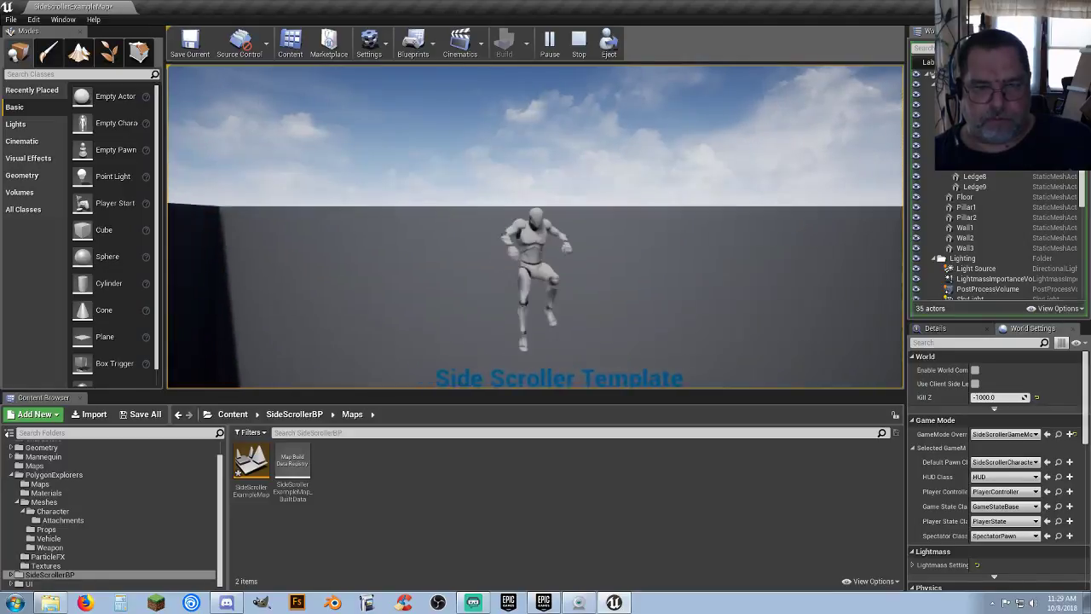
key(a)
key(space)
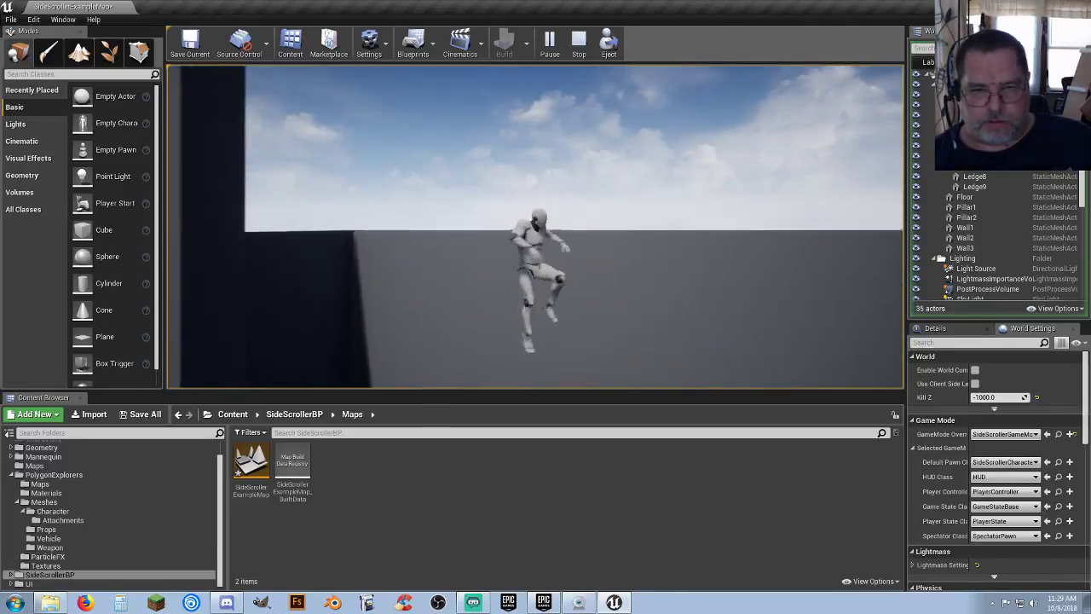
key(a)
key(space)
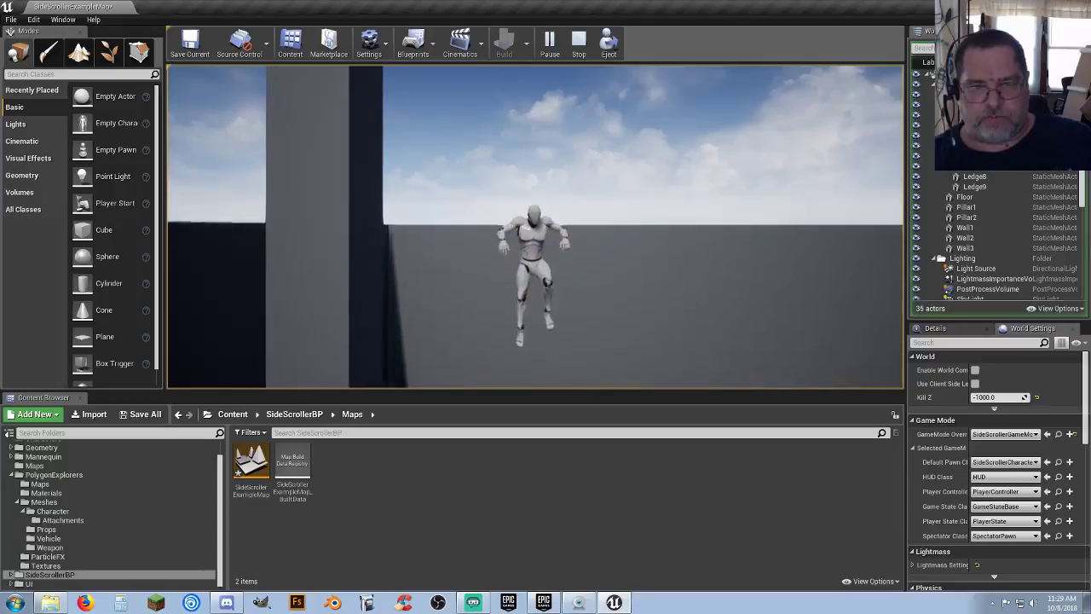
key(d)
key(space)
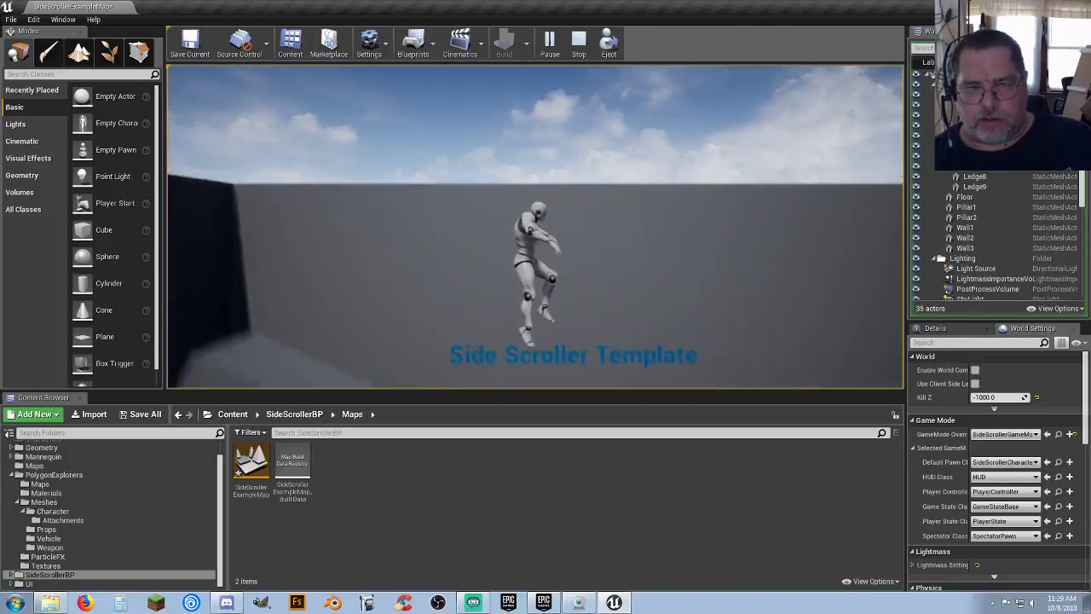
key(d)
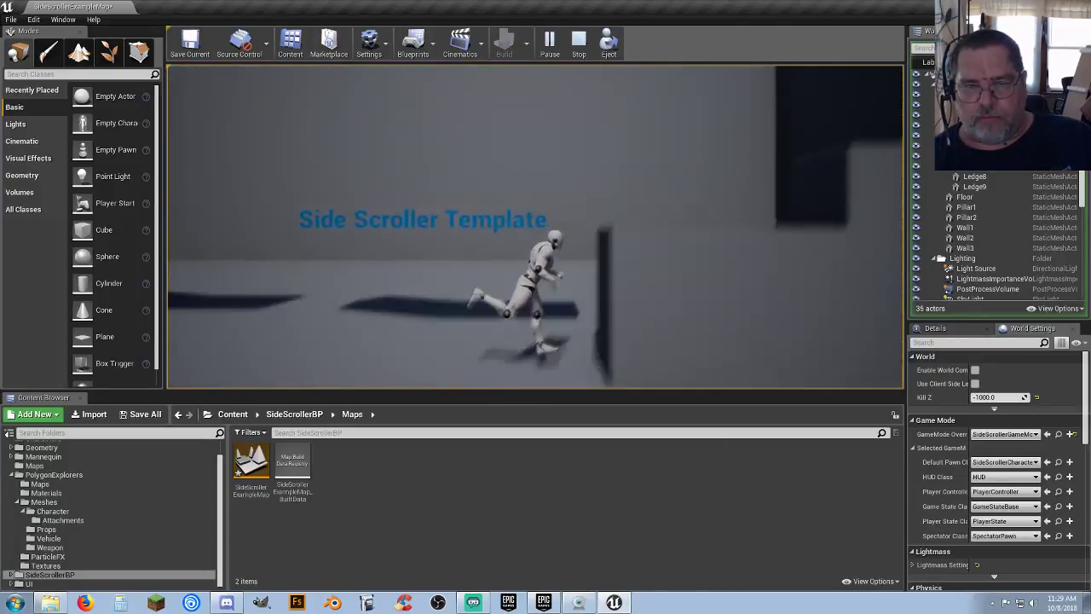
key(space)
key(space)
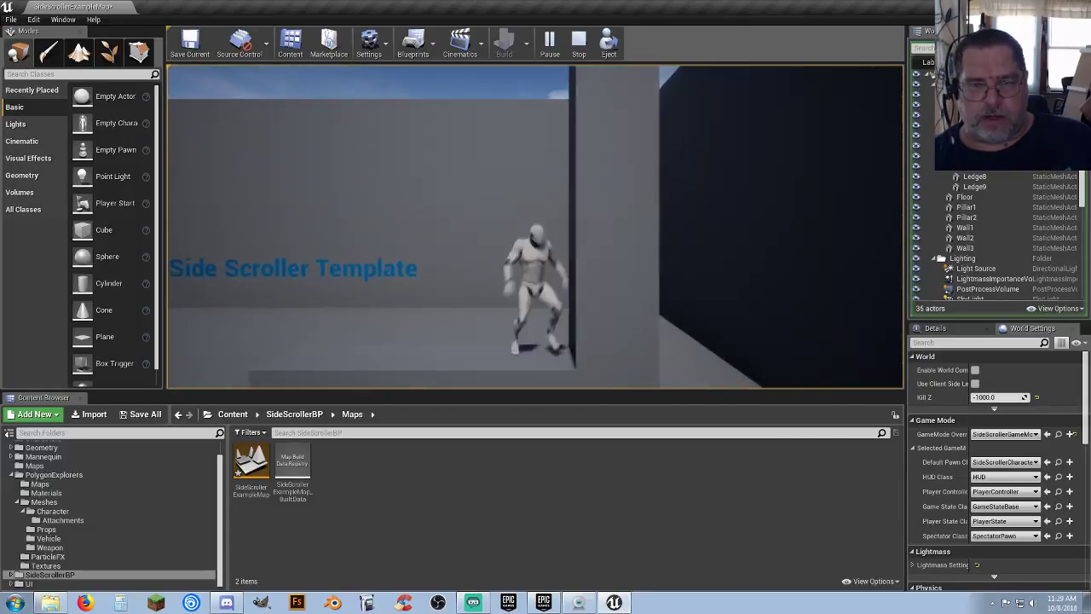
key(a)
key(space)
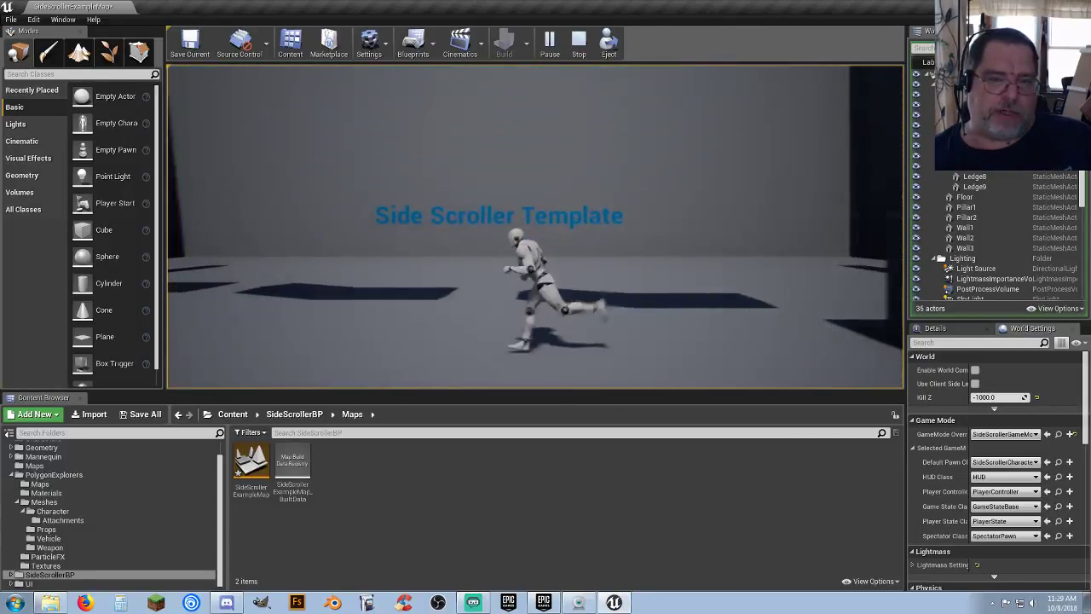
key(space)
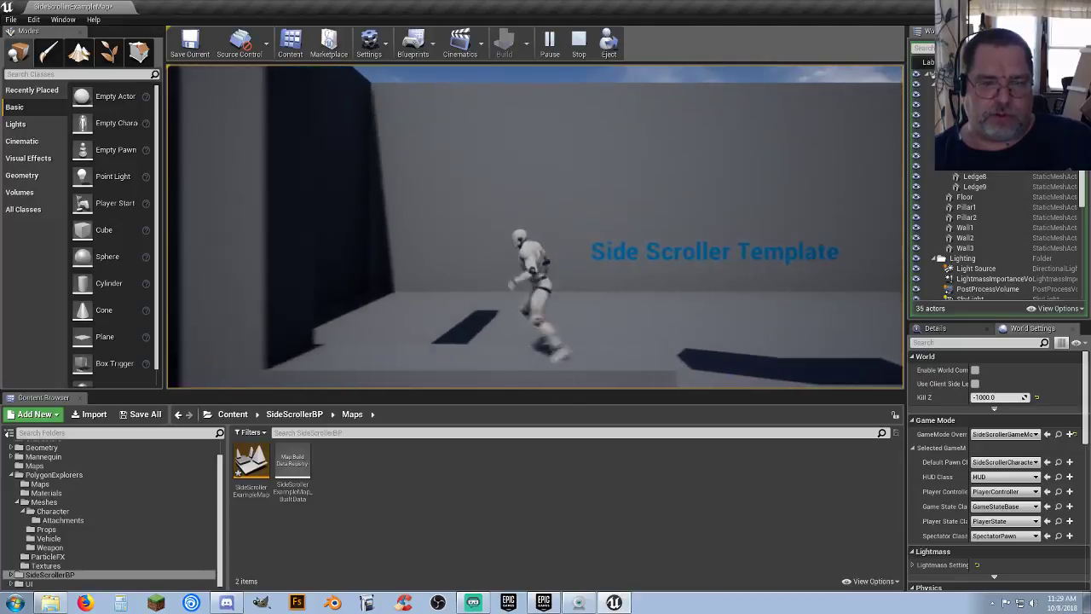
key(d)
key(space)
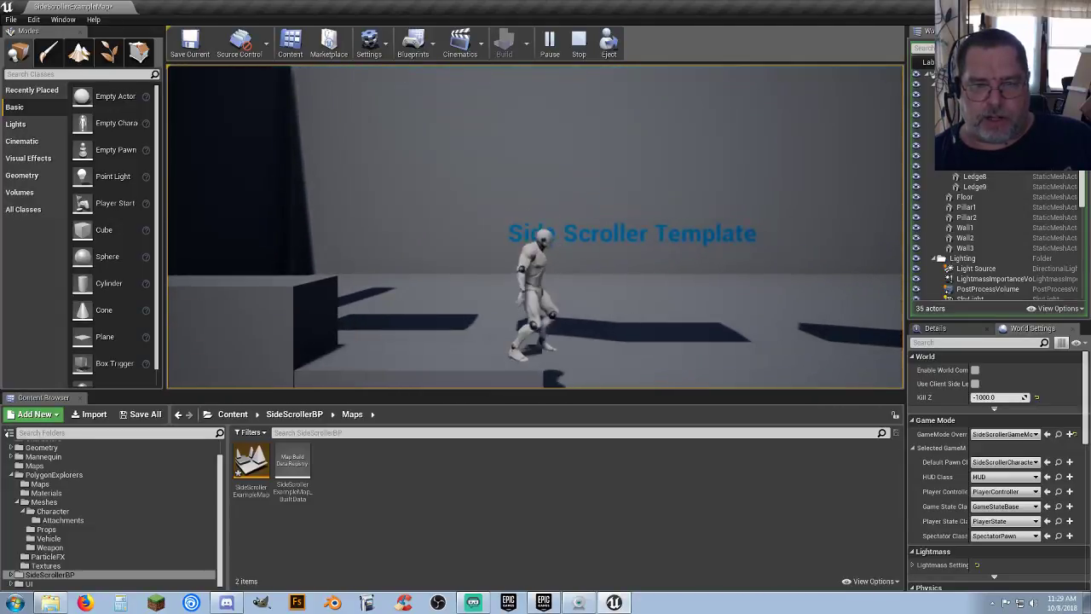
key(d)
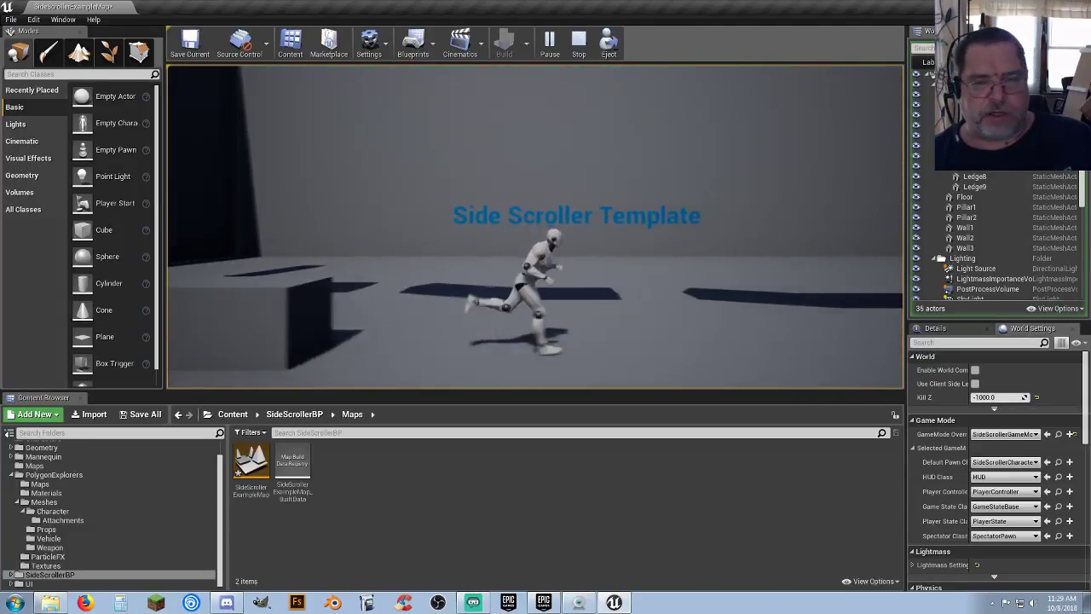
key(d)
key(space)
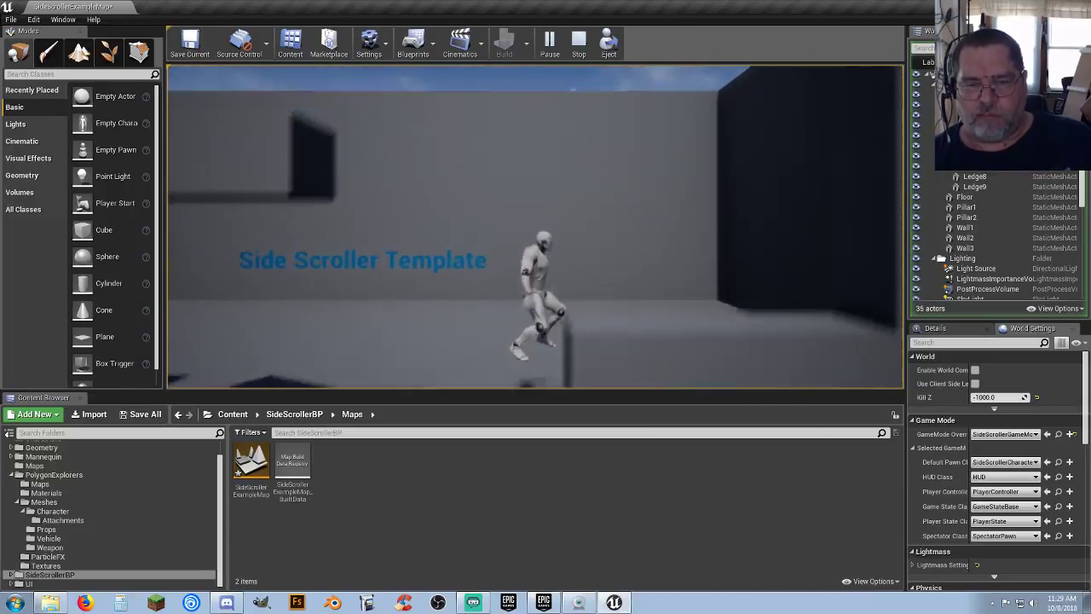
key(space)
key(a)
key(space)
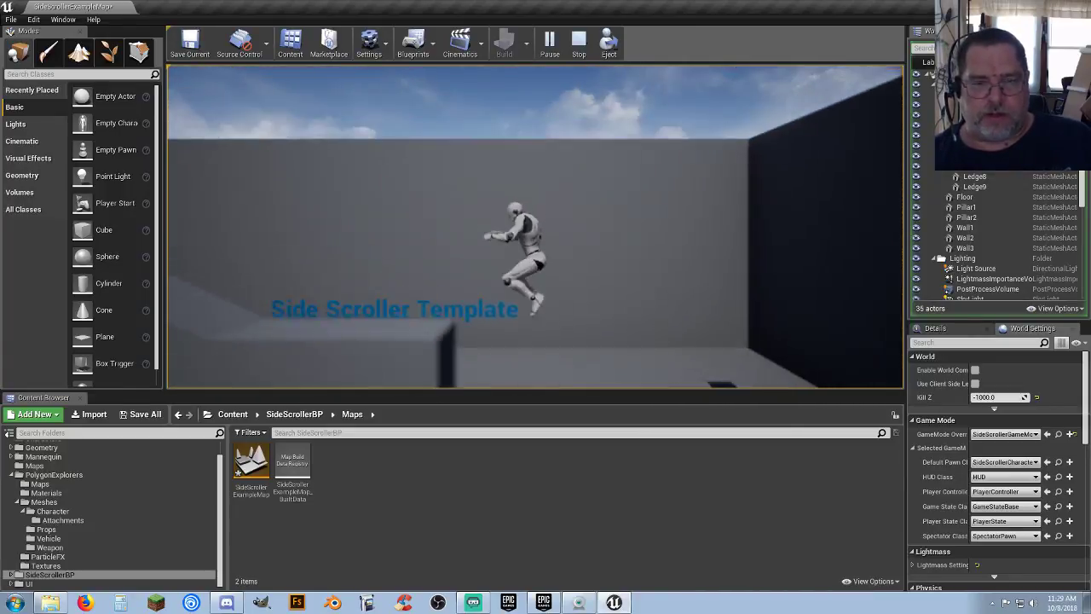
key(a)
key(space)
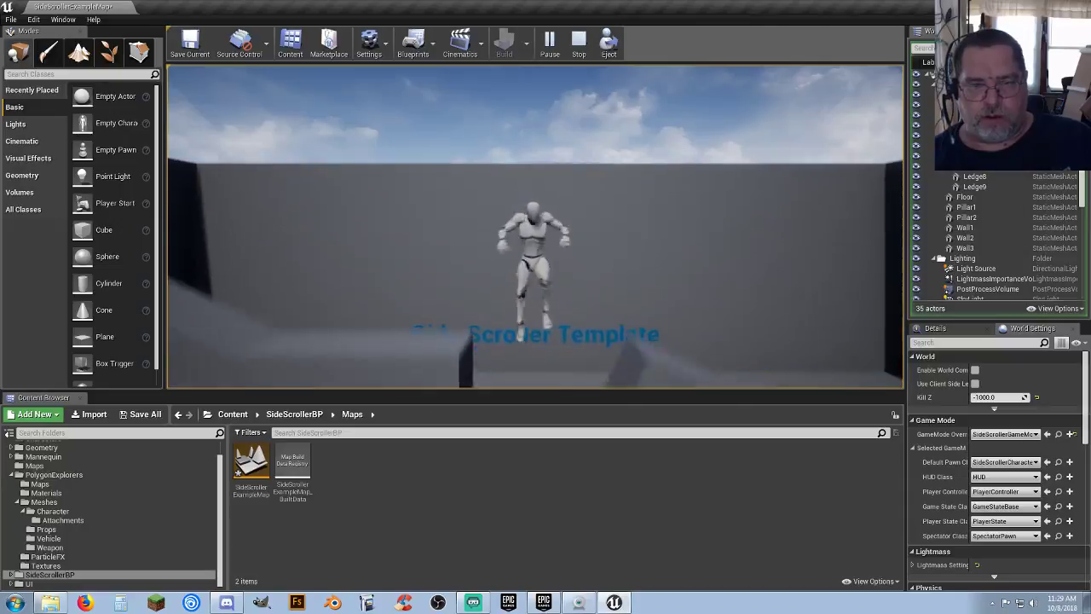
key(space)
key(Escape)
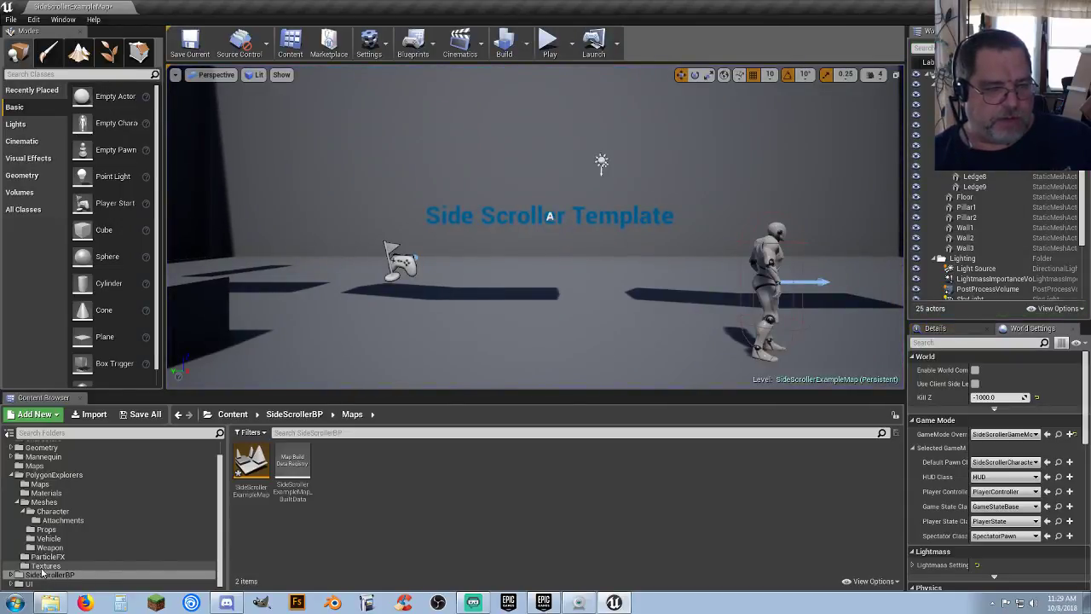
Step: Open SK_Chr_Explorer_Male_01_Skeleton from PolygonExplorers' Meshes/Character folder, check its retargeting rig setup, and return to the level editor
click(50, 458)
scroll(61, 512, up, 1)
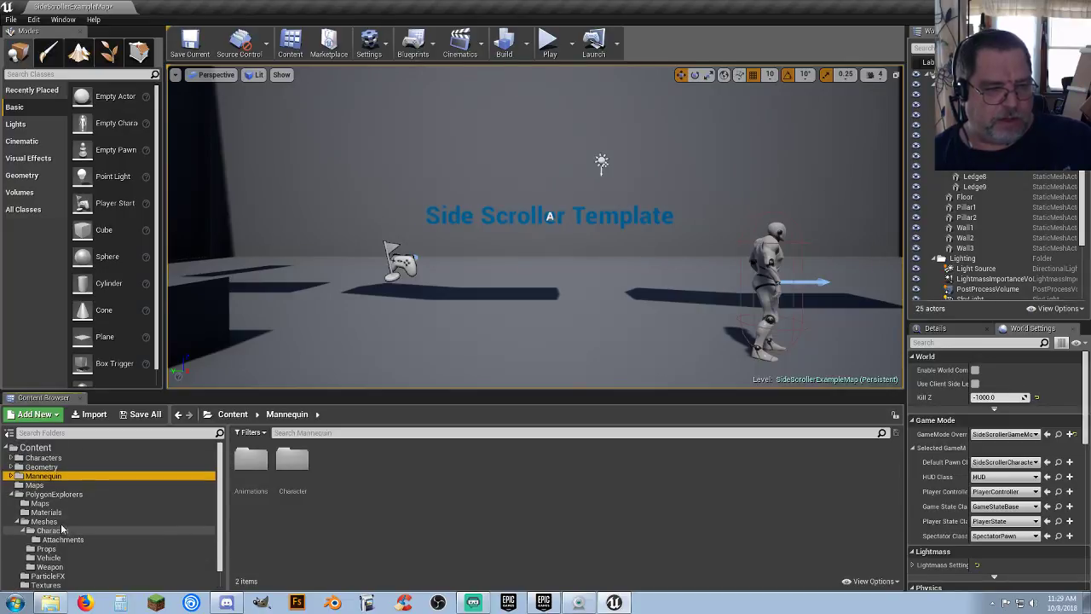
click(47, 458)
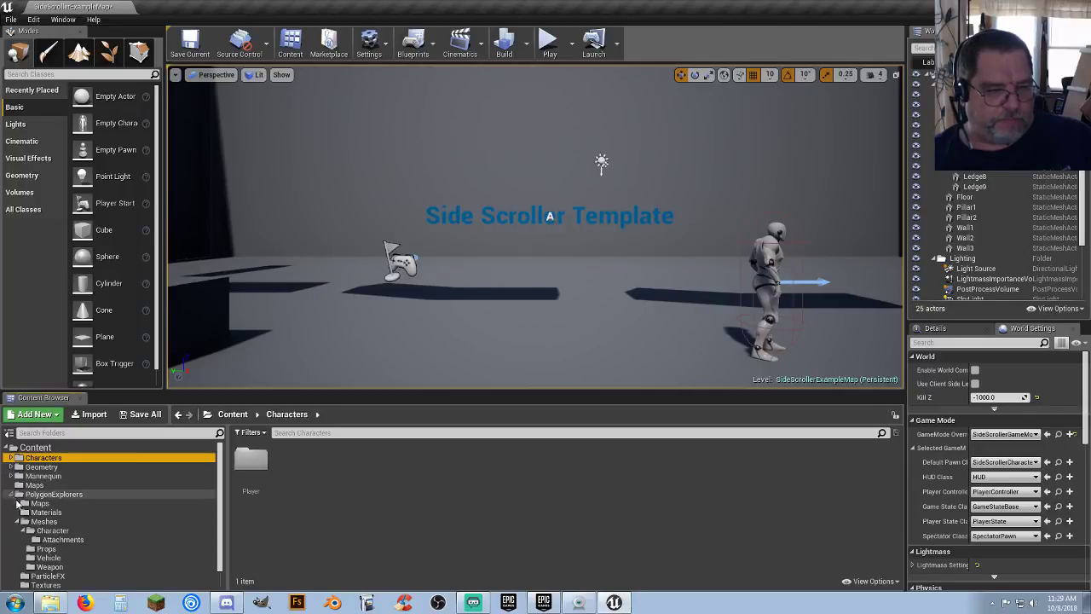
click(53, 531)
click(324, 534)
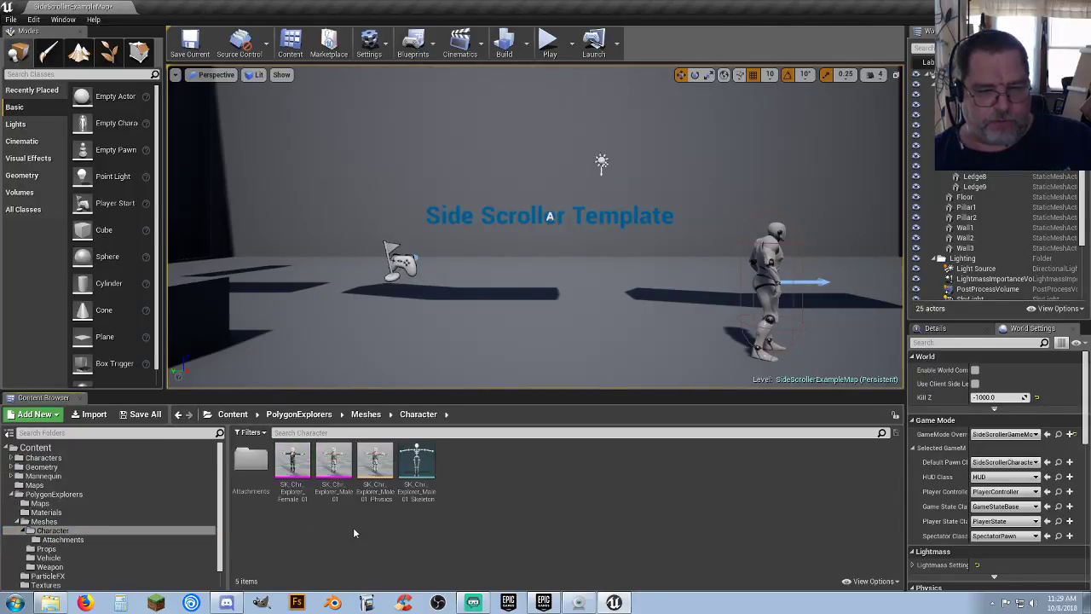
double_click(421, 501)
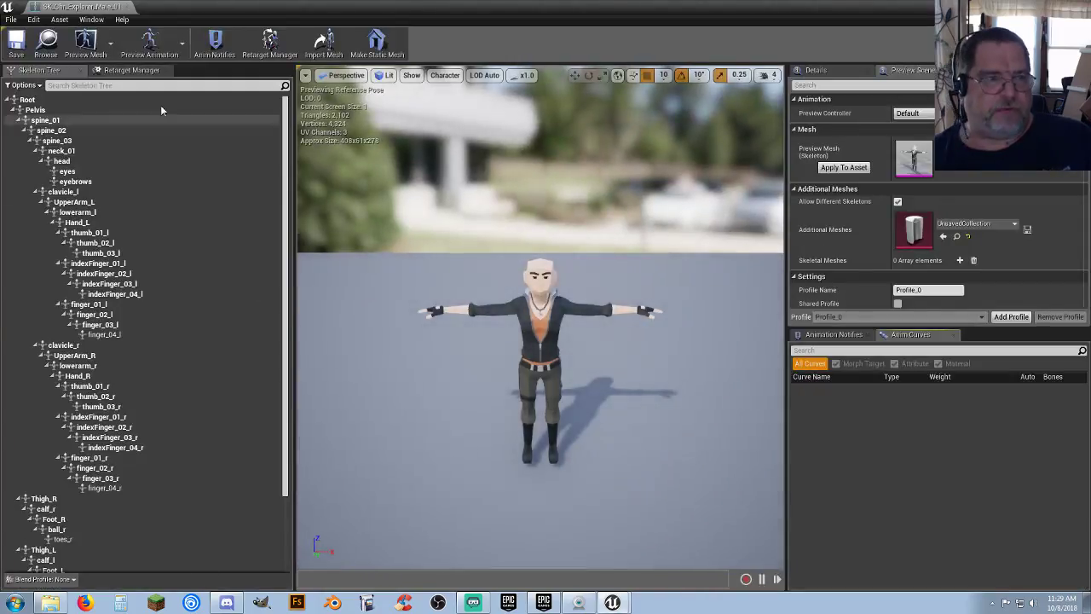
click(126, 71)
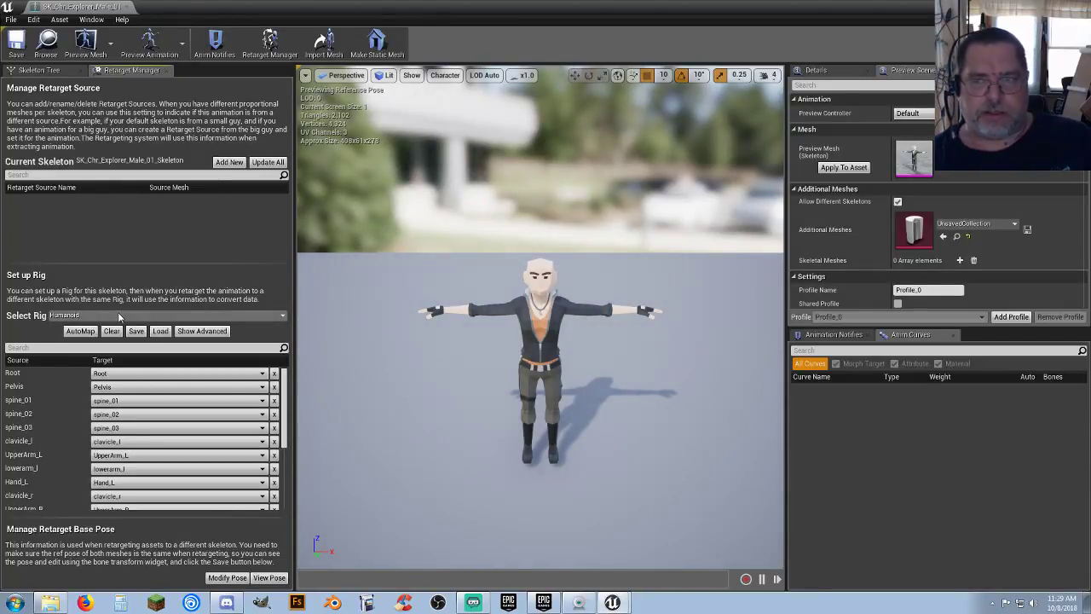
click(127, 7)
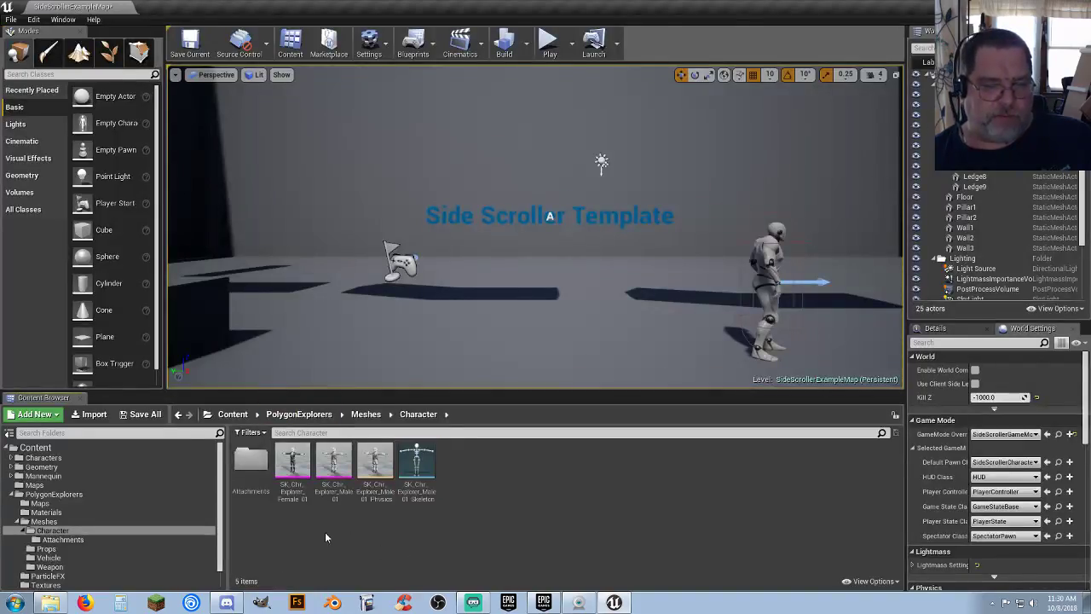
Step: Create a folder named Mesh inside the Characters content folder and open it
click(11, 460)
click(36, 447)
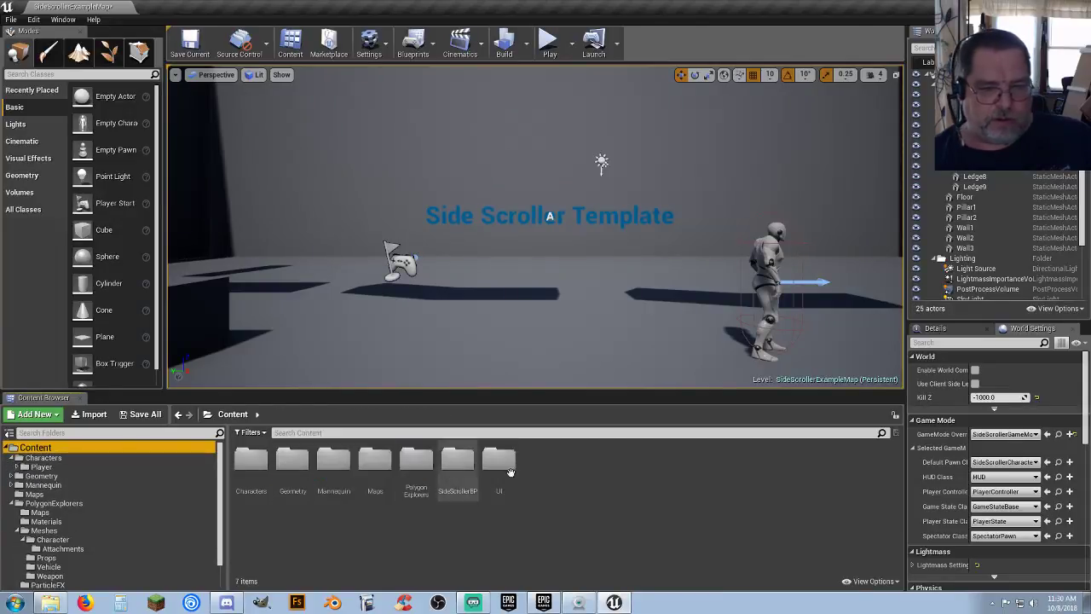
click(83, 461)
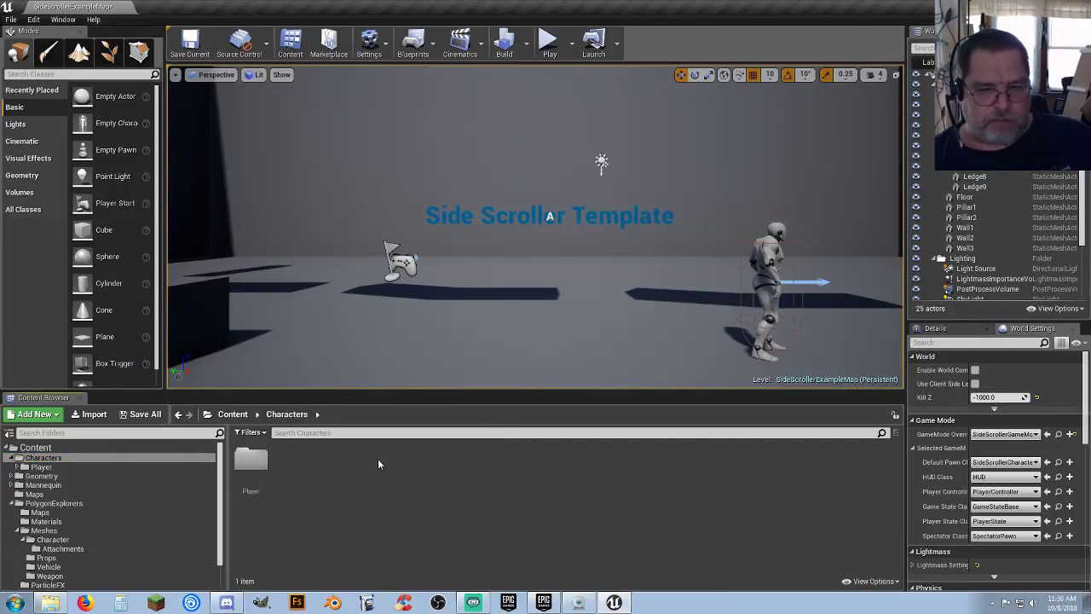
right_click(377, 459)
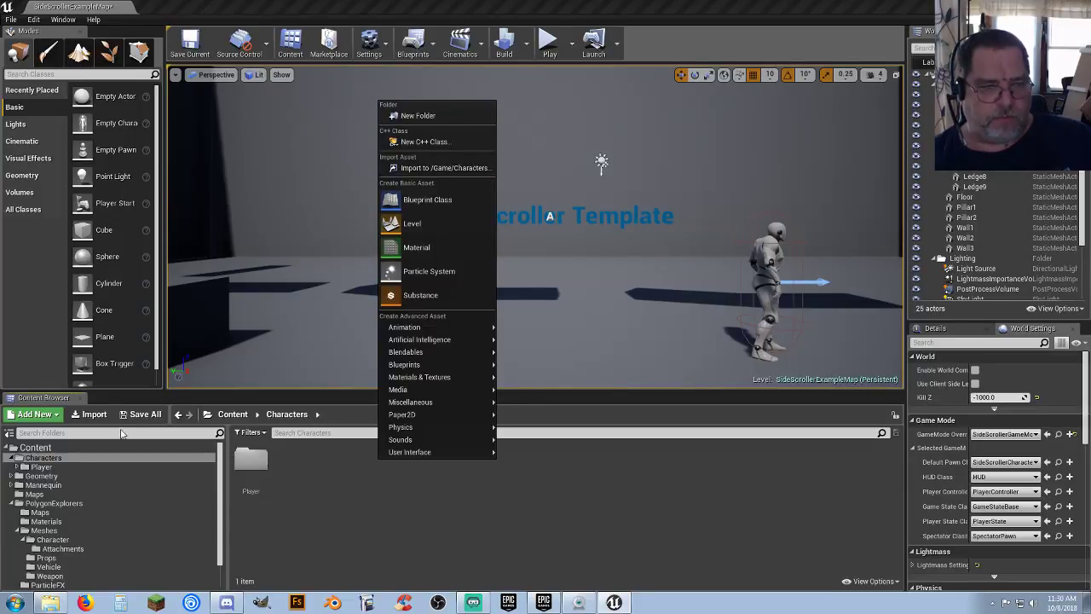
click(60, 468)
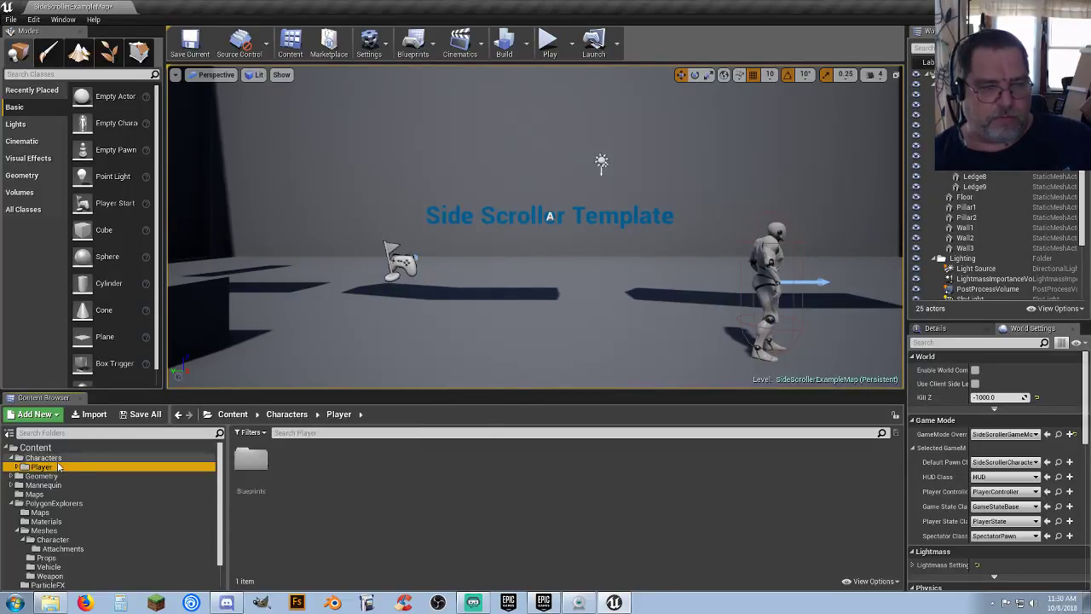
click(44, 458)
right_click(300, 460)
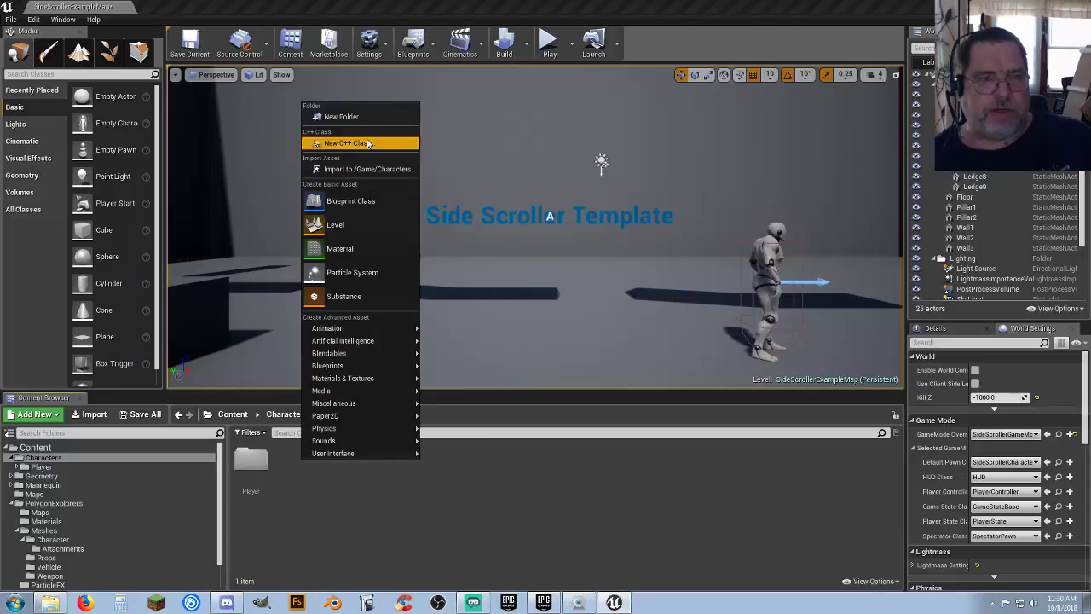
click(328, 116)
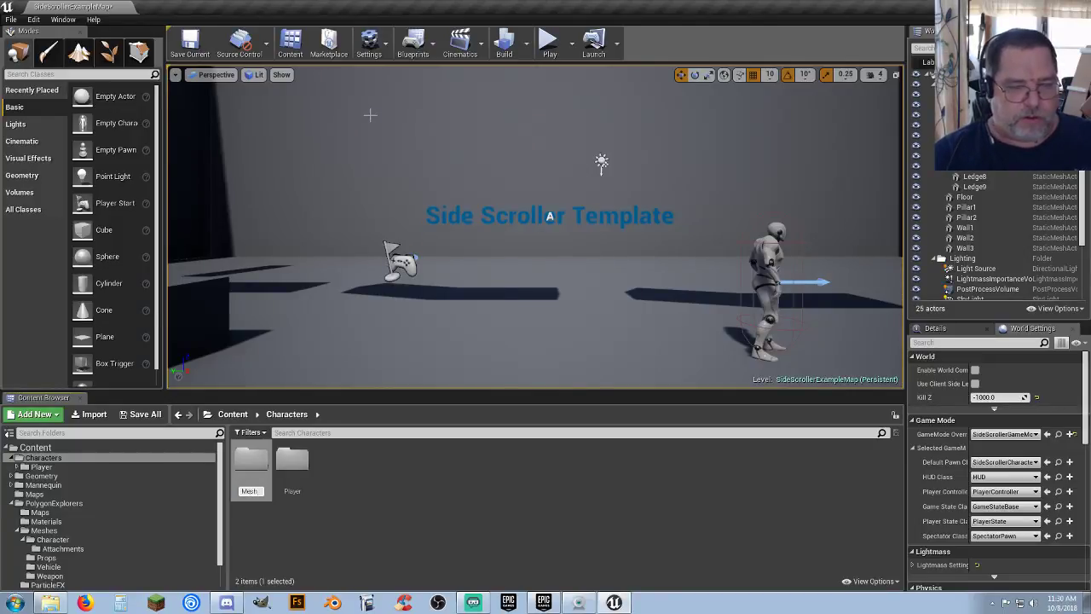
double_click(251, 465)
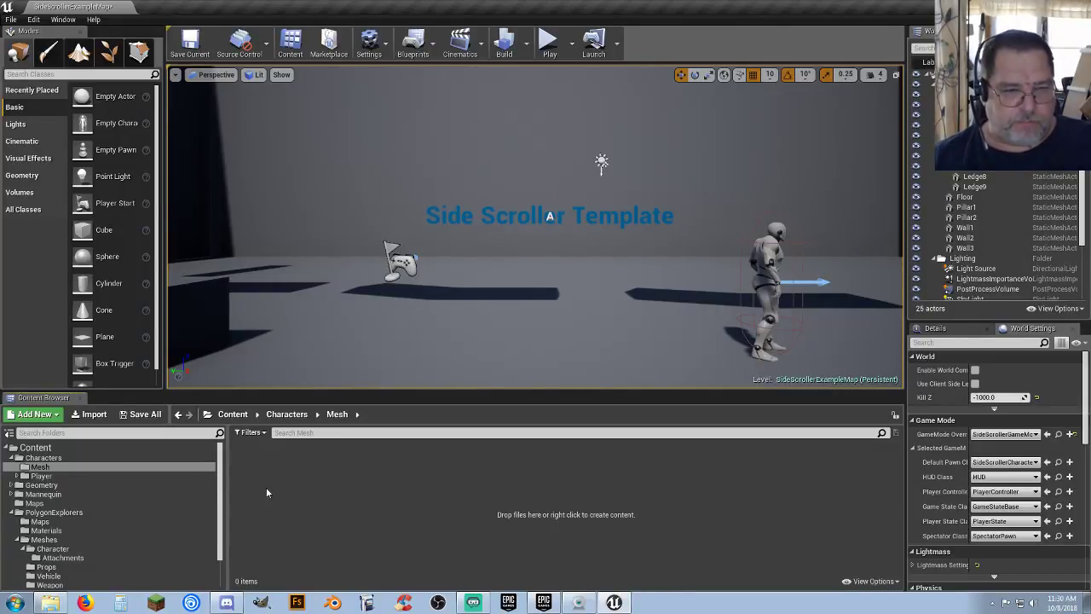
Step: Copy SK_Chr_Explorer_Male_01_Skeleton from PolygonExplorers' Meshes/Character folder into the Characters/Mesh folder
scroll(131, 533, down, 1)
click(89, 529)
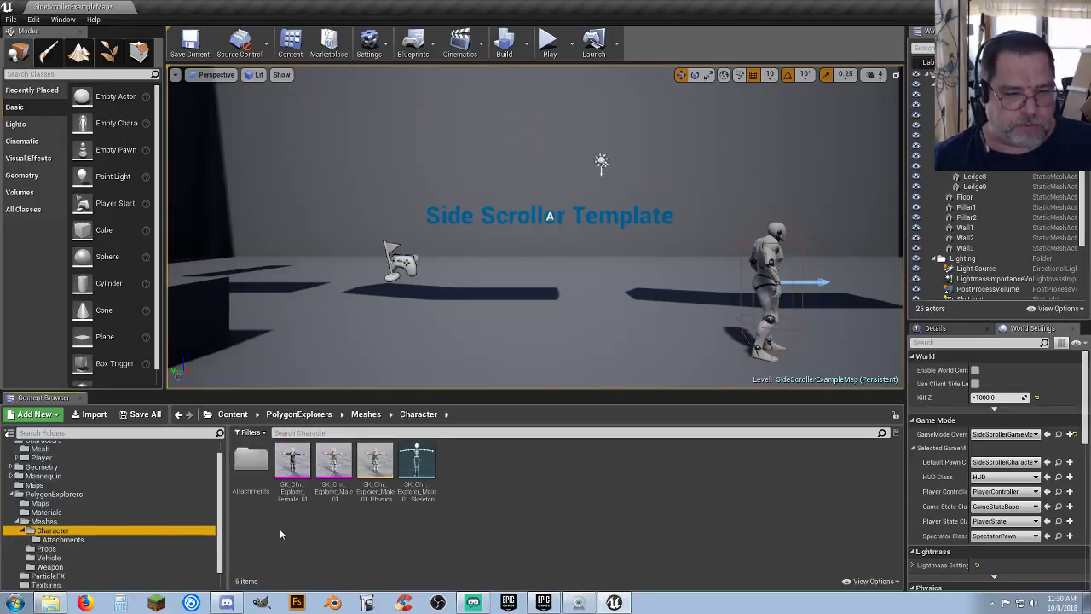
scroll(176, 508, up, 1)
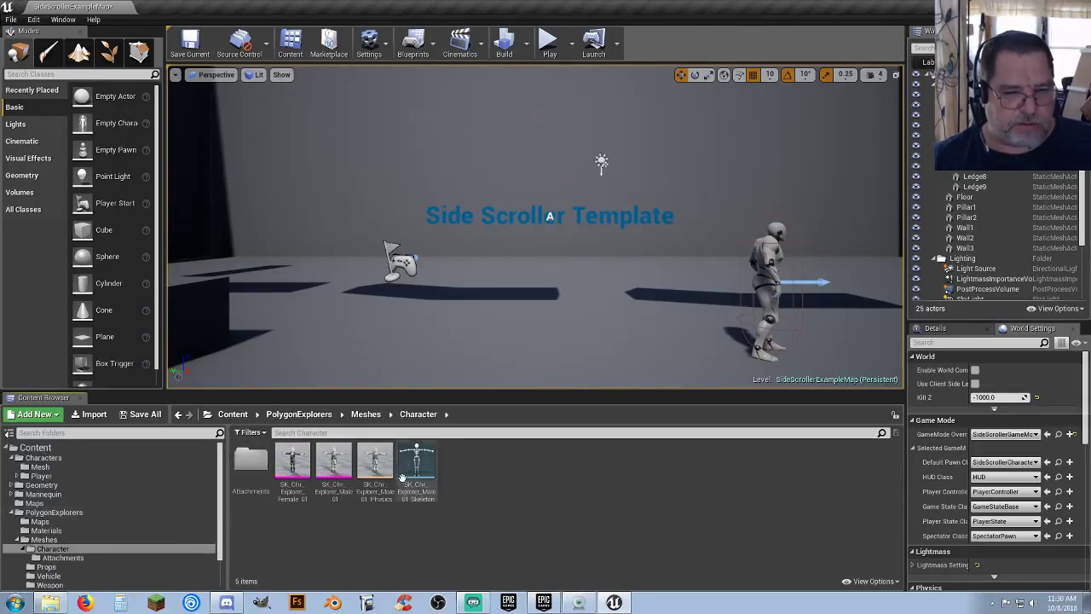
drag(417, 479, 64, 471)
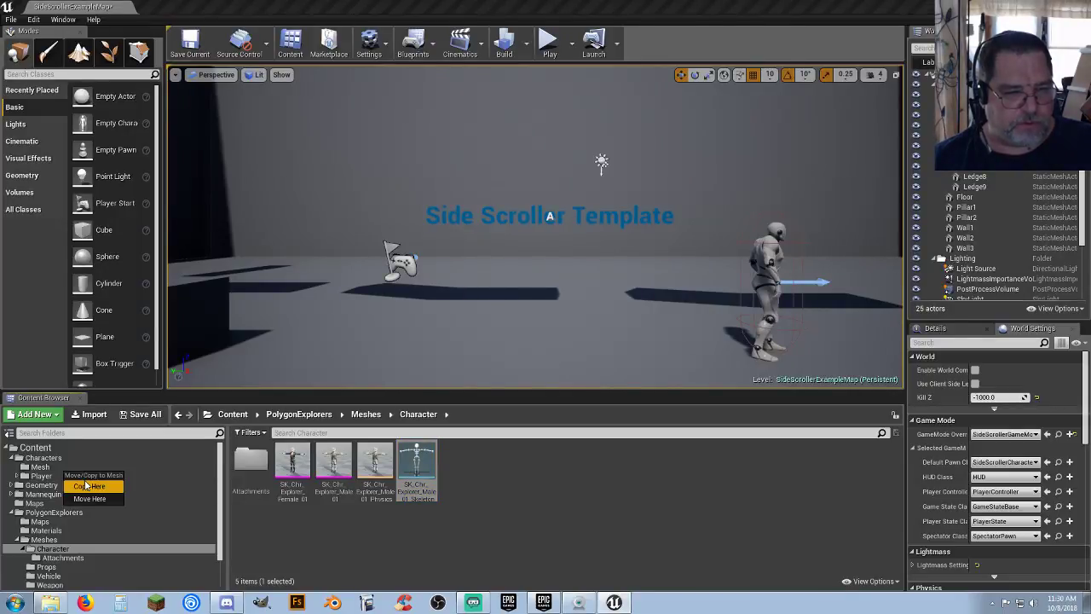
click(82, 485)
Step: Rename the copied skeleton in the Characters/Mesh folder to SK_Polygon and close its skeleton editor
click(63, 468)
click(247, 472)
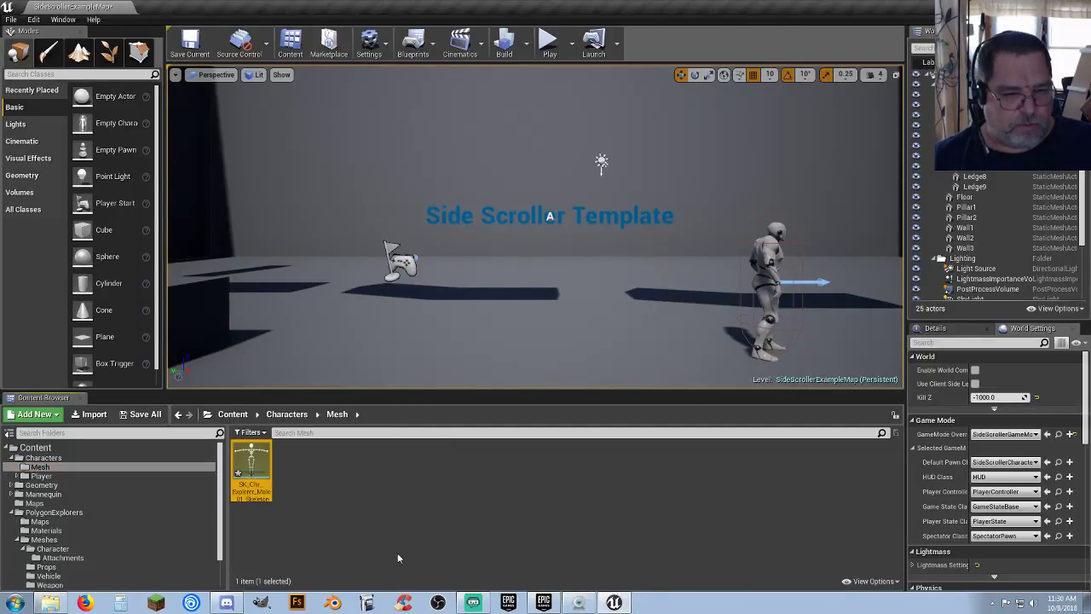
key(F2)
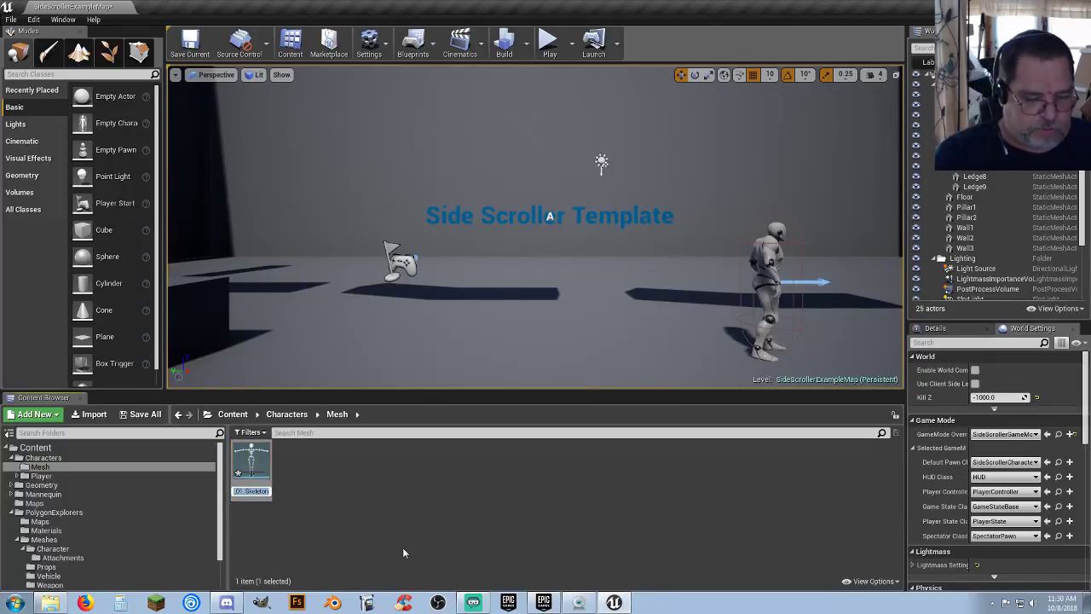
text(SK_Poly)
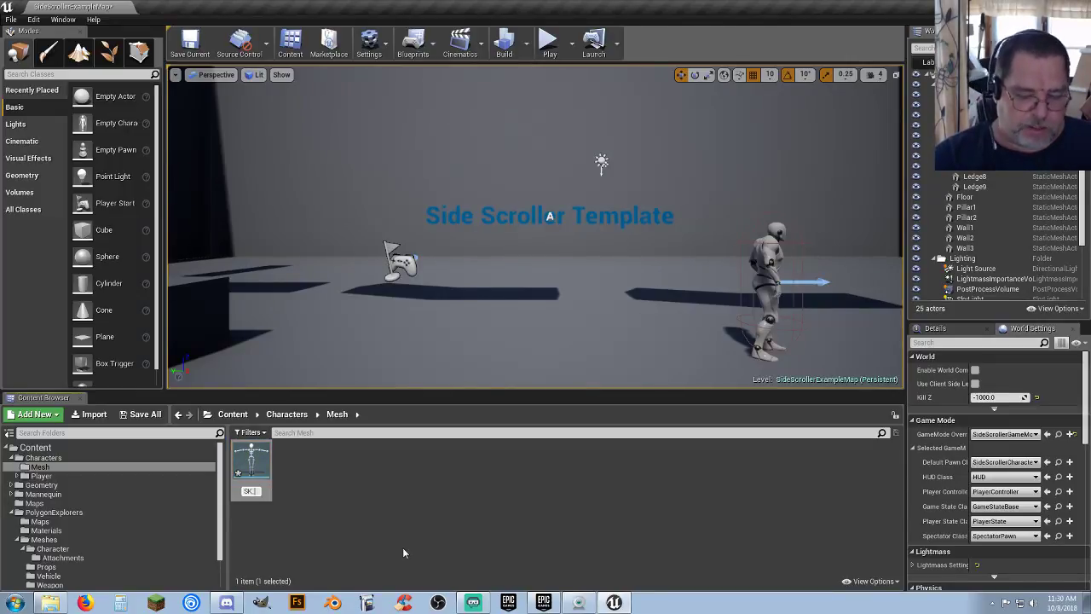
text(gon)
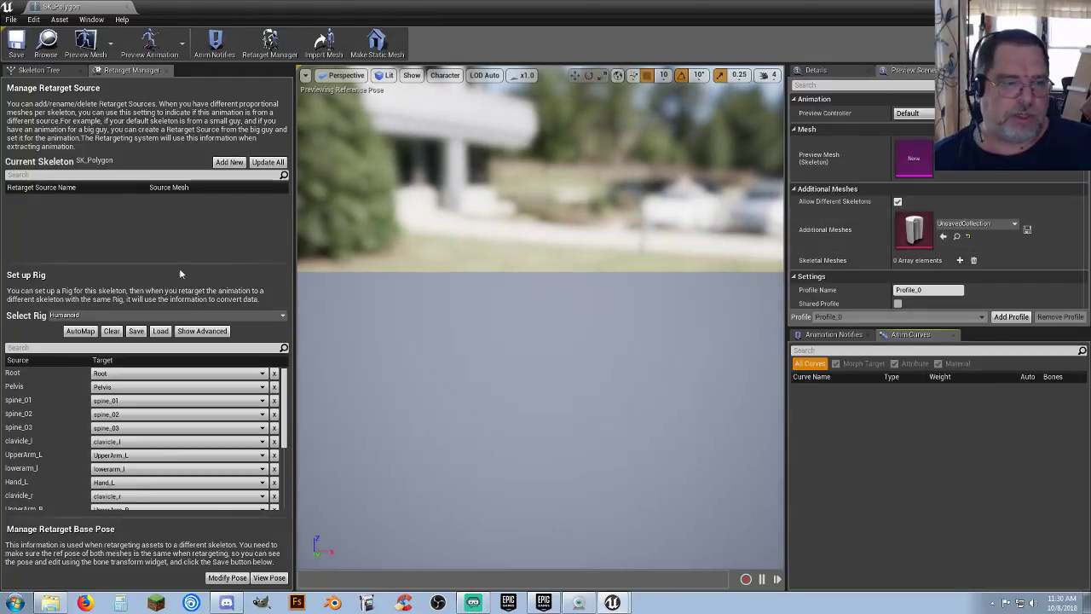
click(127, 7)
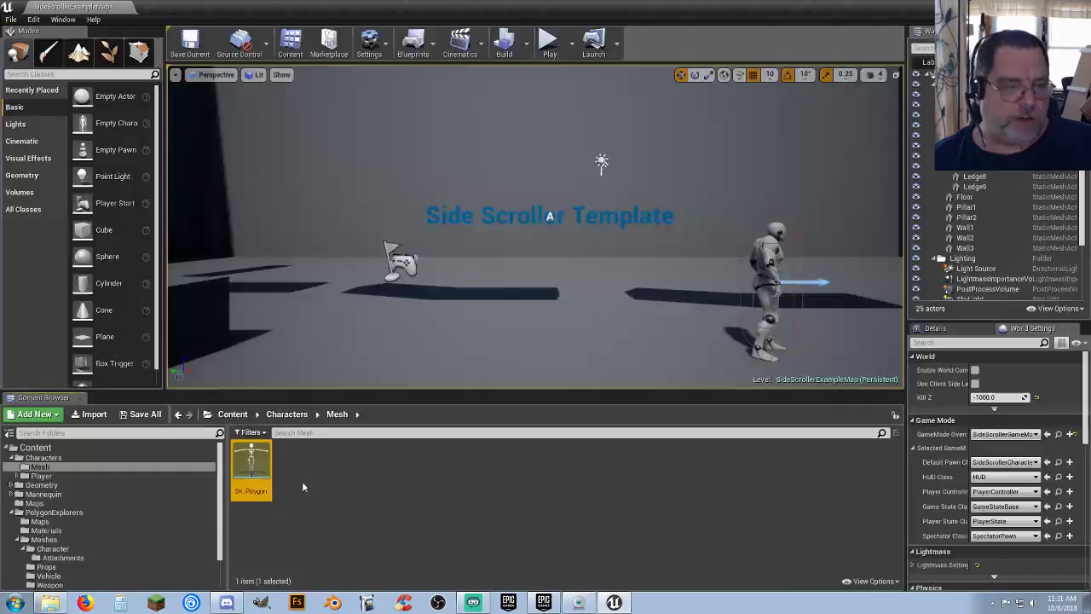
Step: Assign the SK_Polygon skeleton to SK_Chr_Explorer_Female_01 and SK_Chr_Explorer_Male_01 in PolygonExplorers' Meshes/Character folder
click(170, 504)
click(107, 552)
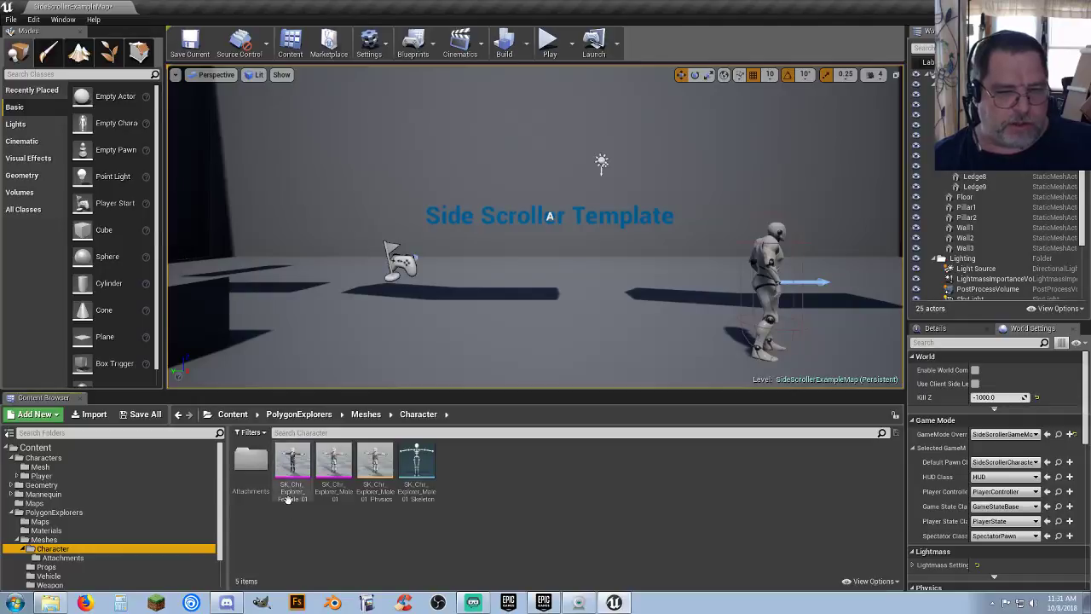
click(292, 469)
ctrl+click(334, 469)
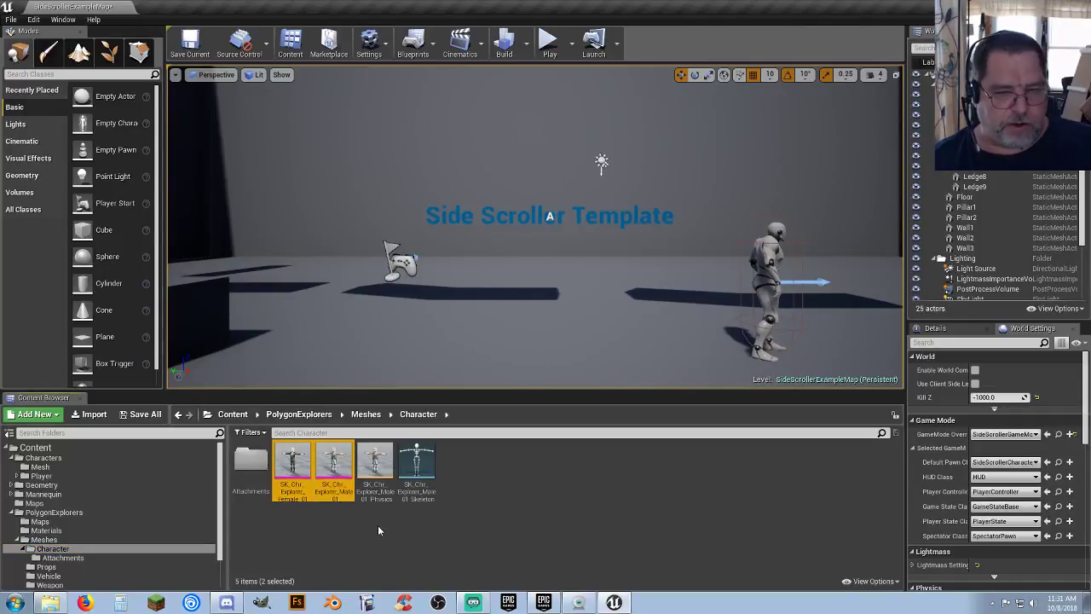
right_click(332, 491)
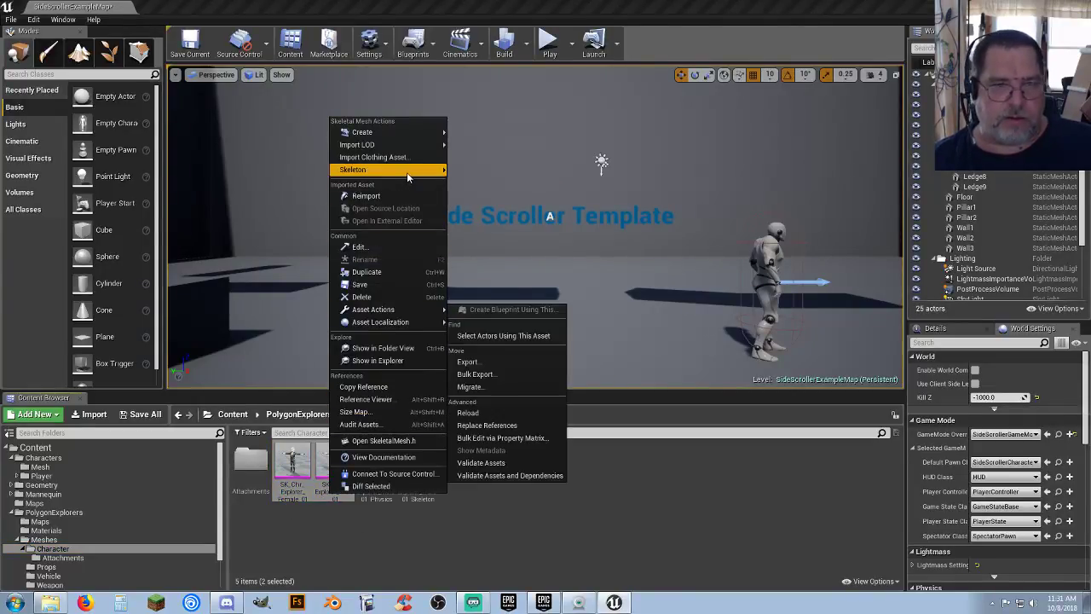
mouse_move(415, 172)
click(493, 192)
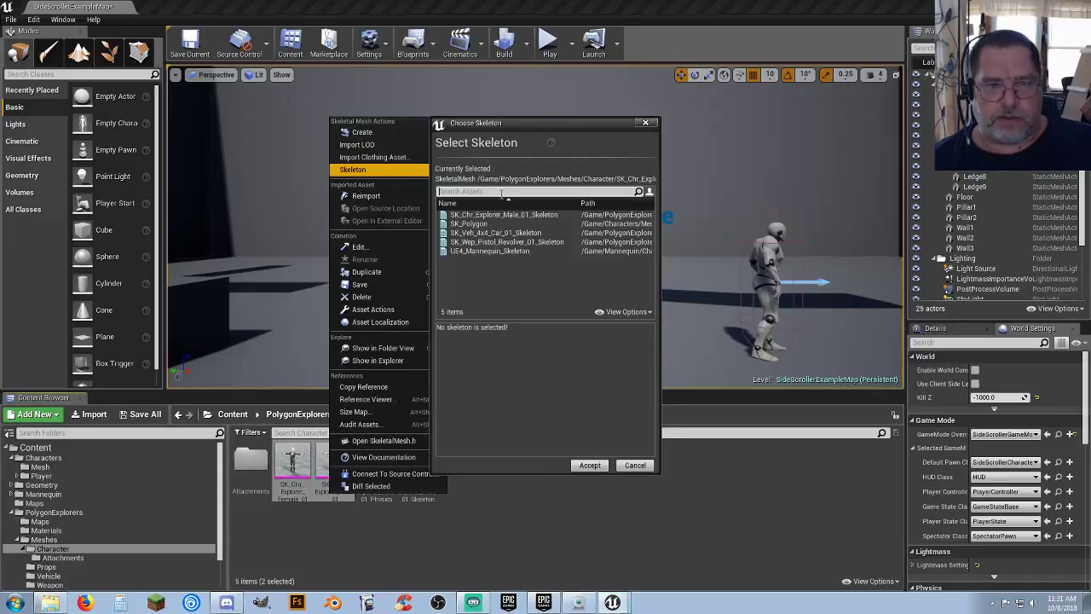
click(478, 223)
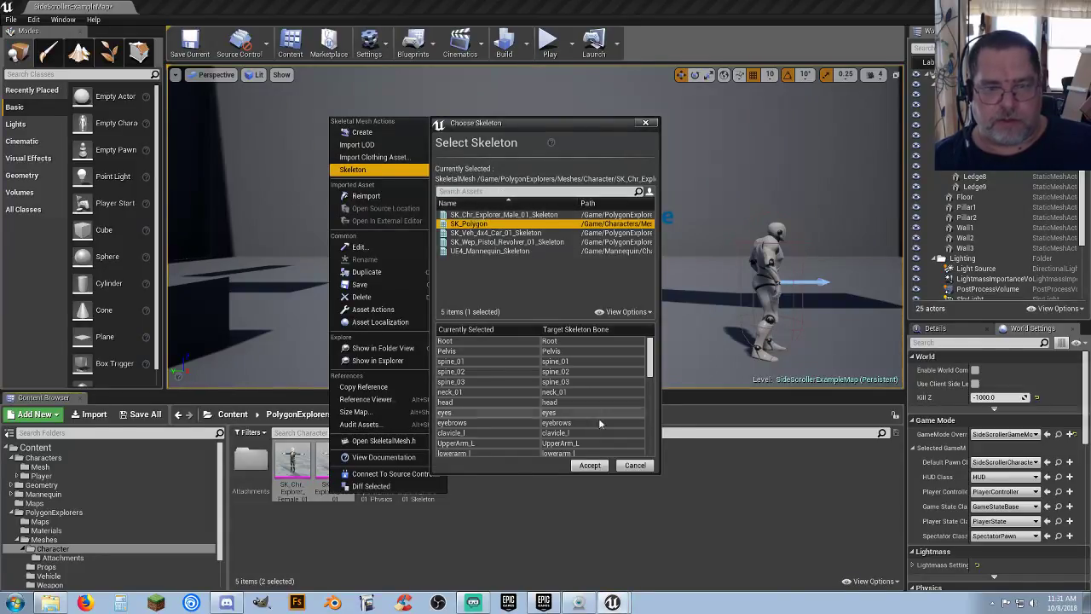
click(588, 469)
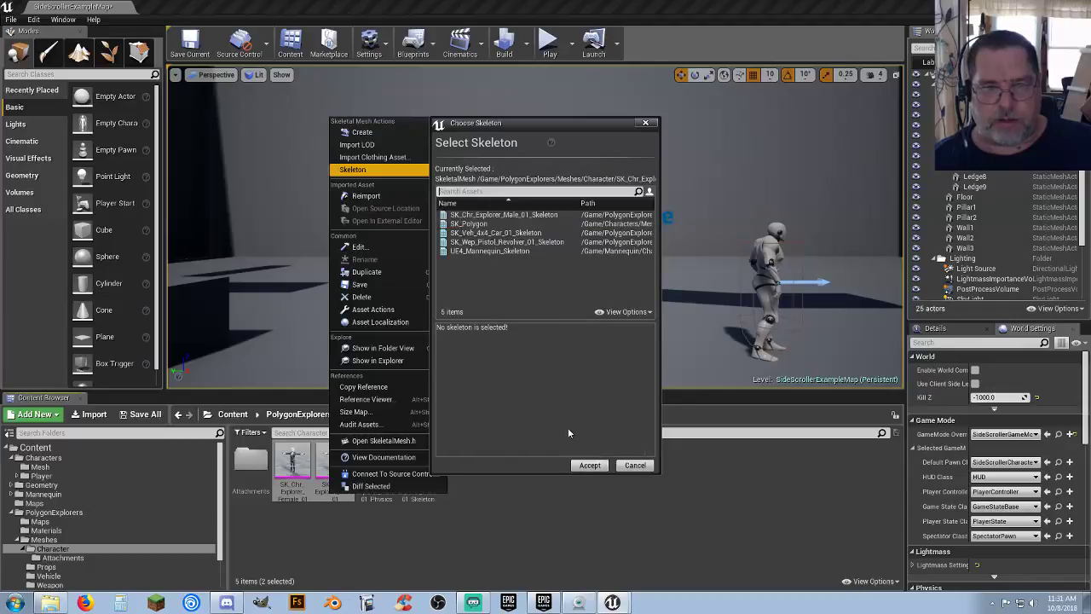
click(466, 224)
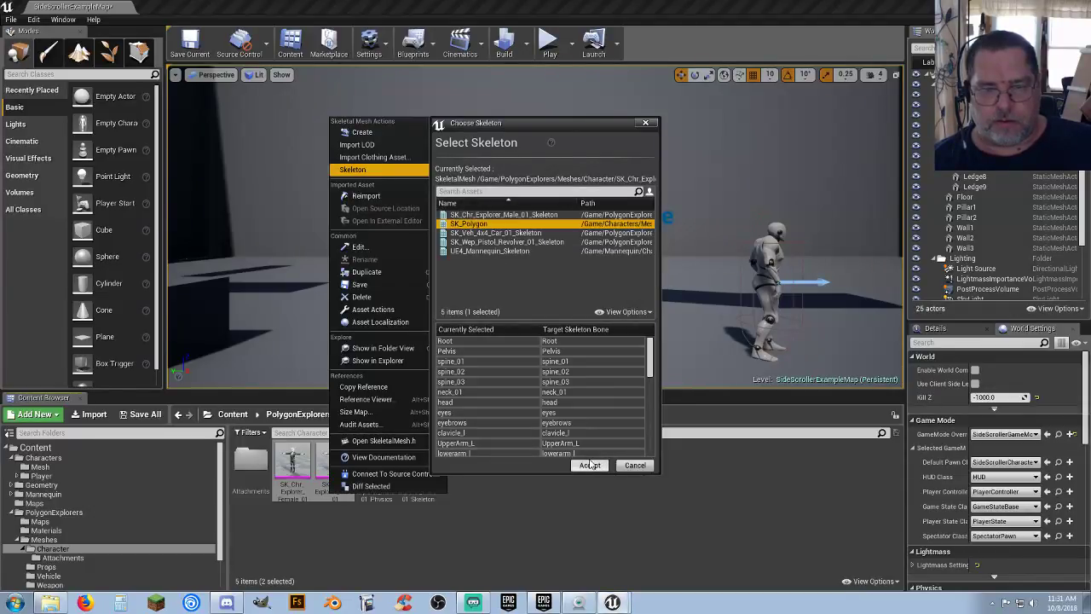
click(590, 465)
click(558, 503)
Step: Save all modified content, including both Explorer skeletal meshes and the SideScrollerExampleMap level
right_click(498, 499)
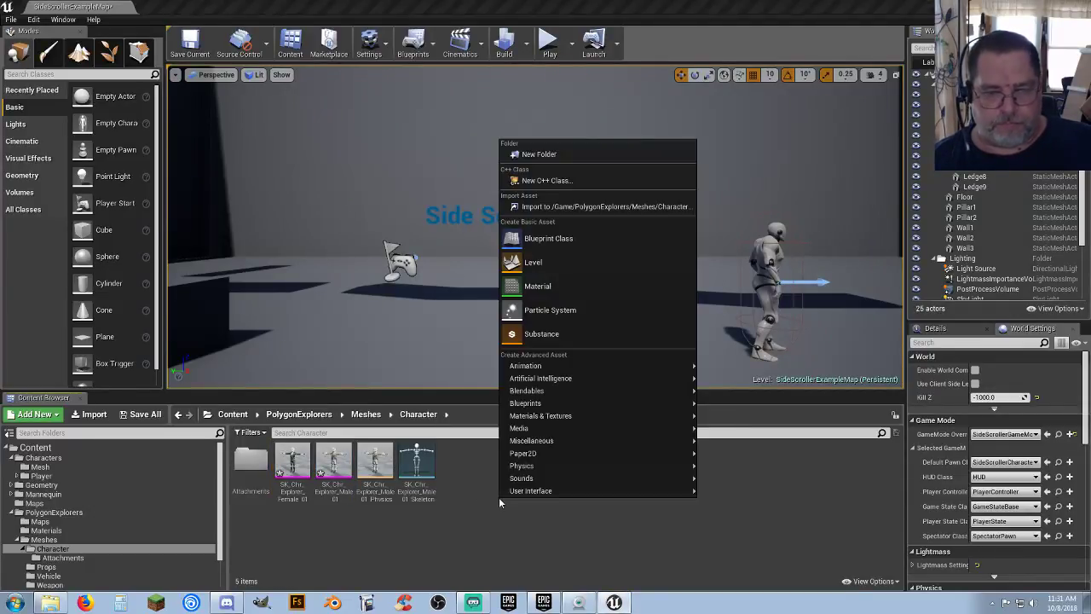
click(417, 545)
click(141, 414)
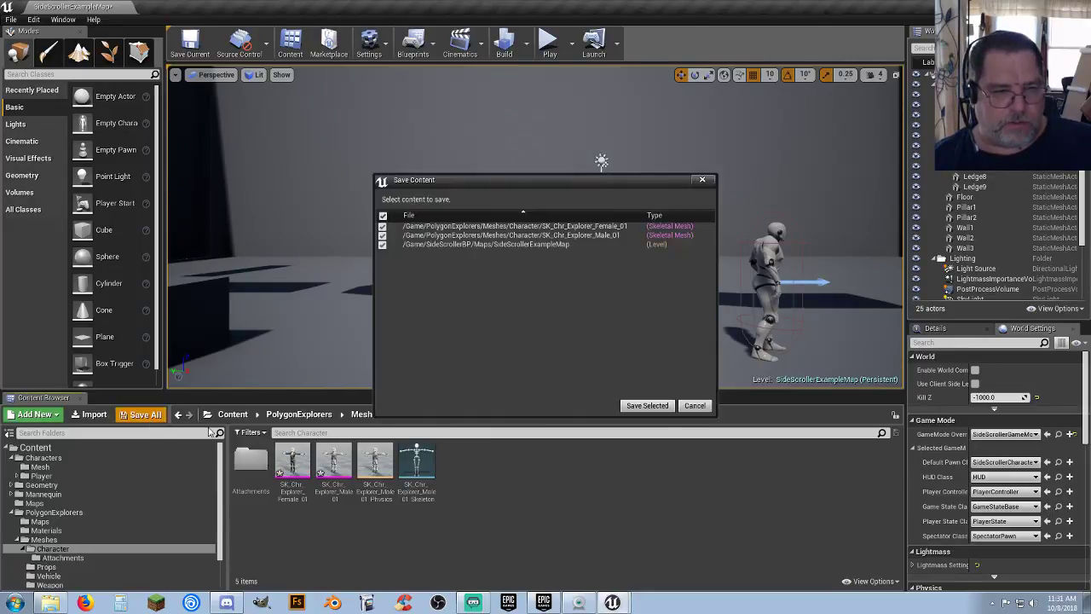
click(637, 406)
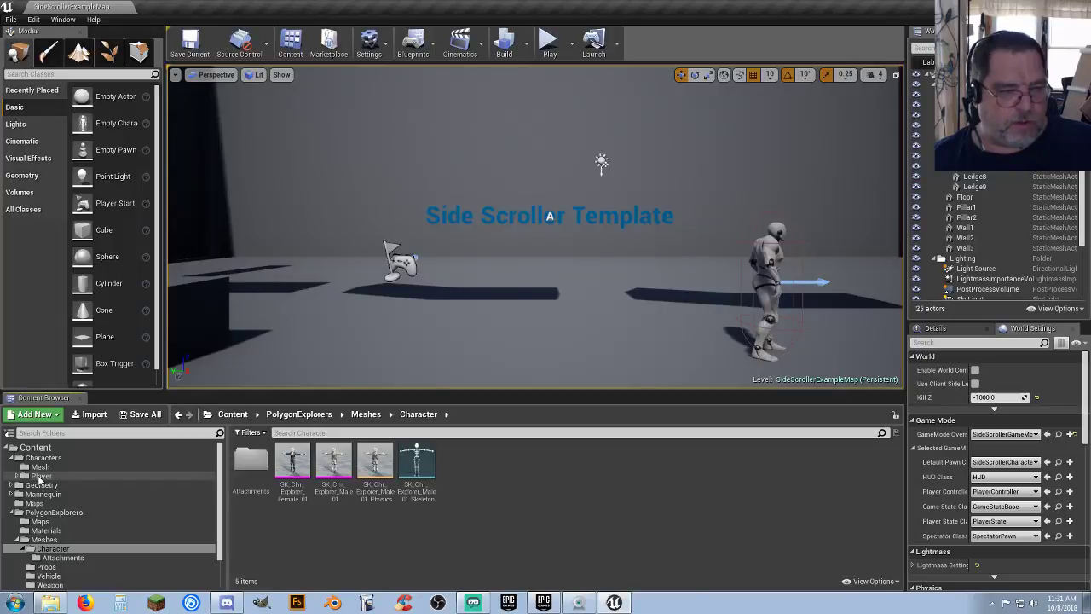
Step: Set SK_Chr_Explorer_Male_01 as SK_Polygon's preview mesh, apply it to the asset, then save and close the skeleton
click(40, 467)
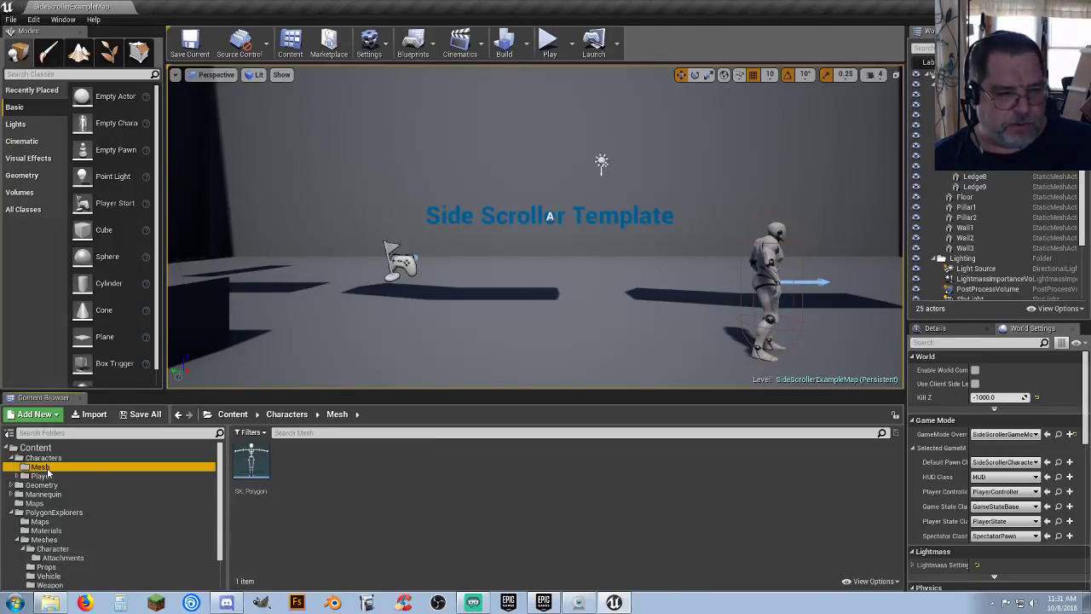
double_click(250, 467)
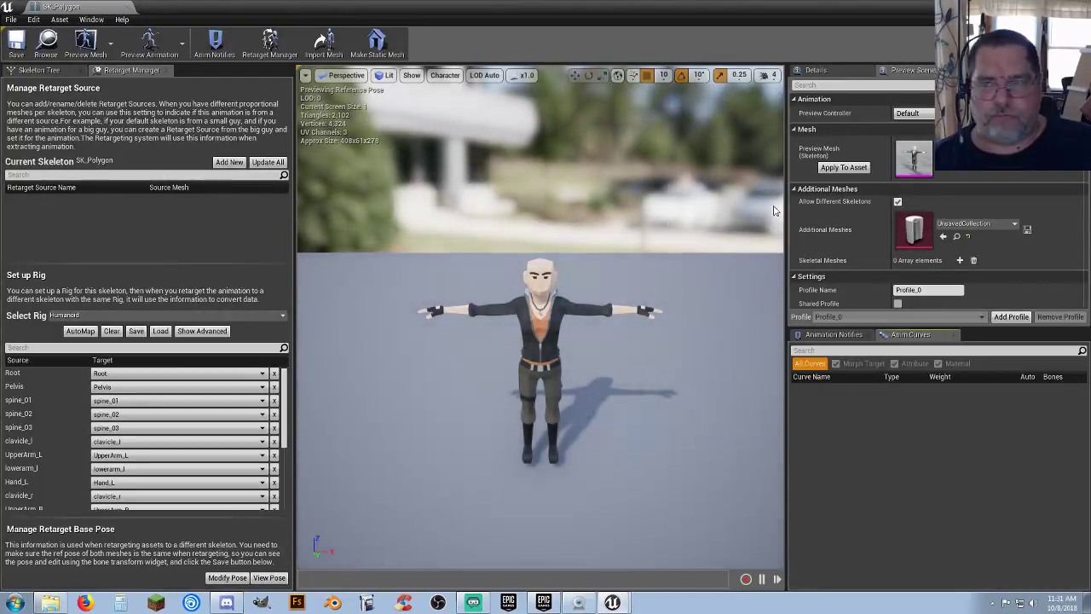
click(980, 150)
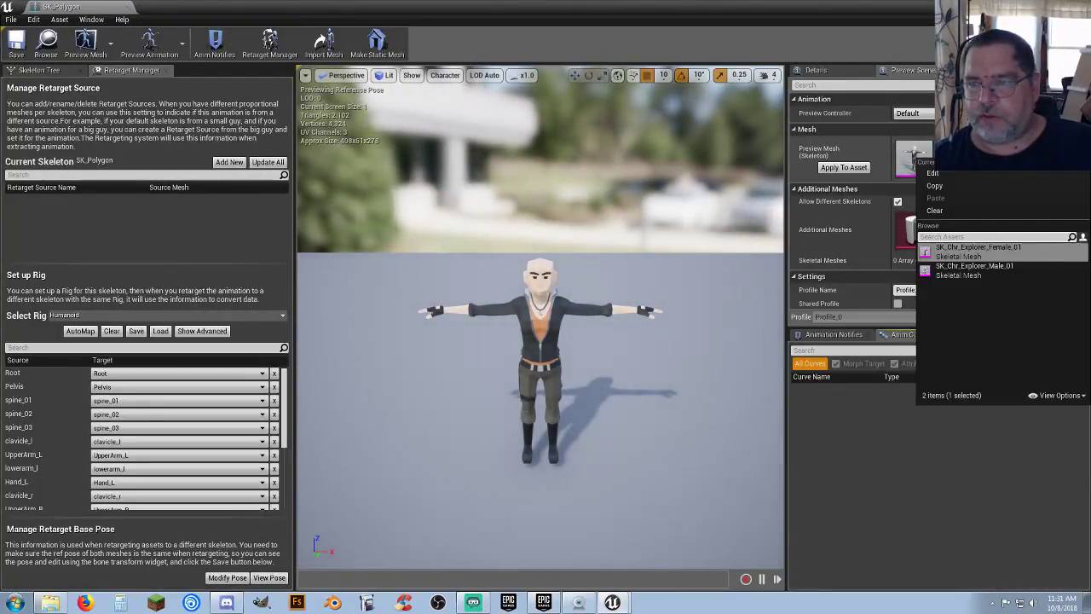
click(961, 273)
click(855, 167)
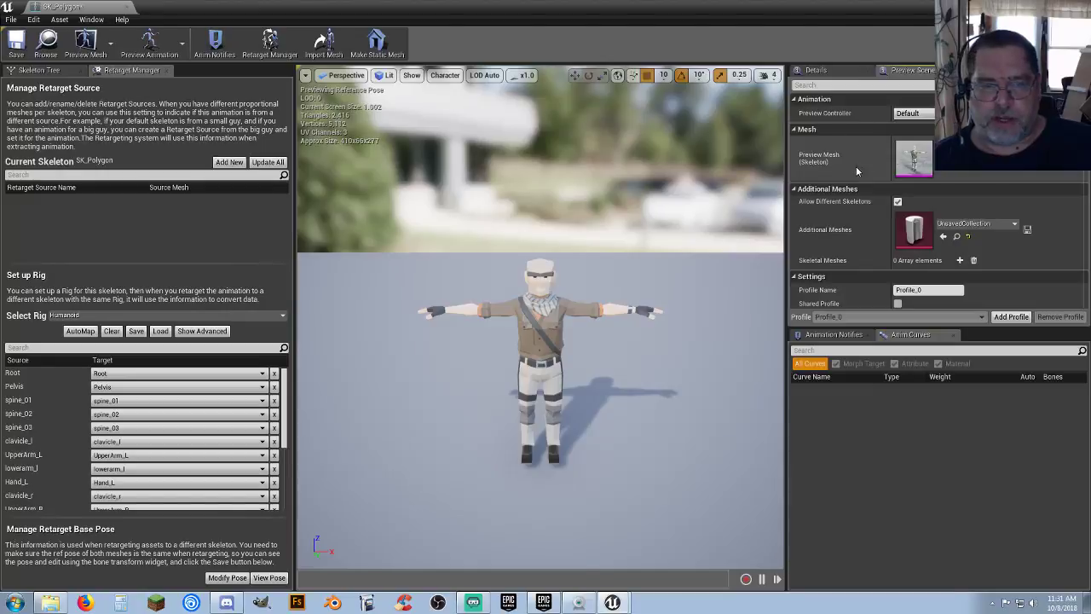
click(17, 44)
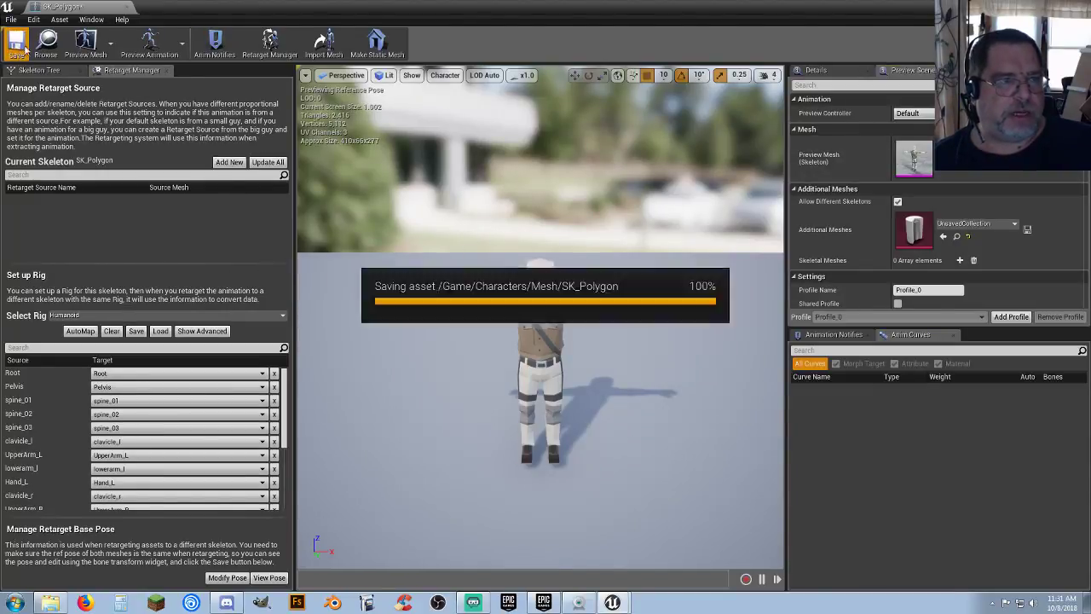
click(127, 7)
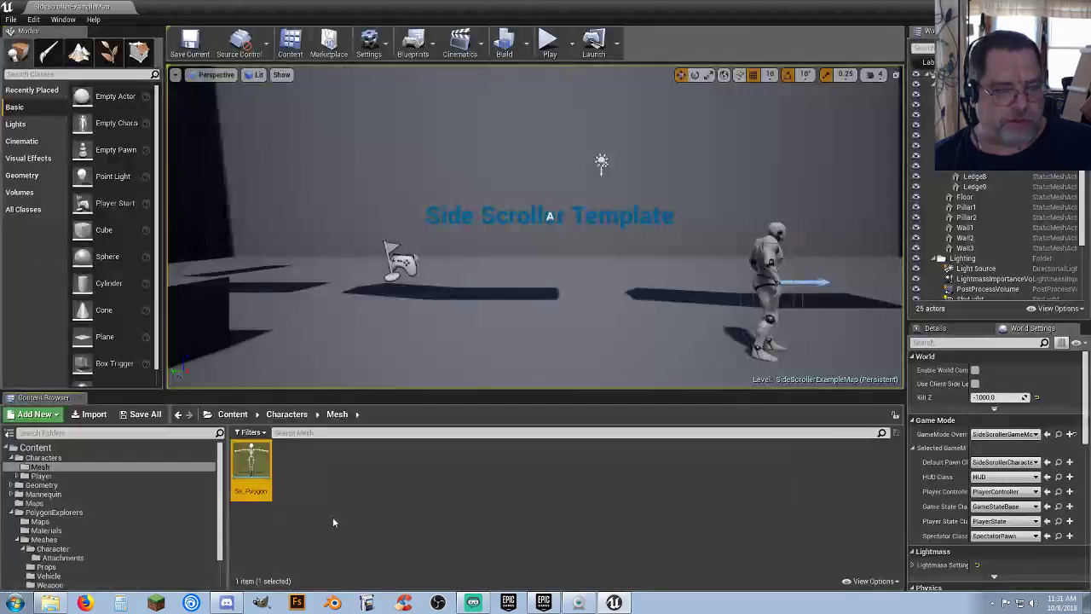
Step: Create a folder named Animations inside the Characters content folder and open it
click(58, 458)
right_click(332, 446)
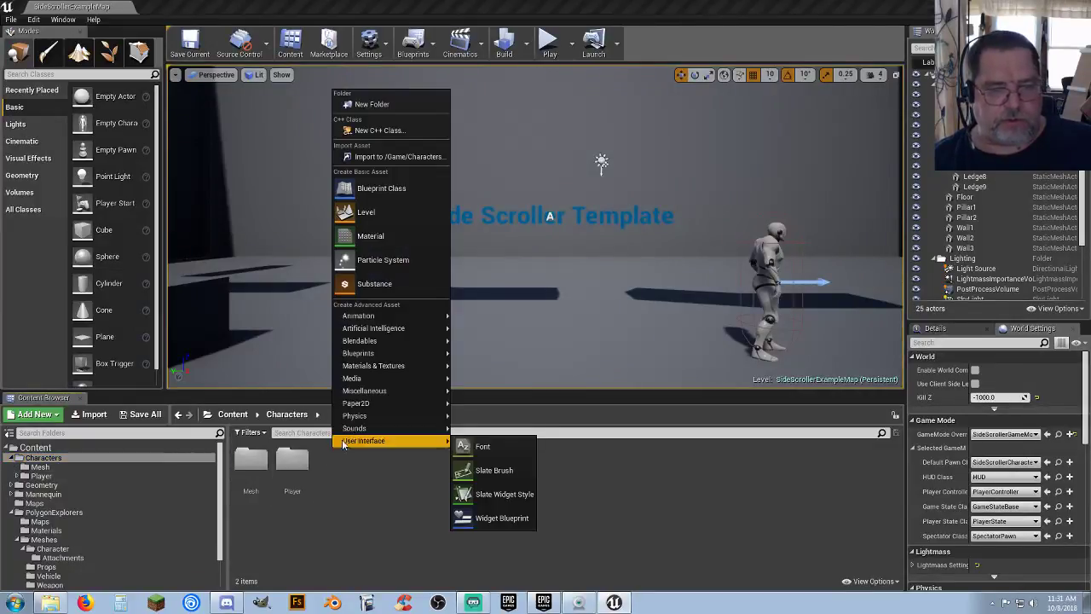
click(406, 105)
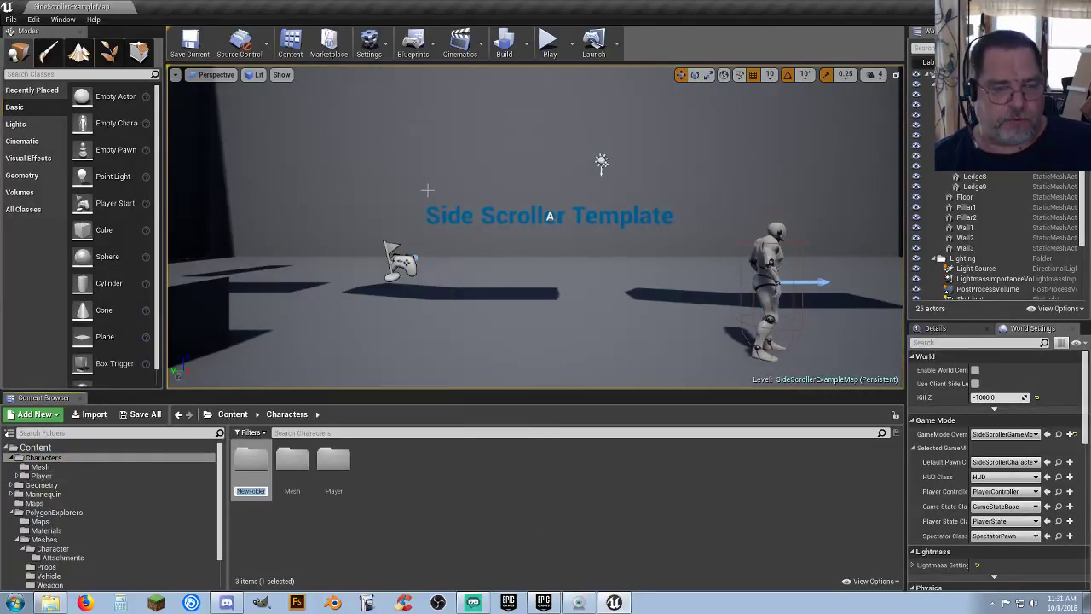
text(Animations)
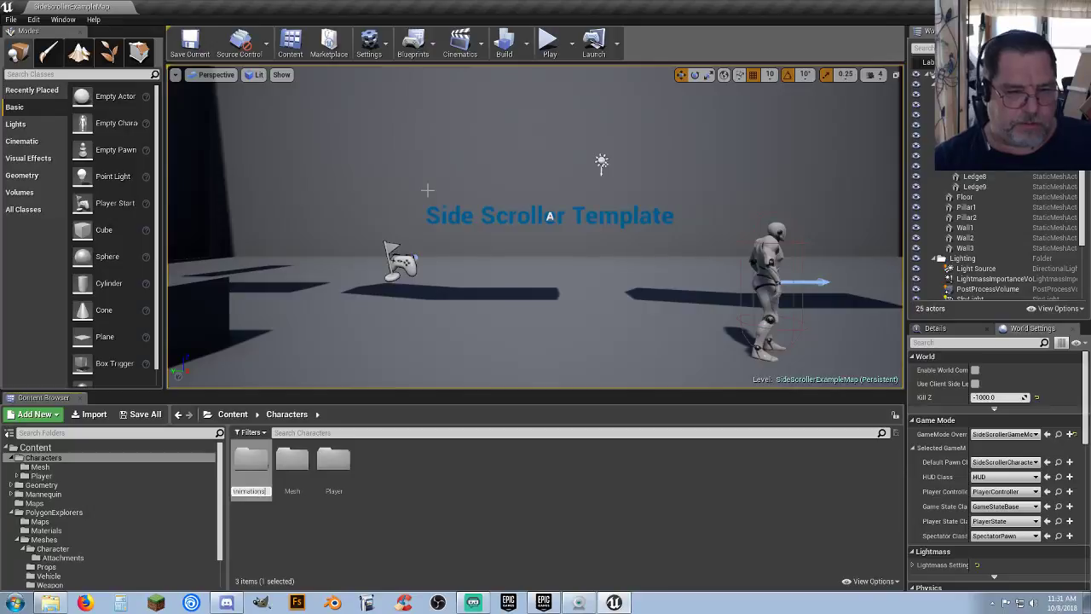
key(Return)
key(Return)
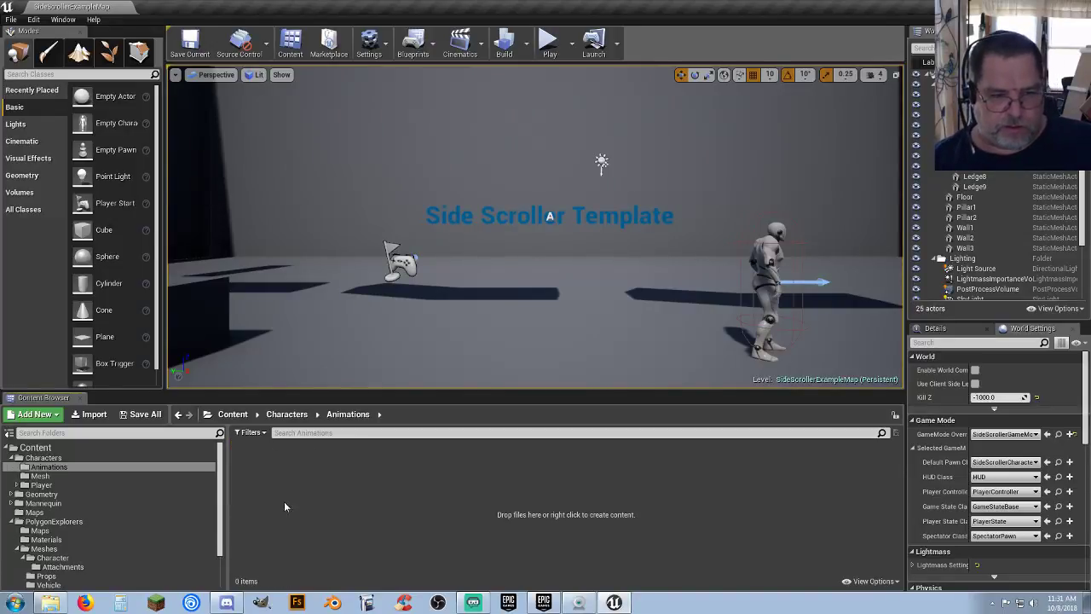
Step: Create a folder named Unarmed inside Characters/Animations and open it
right_click(285, 470)
click(355, 130)
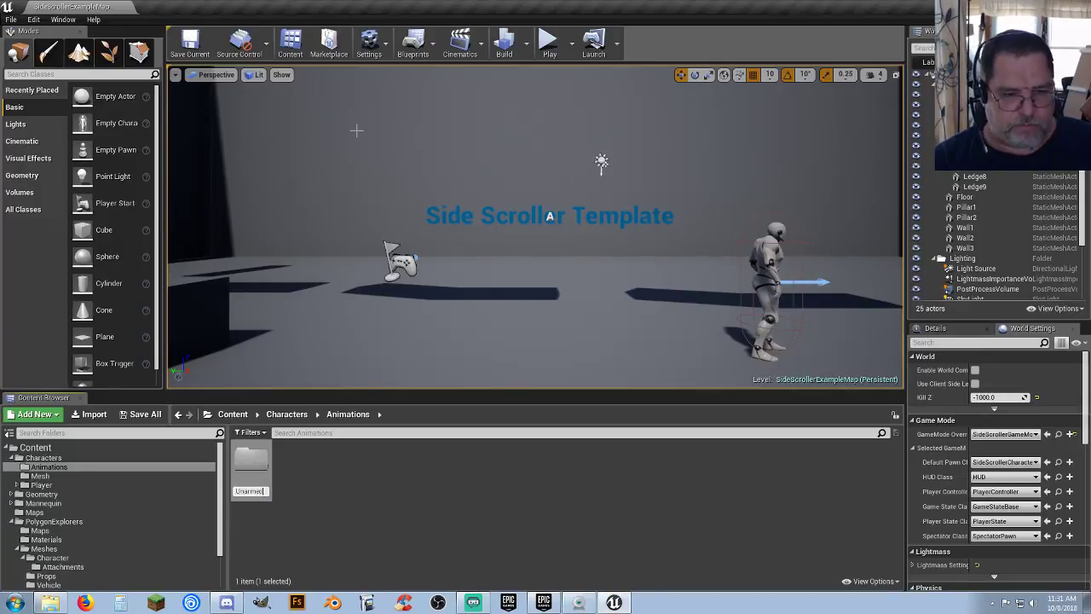
key(Return)
key(Return)
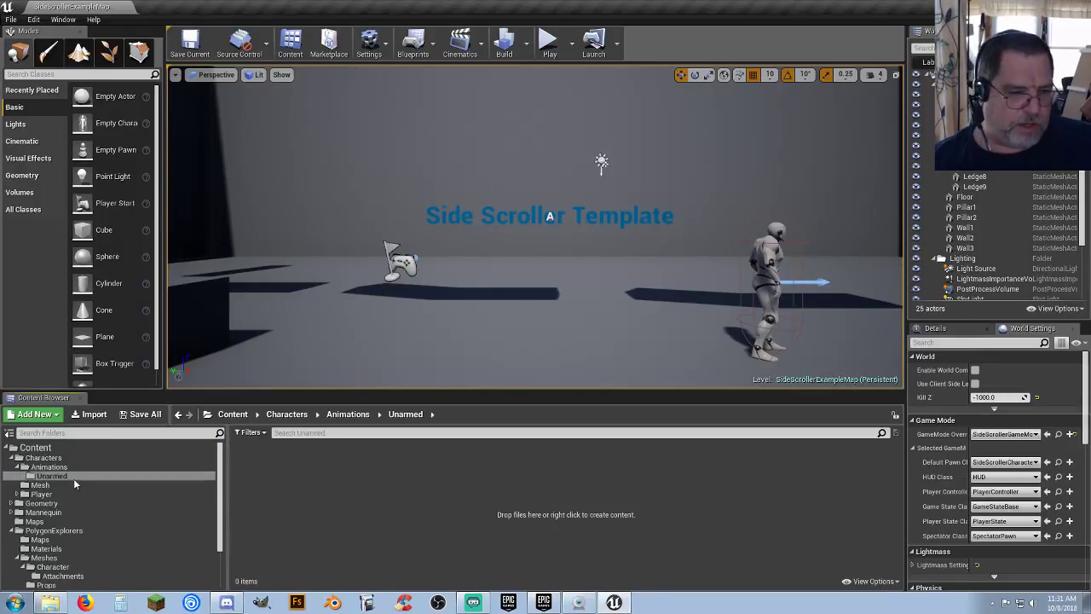
Step: Examine the assets in the Mannequin/Animations folder and the actions available for ThirdPerson_AnimBP
click(11, 512)
click(42, 521)
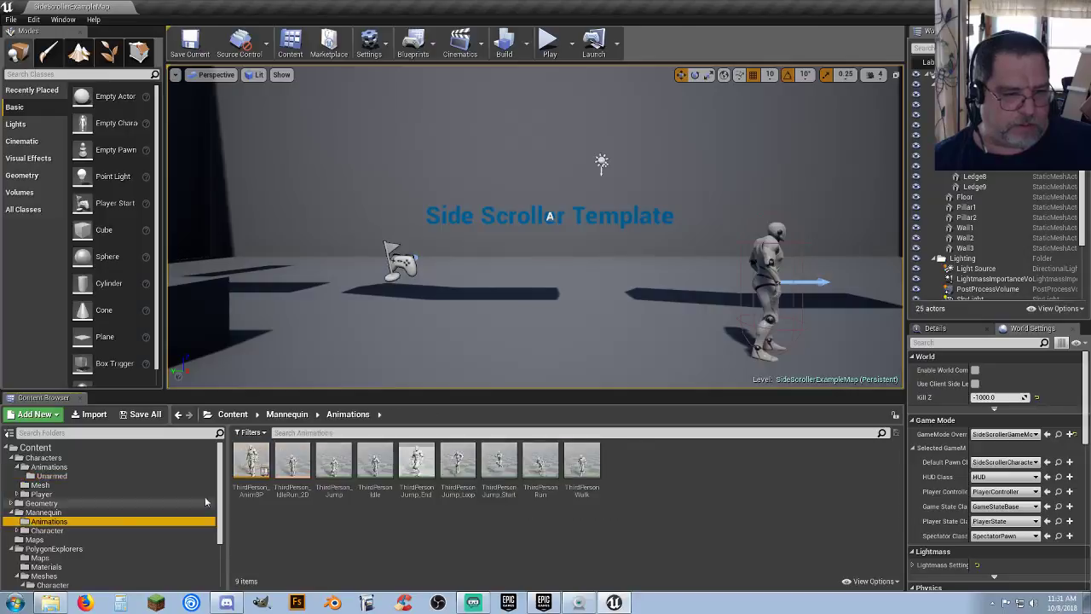
click(247, 467)
right_click(254, 496)
click(242, 538)
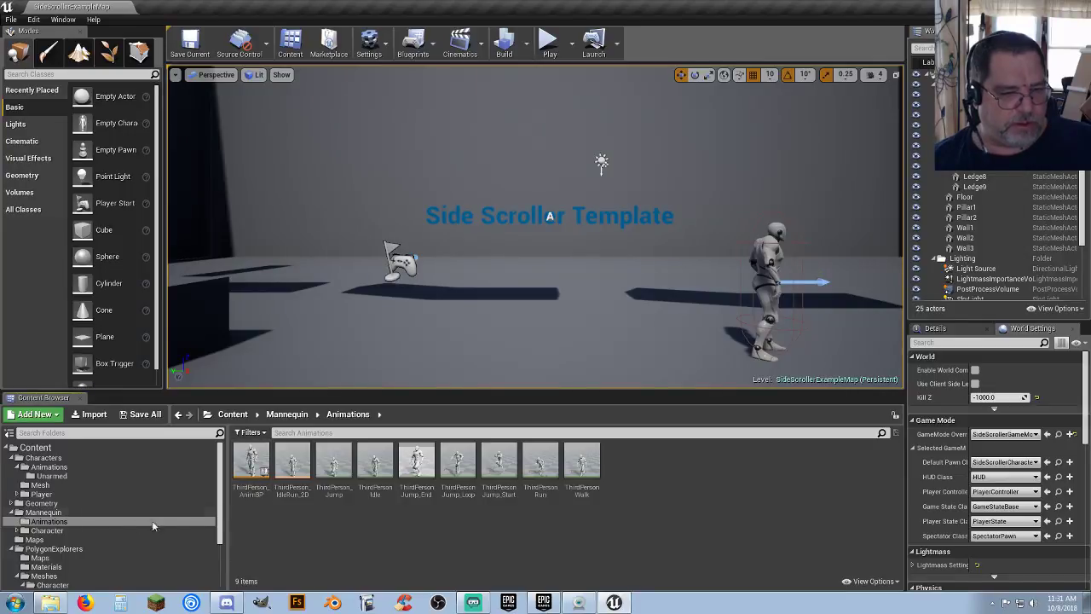
Step: Look through the SideScrollerBP folder, including its Blueprints and Meshes subfolders, to see which template assets it holds
scroll(137, 521, down, 3)
click(49, 574)
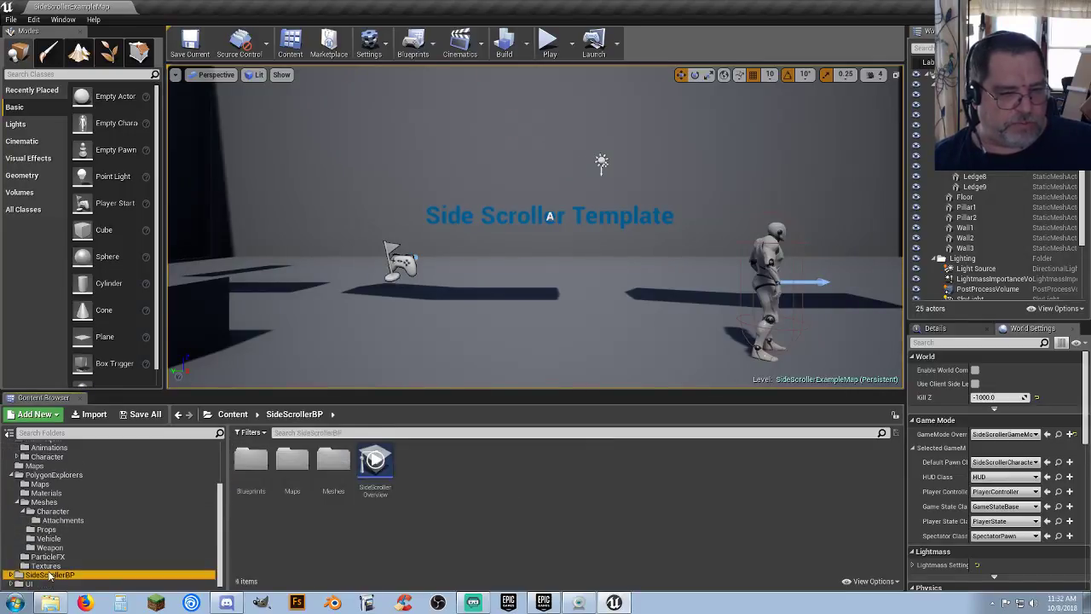
click(254, 467)
double_click(254, 467)
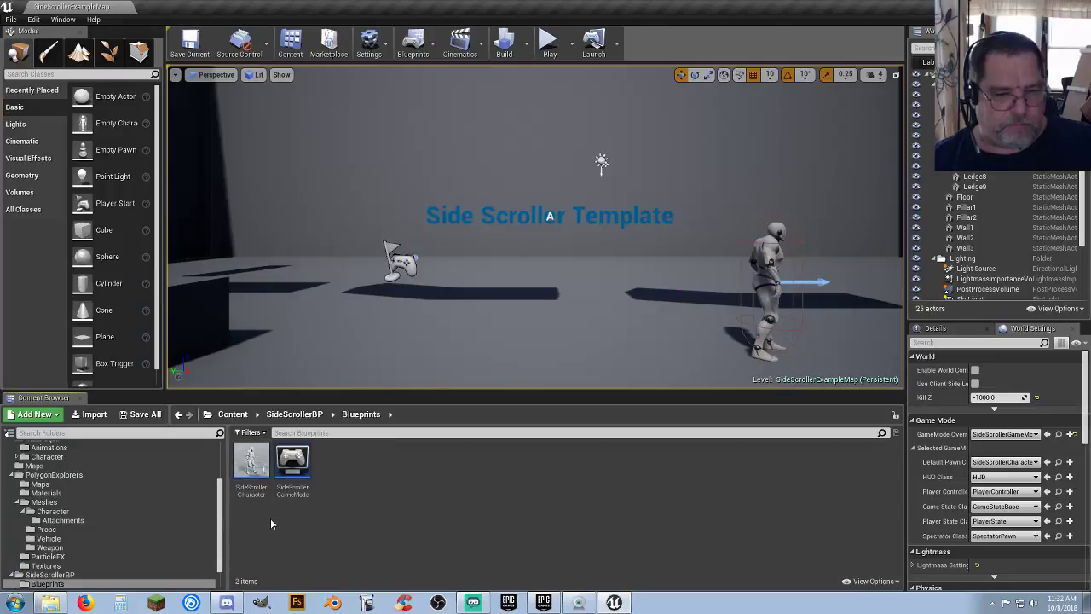
scroll(34, 562, down, 2)
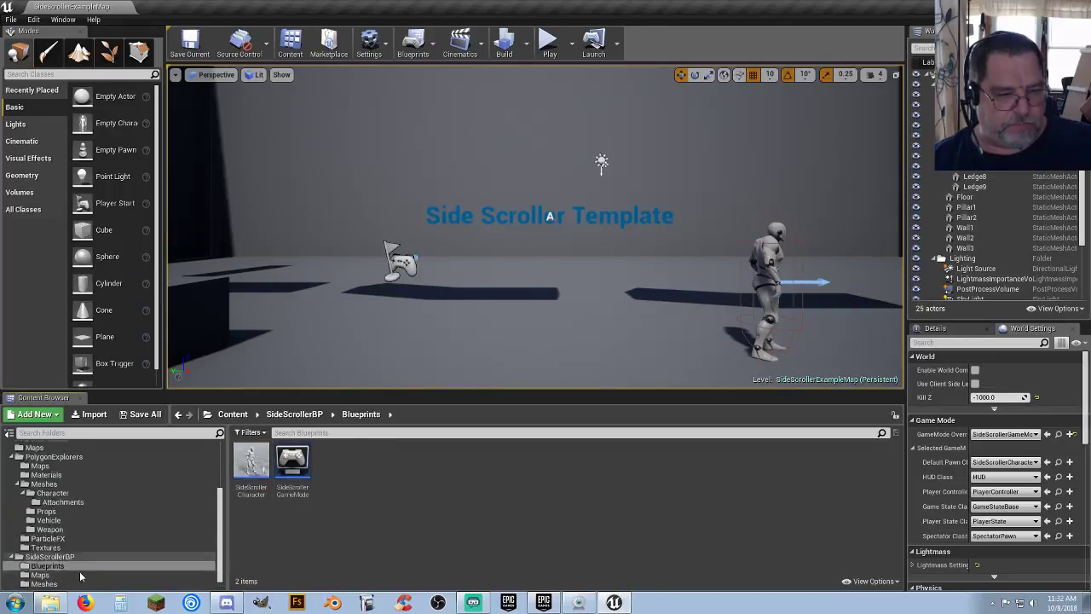
click(41, 566)
click(44, 575)
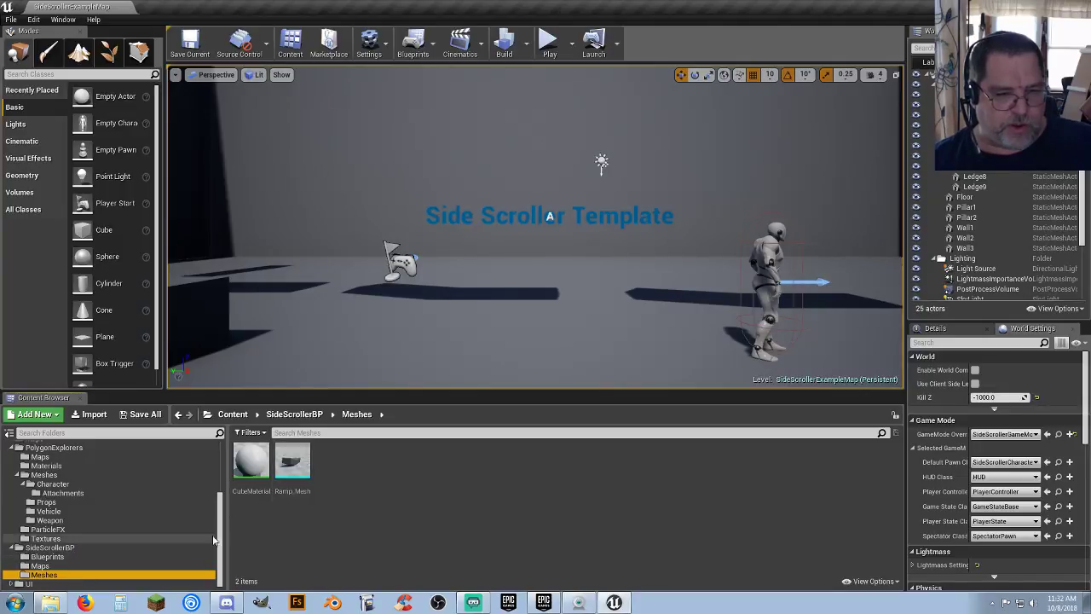
click(61, 550)
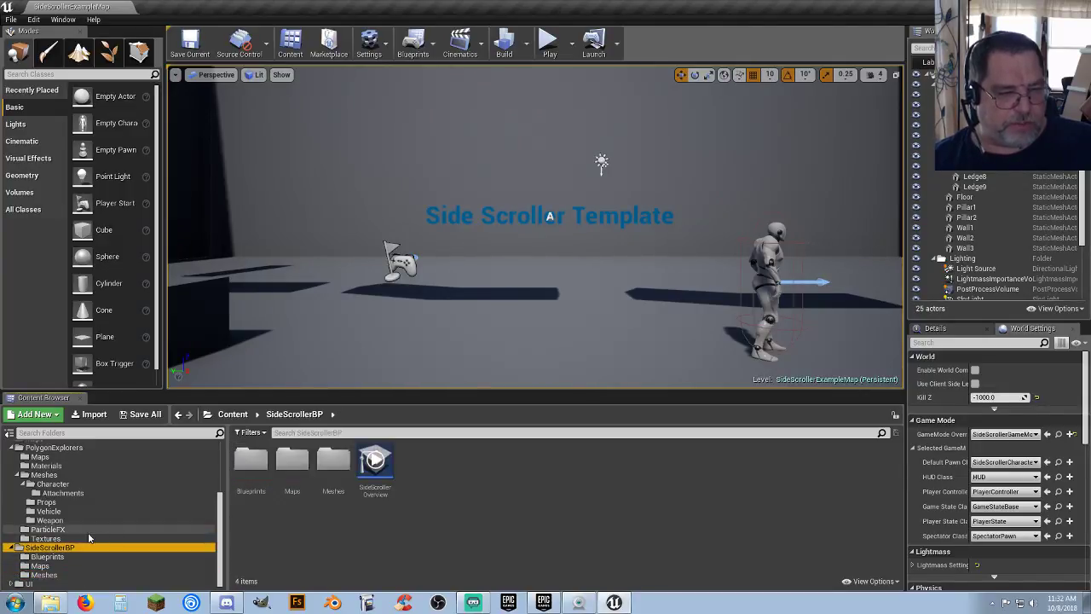
scroll(86, 528, up, 5)
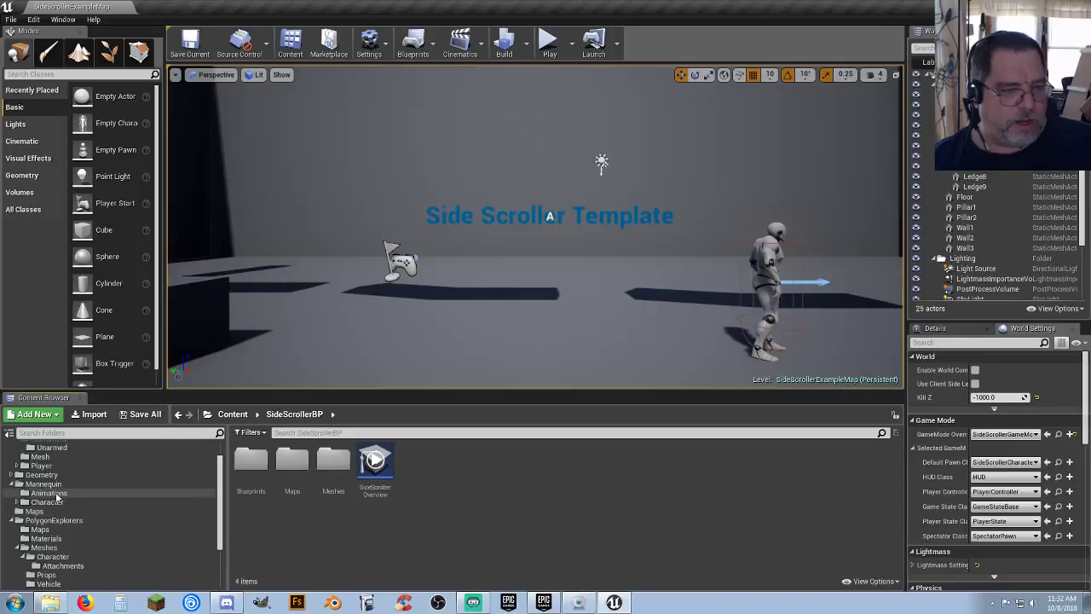
click(49, 493)
click(251, 497)
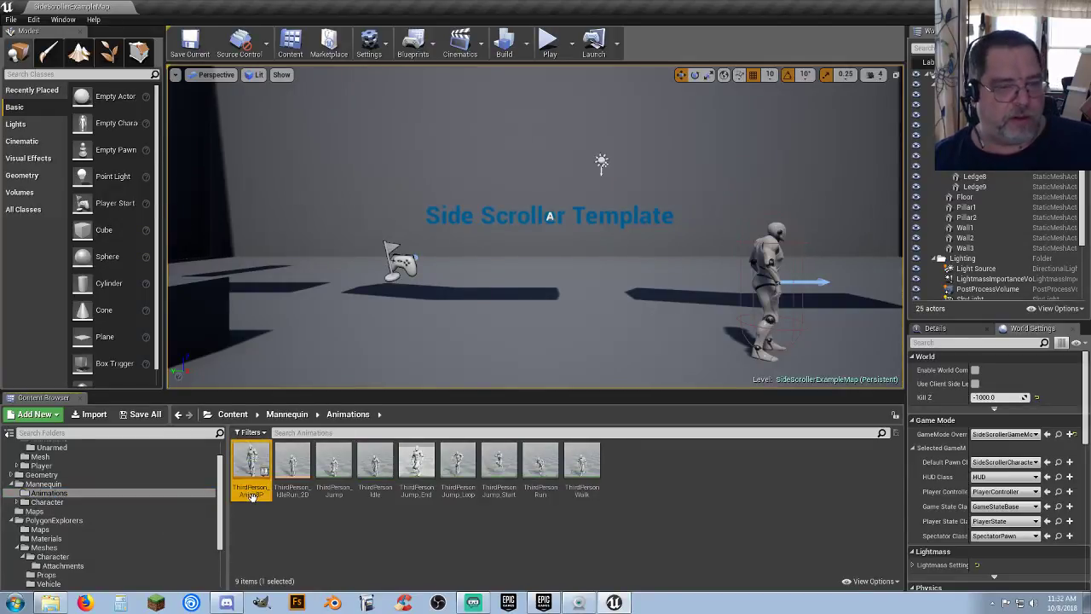
right_click(251, 496)
mouse_move(347, 255)
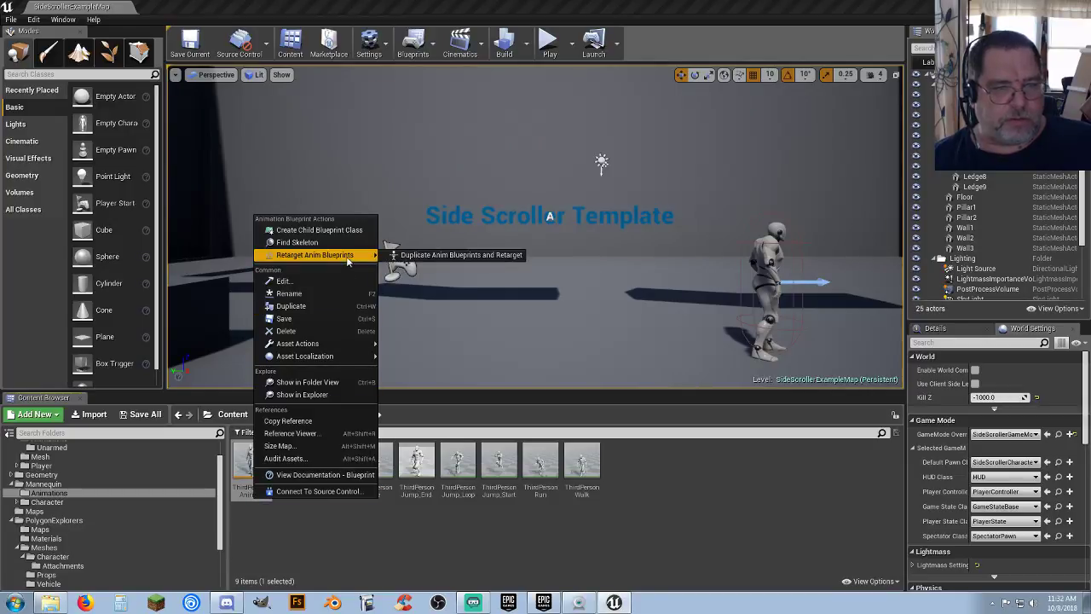
click(392, 254)
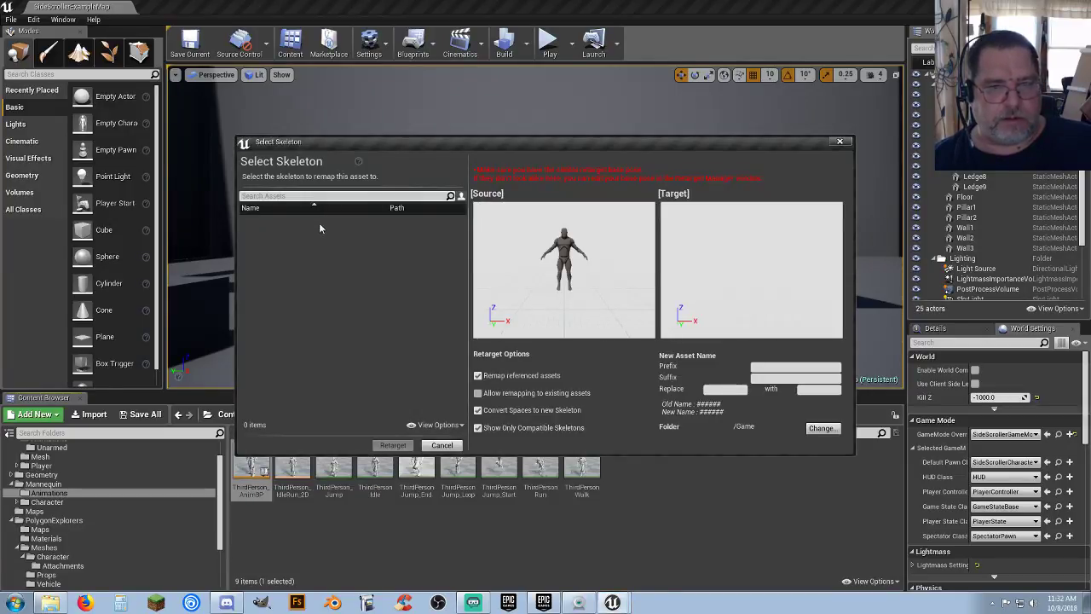
click(439, 446)
click(668, 491)
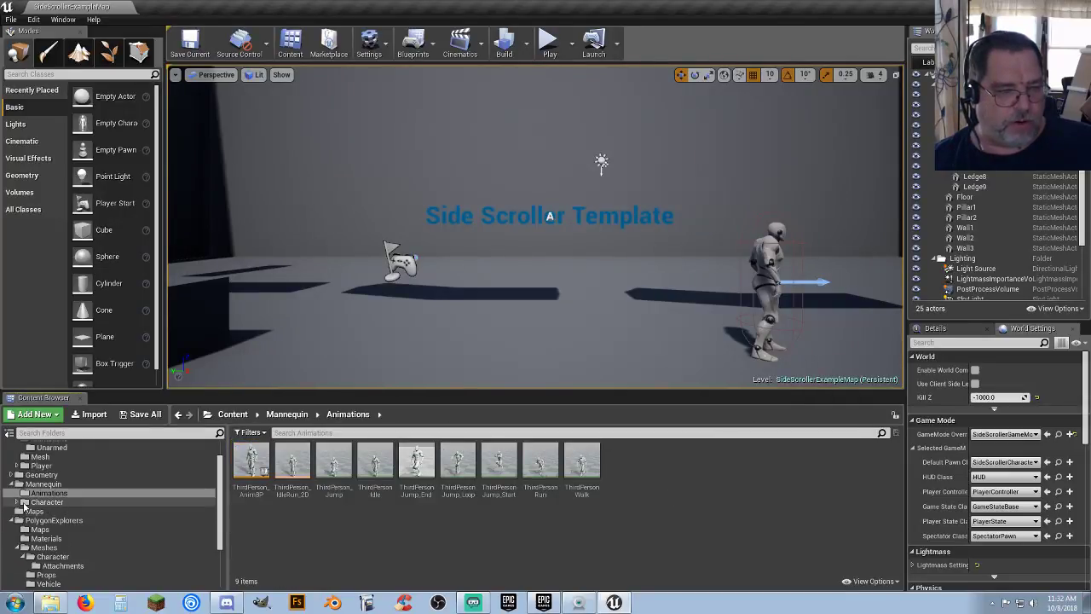
Step: Open UE4_Mannequin_Skeleton from the Mannequin/Character/Mesh folder and assign it the Humanoid rig
click(17, 503)
click(46, 520)
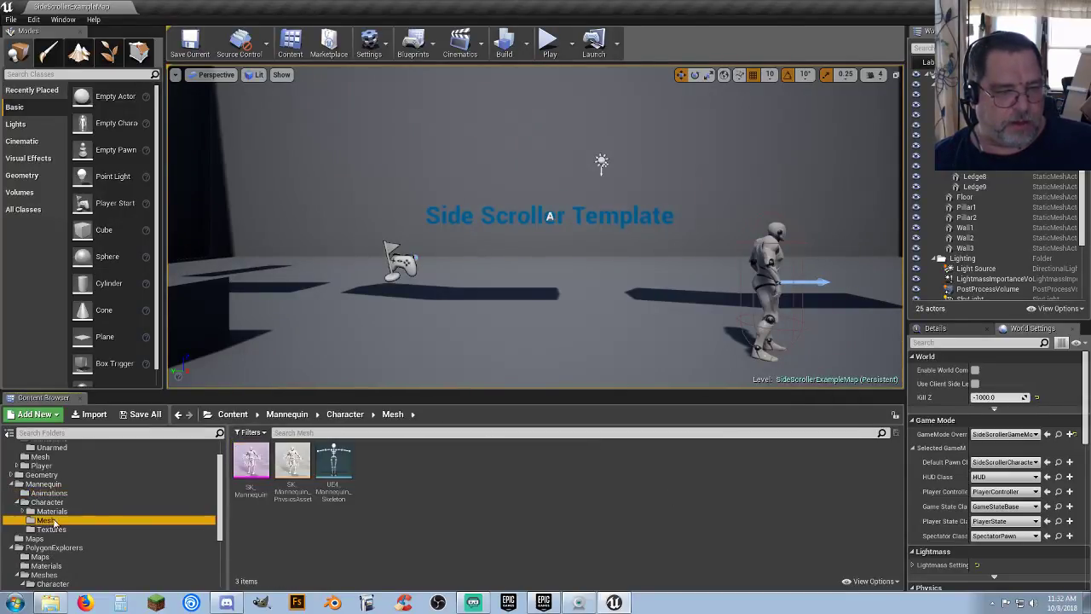
double_click(331, 503)
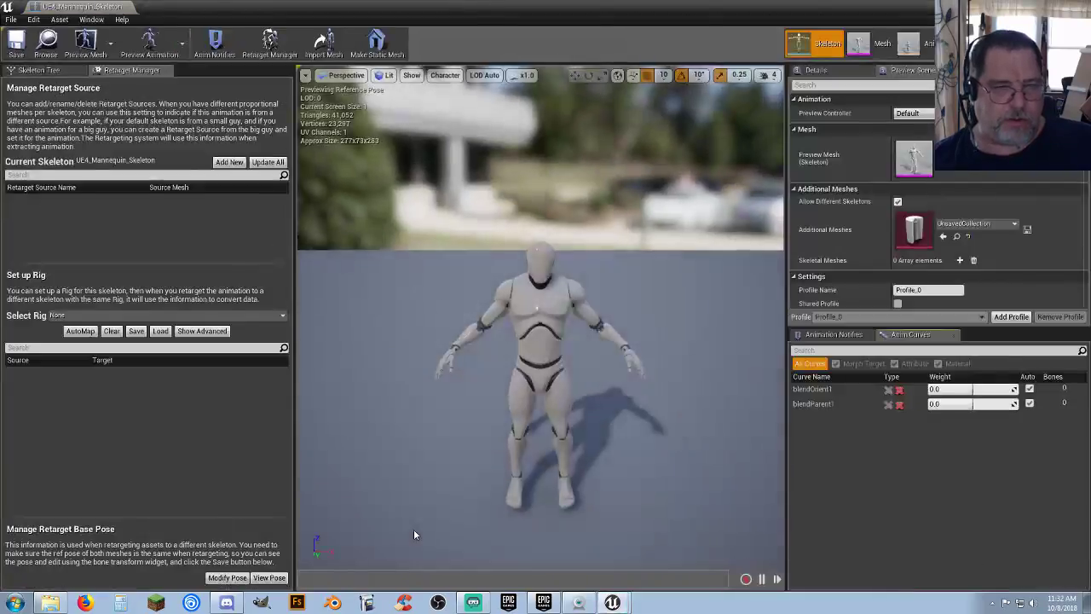
click(205, 315)
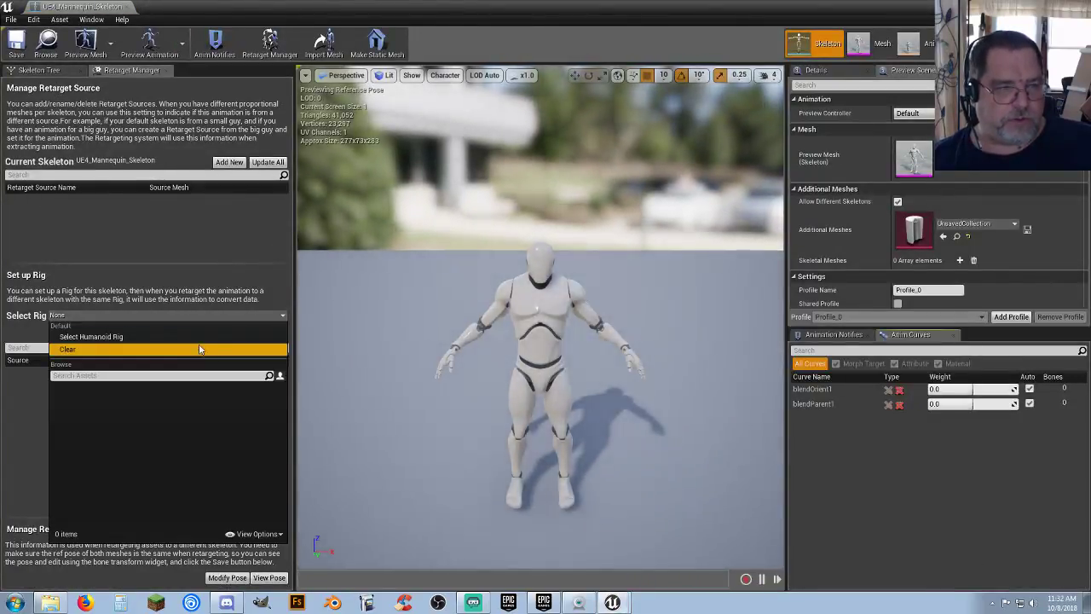
click(199, 339)
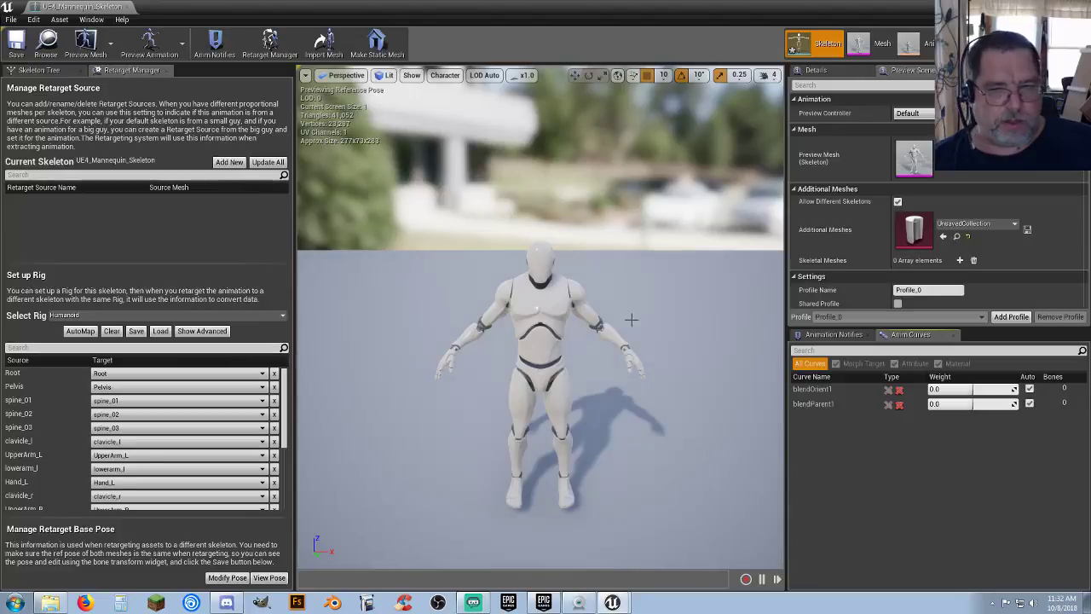
Step: Rotate the mannequin's upperarm_l, lowerarm_l and hand_l bones so its left arm extends horizontally in a T-pose
click(588, 310)
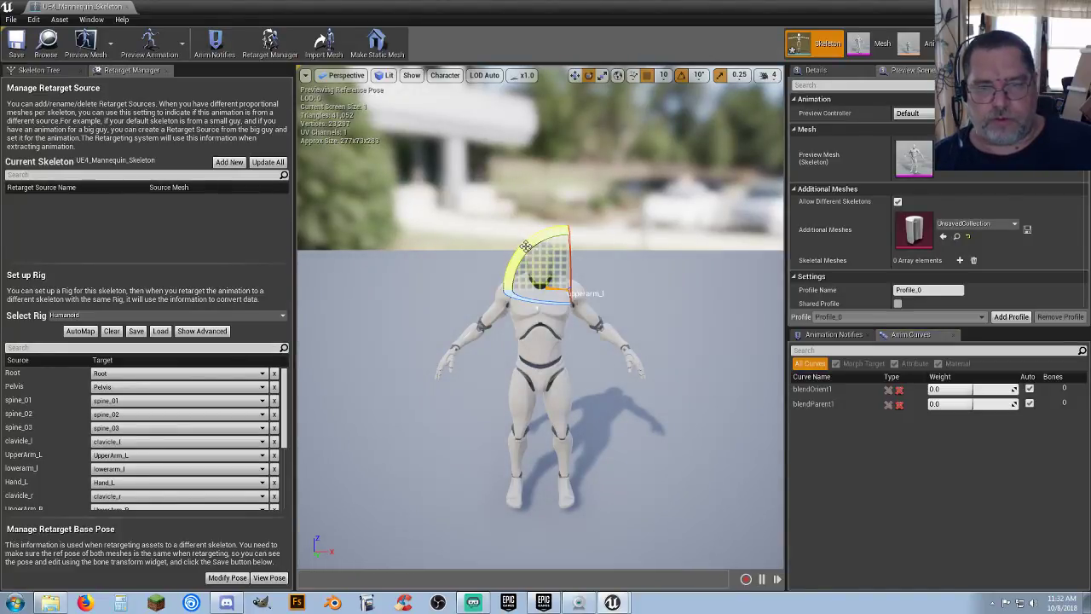
drag(533, 245, 607, 261)
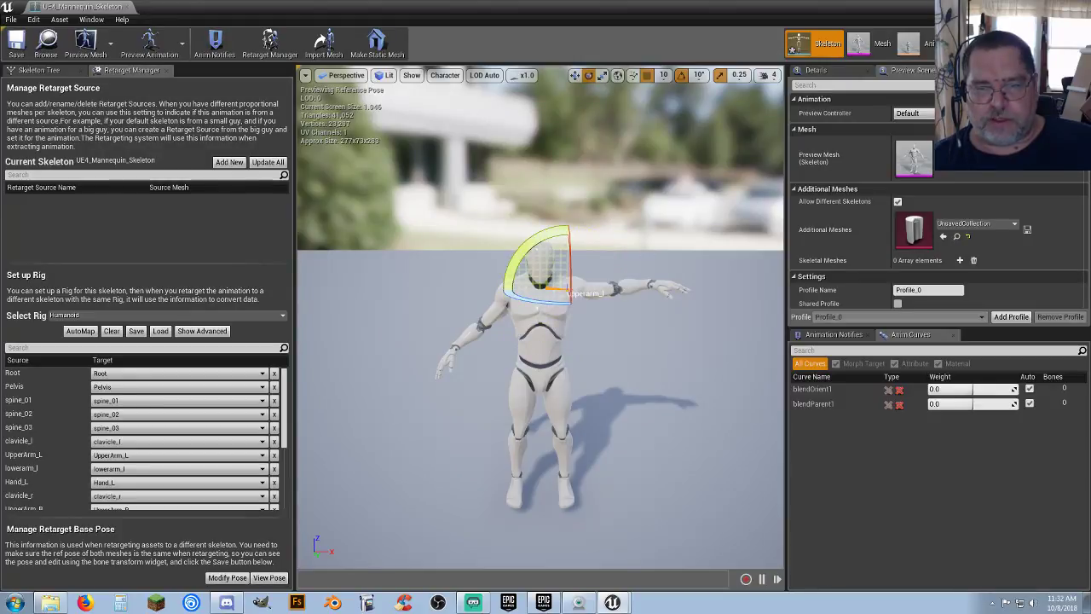
click(629, 286)
drag(574, 249, 583, 244)
drag(584, 299, 584, 299)
drag(672, 298, 674, 291)
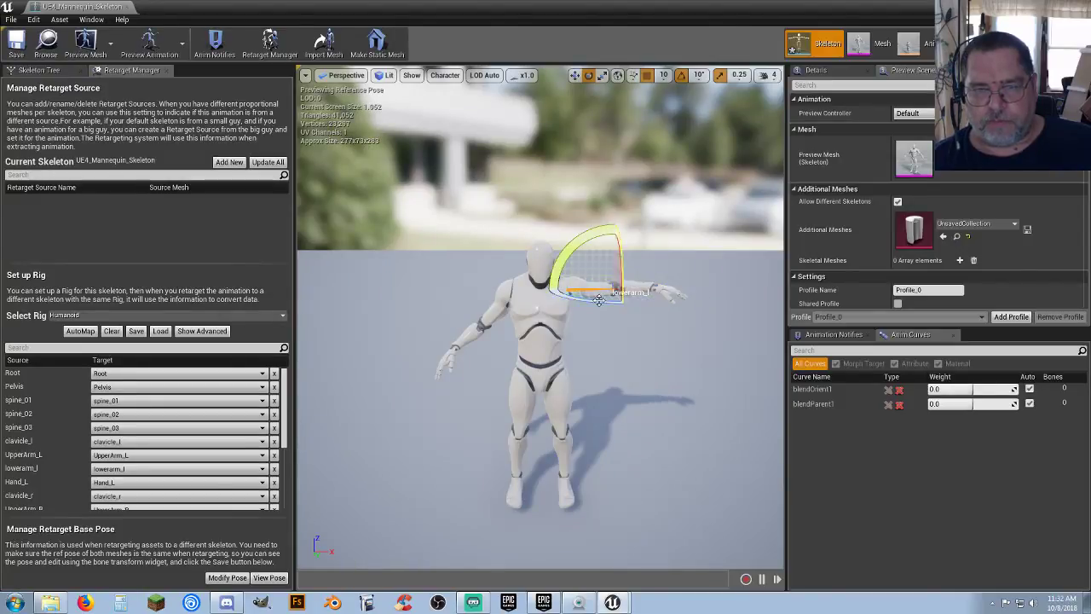
click(673, 289)
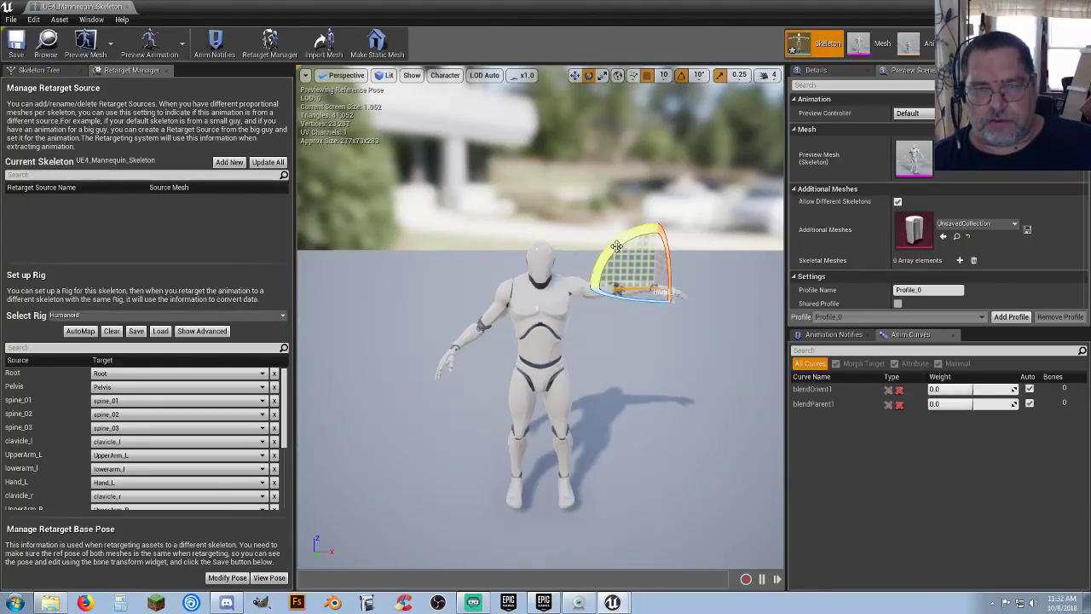
drag(601, 253, 599, 255)
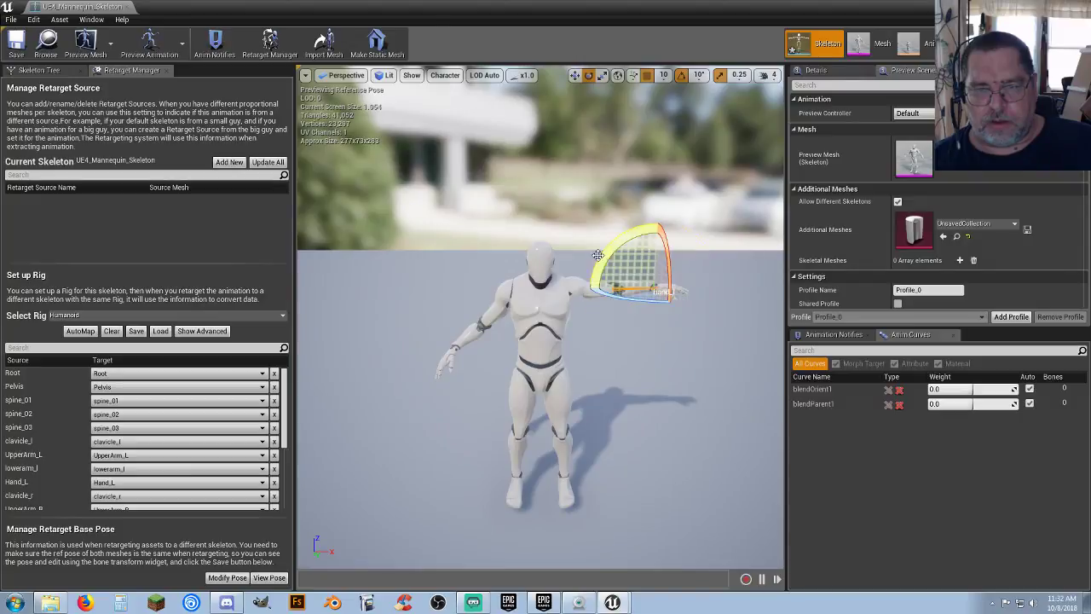
Step: Rotate the mannequin's upperarm_r, lowerarm_r and hand_r bones so the right arm extends horizontally to match the left
click(492, 312)
drag(538, 239, 438, 279)
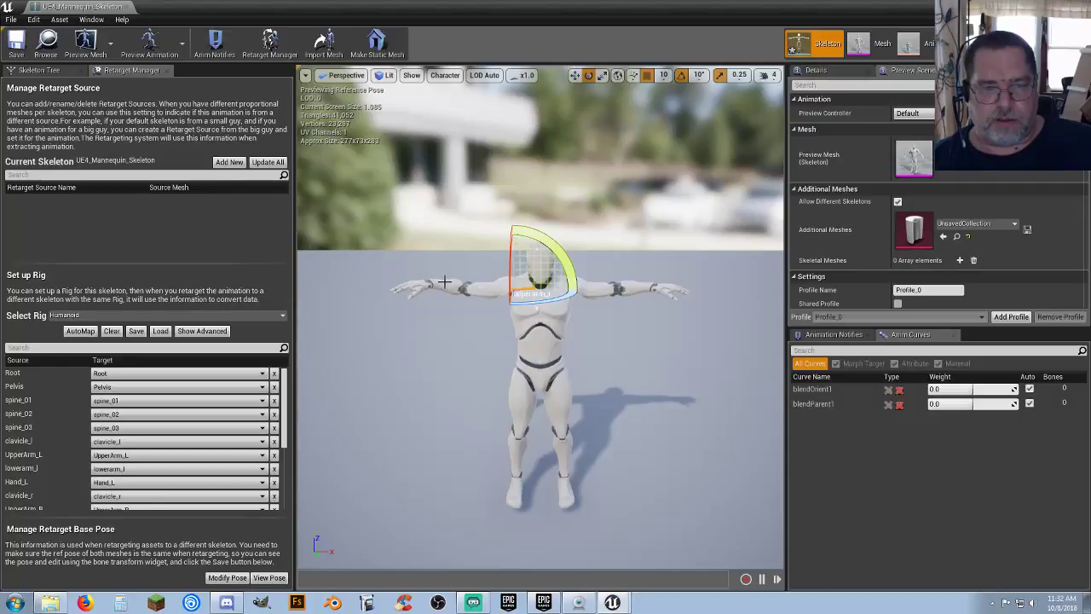
click(443, 284)
drag(532, 277, 445, 290)
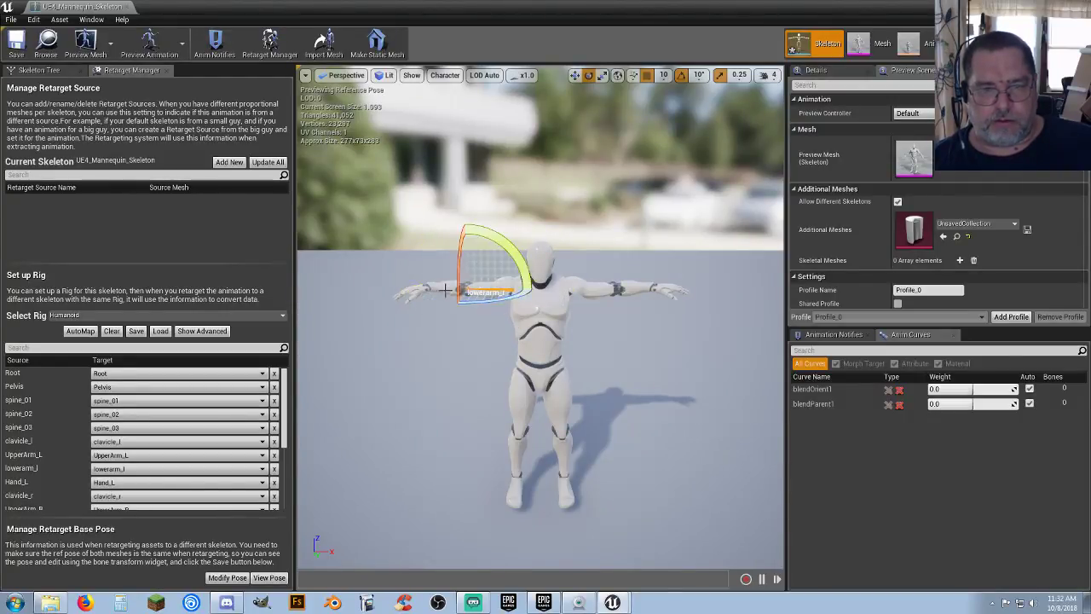
click(421, 290)
drag(467, 252, 489, 294)
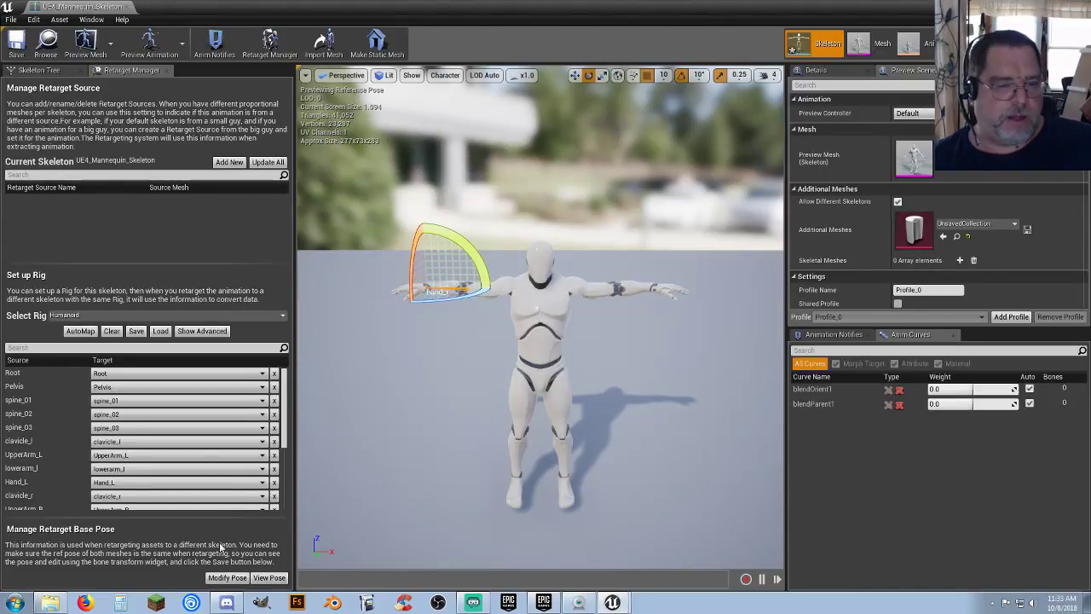
Step: Use the current T-pose as the mannequin skeleton's retarget base pose and save the skeleton and SK_Mannequin
click(227, 578)
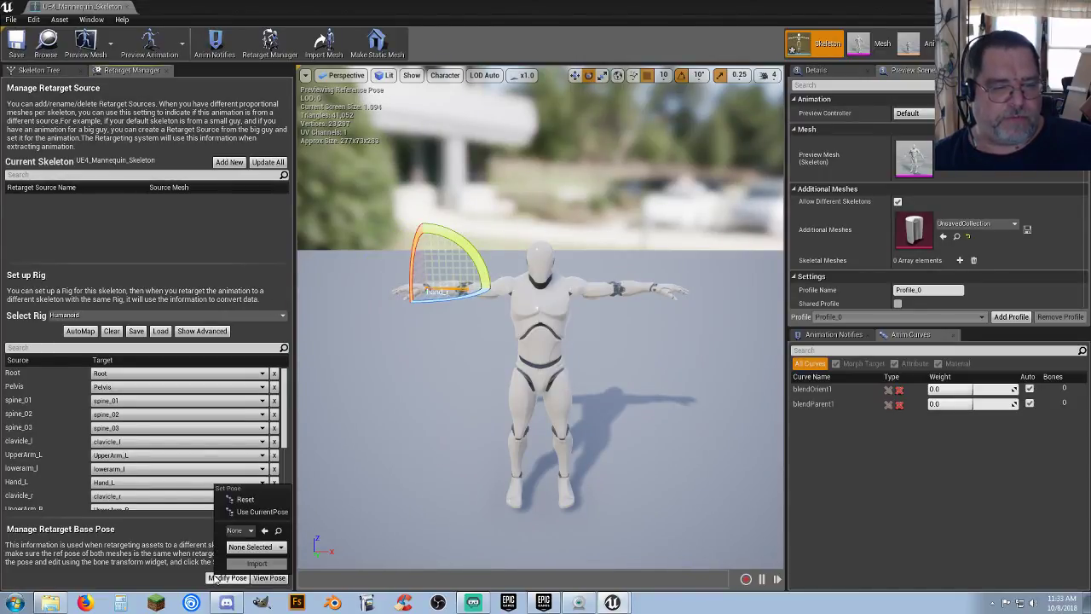
click(260, 511)
click(16, 43)
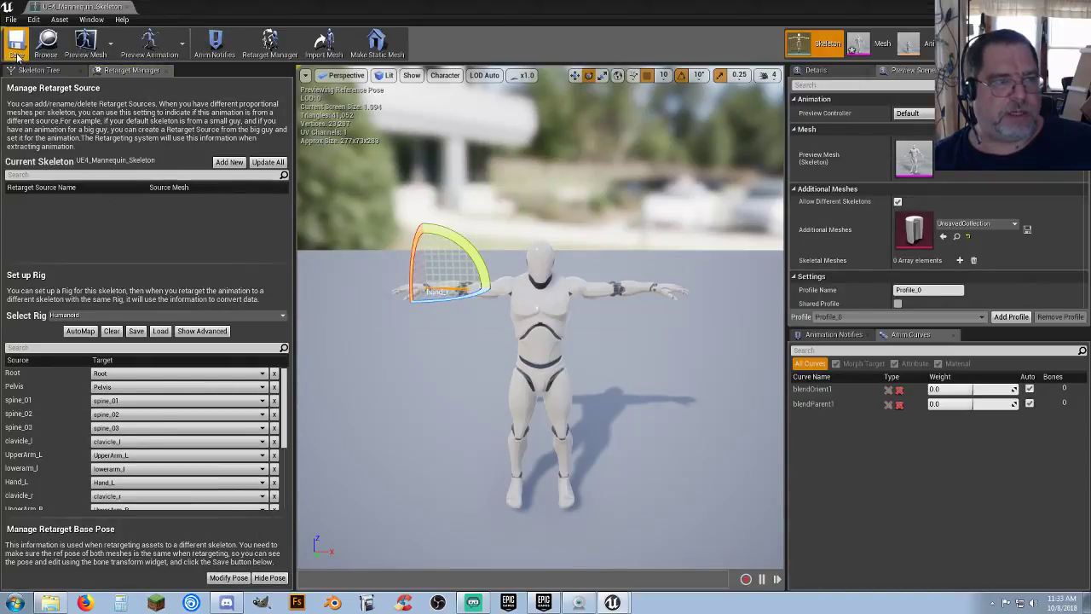
click(126, 6)
click(415, 484)
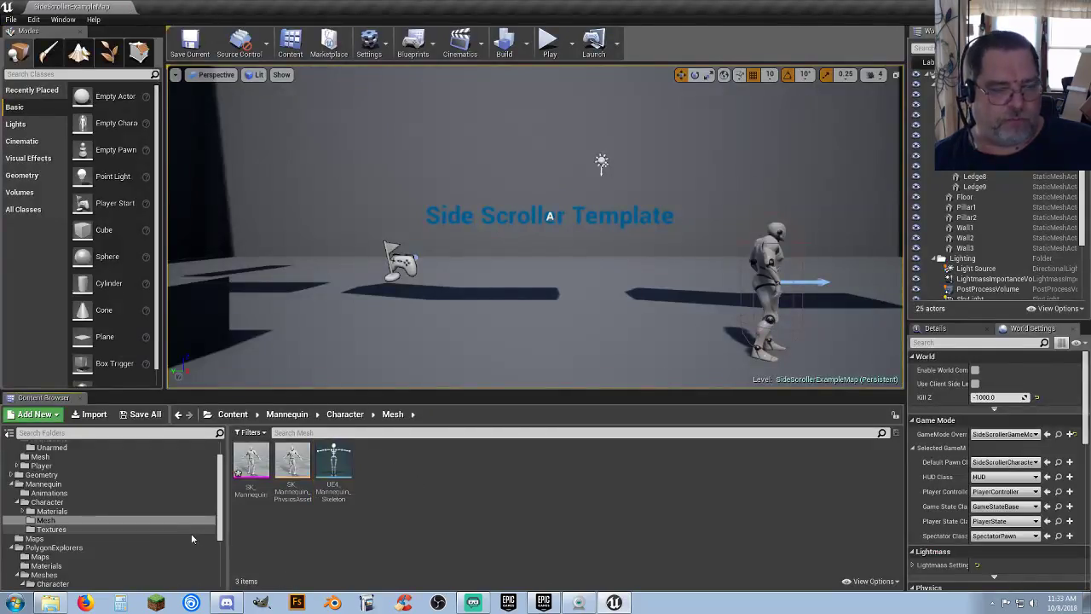
click(143, 415)
click(647, 405)
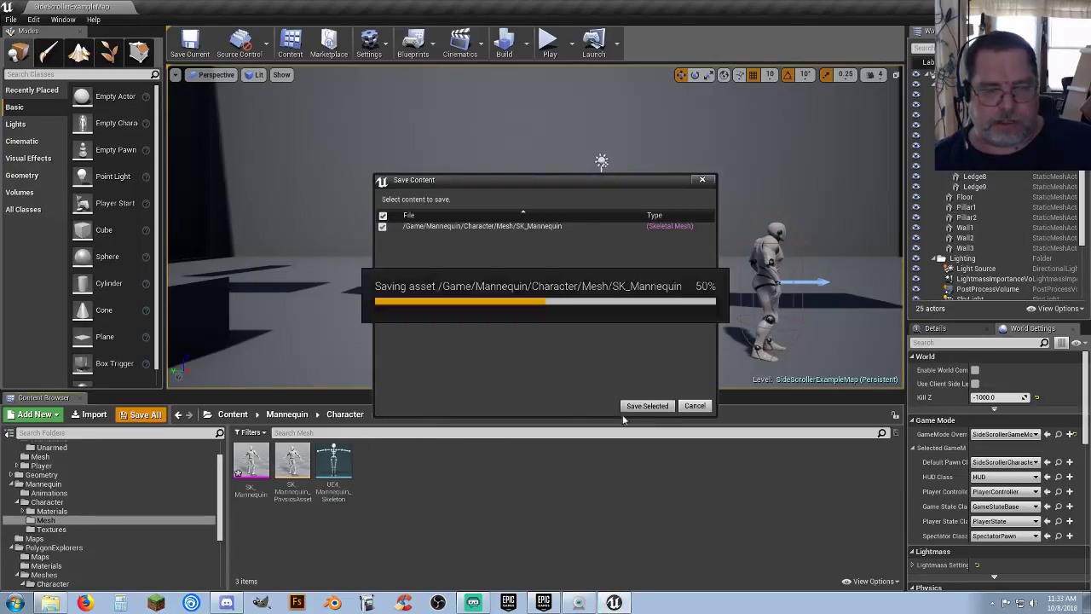
Step: Start duplicating and retargeting ThirdPerson_AnimBP from Mannequin/Animations, with SK_Polygon as the target skeleton
click(69, 493)
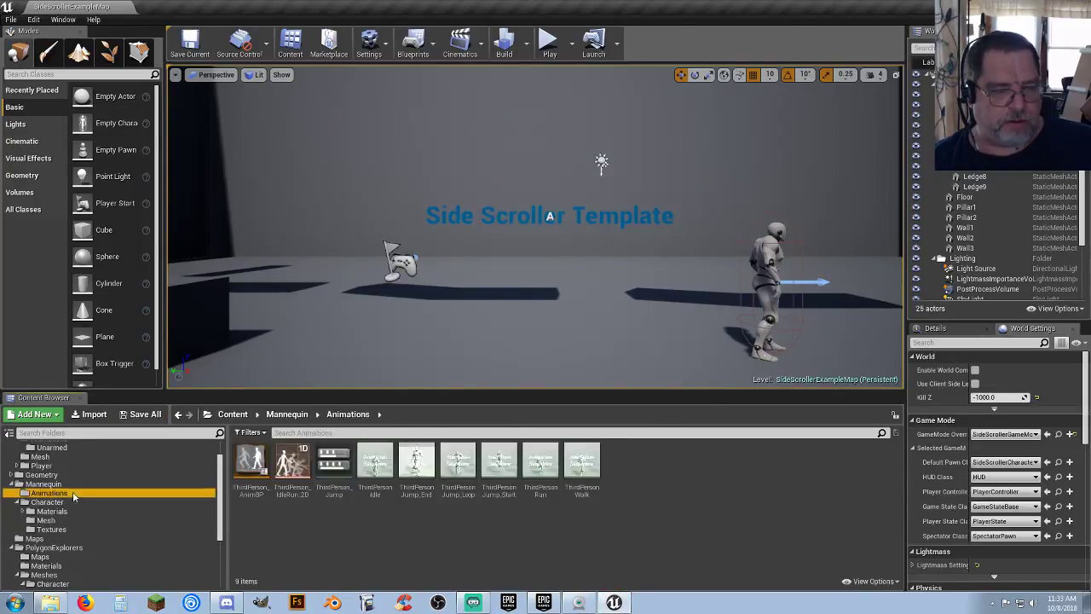
right_click(260, 494)
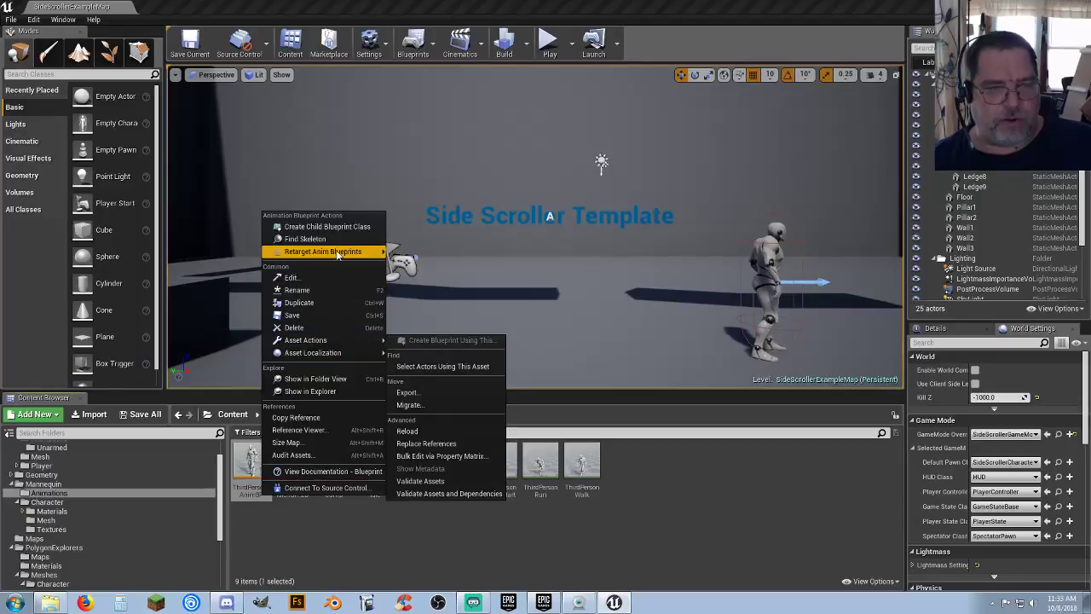
mouse_move(358, 251)
click(460, 252)
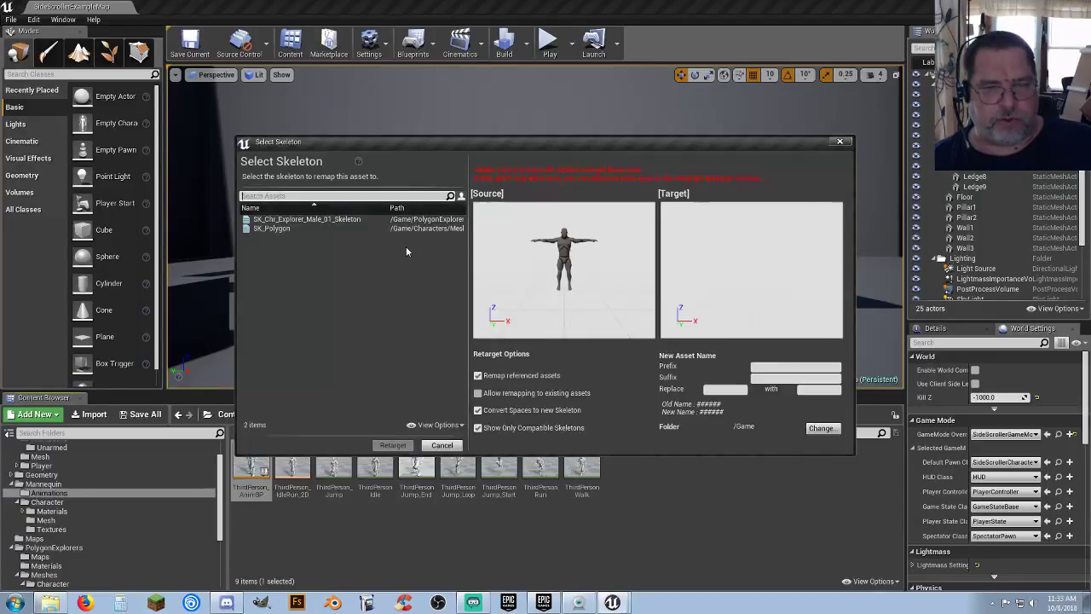
click(298, 230)
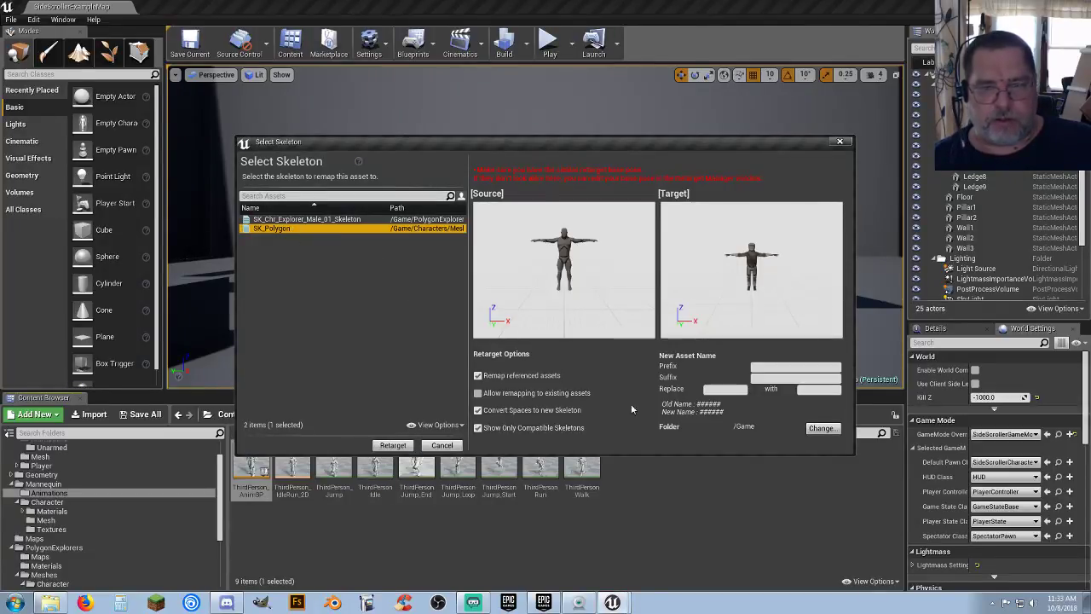
Step: Set the new asset names to replace "ThirdPerson_" with "Unarmed_"
click(721, 389)
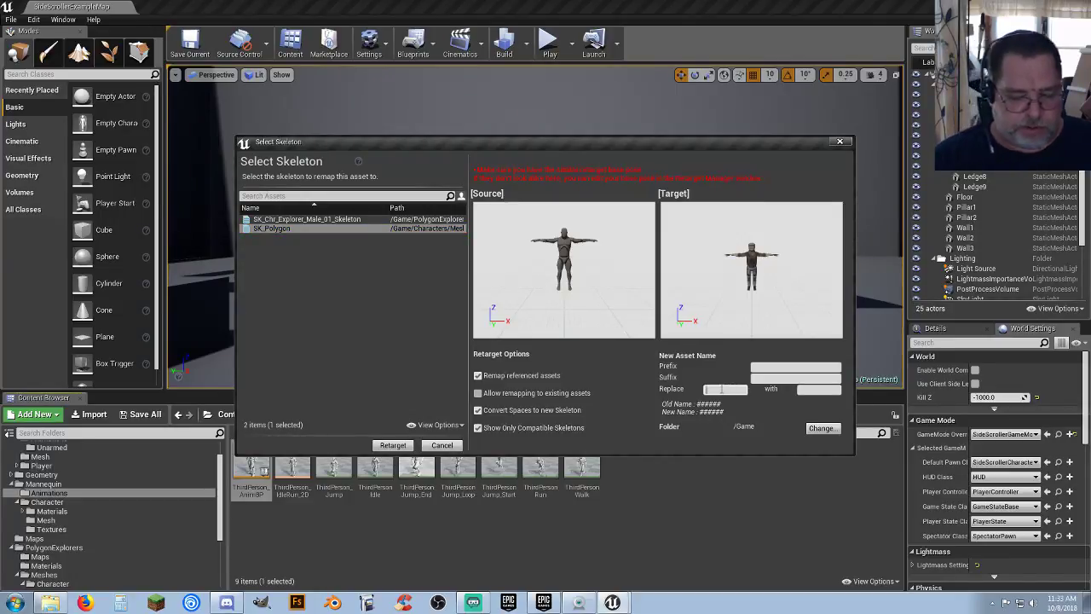
text(ThirdP)
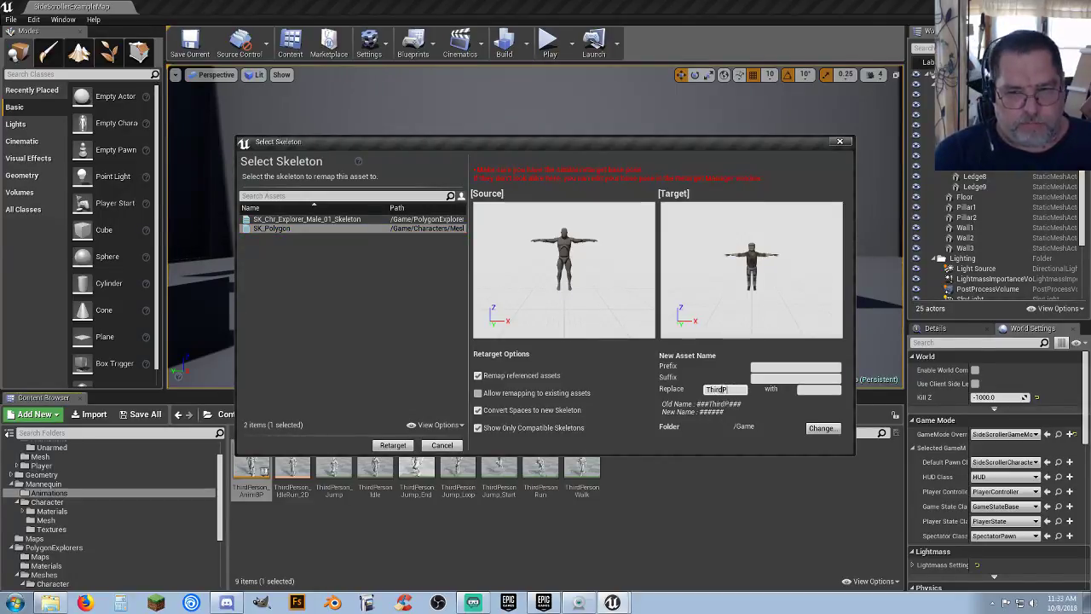
text(erson_)
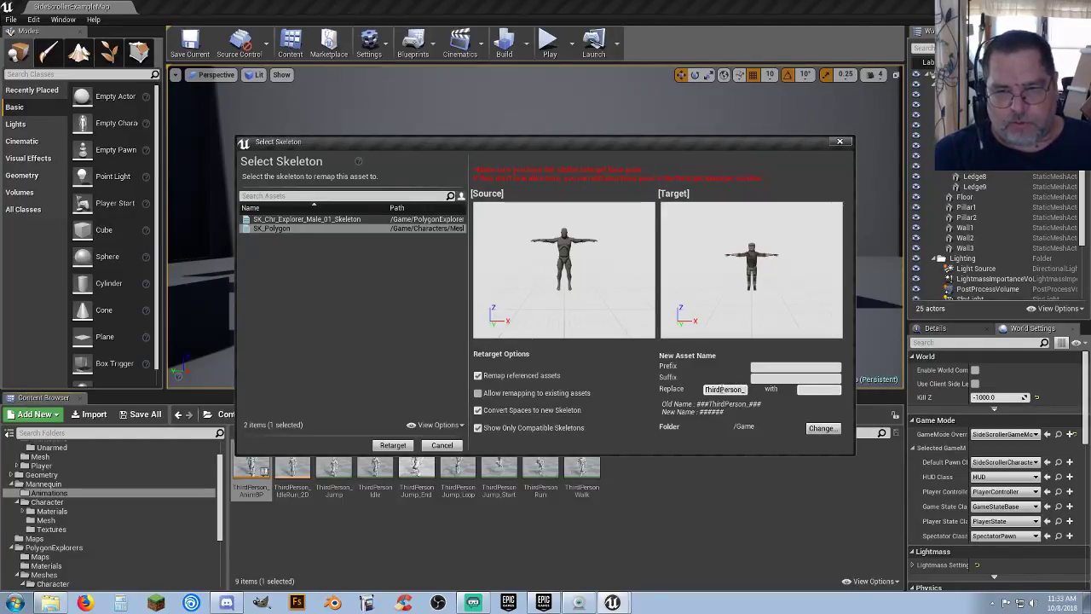
click(818, 389)
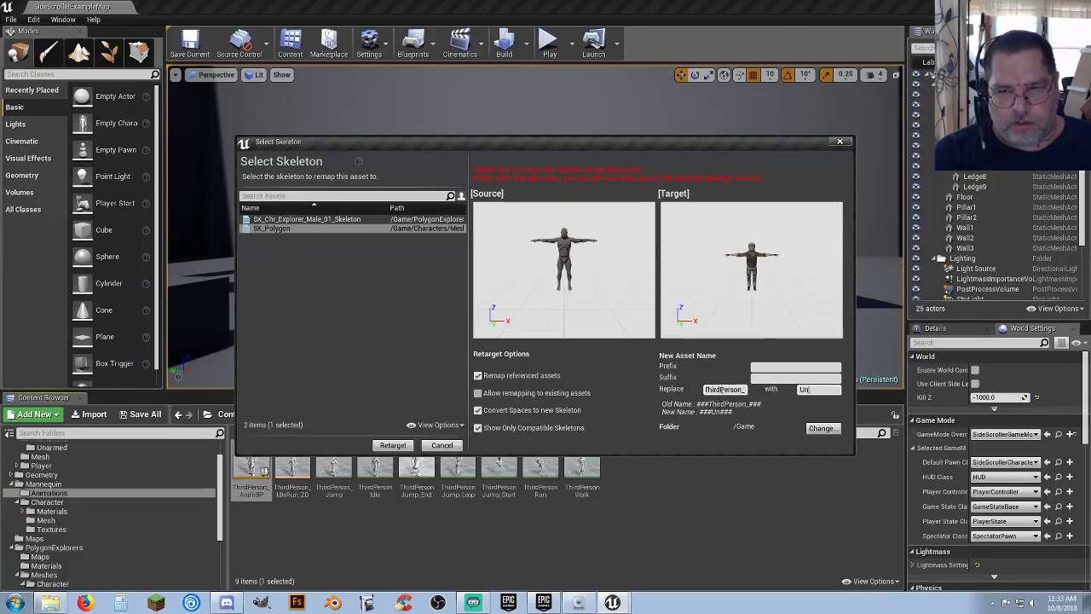
text(Unarmed_)
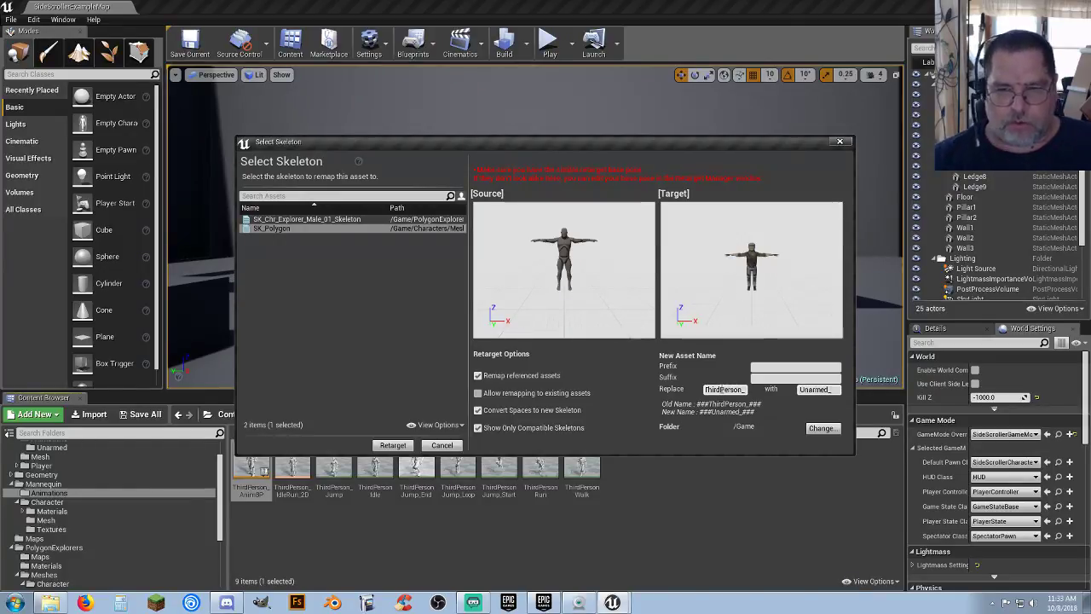
Step: Retarget the duplicated assets into the Characters/Animations/Unarmed folder and save them all
click(821, 428)
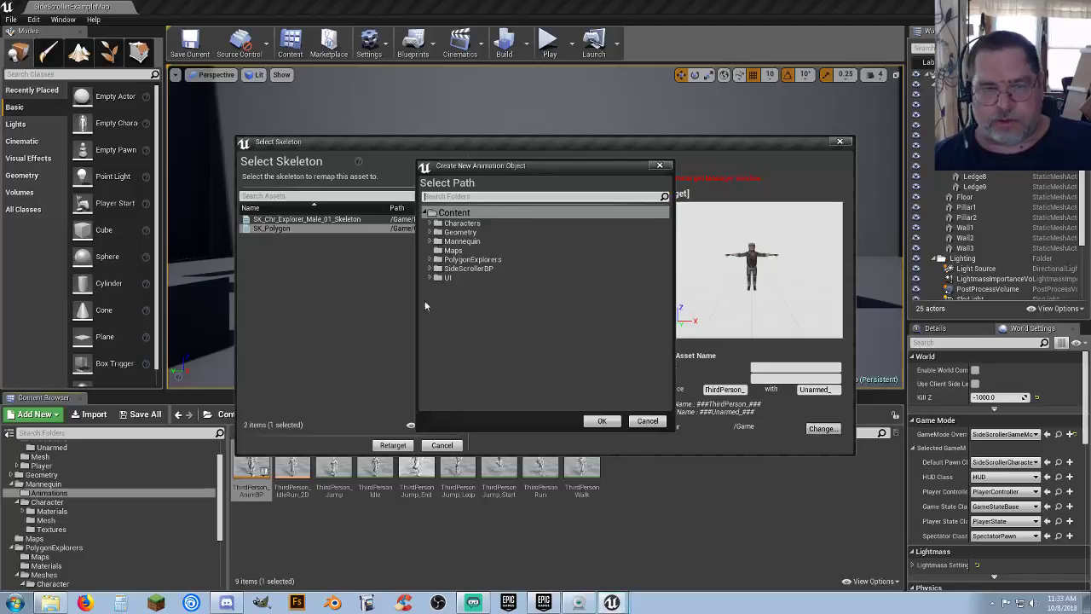
click(429, 222)
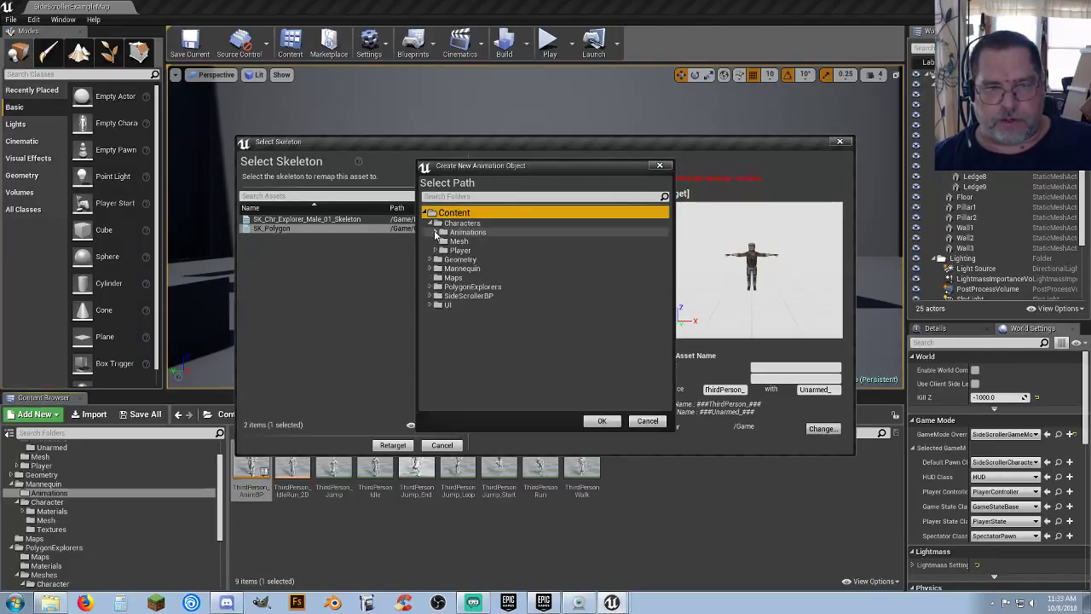
click(436, 232)
click(467, 241)
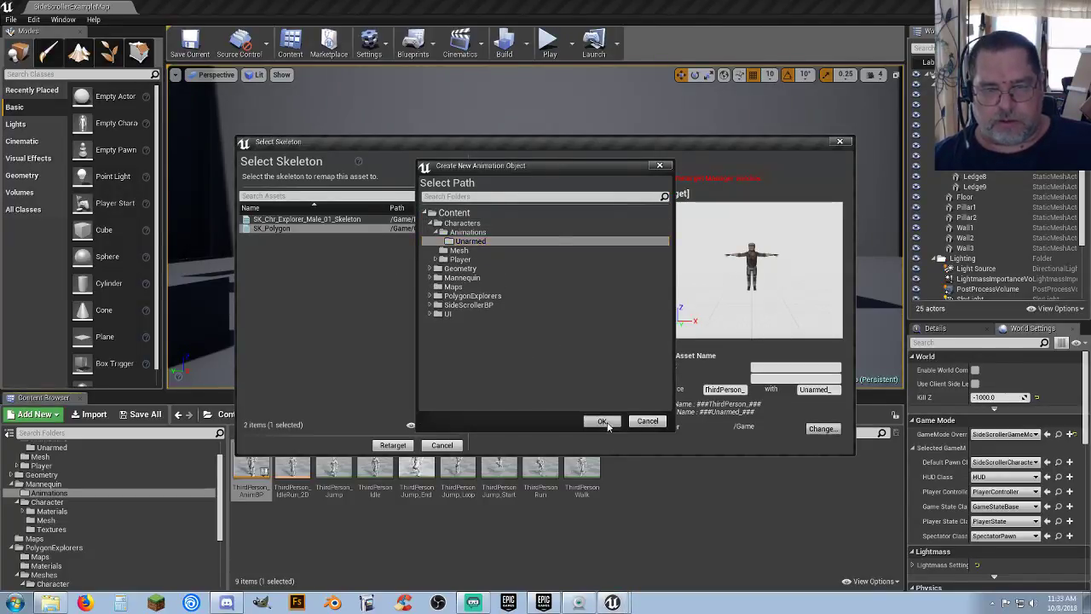
click(602, 421)
click(395, 446)
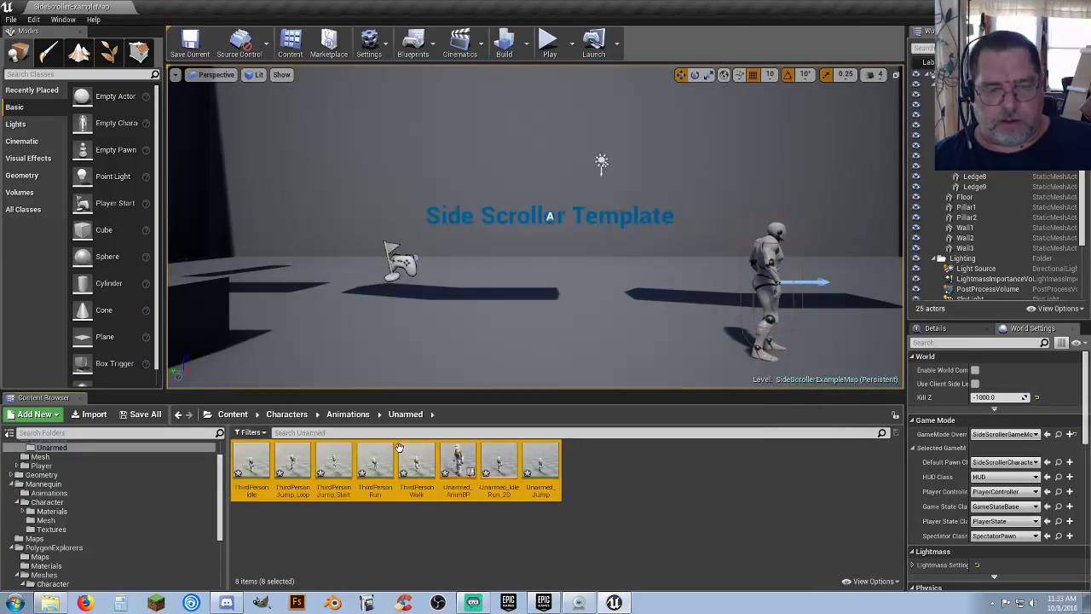
click(622, 503)
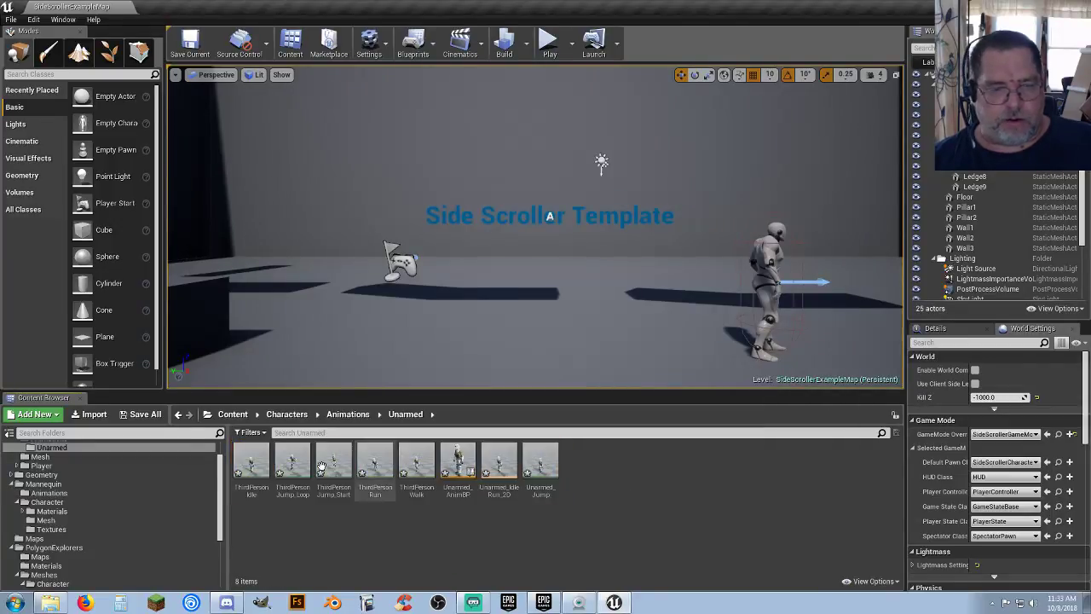
click(145, 415)
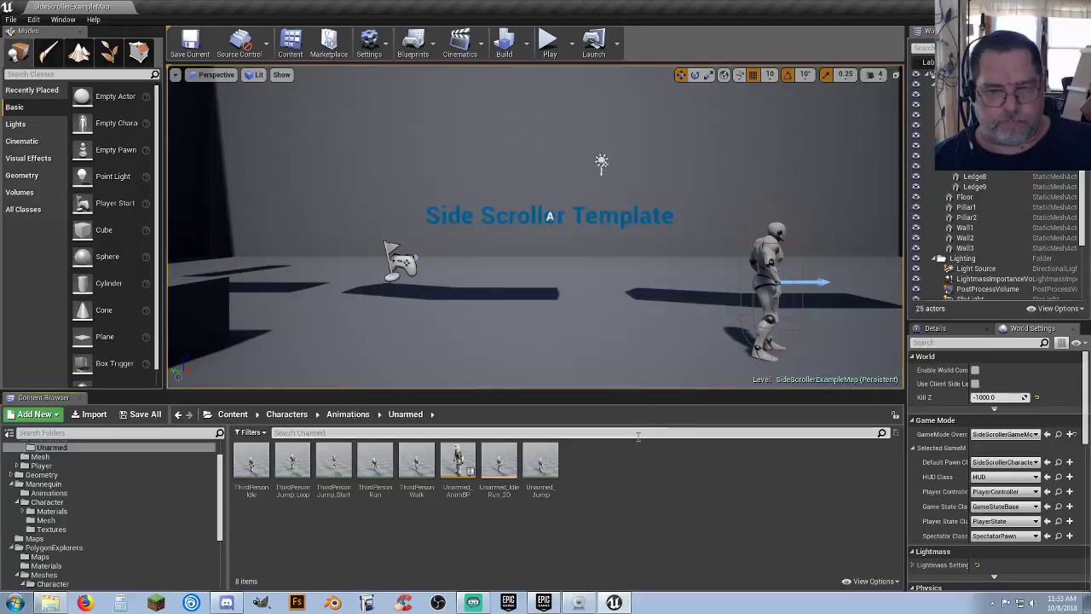
Step: Open the Player_Base blueprint from the Characters/Player/Blueprints folder
scroll(106, 511, down, 3)
scroll(105, 510, up, 4)
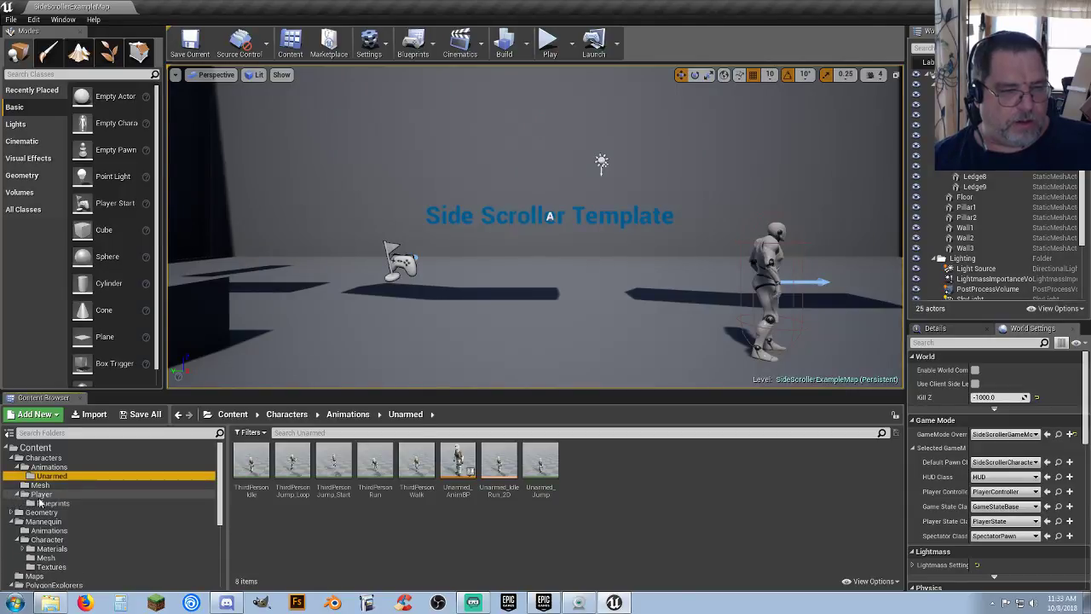
click(17, 494)
click(51, 502)
double_click(260, 491)
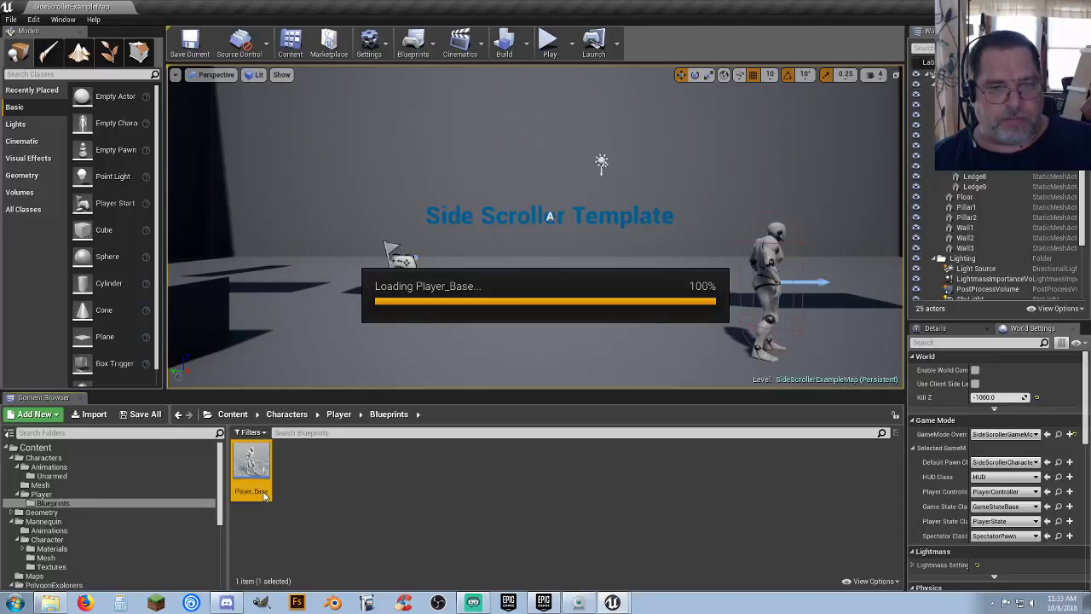
Step: Copy the whole Escape Menu comment group with its nodes from Player_Base's Event Graph, and close the blueprint
scroll(386, 359, down, 3)
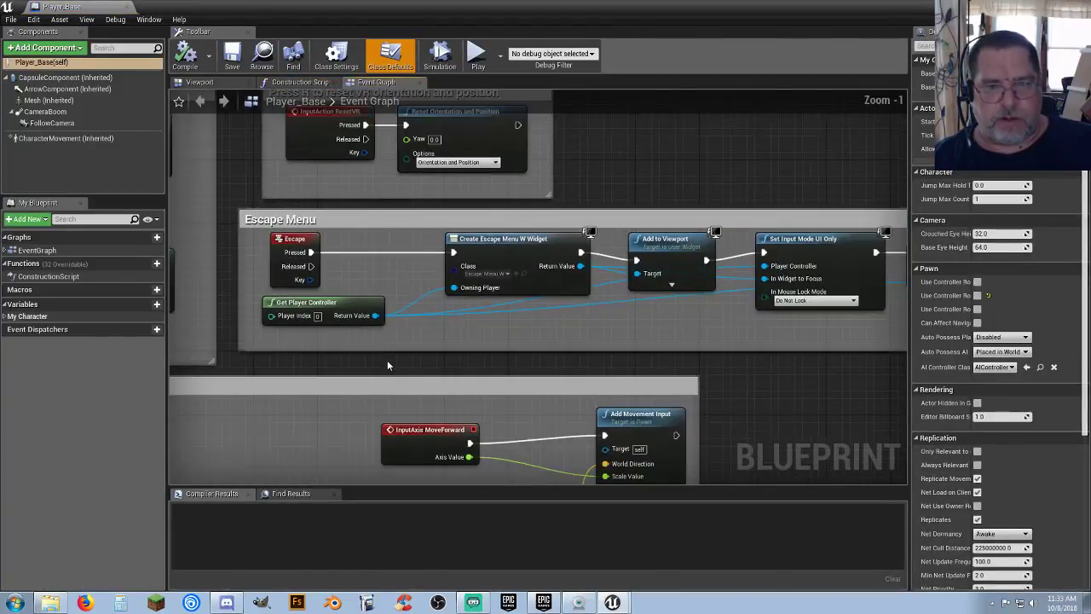
right_drag(546, 351, 495, 346)
drag(214, 237, 850, 364)
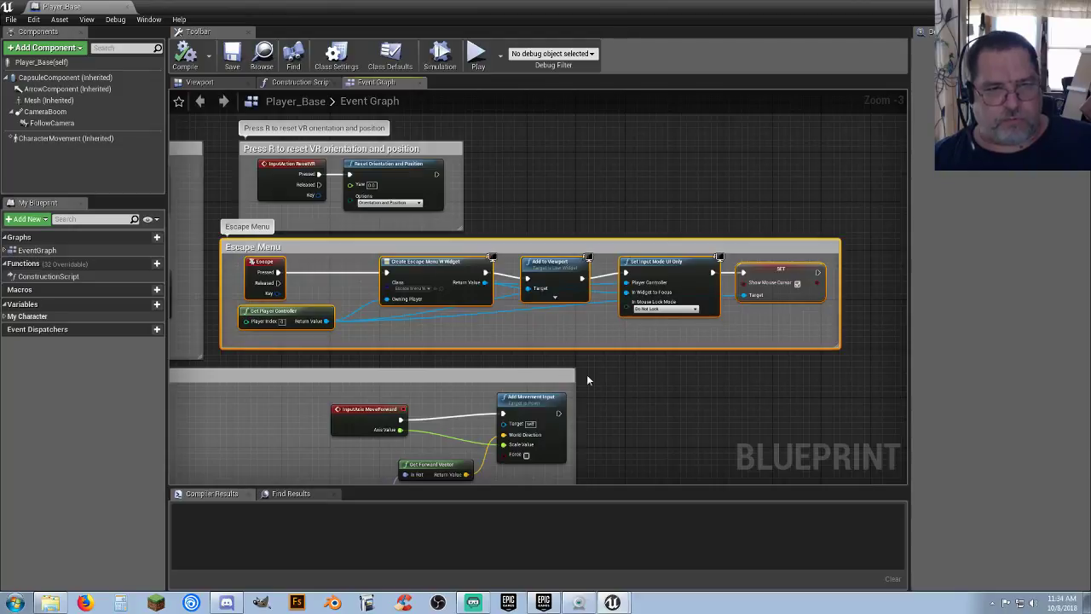
scroll(414, 340, down, 5)
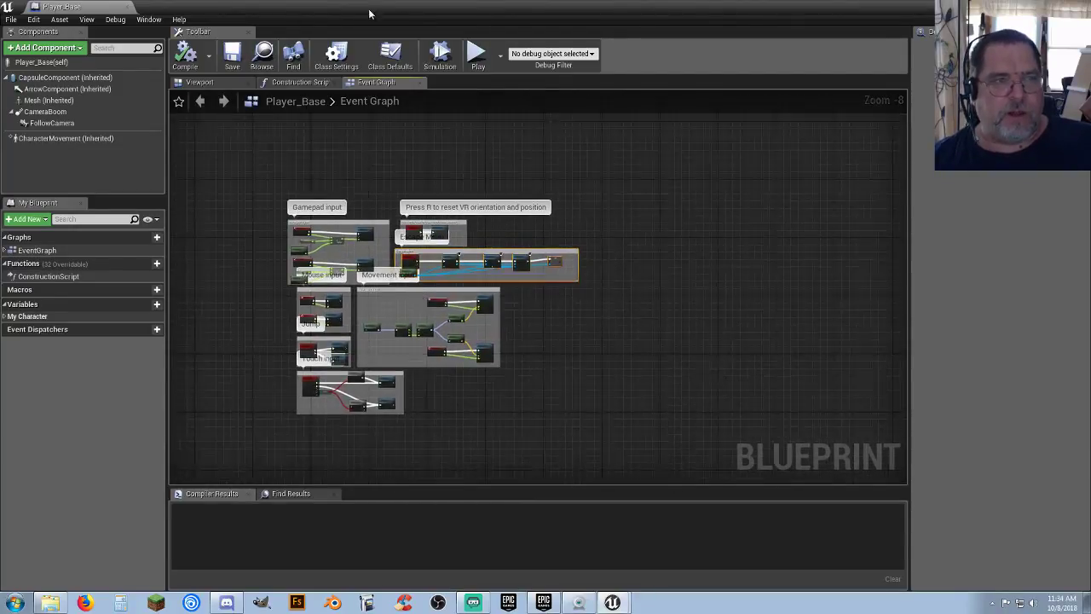
click(127, 8)
Step: Open the SideScrollerCharacter blueprint from the SideScrollerBP/Blueprints folder
scroll(85, 554, down, 3)
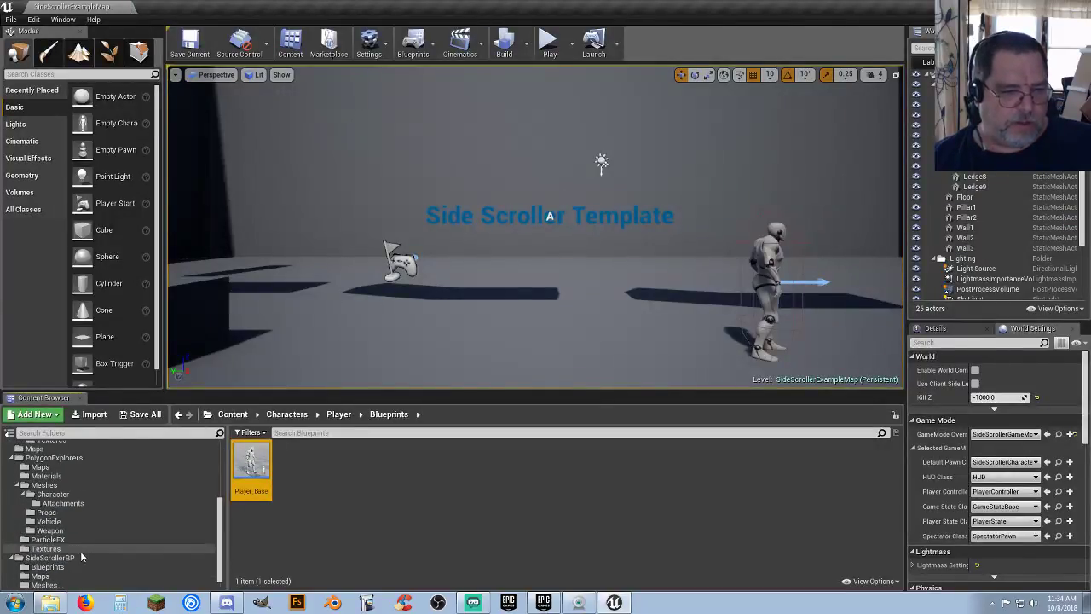
scroll(80, 550, down, 1)
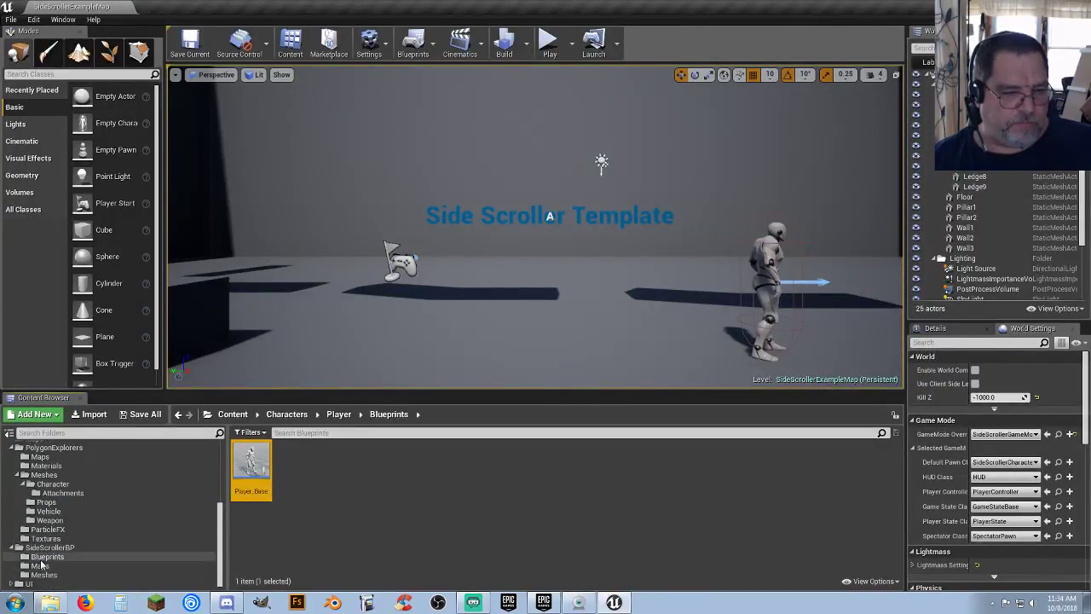
click(42, 558)
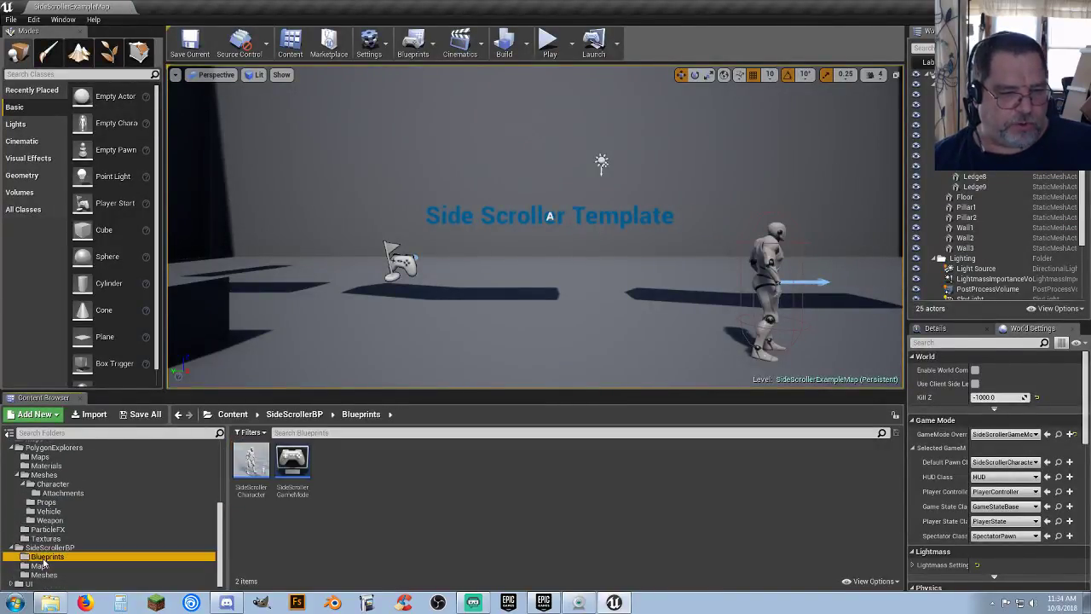
double_click(252, 487)
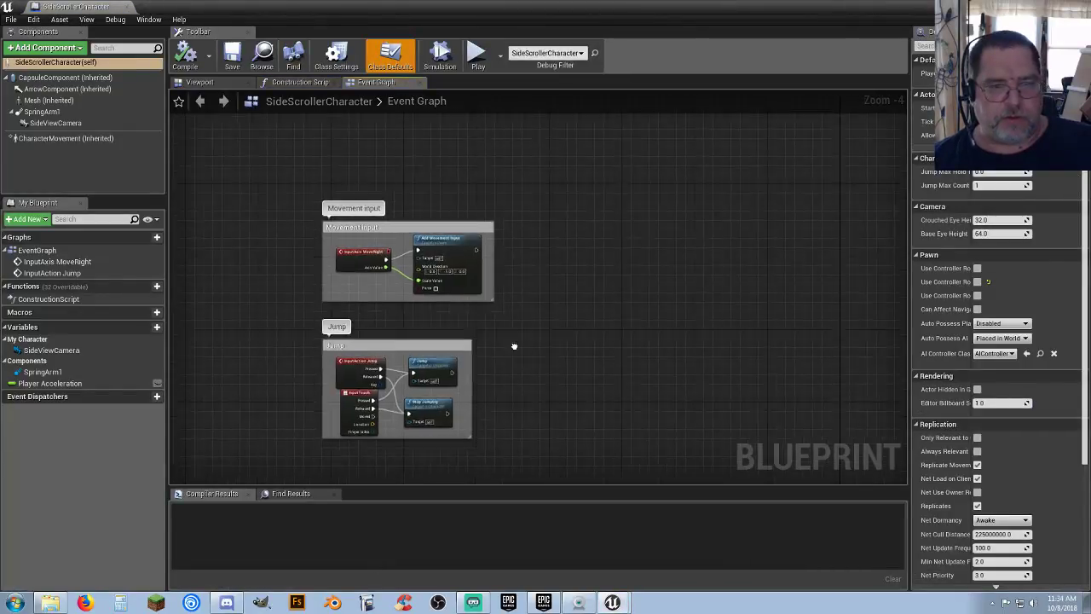
Step: Move the Jump and Movement input comment groups in the Event Graph so they are left-aligned with more space between them
right_drag(514, 346, 519, 295)
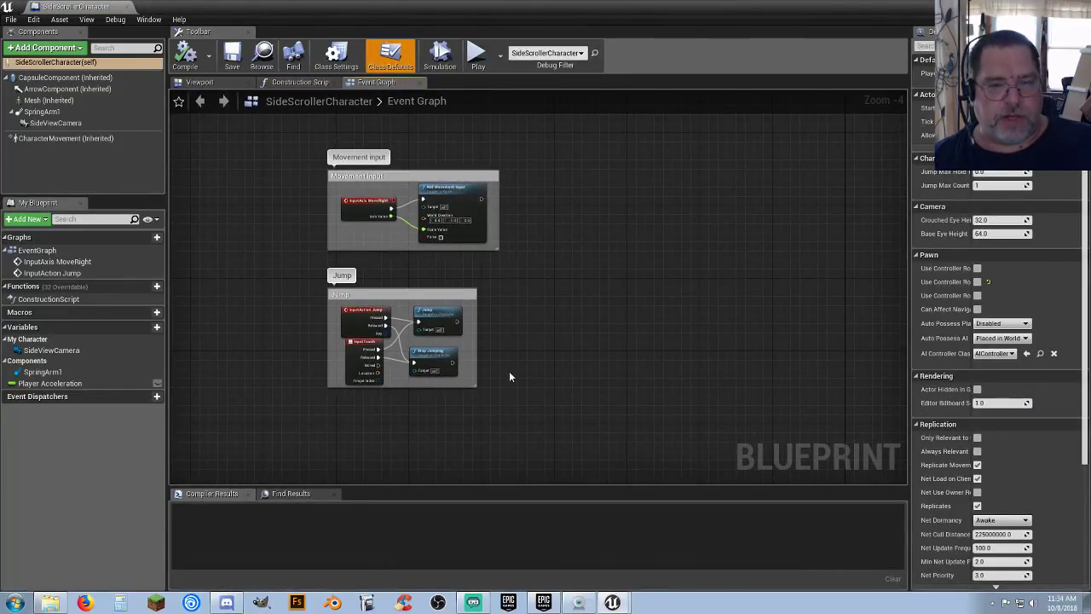
drag(508, 415, 409, 286)
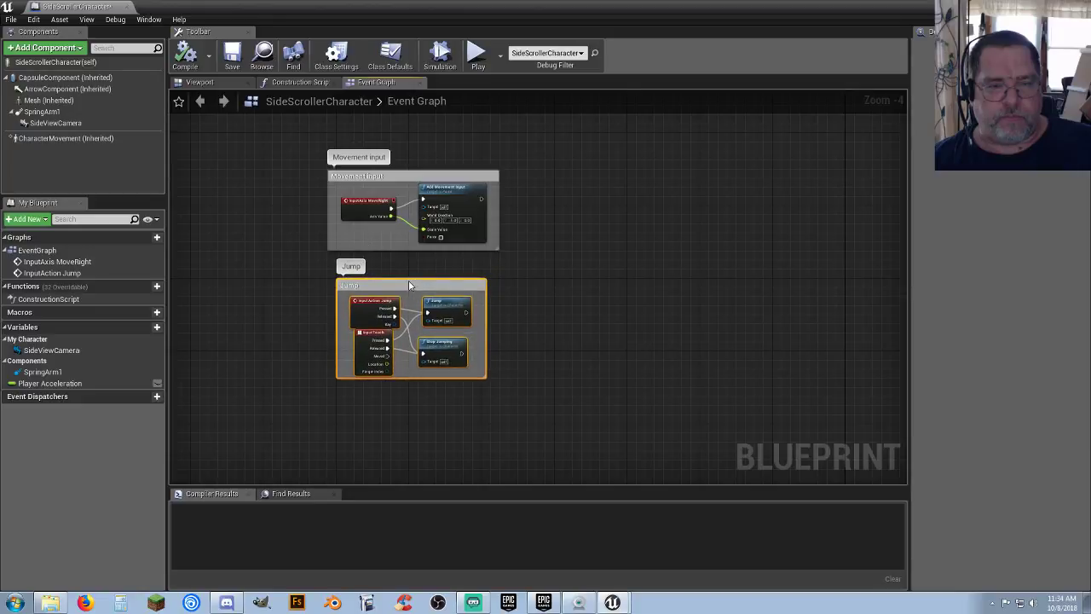
click(547, 242)
drag(486, 245, 356, 143)
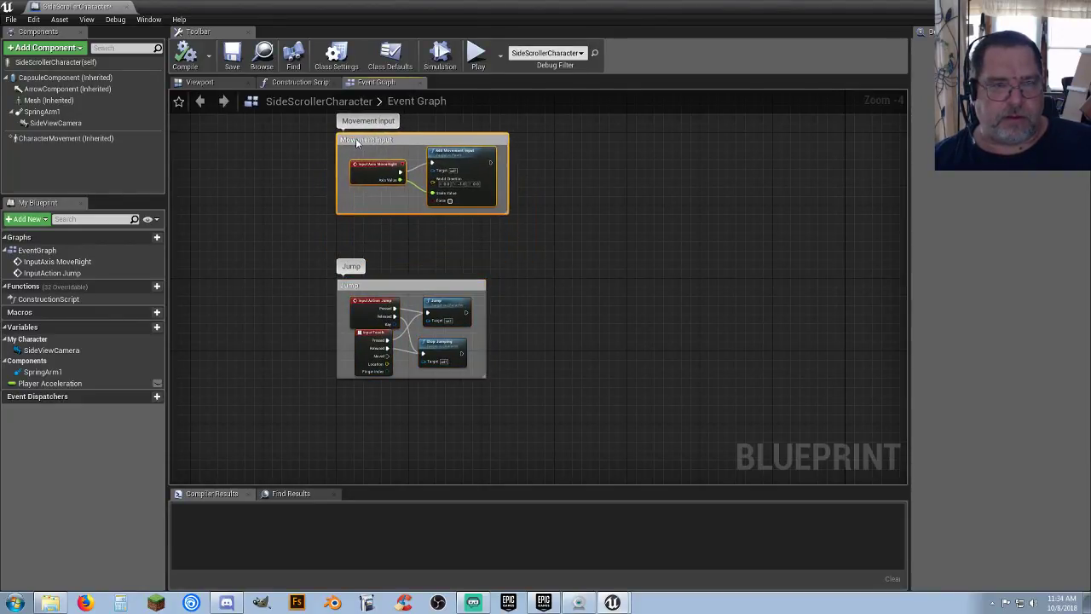
click(515, 254)
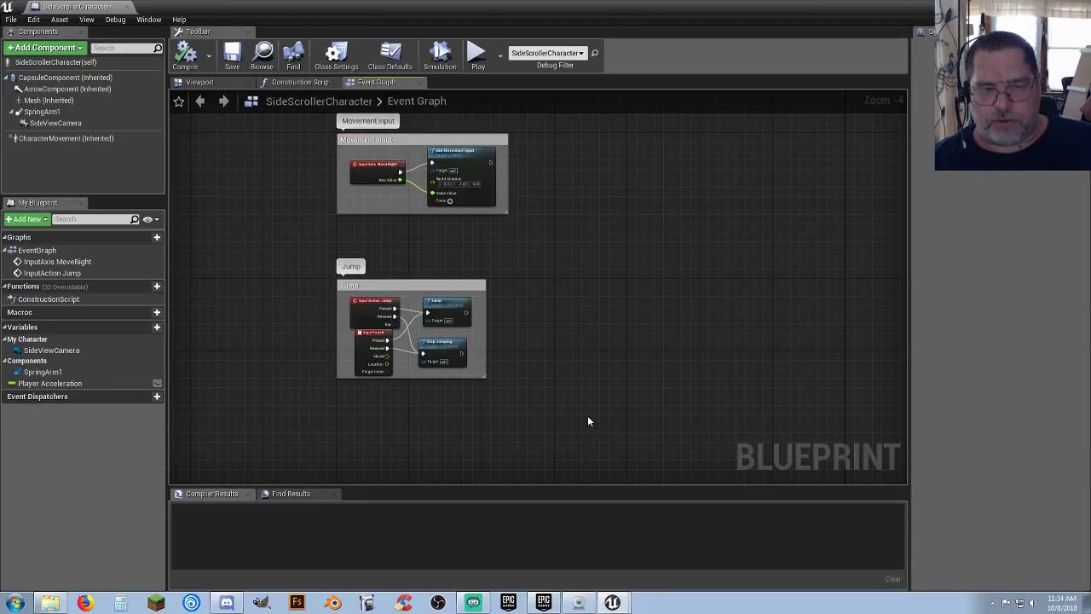
Step: Paste the Escape Menu group below the Jump group, and compile, save and close SideScrollerCharacter
key(ctrl+v)
right_drag(597, 382, 609, 328)
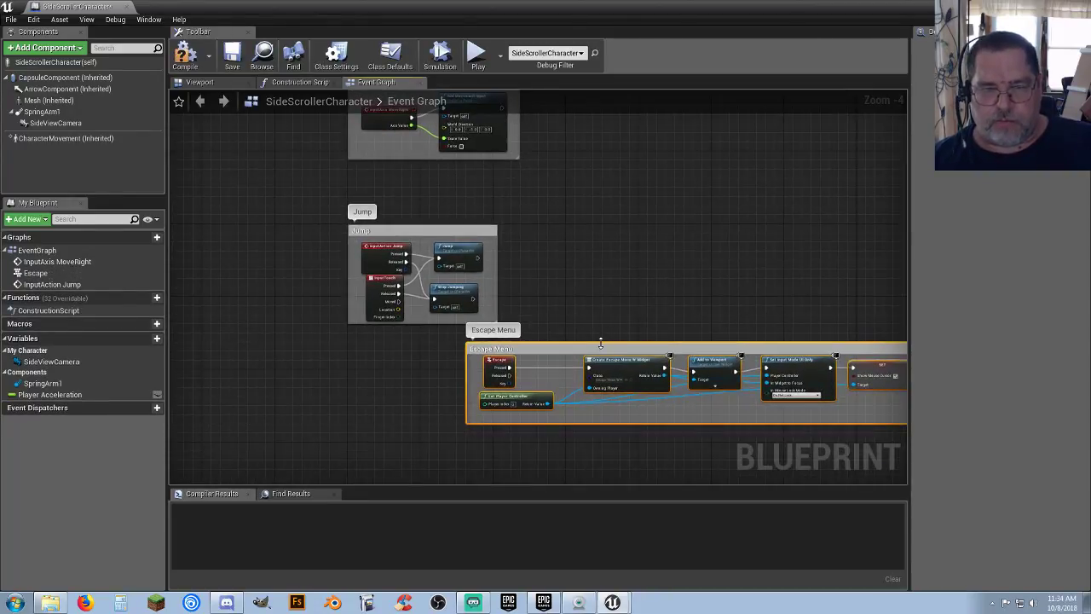
drag(597, 349, 479, 378)
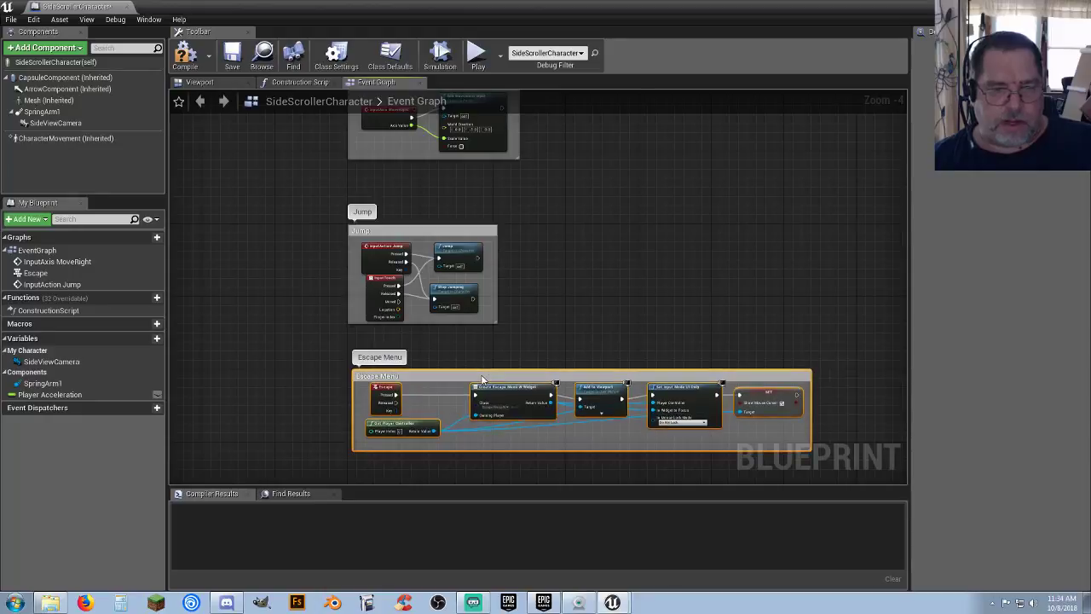
click(611, 307)
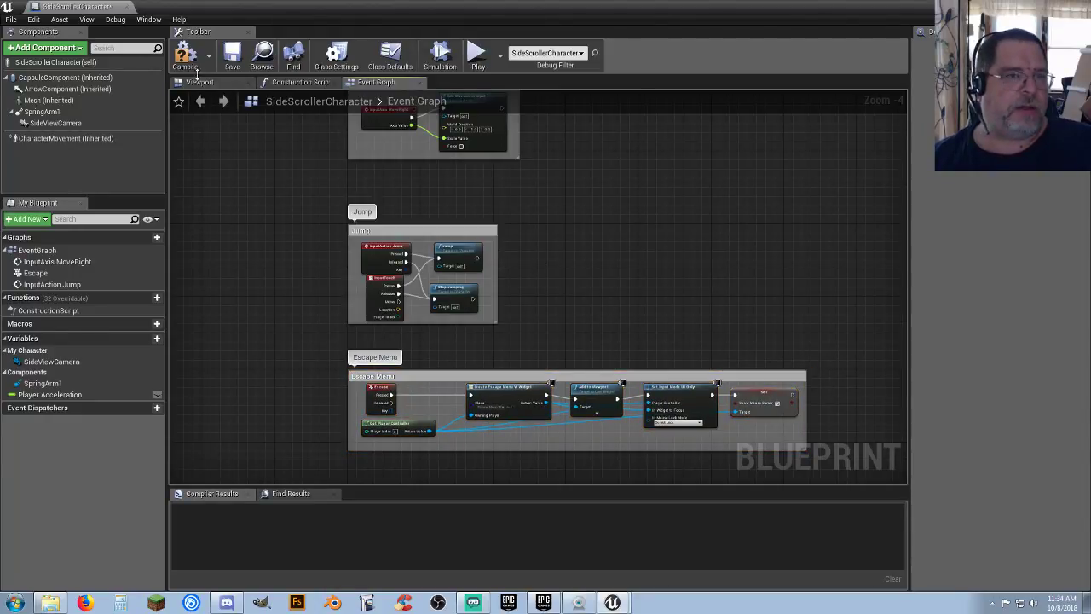
click(235, 57)
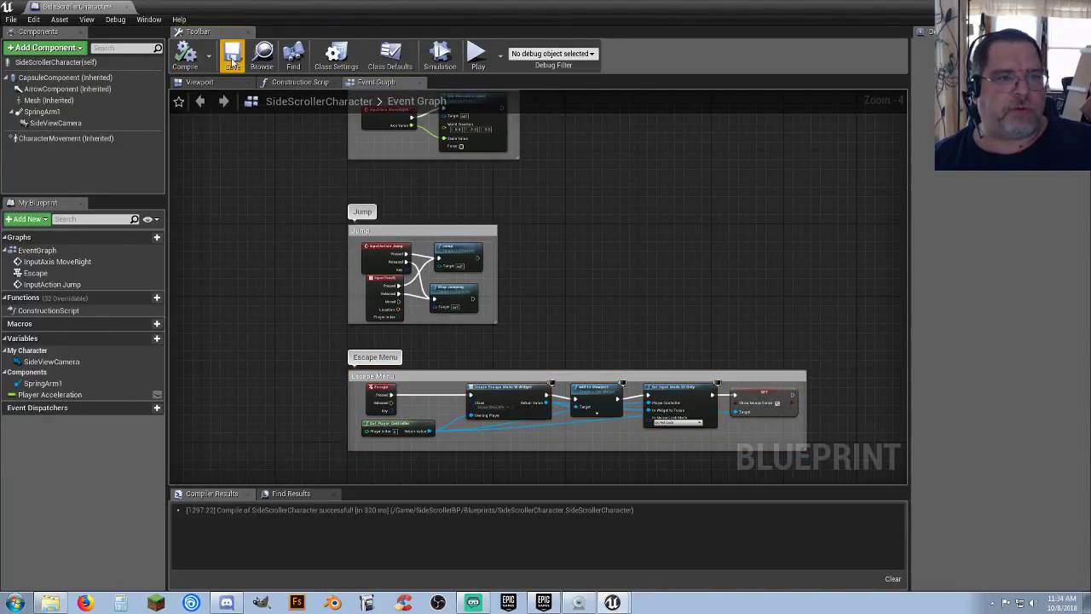
click(127, 7)
click(485, 463)
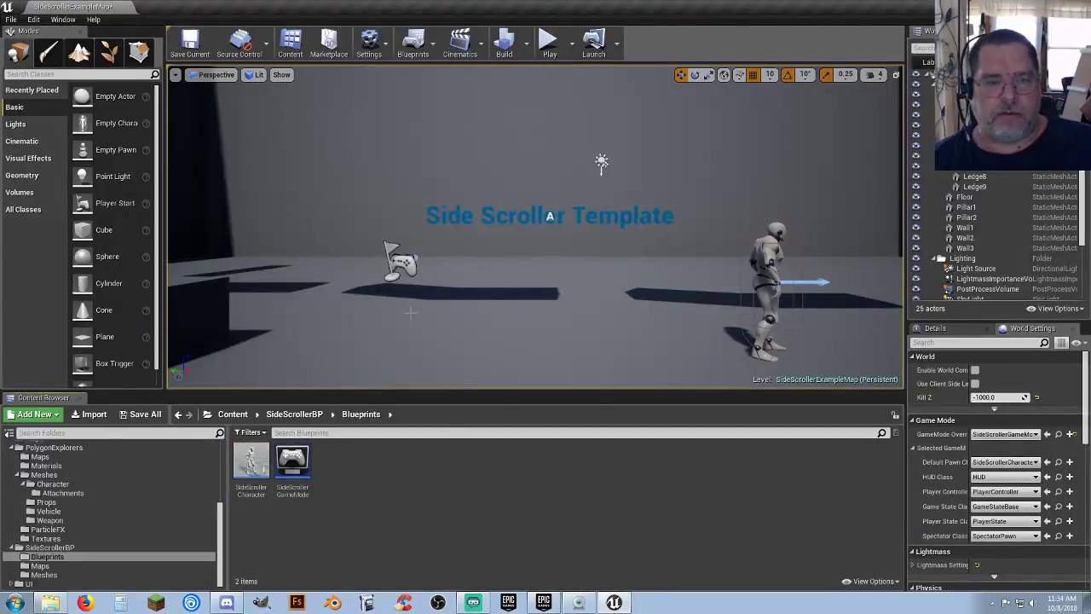
Step: Reopen SideScrollerCharacter in its viewport and set the Mesh component's skeletal mesh to SK_Chr_Explorer_Male_01
double_click(249, 470)
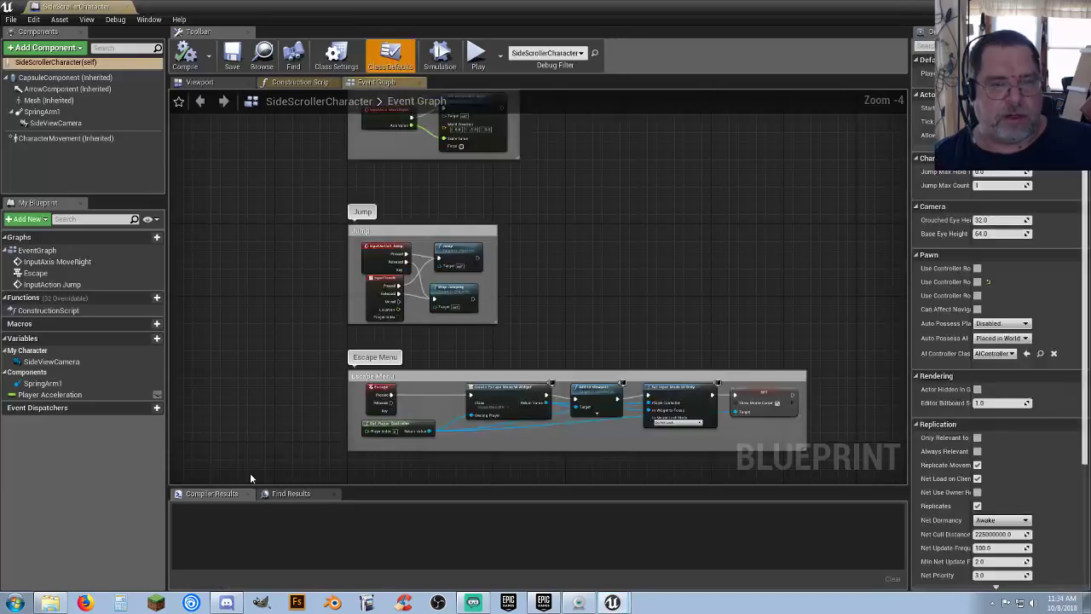
click(201, 83)
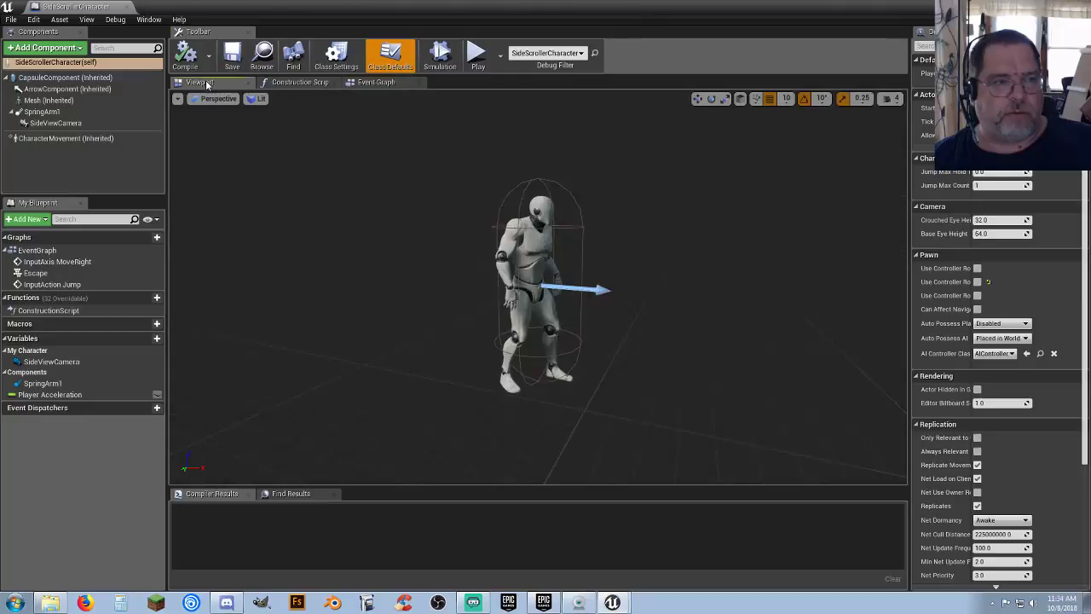
click(48, 100)
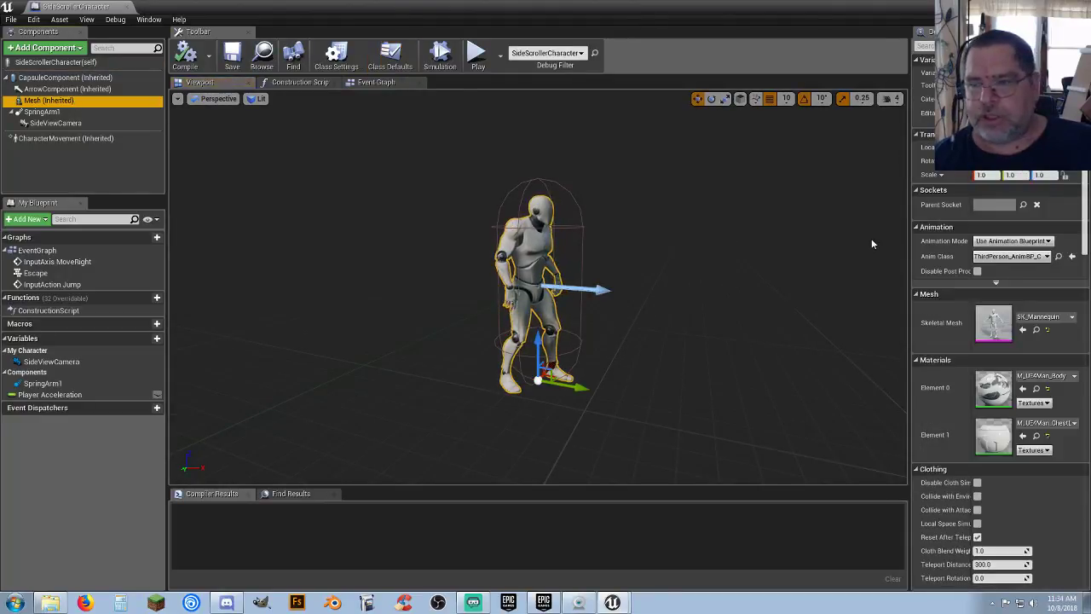
click(1047, 317)
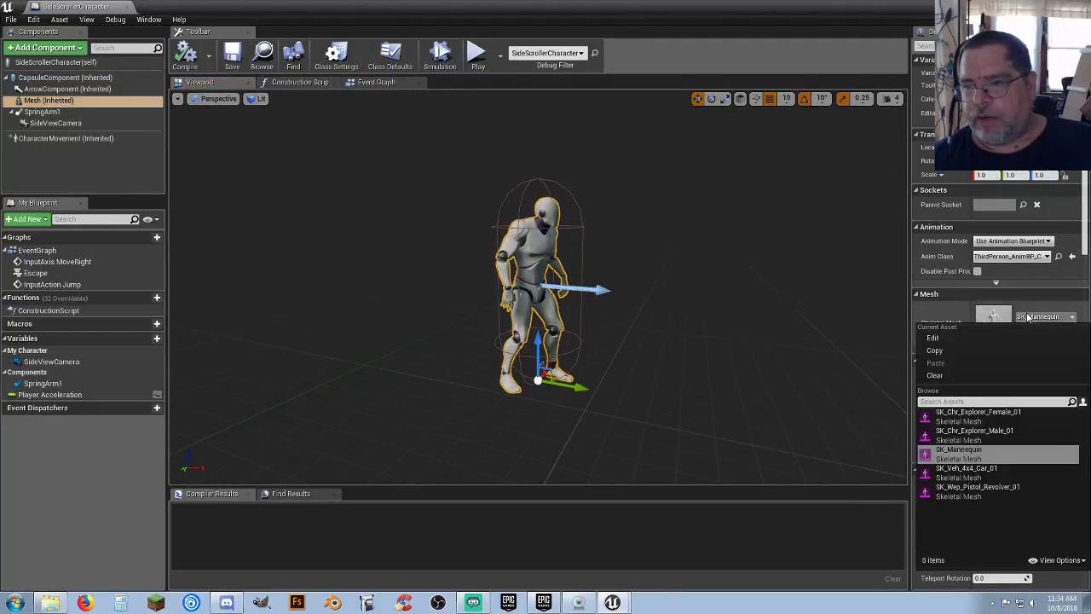
click(989, 433)
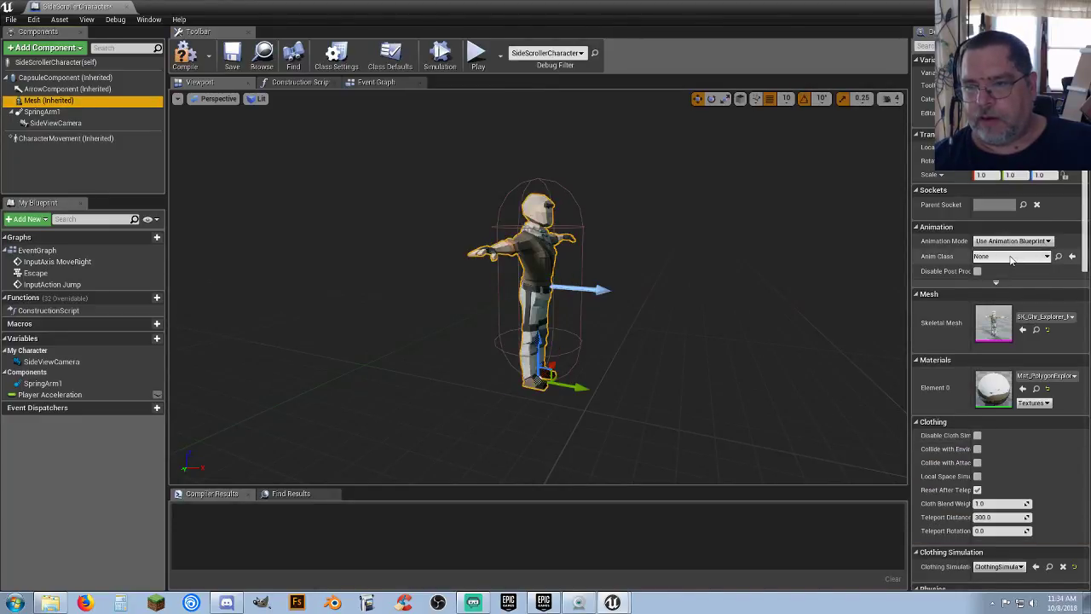
Step: Set the Mesh component's Anim Class to Unarmed_AnimBP, compile the blueprint and close it after checking the character's pose
click(1011, 257)
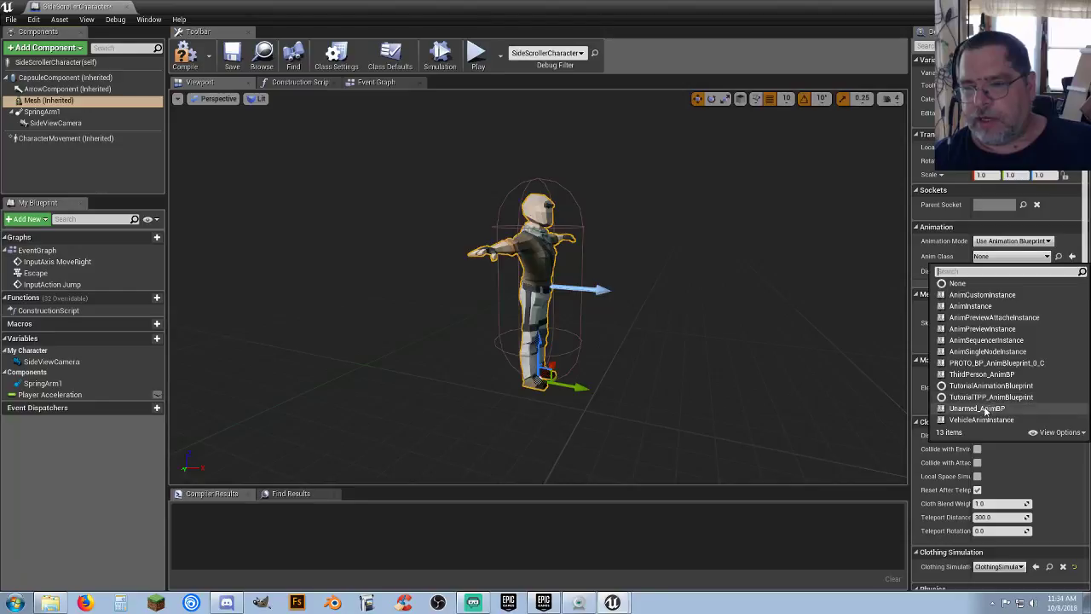
click(1010, 409)
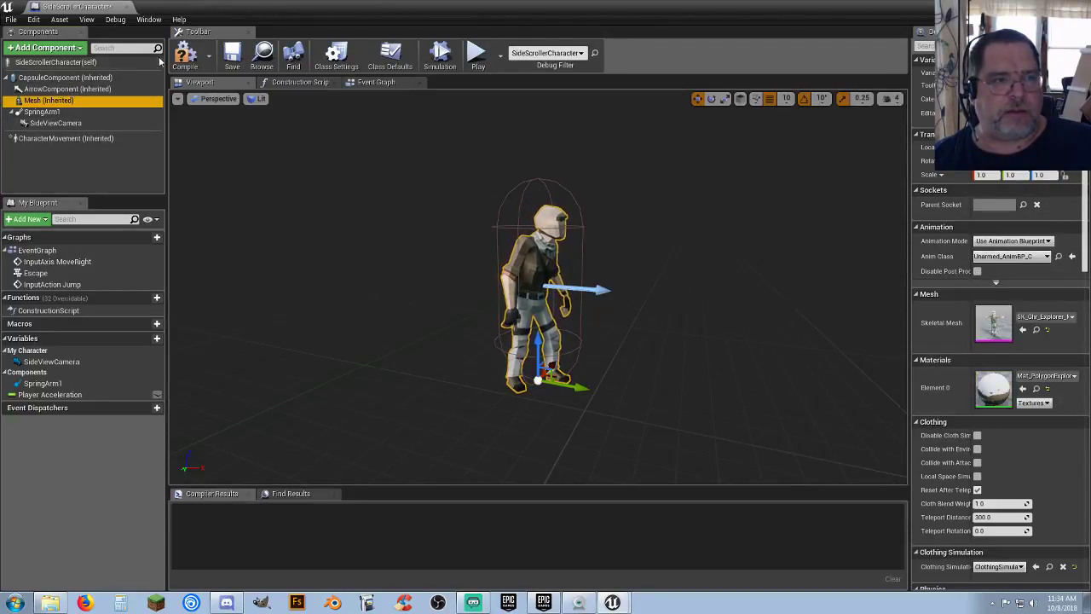
click(185, 55)
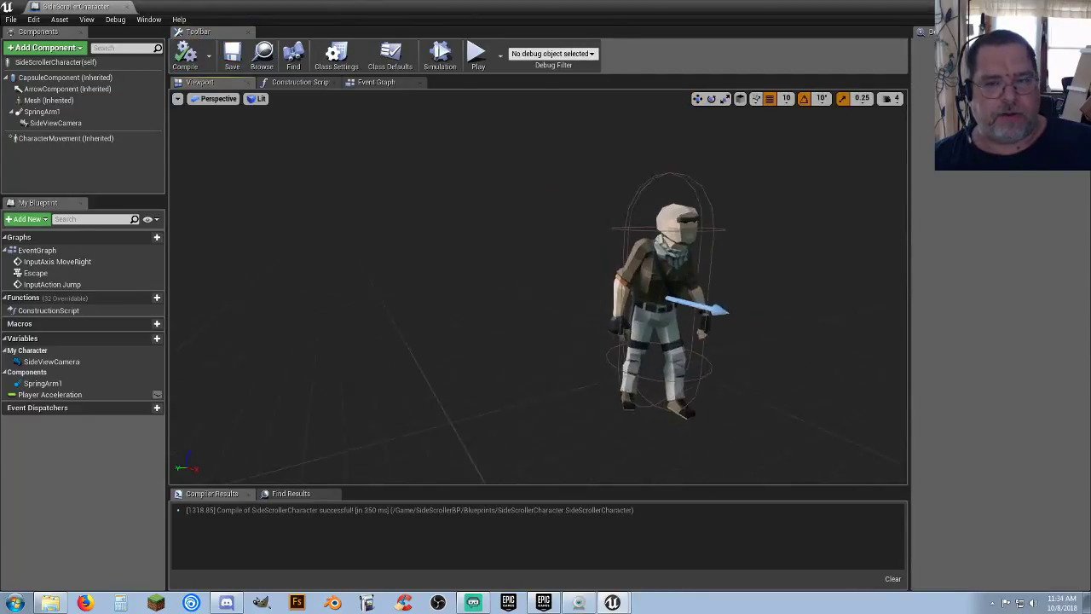
right_drag(537, 290, 521, 190)
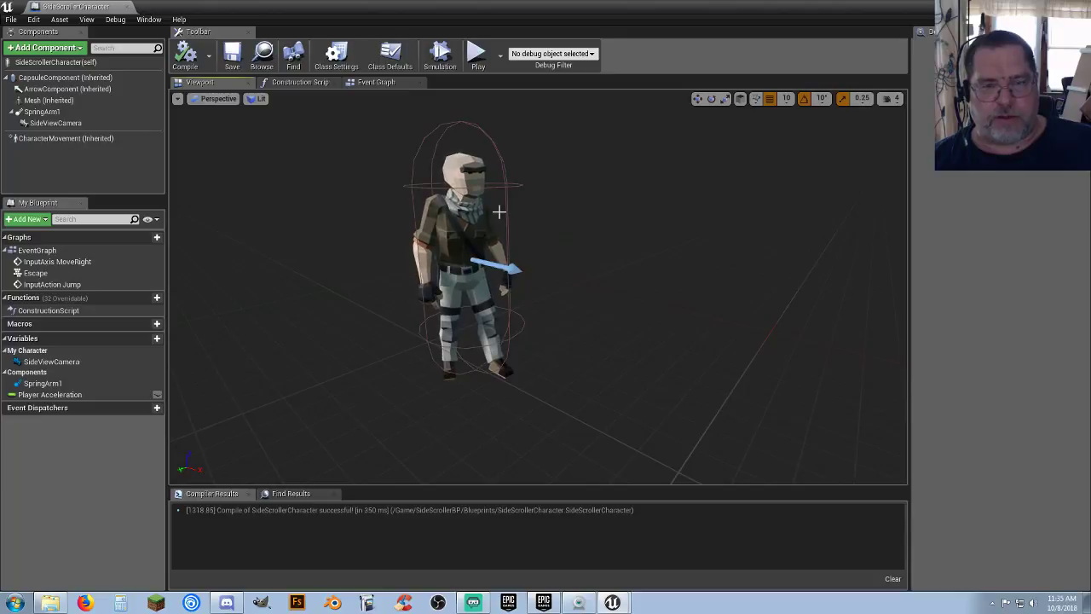
click(128, 7)
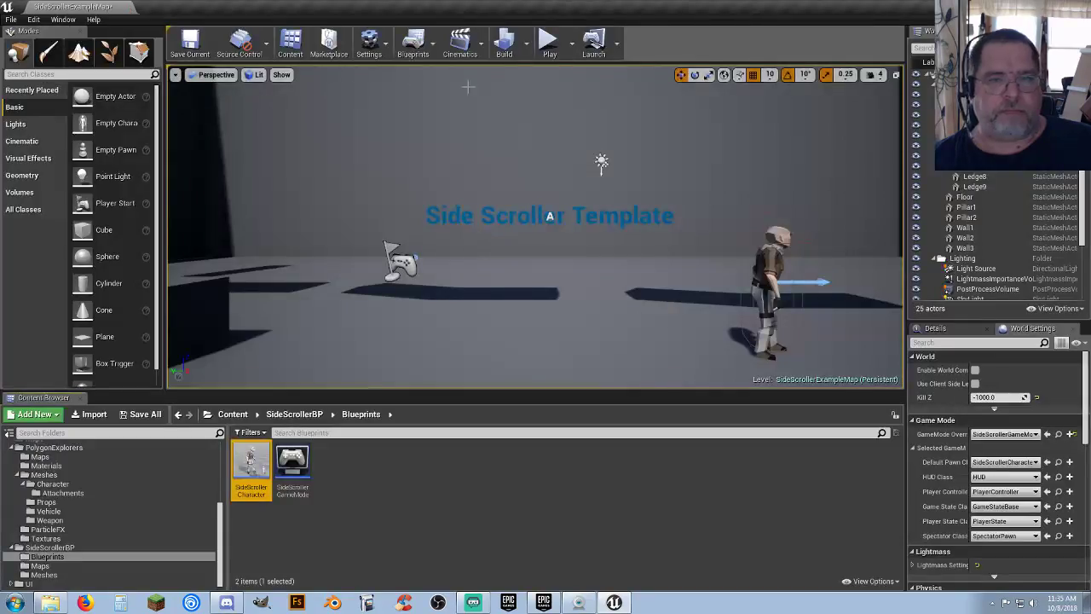
Step: Play the level and test the Explorer character's running and jumping animations in both directions, ending with the Escape menu input
click(542, 44)
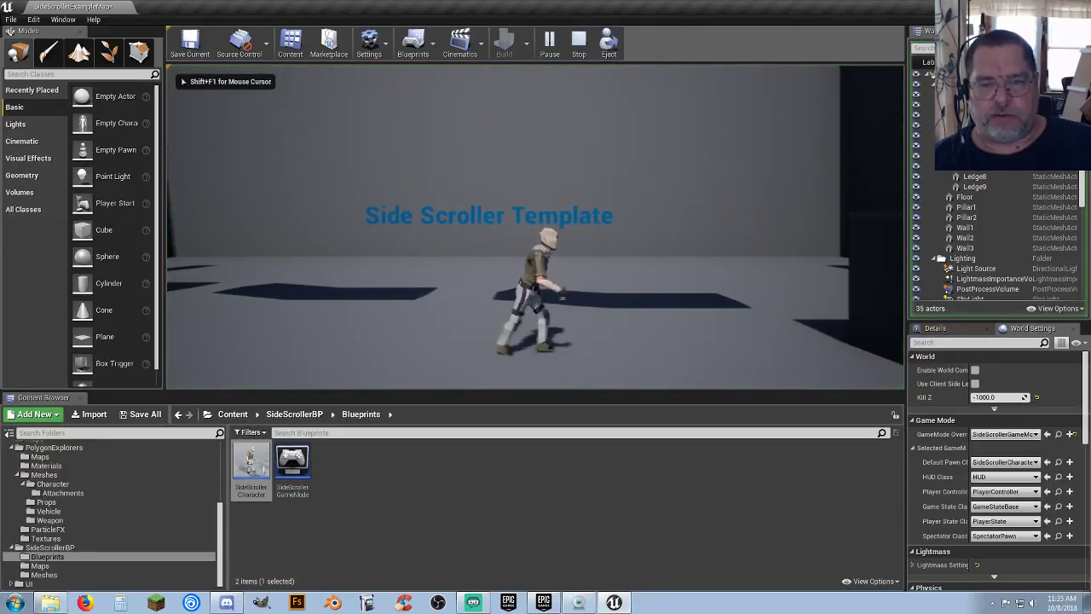
key(d)
key(space)
key(space)
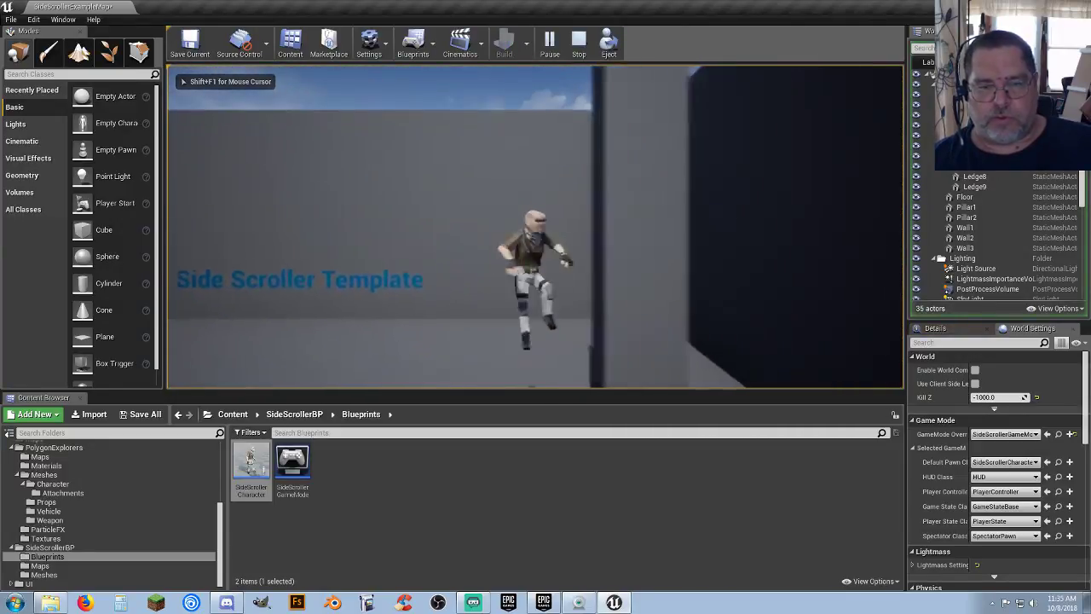
key(a)
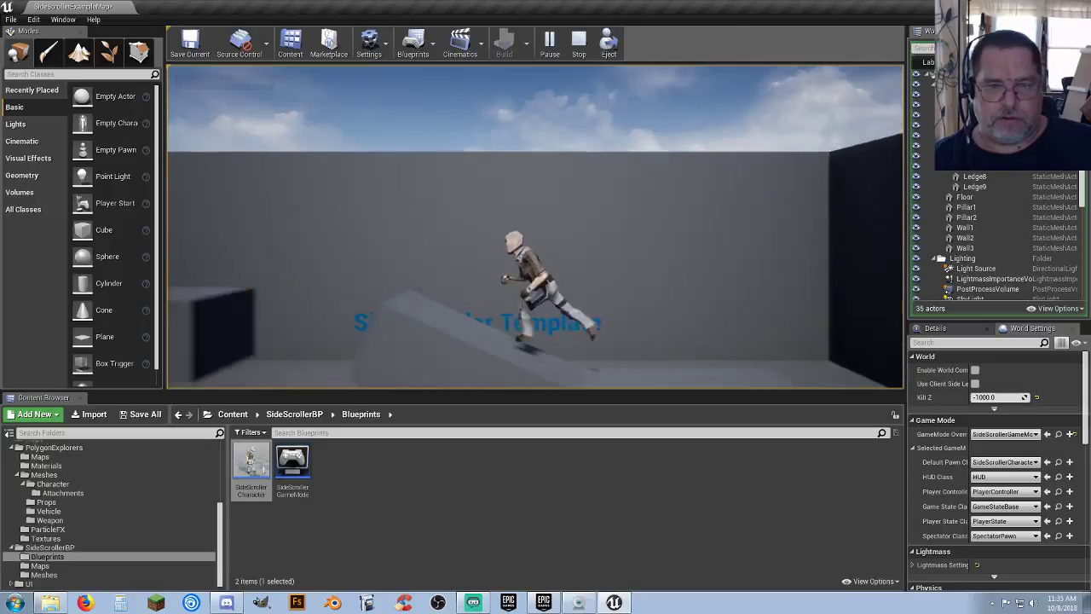
key(space)
key(d)
key(a)
key(d)
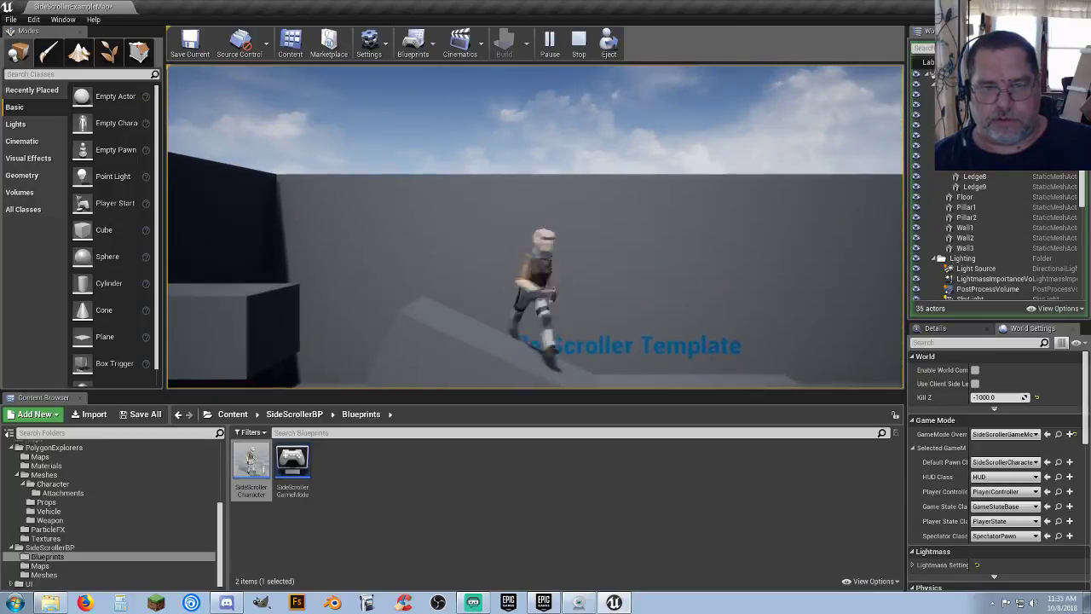
key(space)
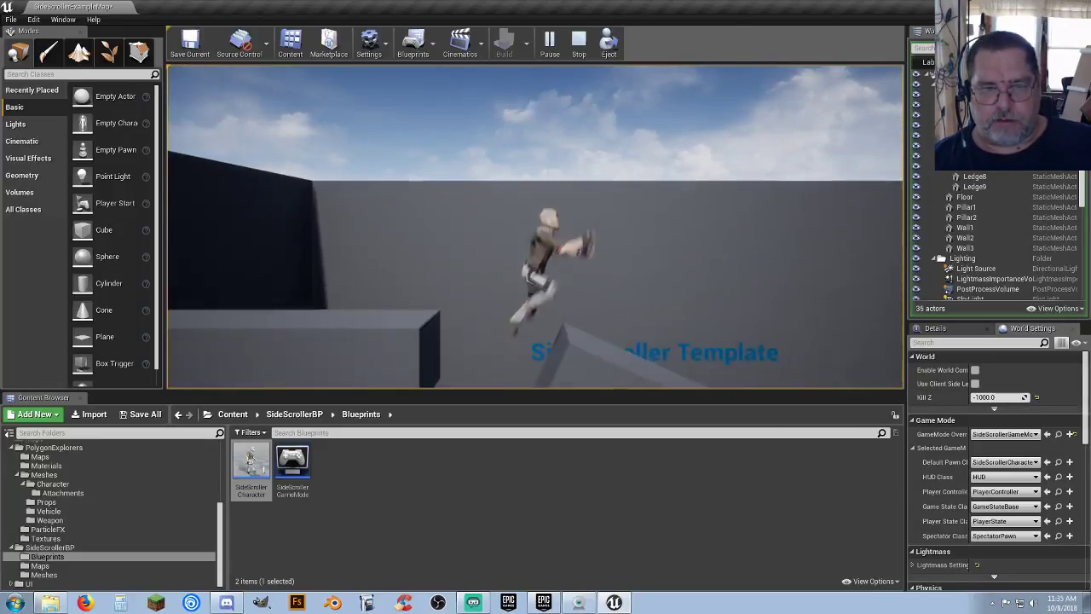
key(a)
key(d)
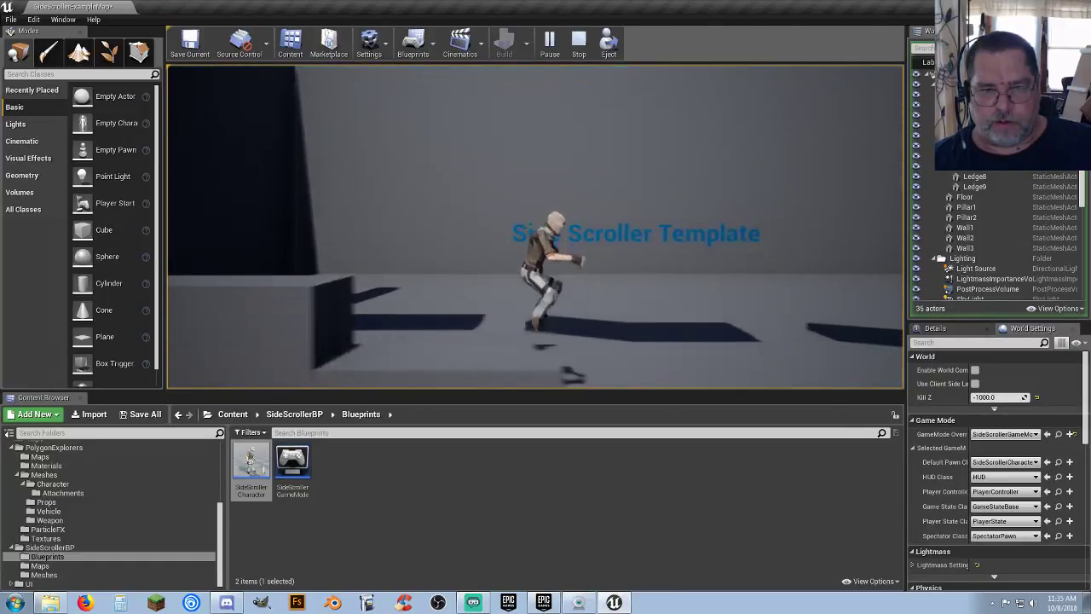
key(Escape)
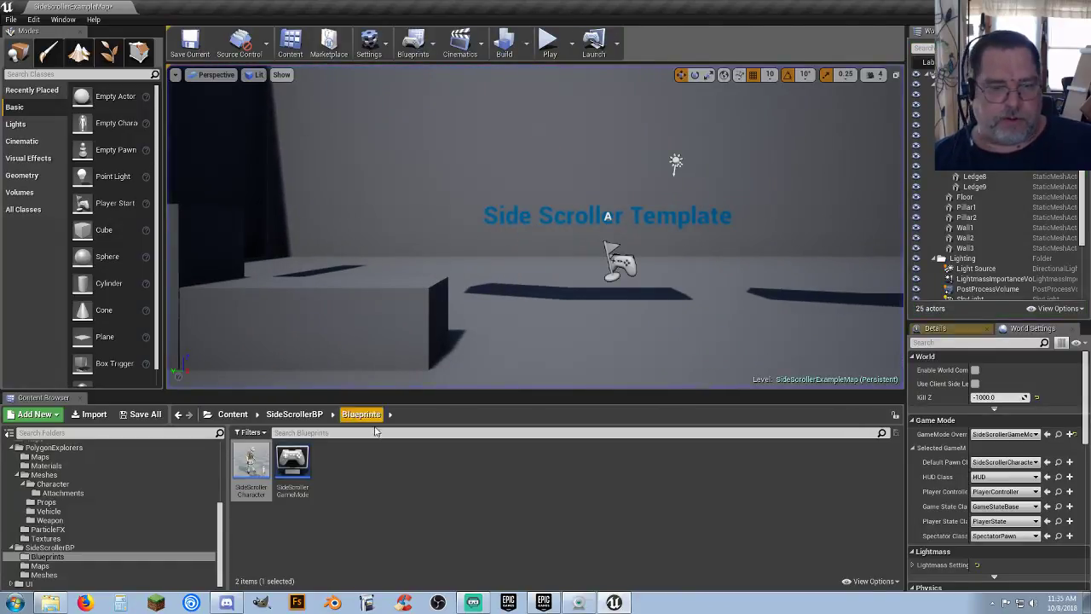
Step: Open the SideScrollerCharacter blueprint and add an Event BeginPlay node in the empty graph area beside the Jump group
double_click(252, 478)
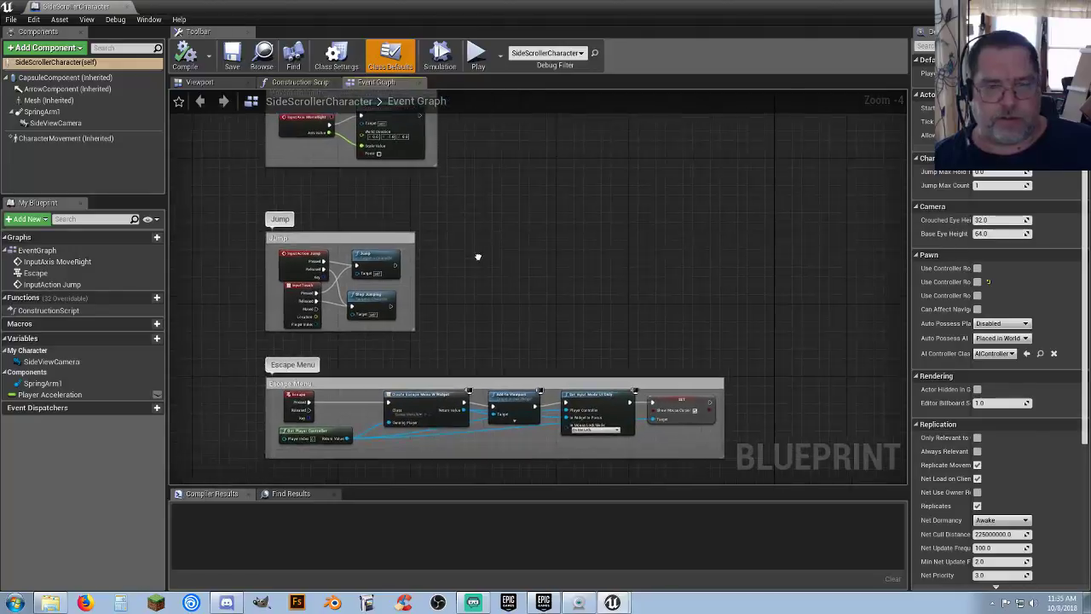
right_click(499, 259)
text(eventbe)
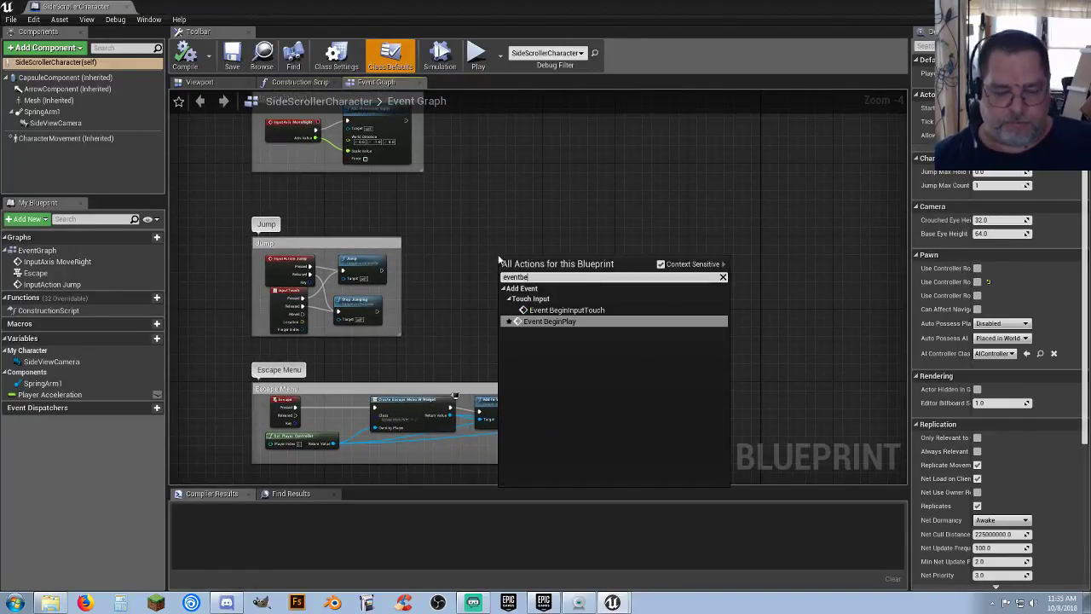
key(Return)
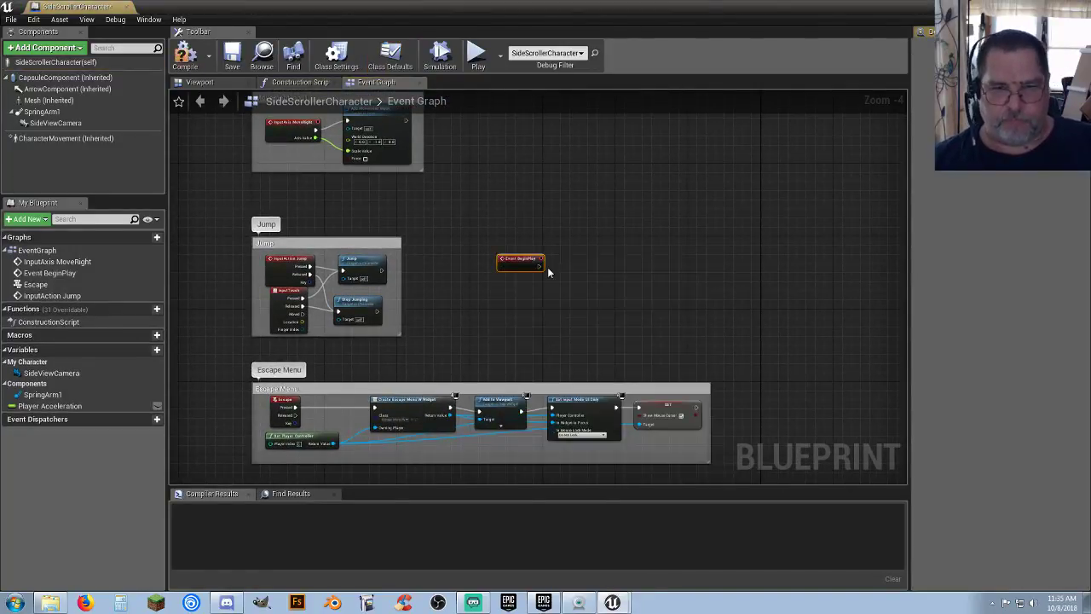
Step: Add a Set Input Mode Game Only node executed from Event BeginPlay
scroll(547, 267, up, 4)
drag(508, 249, 455, 218)
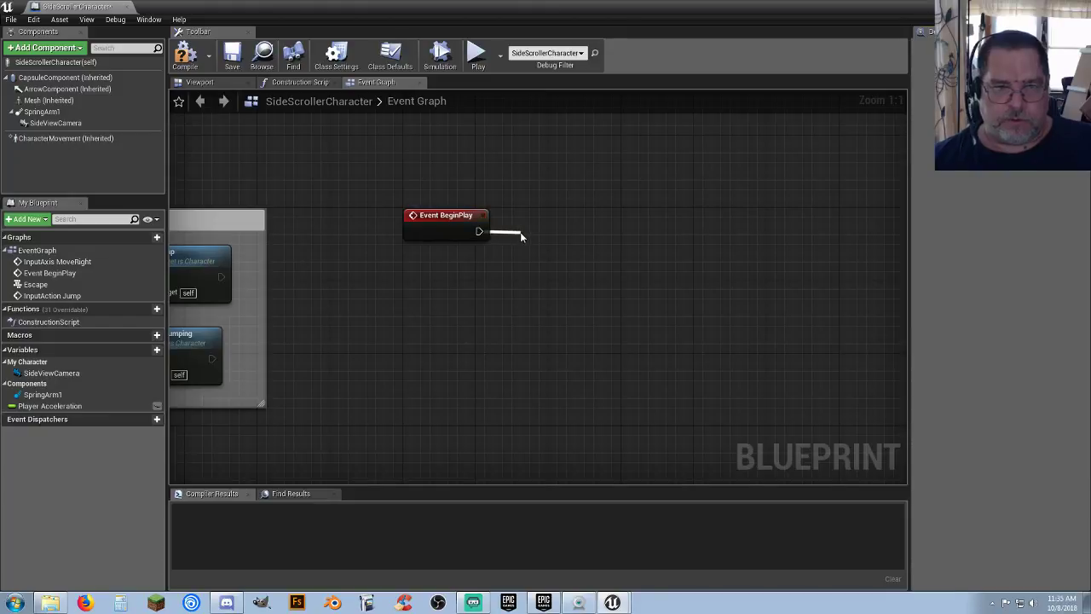
drag(522, 236, 522, 236)
text(setinput)
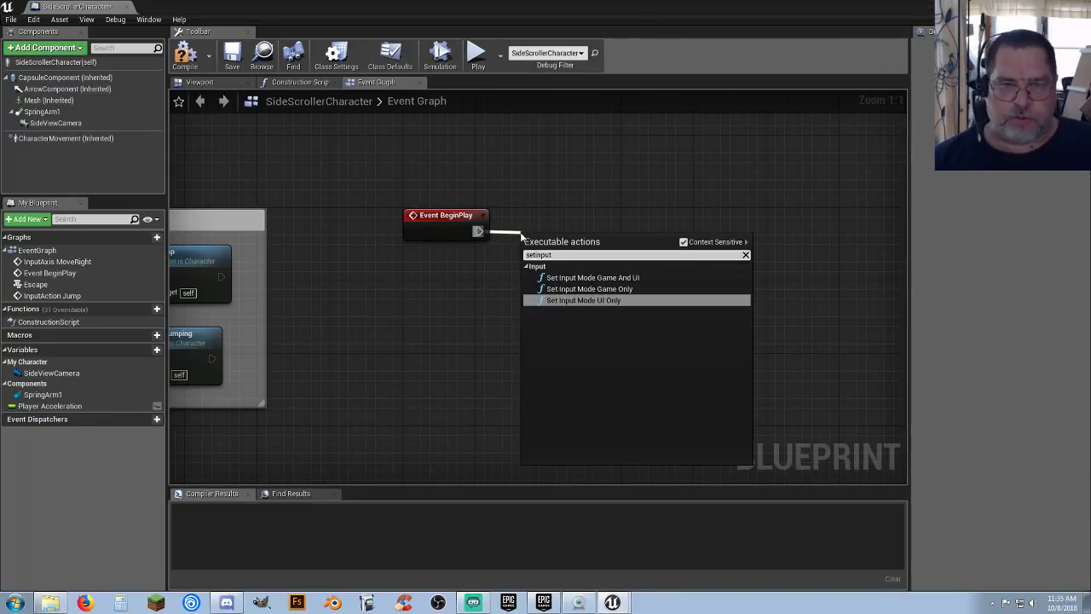
click(584, 289)
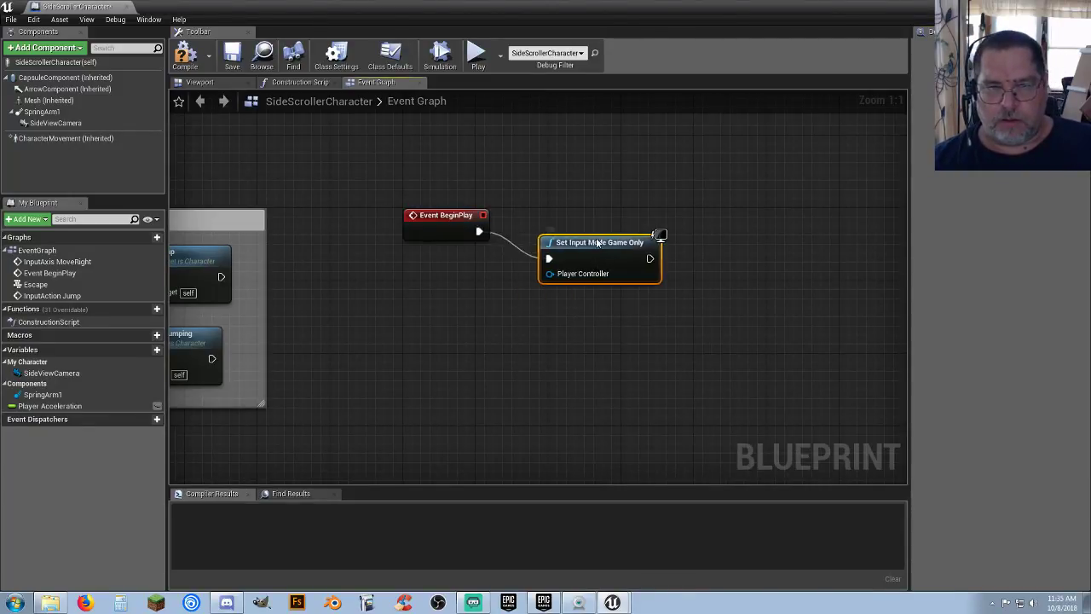
Step: Align Set Input Mode Game Only with Event BeginPlay and feed its Player Controller input from a Get Player Controller node placed below the event
drag(597, 243, 491, 289)
text(getpla)
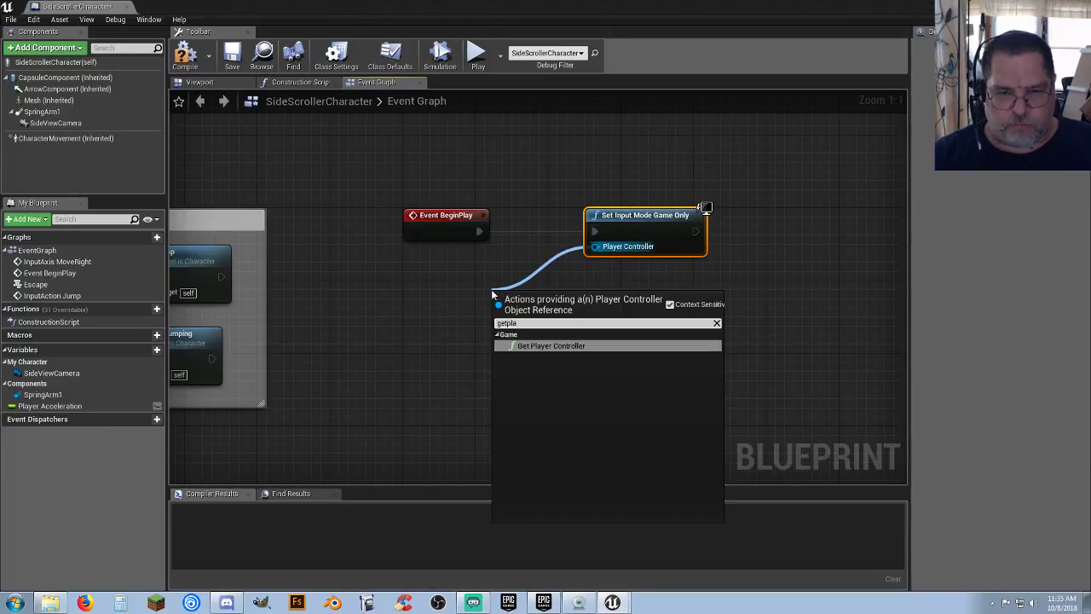
key(Return)
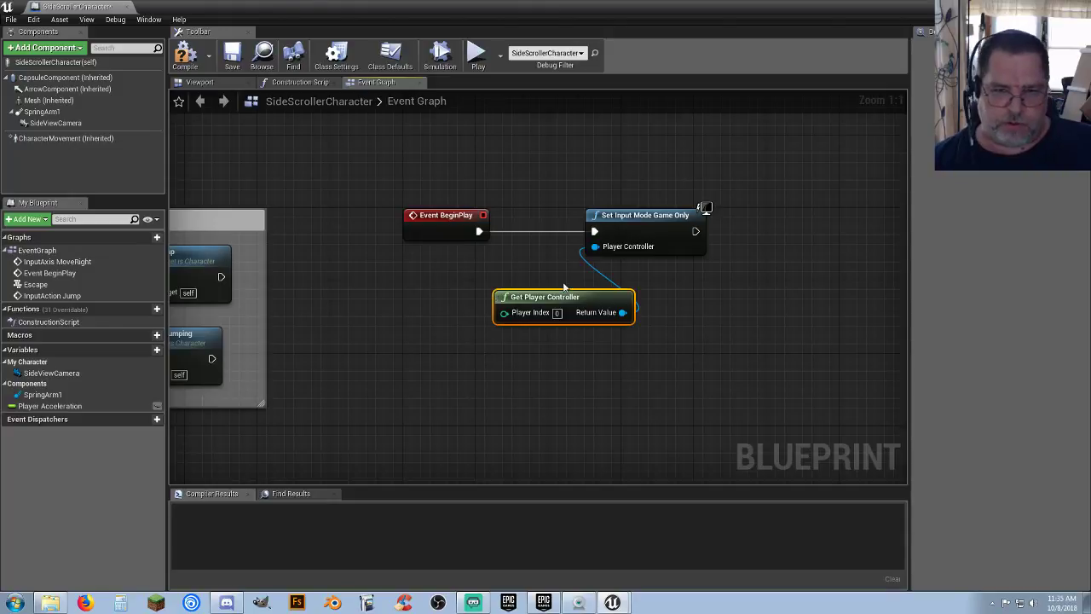
drag(557, 295, 466, 294)
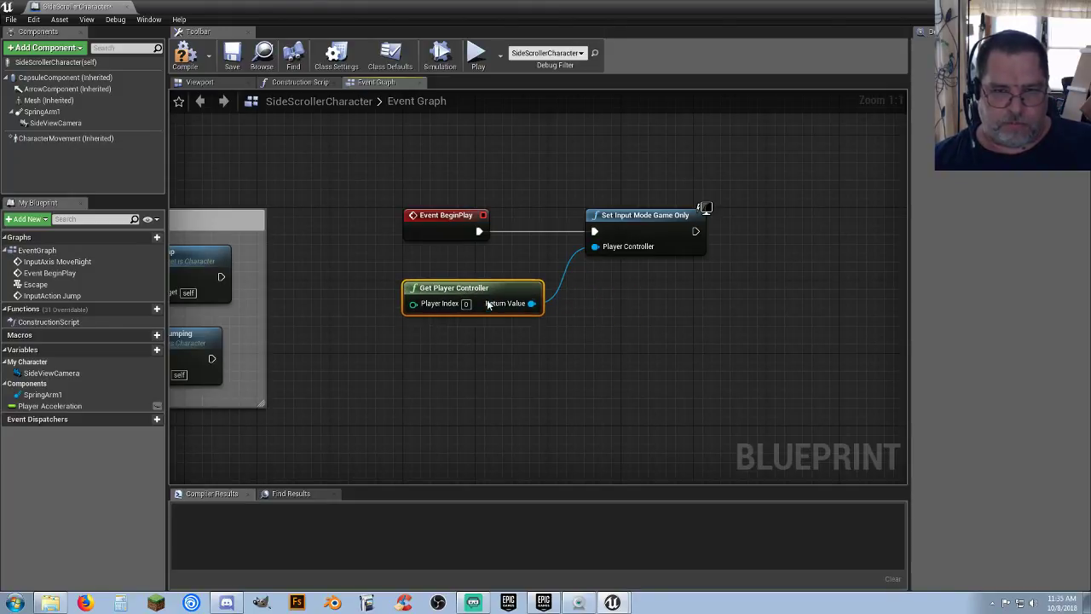
Step: Add an unchecked Set Show Mouse Cursor node targeting Get Player Controller, wire it after Set Input Mode Game Only, and compile the blueprint
drag(533, 310, 630, 306)
drag(759, 291, 759, 290)
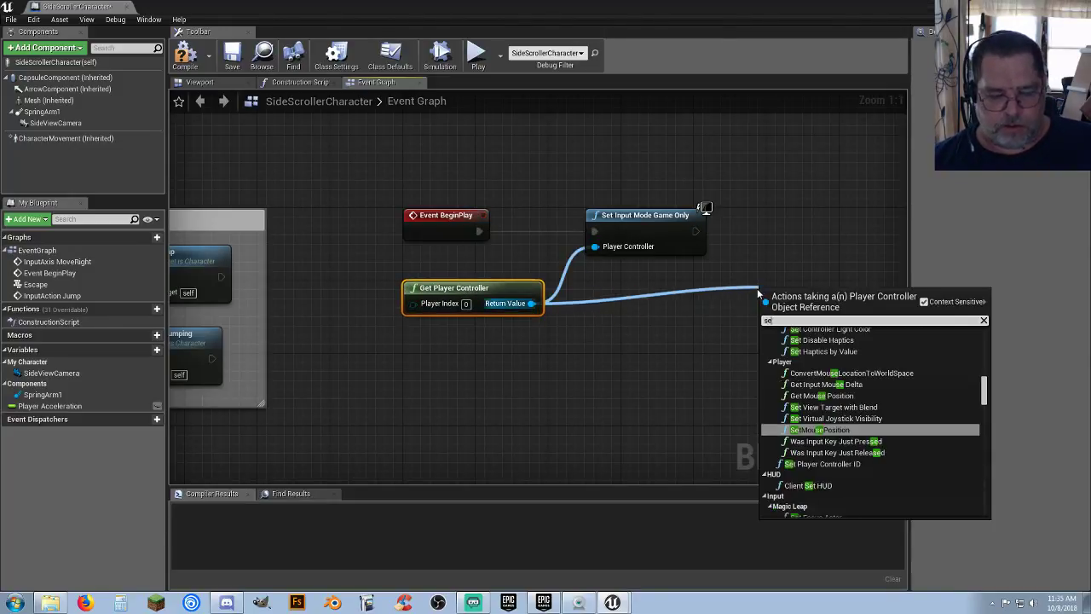
text(setsyh)
key(BackSpace)
key(BackSpace)
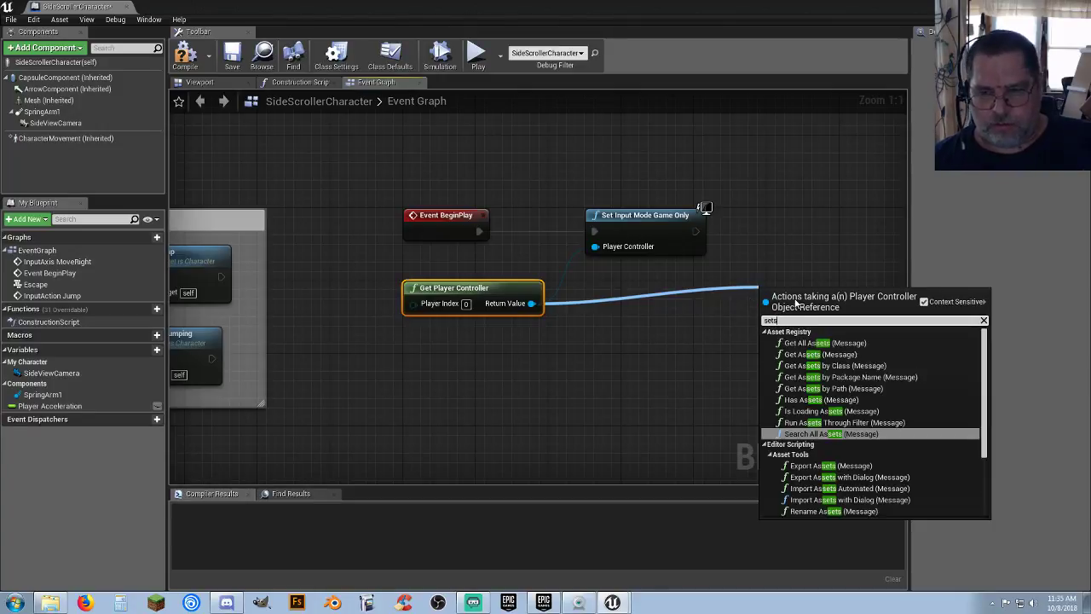
text(how)
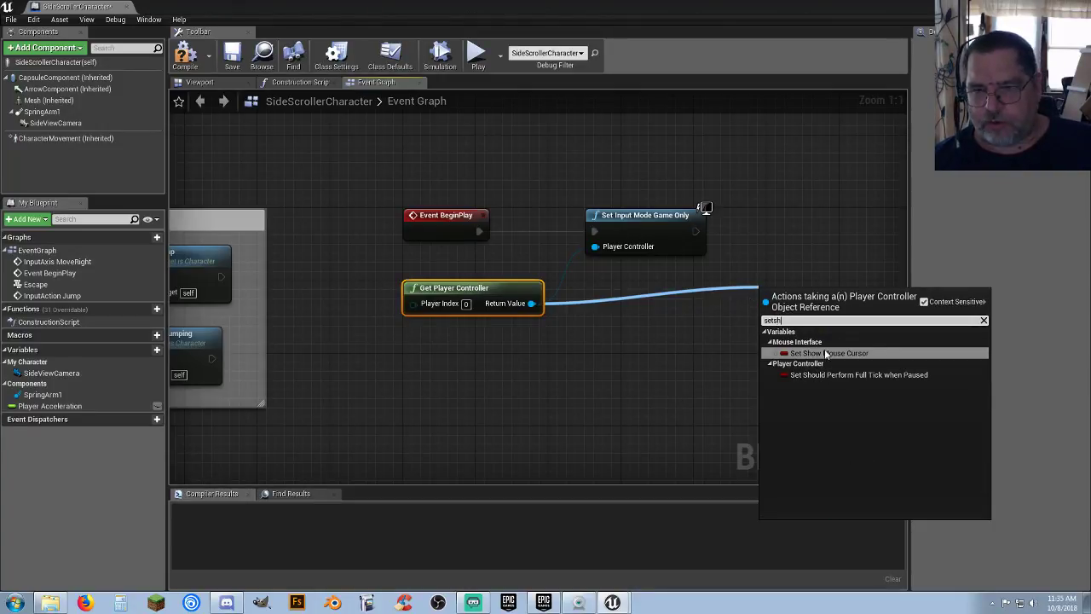
key(Return)
drag(768, 303, 694, 232)
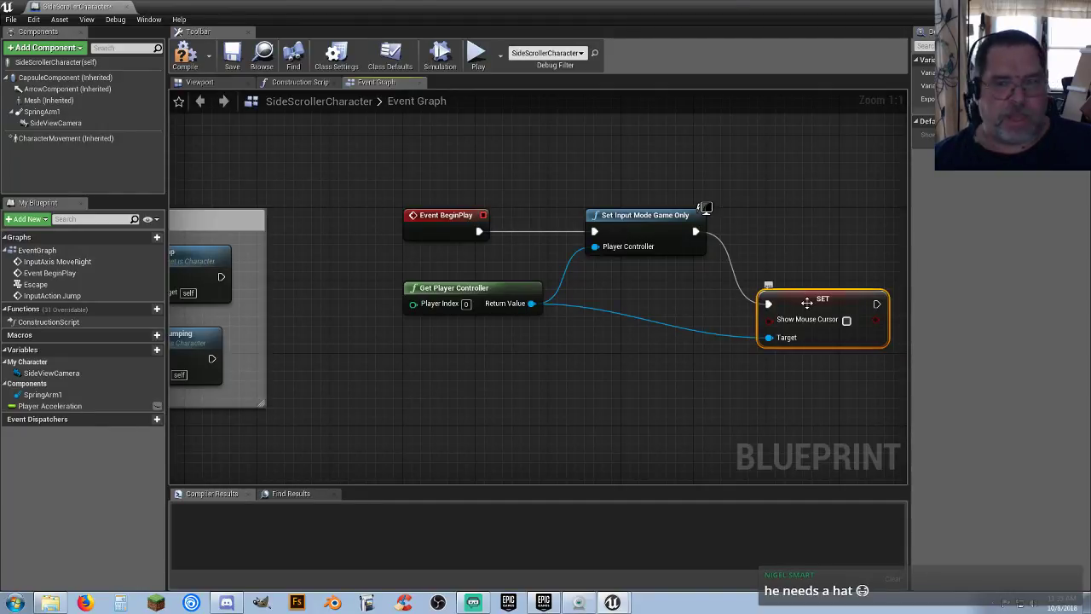
drag(801, 296, 776, 224)
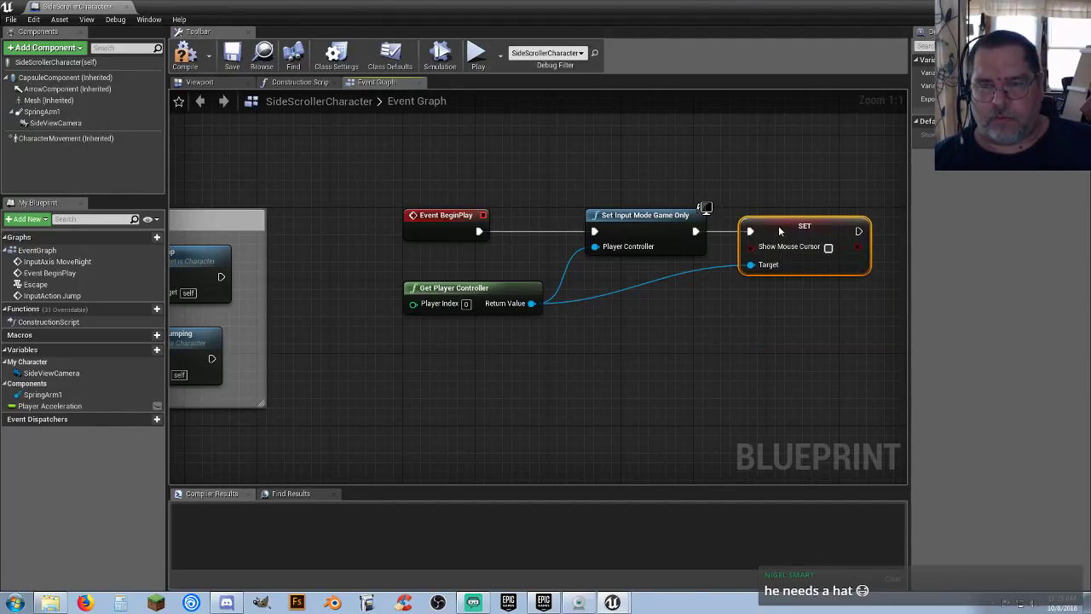
click(619, 297)
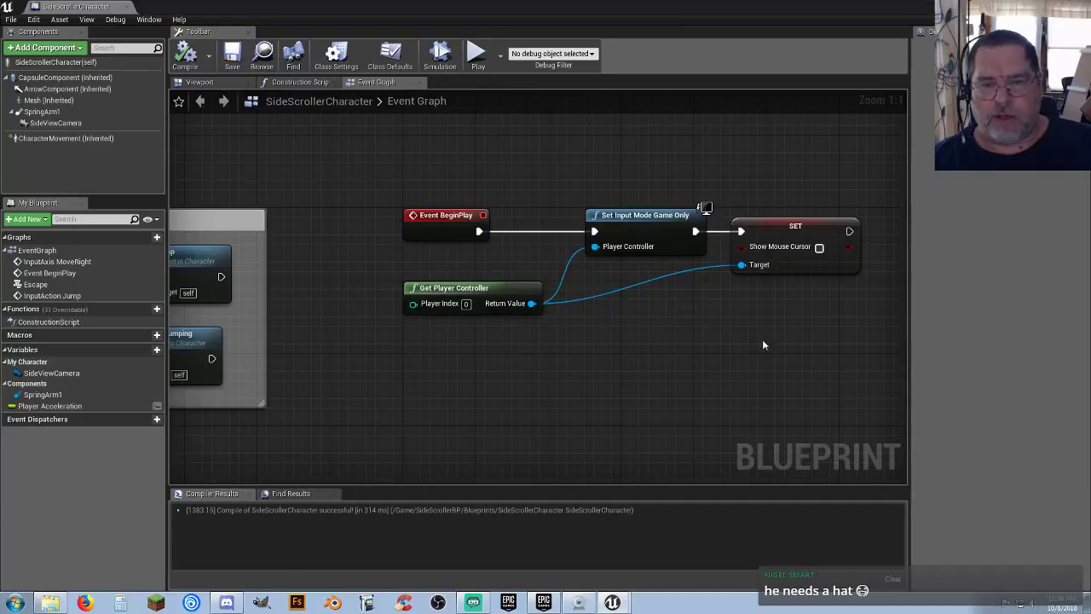
Step: Collapse the three nodes following Event BeginPlay into a function named Remove Cursor and align its call node with the event
drag(833, 355, 502, 182)
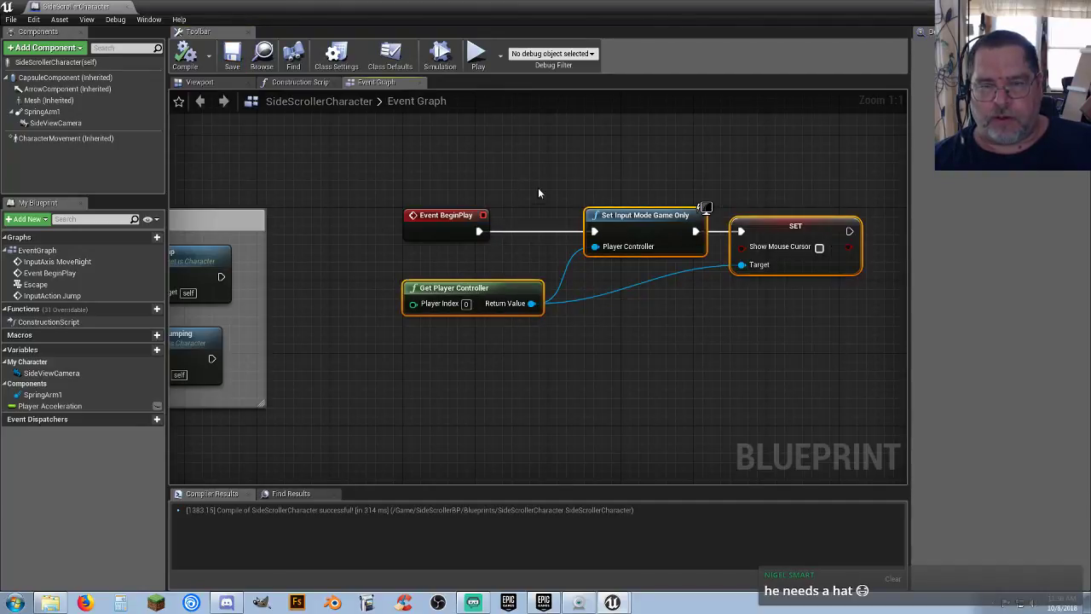
right_click(632, 214)
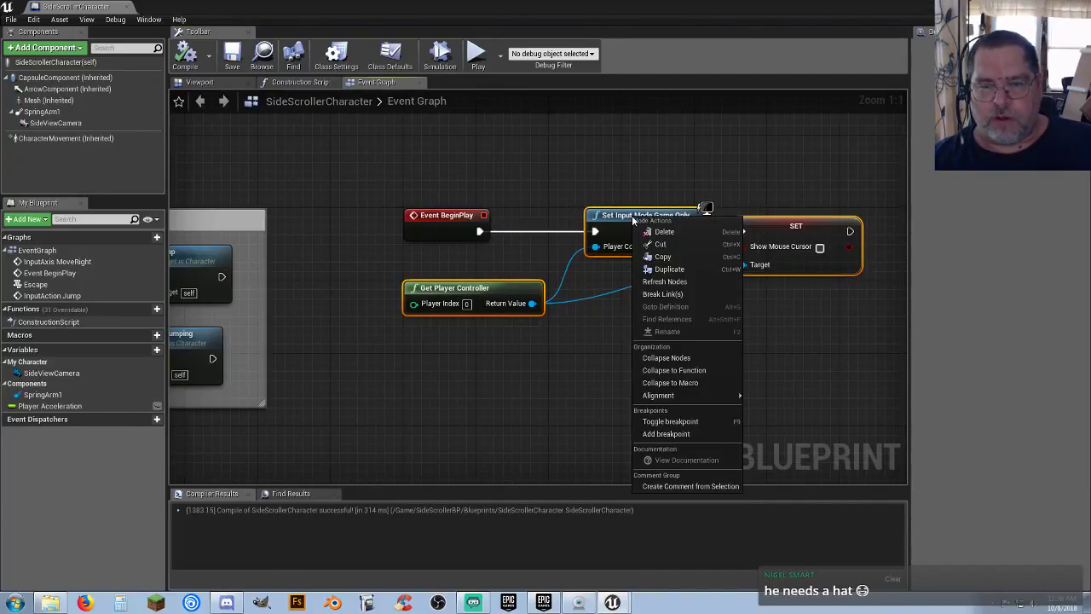
click(705, 373)
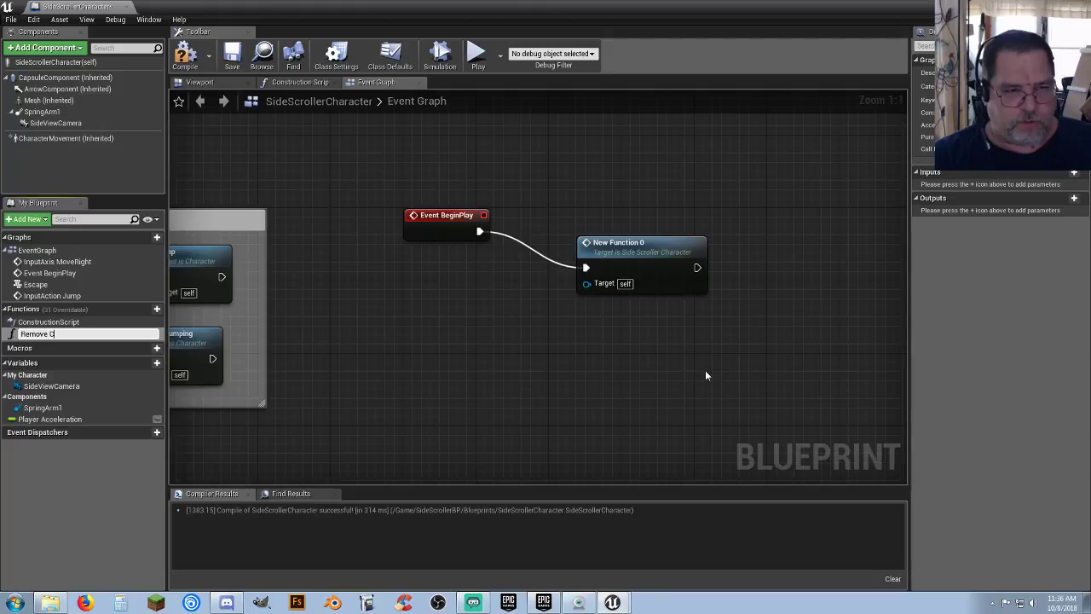
text(Remove Cursor)
key(Return)
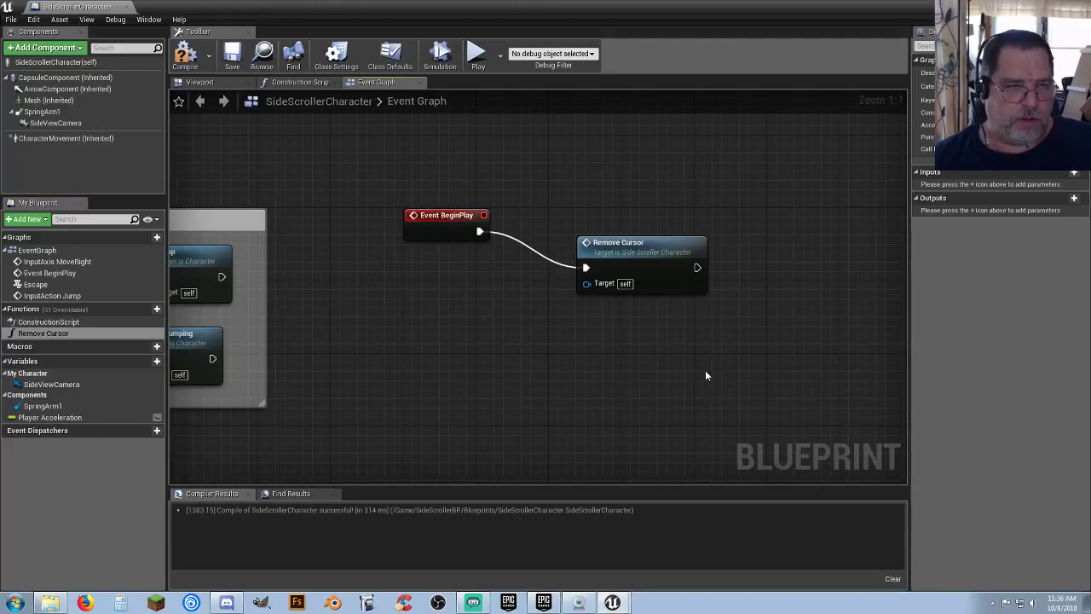
drag(602, 252, 575, 214)
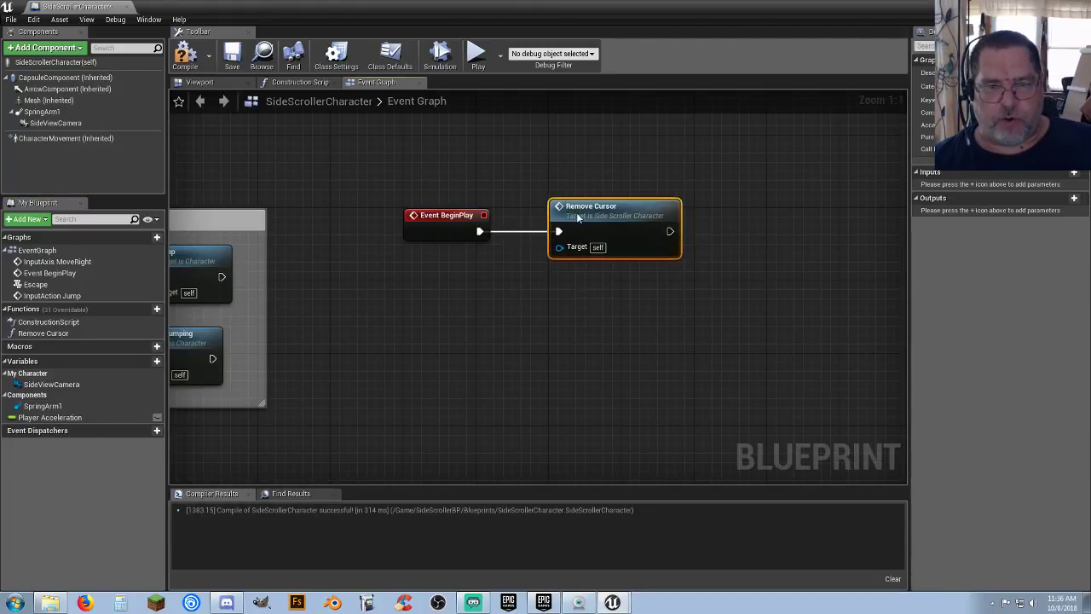
click(569, 314)
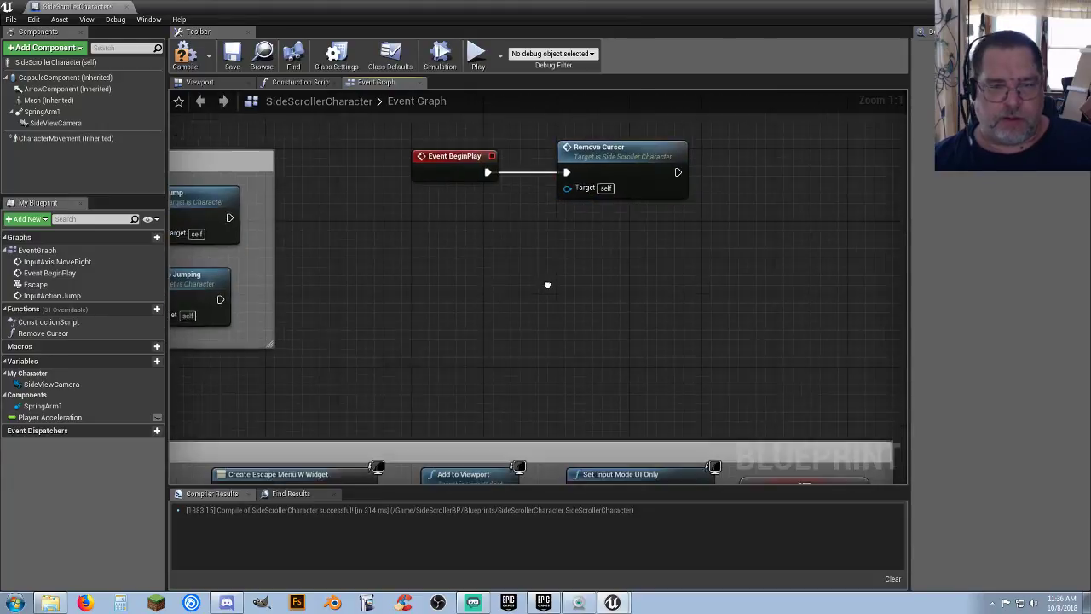
right_drag(504, 336, 429, 279)
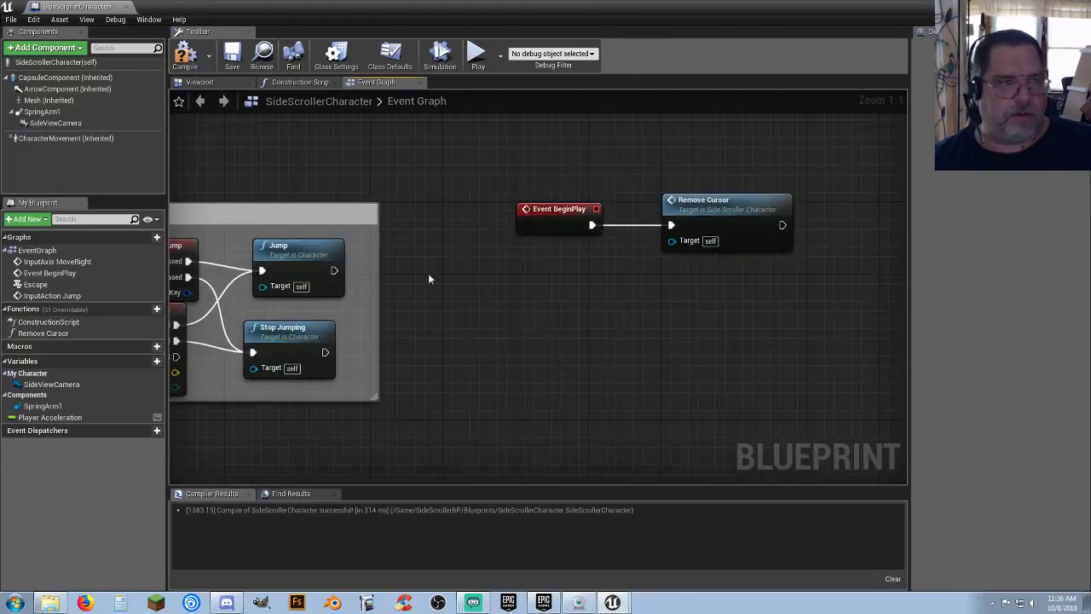
Step: Look over the character in the blueprint viewport, then open the level editor's PolygonExplorers character Attachments folder
click(198, 83)
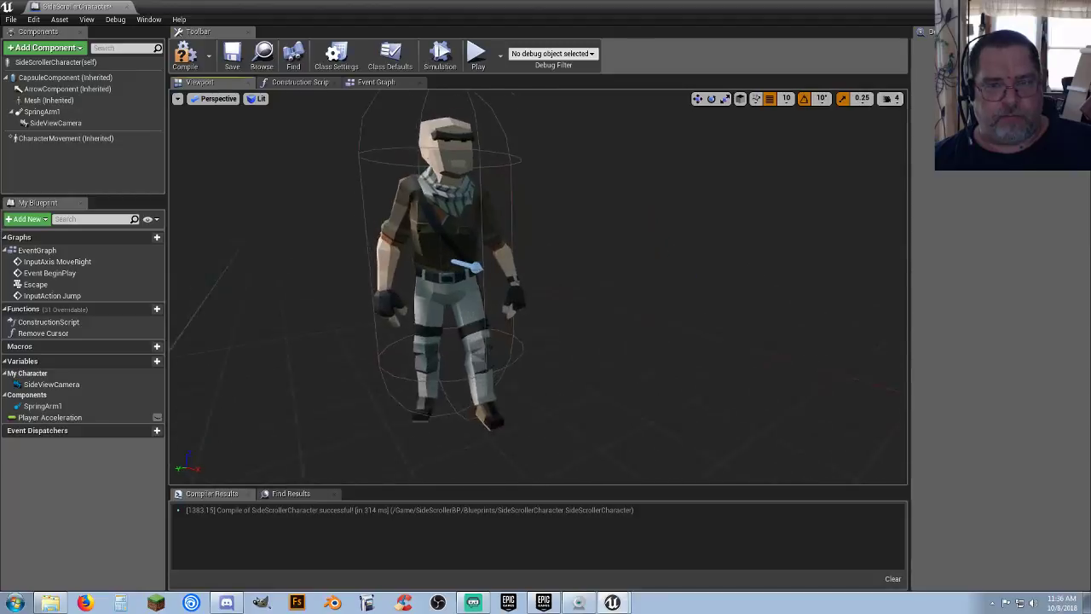
mouse_move(610, 285)
mouse_down()
mouse_move(579, 285)
mouse_move(580, 256)
mouse_move(610, 285)
mouse_up()
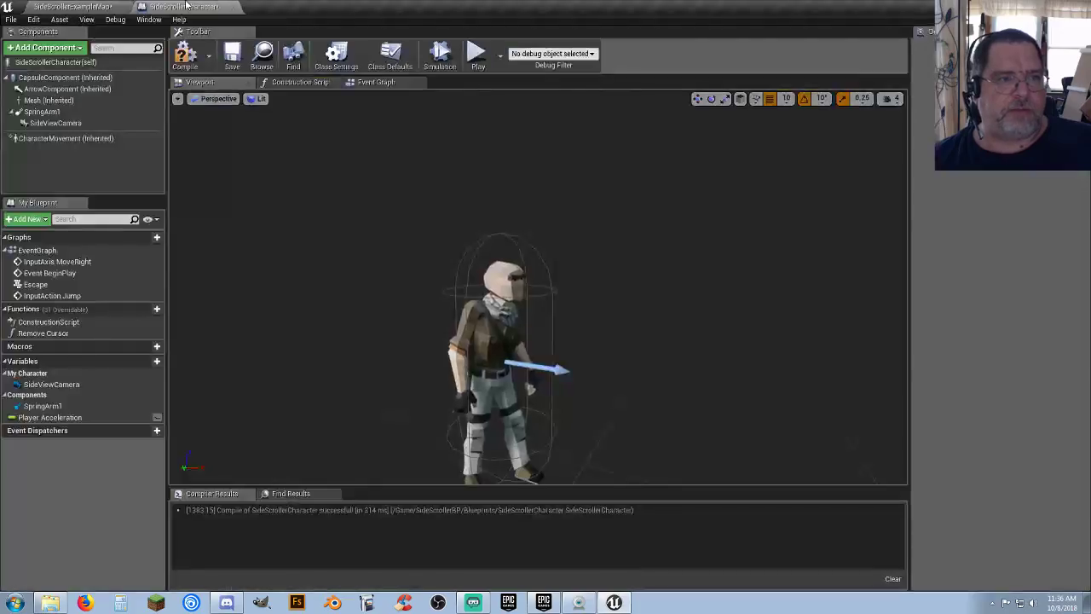
click(85, 7)
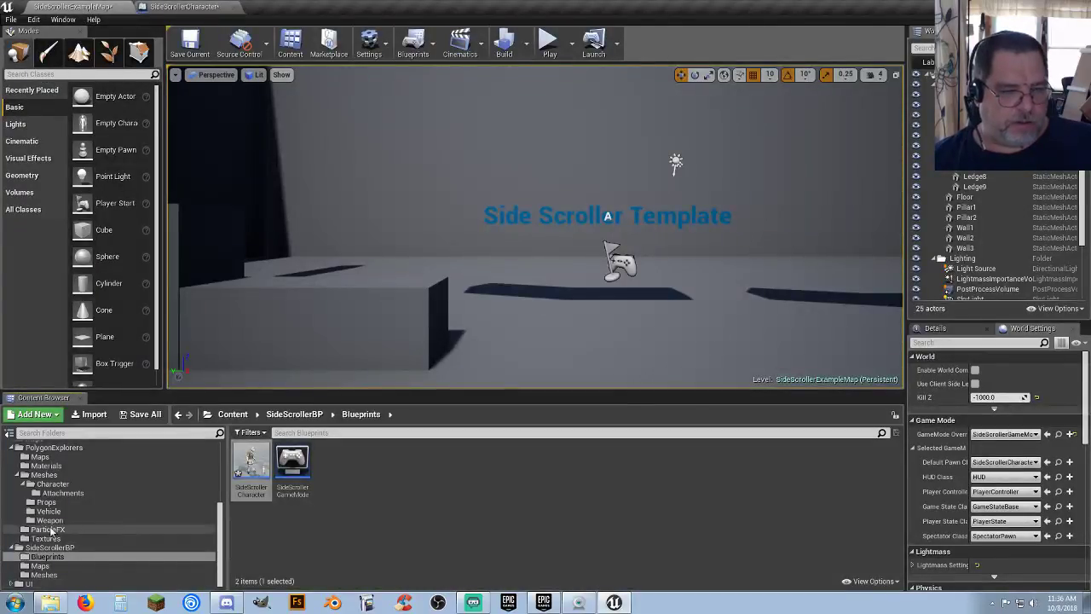
scroll(60, 539, up, 2)
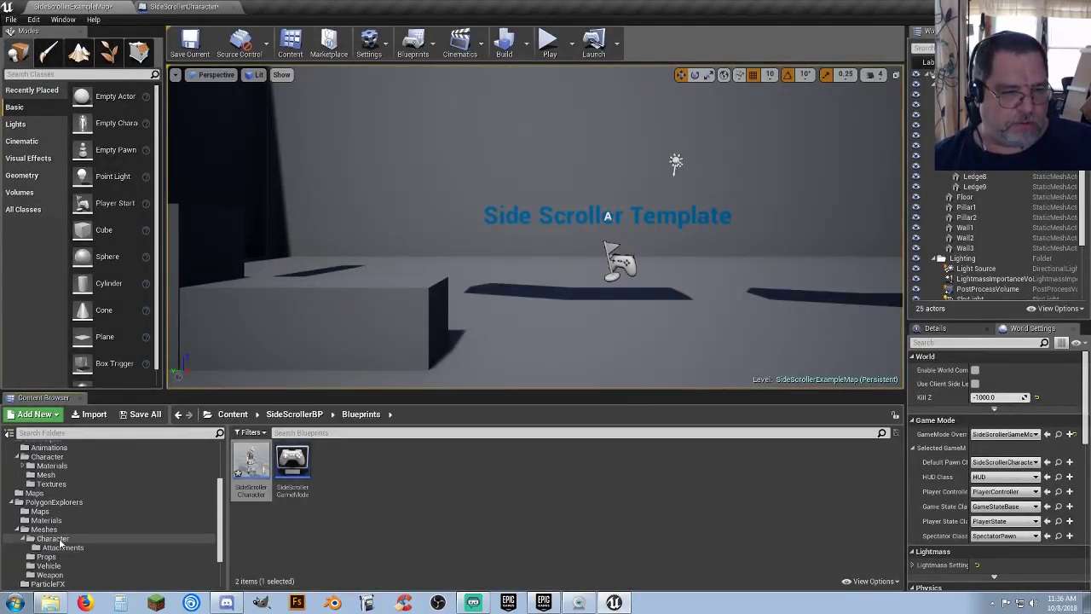
click(62, 529)
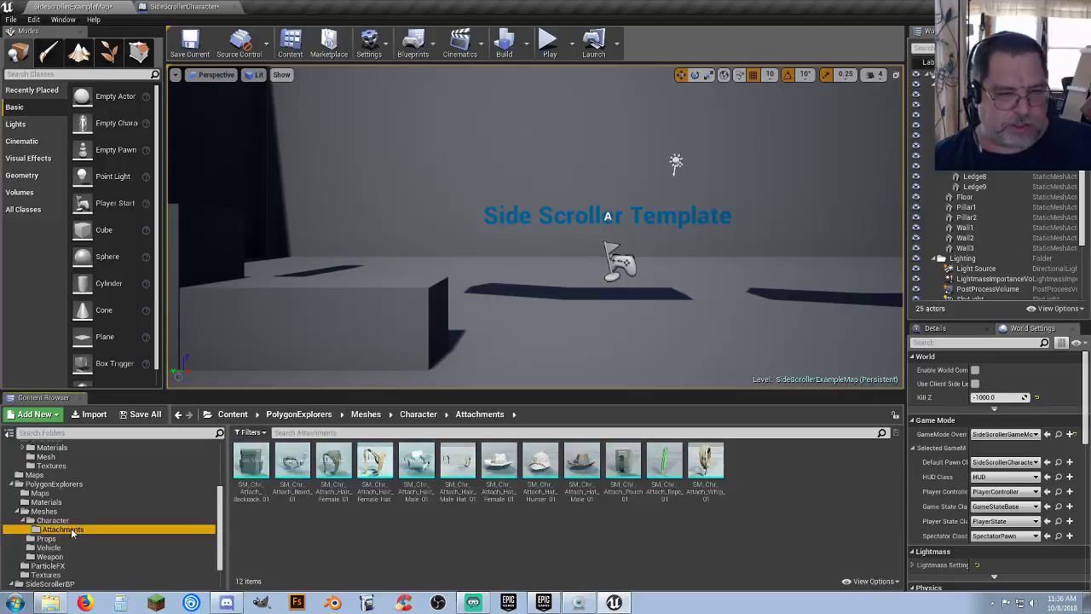
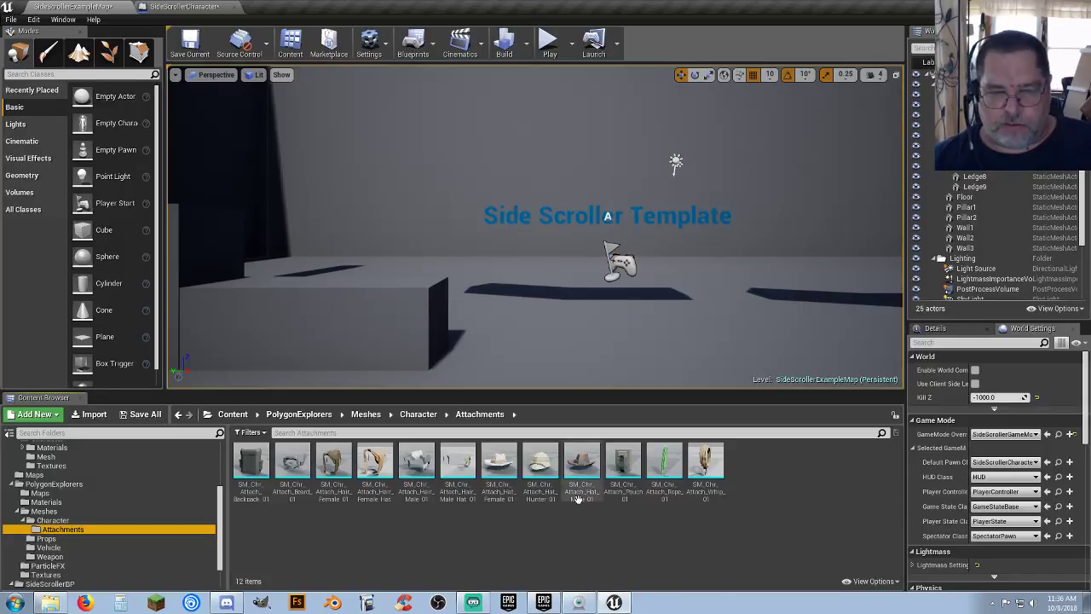
Step: Select the SM_Chr_Attach_Hat_Male_01 asset and add it as a Static Mesh component under SideScrollerCharacter's Mesh
click(579, 520)
click(573, 535)
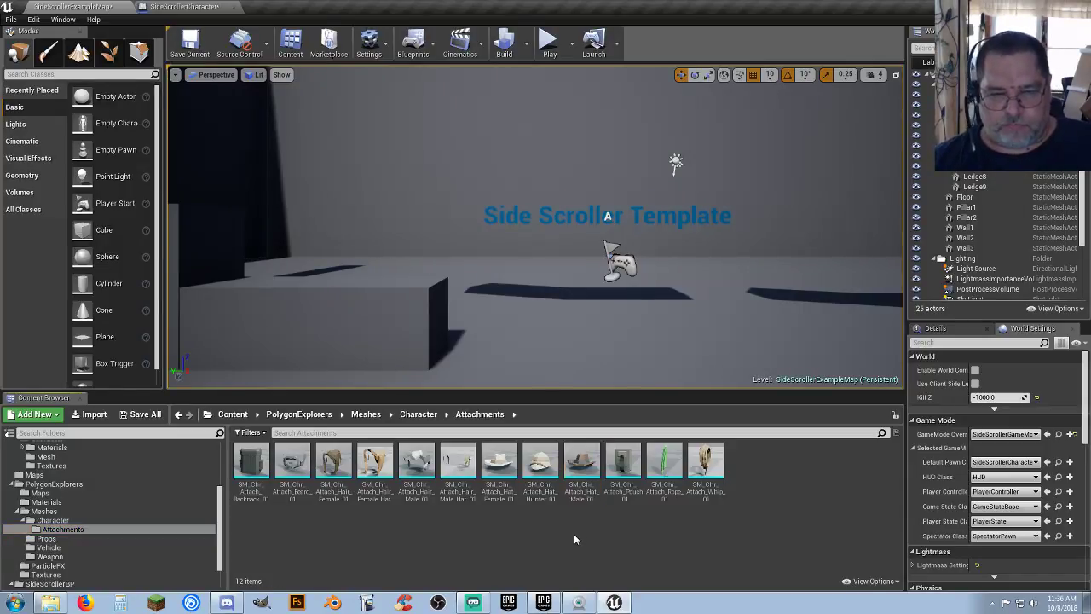
click(186, 7)
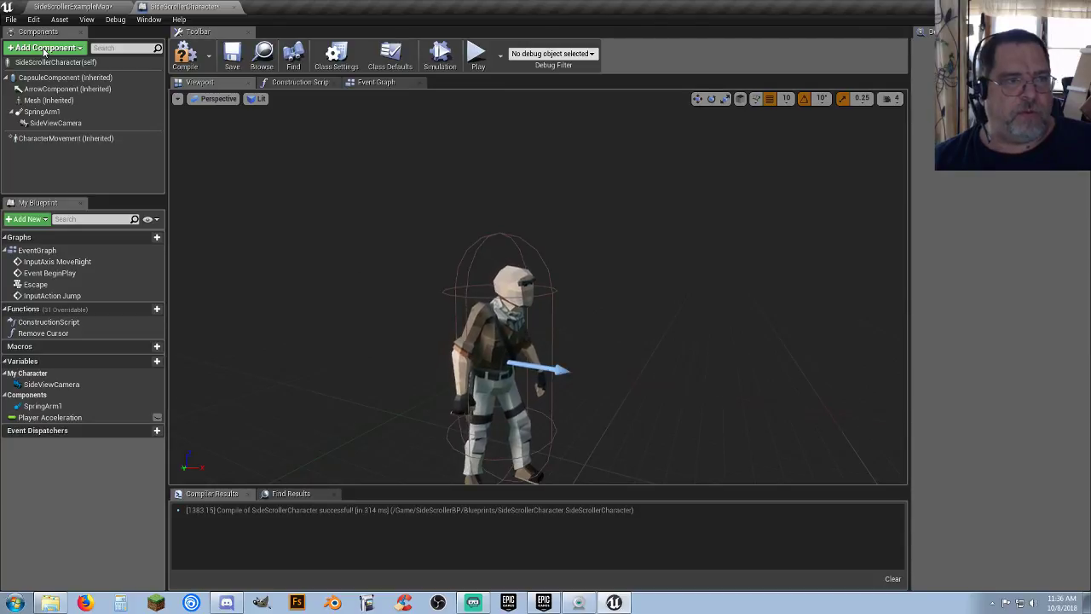
click(76, 8)
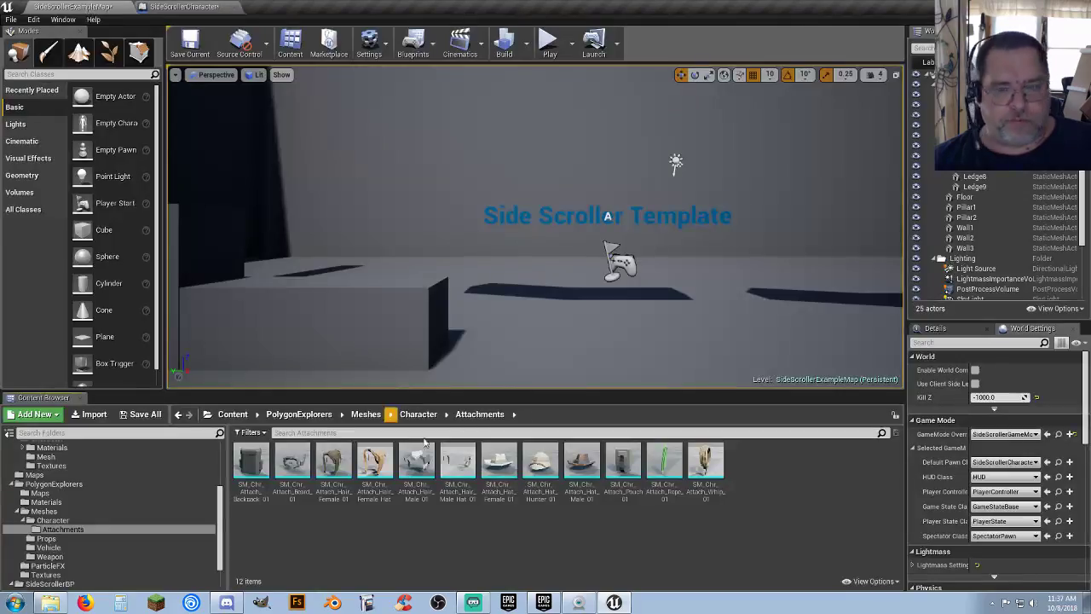
click(578, 496)
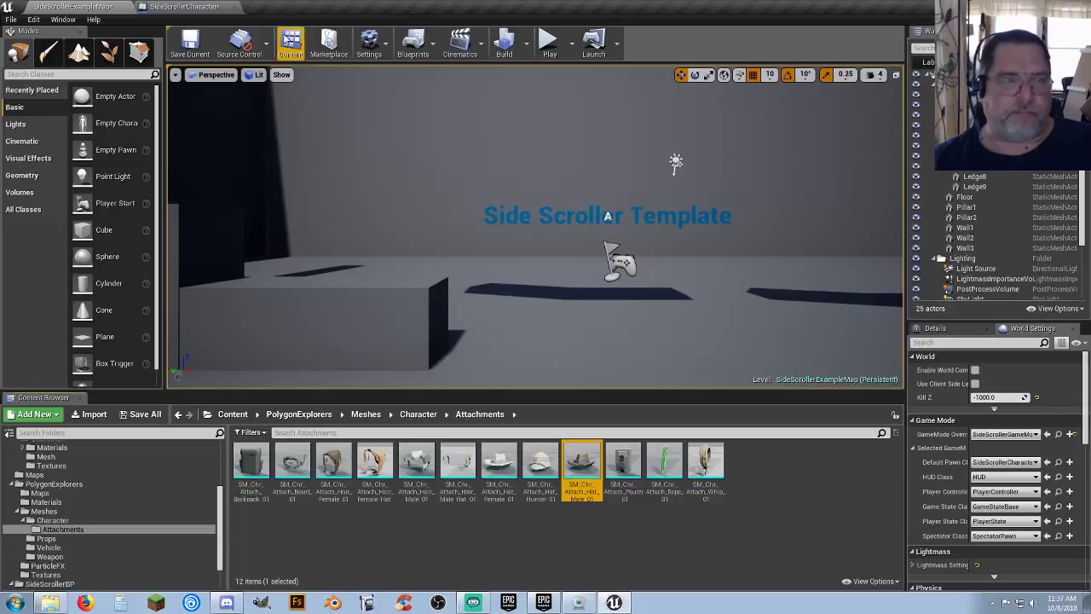
click(183, 7)
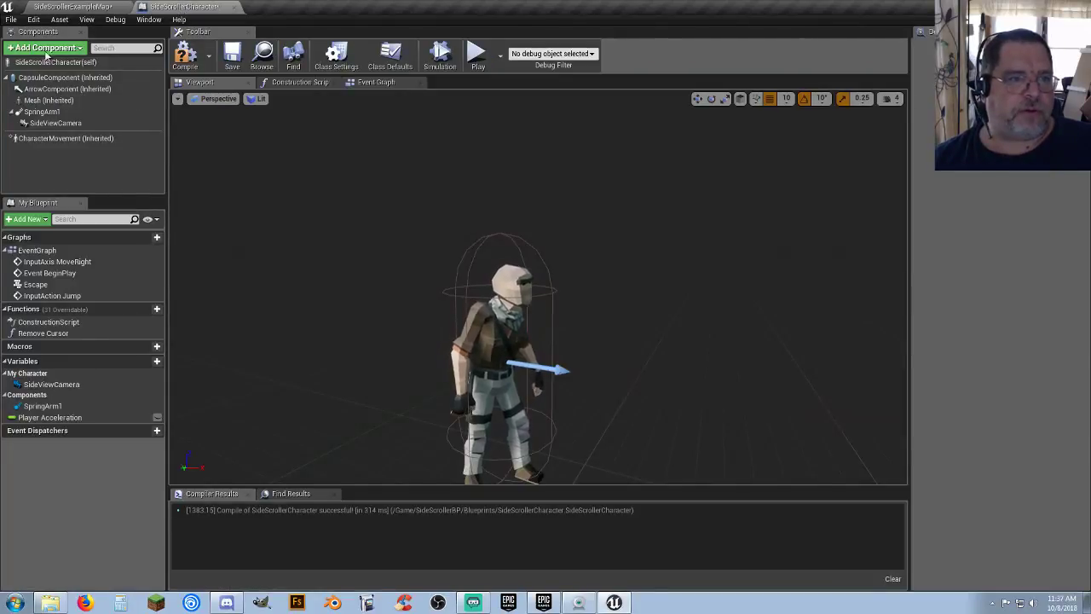
click(46, 100)
click(66, 50)
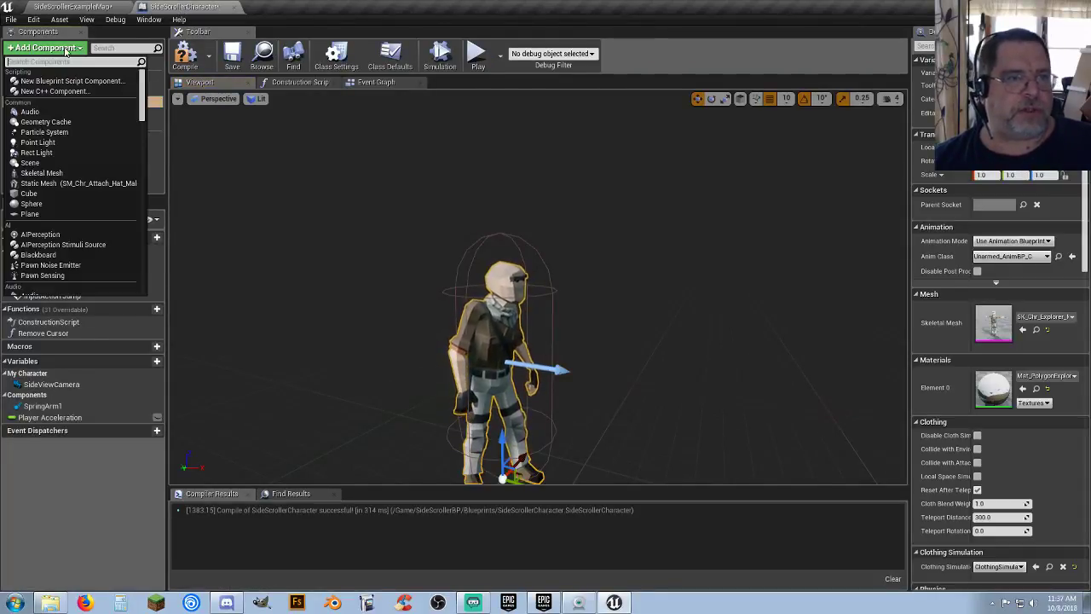
click(52, 184)
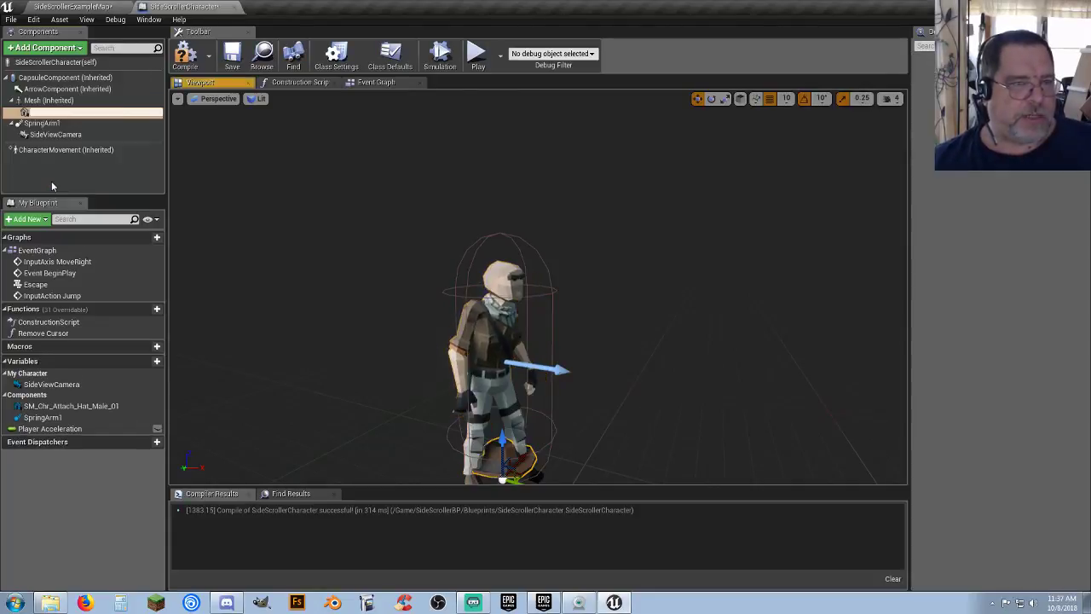
Step: Attach the SM_Chr_Attach_Hat_Male_01 component to the head bone as its parent socket
right_drag(344, 279, 349, 323)
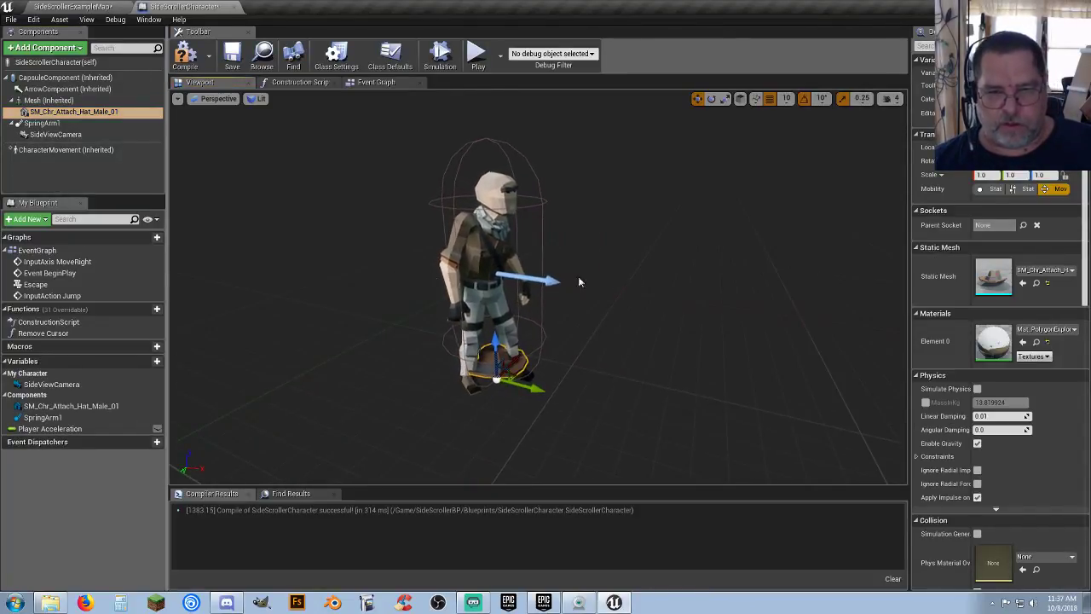
click(1022, 225)
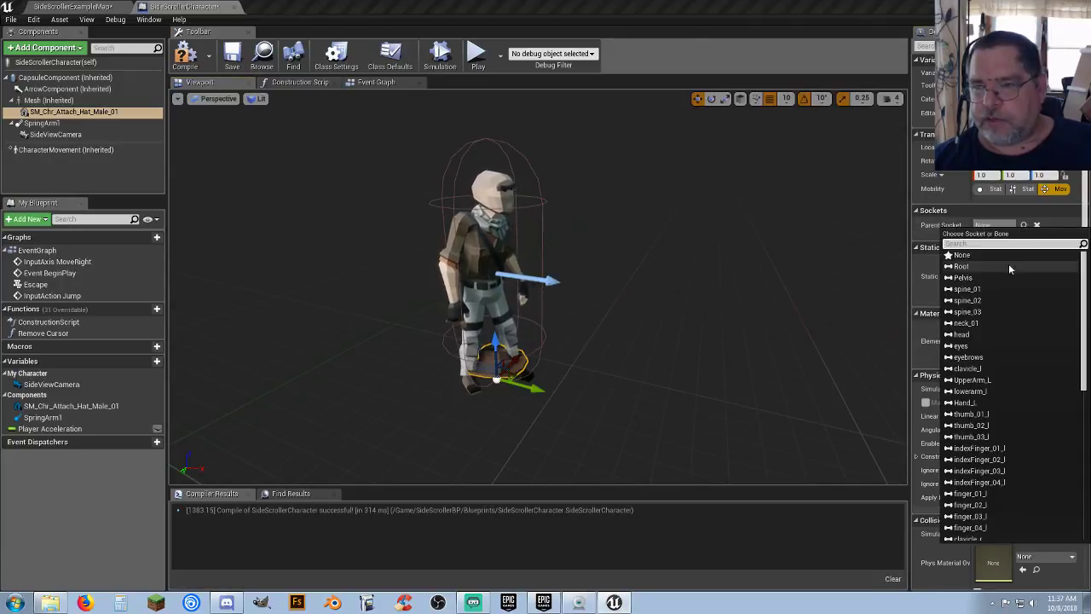
click(980, 336)
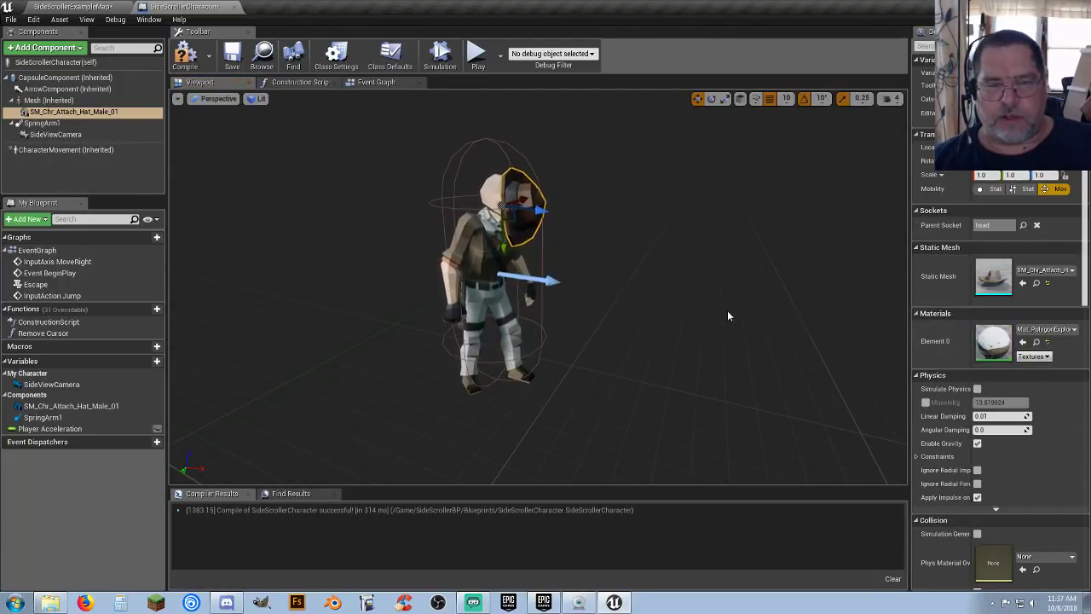
Step: Rotate the hat upright so it sits level on the character's head, and compile and save the blueprint
right_drag(726, 316, 633, 296)
key(d)
key(w)
key(s)
key(s)
key(w)
click(712, 102)
drag(588, 258, 547, 300)
mouse_move(696, 364)
right_down()
mouse_move(672, 372)
mouse_move(704, 368)
mouse_move(663, 373)
mouse_move(694, 364)
right_up()
click(185, 55)
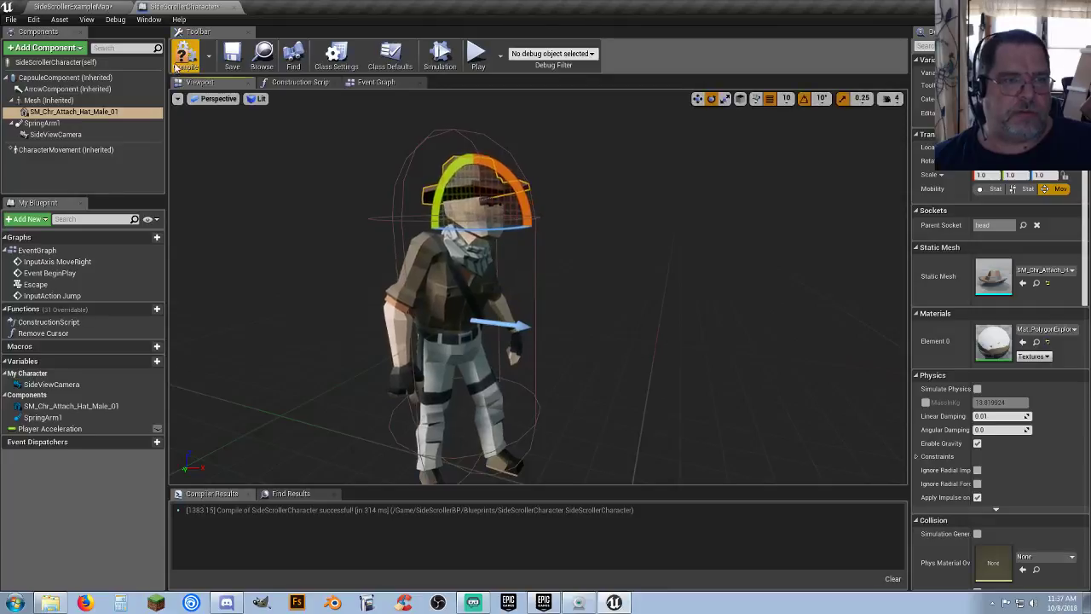
click(230, 55)
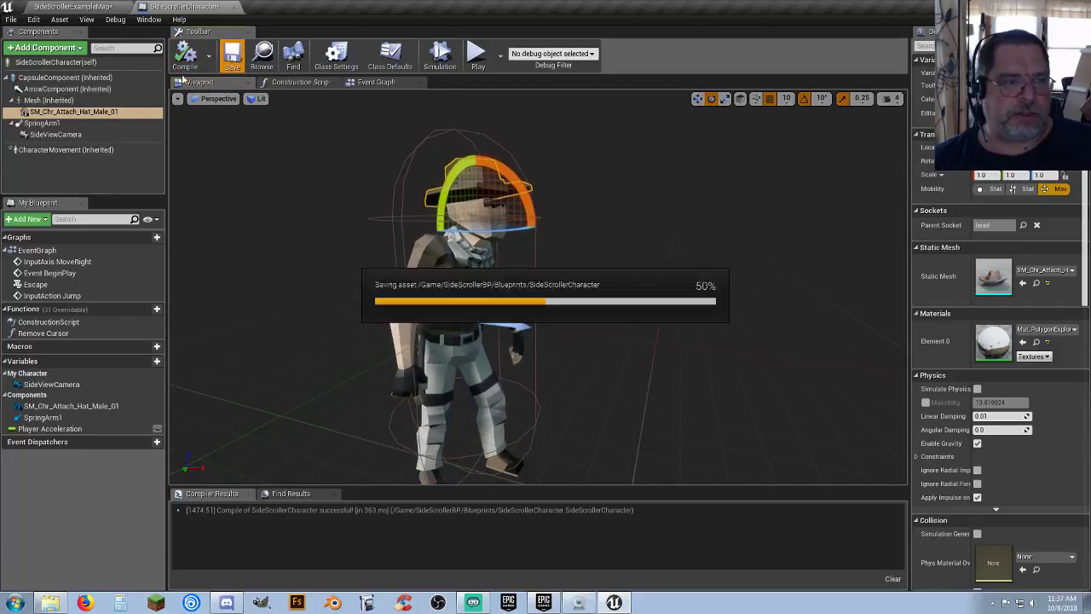
Step: Rename the SM_Chr_Attach_Hat_Male_01 component as Hat and clear the selection
click(82, 113)
click(83, 114)
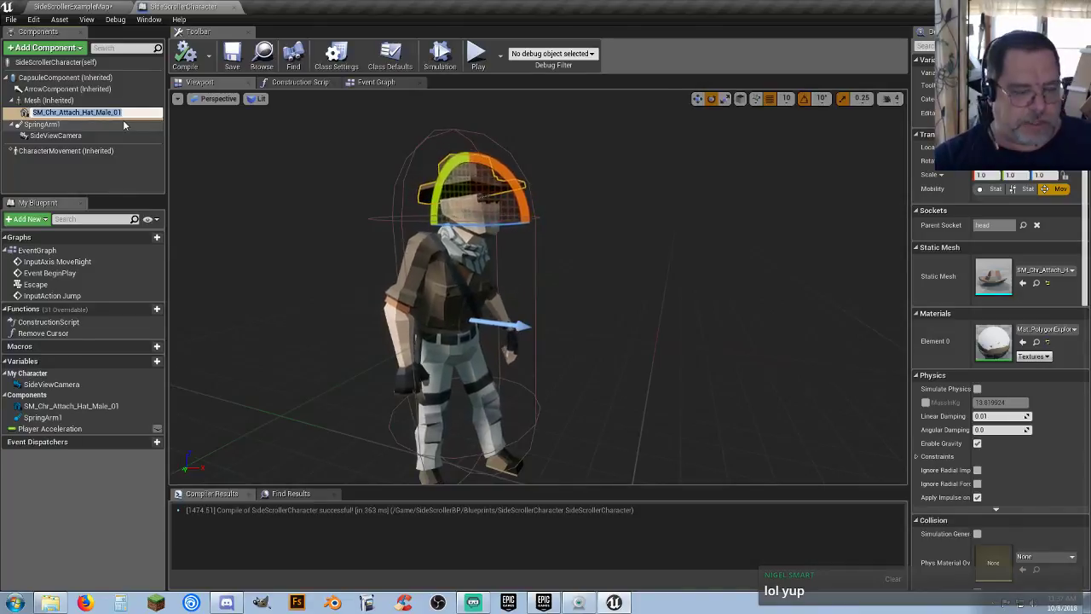
text(Hat)
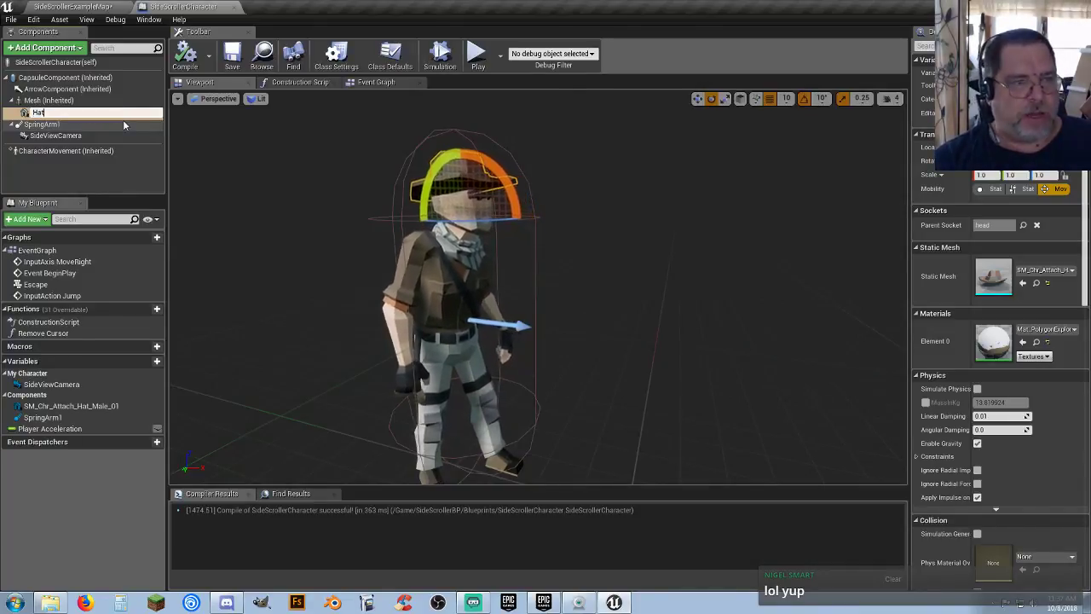
key(Return)
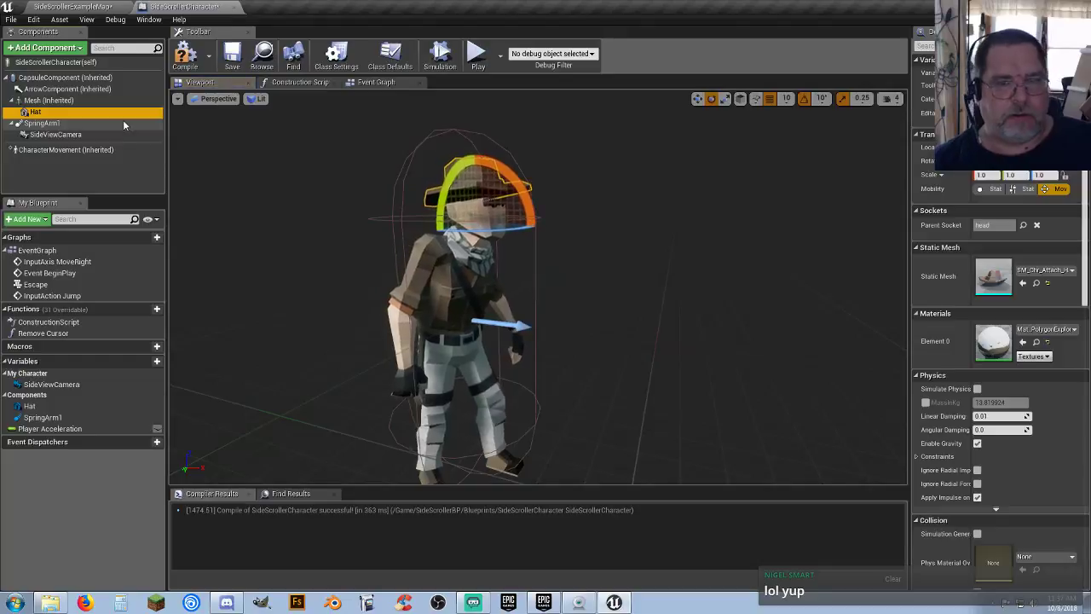
click(114, 181)
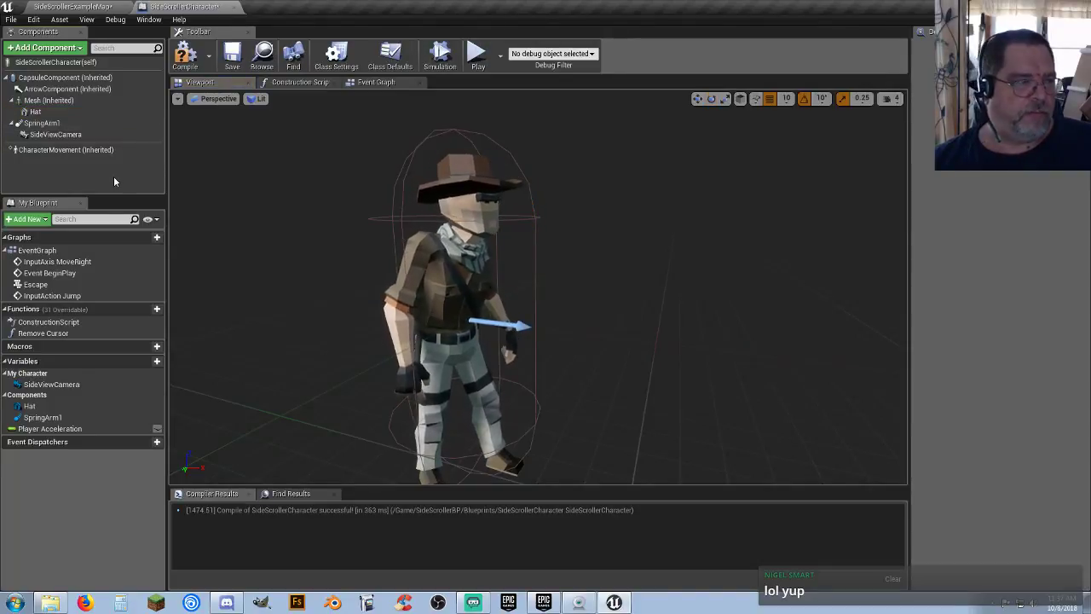
Step: Inspect the hat's fit on the character, and compile, save and close the SideScrollerCharacter blueprint
scroll(503, 298, down, 3)
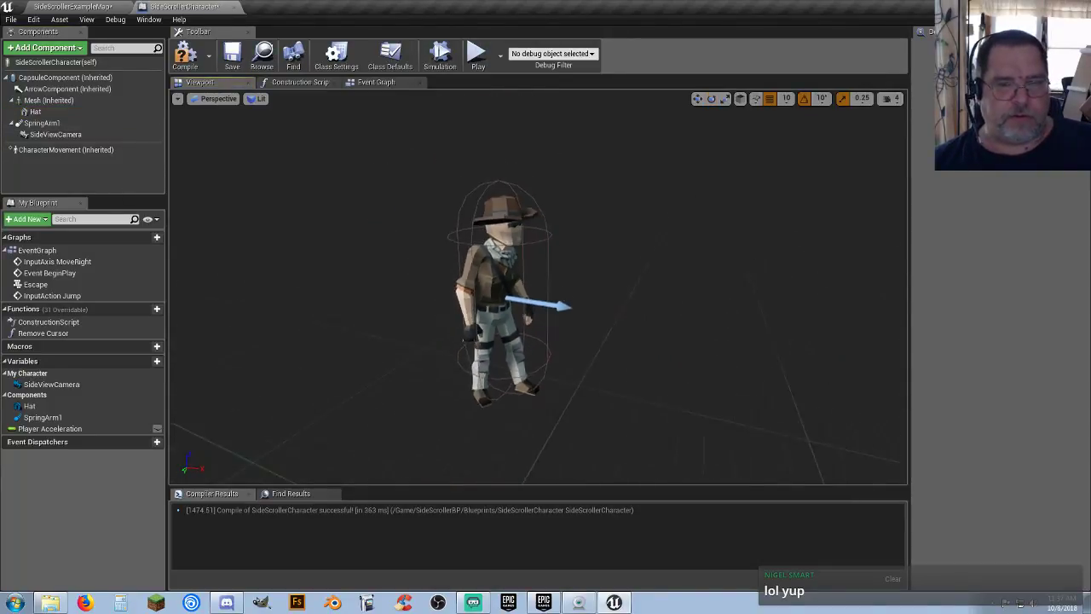
scroll(542, 295, up, 4)
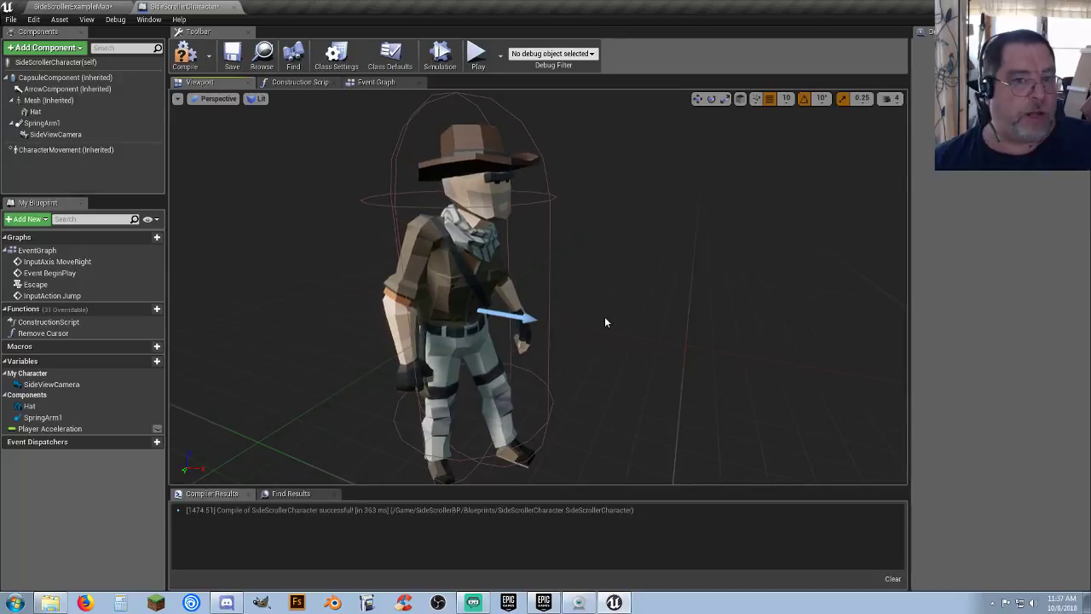
mouse_move(605, 318)
right_down()
mouse_move(607, 329)
mouse_move(599, 323)
right_up()
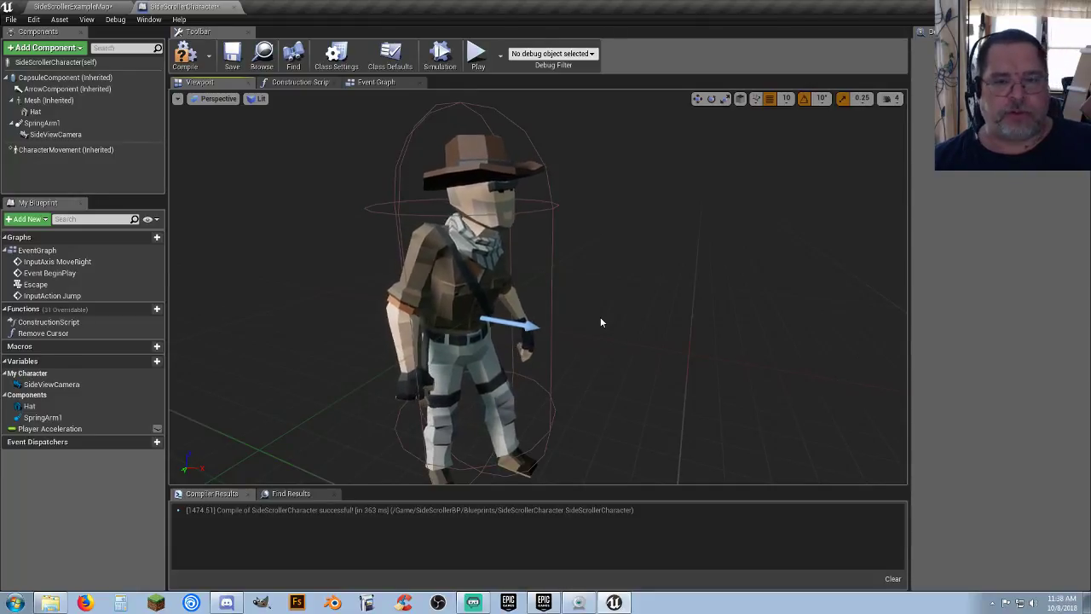
right_drag(600, 322, 600, 323)
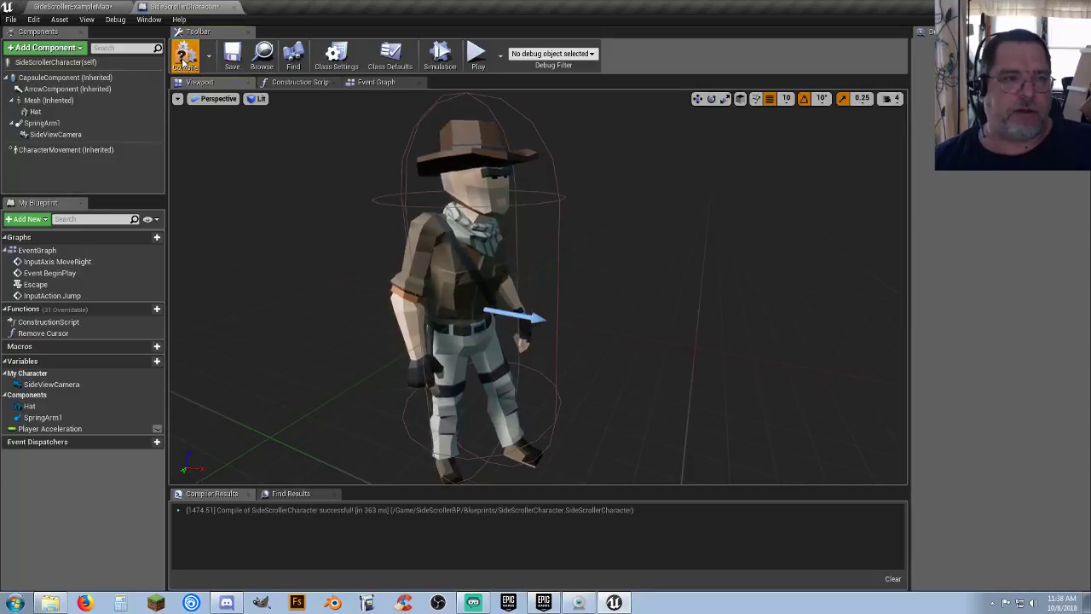
click(185, 56)
click(231, 58)
click(237, 7)
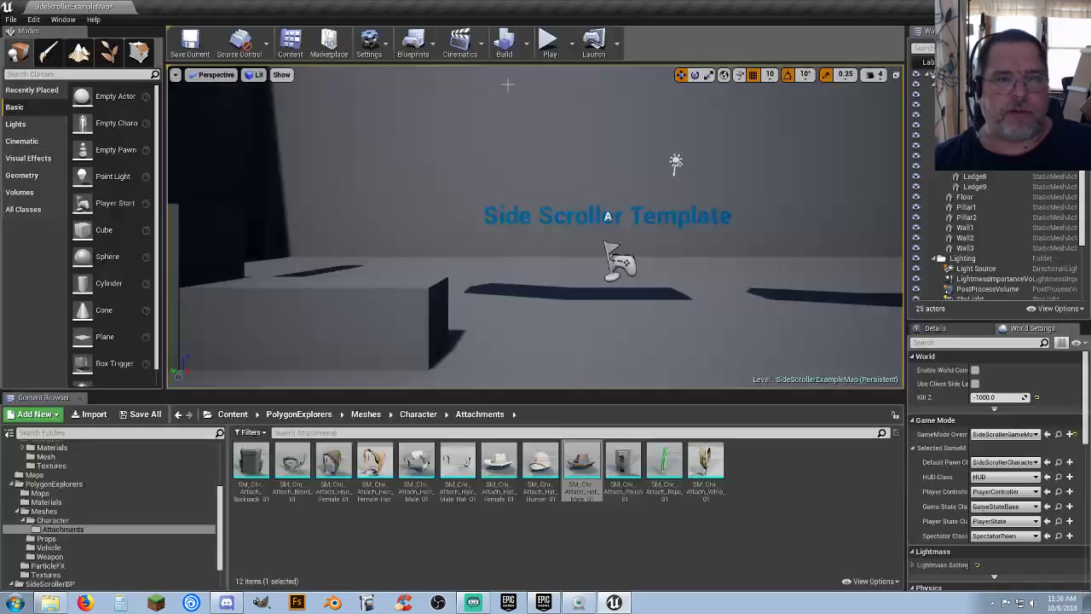
Step: Play the level, running and jumping the character in both directions to check the hat in motion, and end the play session
click(549, 43)
key(d)
key(space)
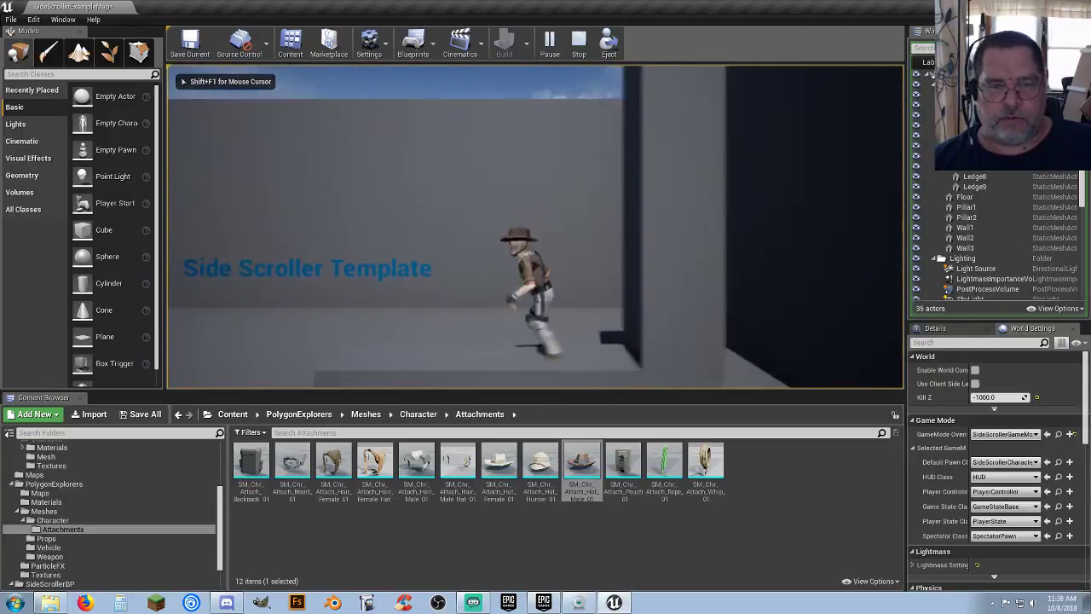
key(a)
key(space)
key(space)
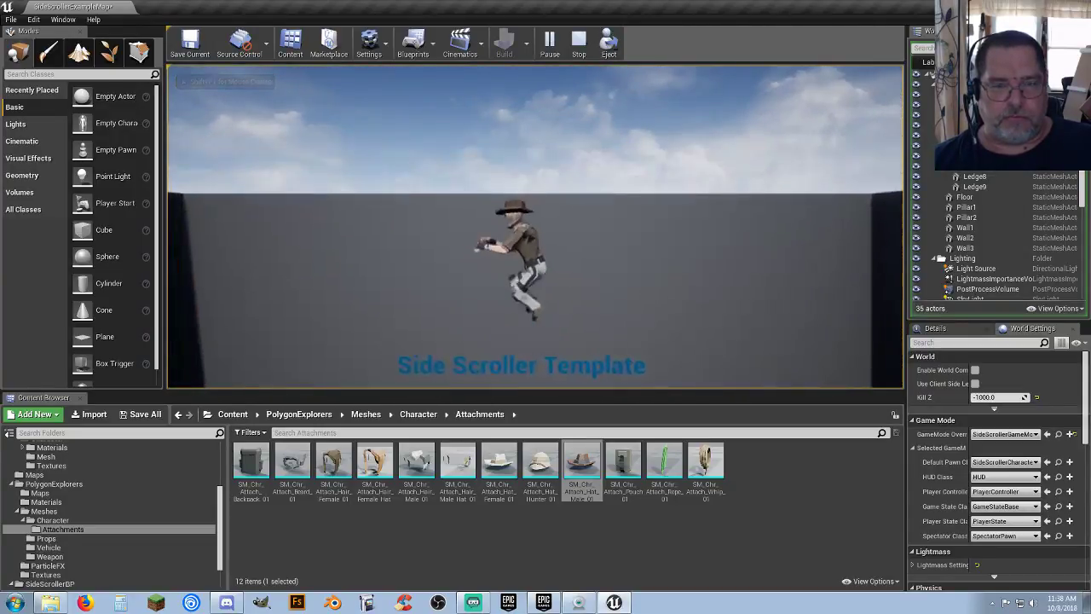
key(a)
key(space)
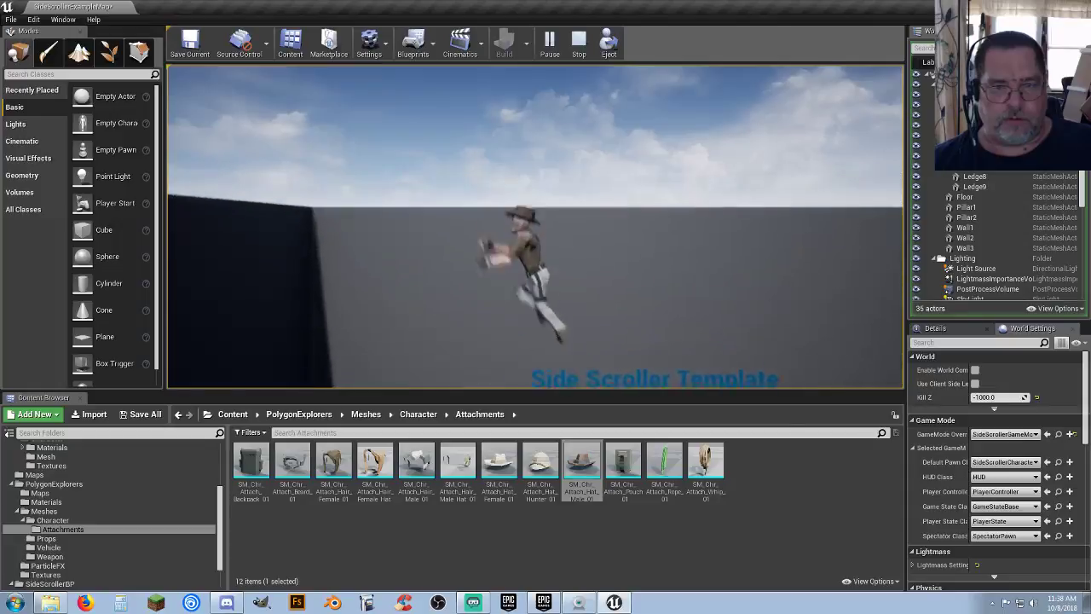
key(d)
key(space)
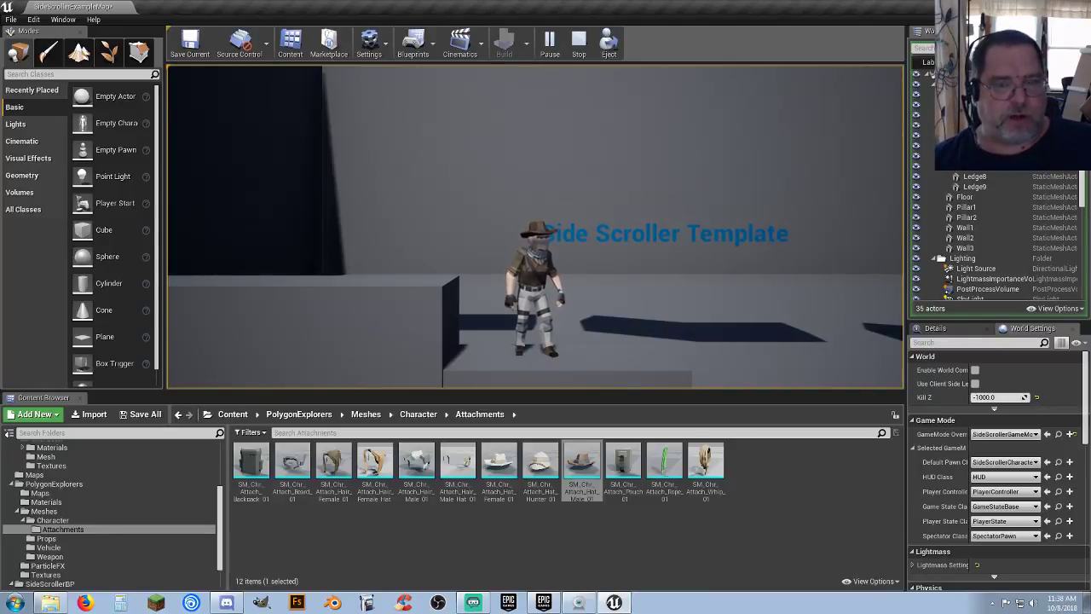
key(a)
key(space)
key(d)
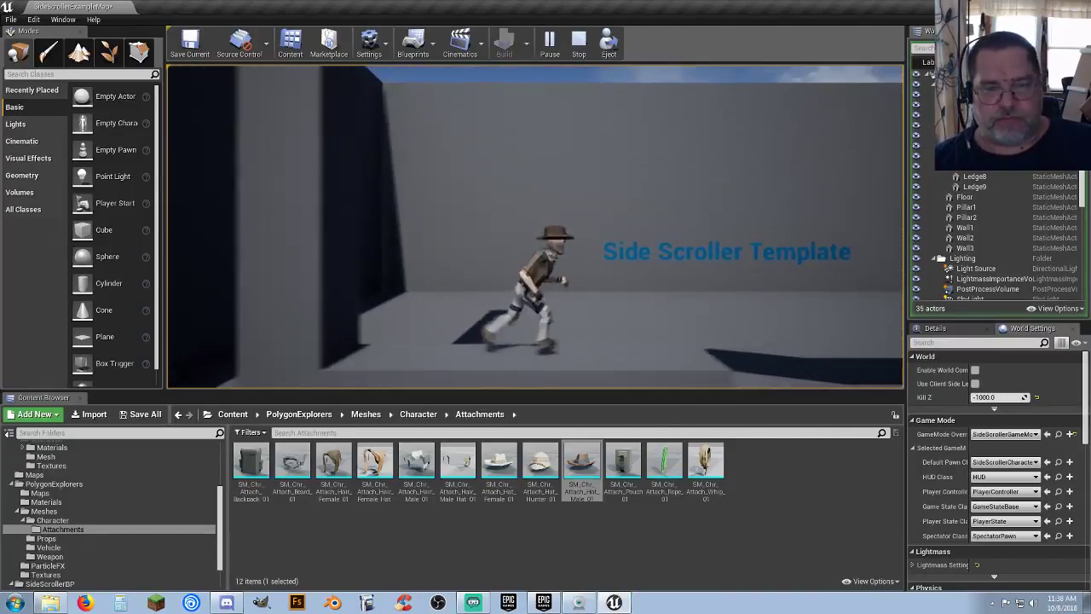
key(space)
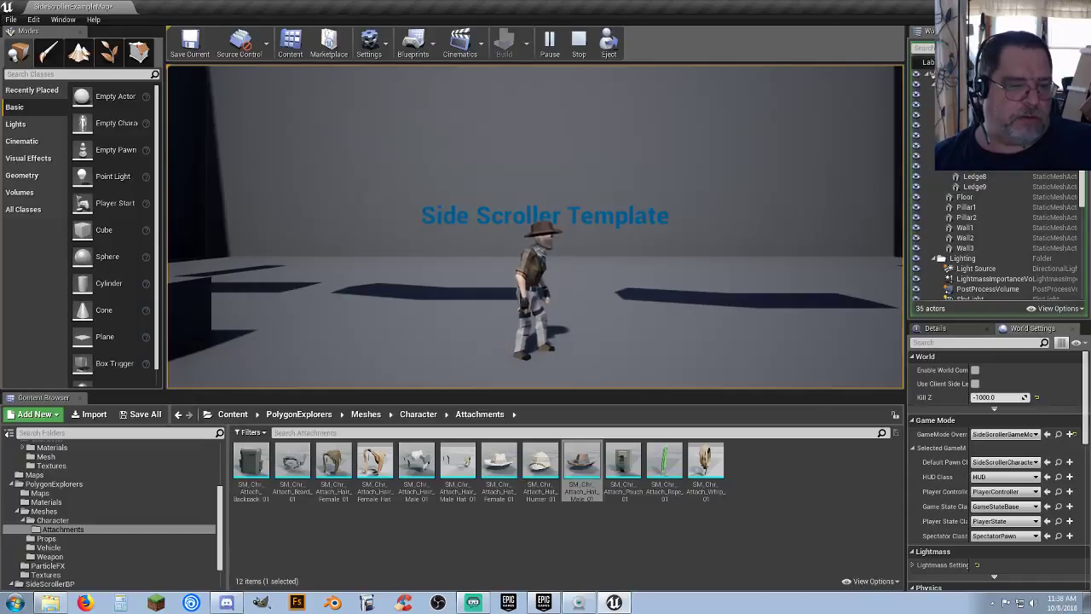
key(a)
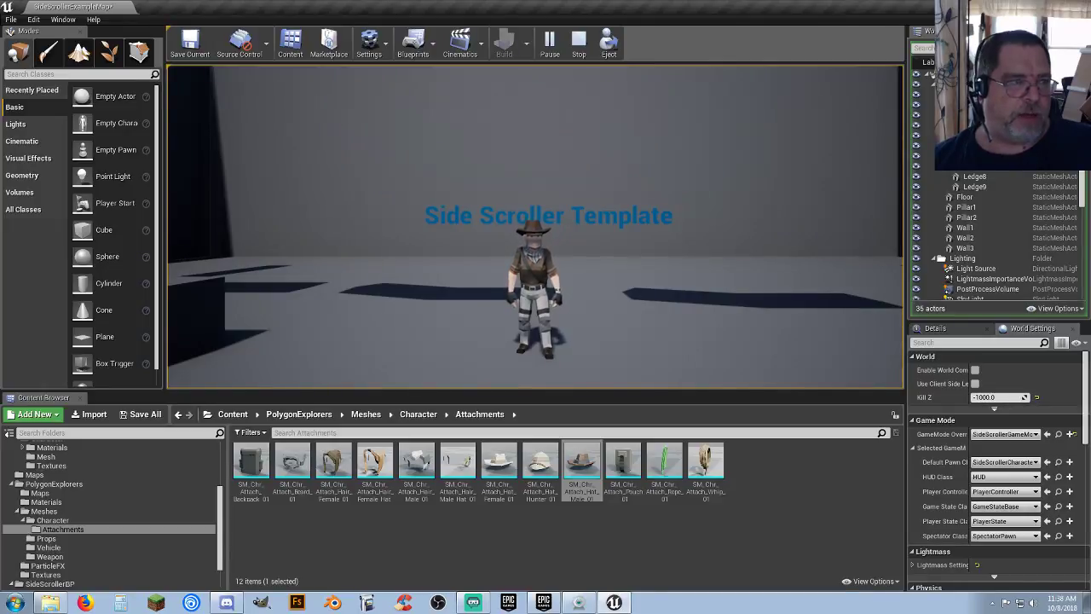
key(d)
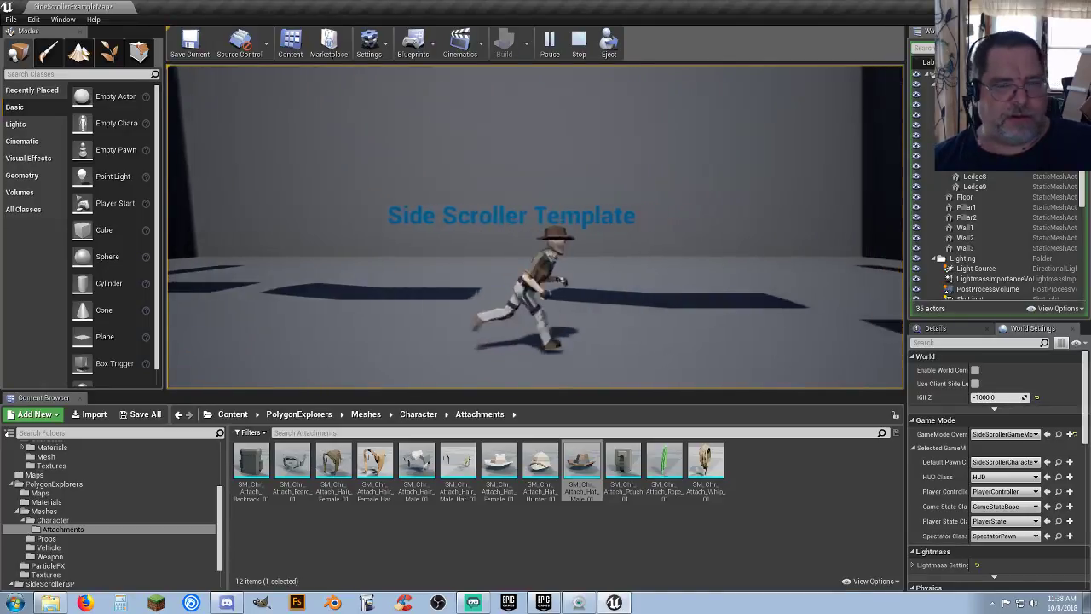
key(space)
key(a)
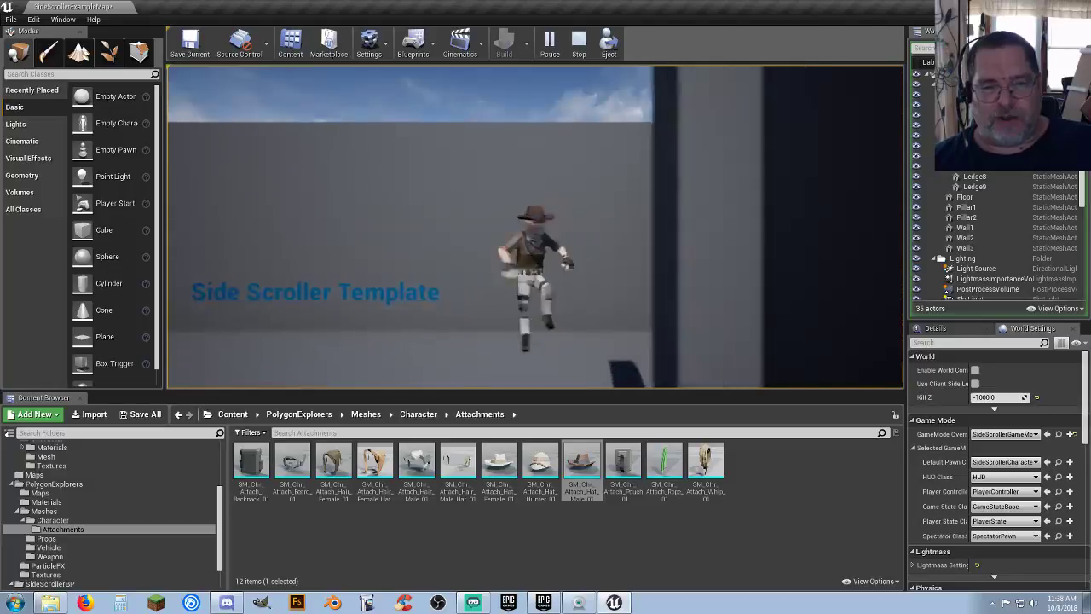
key(space)
key(a)
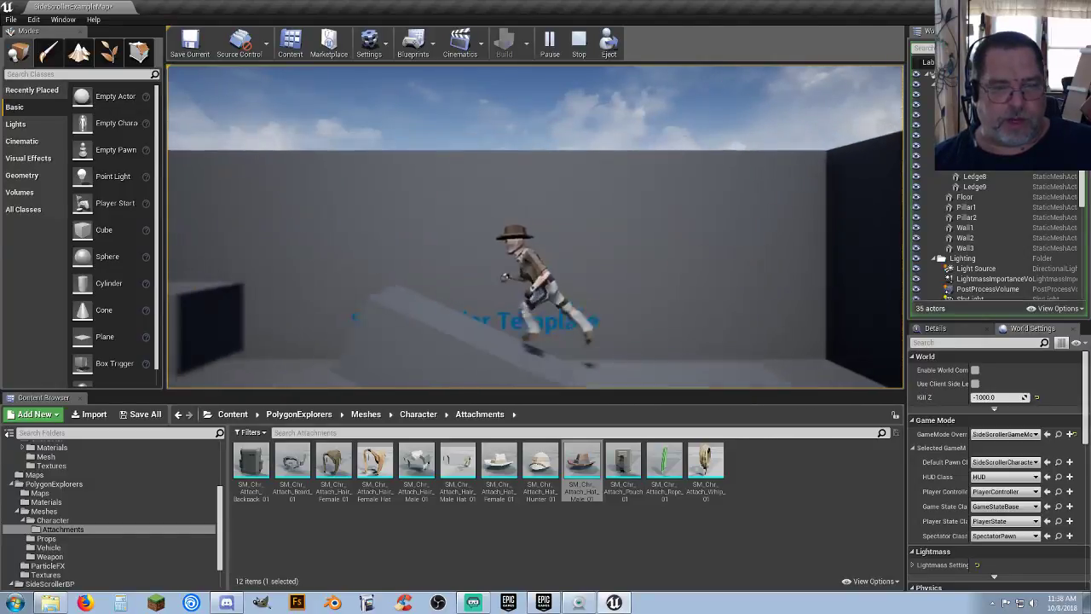
key(space)
key(a)
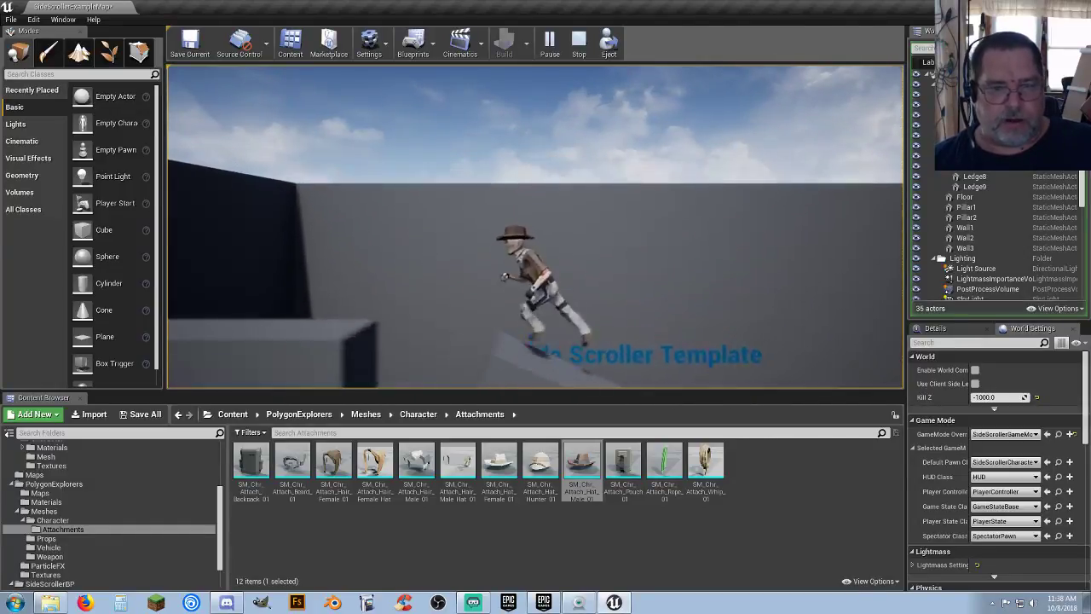
key(space)
key(d)
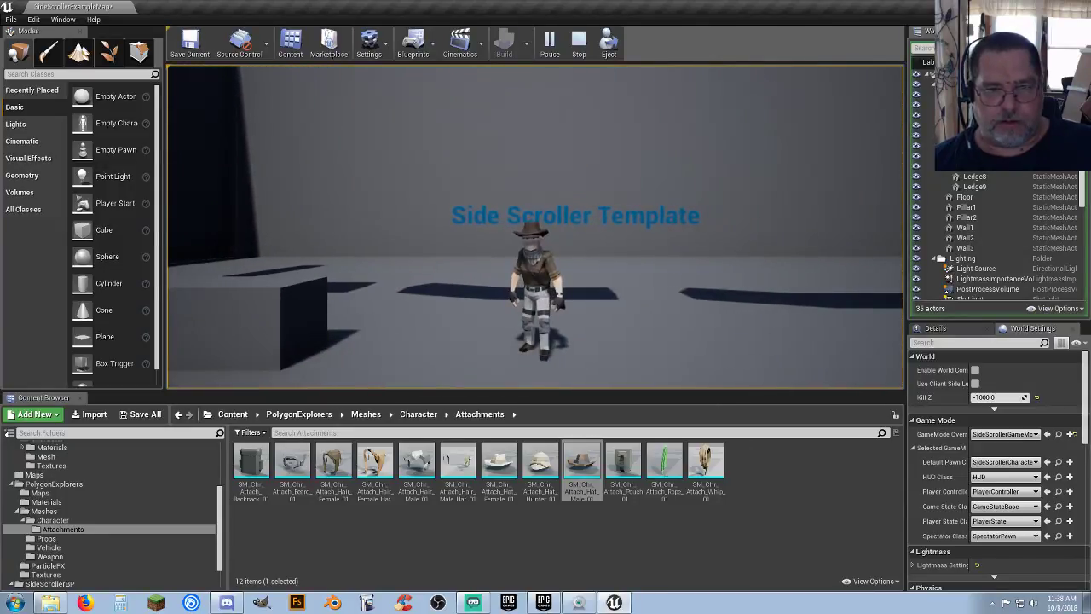
key(d)
key(d)
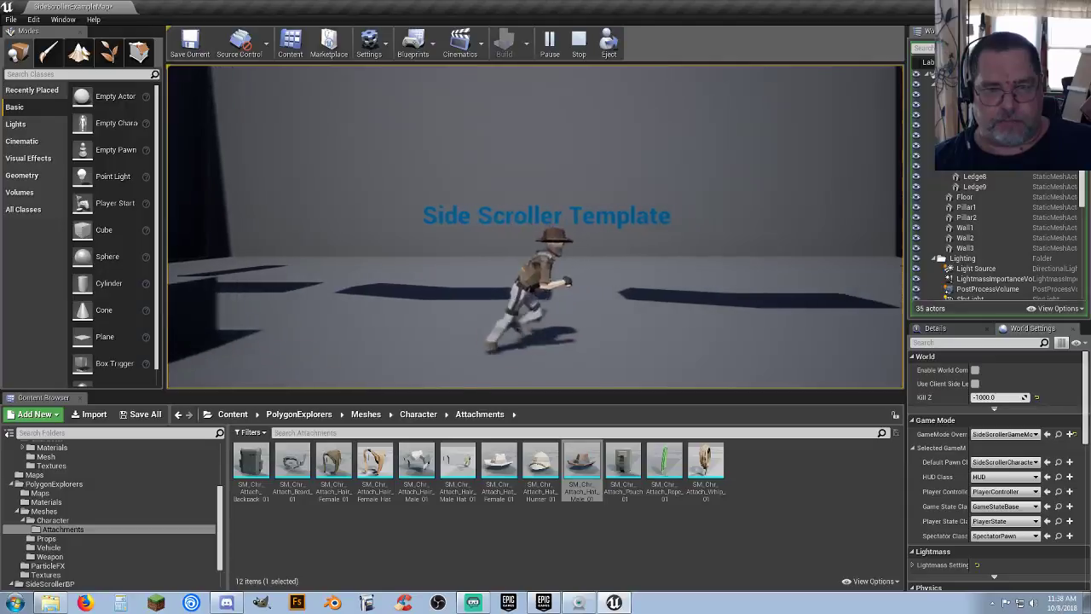
key(space)
key(d)
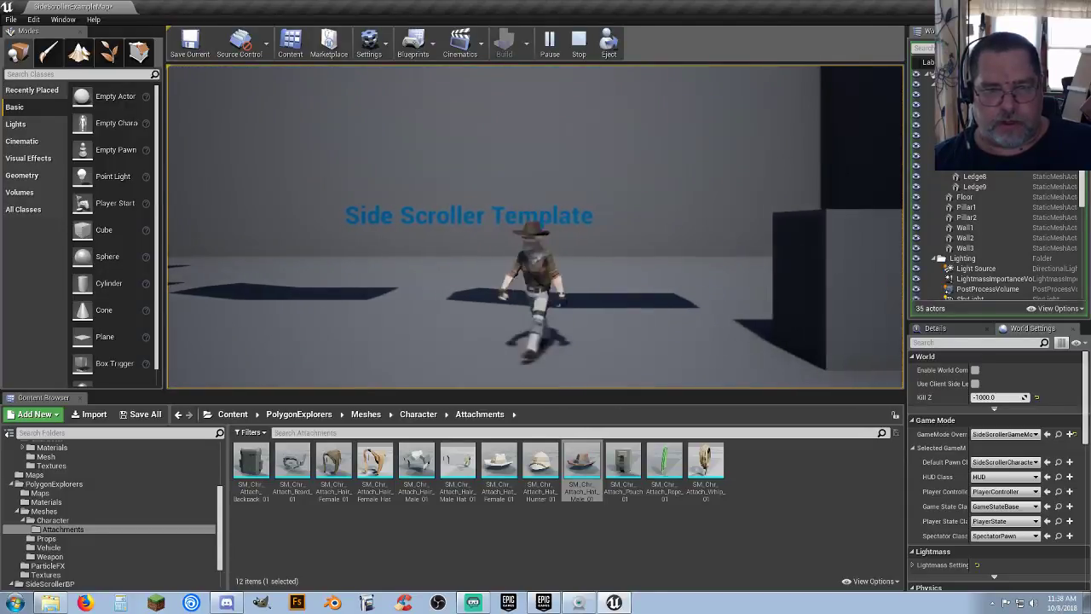
key(Escape)
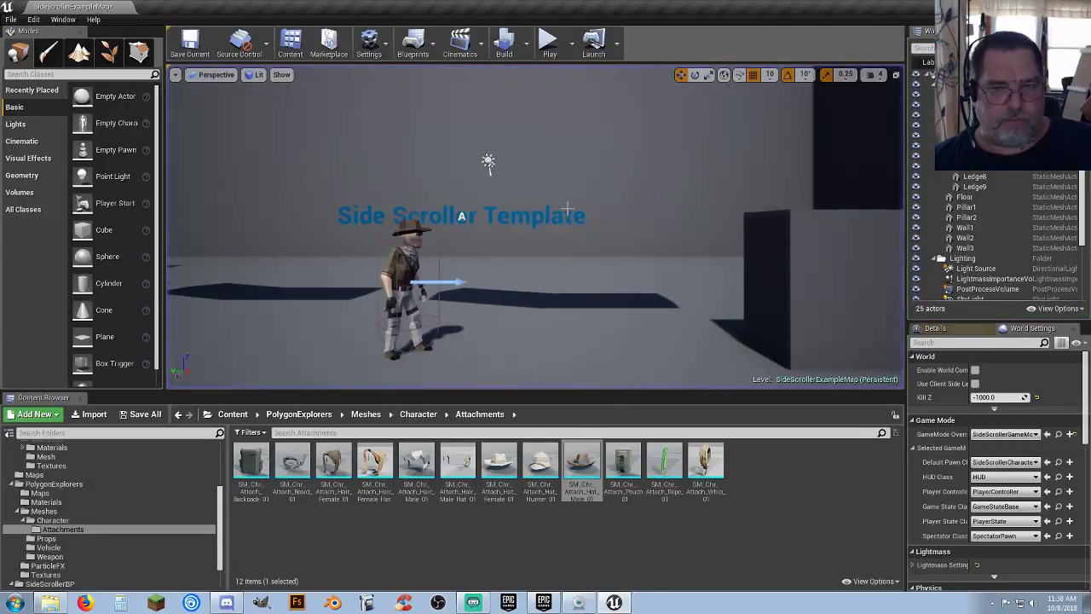
Step: Save the modified SideScrollerExampleMap level
click(781, 461)
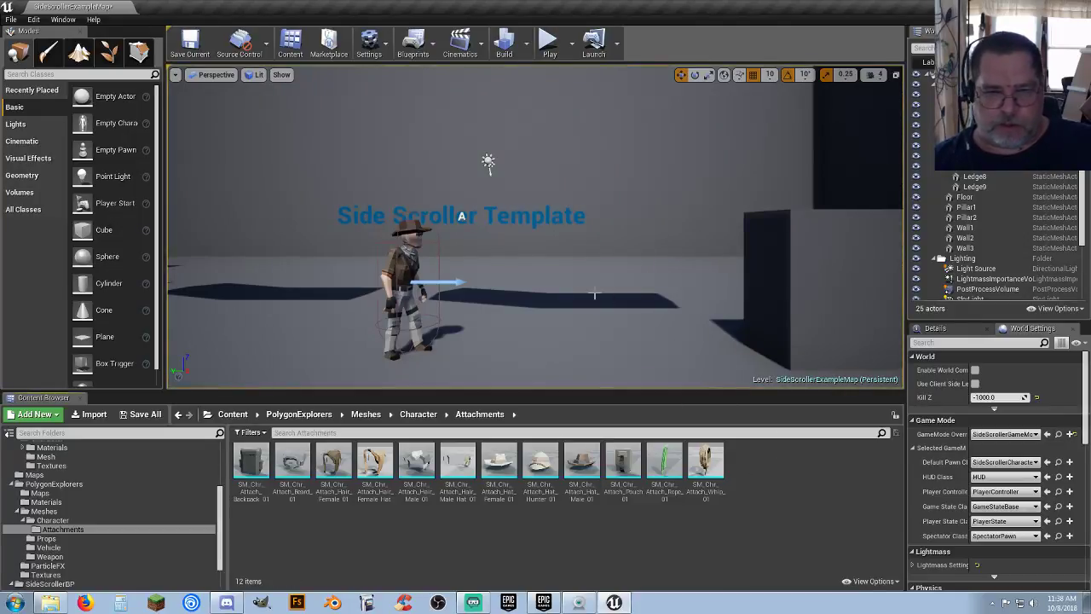
right_drag(594, 295, 542, 264)
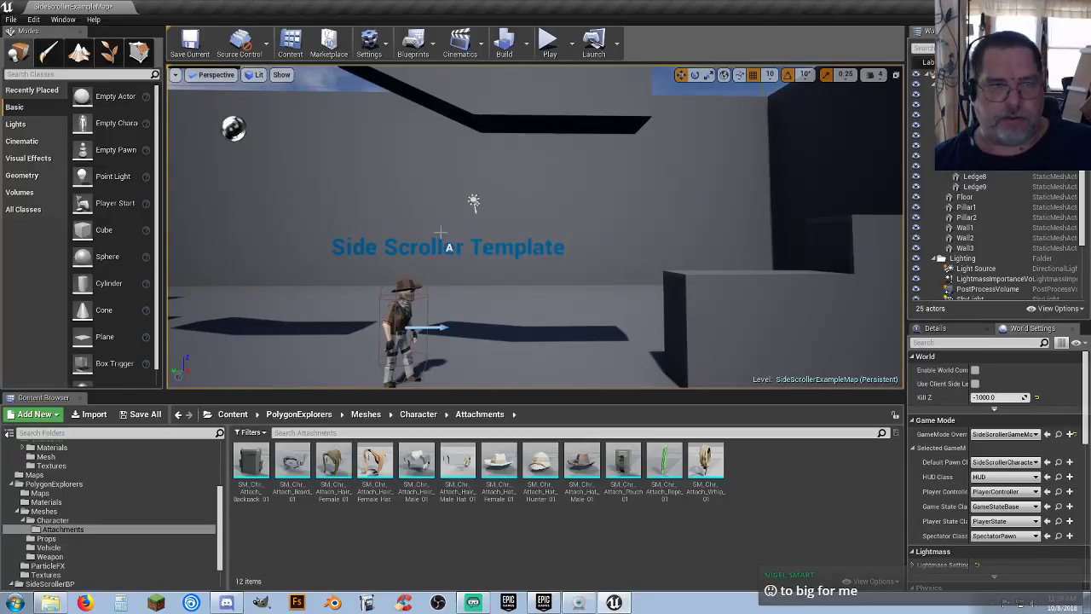
click(143, 414)
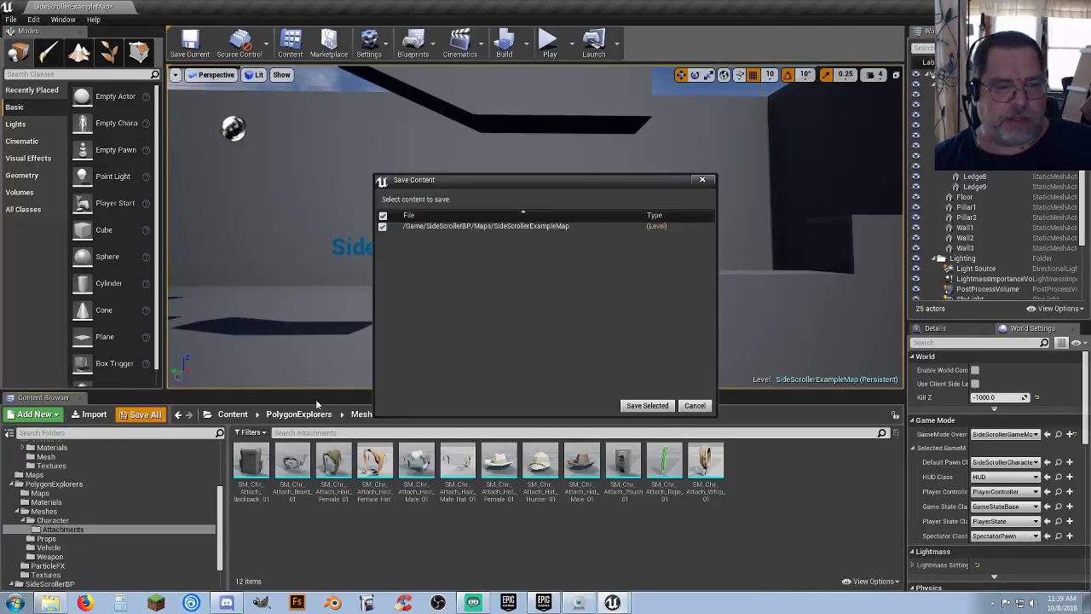
click(641, 405)
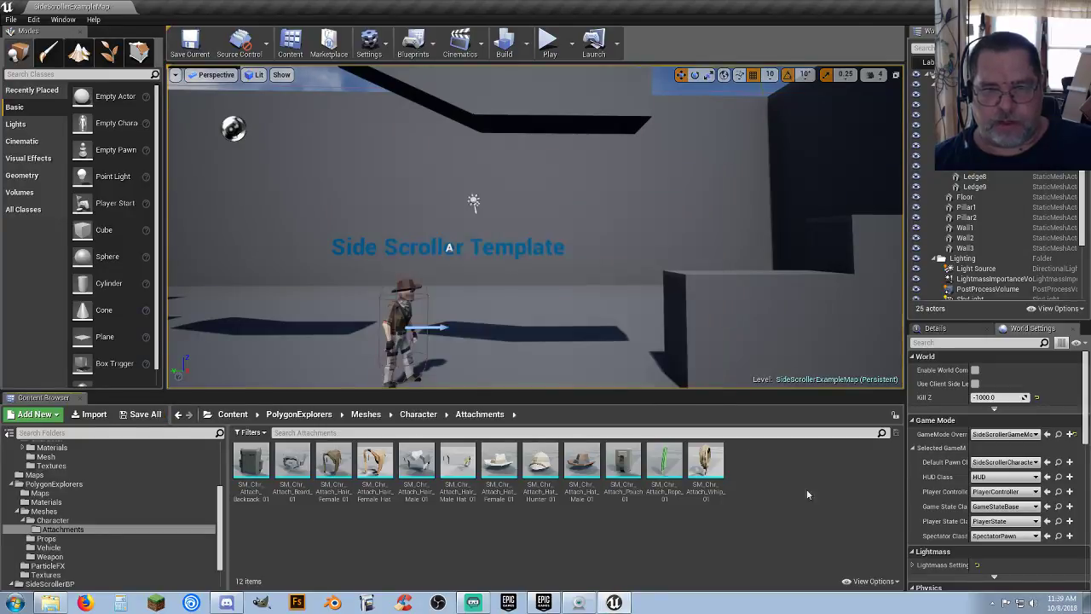
Step: Create a new level from the Default template
click(11, 19)
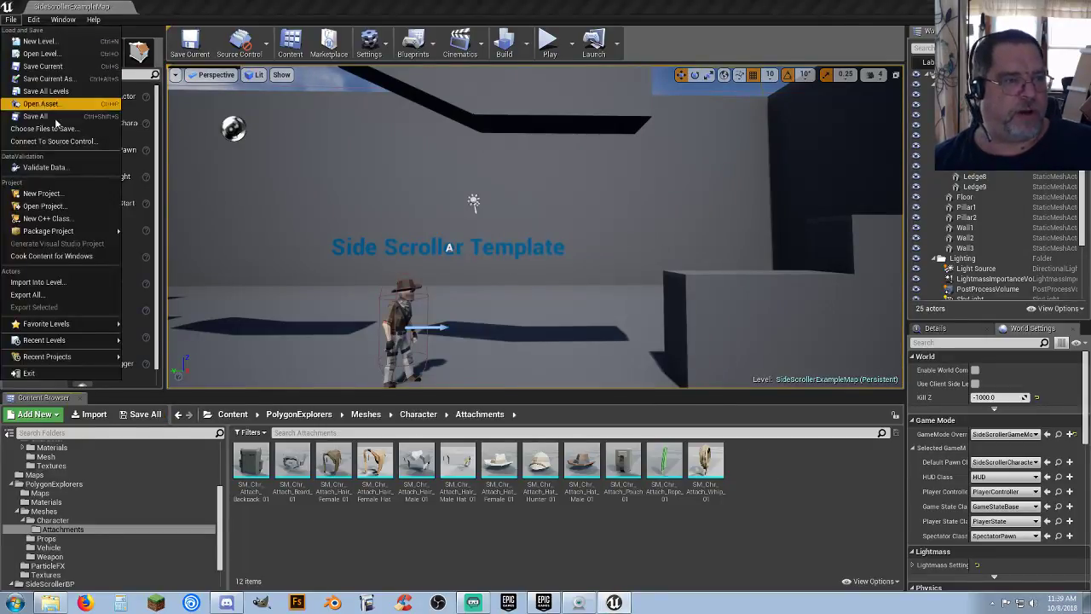
click(61, 43)
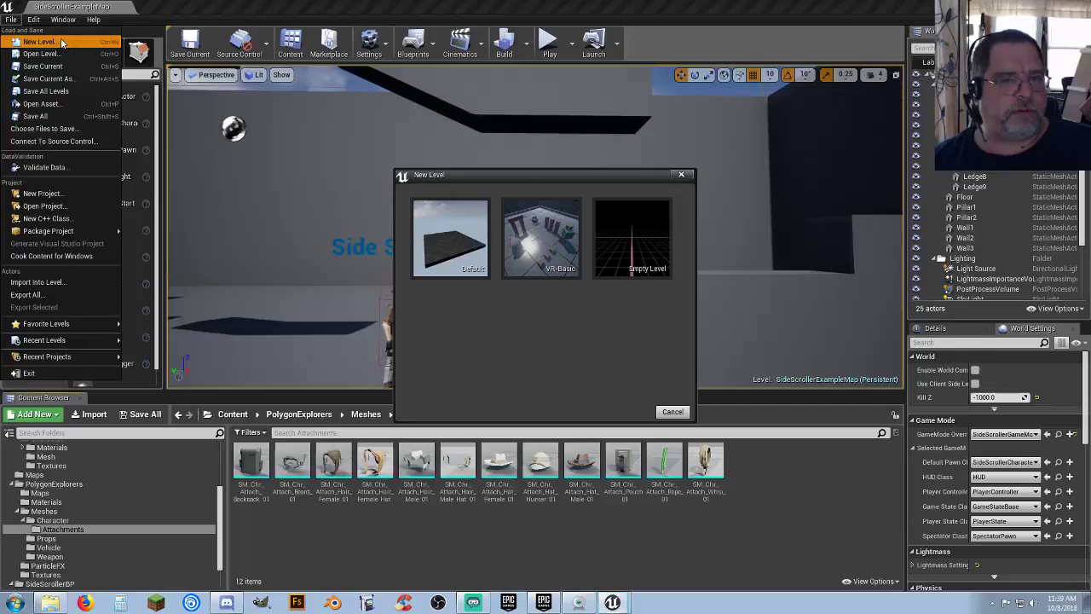
click(457, 228)
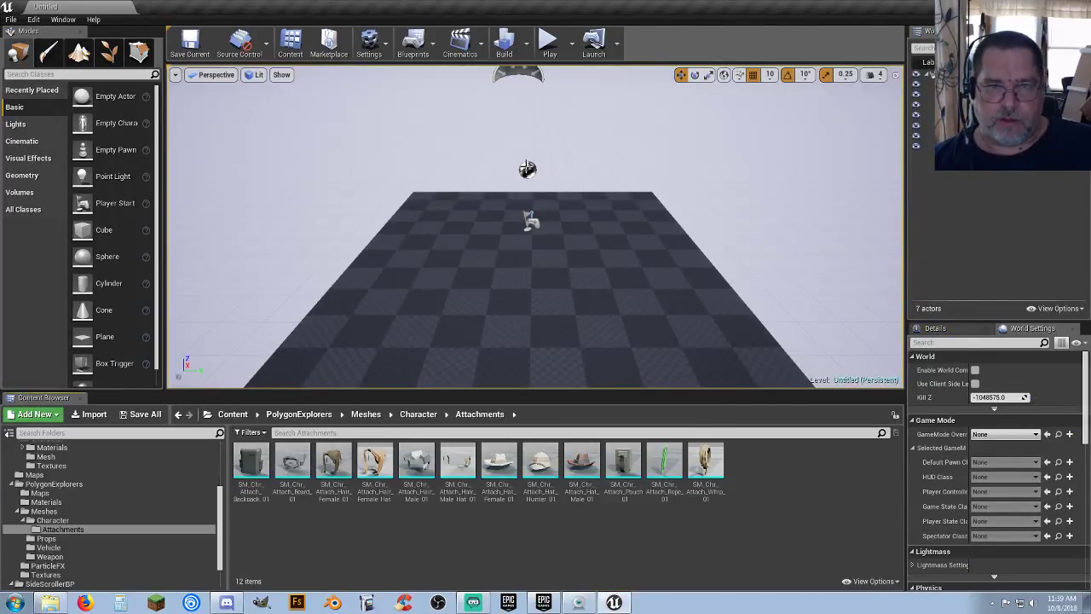
Step: Delete the sphere reflection capture, the checkered floor and the player start from the new level
click(526, 168)
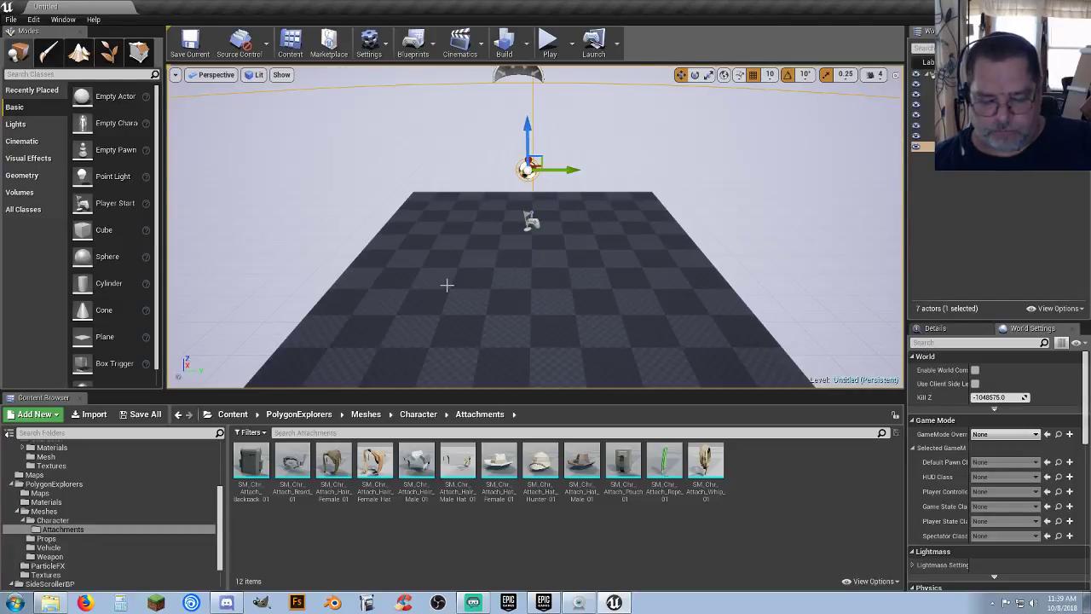
key(Delete)
click(485, 283)
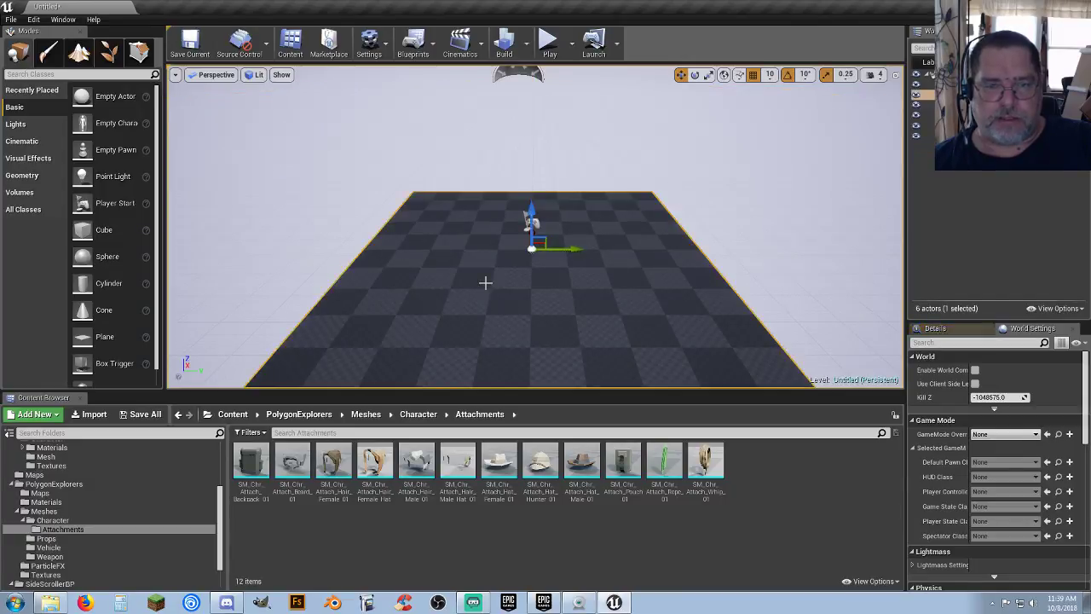
key(Delete)
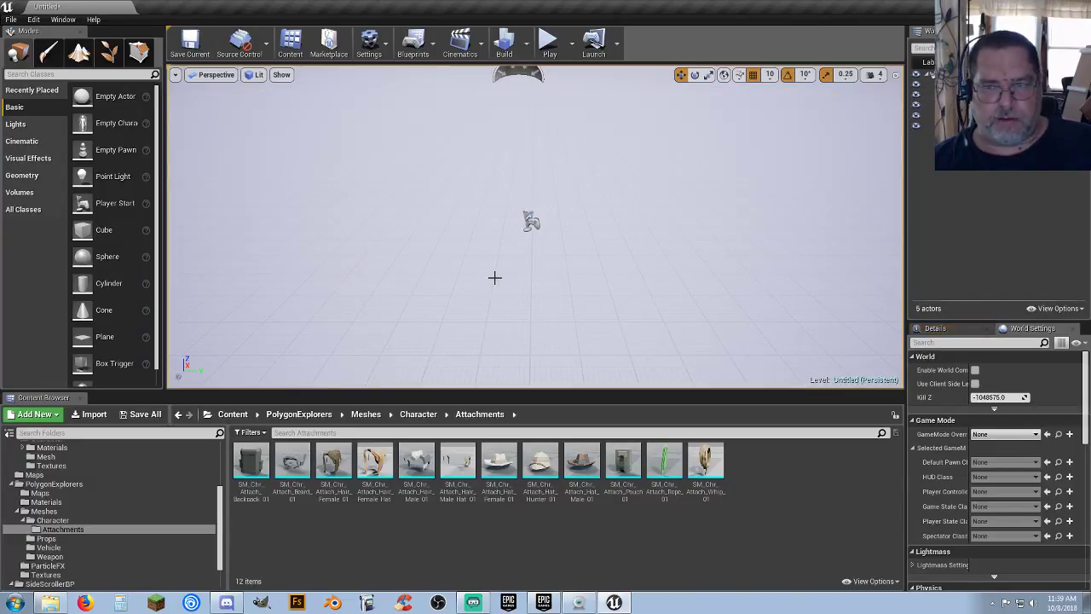
right_drag(485, 283, 486, 247)
scroll(500, 276, up, 3)
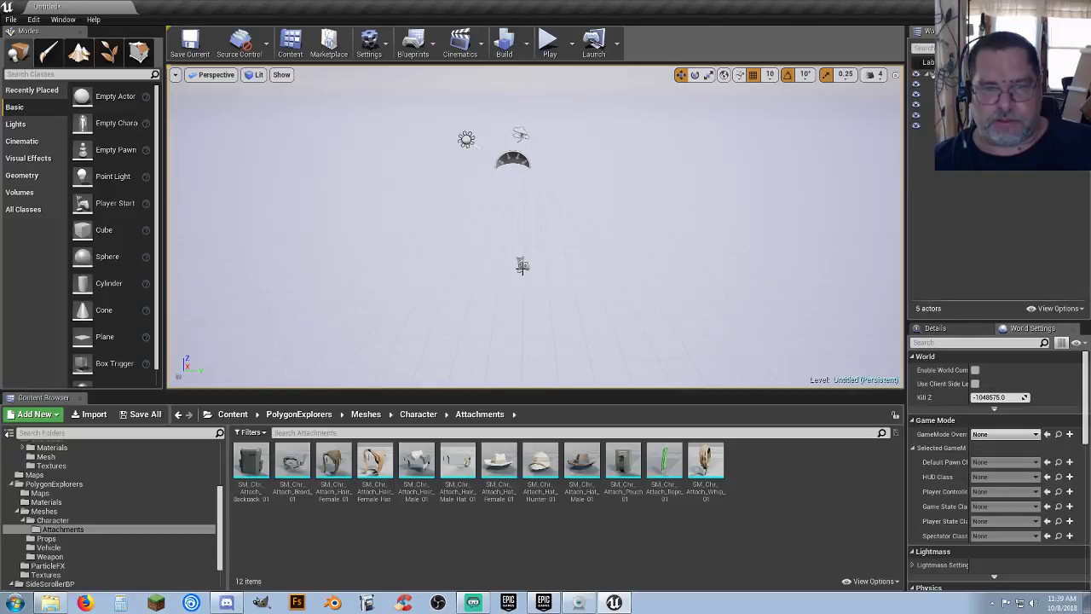
click(523, 264)
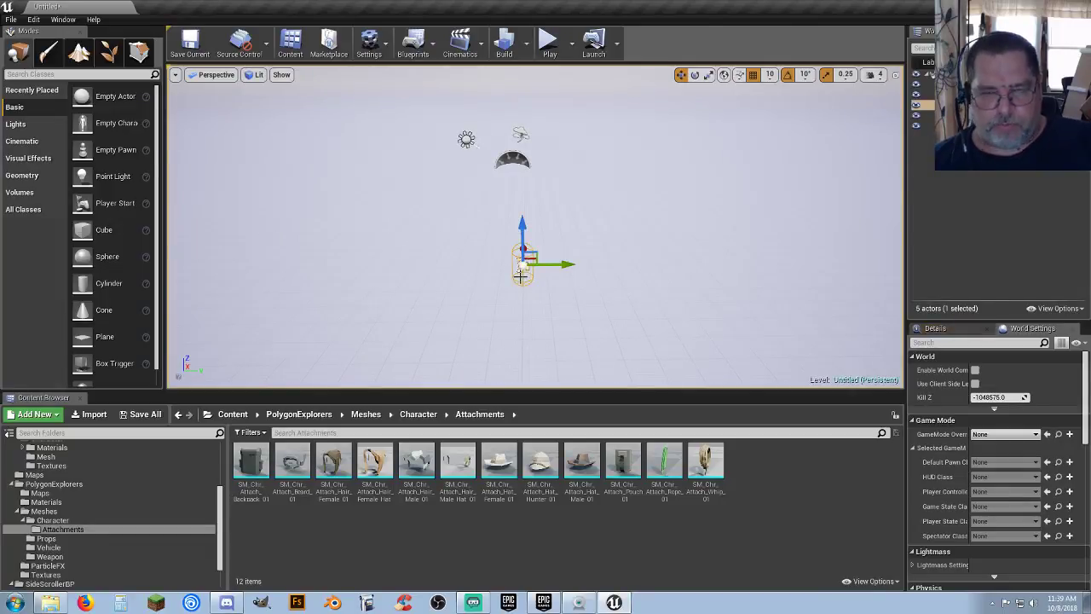
key(Delete)
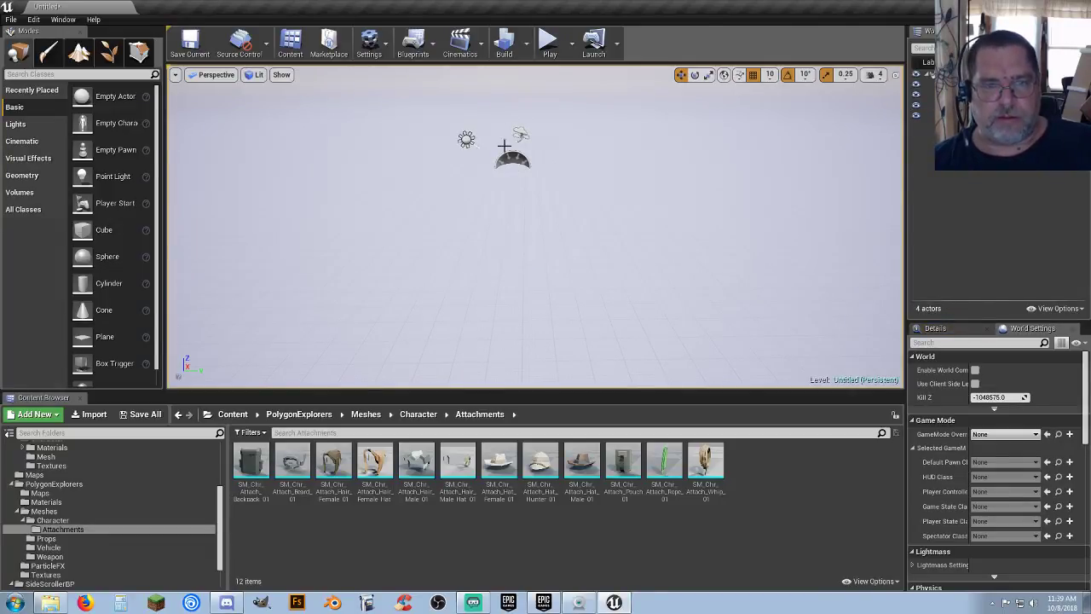
Step: Select the directional light, the fog and the sky together and move them straight down below the centre of the scene
click(466, 139)
ctrl+click(520, 134)
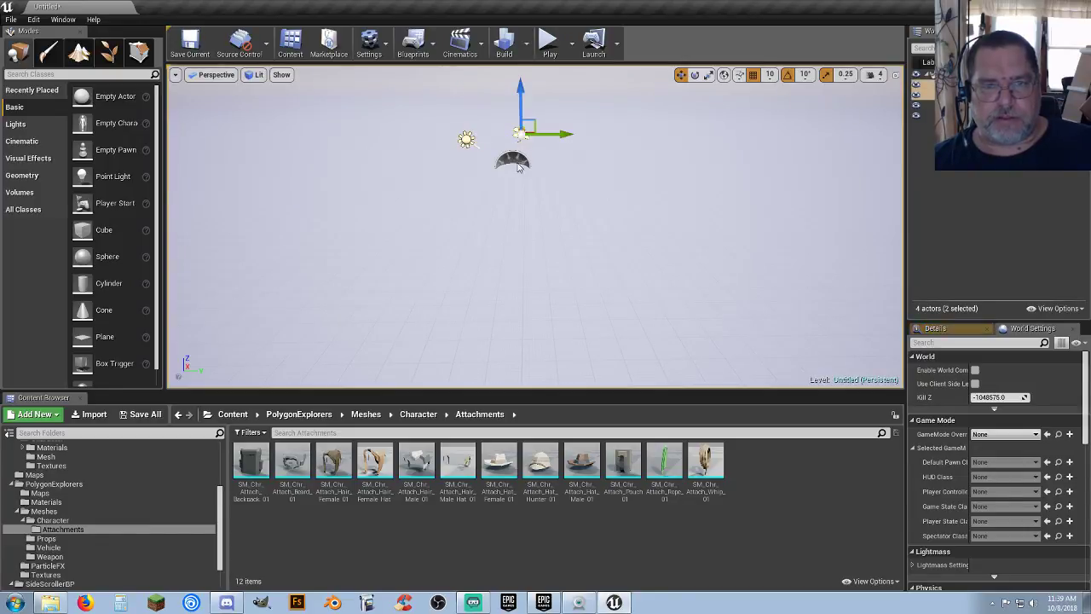
ctrl+click(513, 163)
drag(514, 163, 517, 378)
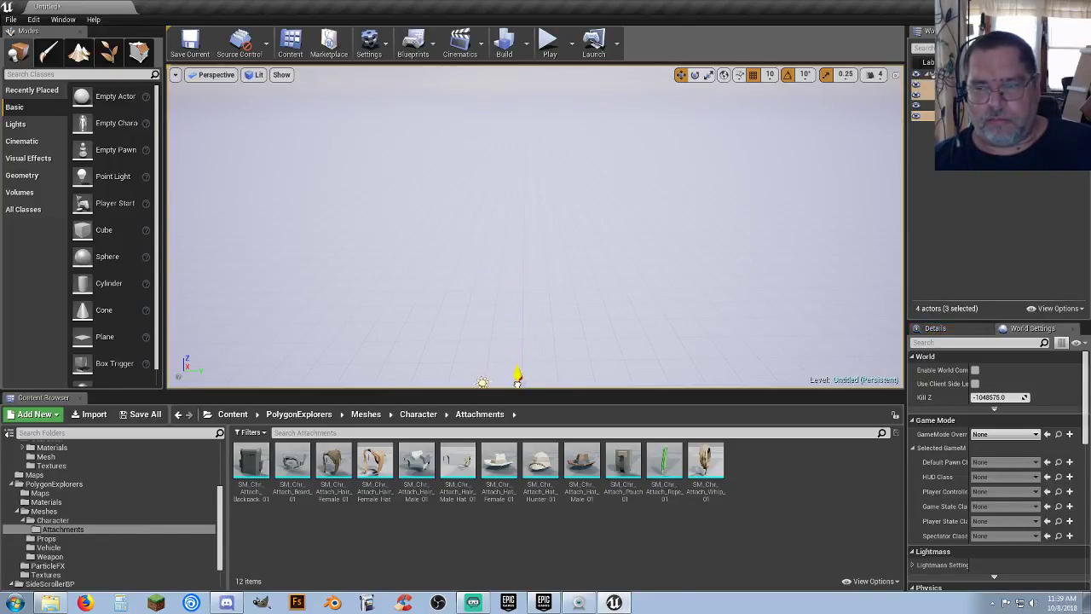
Step: Override the level's game mode with SideScrollerGameMode and clear the actor selection
click(1013, 437)
click(987, 526)
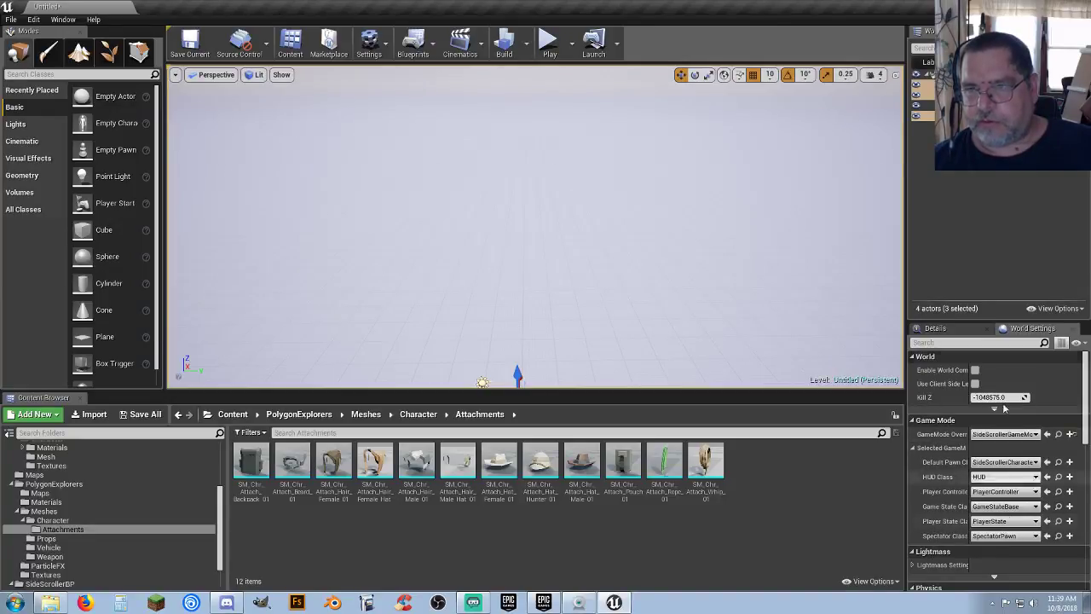
key(Escape)
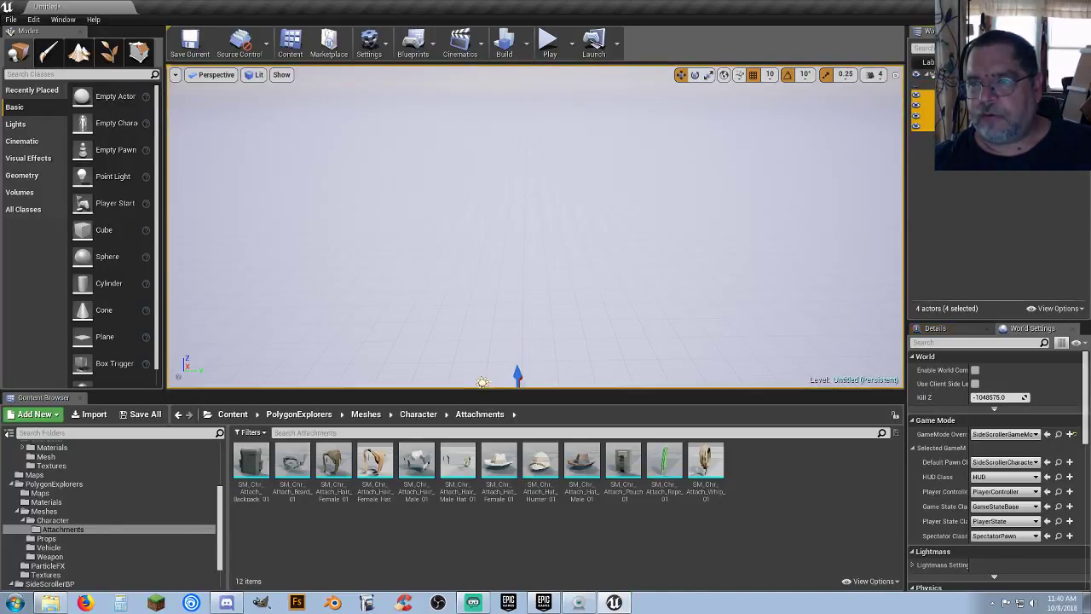
key(Escape)
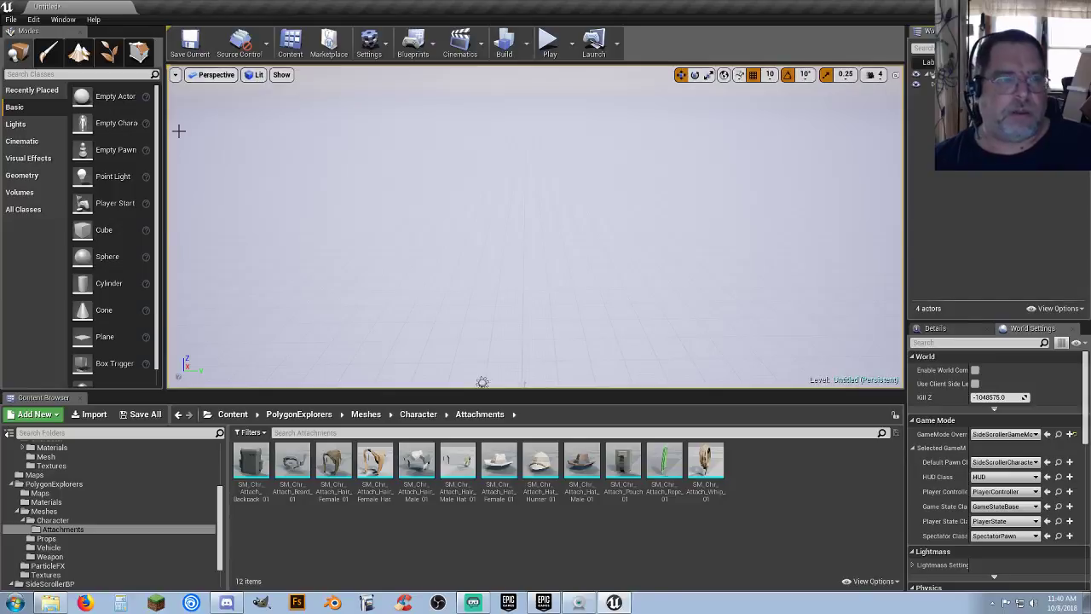
Step: Save the untitled level as Level_01 in the Content/Maps folder
click(140, 414)
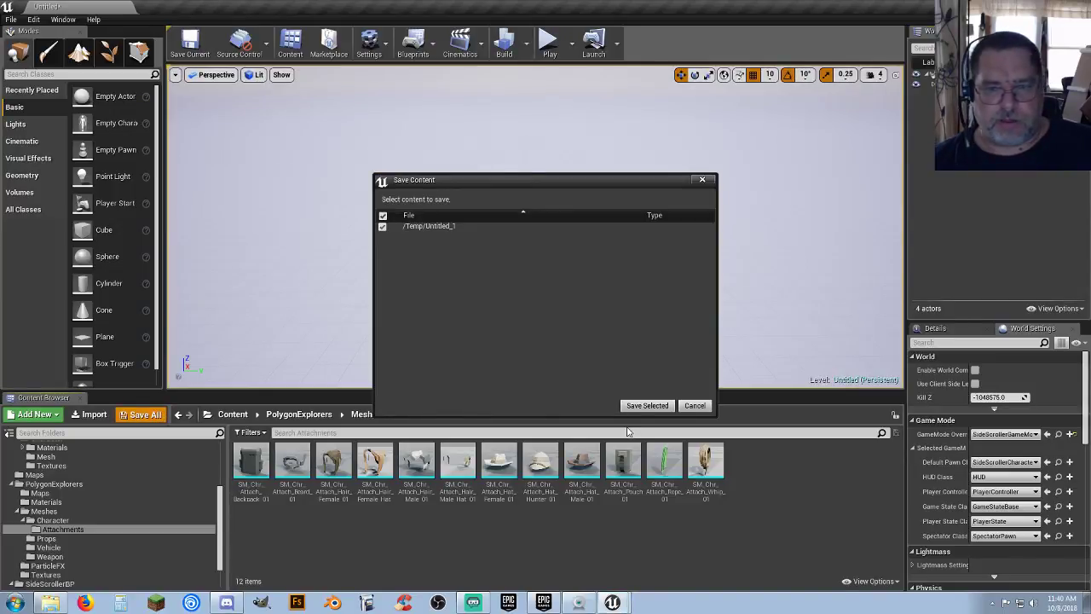
click(645, 406)
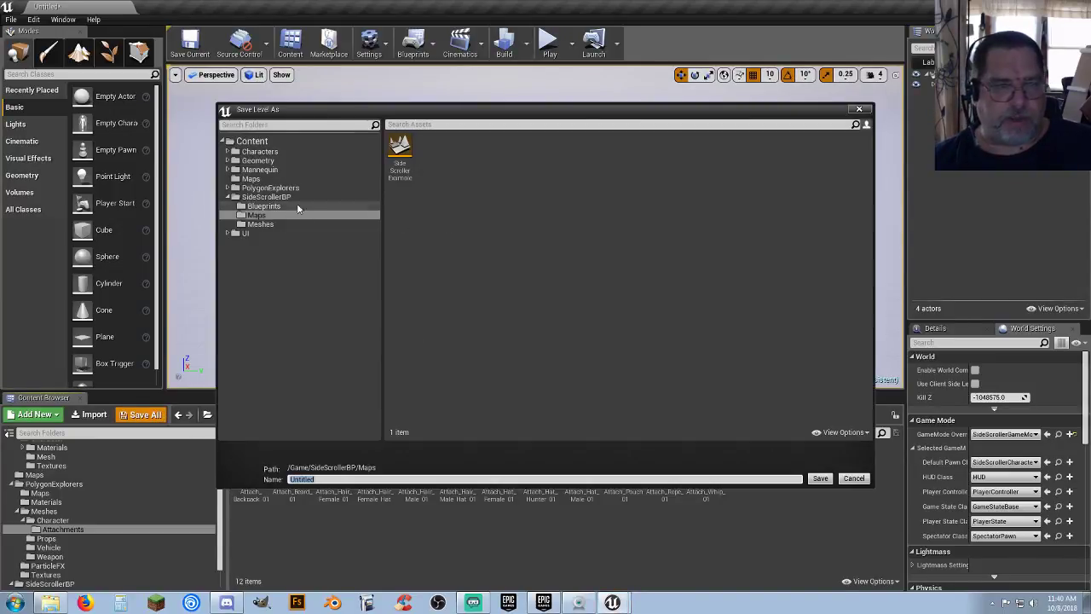
click(252, 178)
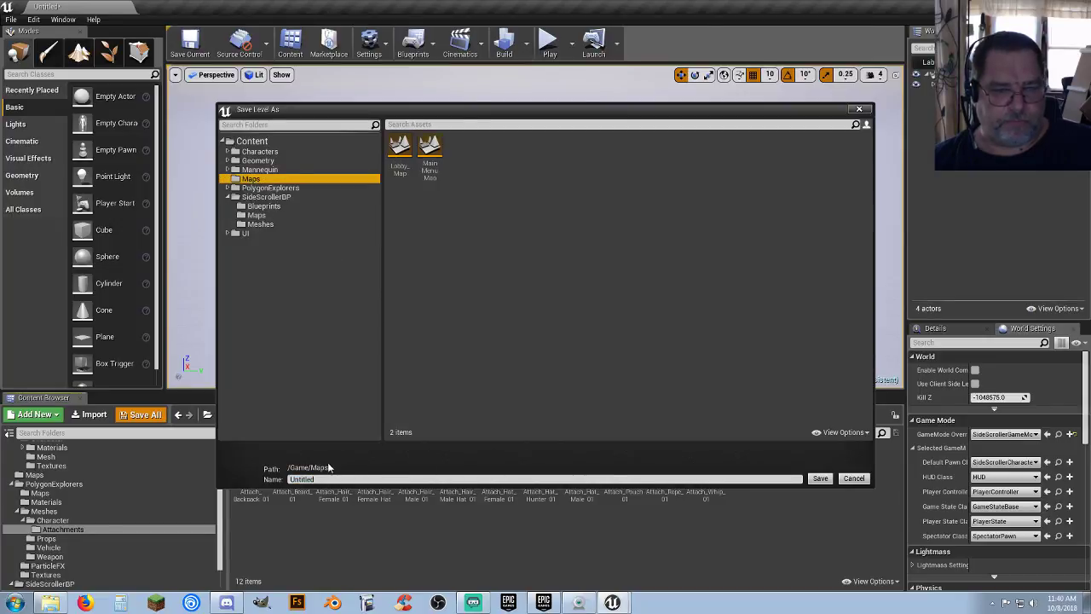
click(383, 479)
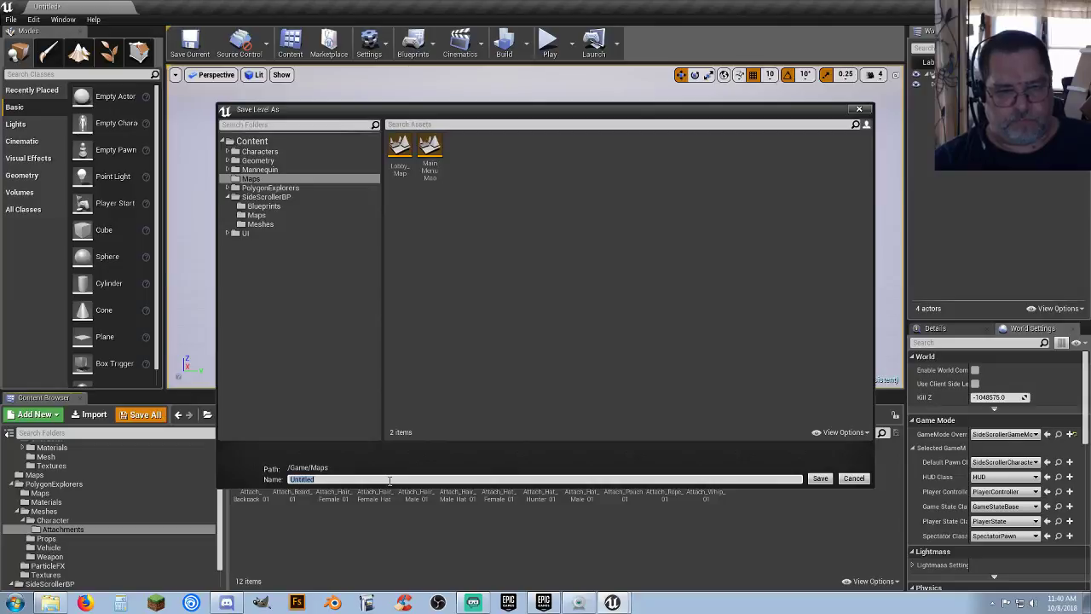
text(Level_01)
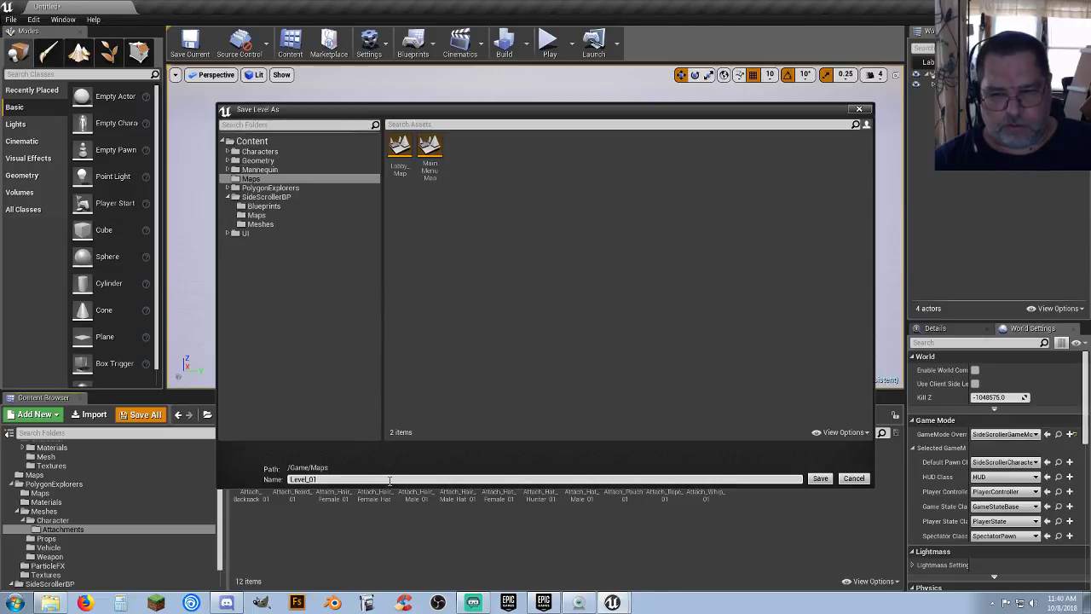
key(Return)
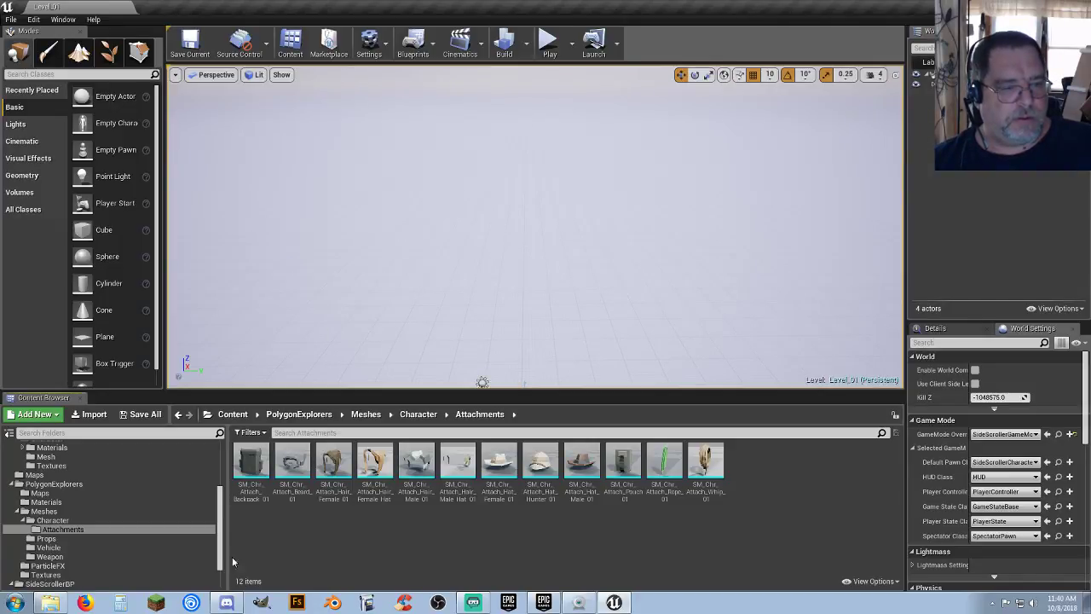
Step: Show the project's main Maps folder and examine Level_01 and its built data asset
click(36, 475)
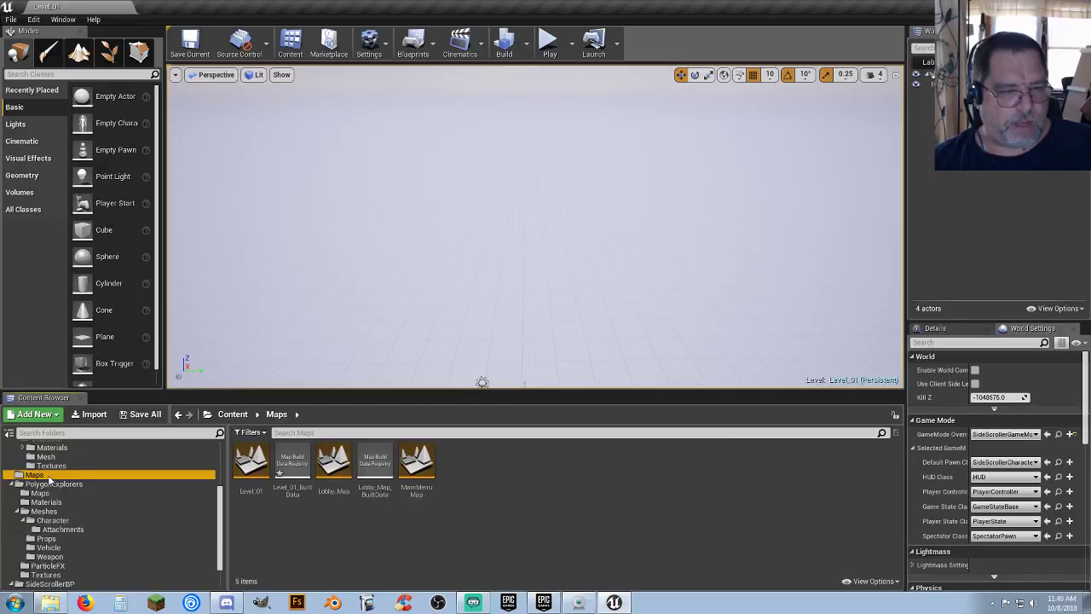
click(286, 499)
ctrl+click(256, 490)
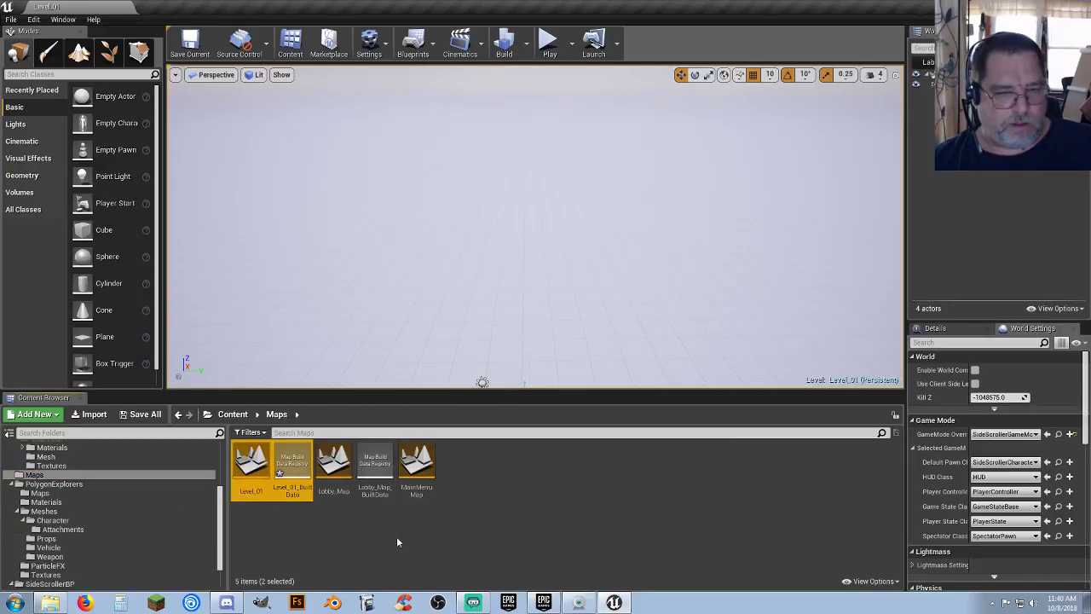
click(392, 532)
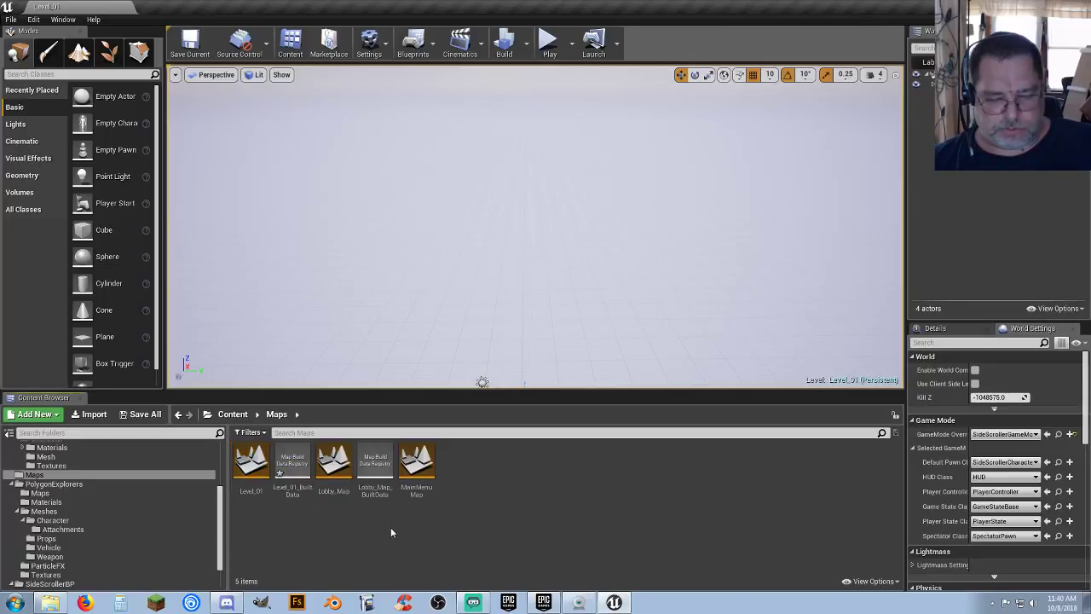
click(291, 477)
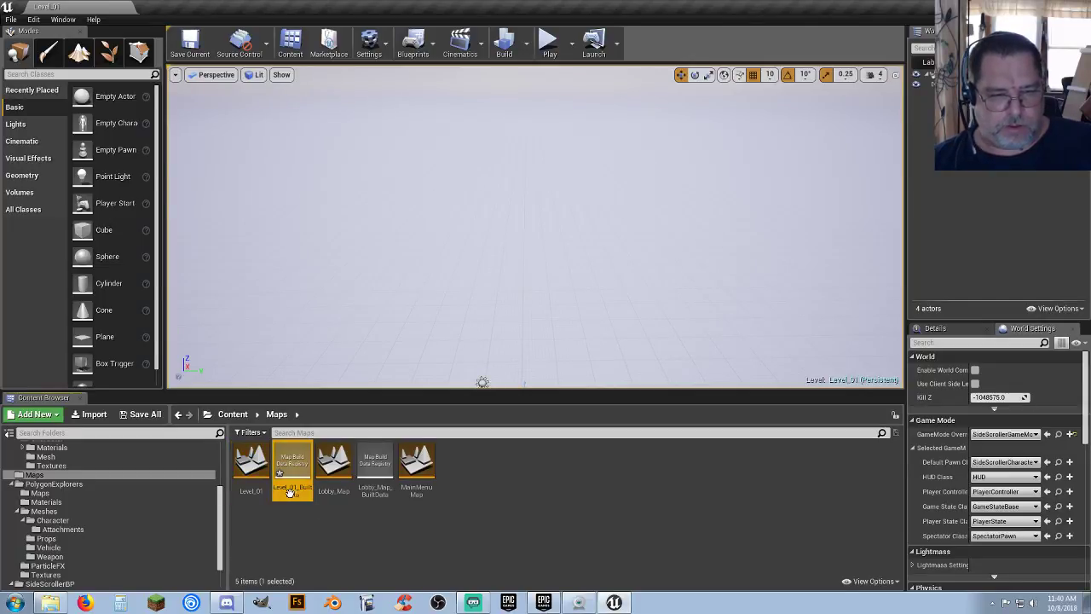
click(548, 492)
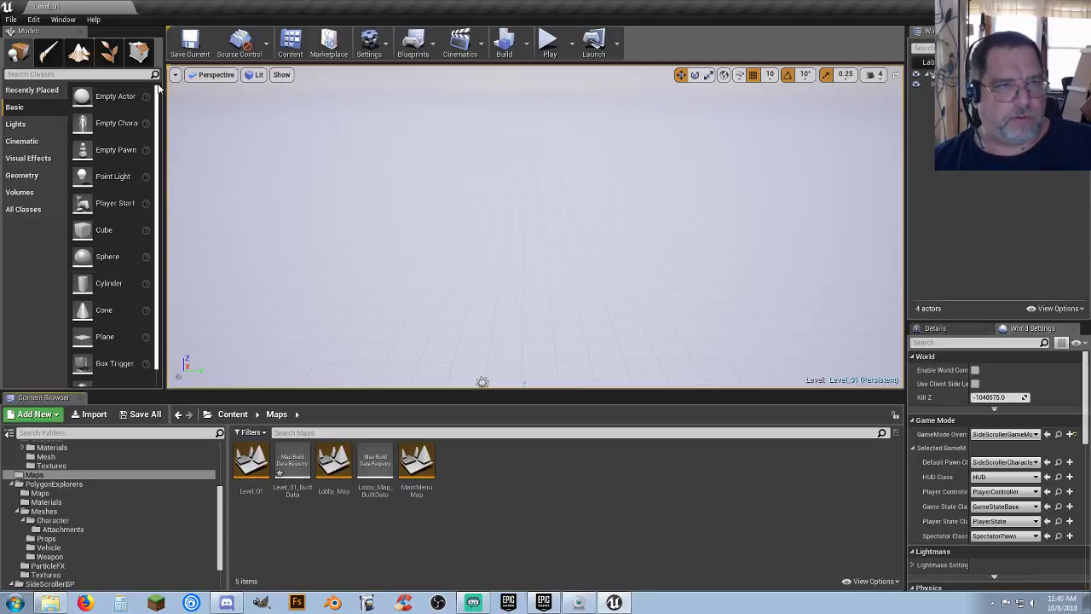
Step: Save the current level under the new name SP_Level_01 in the Maps folder
click(12, 20)
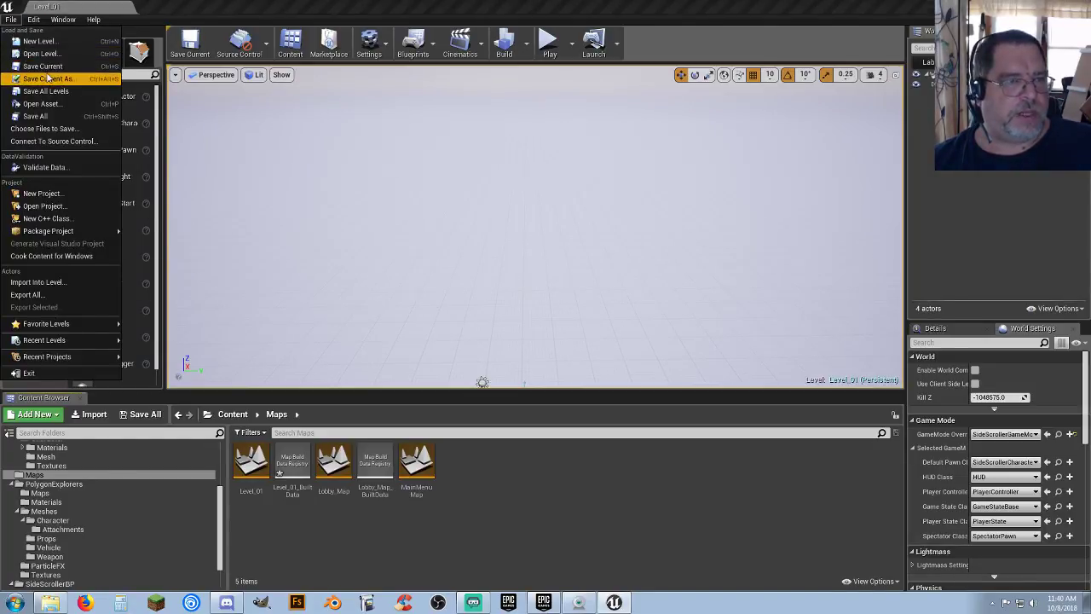
click(47, 78)
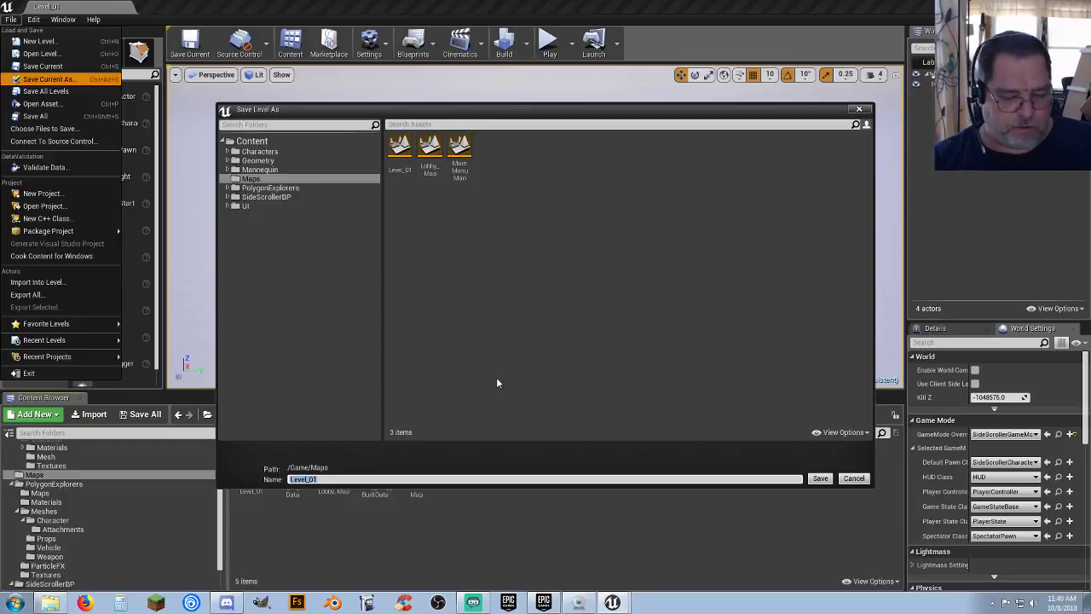
text(Sin)
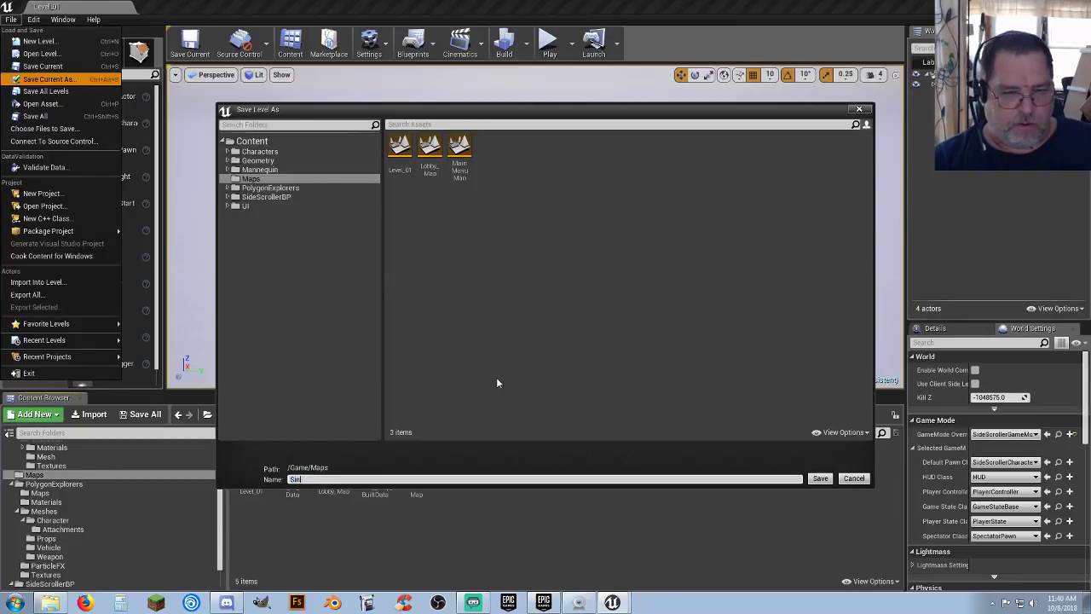
key(BackSpace)
key(BackSpace)
key(BackSpace)
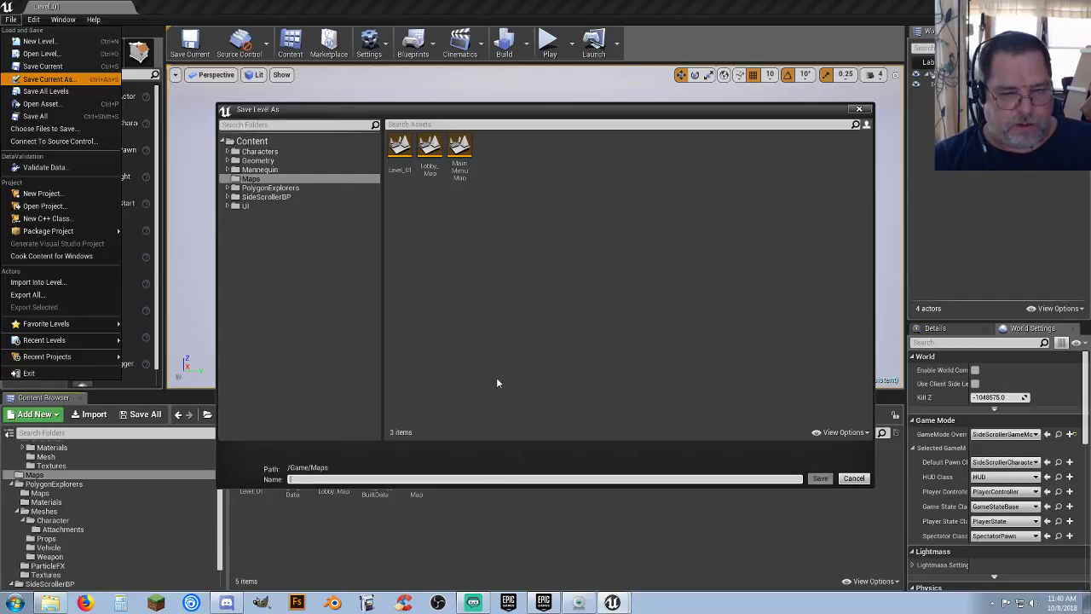
text(SP_Level)
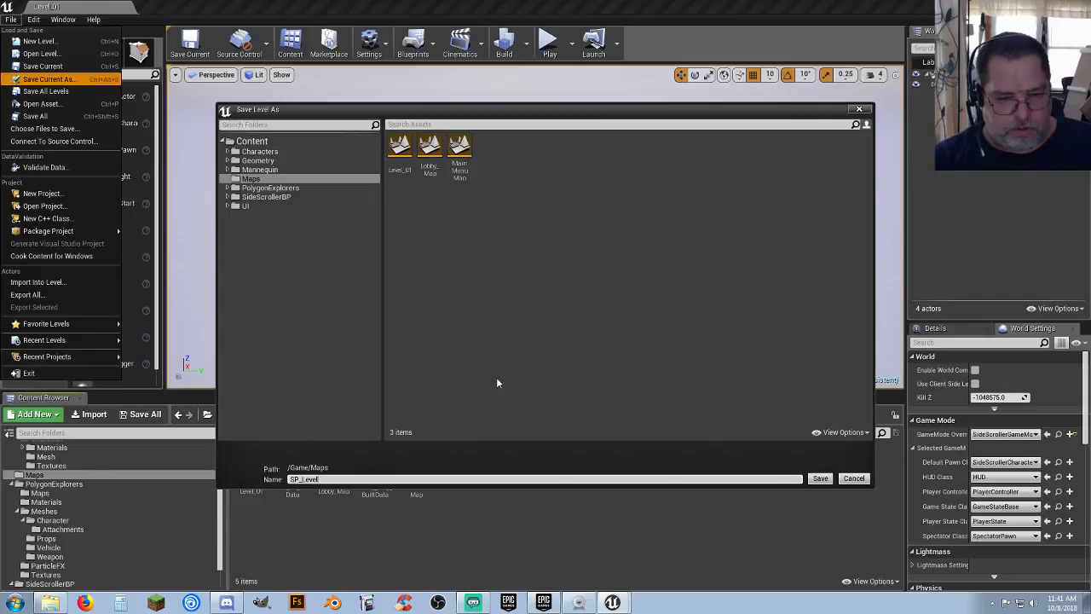
text(_01)
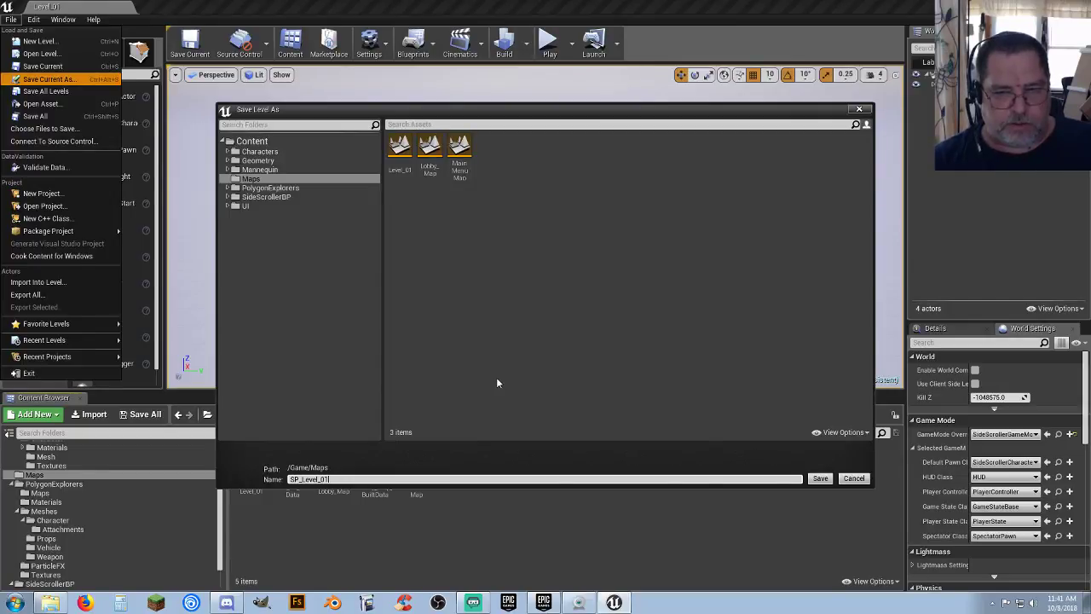
key(Return)
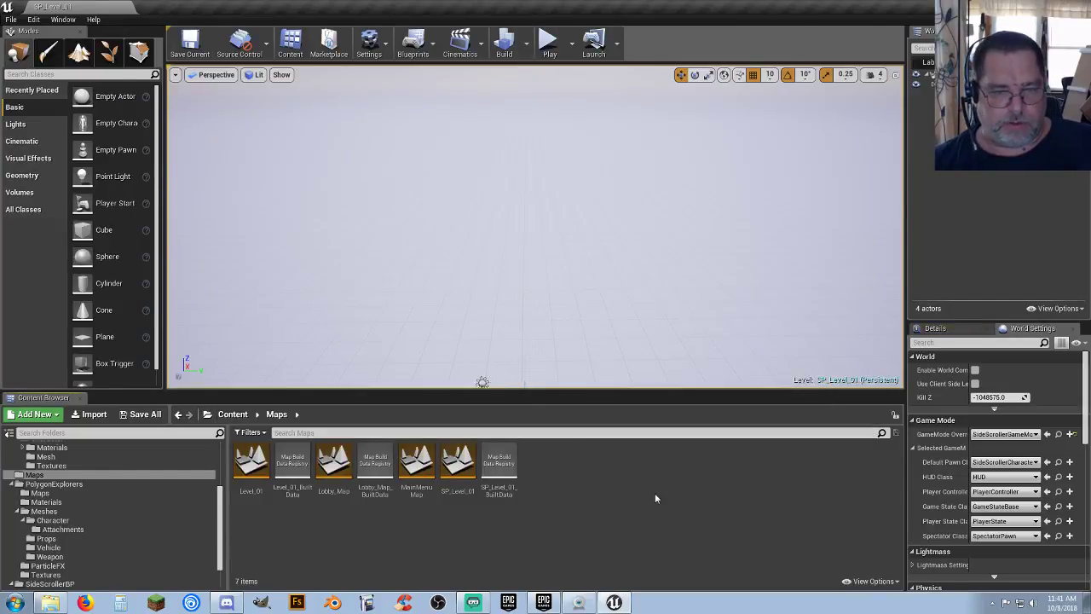
Step: Delete the superseded Level_01 map together with its built data from the Maps folder
click(249, 494)
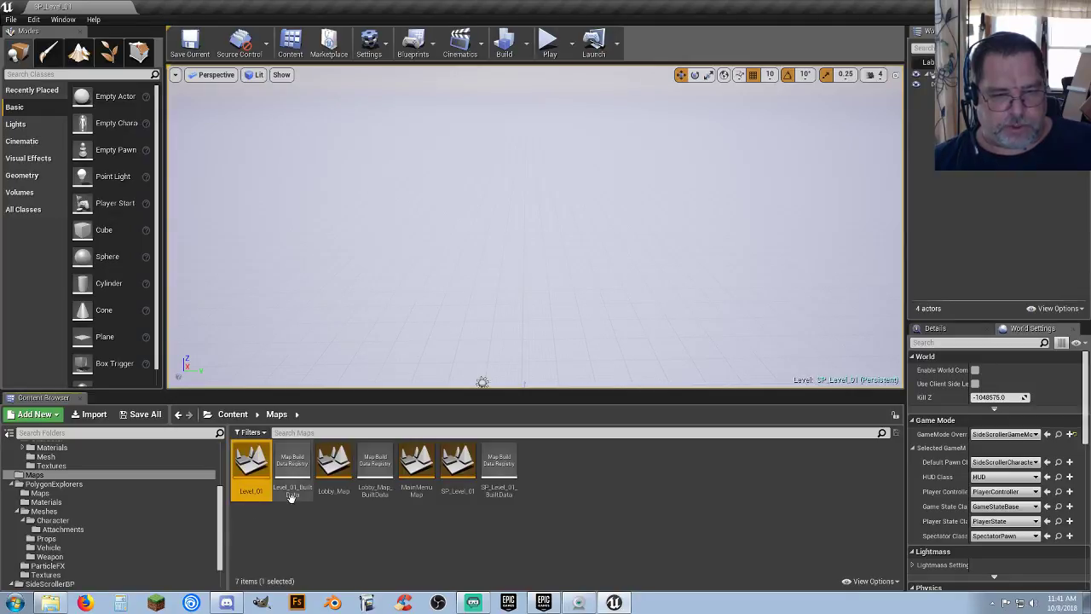
ctrl+click(290, 495)
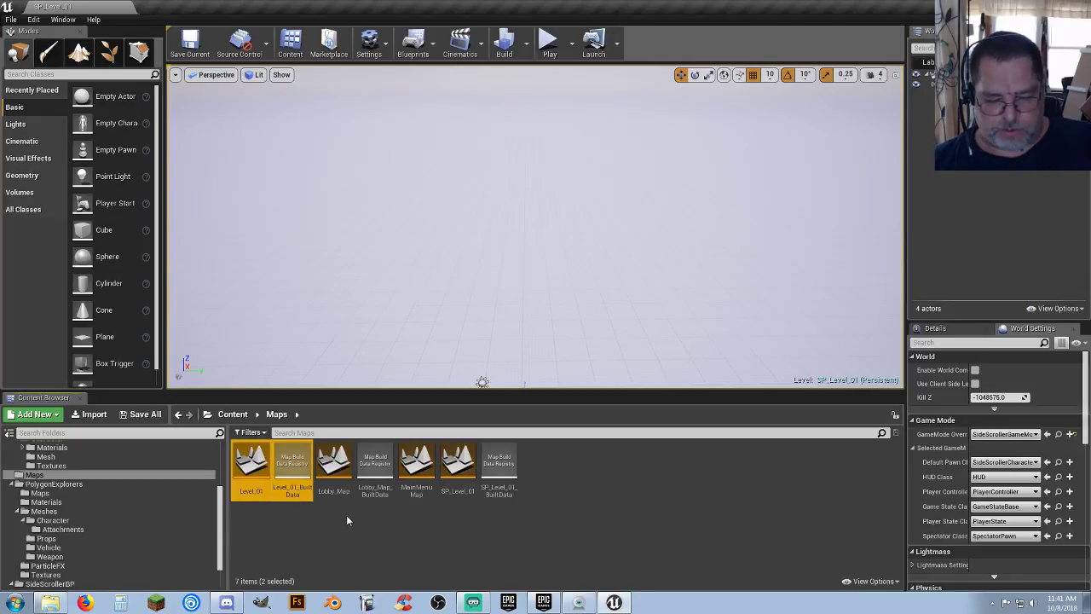
key(Delete)
click(463, 482)
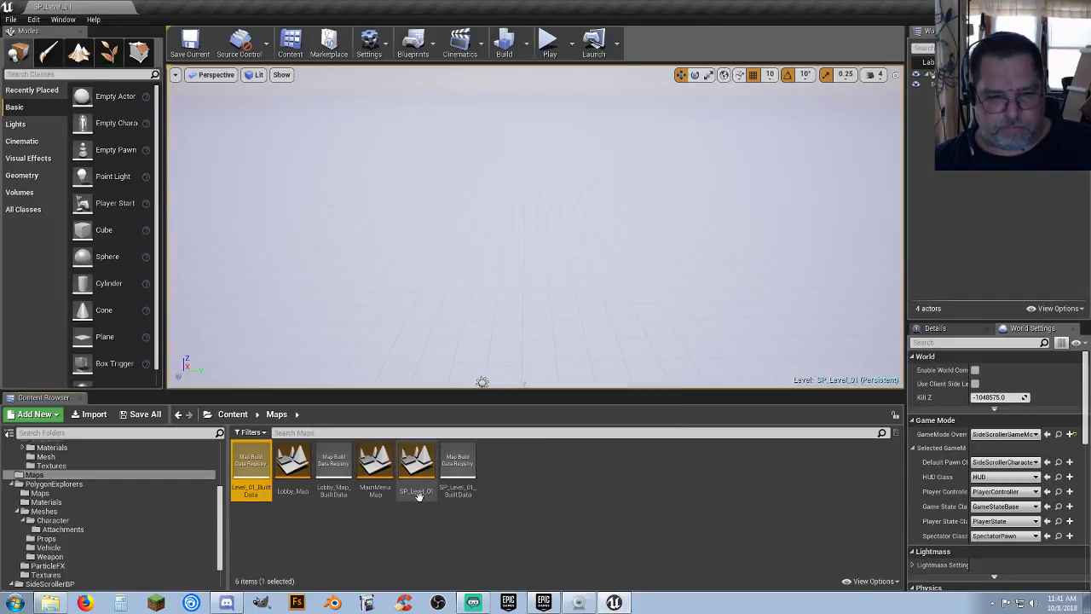
Step: Add a Box geometry brush to the empty SP_Level_01 level
click(616, 489)
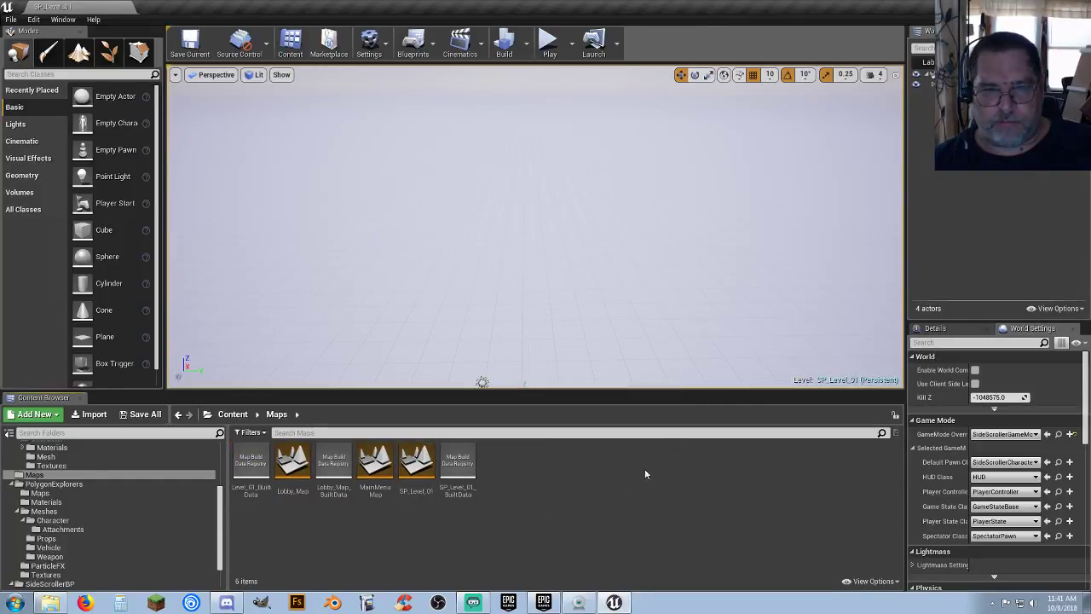
click(22, 175)
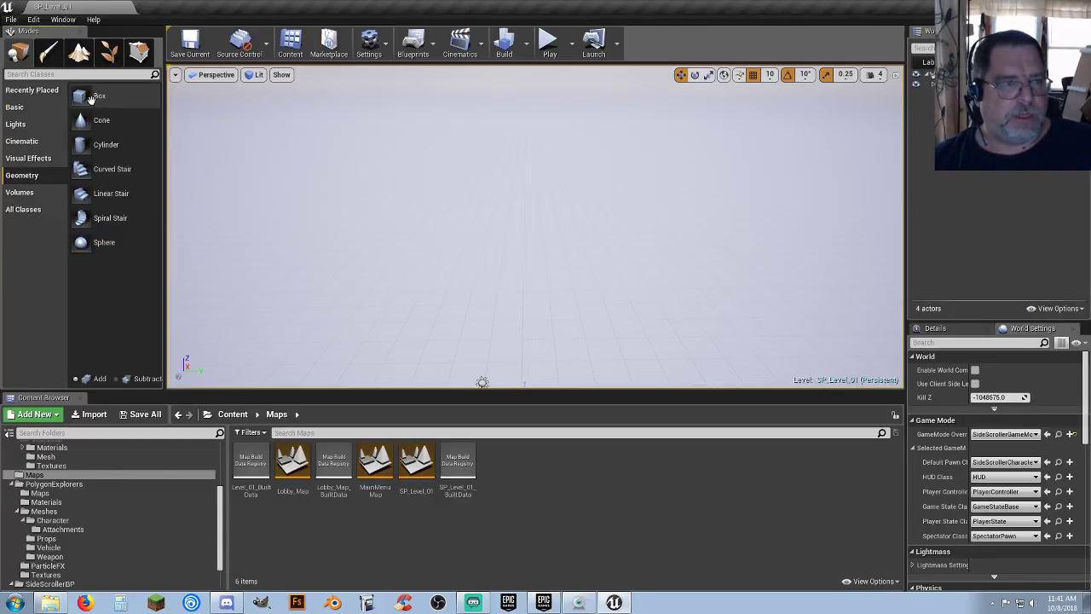
mouse_move(86, 99)
mouse_down()
mouse_move(528, 302)
mouse_move(516, 300)
mouse_up()
Step: Set the box brush's location to 0, 0, 0
click(947, 329)
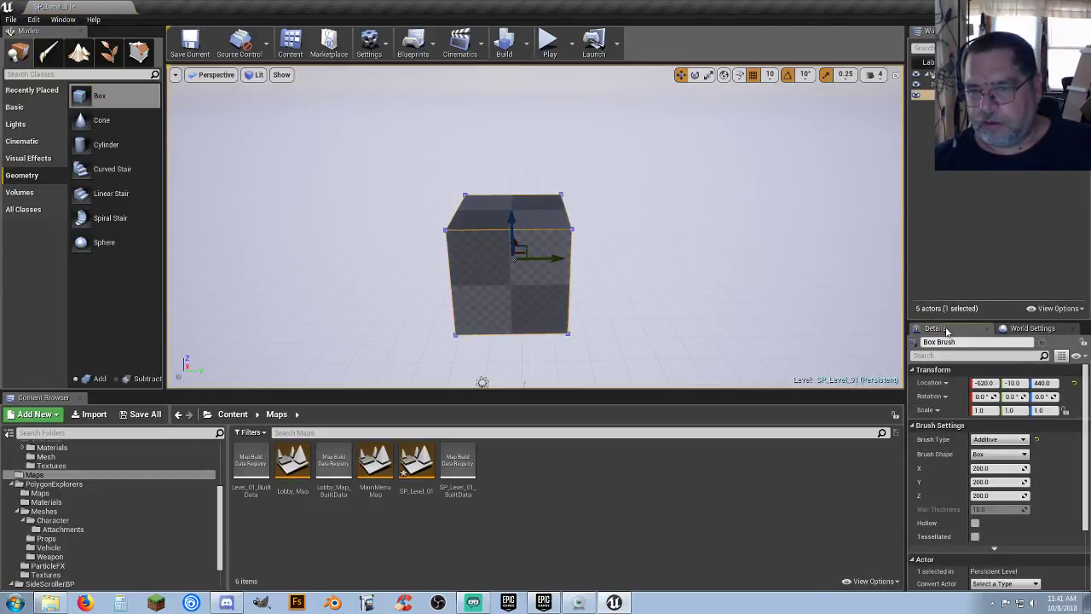
click(984, 383)
text(0)
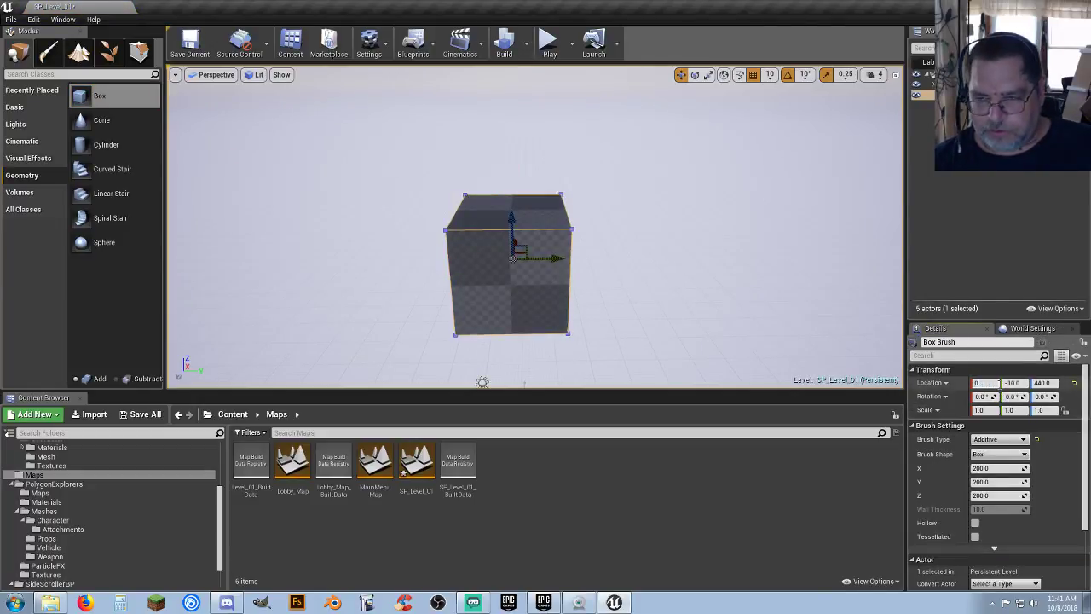
key(Tab)
text(0)
key(Tab)
text(0)
key(Return)
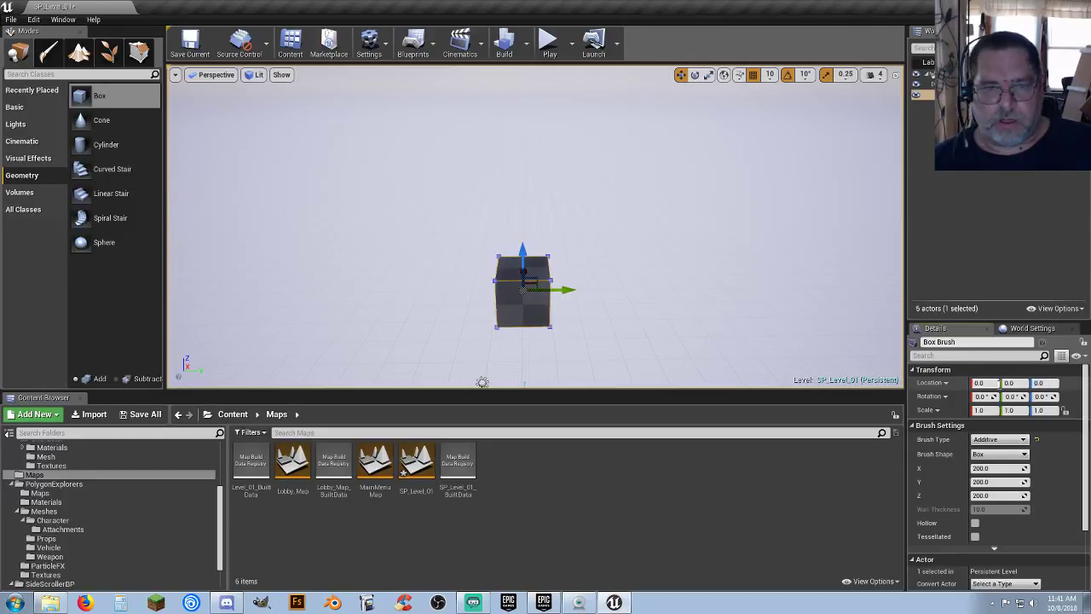
Step: Set the box brush's Z size to 20
mouse_move(669, 314)
right_down()
mouse_move(792, 315)
mouse_move(641, 306)
mouse_move(665, 307)
right_up()
key(s)
key(w)
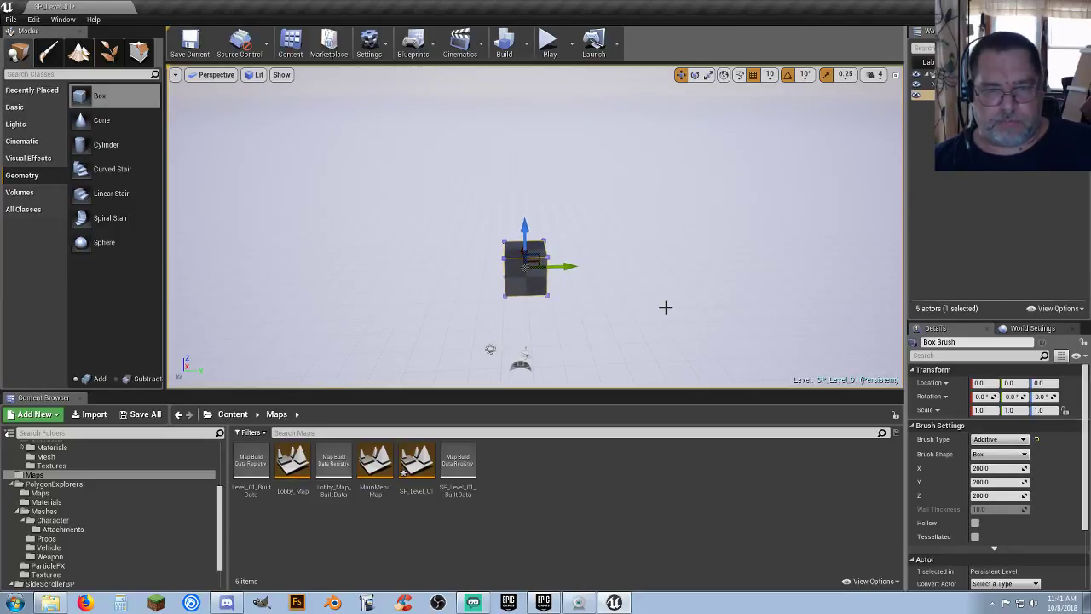
click(991, 496)
text(20)
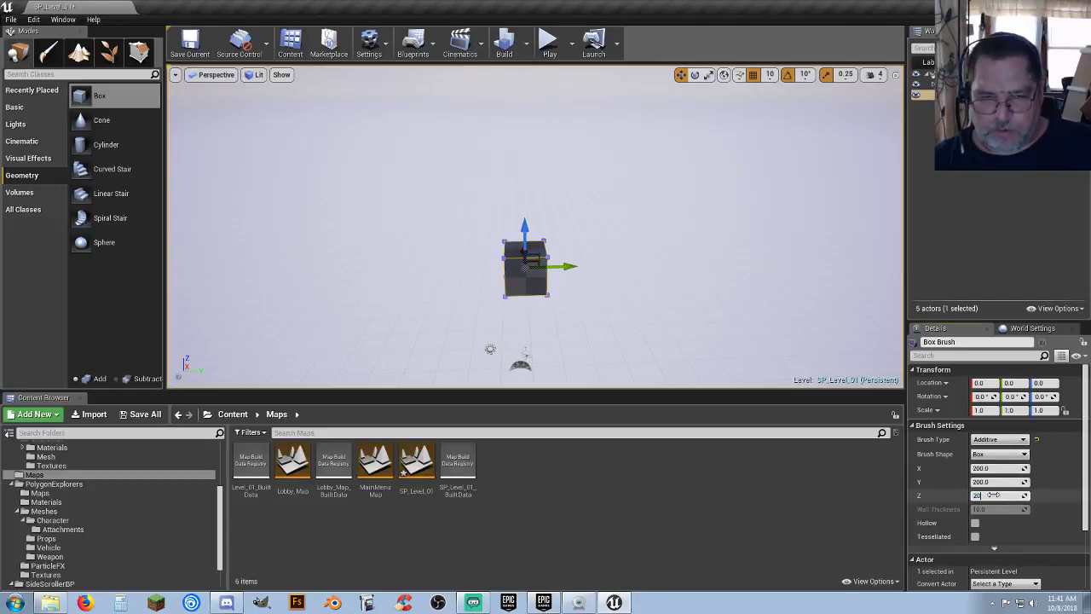
key(Return)
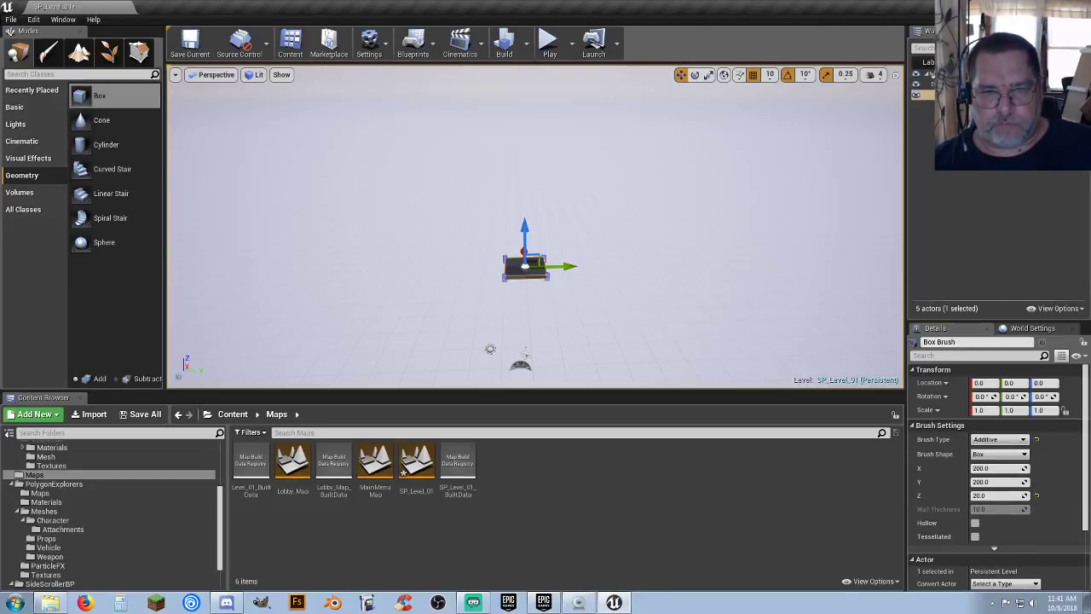
Step: Set the box brush's Z size to 50 and its Z location to -25
key(w)
mouse_move(537, 270)
right_down()
mouse_move(545, 316)
mouse_move(560, 299)
right_up()
key(s)
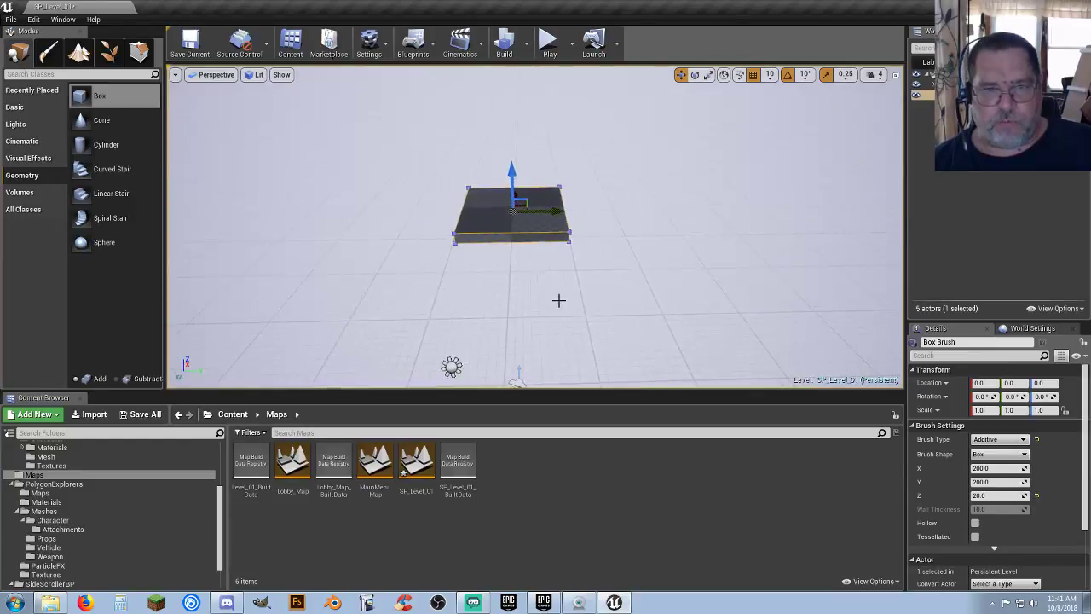
click(994, 495)
text(50)
key(Return)
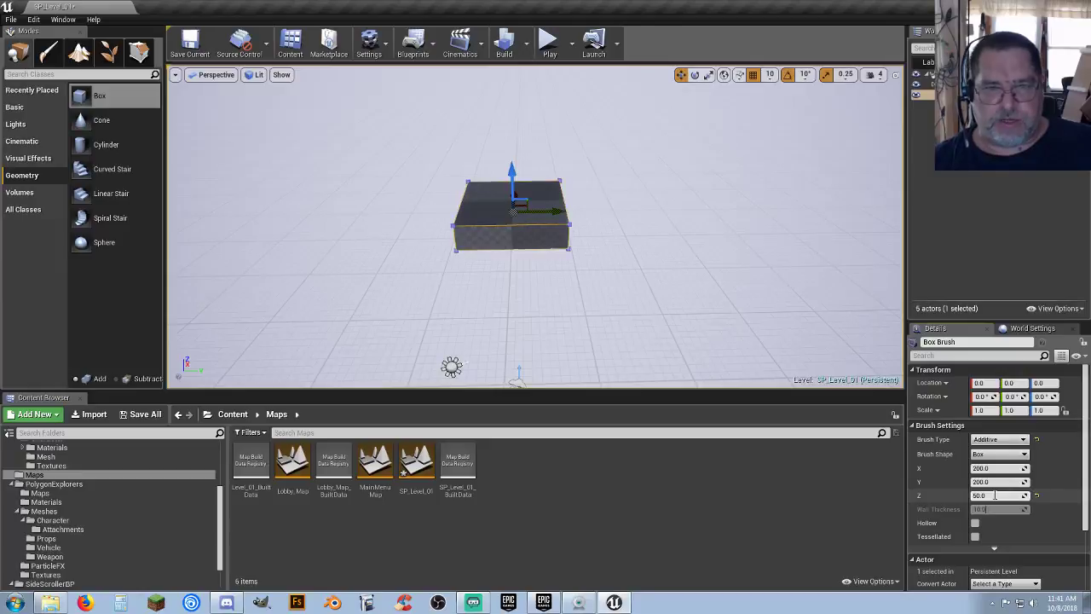
click(1054, 382)
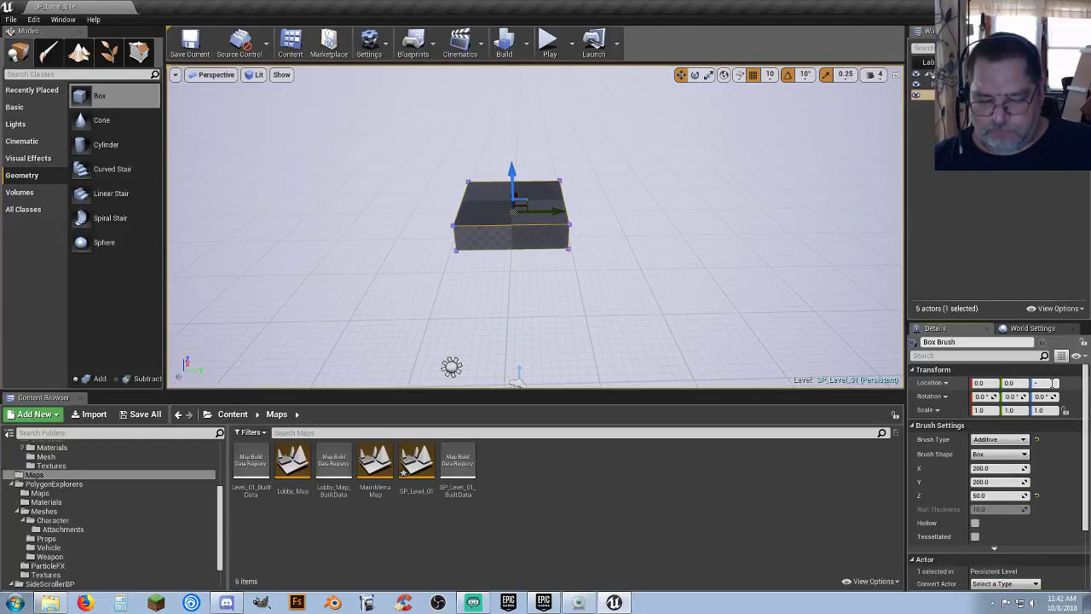
key(Return)
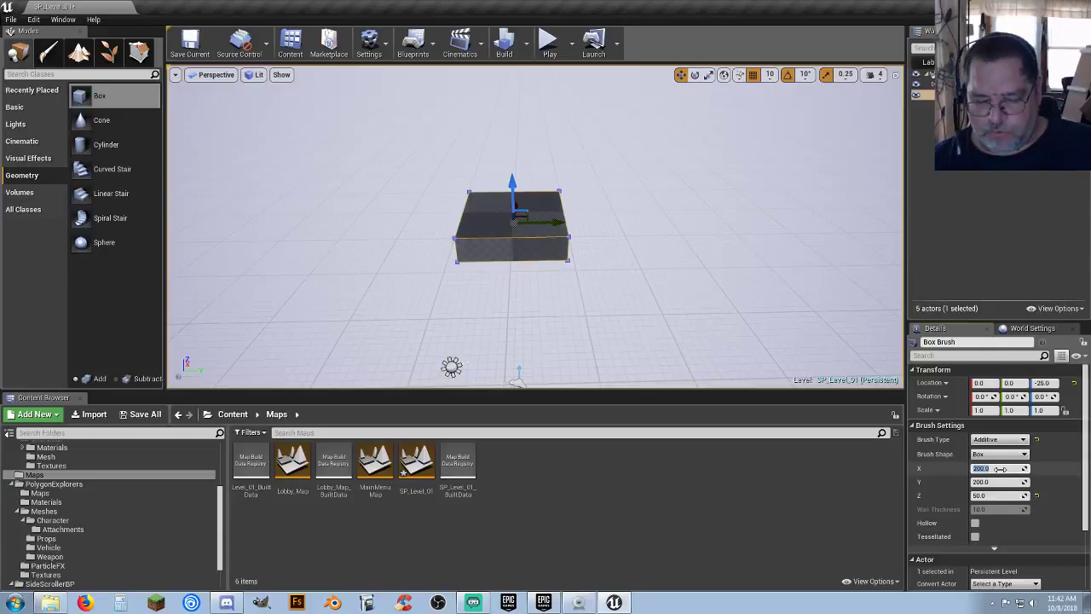
Step: Set the box brush's X size to 1000
text(100)
key(Tab)
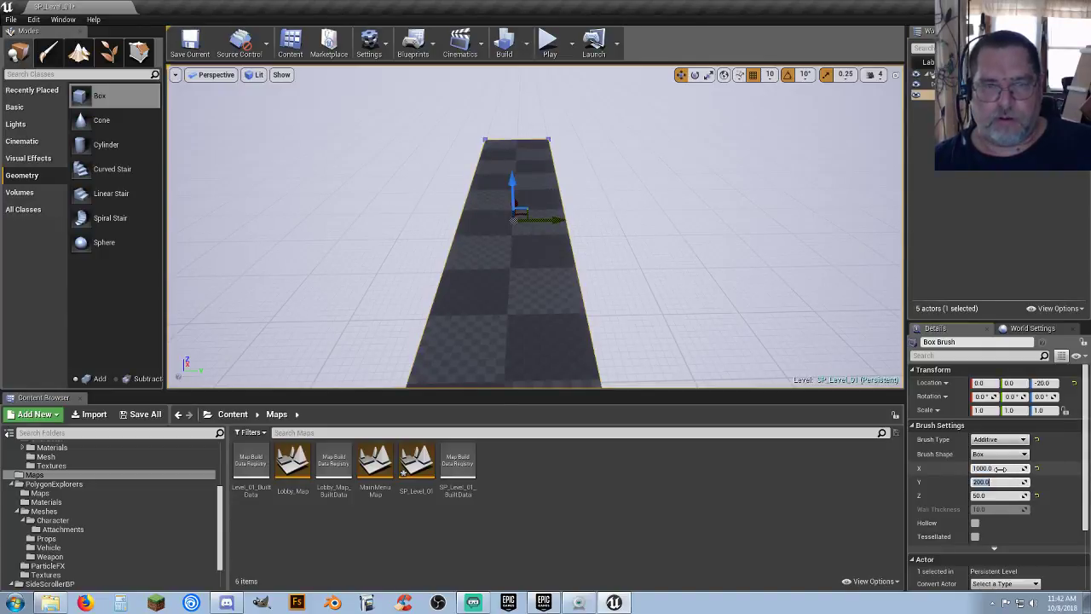
key(s)
mouse_move(674, 234)
right_down()
mouse_move(667, 243)
mouse_move(676, 236)
right_up()
key(w)
Step: Reduce the box brush's X size to 800
click(1001, 468)
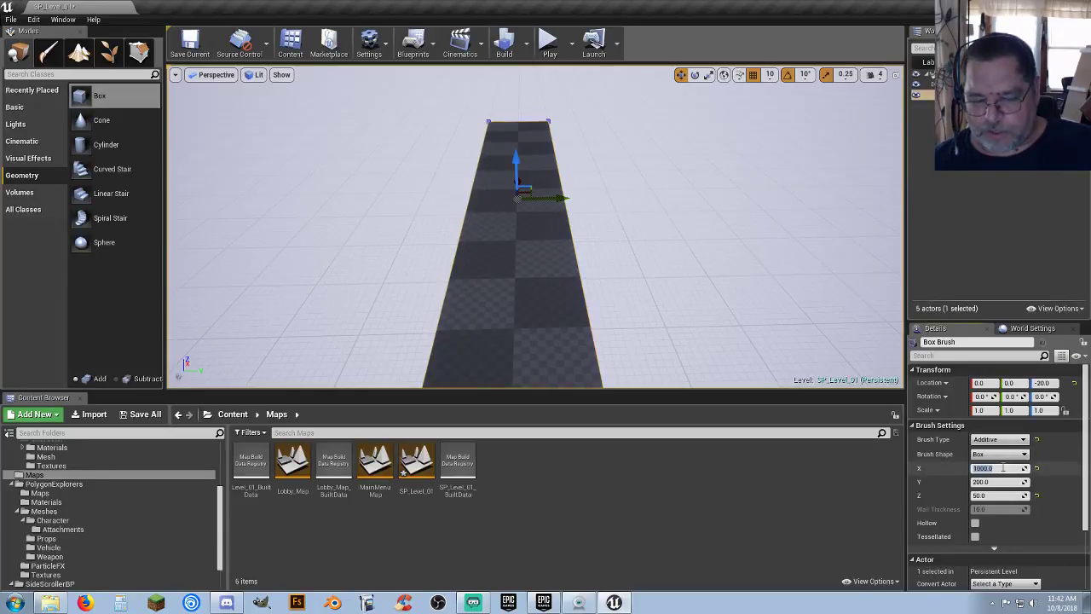
text(800)
key(Tab)
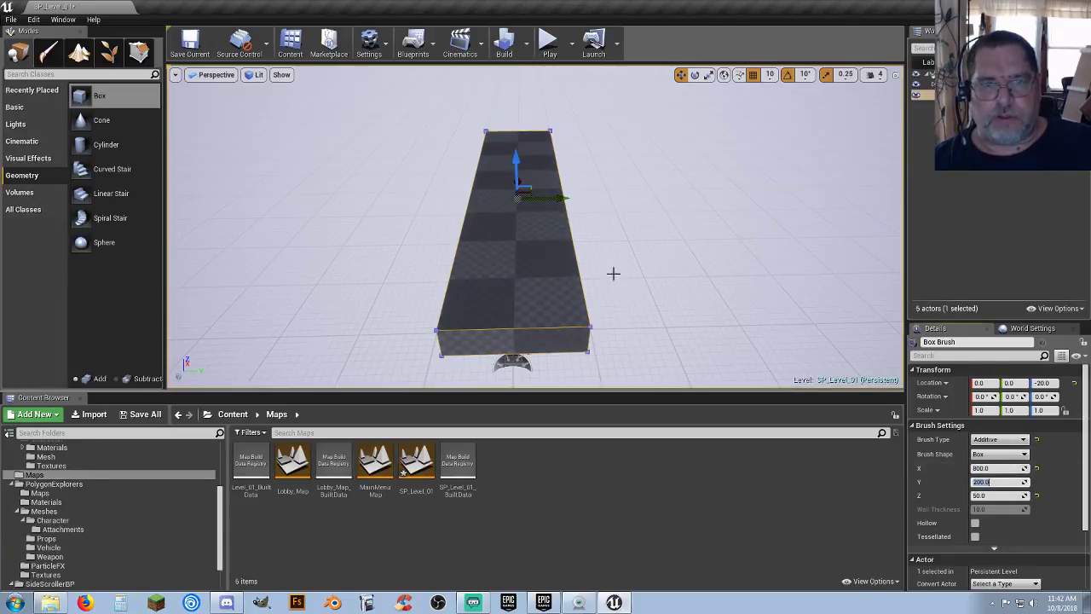
Step: Lengthen the box brush into a long floor by setting its Y size to 20000
right_drag(602, 258, 598, 253)
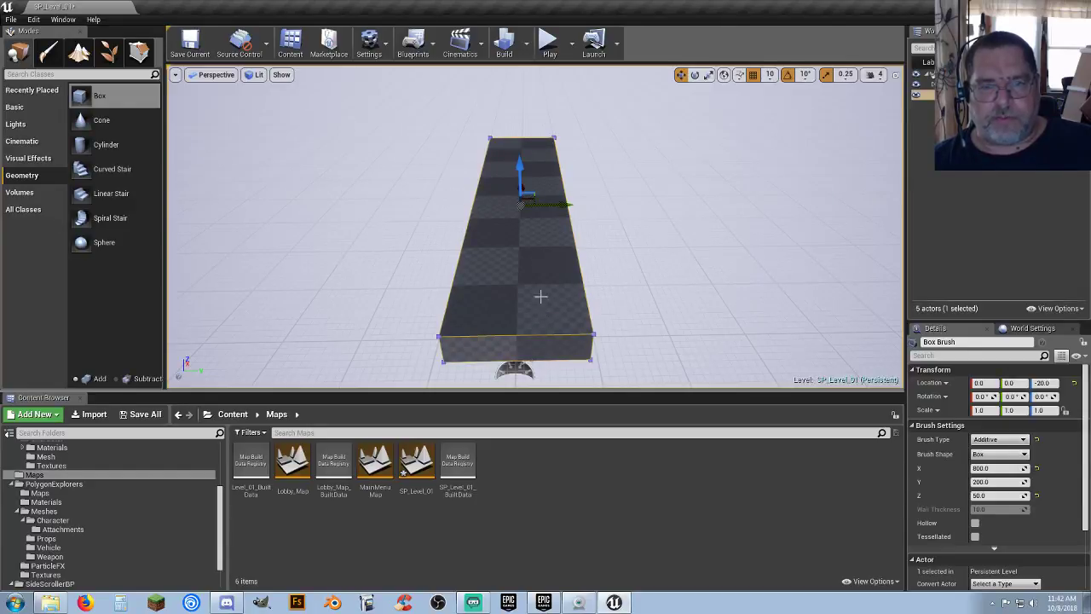
right_drag(571, 168, 561, 157)
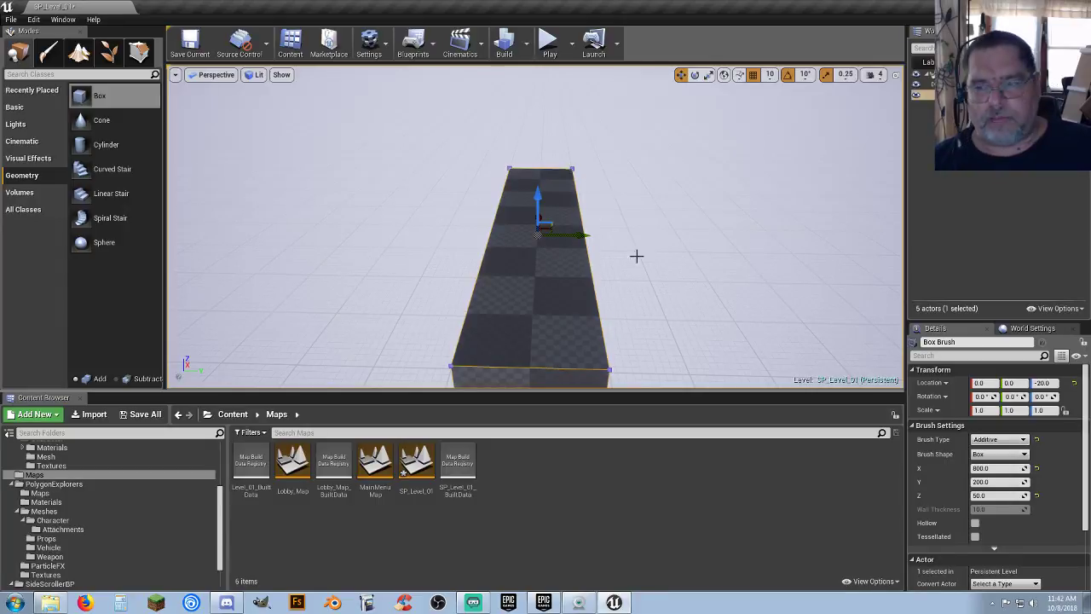
mouse_move(528, 292)
mouse_down()
mouse_move(524, 367)
mouse_move(547, 337)
mouse_move(530, 332)
mouse_up()
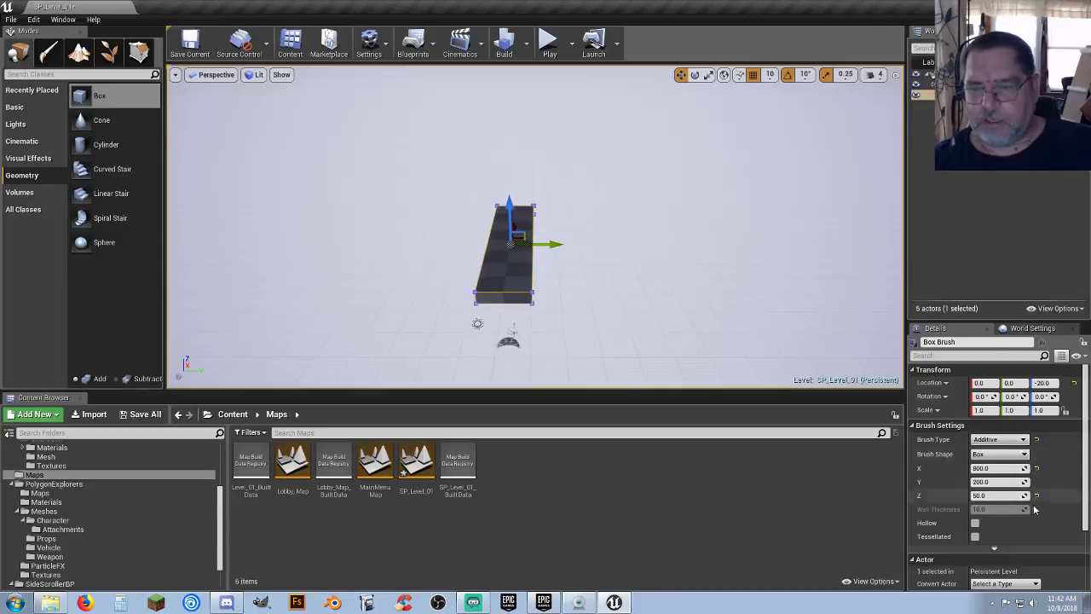
click(998, 482)
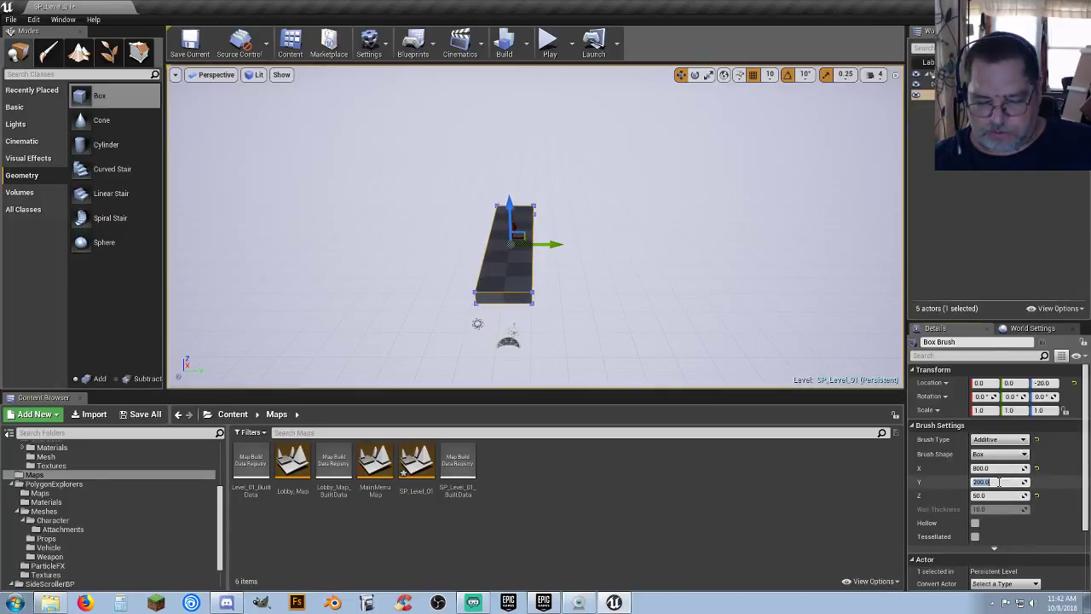
text(20000)
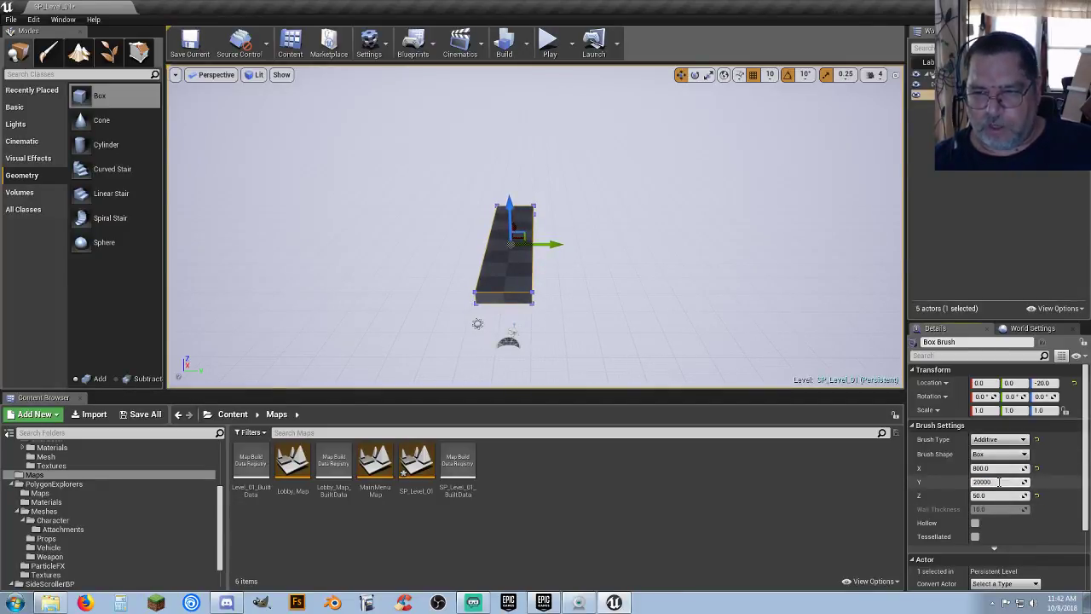
key(Tab)
Step: Duplicate the long floor brush and lower the copy to a Z location of -320
mouse_move(774, 355)
right_down()
mouse_move(699, 356)
mouse_move(631, 375)
mouse_move(588, 353)
mouse_move(528, 356)
mouse_move(633, 310)
right_up()
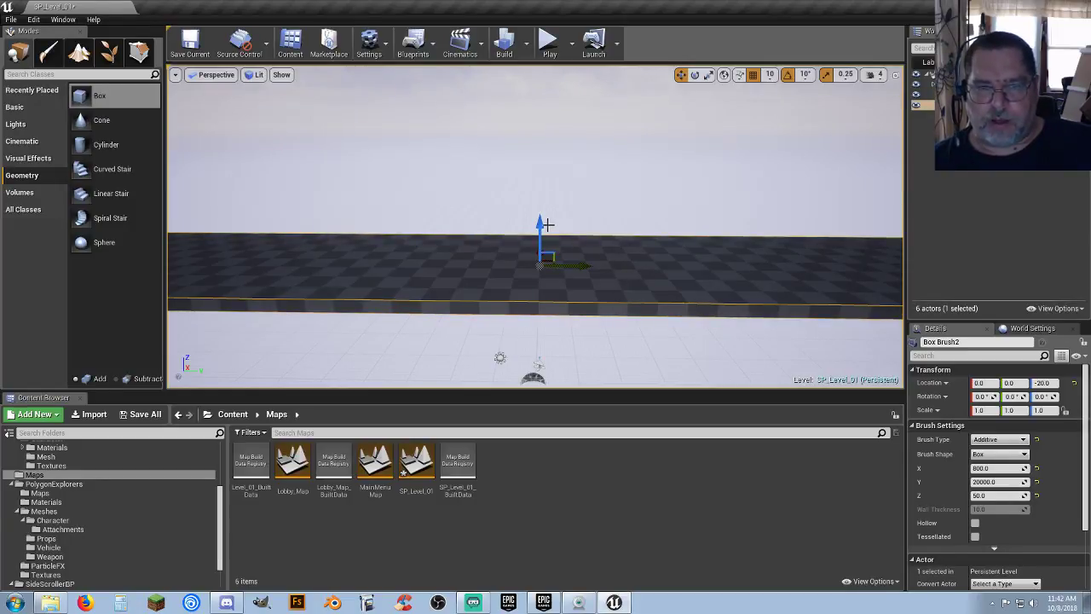
drag(540, 225, 545, 309)
key(f)
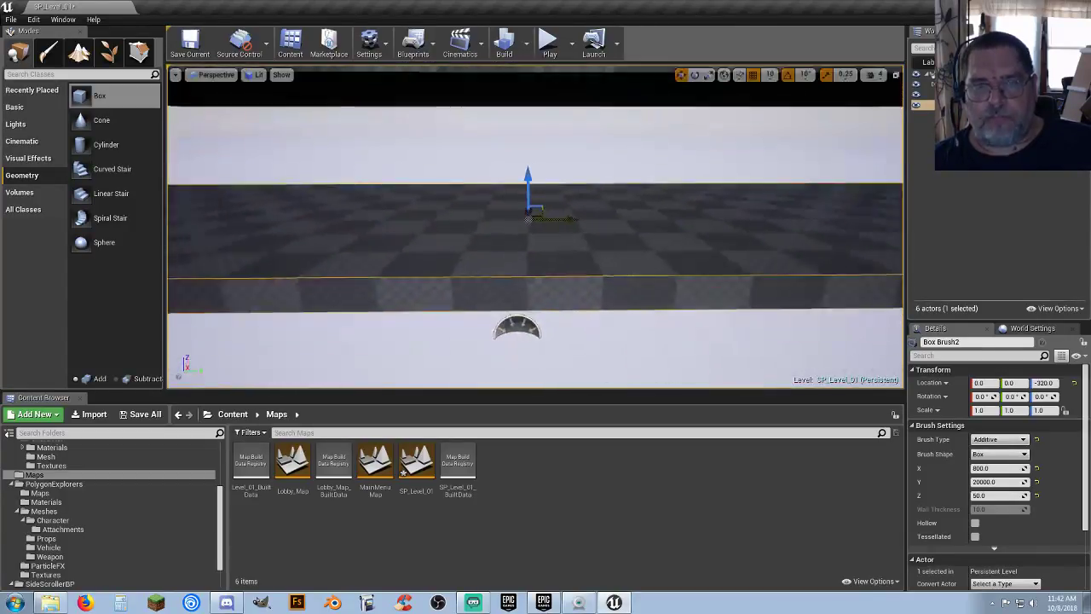
Step: Add another Box brush between the two floors and rename it Ruler
mouse_move(553, 246)
right_down()
mouse_move(568, 241)
mouse_move(533, 234)
right_up()
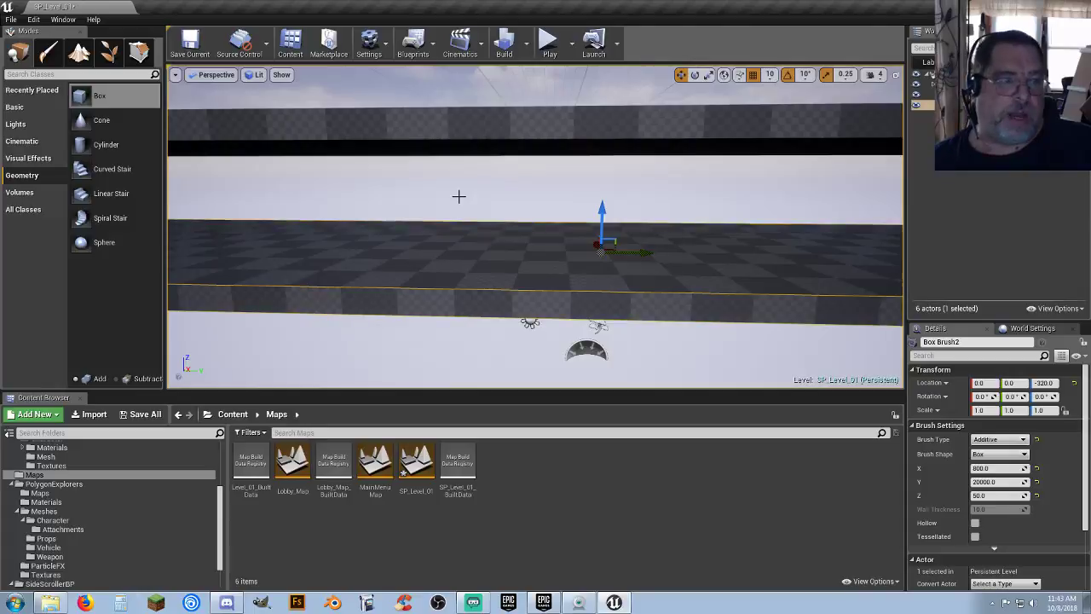
mouse_move(81, 97)
mouse_down()
mouse_move(352, 241)
mouse_move(426, 262)
mouse_up()
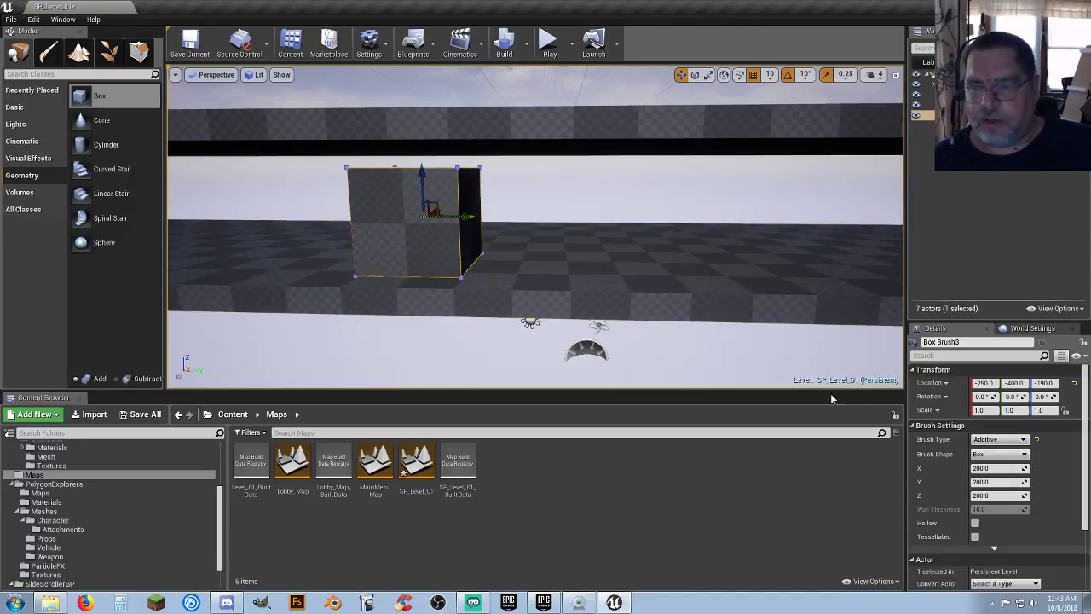
right_click(967, 115)
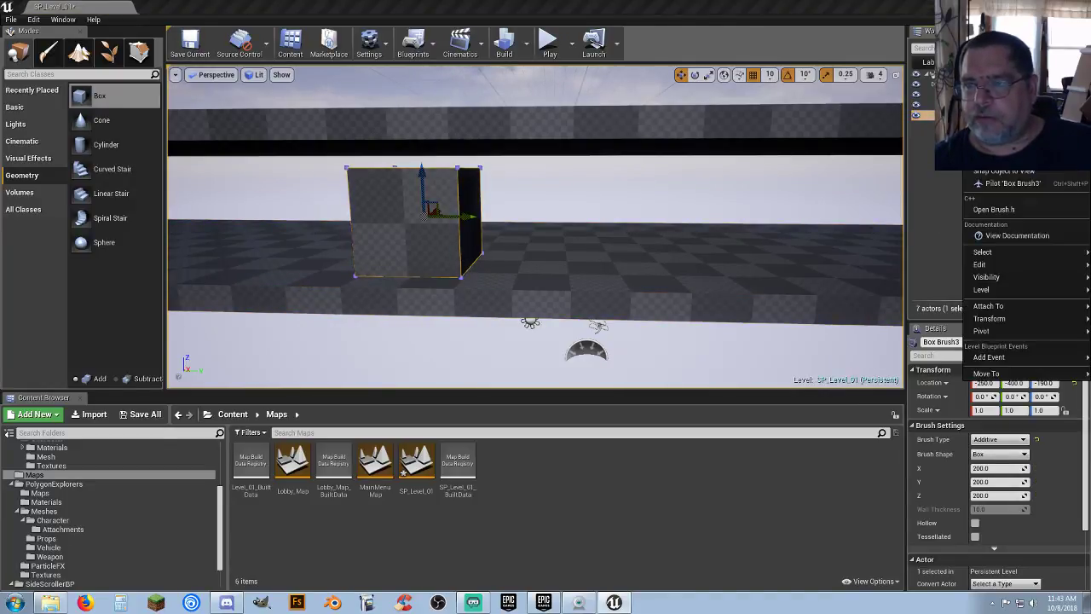
key(Escape)
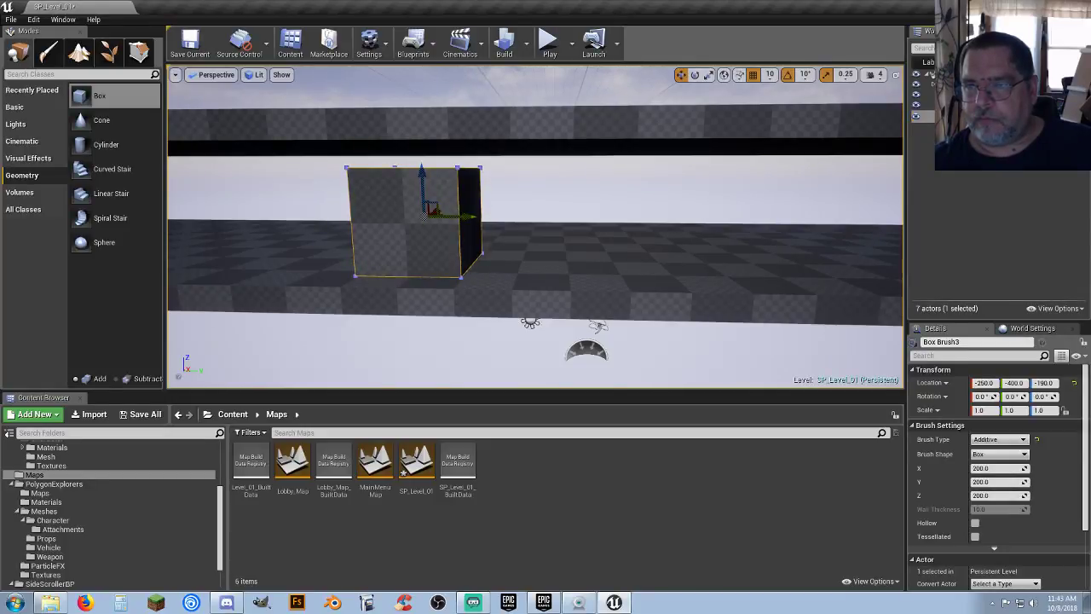
key(Return)
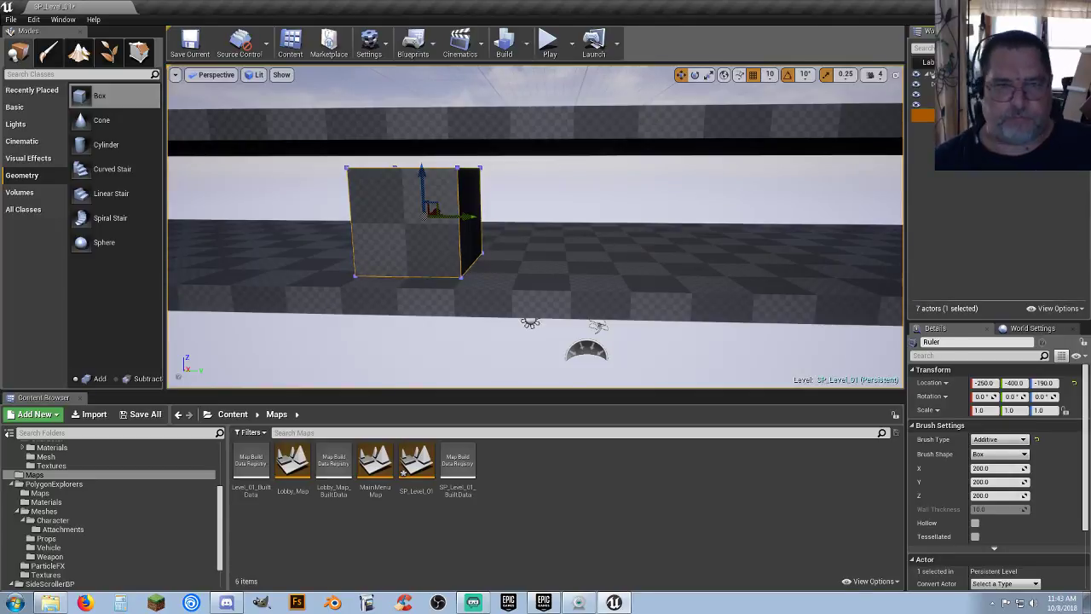
Step: Open the Ruler brush's Z size for editing
click(1006, 495)
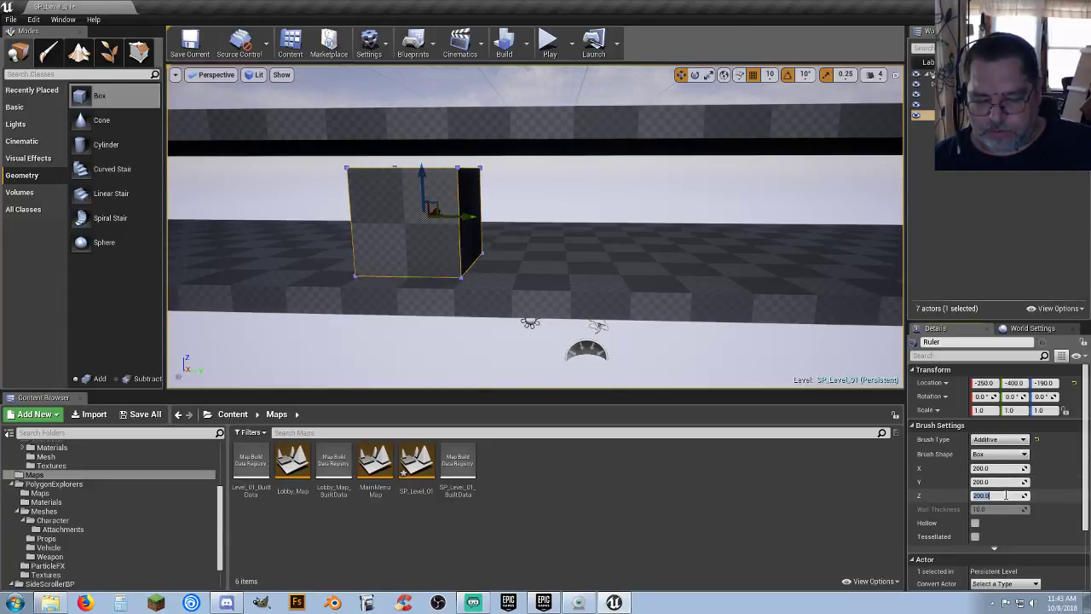
Step: Set the ruler box's Z size to 500 and lower it to Z -240, so its top meets the upper slab
text(50)
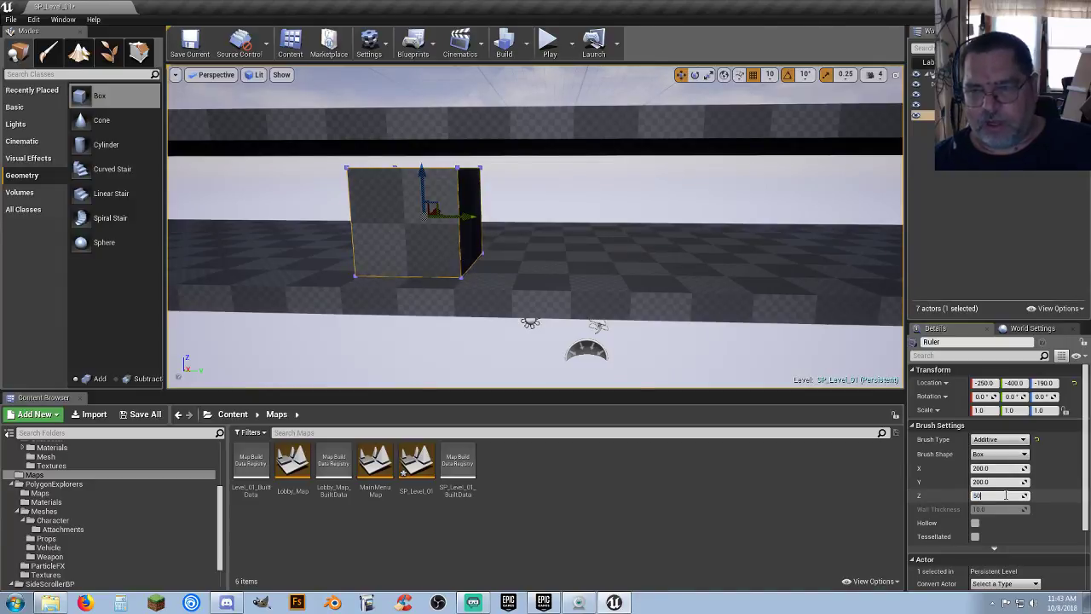
text(0)
key(Return)
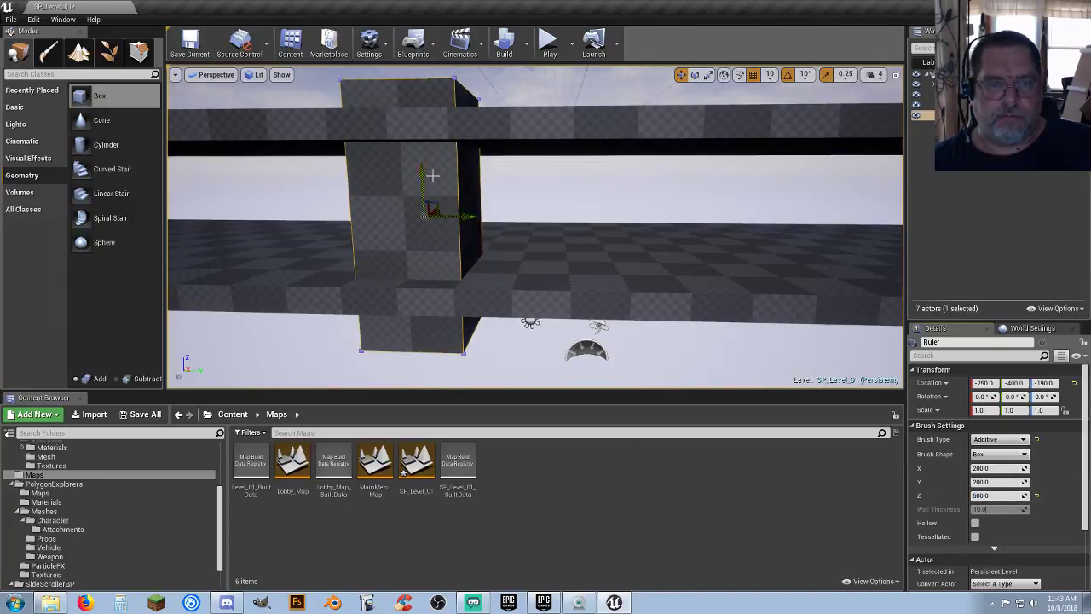
drag(426, 171, 435, 197)
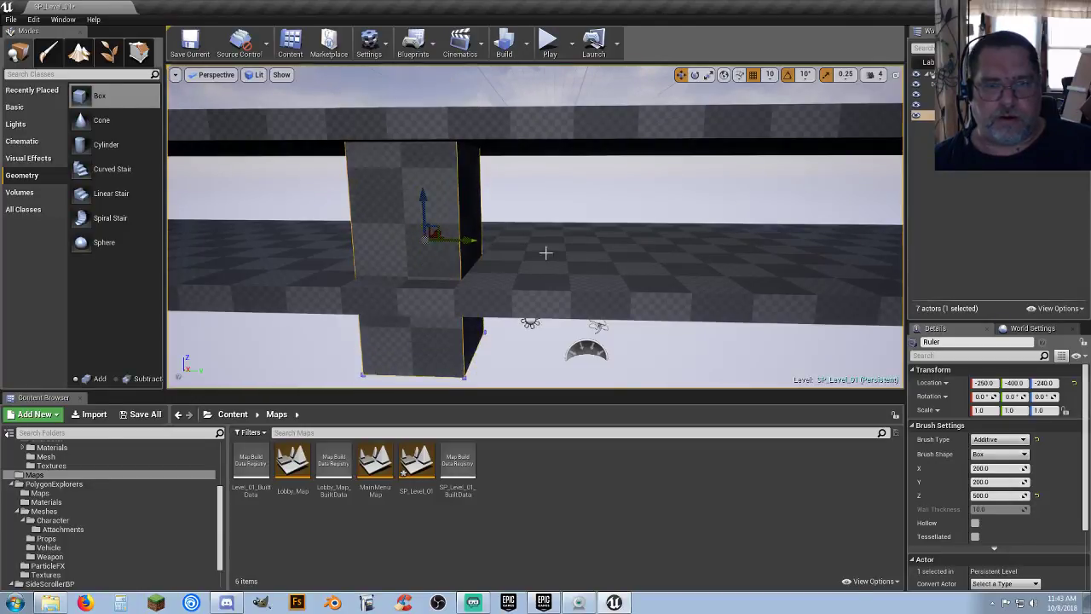
Step: Move the lower floor slab vertically to Z -510, aligning it with the bottom of the ruler box
click(588, 282)
drag(601, 220, 599, 278)
mouse_move(600, 279)
right_down()
mouse_move(584, 319)
mouse_move(599, 315)
right_up()
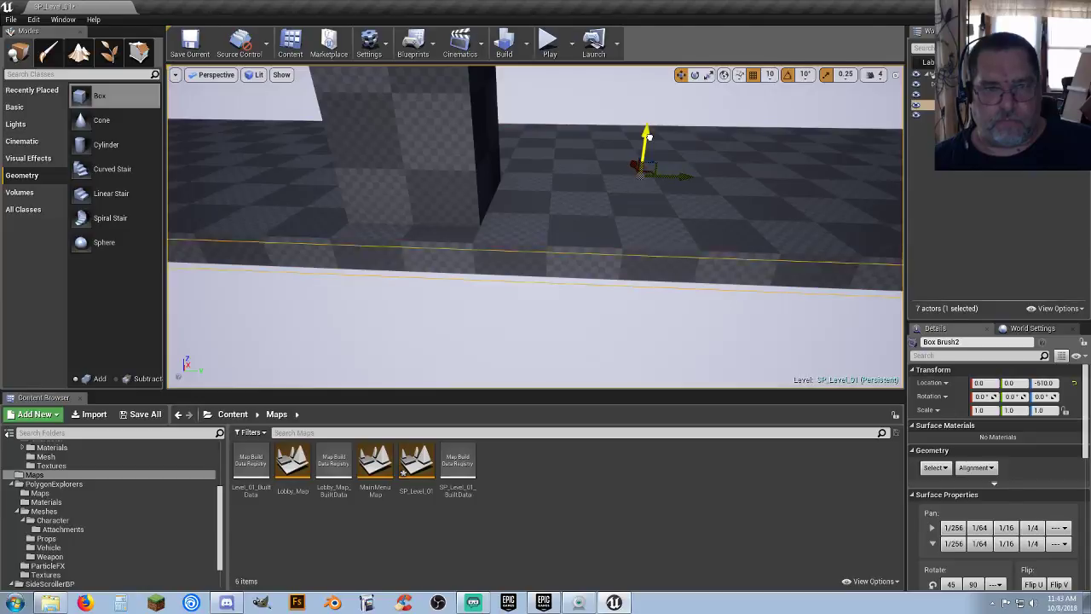
drag(649, 136, 635, 205)
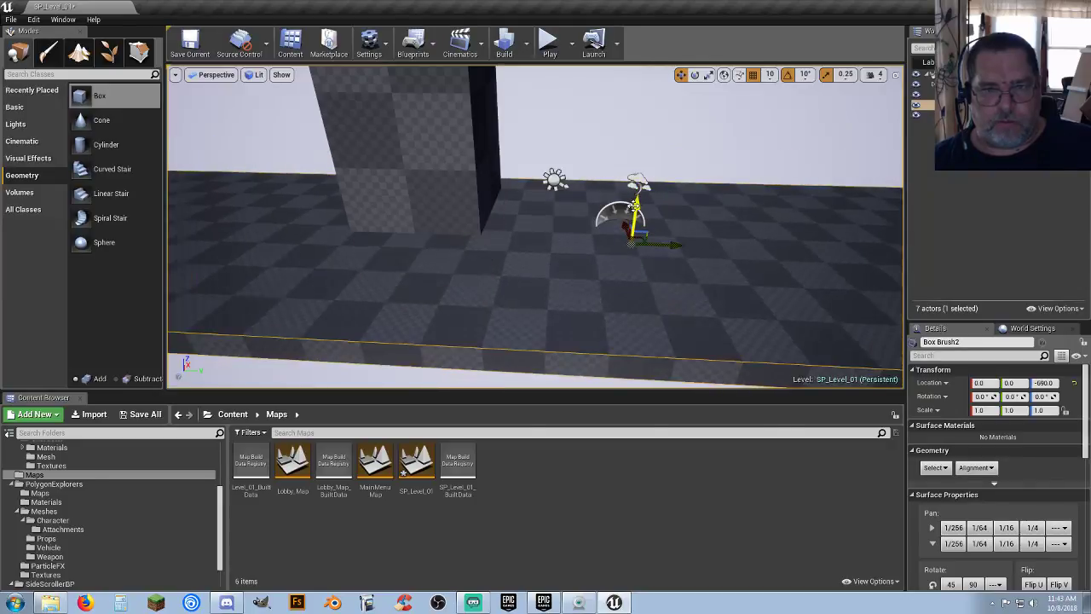
mouse_move(591, 224)
right_down()
mouse_move(533, 294)
mouse_move(592, 235)
mouse_move(588, 332)
mouse_move(598, 167)
right_up()
drag(594, 279, 595, 228)
key(w)
mouse_move(595, 228)
right_down()
mouse_move(595, 200)
mouse_move(594, 239)
right_up()
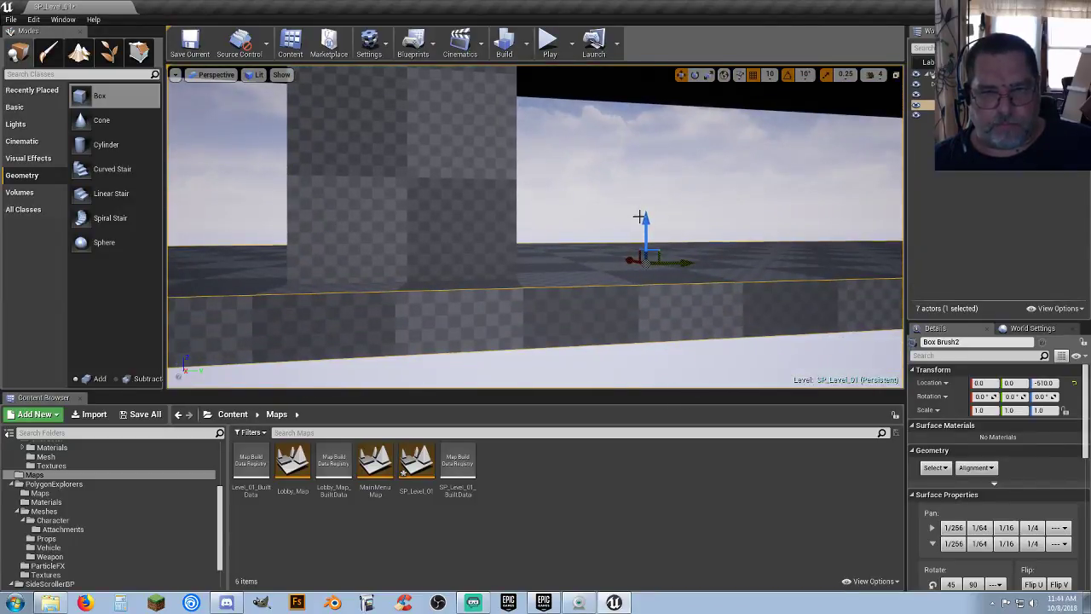
drag(645, 220, 645, 218)
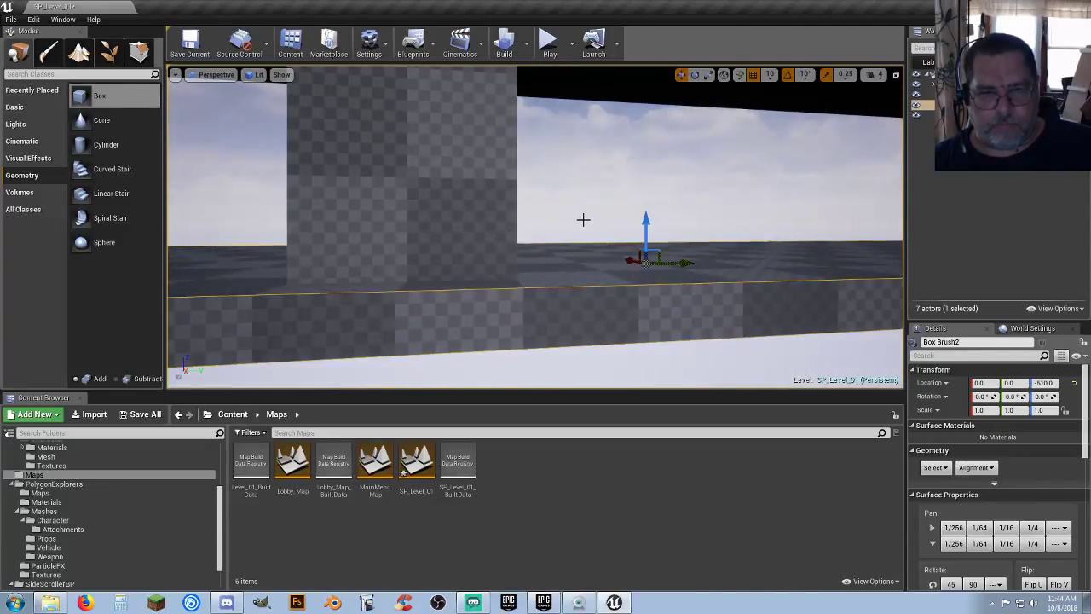
Step: Move the ruler box out from between the floor slabs along X to -1710
mouse_move(582, 219)
right_down()
mouse_move(582, 145)
mouse_move(597, 128)
mouse_move(580, 188)
mouse_move(531, 227)
right_up()
click(531, 229)
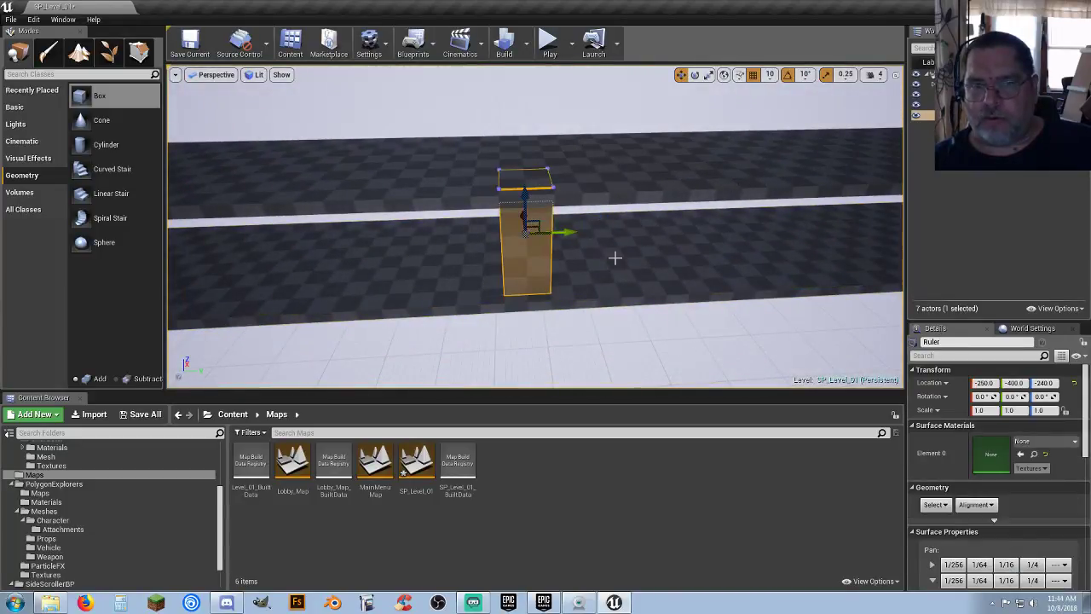
right_drag(633, 231, 594, 258)
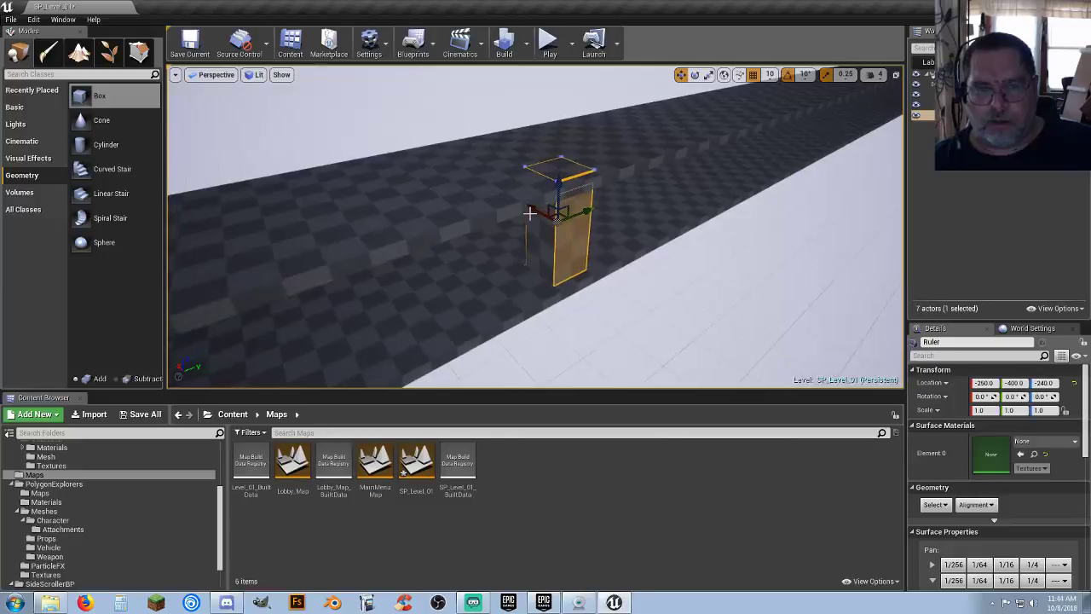
drag(530, 209, 833, 340)
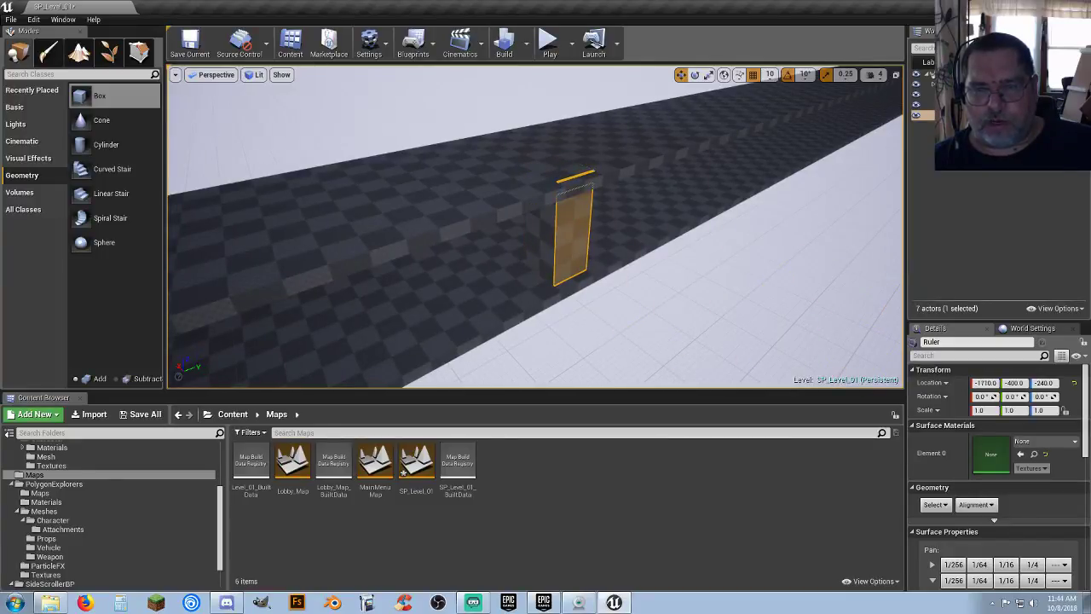
Step: Duplicate the upper floor slab and raise the copy to Z 220
right_drag(535, 227, 736, 307)
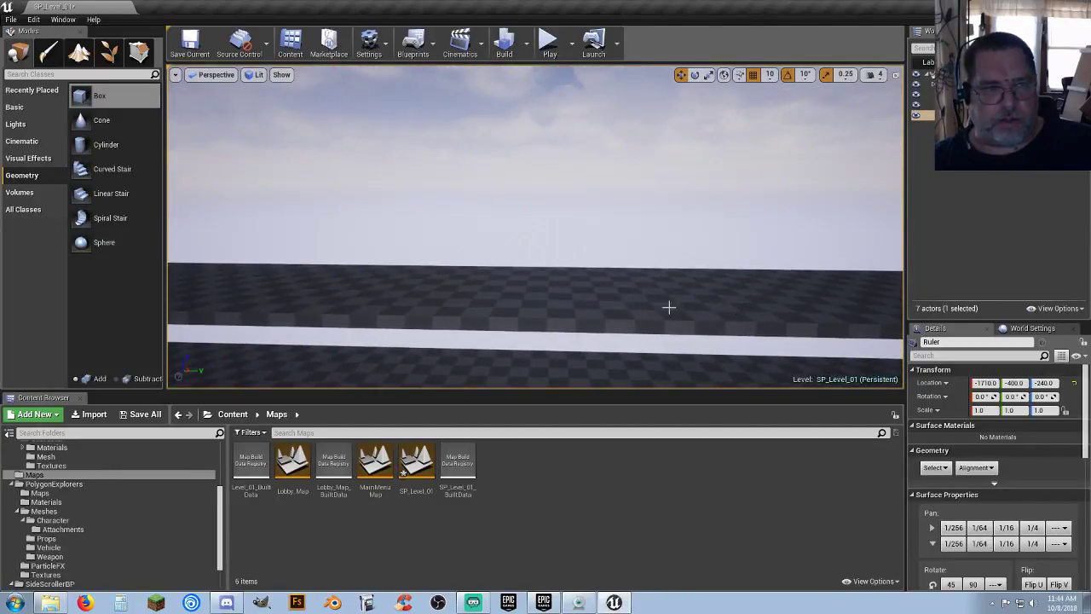
click(556, 311)
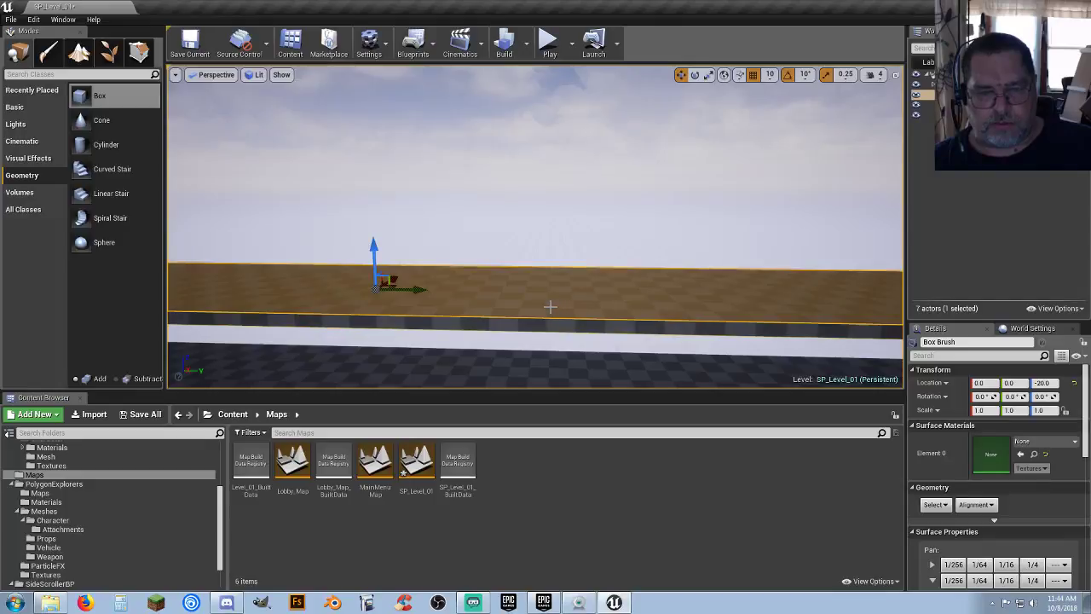
key(ctrl+w)
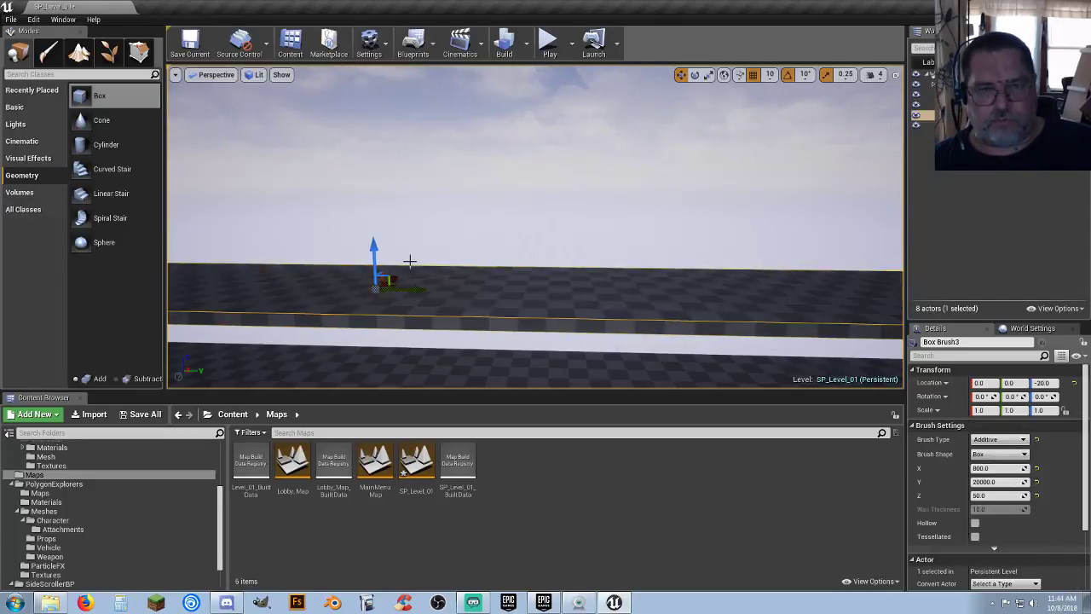
mouse_move(373, 241)
mouse_down()
mouse_move(373, 205)
mouse_move(401, 173)
mouse_up()
Step: Turn the duplicated slab into a wall by setting its Z size to 1200 and X size to 100
right_drag(401, 173, 403, 171)
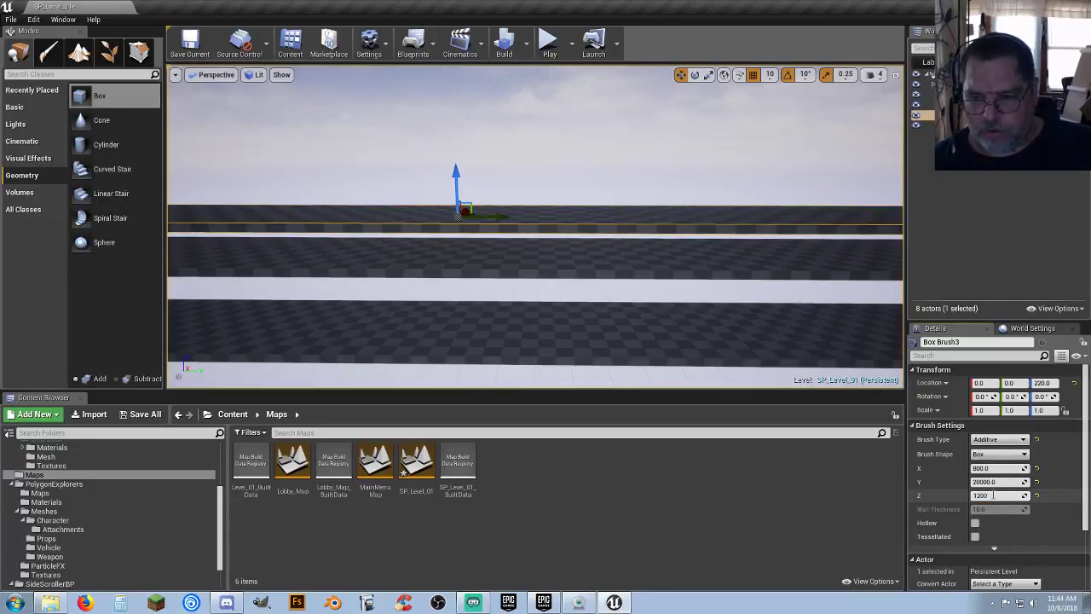
key(Return)
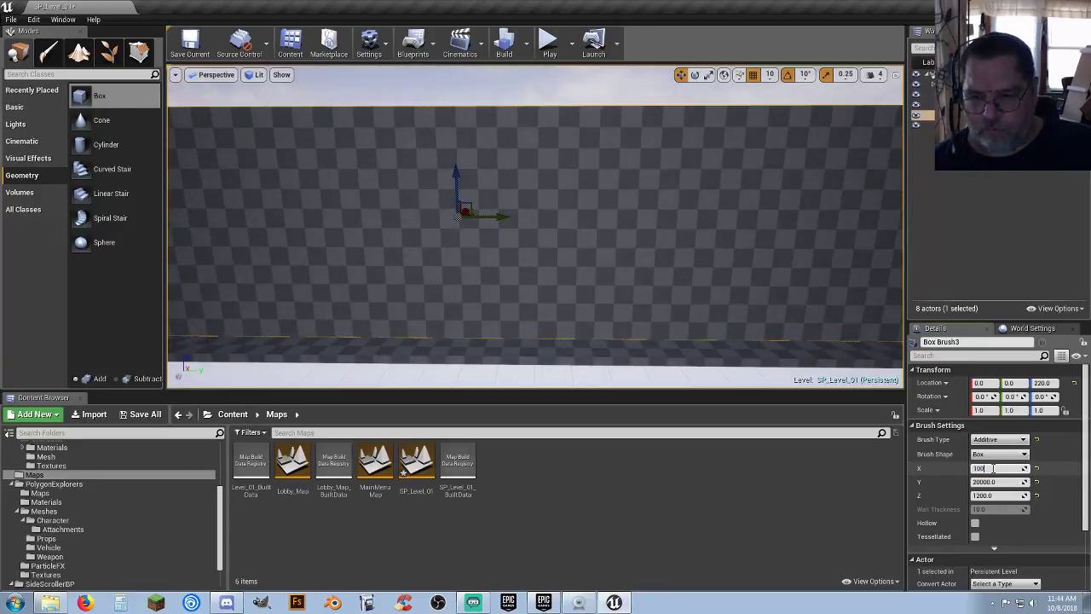
key(Tab)
Step: Position the wall along the back edge of the floors at X 430 and lower it to Z 90
right_drag(681, 290, 844, 269)
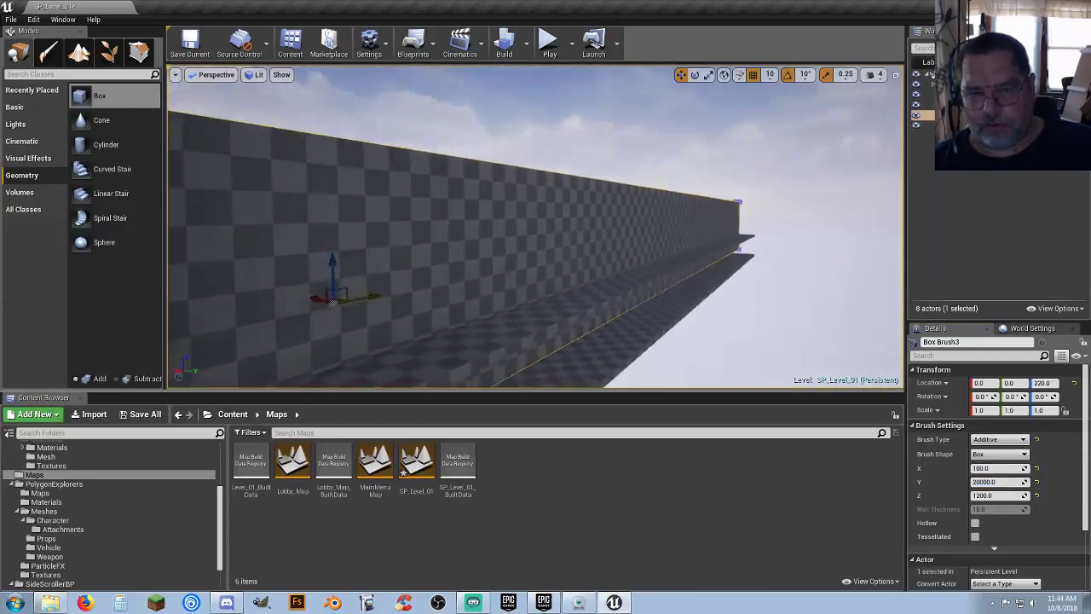
right_drag(477, 188, 565, 236)
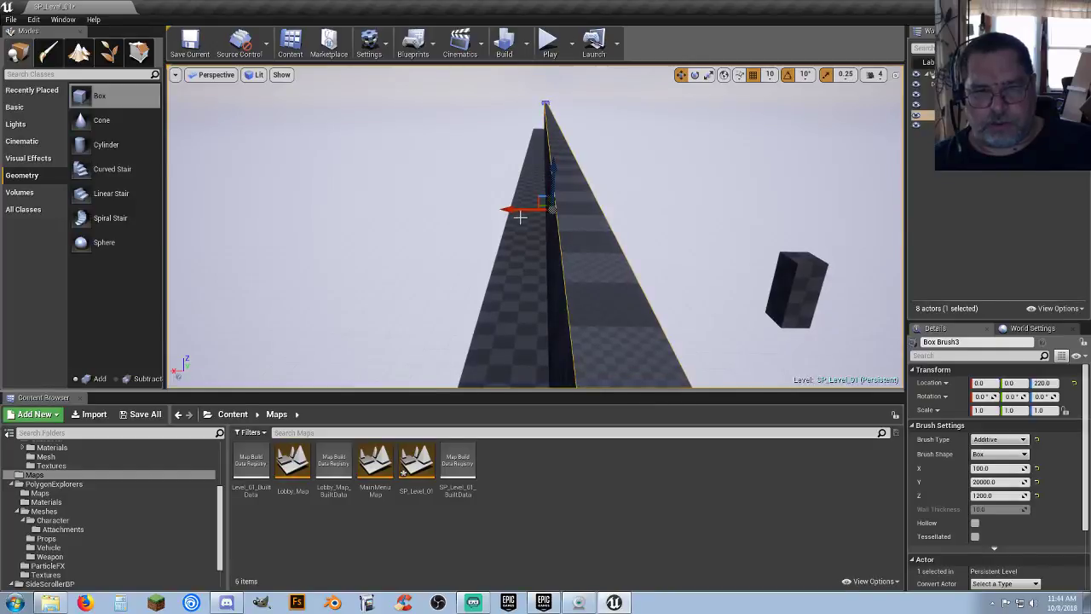
drag(520, 216, 439, 210)
mouse_move(457, 224)
right_down()
mouse_move(456, 271)
mouse_move(455, 224)
right_up()
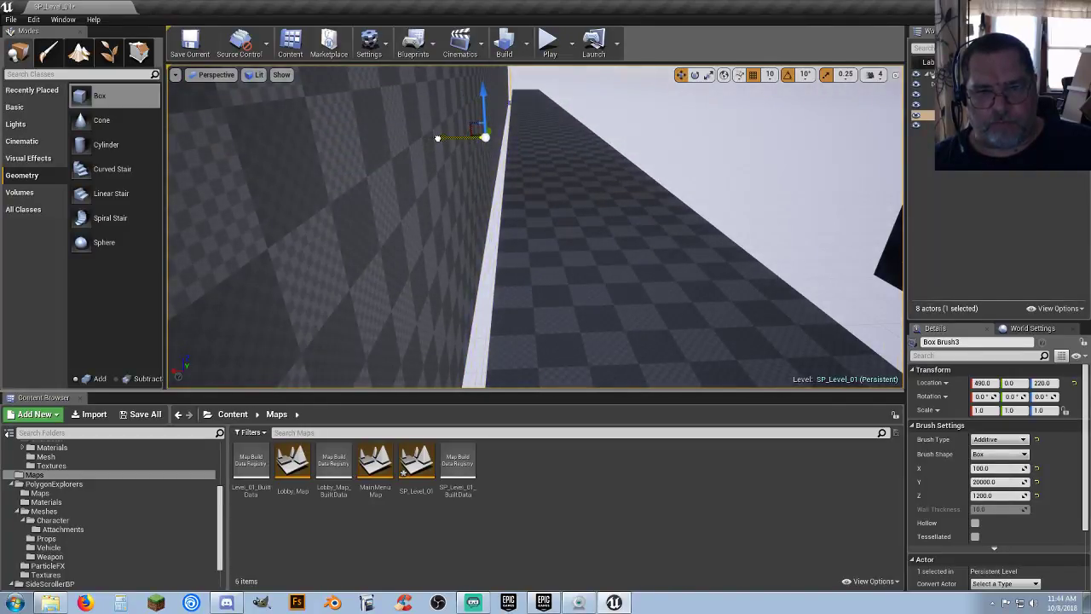
drag(437, 137, 437, 137)
right_drag(453, 159, 415, 102)
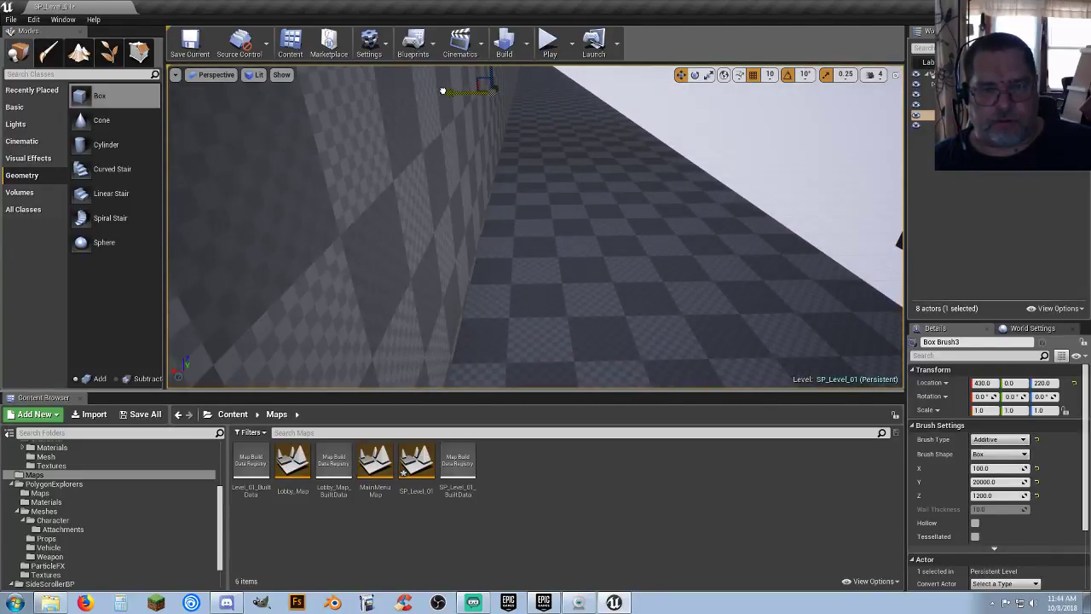
drag(443, 91, 443, 91)
right_drag(443, 91, 294, 124)
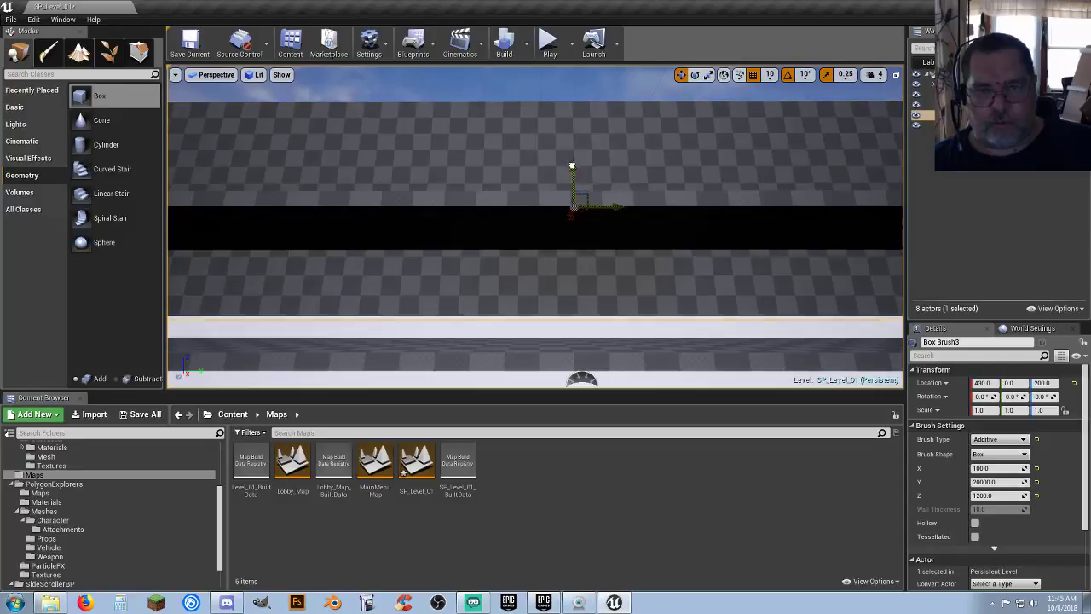
drag(571, 165, 575, 182)
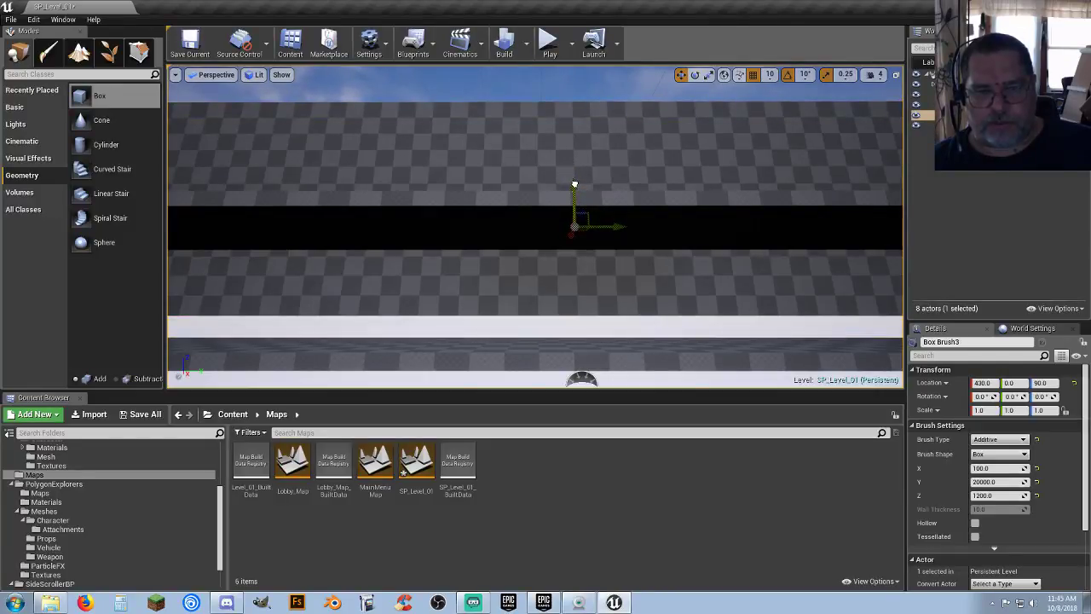
Step: Place a Player Start near the end of the upper floor, at X 0 and Y -9750
right_drag(575, 184, 523, 273)
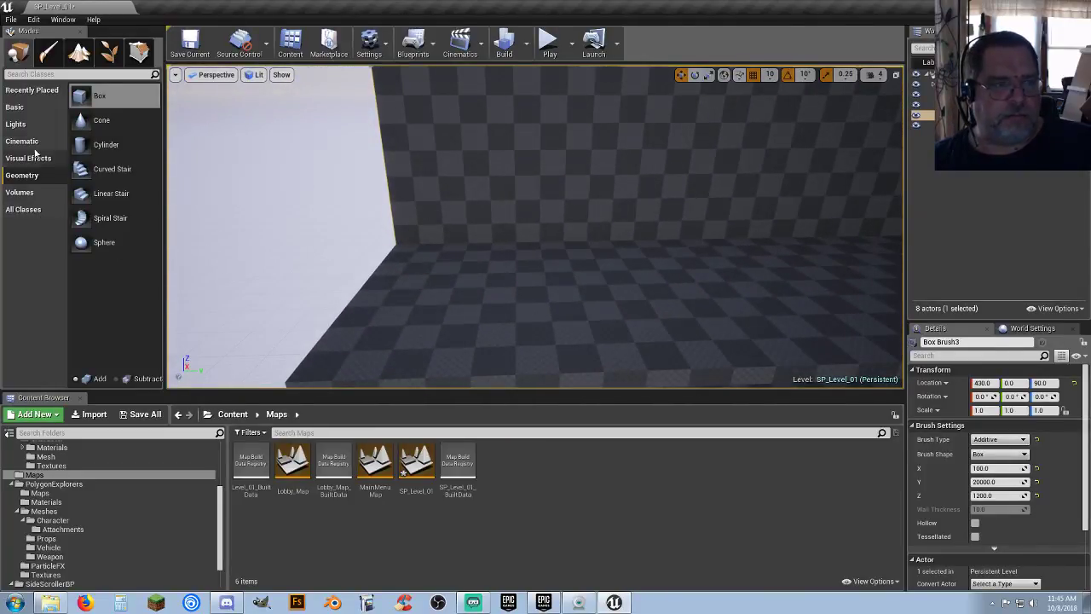
click(25, 109)
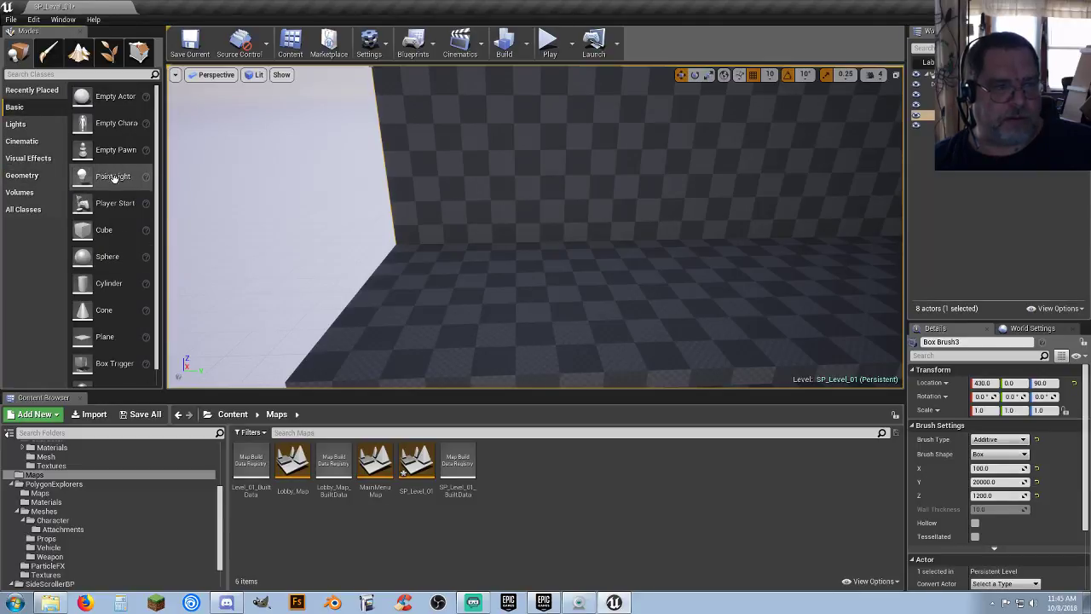
drag(81, 210, 367, 267)
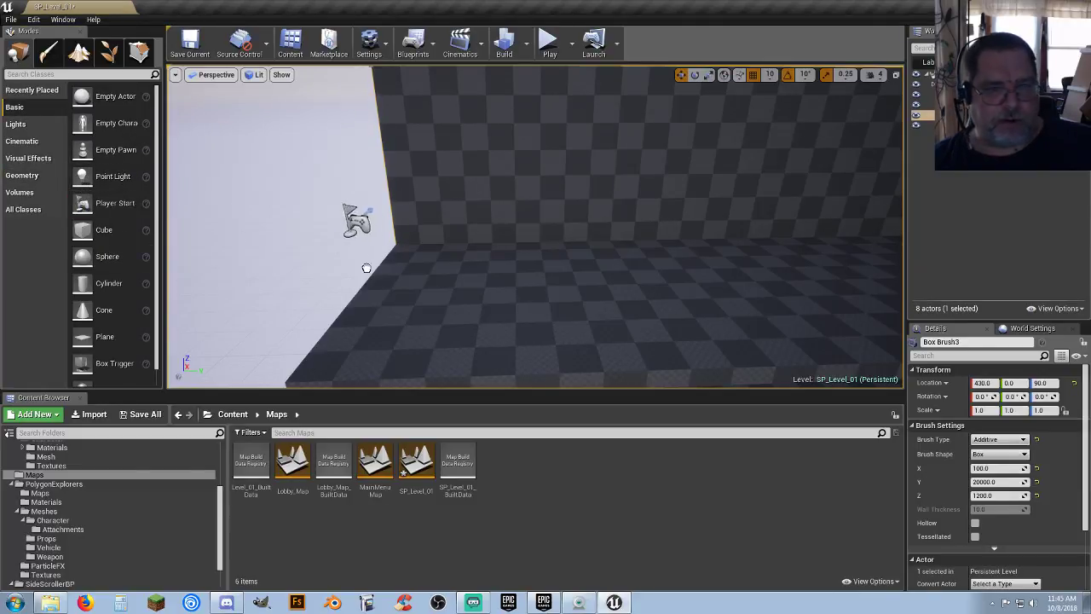
drag(424, 303, 407, 256)
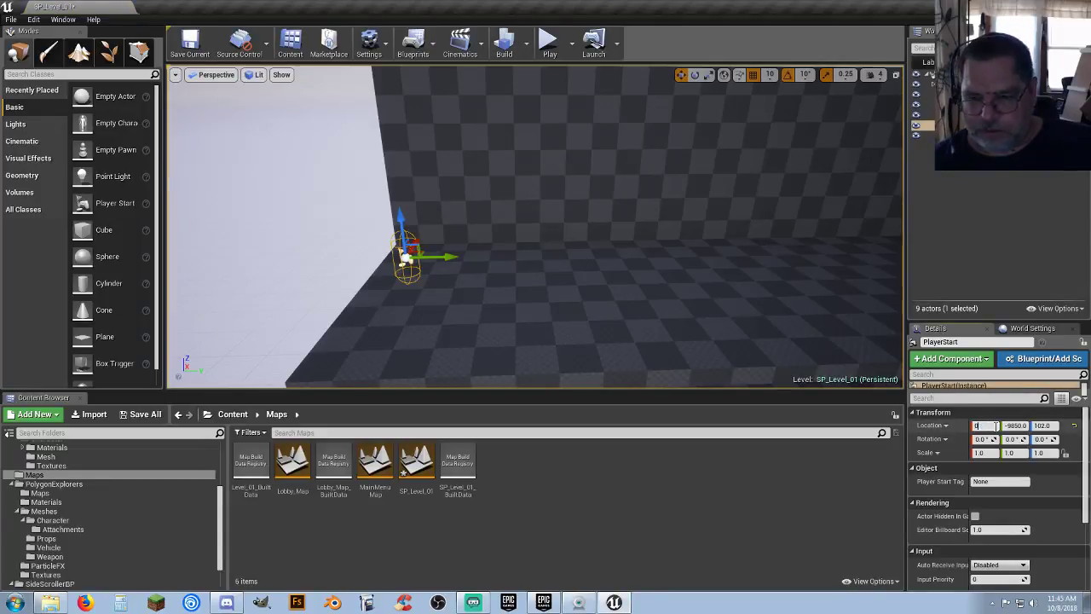
key(Tab)
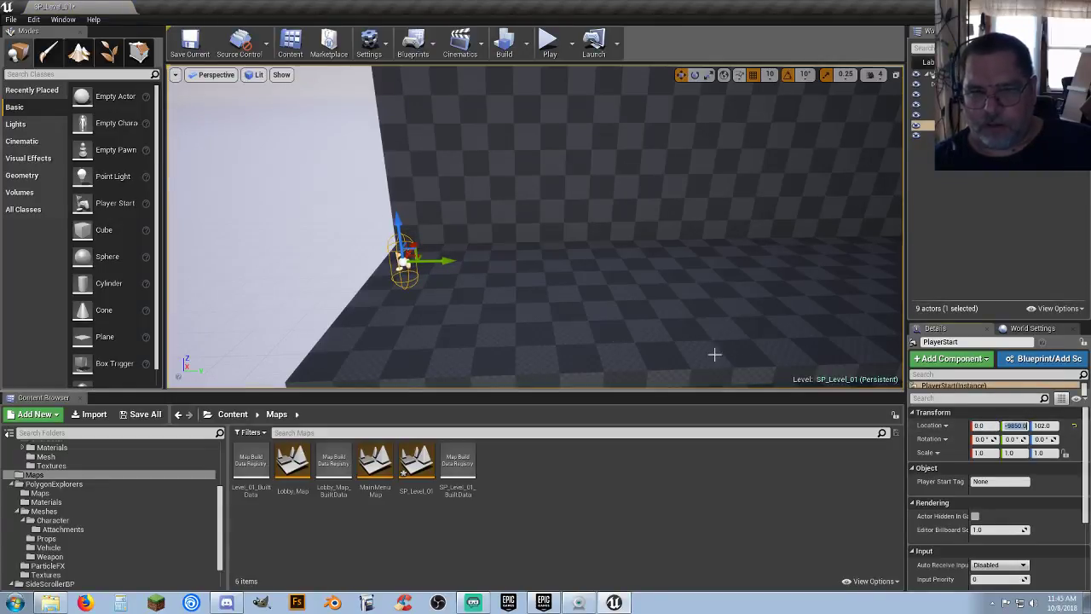
drag(452, 260, 483, 262)
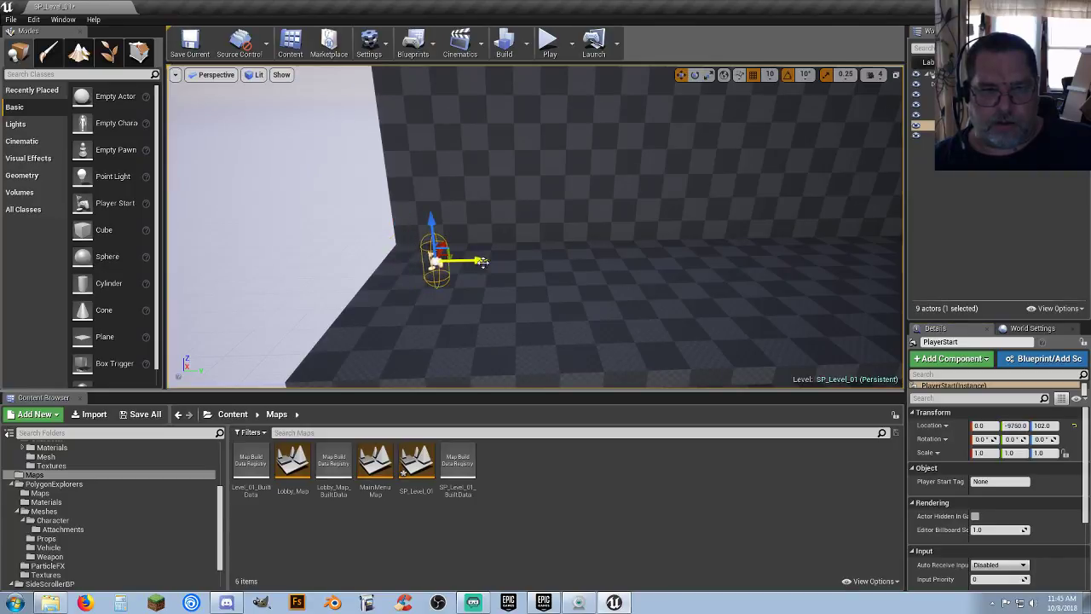
Step: Add a box brush at the end of the upper floor beside the Player Start
scroll(429, 339, down, 6)
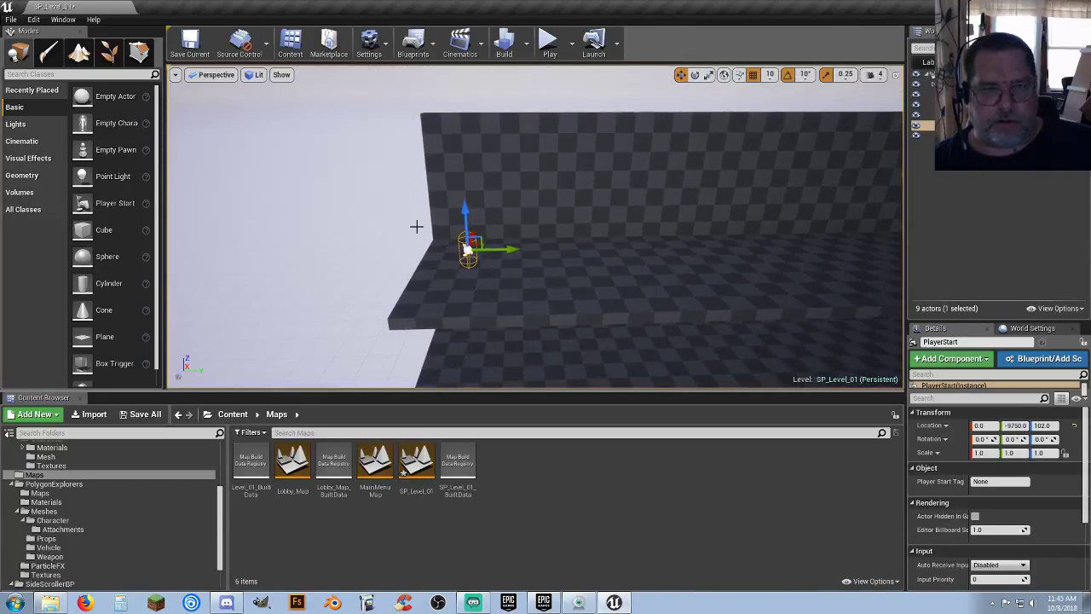
click(36, 175)
mouse_move(93, 96)
mouse_down()
mouse_move(298, 226)
mouse_move(432, 293)
mouse_move(482, 220)
mouse_up()
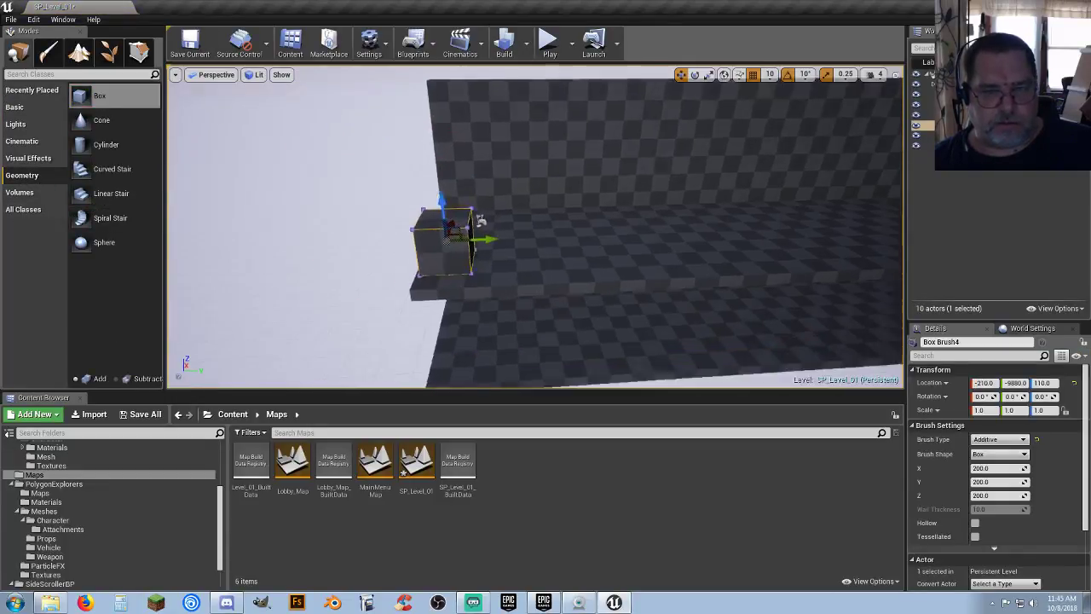
Step: Size the new box brush to X 800, Y 100, Z 1200 and position it as an end wall at X -20, Y -9950
right_drag(482, 220, 545, 234)
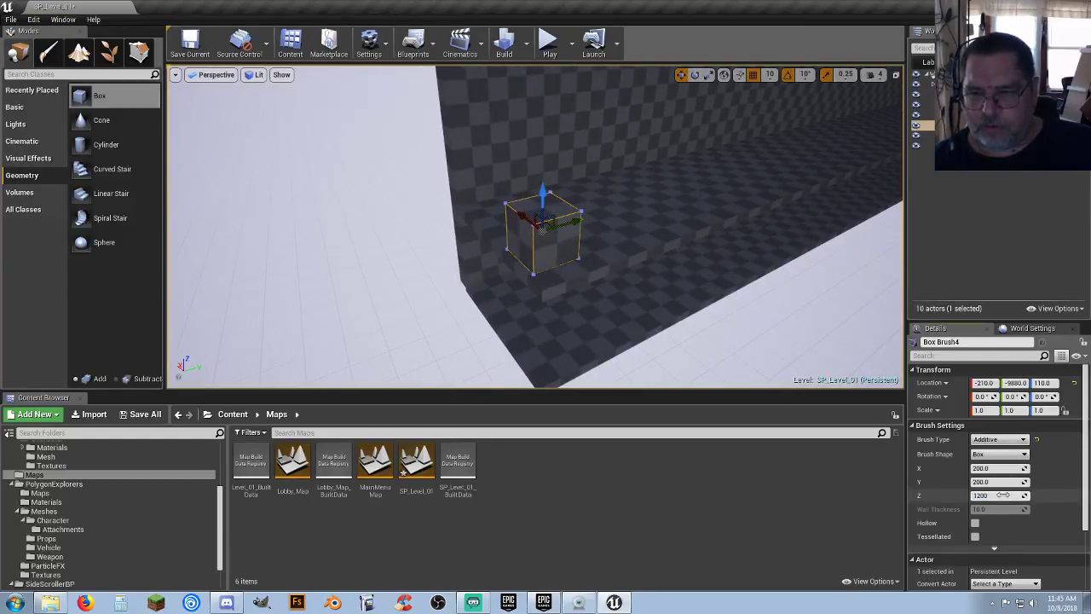
key(Return)
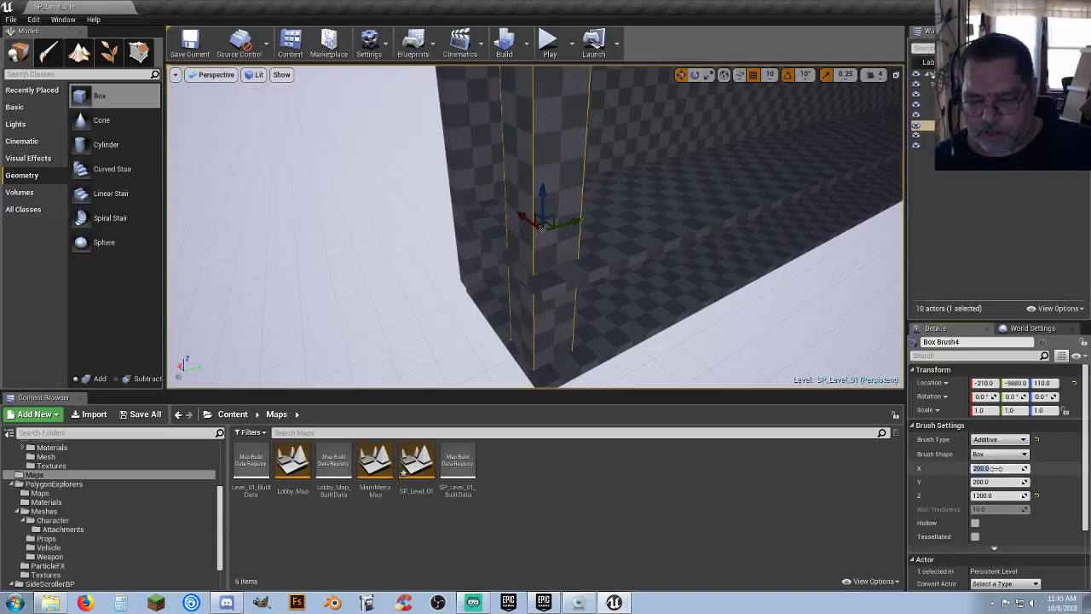
click(996, 467)
text(800)
key(Tab)
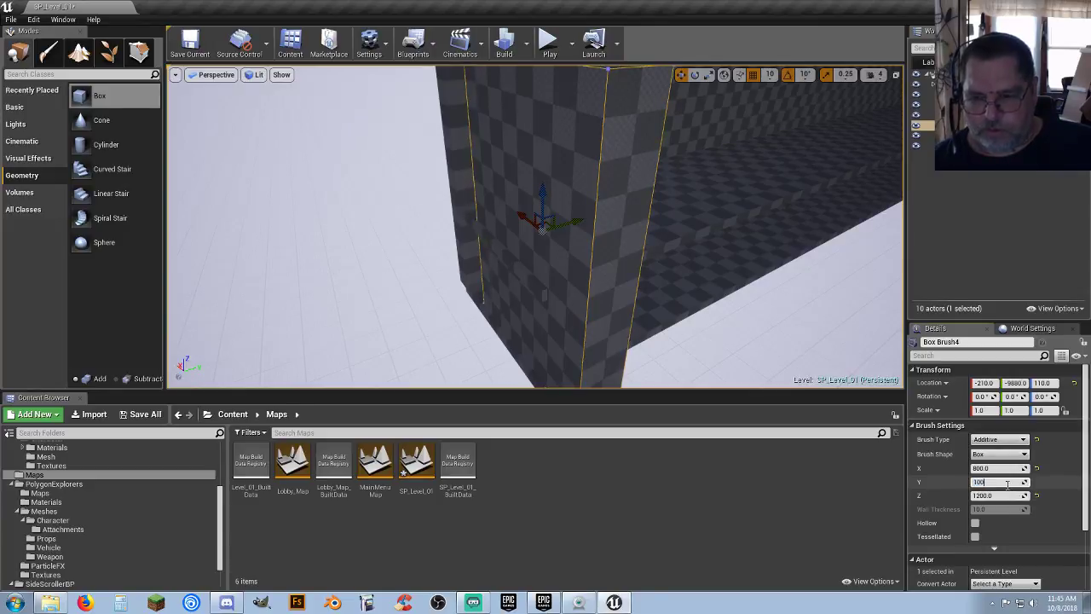
text(100)
key(Tab)
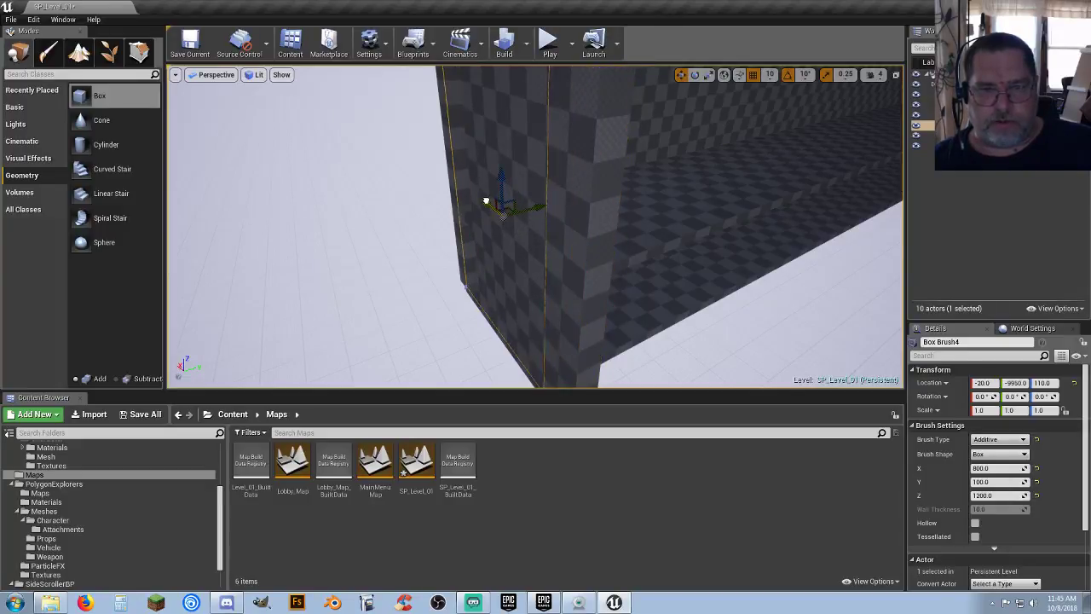
Step: Play the level in the viewport to test it from the Player Start
mouse_move(486, 201)
right_down()
mouse_move(464, 239)
mouse_move(434, 247)
right_up()
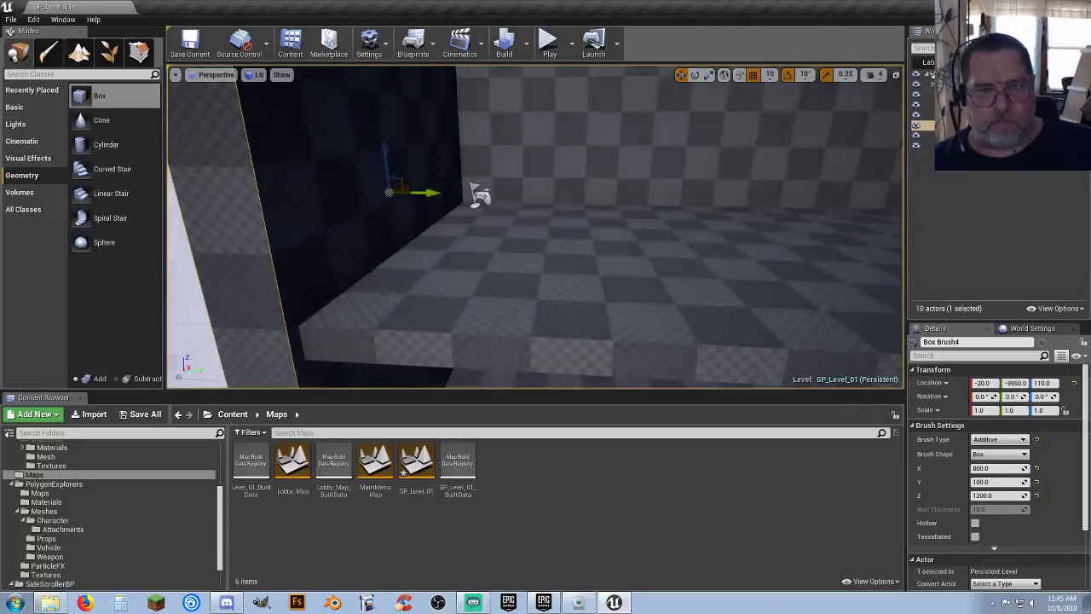
click(550, 44)
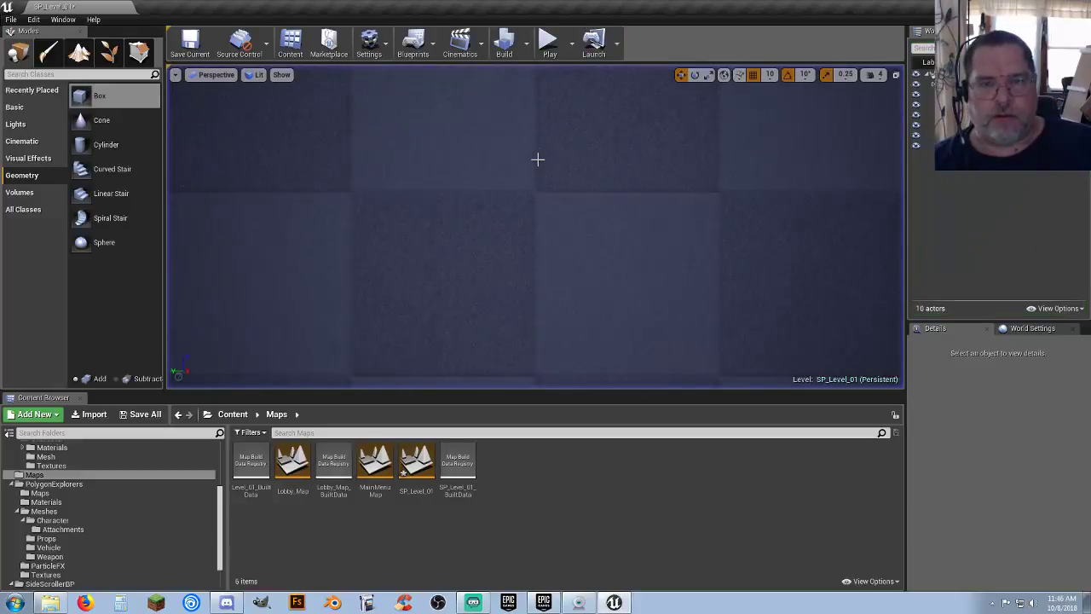
Step: Rotate the Player Start 90° about Z and move it slightly up and away from the end wall to Y -9720, Z 122
mouse_move(538, 159)
right_down()
mouse_move(535, 170)
mouse_move(435, 167)
mouse_move(555, 187)
right_up()
click(502, 176)
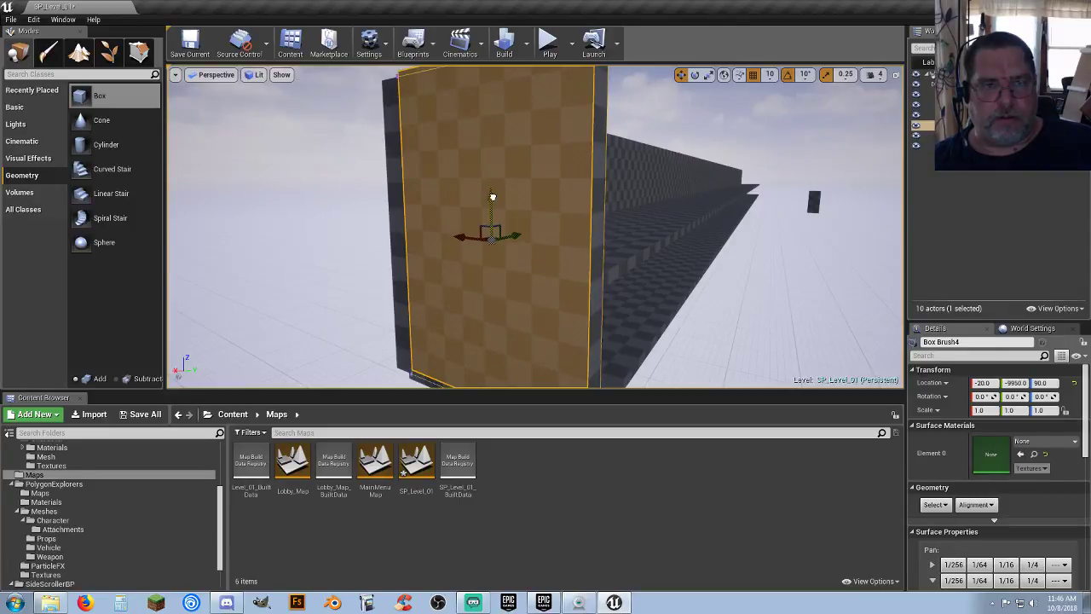
right_drag(492, 197, 614, 184)
click(471, 218)
right_drag(471, 217, 498, 215)
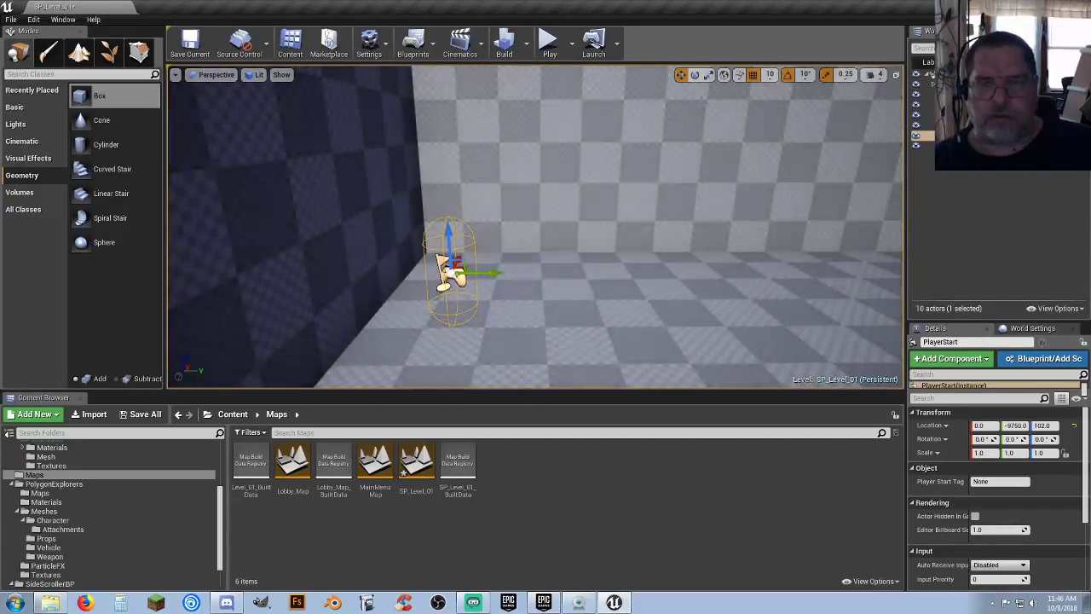
key(e)
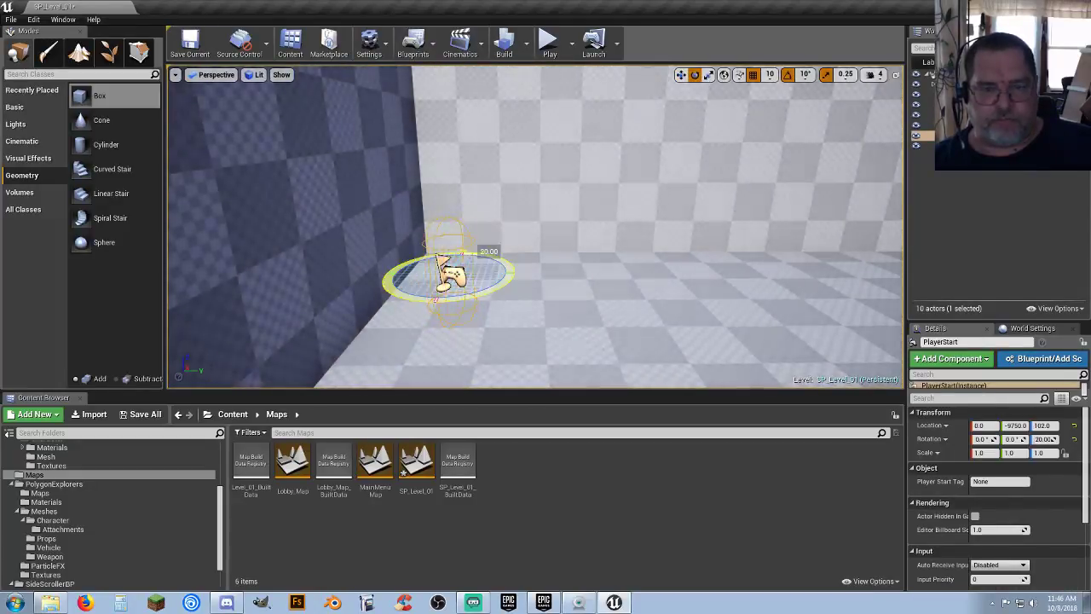
drag(488, 252, 535, 271)
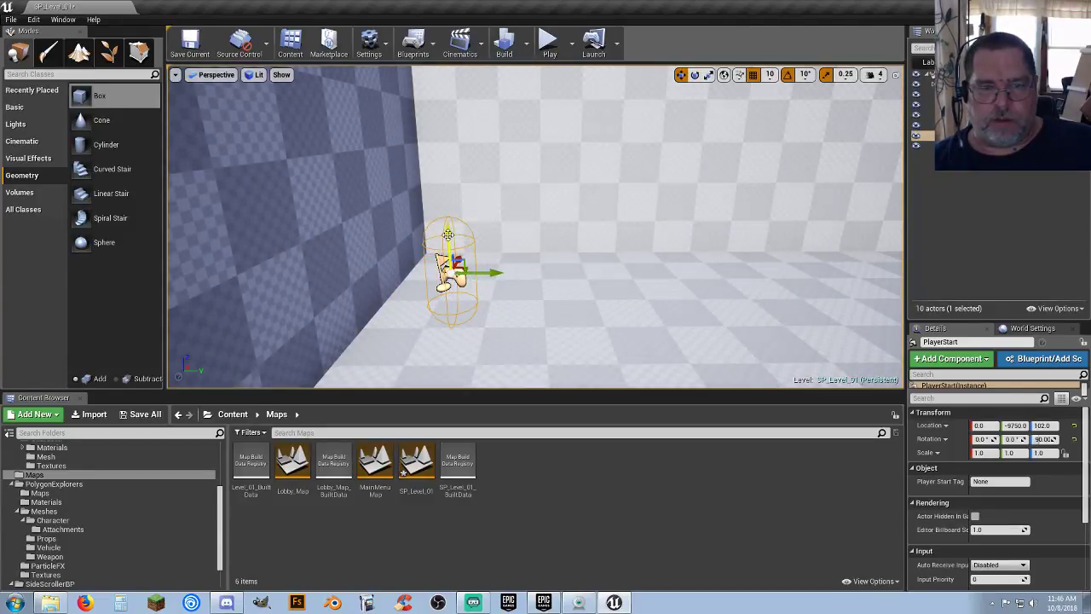
drag(447, 234, 450, 225)
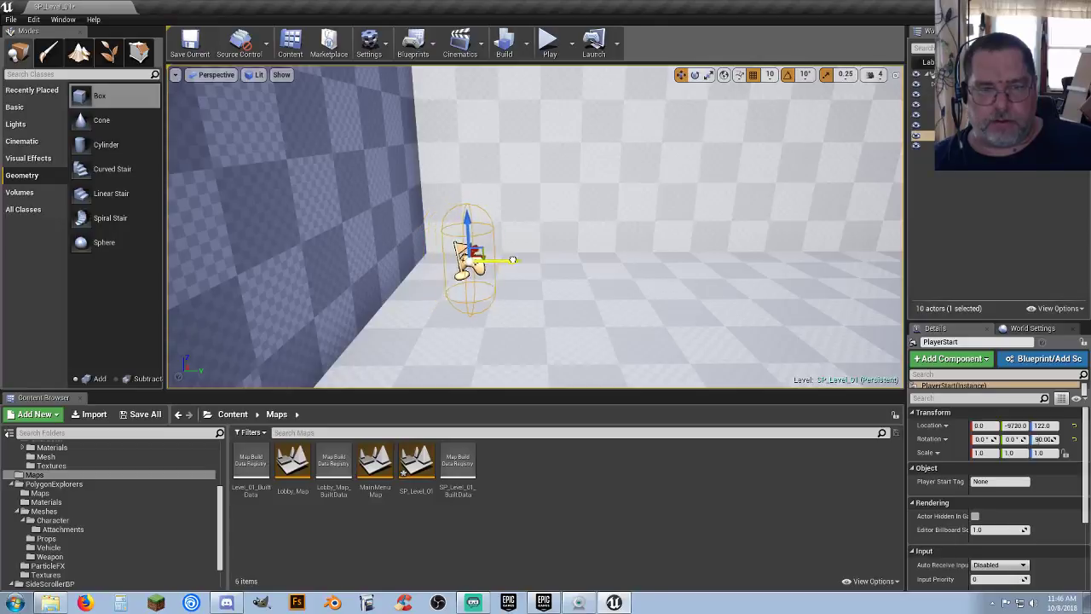
Step: Play the level from the rotated Player Start and review the game mode classes in World Settings
click(549, 40)
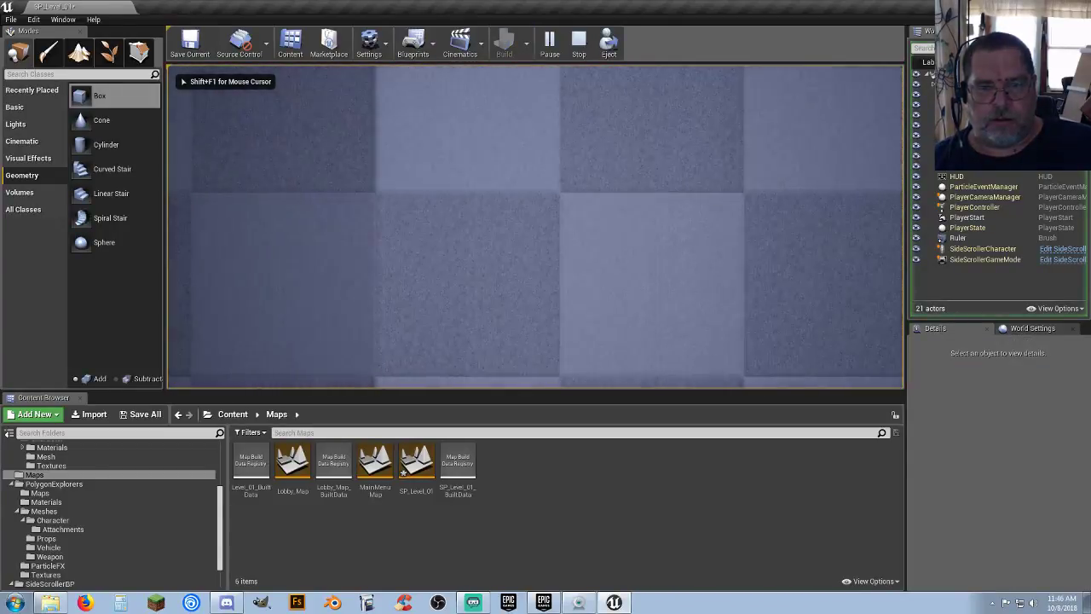
key(Escape)
click(1031, 329)
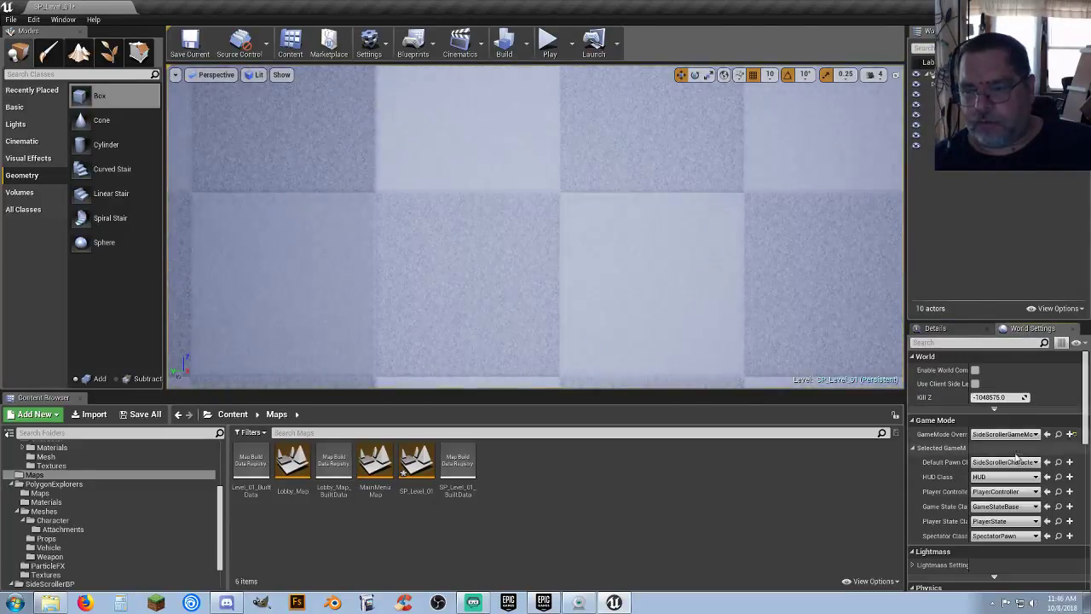
Step: Move the Player Start along the upper floor, farther from the end wall, and play the level from there
right_drag(537, 256, 467, 272)
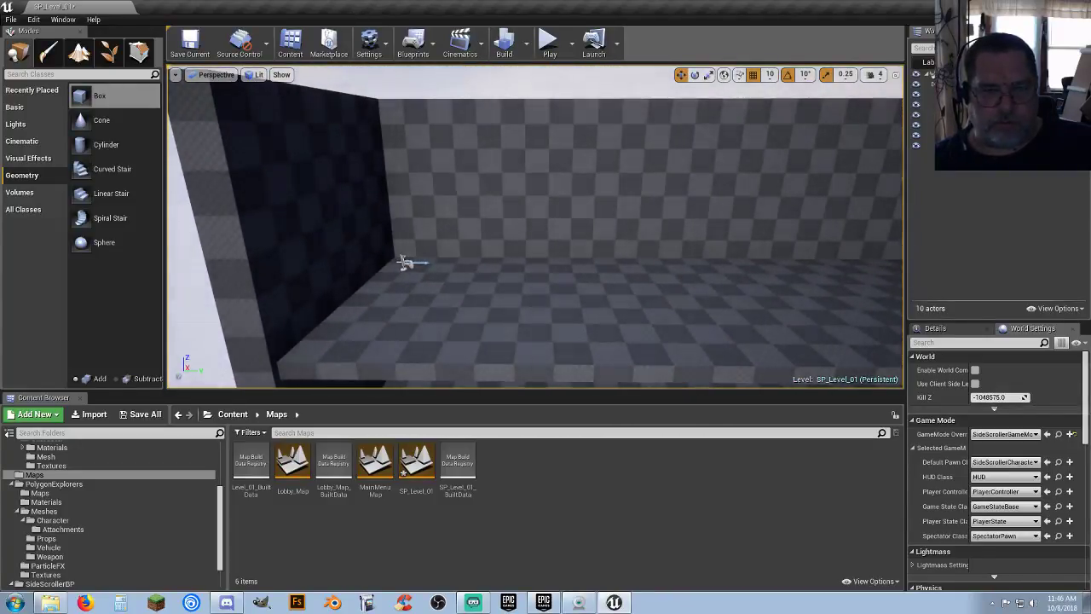
click(407, 262)
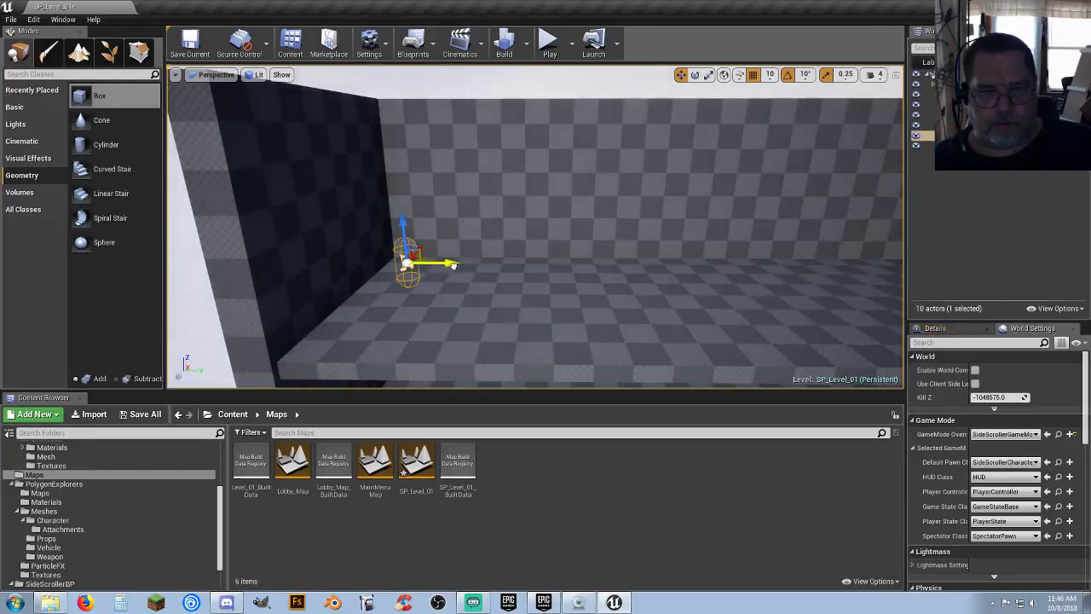
drag(620, 269, 596, 277)
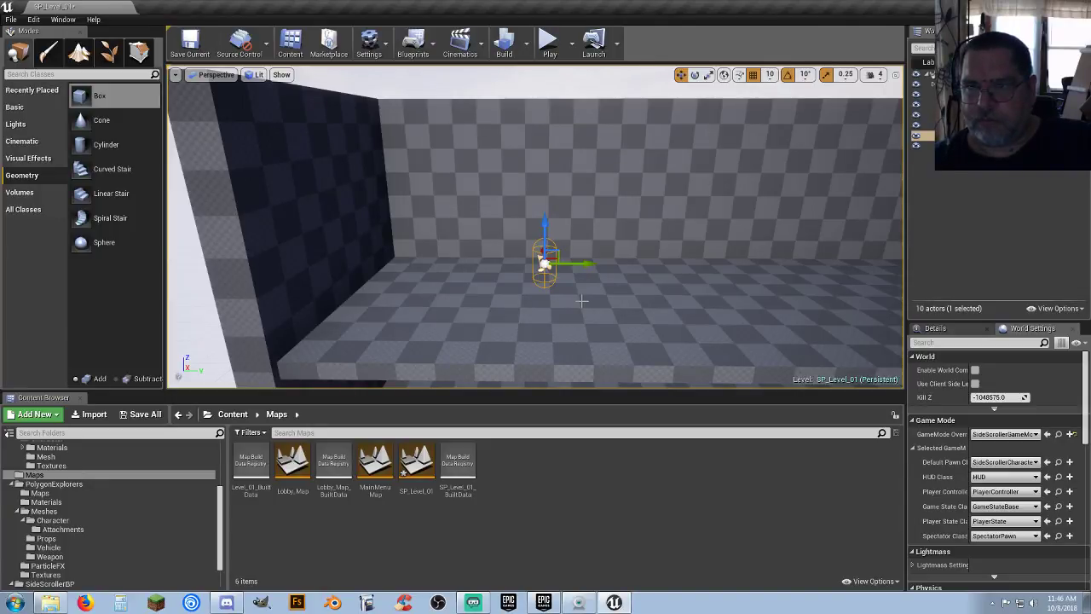
click(549, 45)
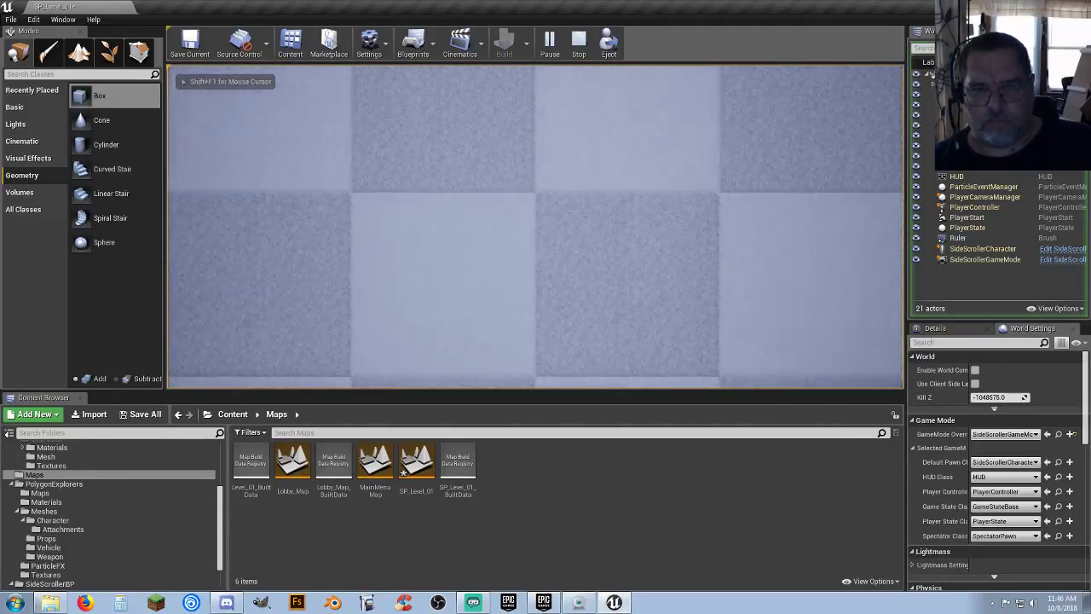
key(Escape)
Step: Delete the Player Start from the upper floor and save the SP_Level_01 map
right_drag(490, 263, 548, 241)
click(534, 245)
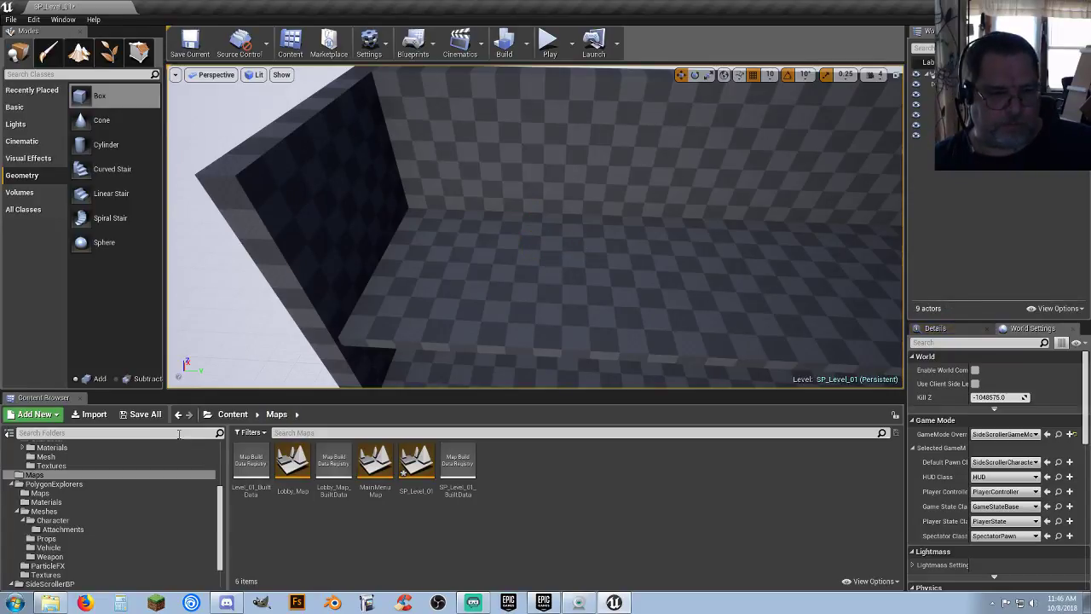
click(141, 414)
click(628, 409)
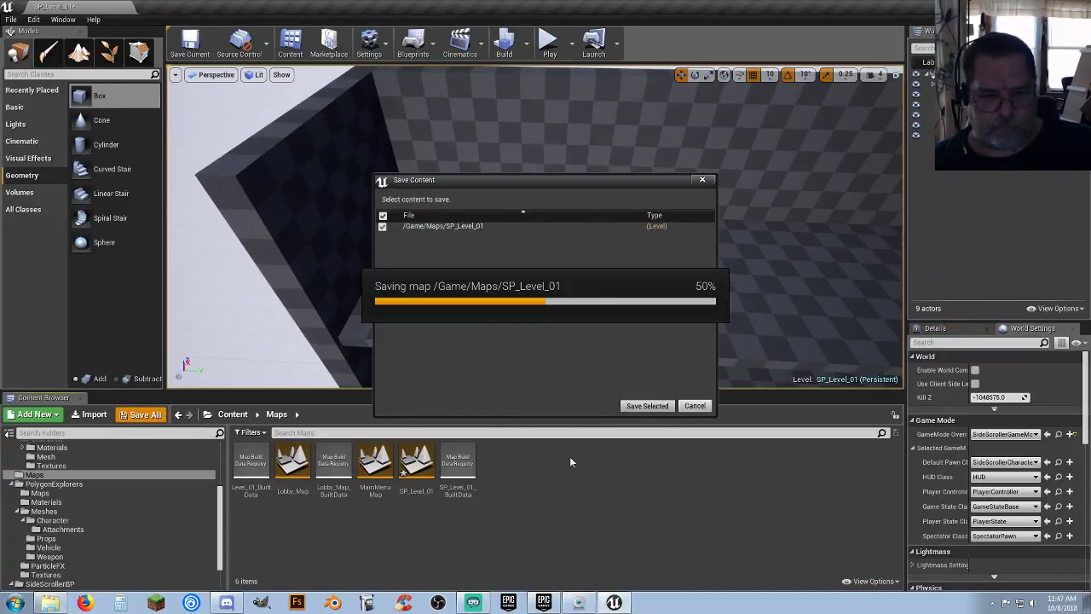
Step: Open SideScrollerExampleMap from the SideScrollerBP maps and examine its actors, selecting the placed SideScrollerCharacter
scroll(73, 534, down, 2)
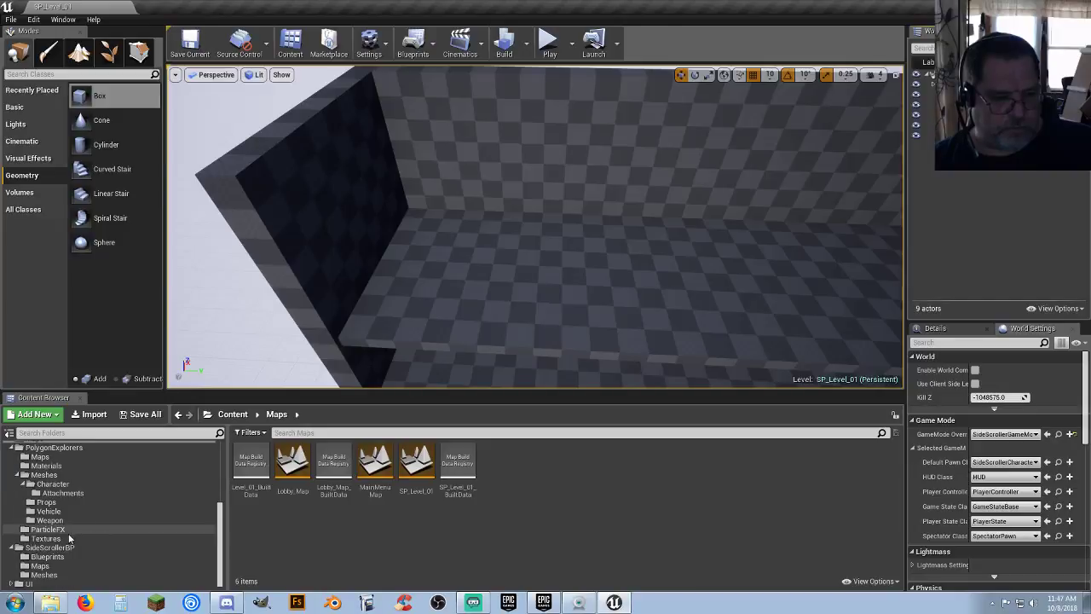
click(63, 549)
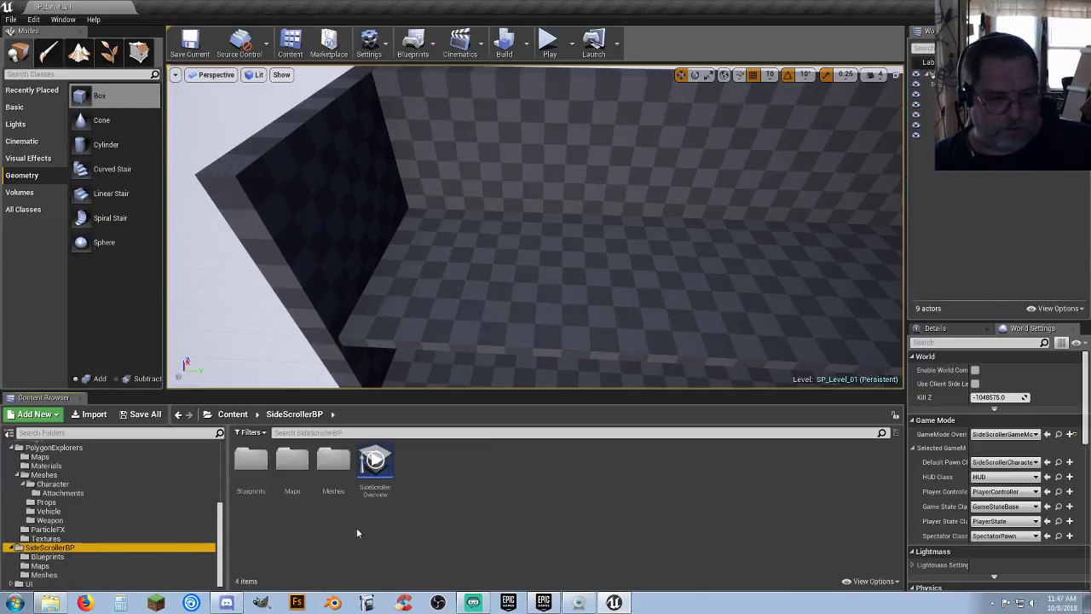
click(56, 565)
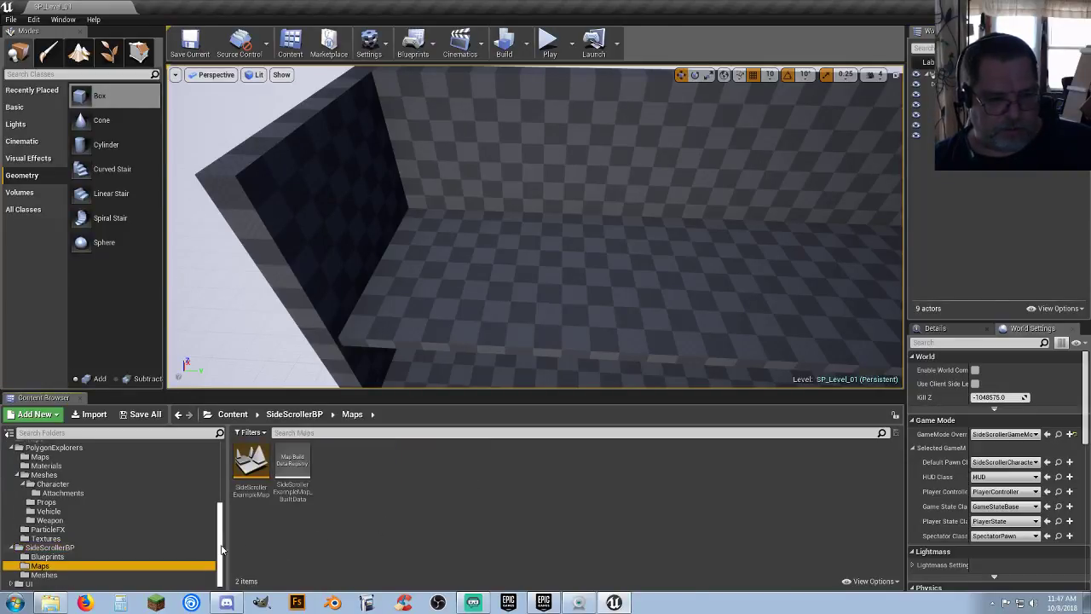
double_click(247, 490)
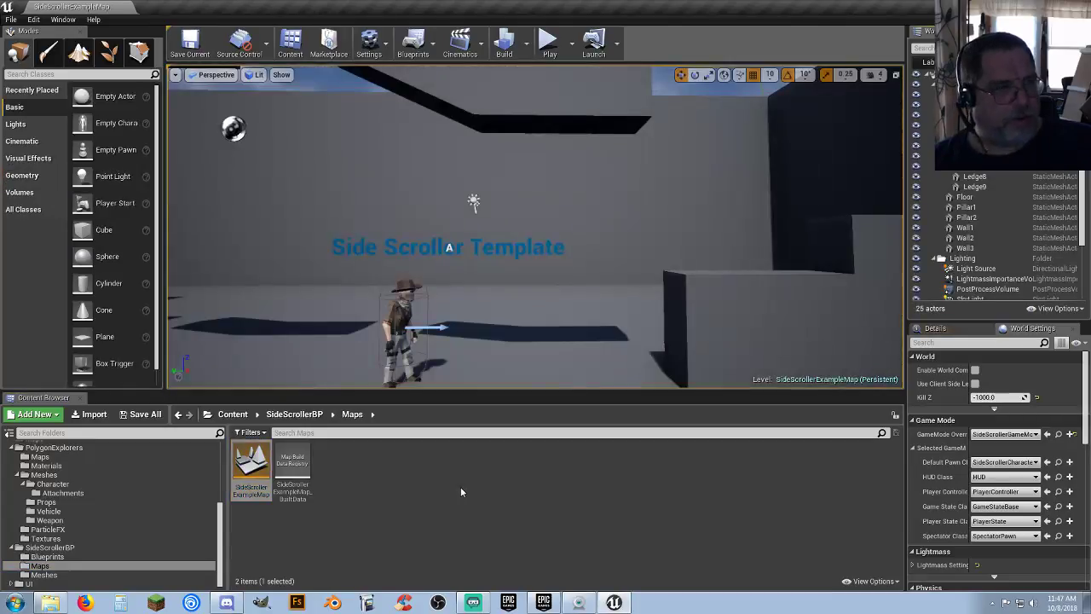
right_drag(517, 330, 505, 350)
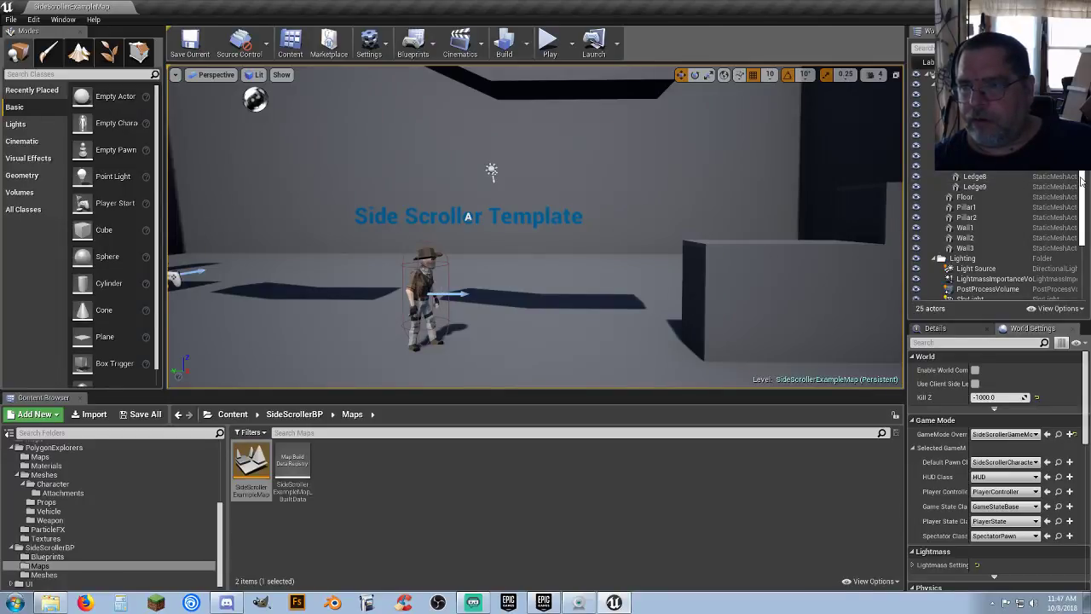
drag(1081, 181, 1080, 241)
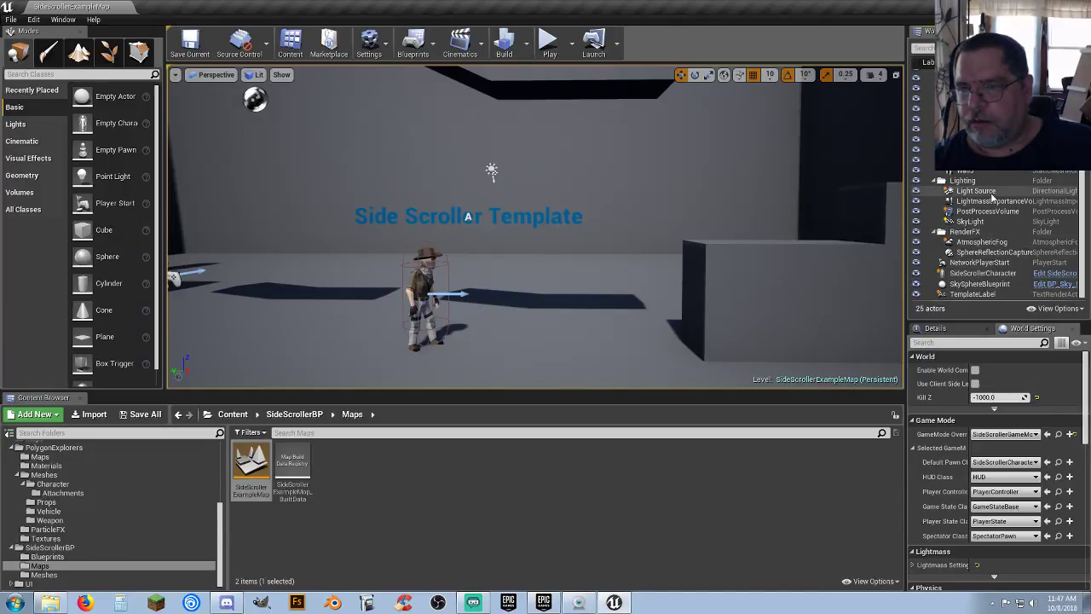
click(986, 273)
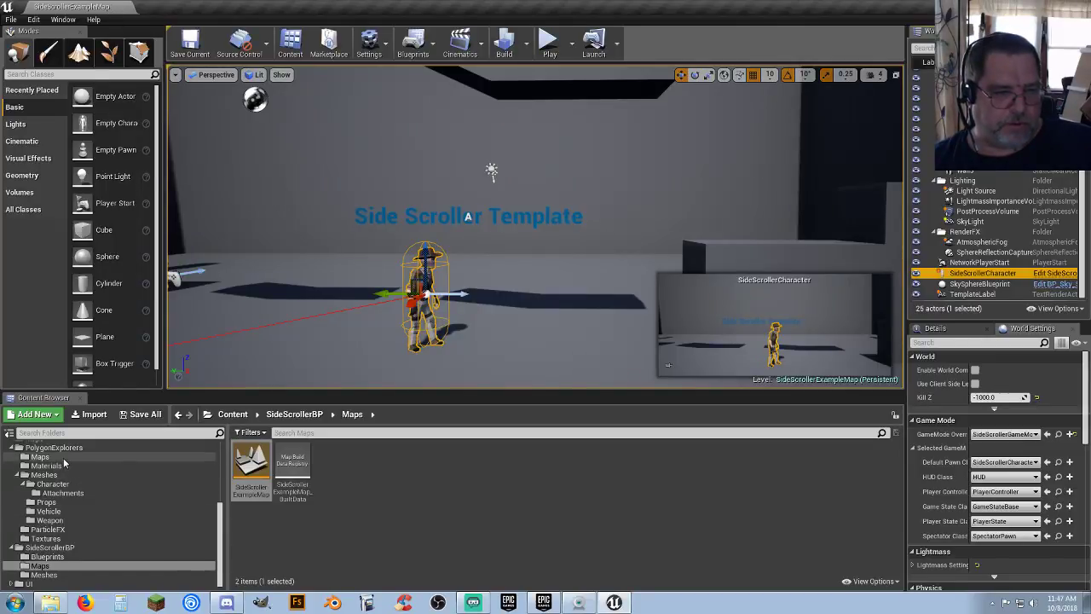
Step: Reopen the SP_Level_01 map from the project's main Maps folder
scroll(64, 462, up, 5)
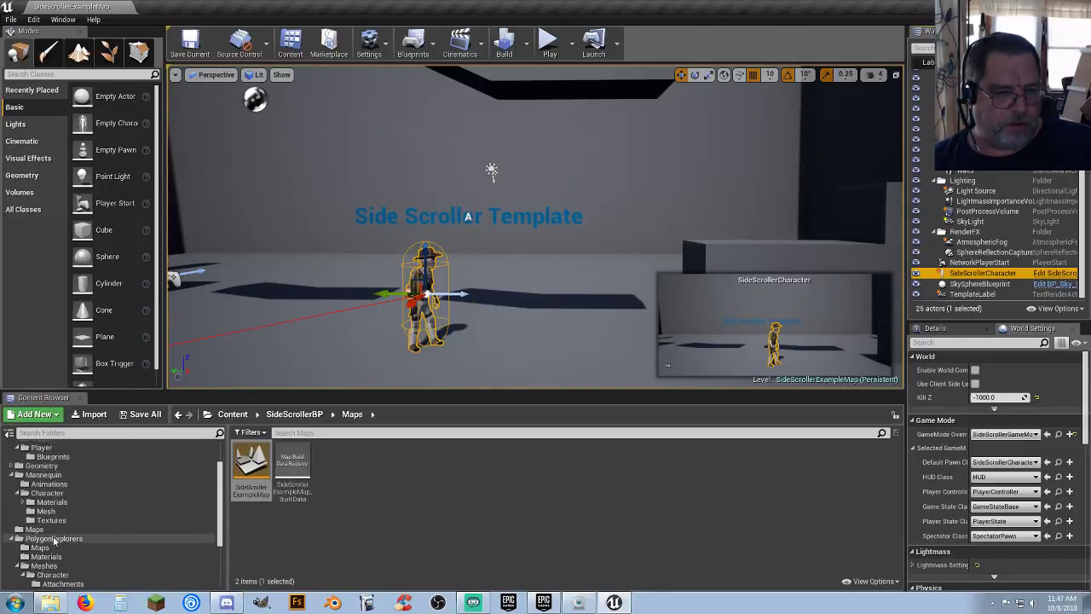
click(34, 530)
double_click(378, 477)
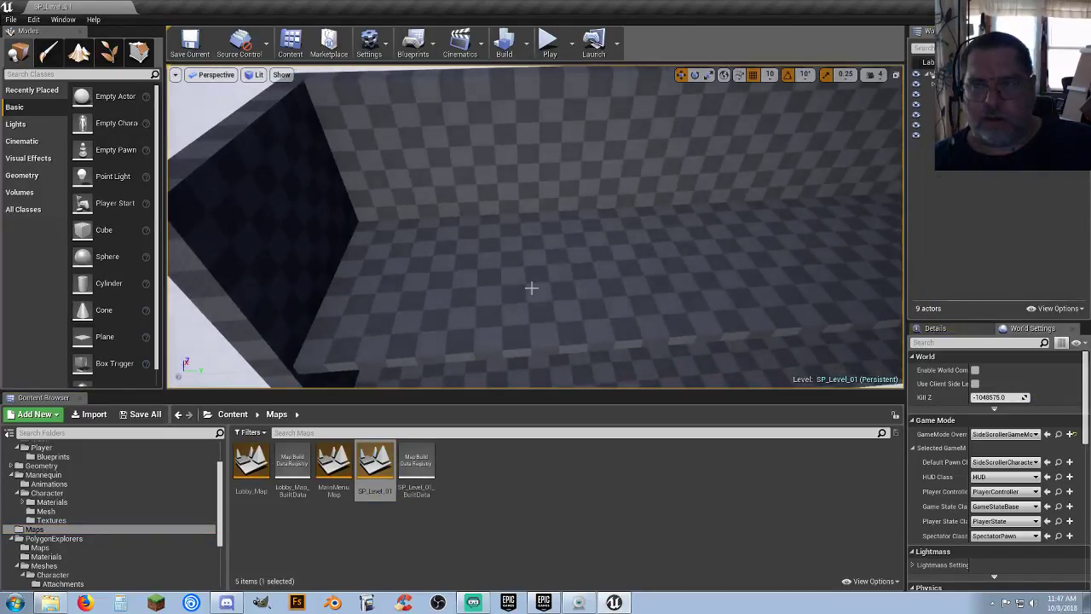
Step: Place the SideScrollerCharacter blueprint from SideScrollerBP on the upper floor near the end wall
right_drag(650, 258, 613, 271)
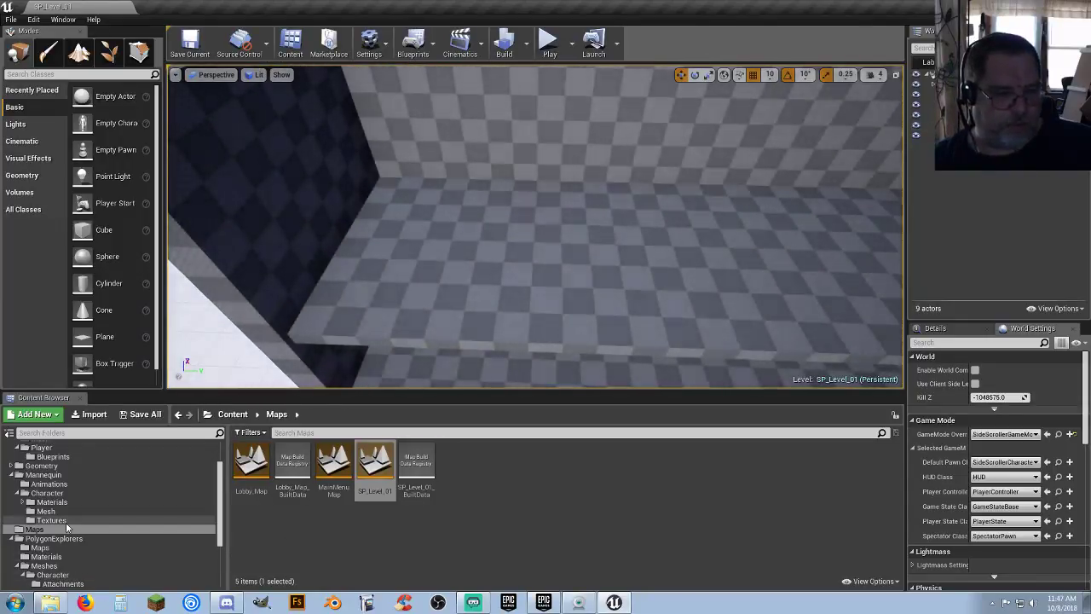
scroll(64, 523, down, 3)
click(57, 557)
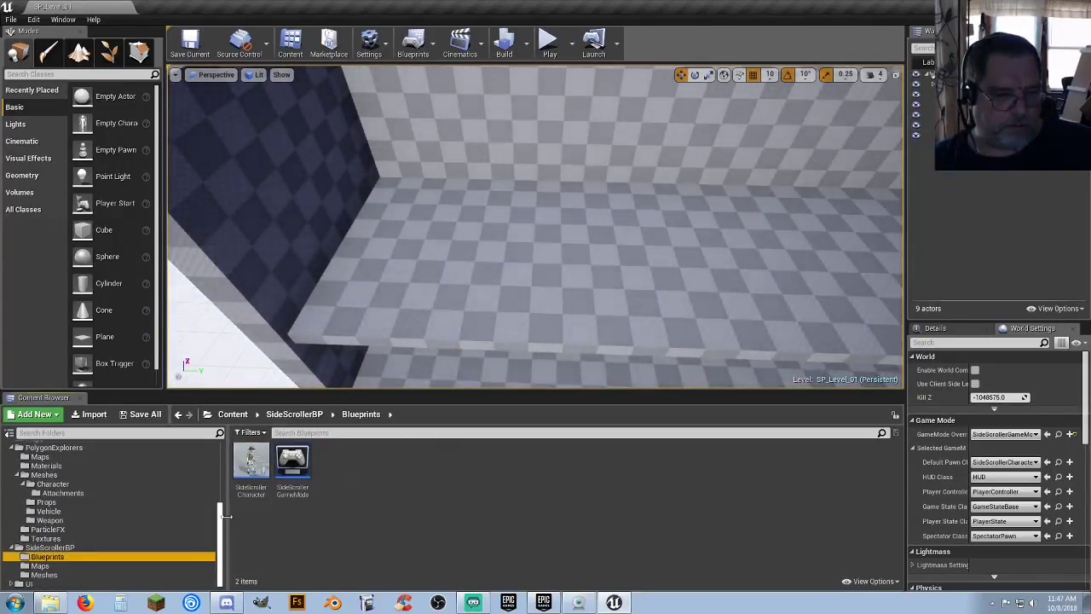
drag(251, 465, 450, 232)
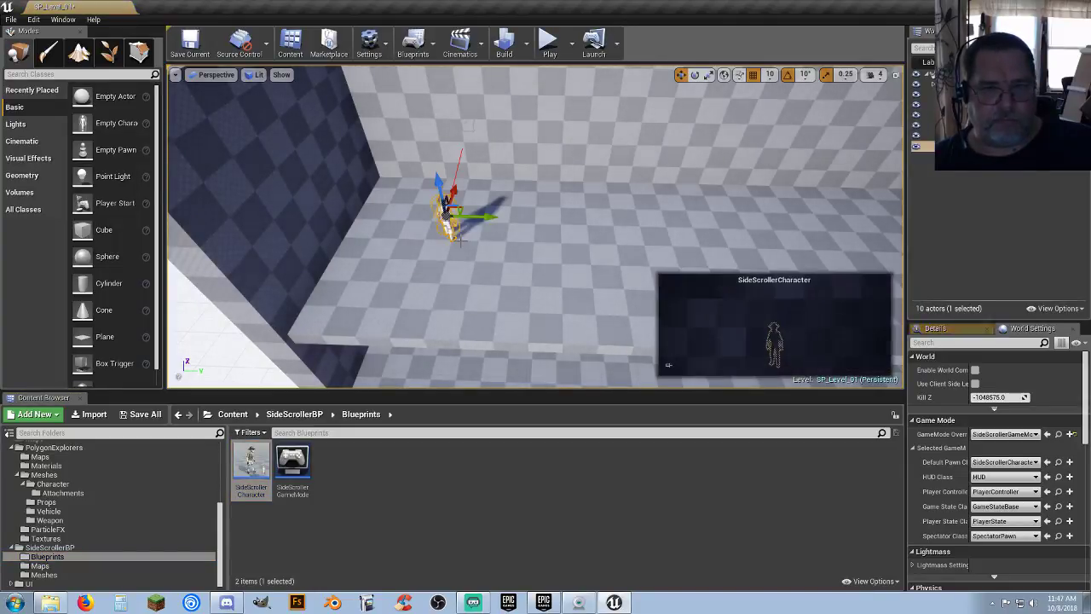
Step: Rotate the placed SideScrollerCharacter about its vertical axis so it faces along the length of the floor
key(w)
right_drag(554, 170, 525, 172)
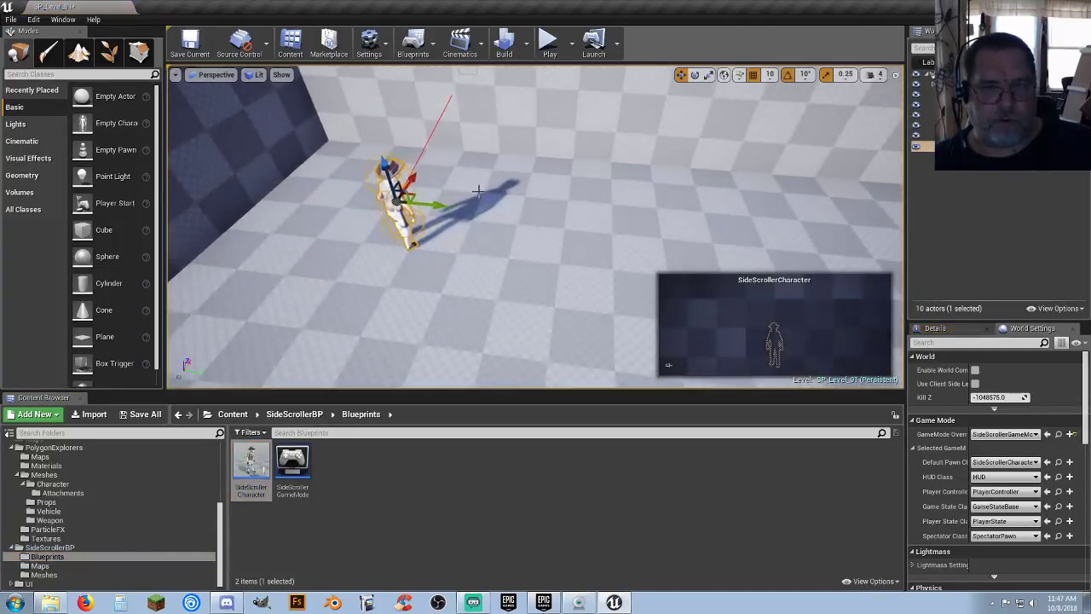
click(694, 75)
drag(424, 242, 459, 232)
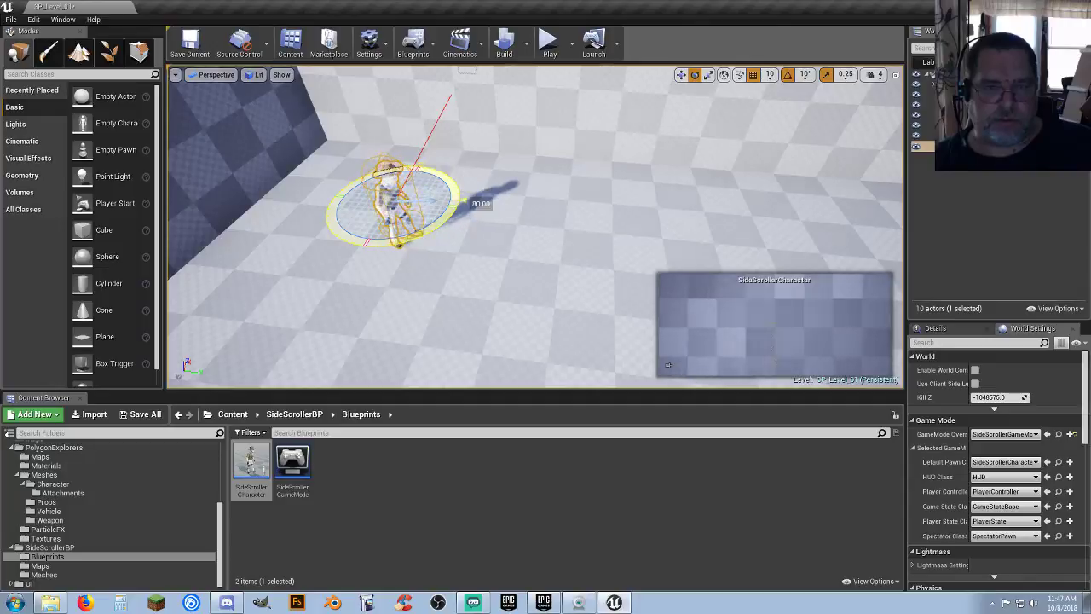
mouse_move(510, 211)
right_down()
mouse_move(494, 228)
mouse_move(496, 200)
right_up()
key(s)
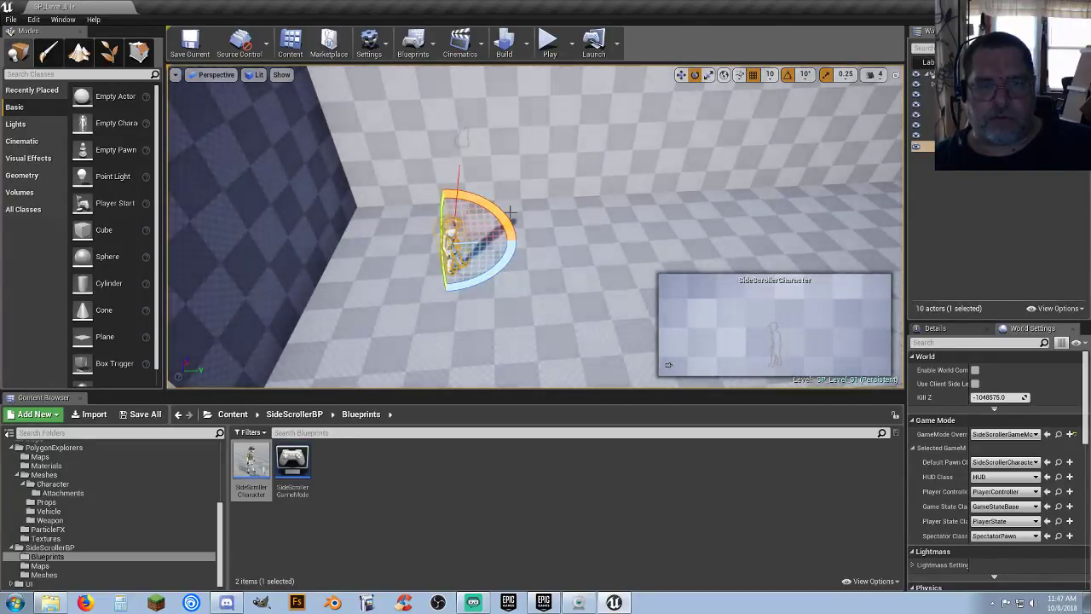
Step: Check the character's placement from the open side of the level and play-test the level in the viewport
right_drag(463, 151, 184, 99)
key(d)
key(w)
key(s)
key(w)
key(s)
right_drag(538, 138, 526, 138)
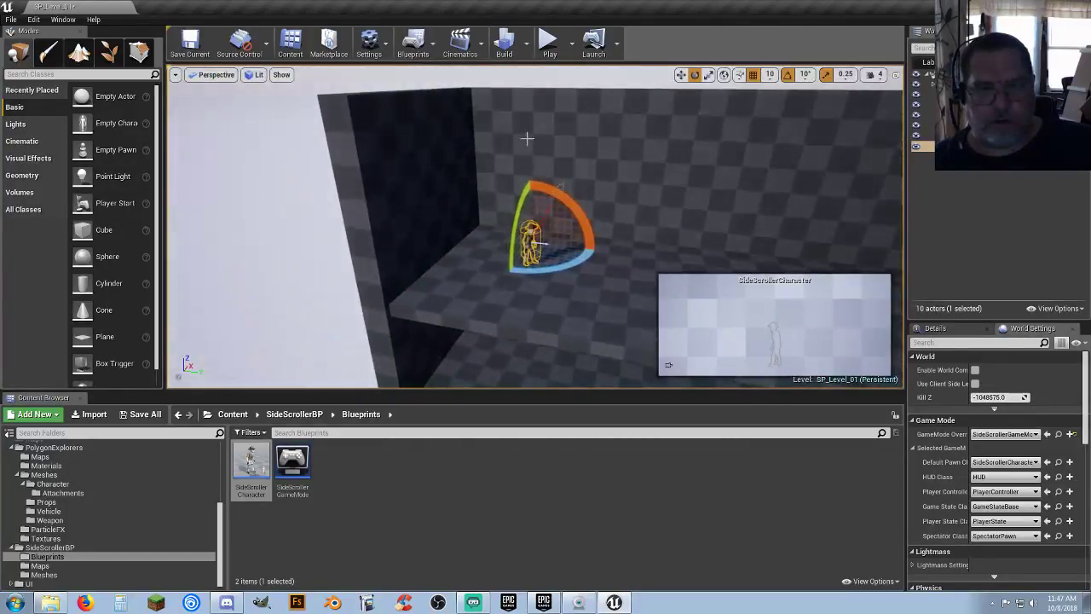
click(548, 47)
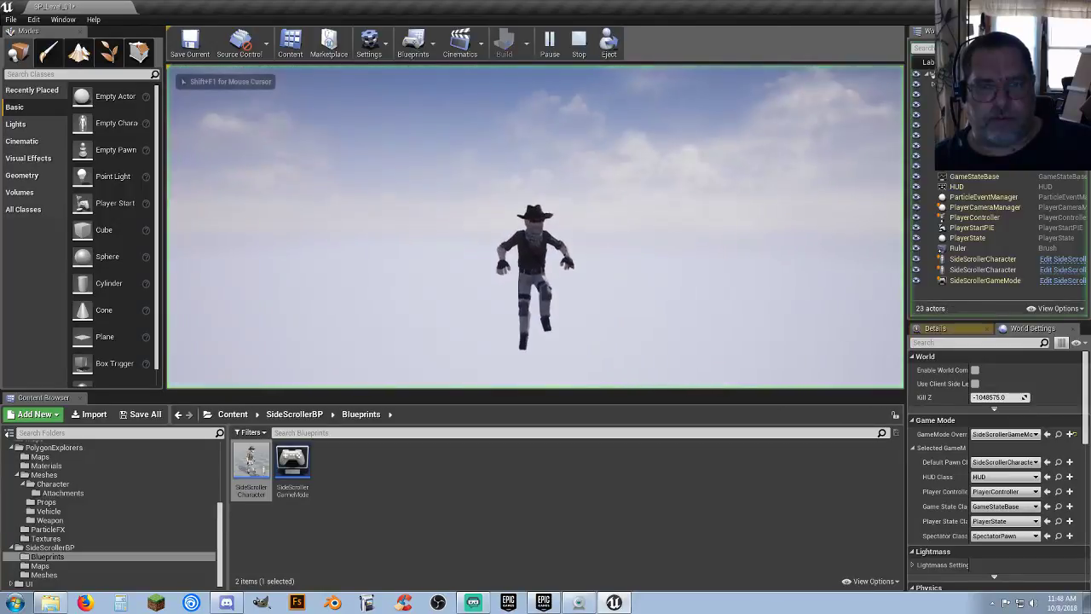
key(Escape)
Step: Select the SideScrollerCharacter on the upper floor and run another play test of the level
right_drag(570, 185, 536, 230)
click(552, 234)
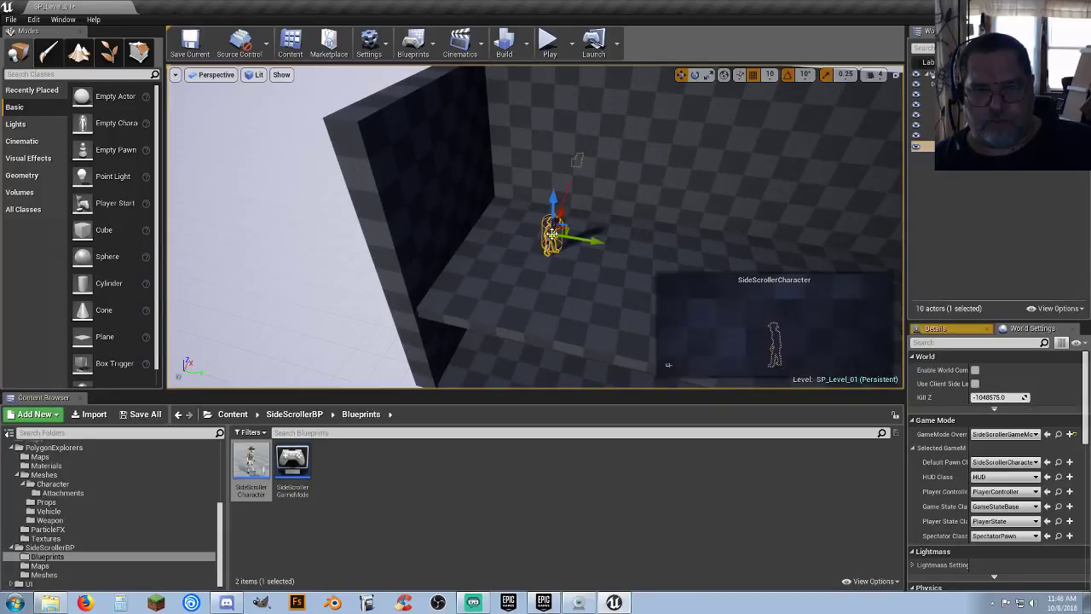
click(550, 43)
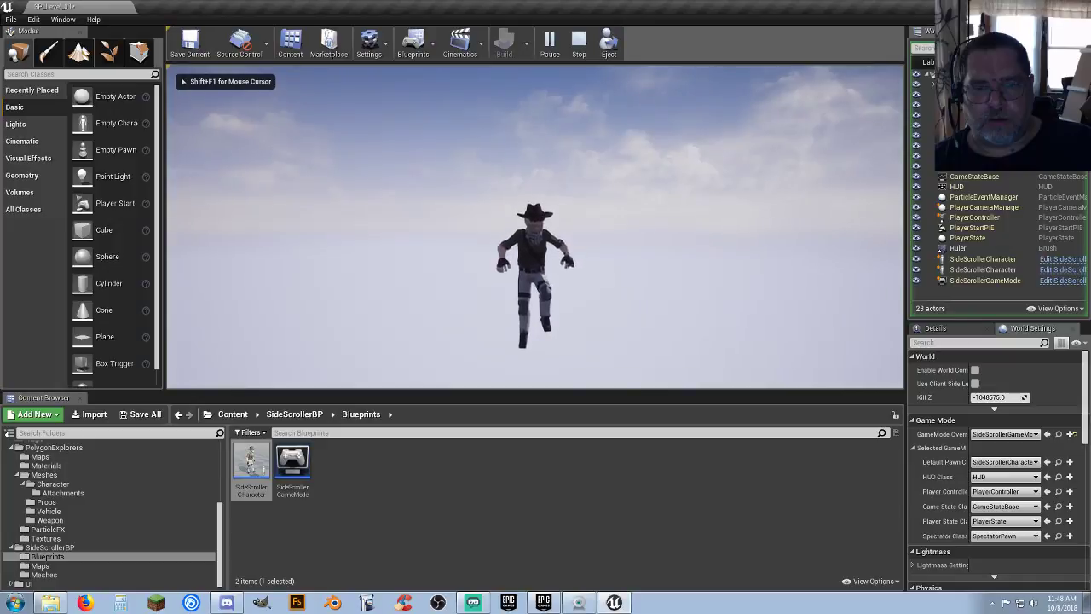
key(Escape)
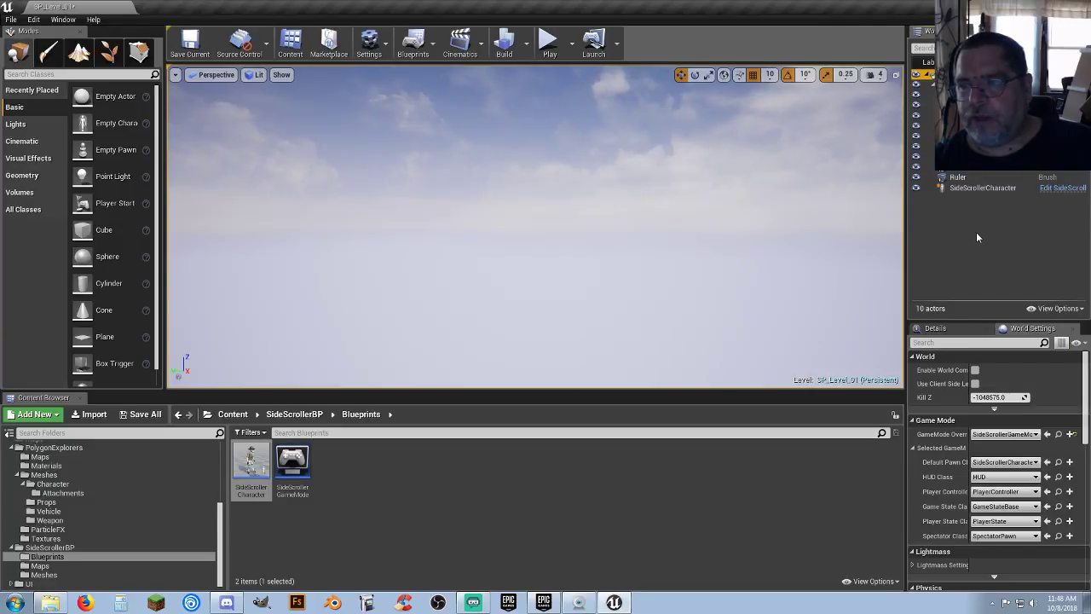
Step: Inspect the character and the back wall from inside and outside the level, and play-test the level again
right_drag(869, 247, 980, 315)
right_drag(535, 225, 703, 299)
click(554, 238)
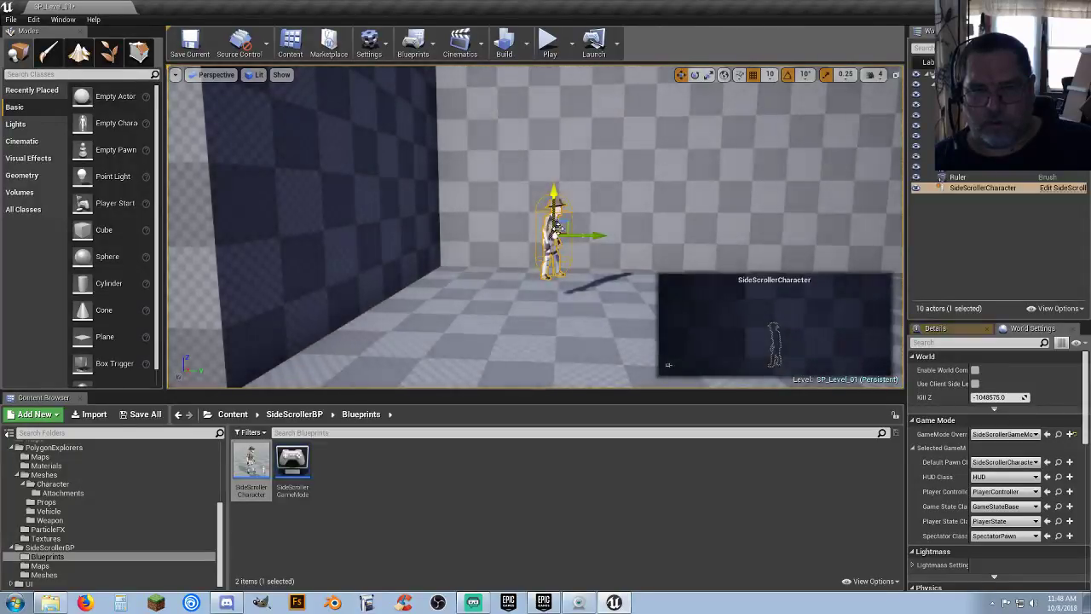
click(629, 207)
key(f)
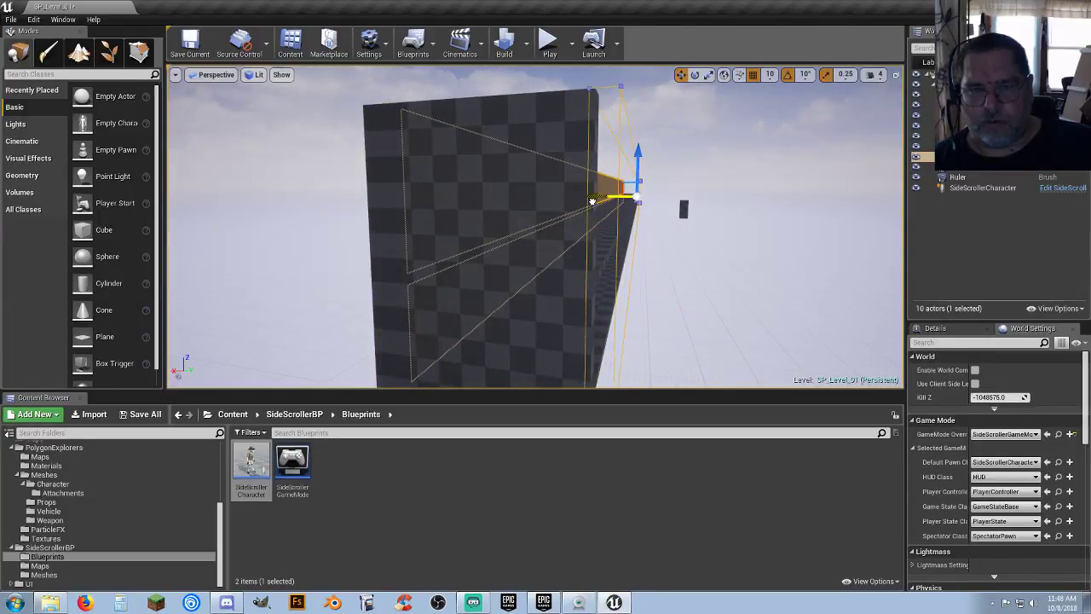
click(598, 122)
click(549, 43)
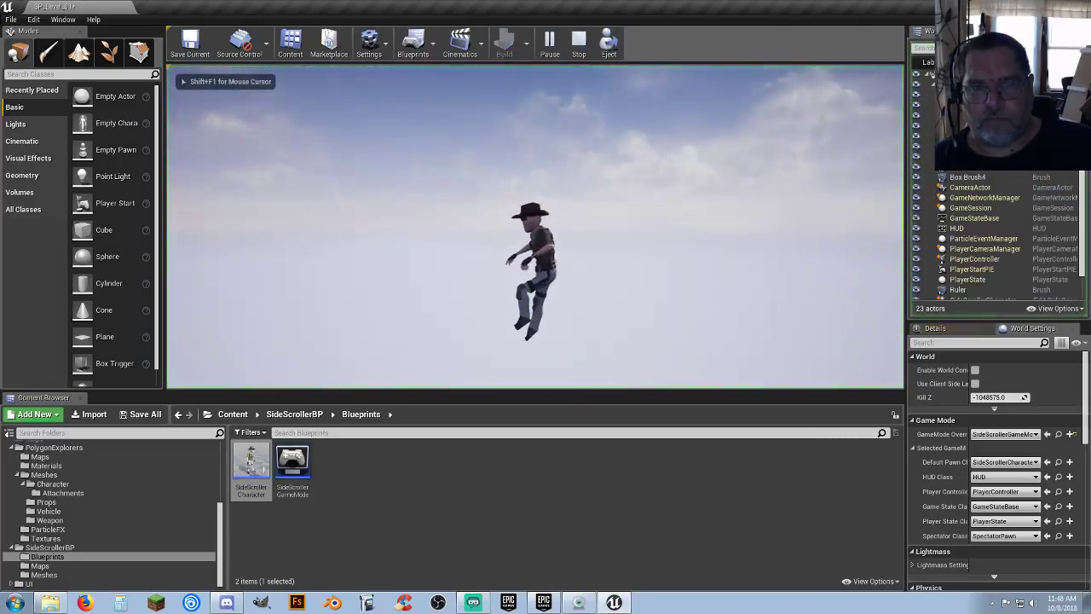
key(Escape)
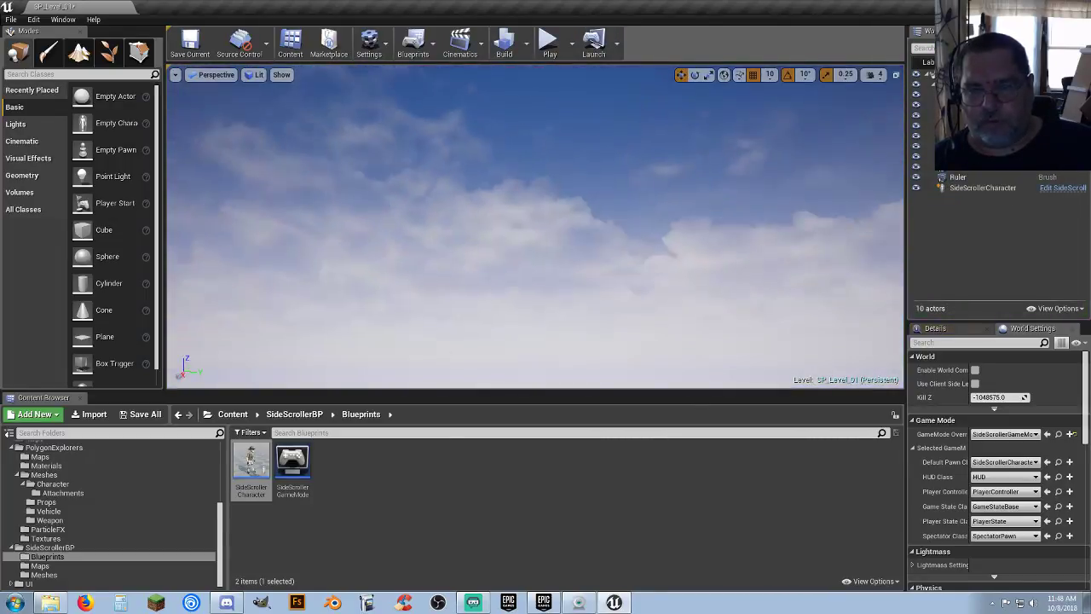
Step: Examine the back wall from outside, and review the upper floor box brush's transform, surface properties and brush settings
right_drag(536, 256, 530, 280)
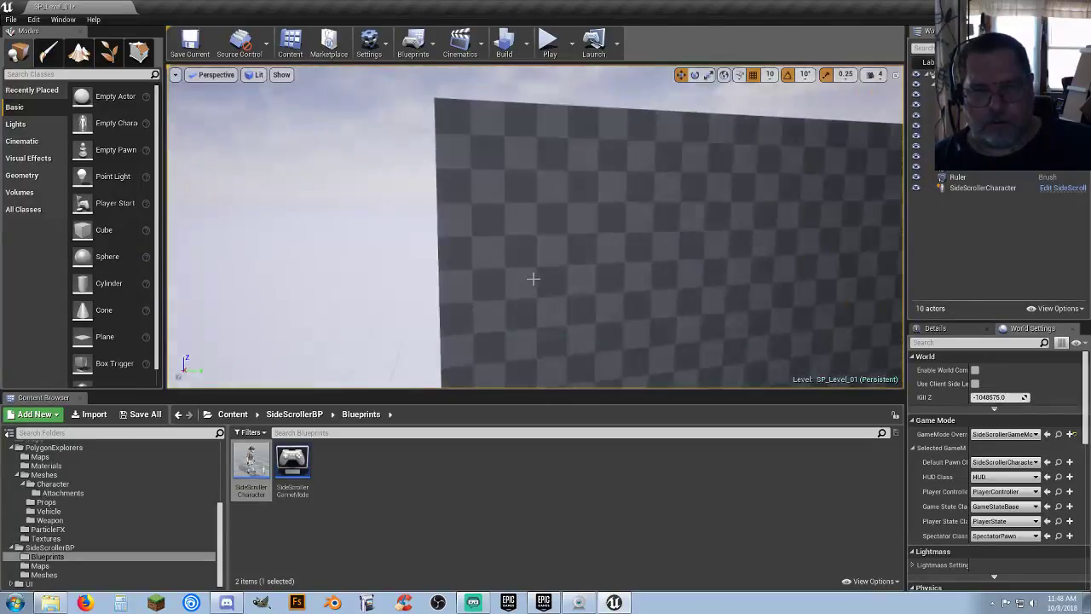
click(575, 241)
right_drag(723, 295, 720, 238)
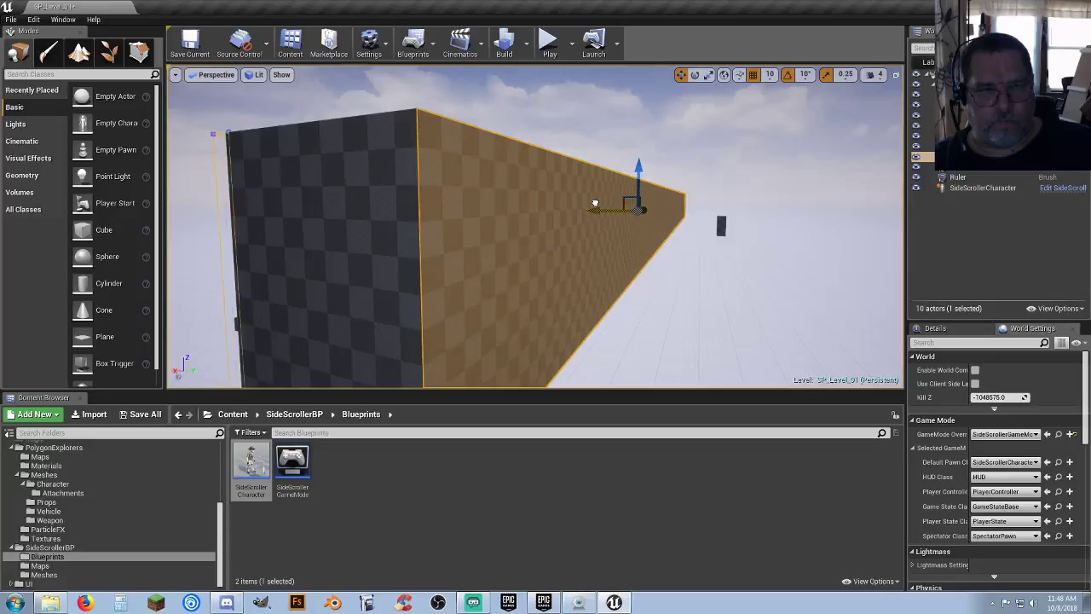
mouse_move(595, 204)
right_down()
mouse_move(580, 226)
mouse_move(587, 256)
mouse_move(597, 216)
right_up()
click(587, 266)
click(949, 332)
right_drag(750, 264, 745, 291)
scroll(951, 434, down, 4)
scroll(955, 434, down, 6)
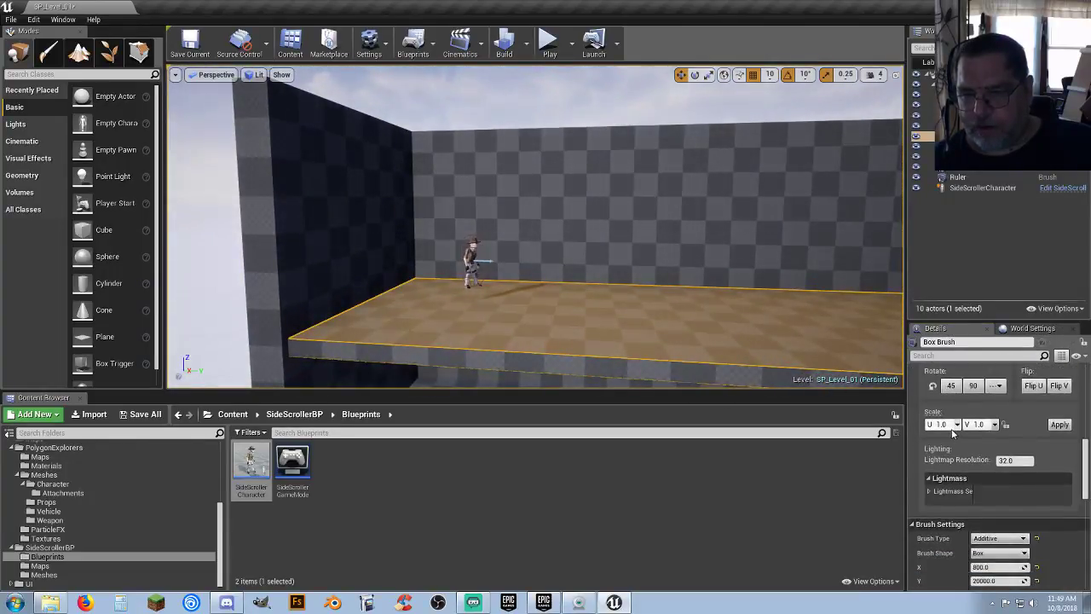
scroll(951, 420, up, 8)
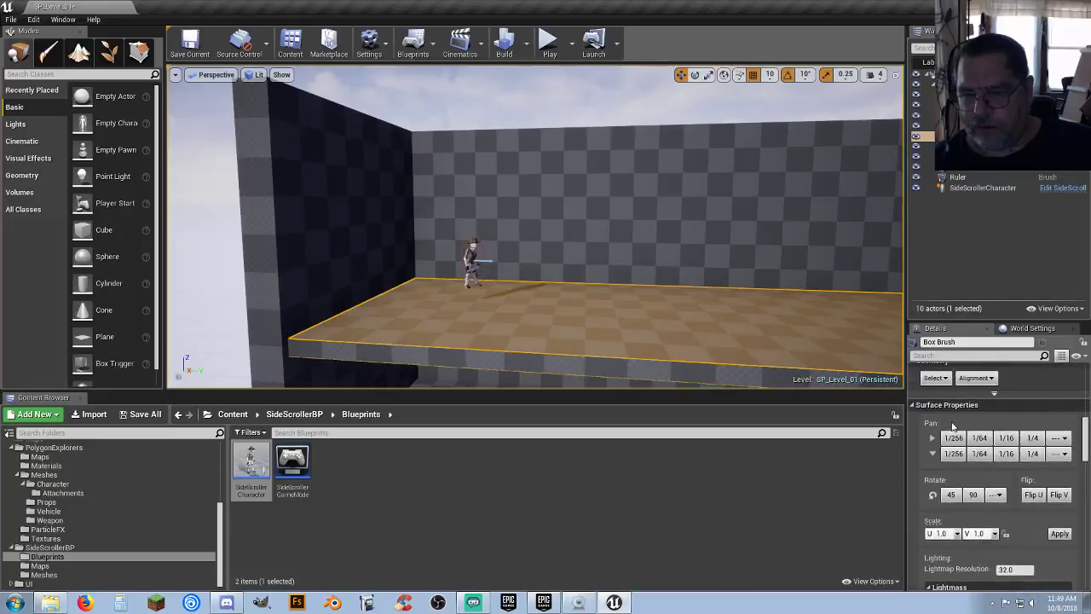
right_drag(550, 285, 576, 281)
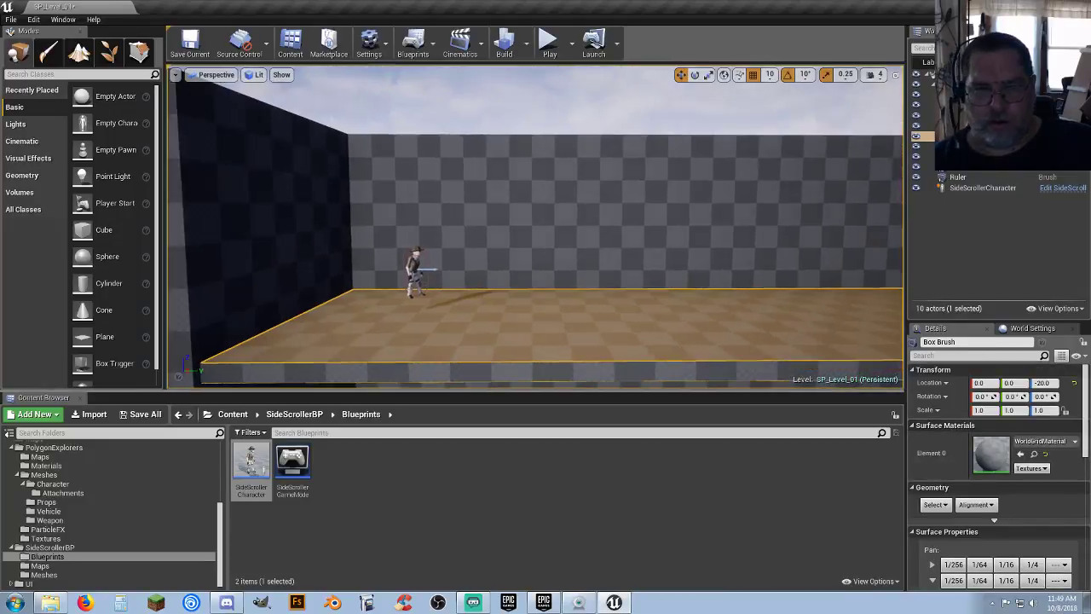
Step: Open the SideScrollerCharacter blueprint, examine its character and camera layout in the component view, and return to the level
click(415, 265)
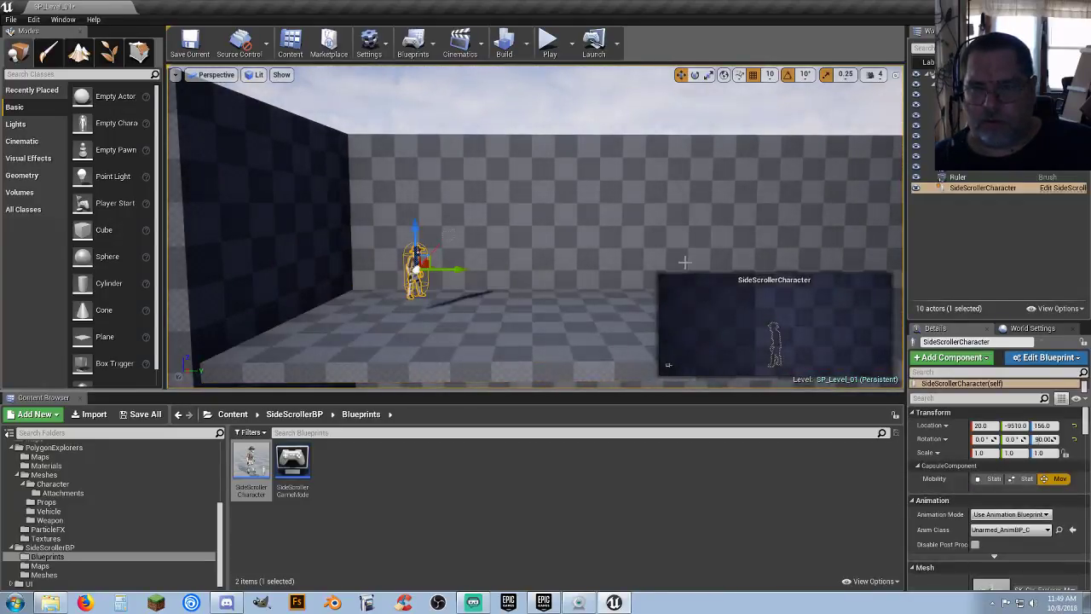
click(508, 482)
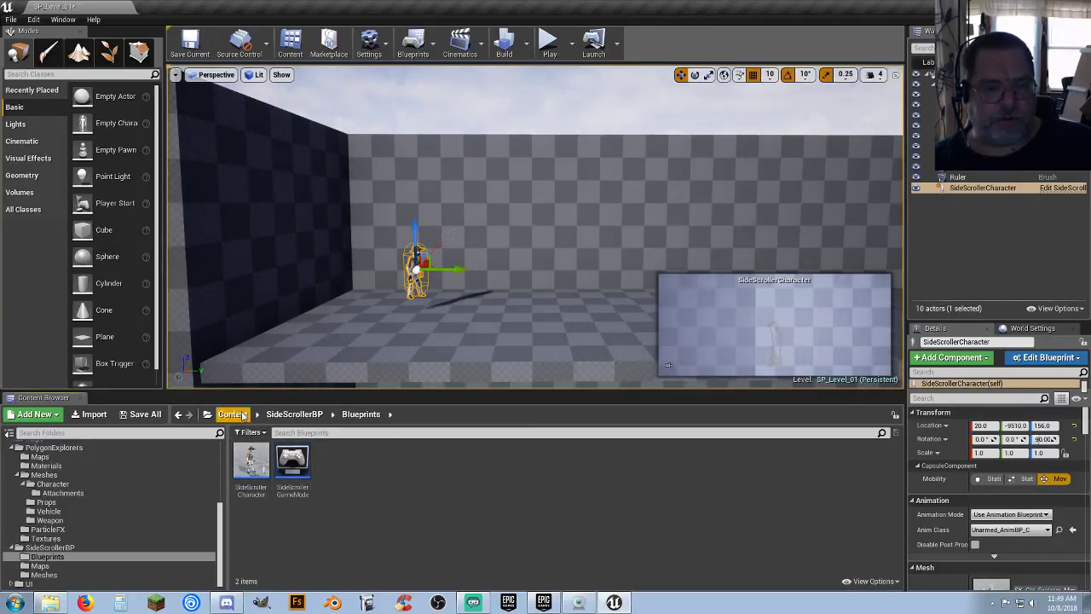
double_click(249, 467)
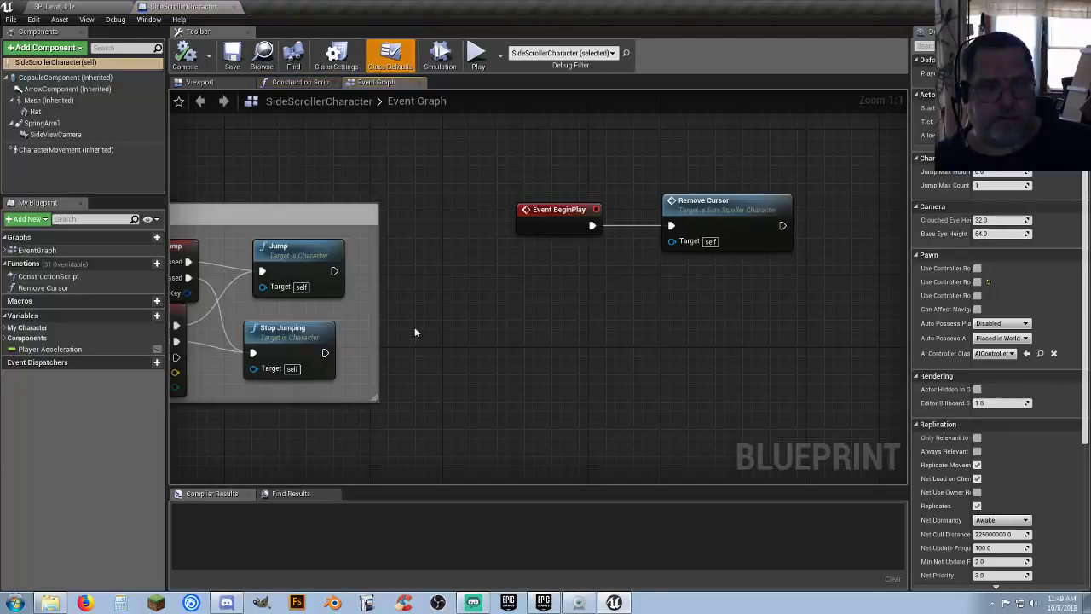
click(198, 82)
scroll(397, 243, down, 3)
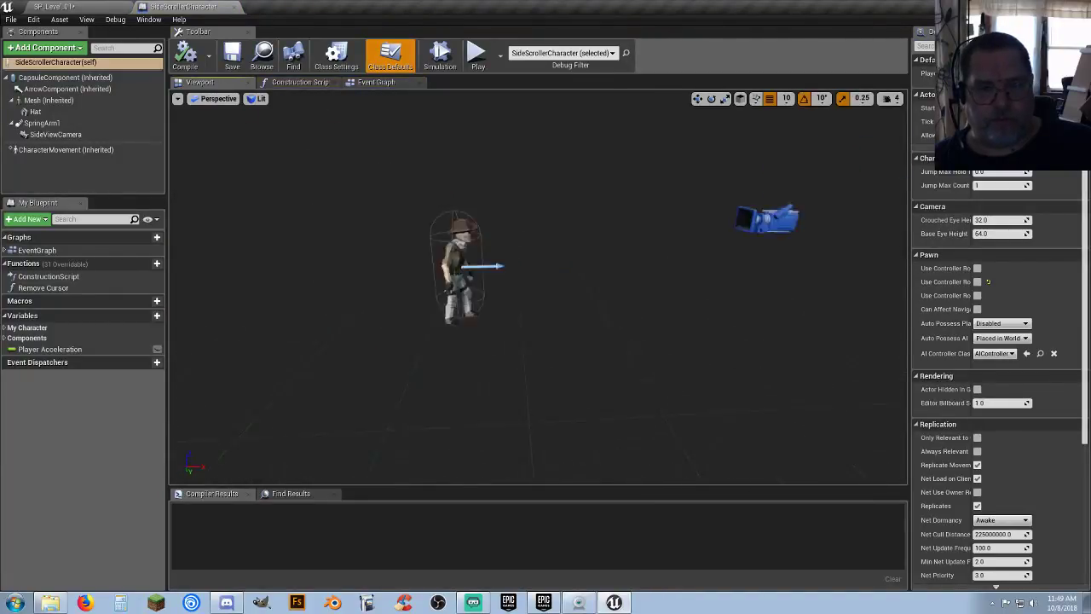
scroll(406, 252, up, 2)
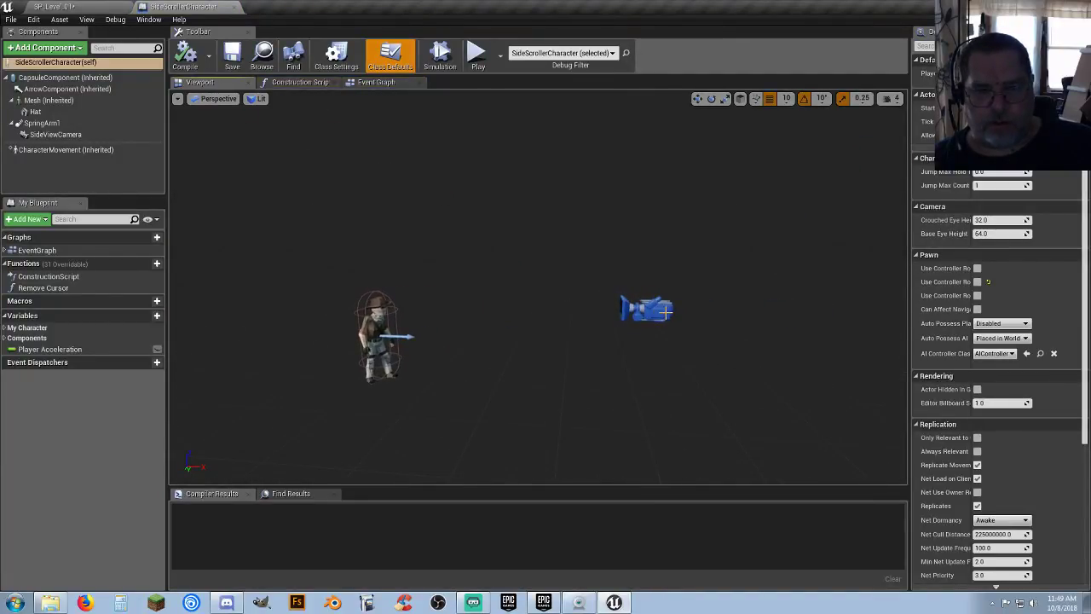
click(104, 6)
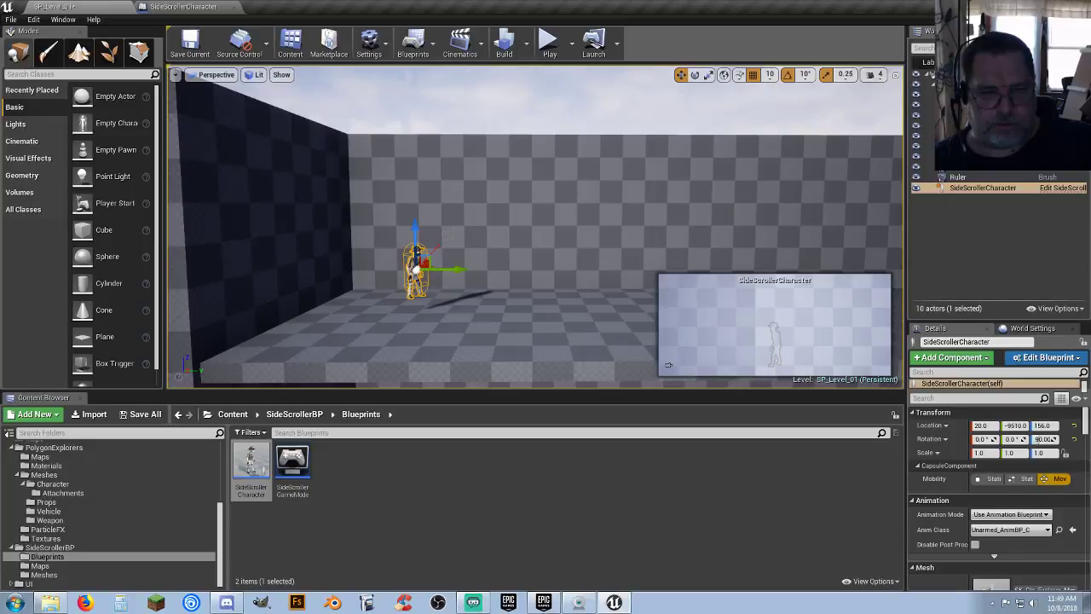
click(413, 300)
key(Delete)
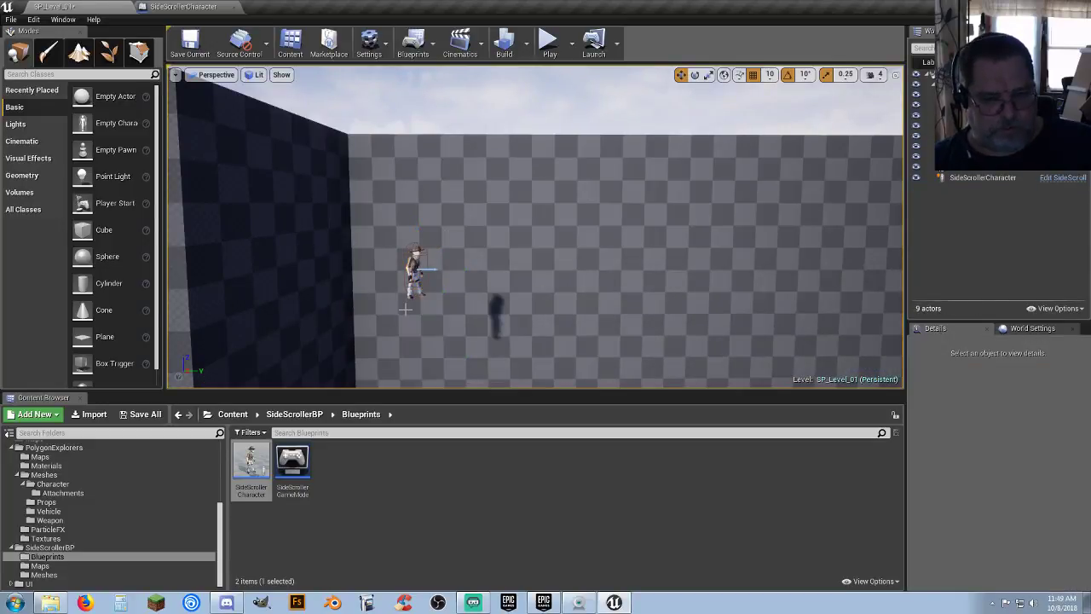
key(ctrl+z)
Step: Replace the SideScrollerCharacter near the upper floor's end wall with a fresh instance of the blueprint and set its X location to 0
click(414, 271)
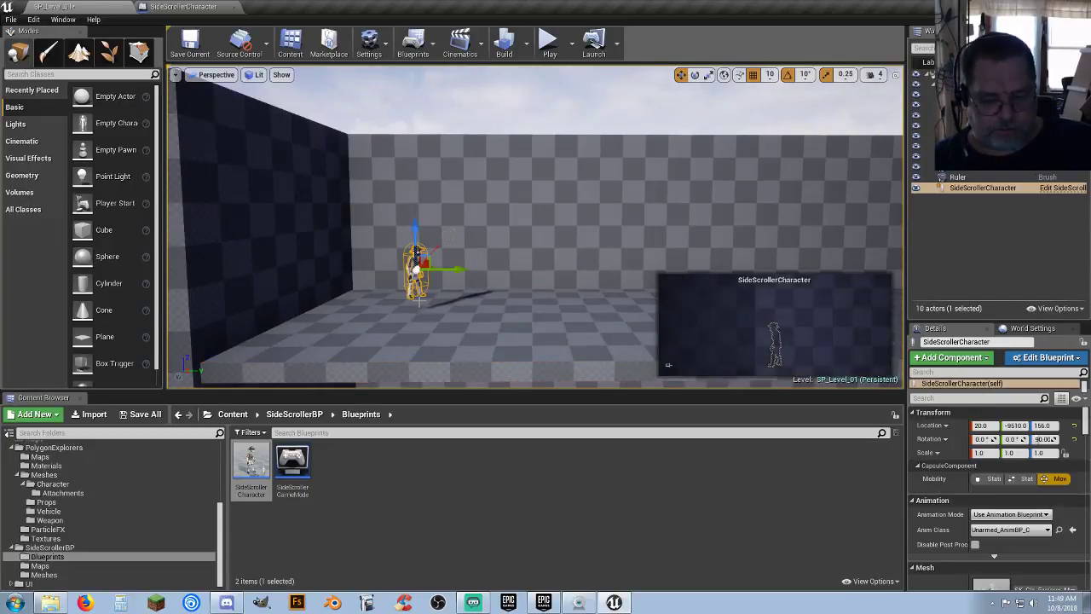
key(Delete)
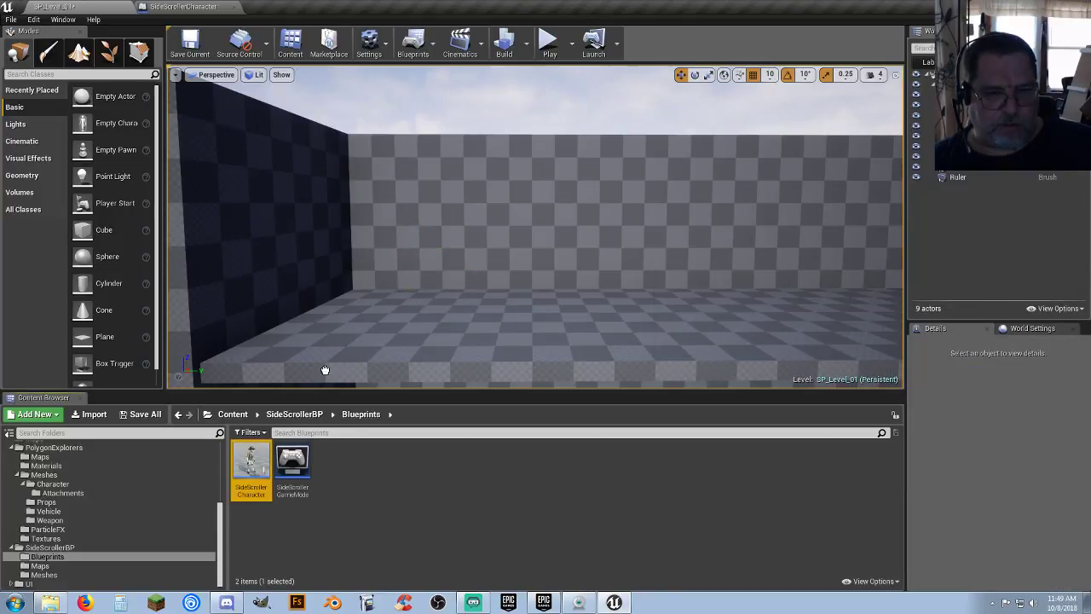
drag(325, 369, 388, 308)
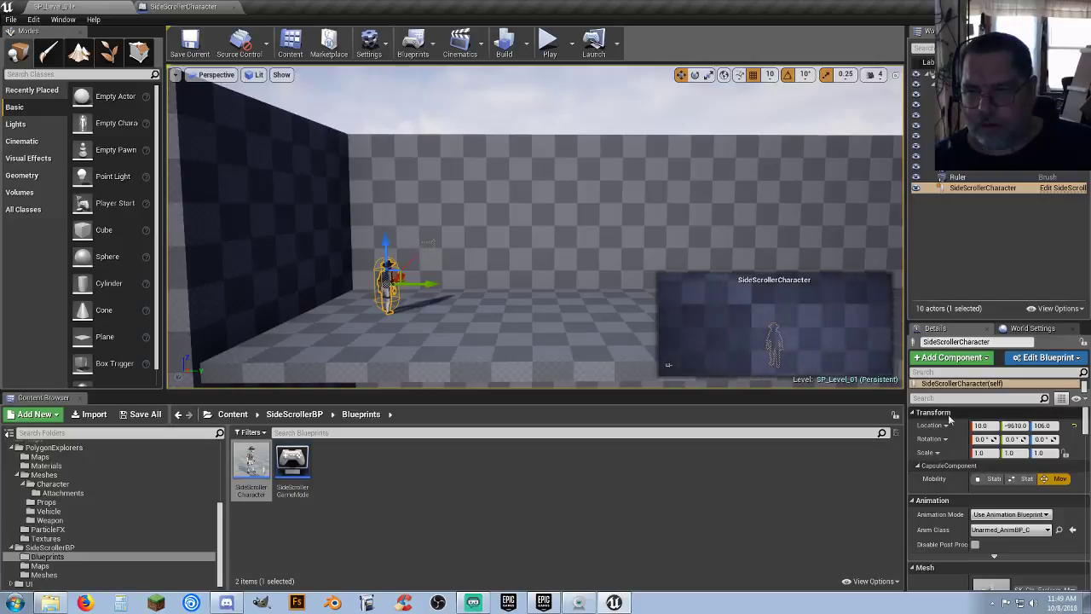
click(989, 425)
text(0)
key(Tab)
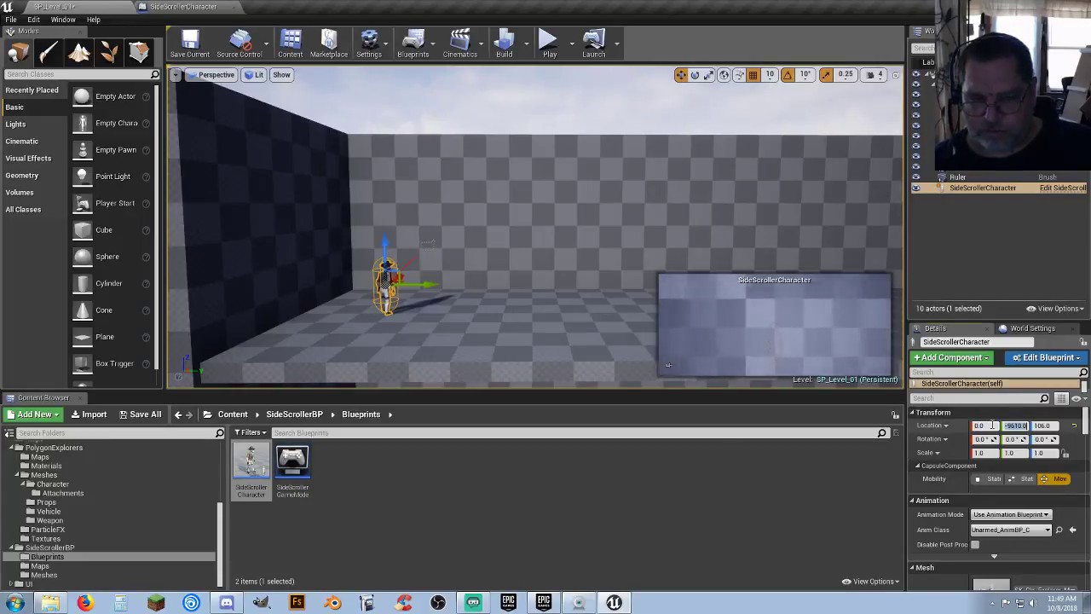
Step: Play-test the level with the new character, and find the character on the upper floor from the open side
click(549, 47)
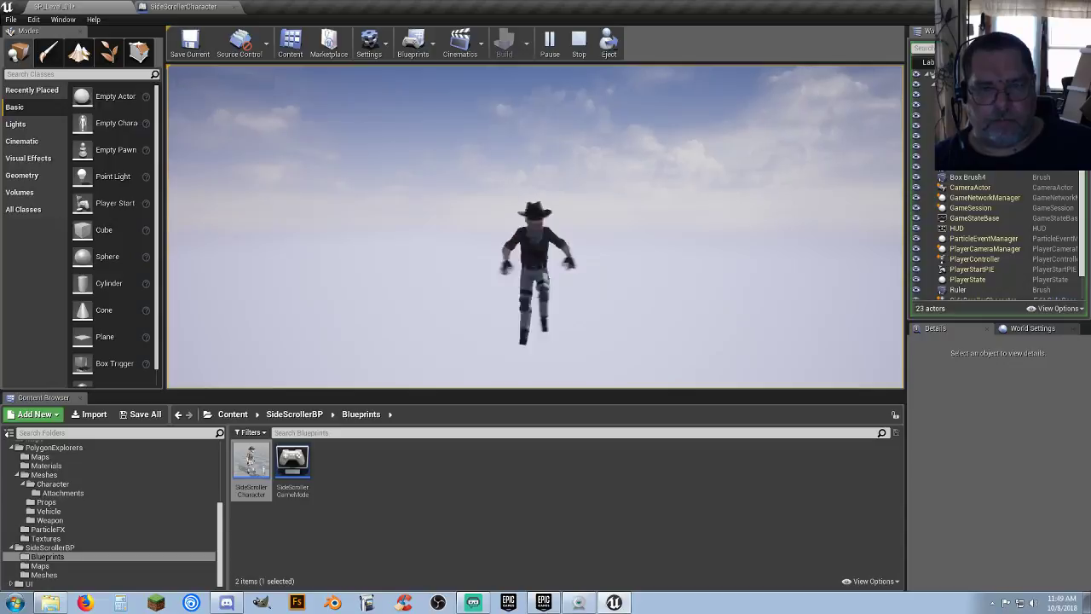
key(Escape)
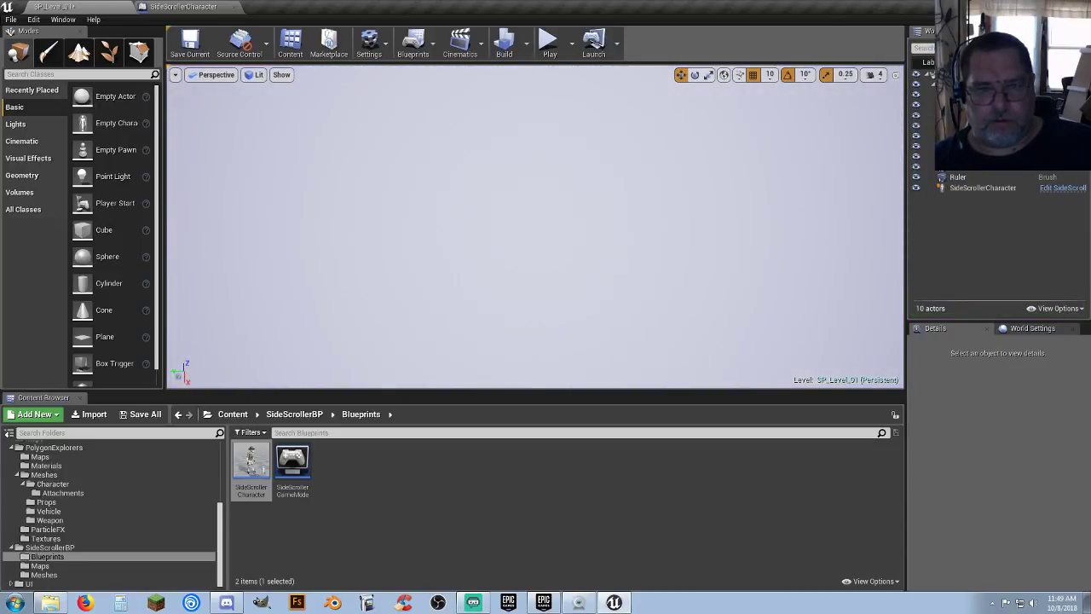
right_drag(514, 262, 409, 119)
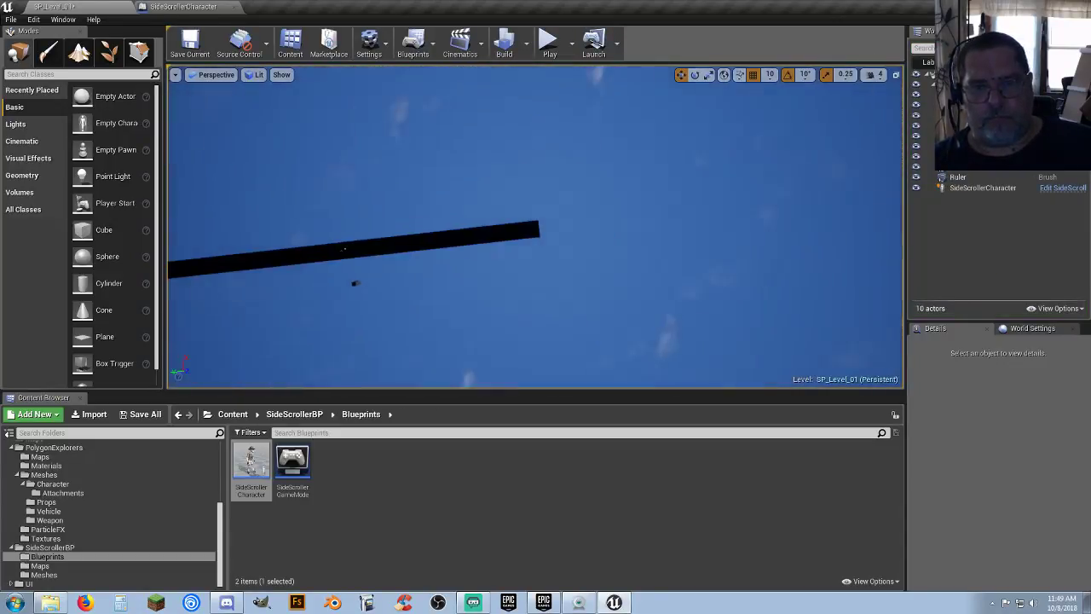
double_click(993, 188)
right_drag(529, 221, 545, 272)
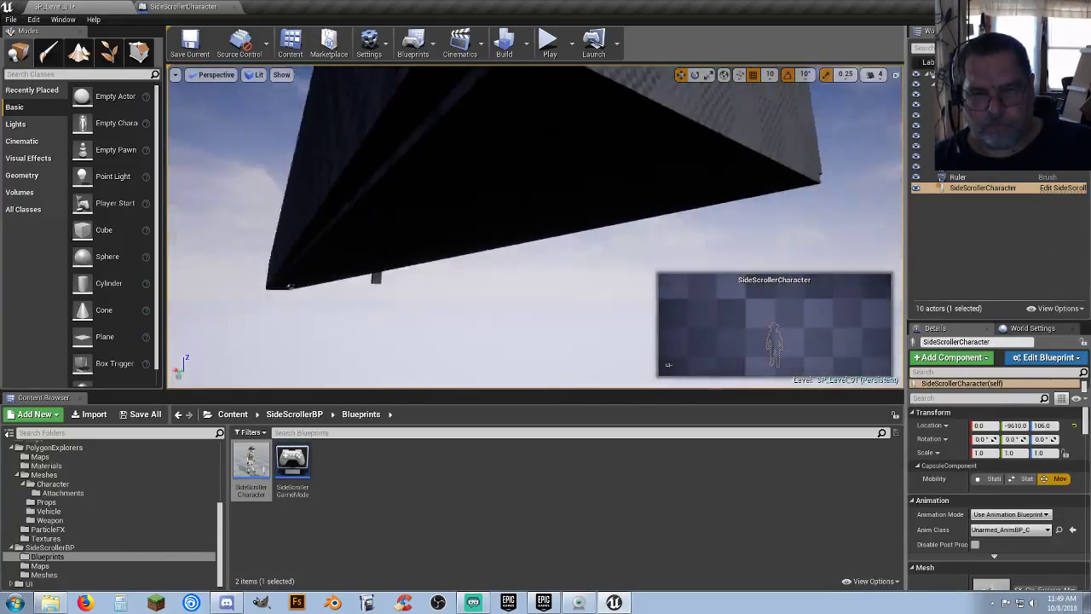
right_drag(289, 286, 707, 243)
right_drag(632, 239, 532, 220)
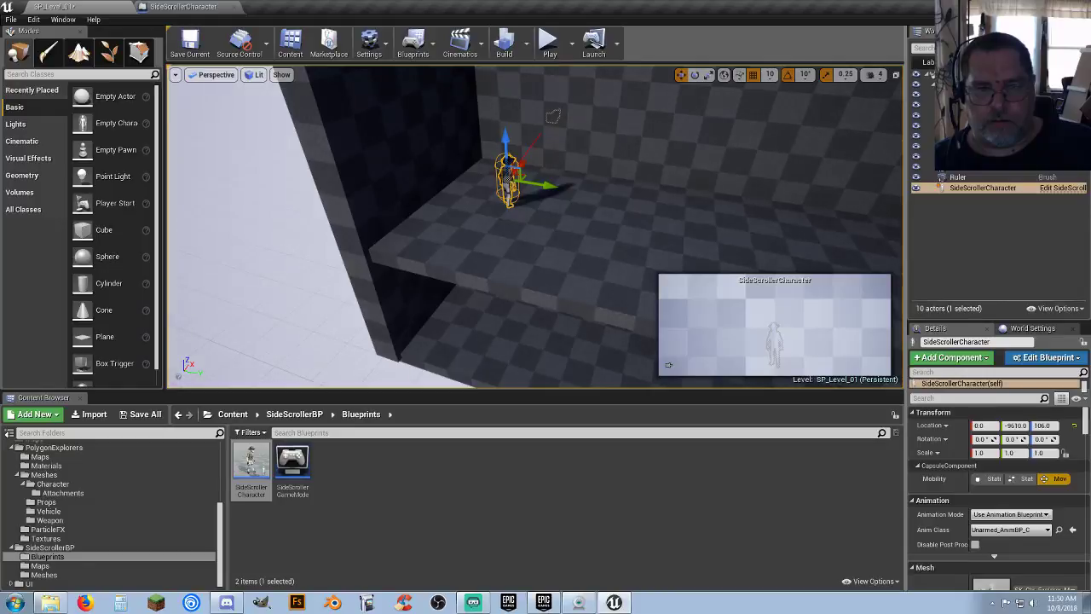
Step: Review the upper floor box brush's geometry, surface, brush and actor settings, including the advanced geometry options
click(557, 231)
key(f)
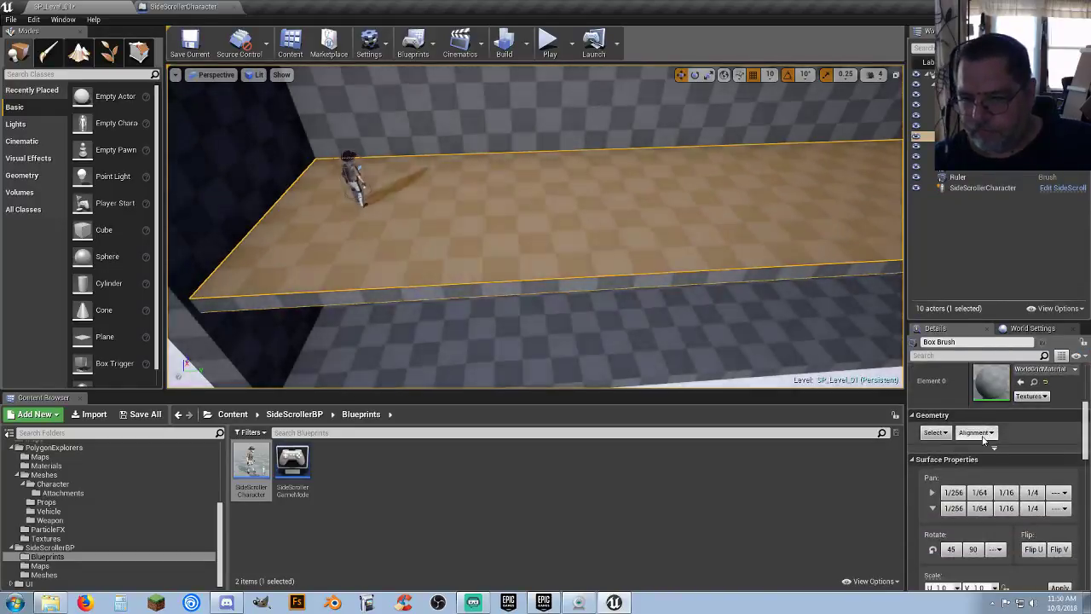
scroll(980, 436, down, 10)
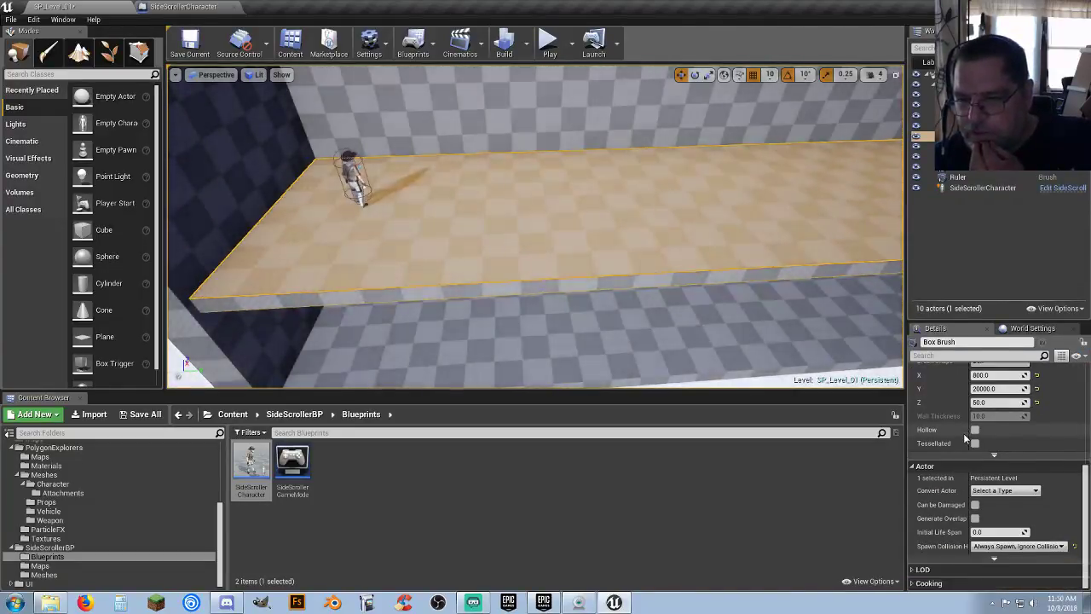
scroll(963, 433, up, 6)
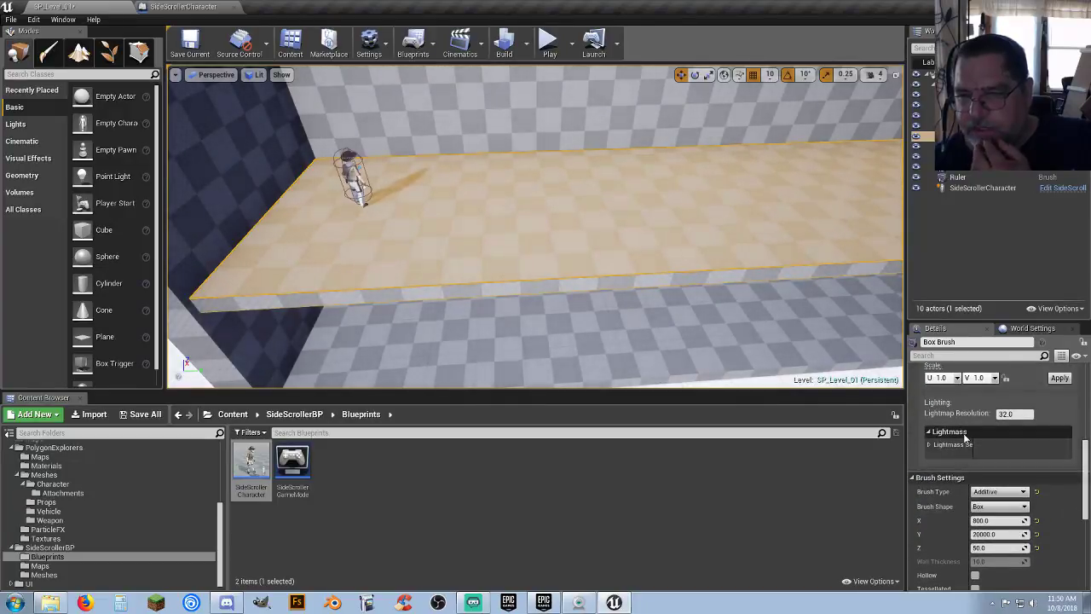
scroll(964, 437, up, 3)
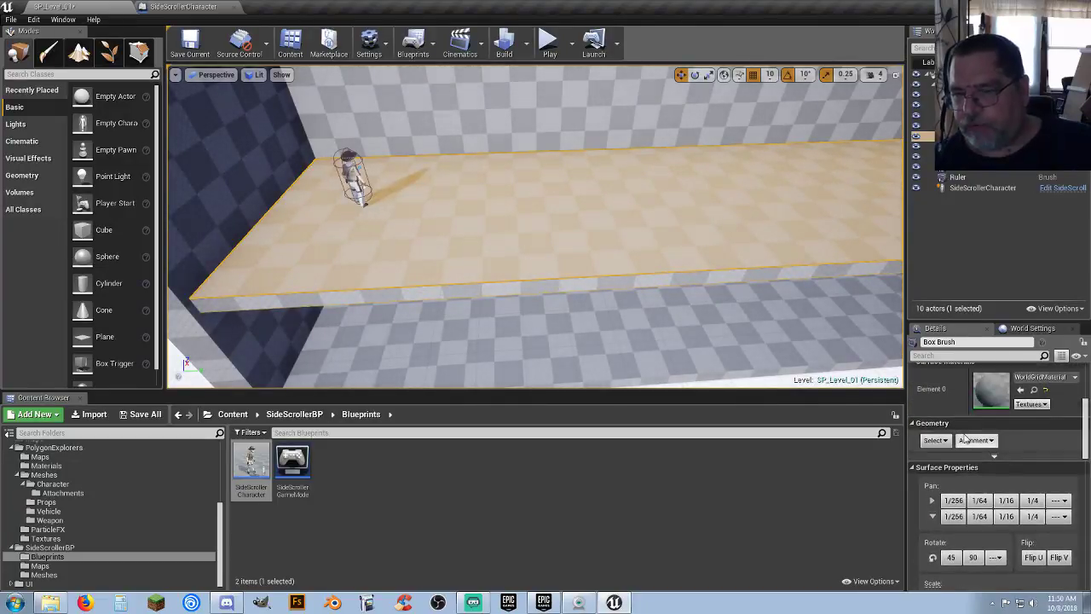
click(994, 456)
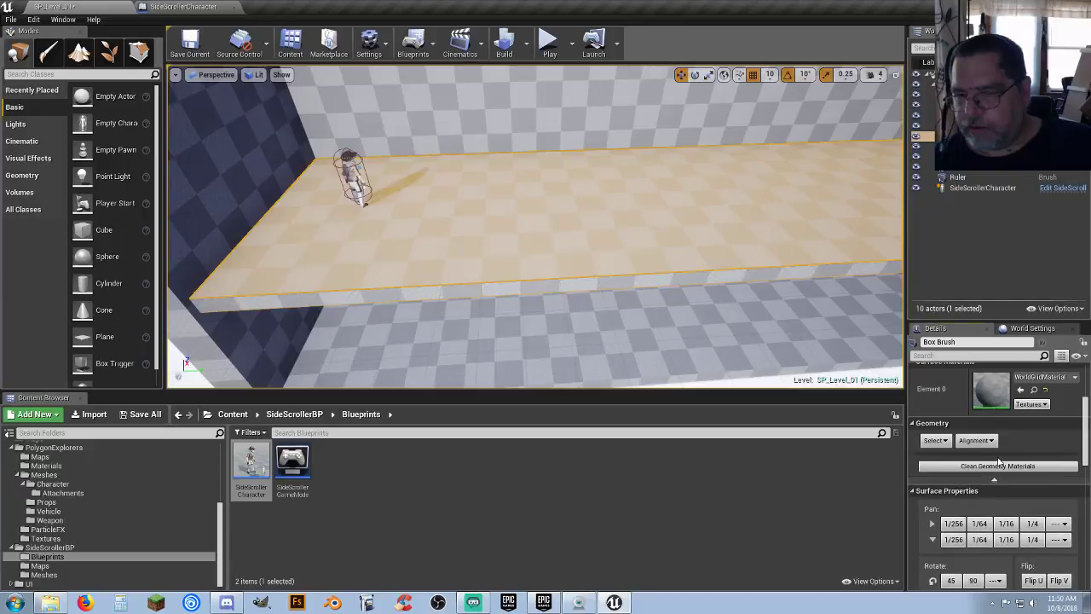
scroll(938, 460, down, 4)
scroll(934, 460, down, 2)
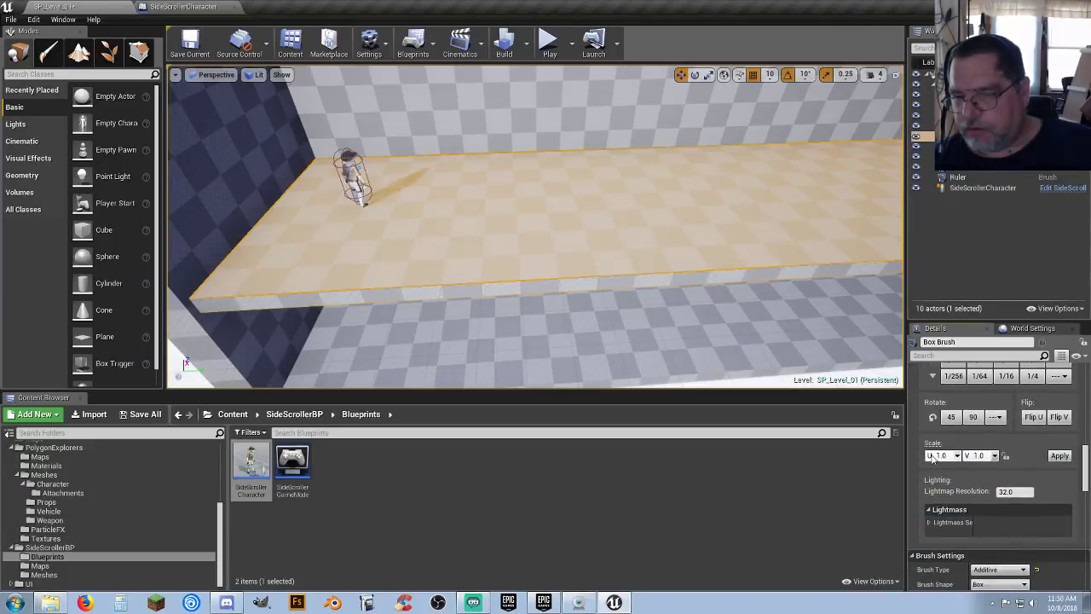
scroll(937, 458, up, 3)
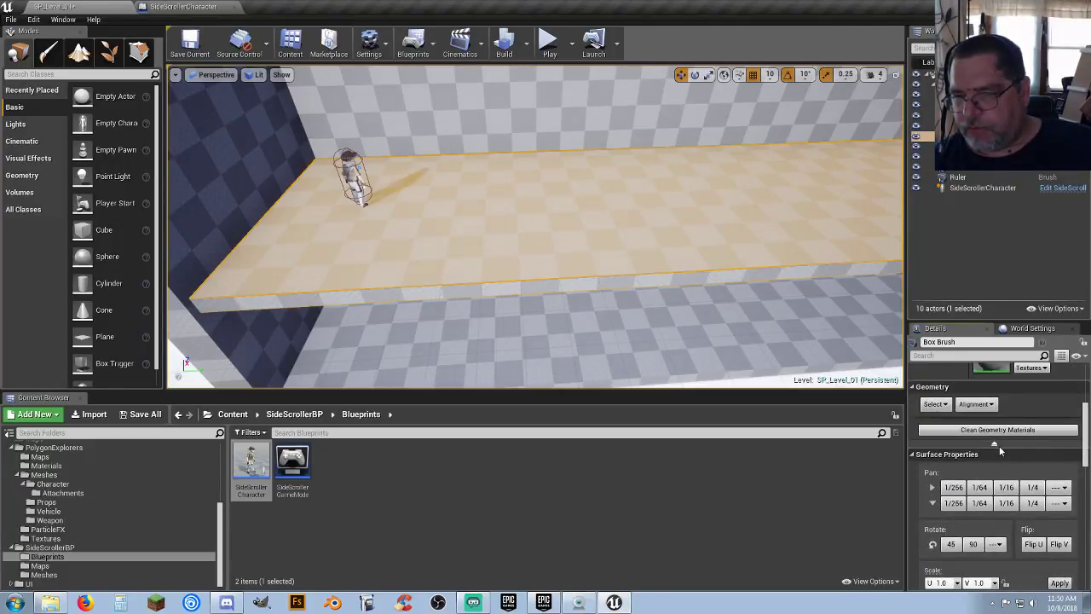
click(994, 445)
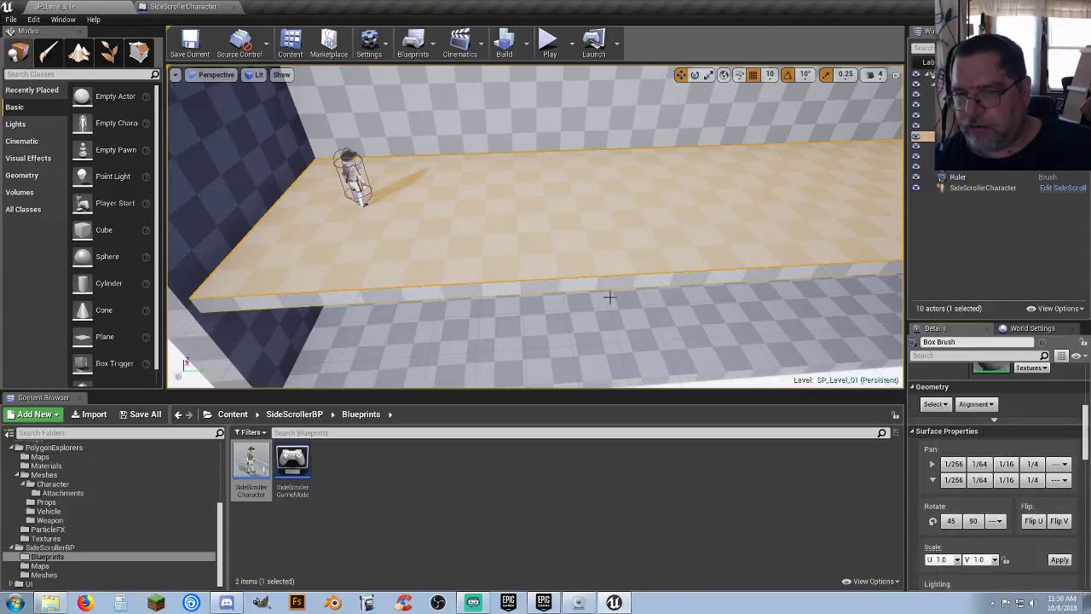
right_drag(609, 296, 609, 297)
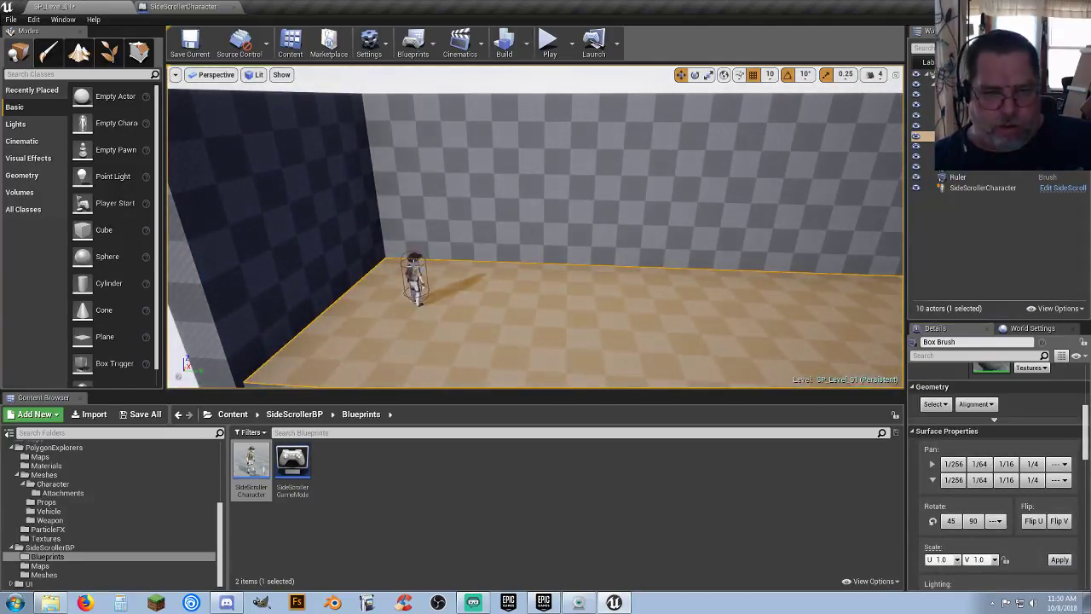
Step: Move the SideScrollerCharacter along the X axis away from the back wall to the open edge of the upper floor
click(413, 266)
right_drag(470, 261, 474, 236)
drag(498, 219, 468, 222)
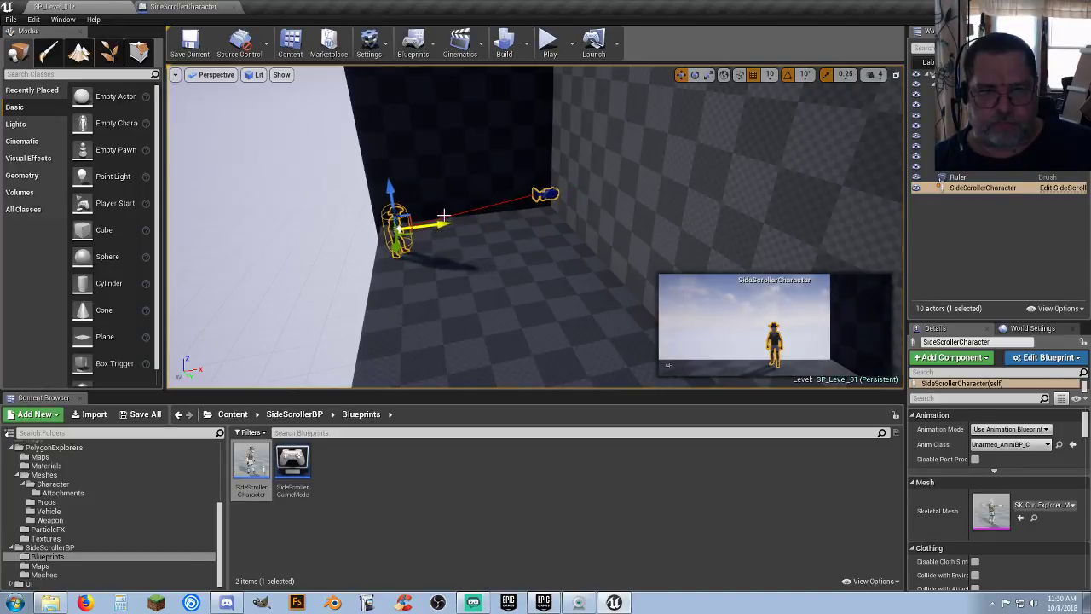
Step: Play-test the level several times from different viewpoints to check where the SideScrollerCharacter spawns
click(548, 43)
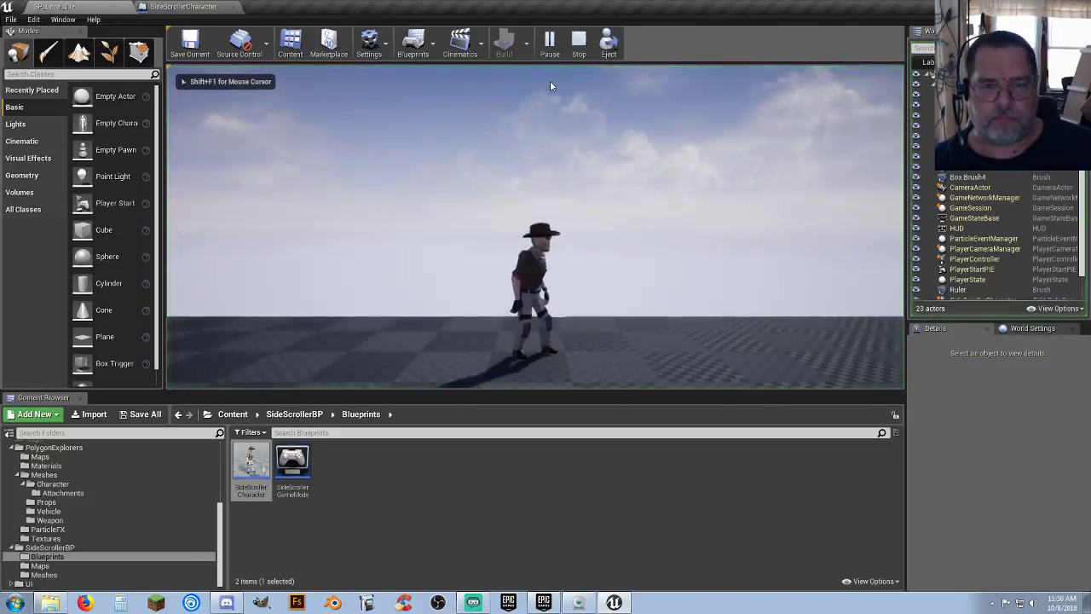
key(Escape)
click(548, 43)
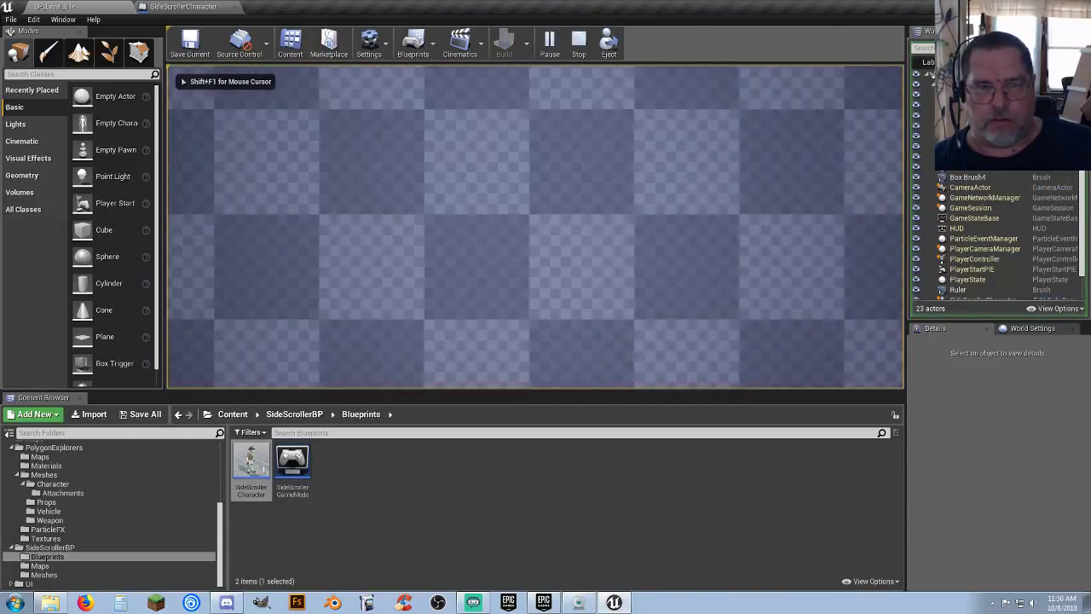
key(Escape)
right_drag(535, 226, 613, 307)
click(546, 48)
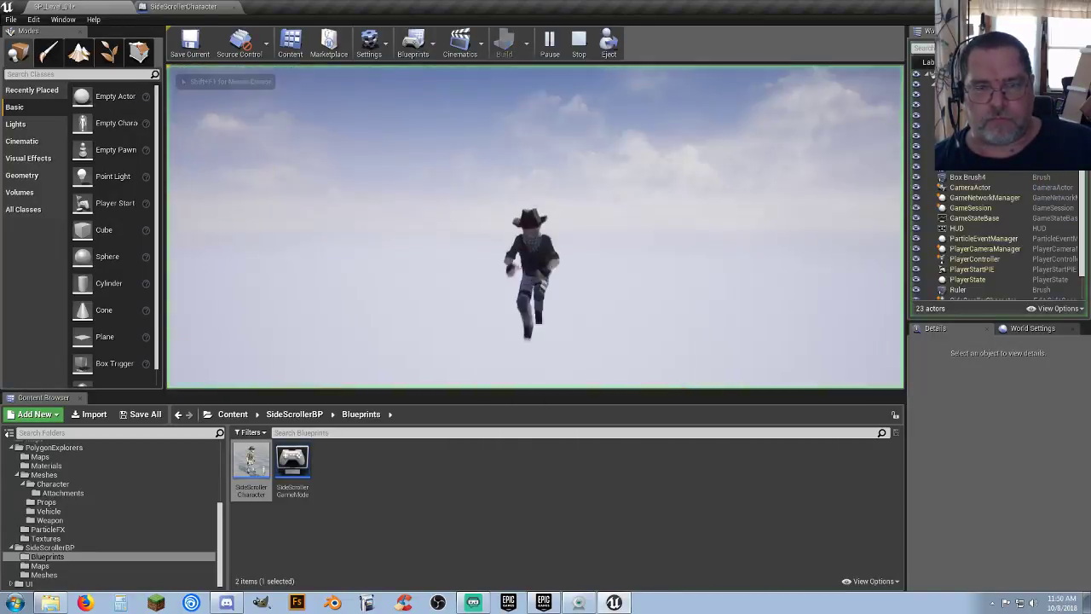
key(Escape)
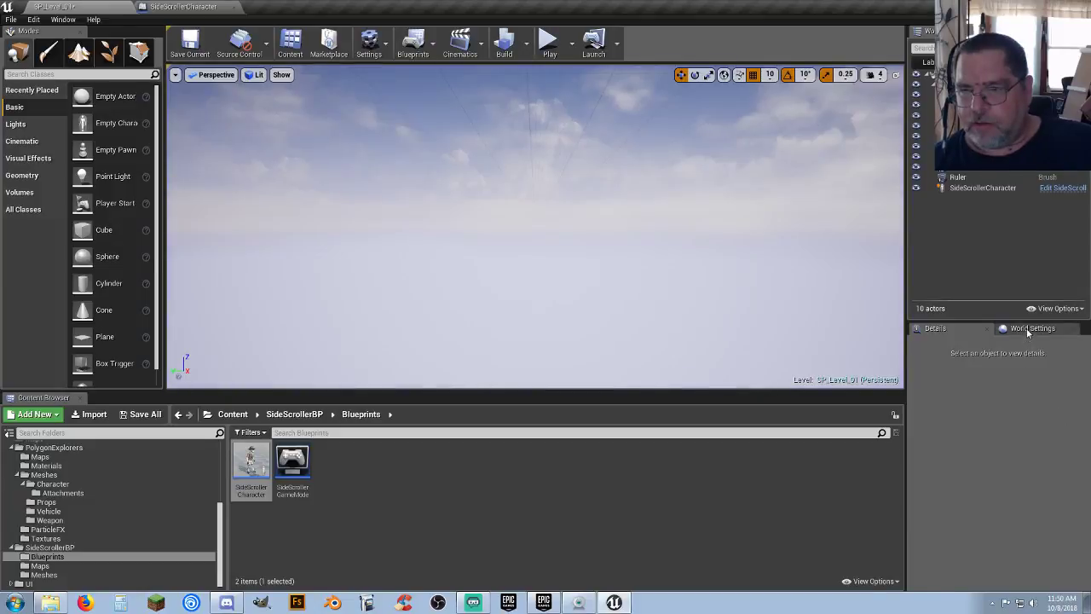
Step: Check the level's game mode classes in the world settings, keeping SideScrollerGameMode as the GameMode Override
click(1029, 329)
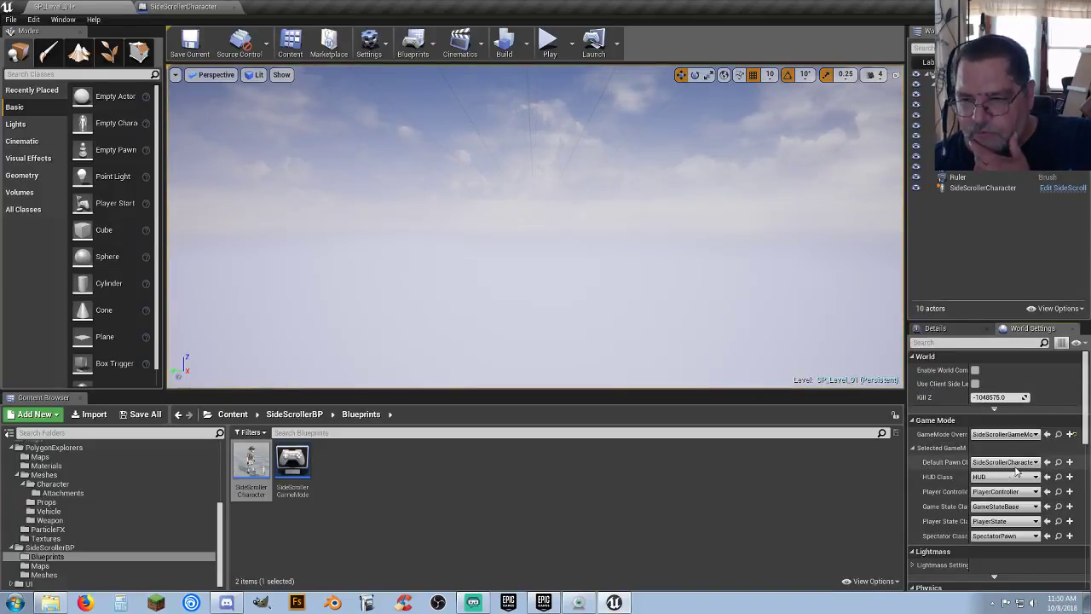
click(1026, 434)
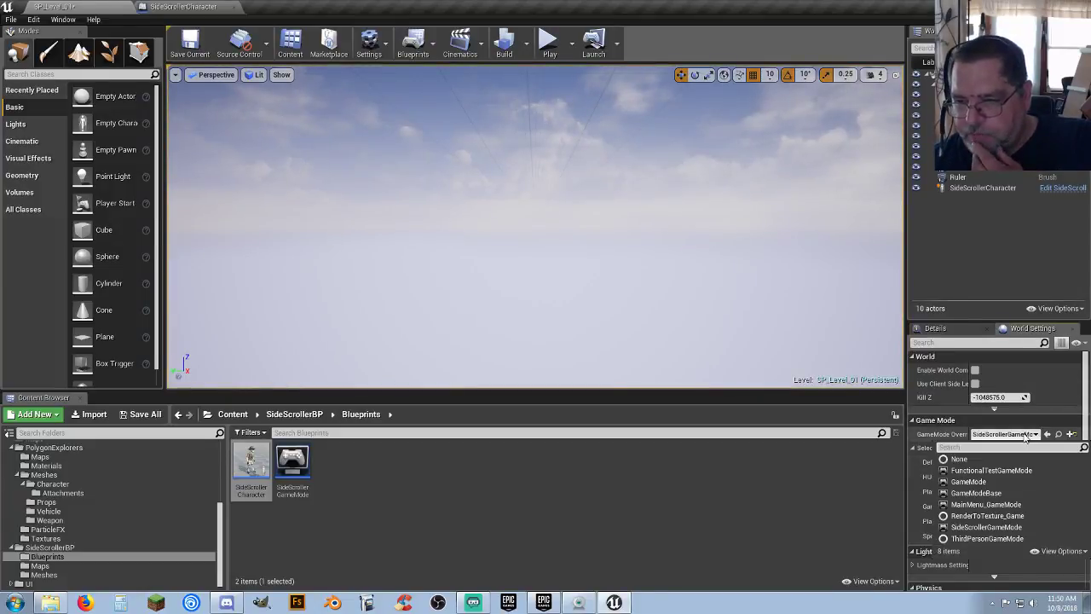
click(1010, 526)
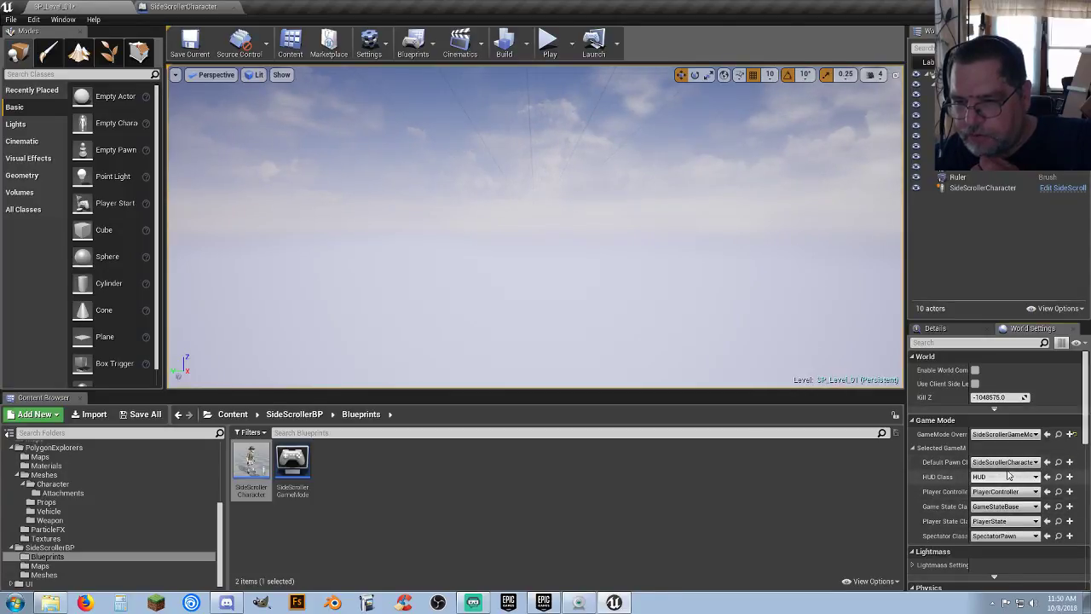
click(547, 515)
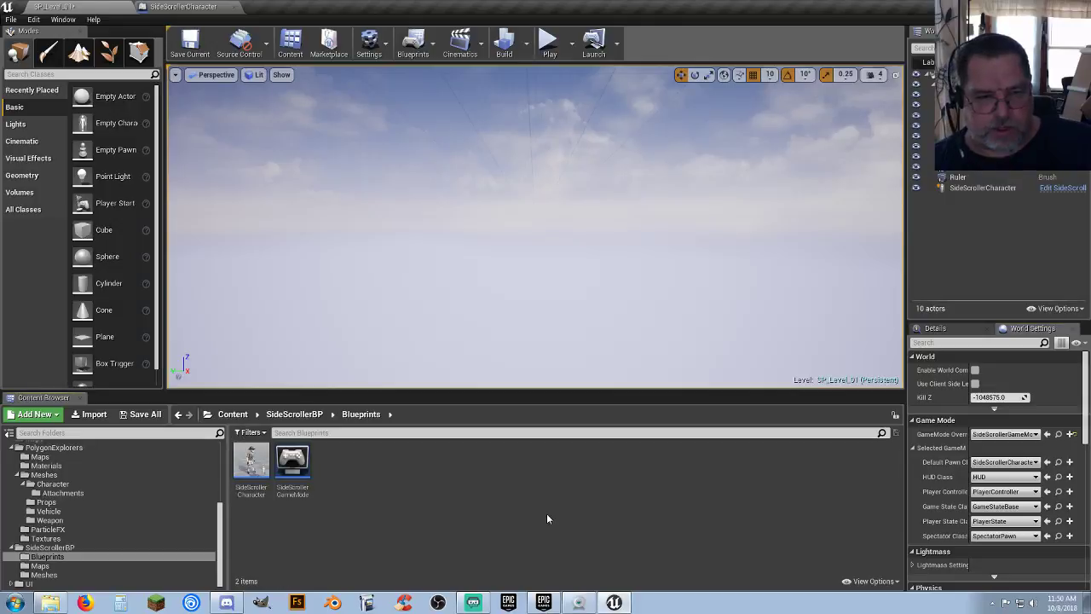
Step: Inspect the character and side-view camera arrangement in the SideScrollerCharacter blueprint, and close the blueprint
double_click(236, 485)
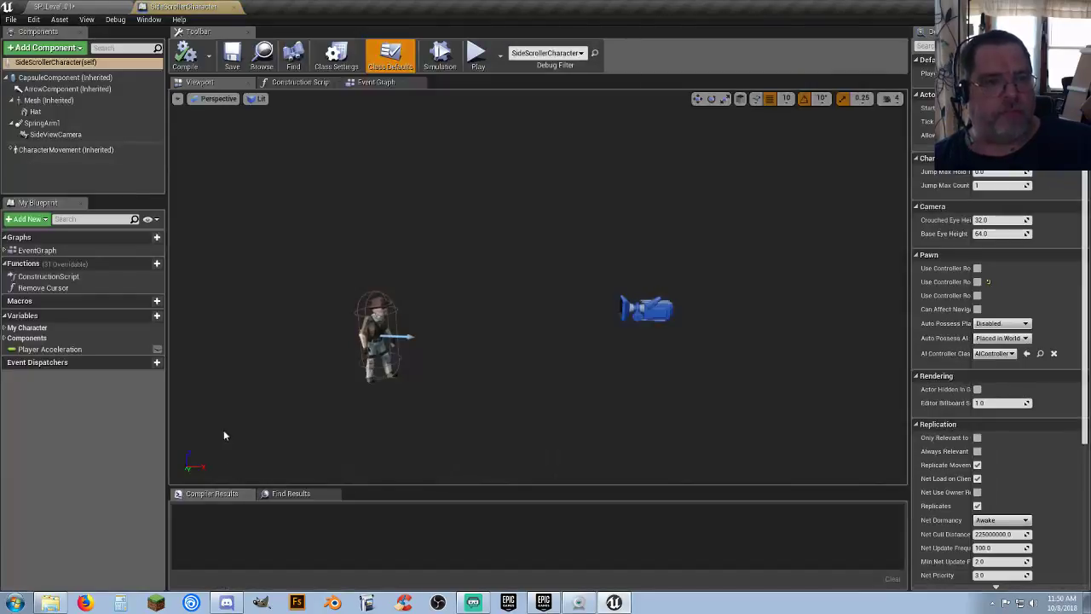
right_drag(480, 375, 503, 375)
key(w)
key(s)
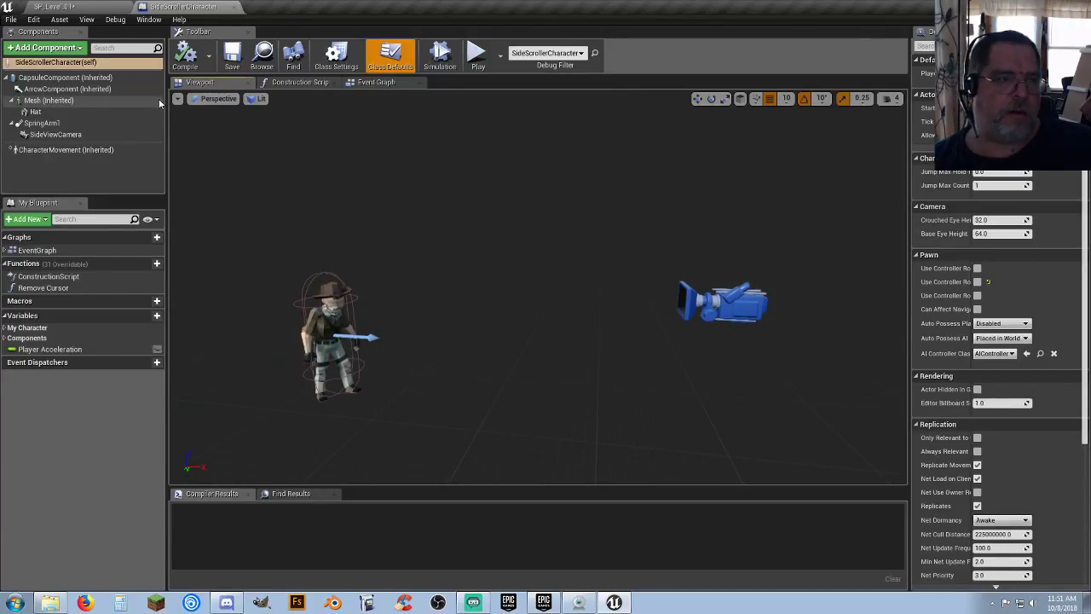
click(234, 7)
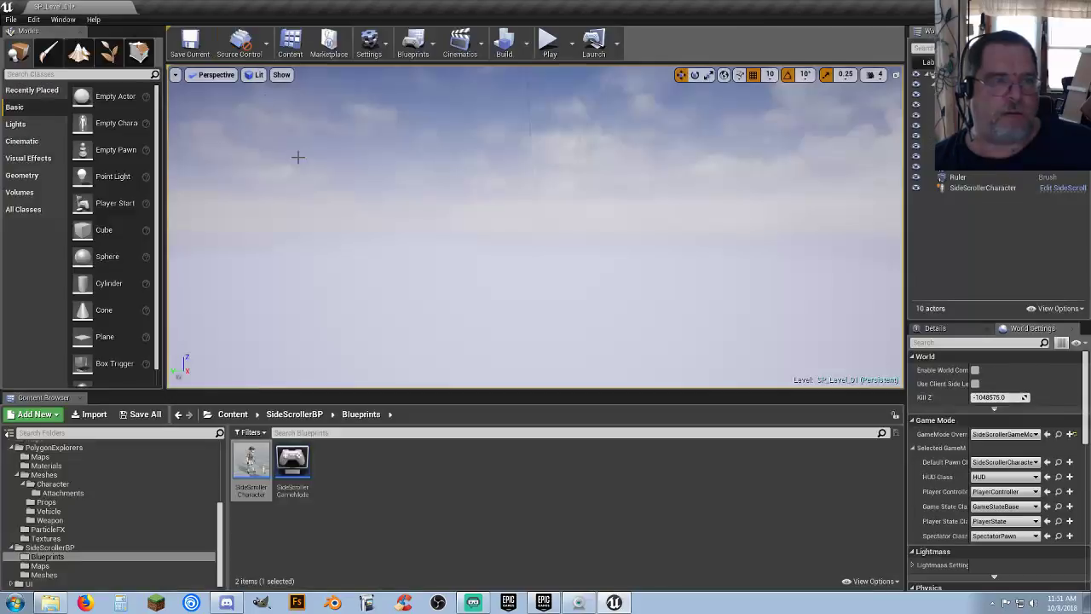
Step: Play-test again, focus on the placed SideScrollerCharacter between runs, and view the upper floor's end from above
click(548, 43)
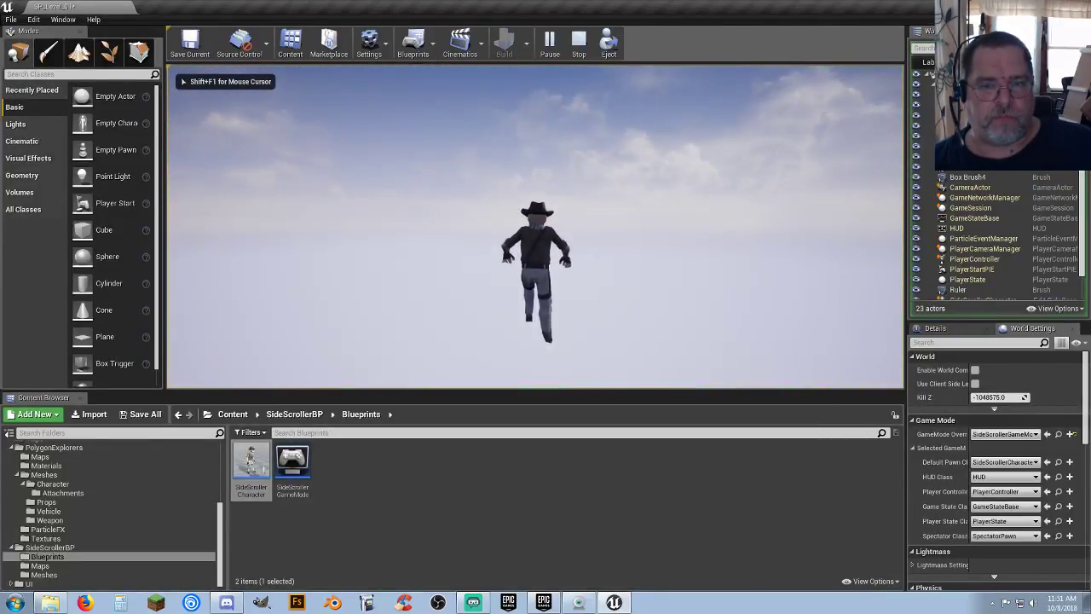
key(Escape)
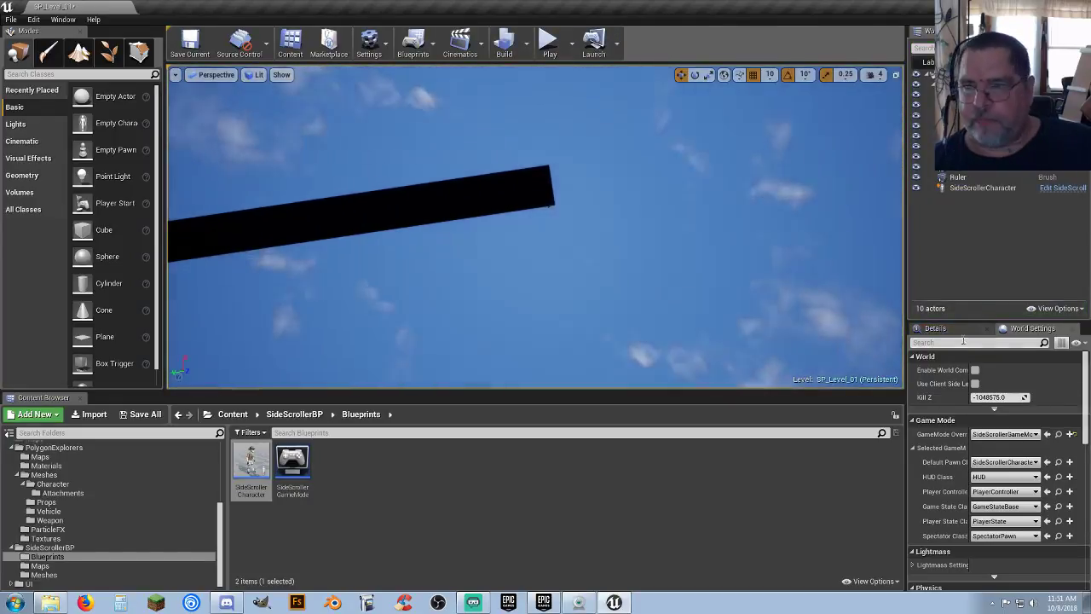
double_click(979, 188)
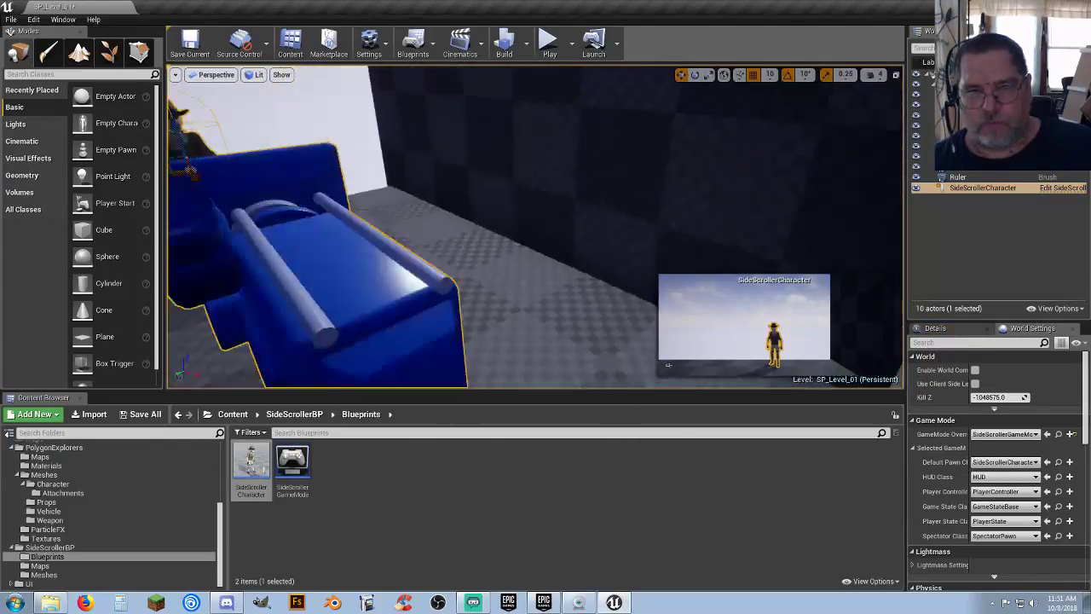
mouse_move(535, 227)
right_down()
mouse_move(588, 243)
mouse_move(580, 226)
mouse_move(535, 248)
right_up()
right_drag(673, 192, 641, 89)
click(550, 45)
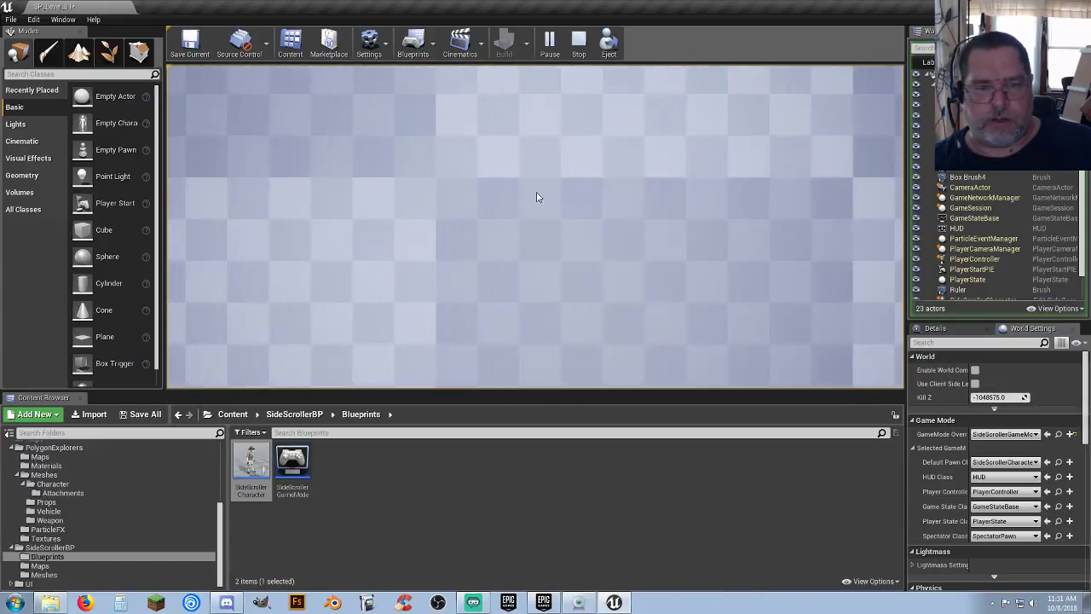
key(Escape)
right_drag(536, 188, 576, 192)
right_drag(471, 233, 505, 232)
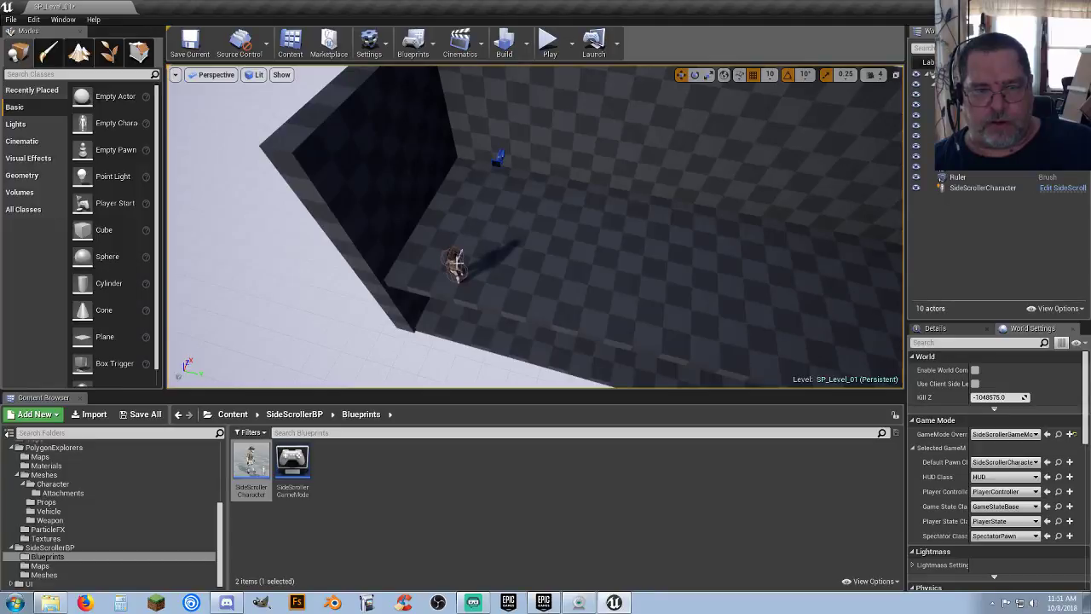
Step: Place a Player Start on the upper floor between the SideScrollerCharacter and the back wall, and review its properties
click(454, 264)
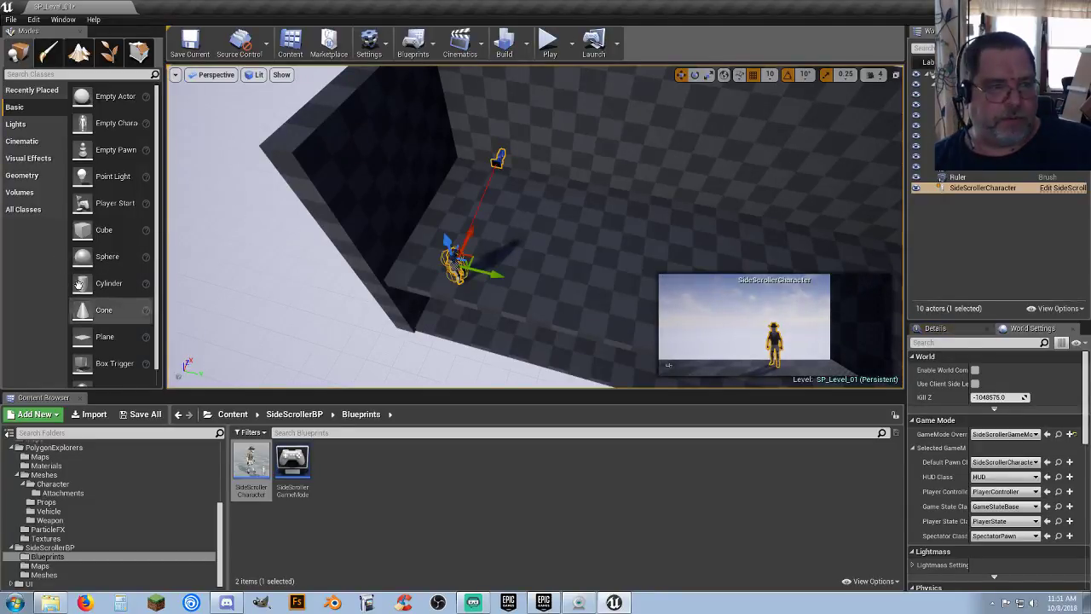
drag(111, 204, 487, 218)
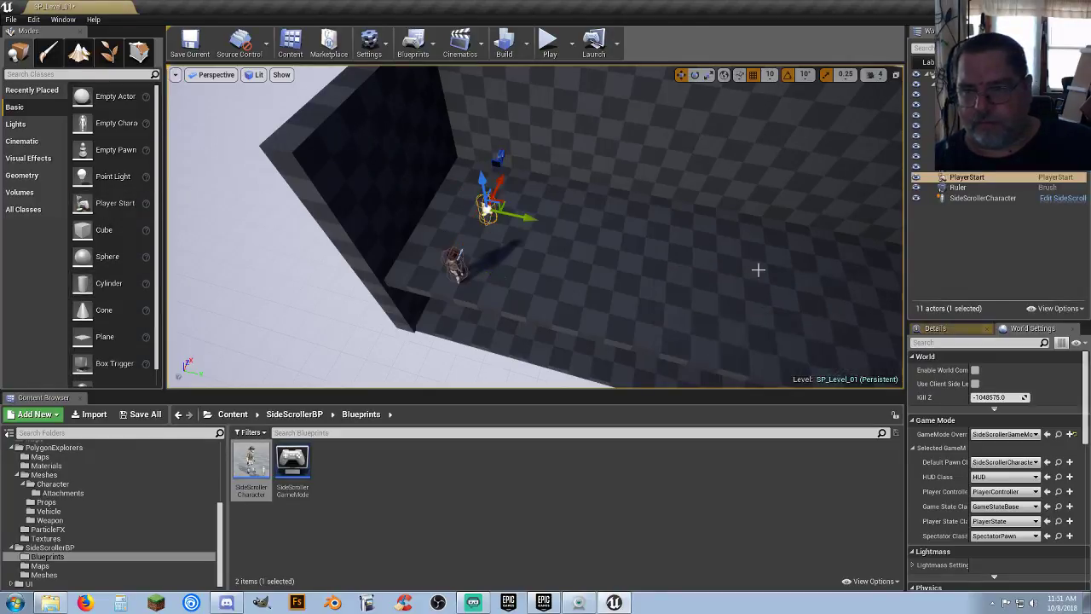
click(933, 331)
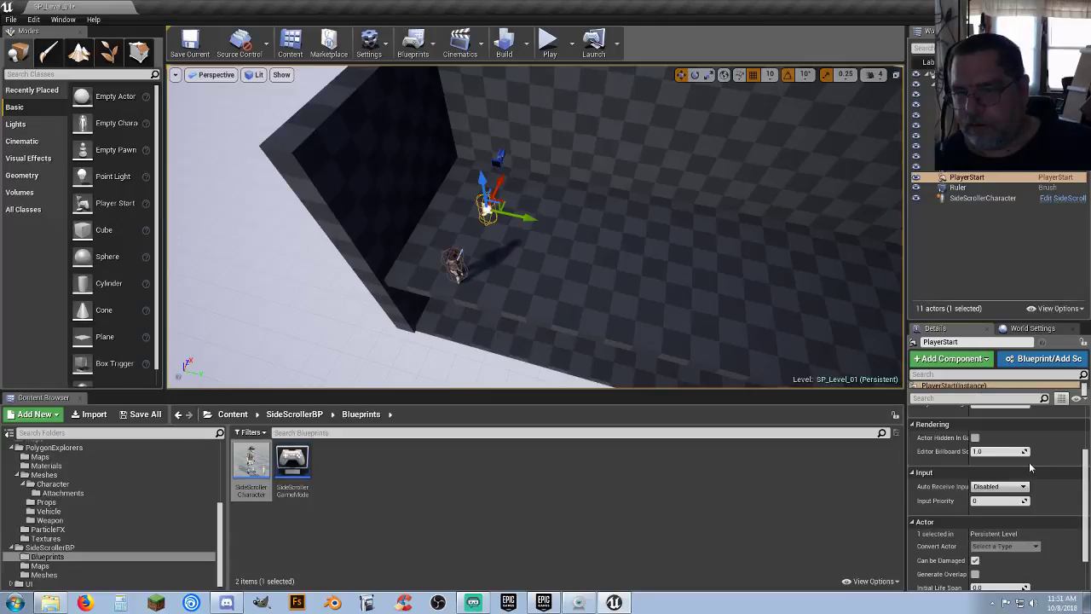
scroll(1029, 467, up, 3)
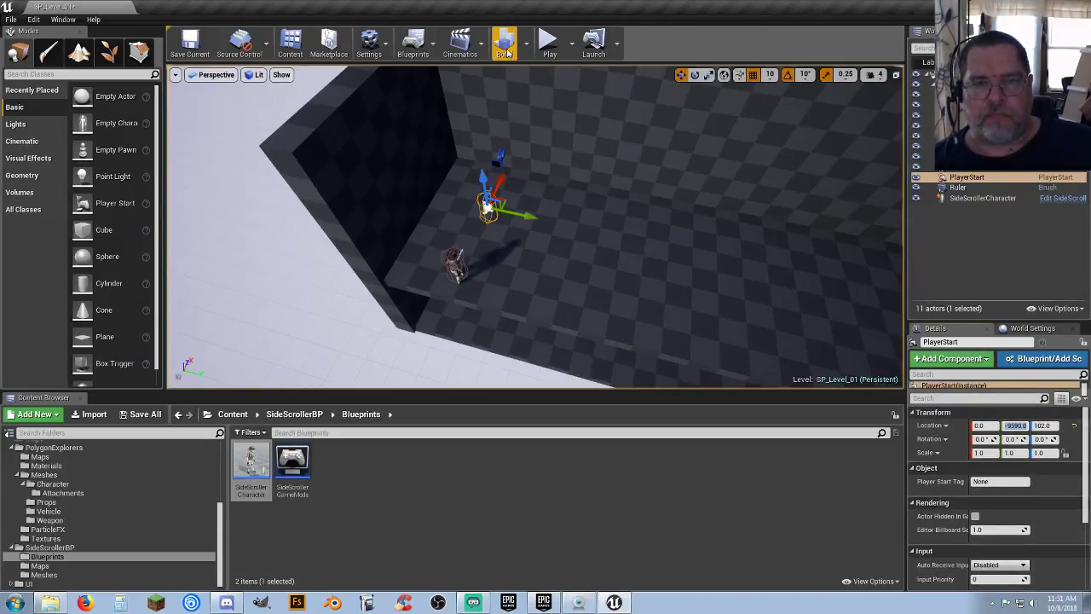
Step: Play-test the level from the Player Start while moving the character along the floor, and return to the open-side view
click(549, 43)
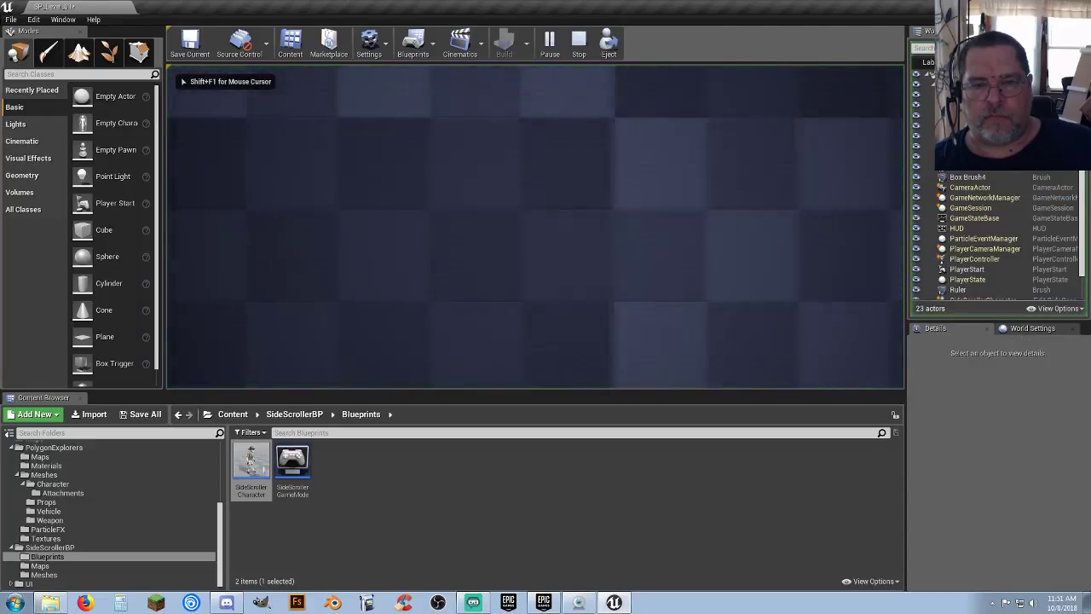
key(d)
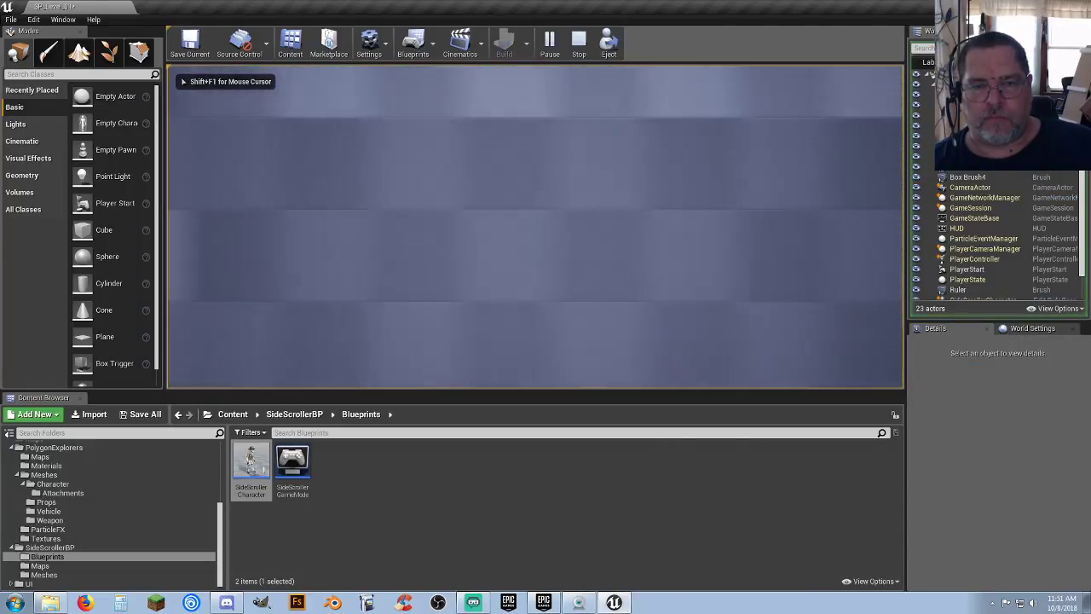
key(d)
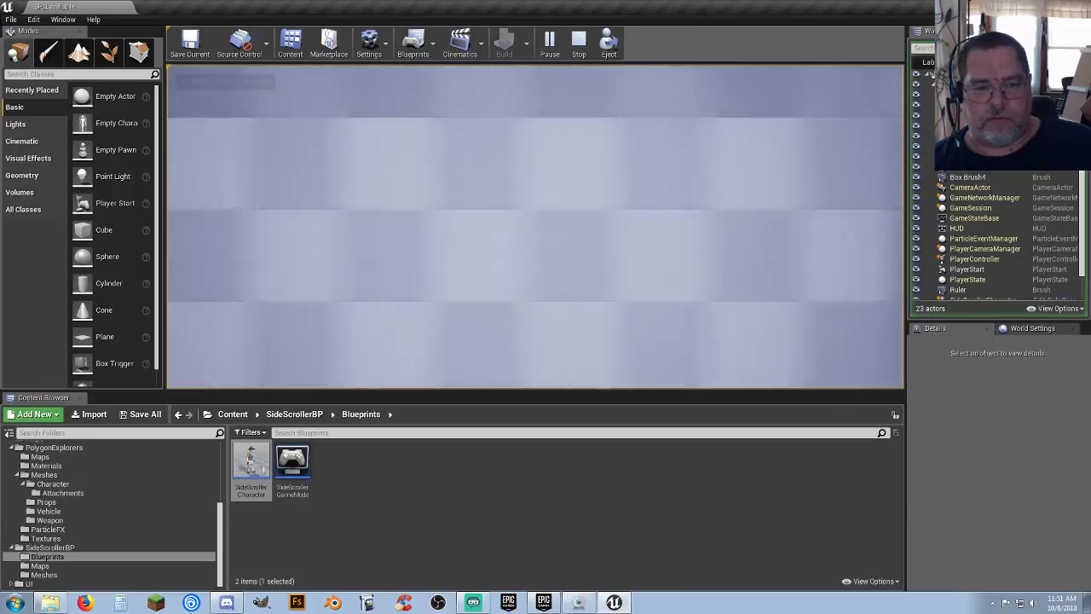
key(Escape)
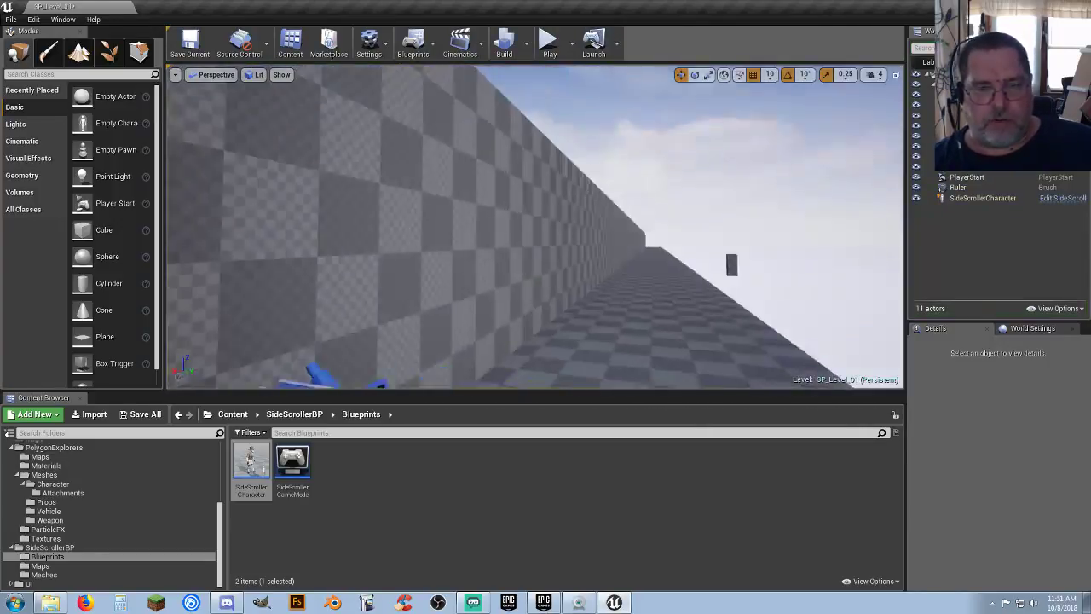
right_drag(535, 227, 422, 243)
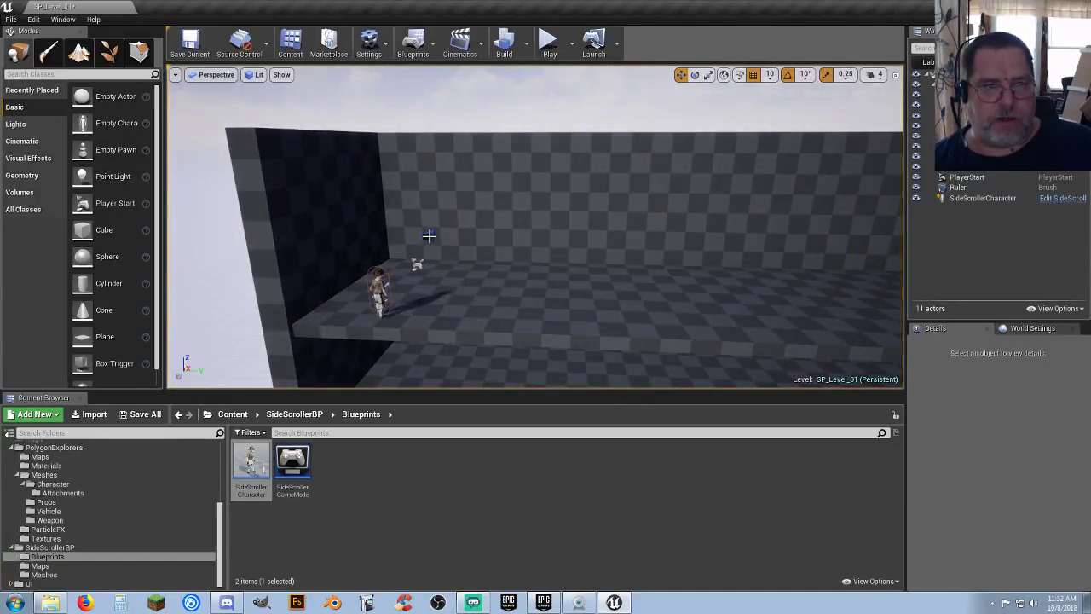
Step: Try rotating the placed SideScrollerCharacter about its vertical axis, and undo the rotation
click(380, 289)
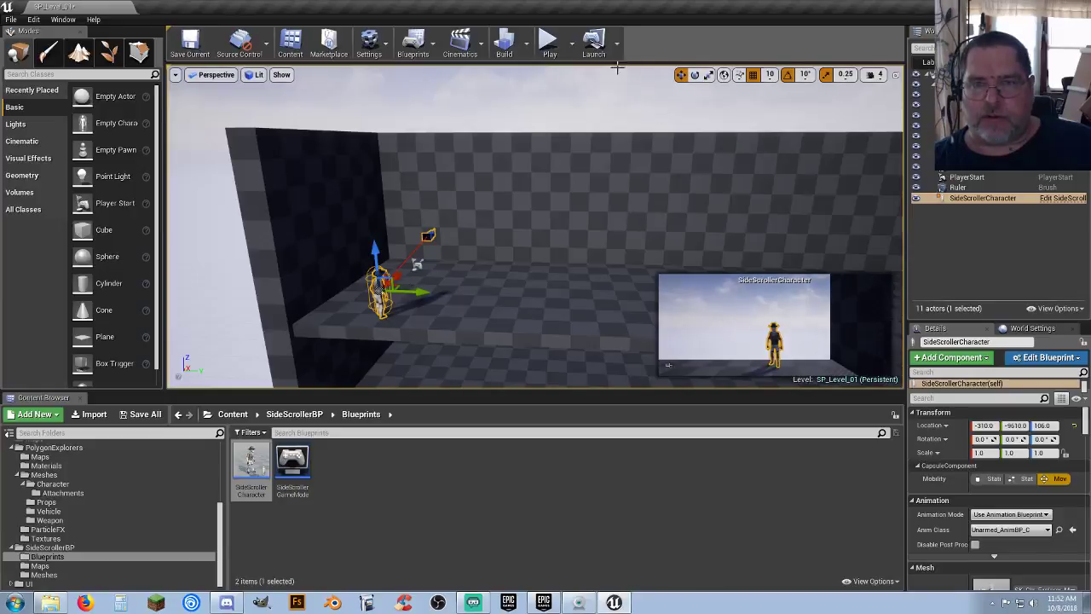
click(694, 75)
mouse_move(418, 304)
mouse_down()
mouse_move(443, 296)
mouse_move(415, 300)
mouse_up()
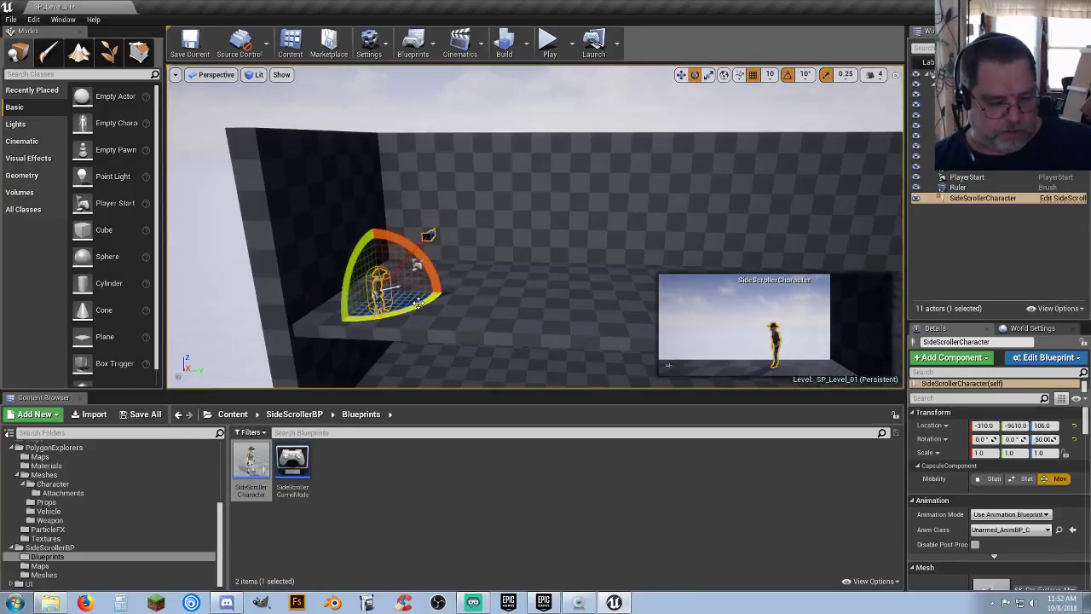
key(ctrl+z)
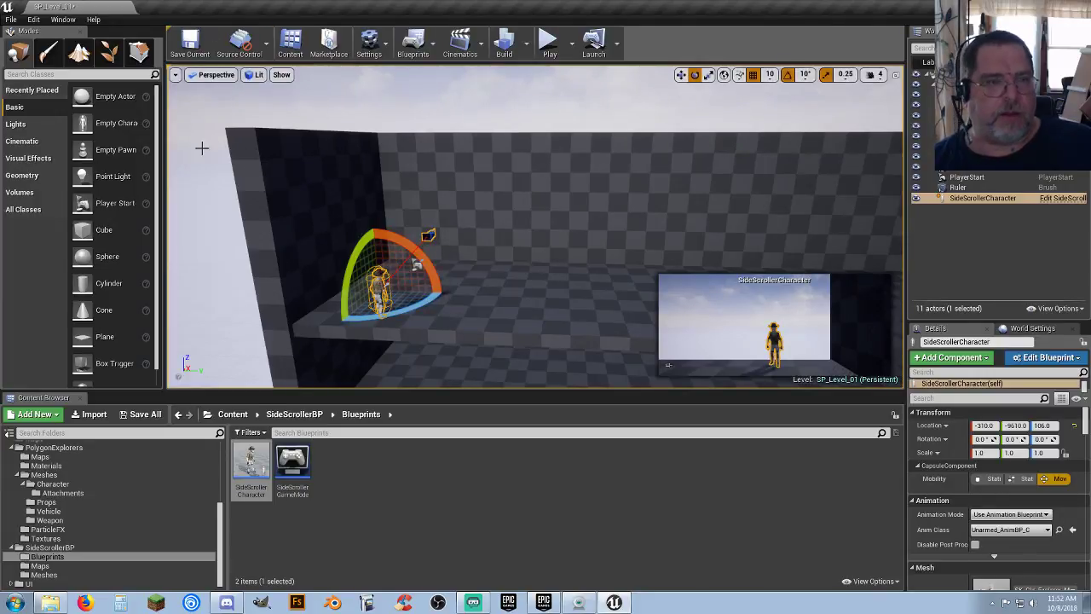
Step: Reopen the SideScrollerCharacter blueprint, examine the character's facing relative to its camera, and close it
double_click(250, 467)
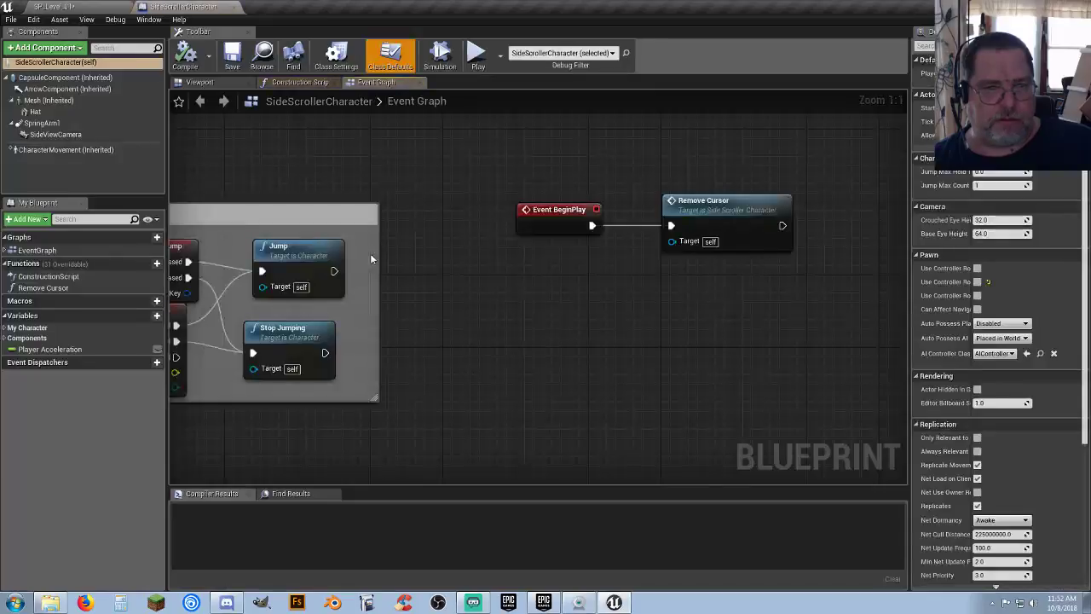
click(201, 81)
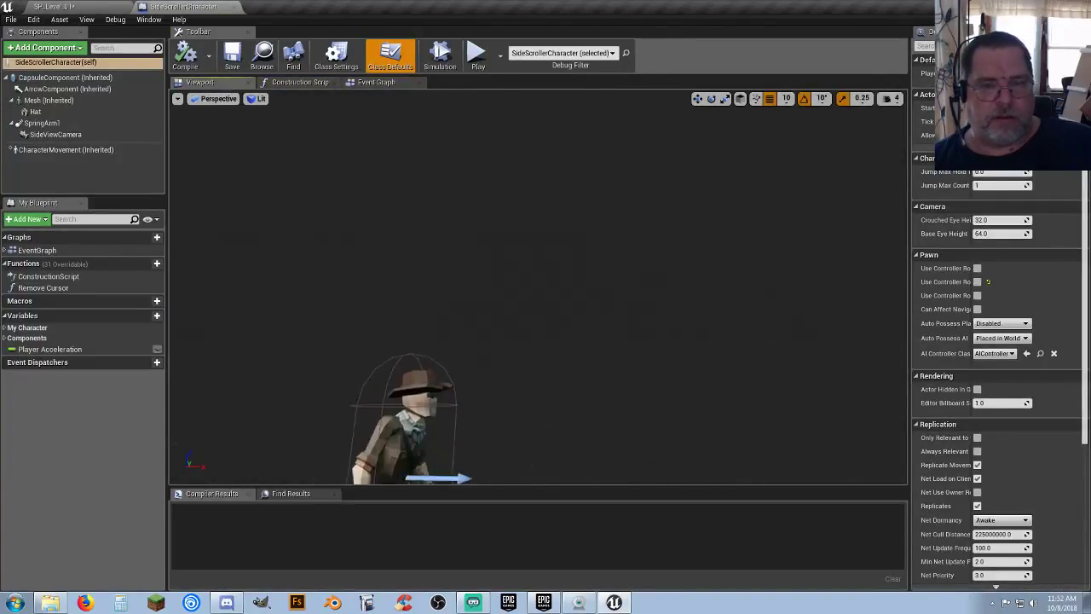
right_drag(537, 290, 440, 204)
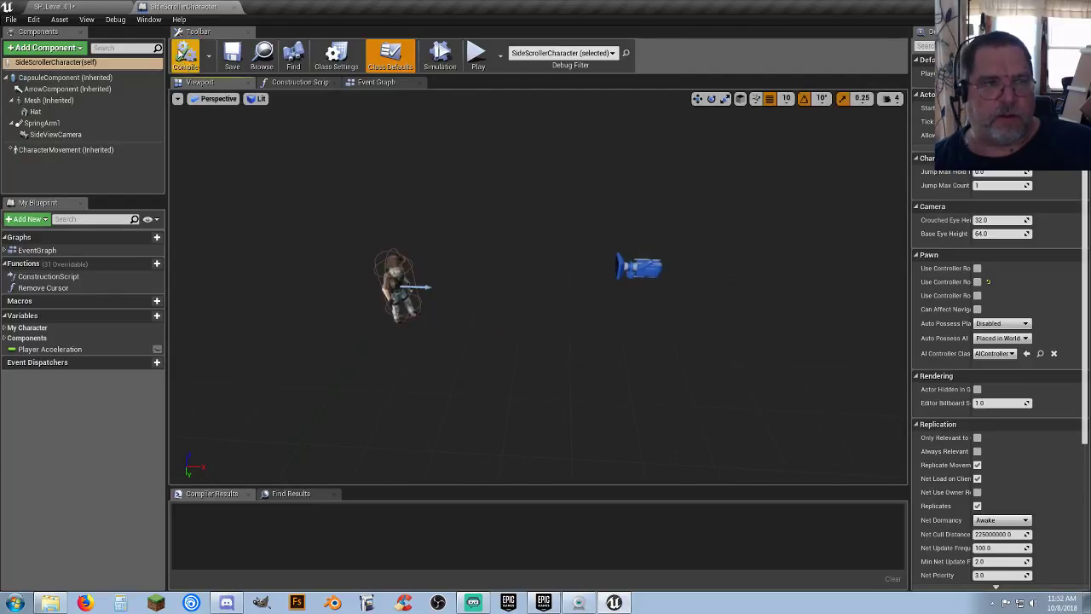
click(227, 6)
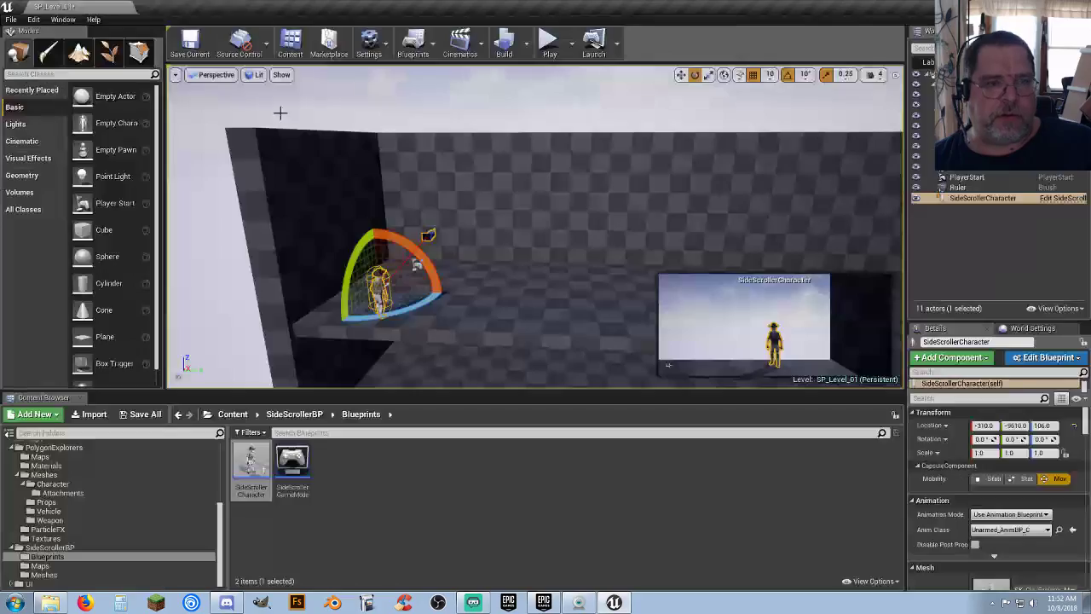
Step: Duplicate the SideScrollerCharacter blueprint as BP_SS_Character, open the copy briefly, and close it
click(409, 487)
right_click(252, 495)
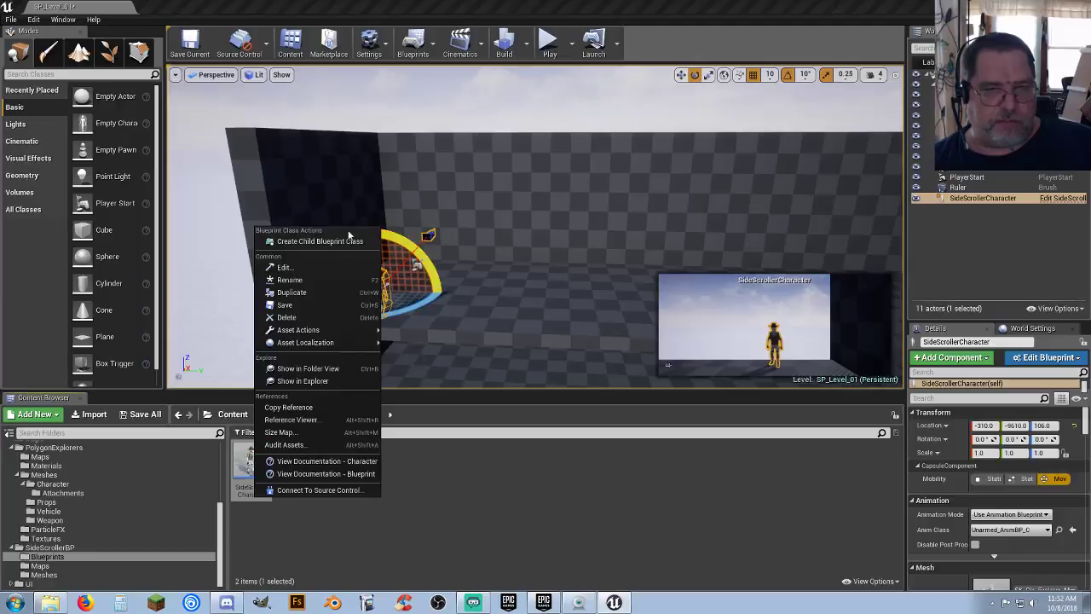
click(322, 295)
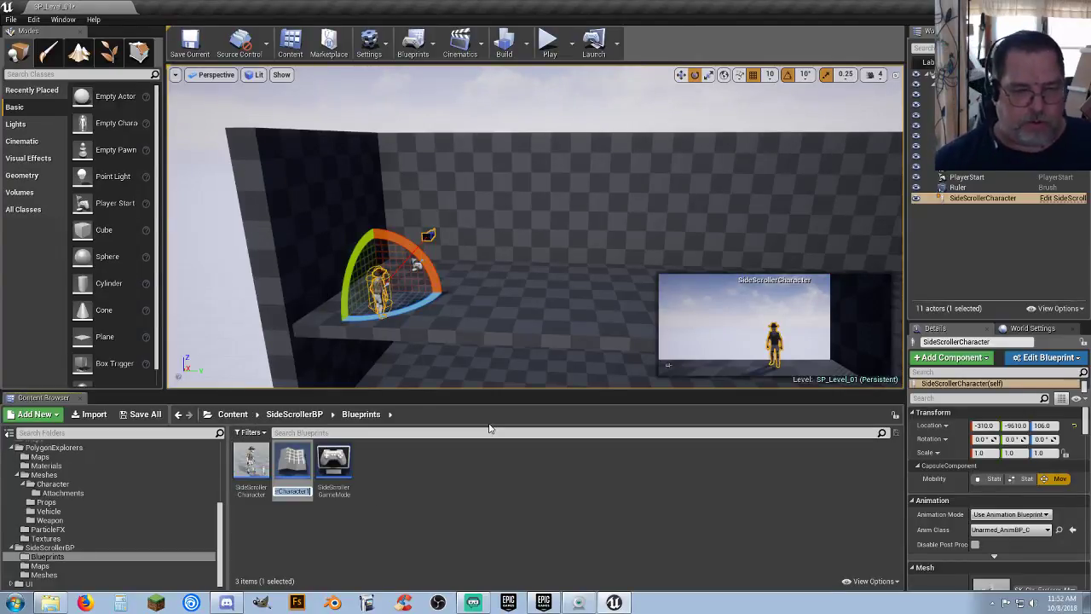
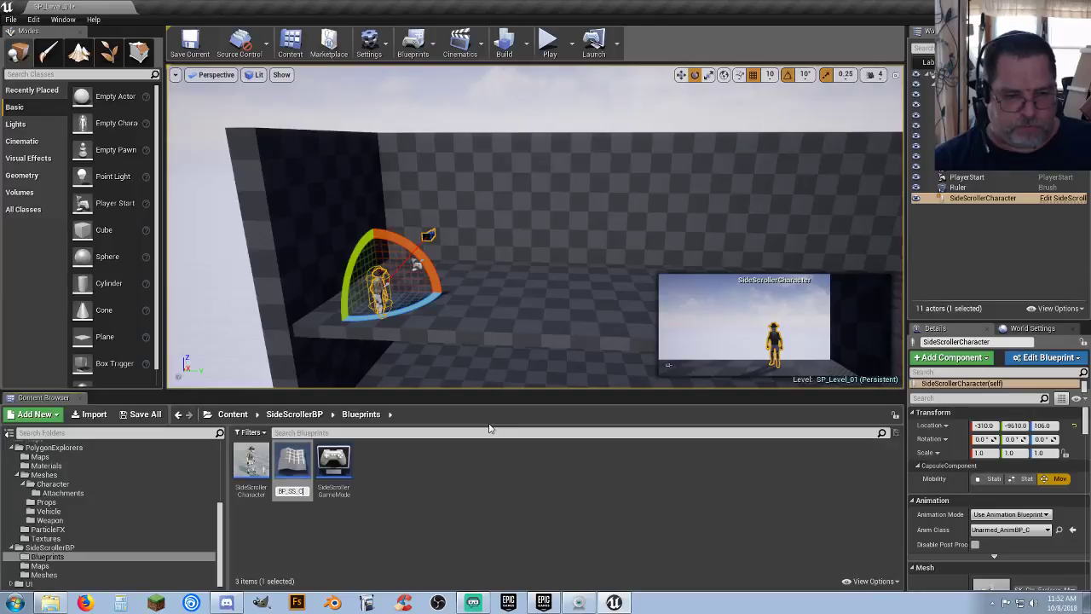
key(Return)
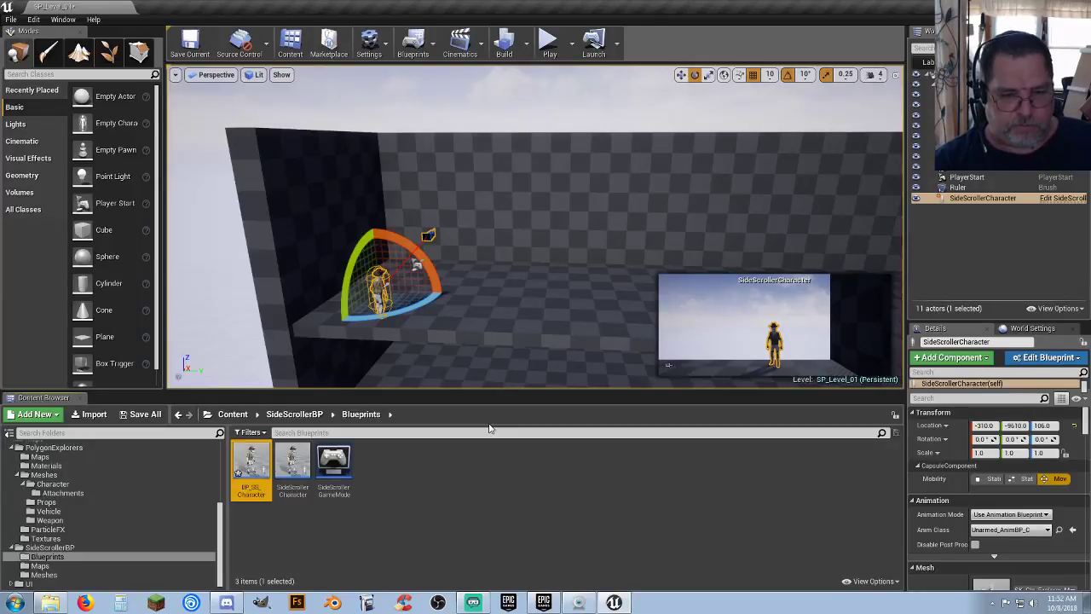
key(Return)
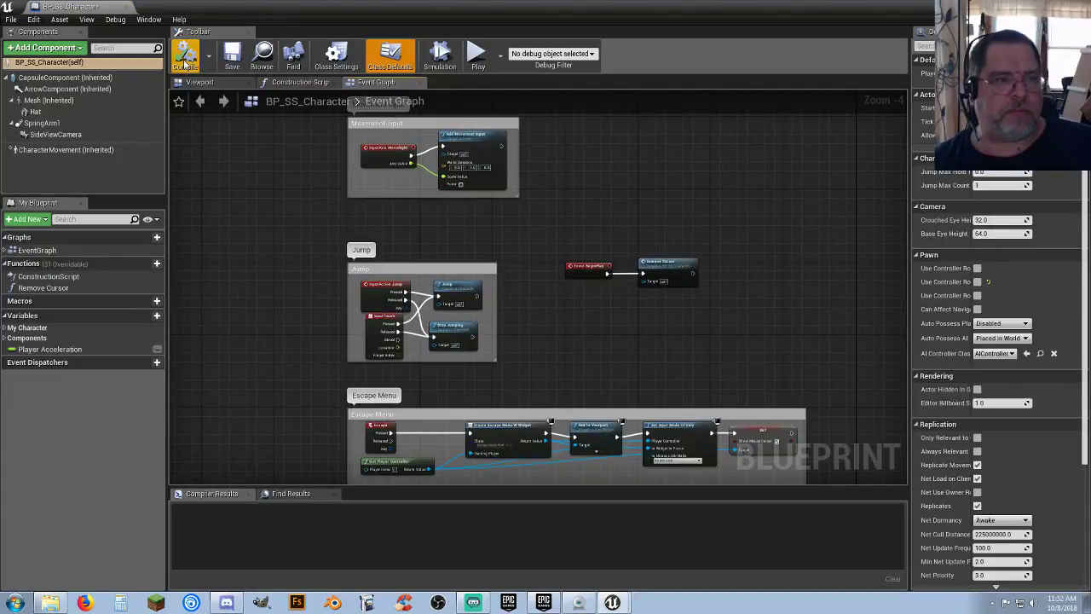
click(126, 7)
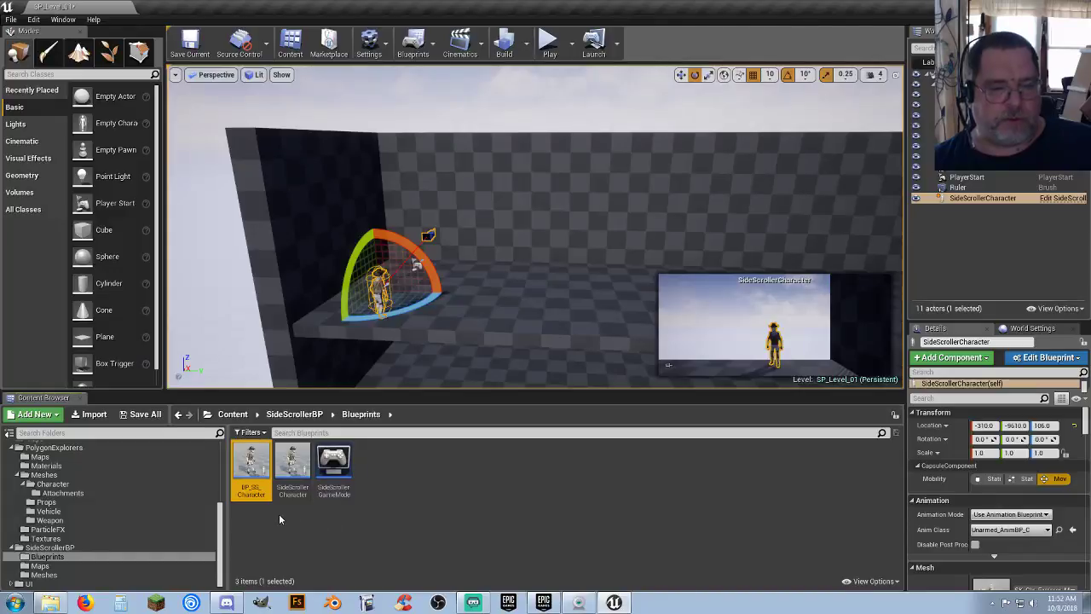
Step: Set the world's Default Pawn Class to BP_SS_Character and save the modified level and SideScrollerGameMode
click(1031, 329)
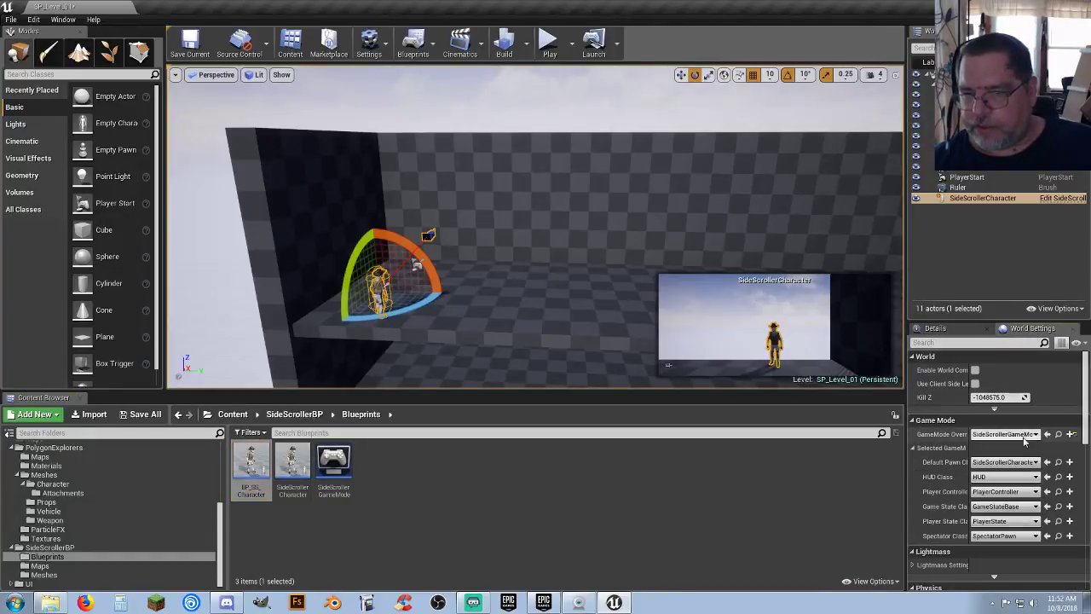
click(1006, 462)
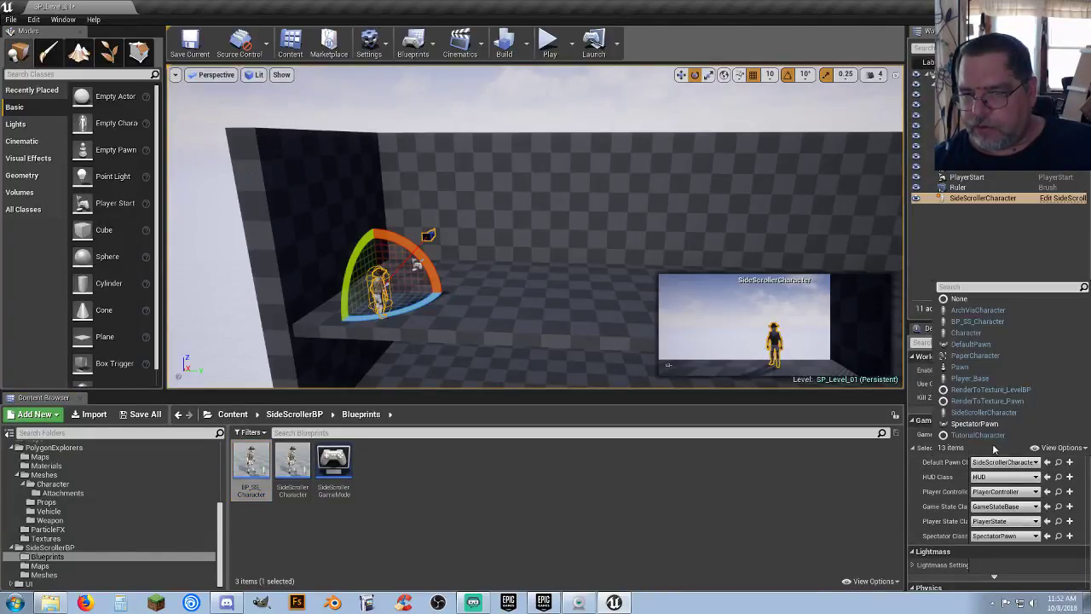
click(987, 322)
click(435, 538)
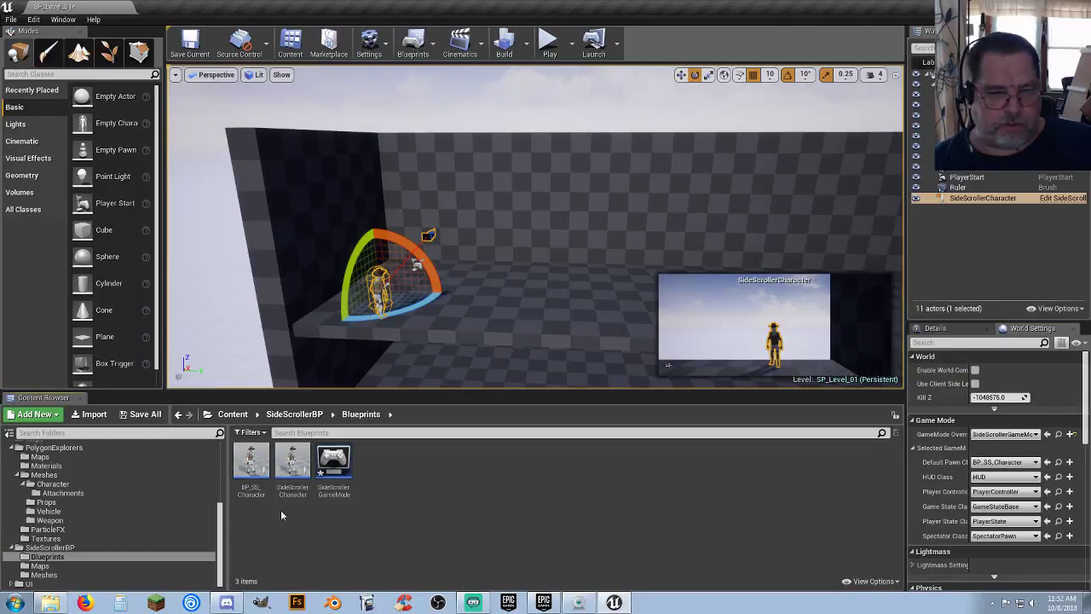
click(137, 414)
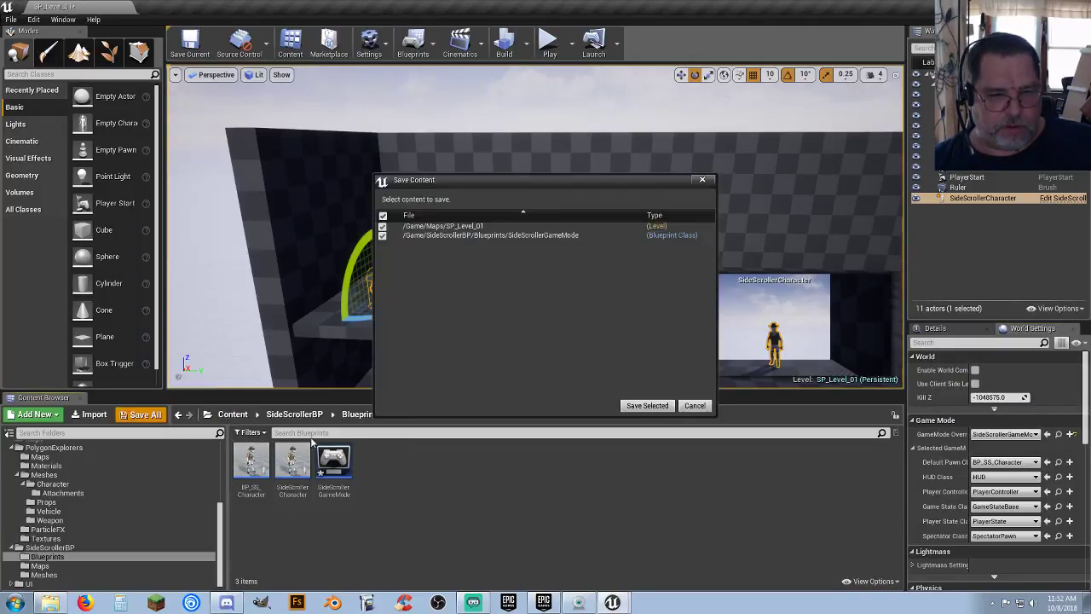
click(648, 406)
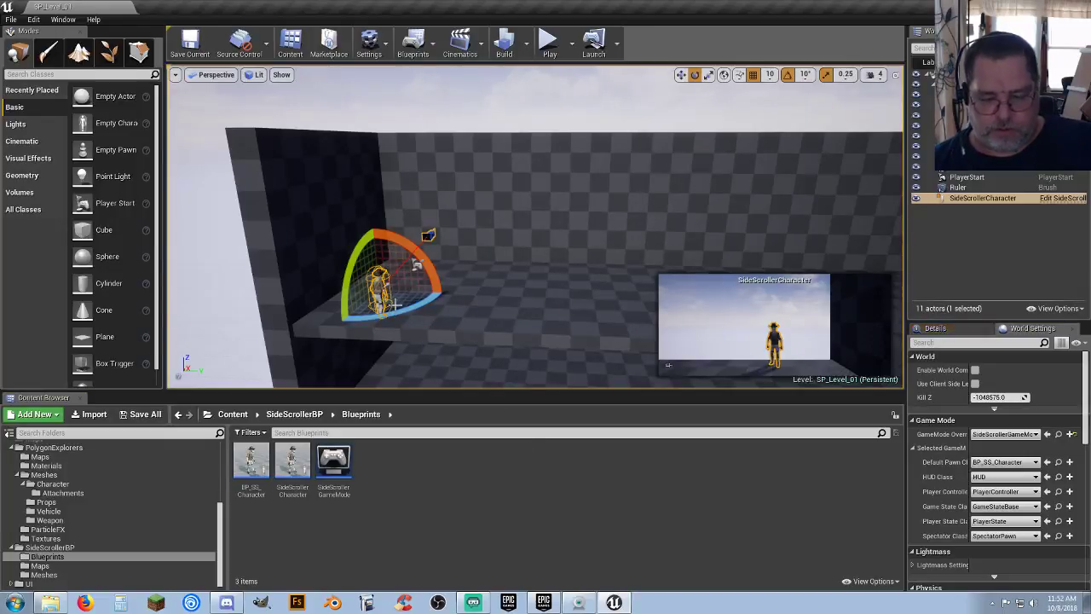
Step: Delete the placed SideScrollerCharacter from the level and briefly play-test with the new default pawn
key(Delete)
click(548, 43)
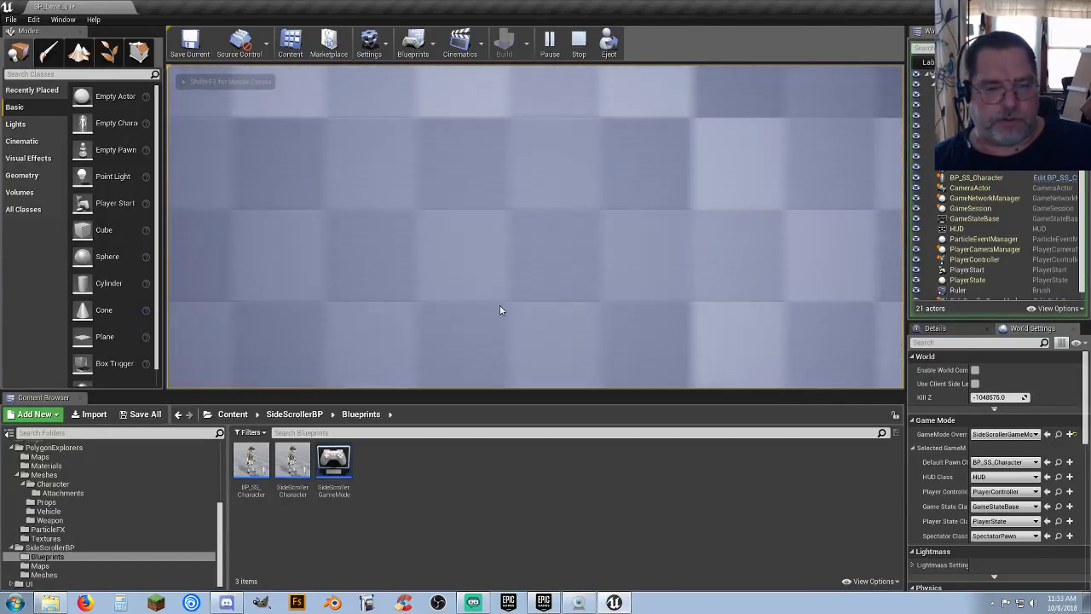
key(Escape)
Step: Open the BP_SS_Character blueprint's 3D view and rotate its SideViewCamera to face the opposite direction
double_click(251, 464)
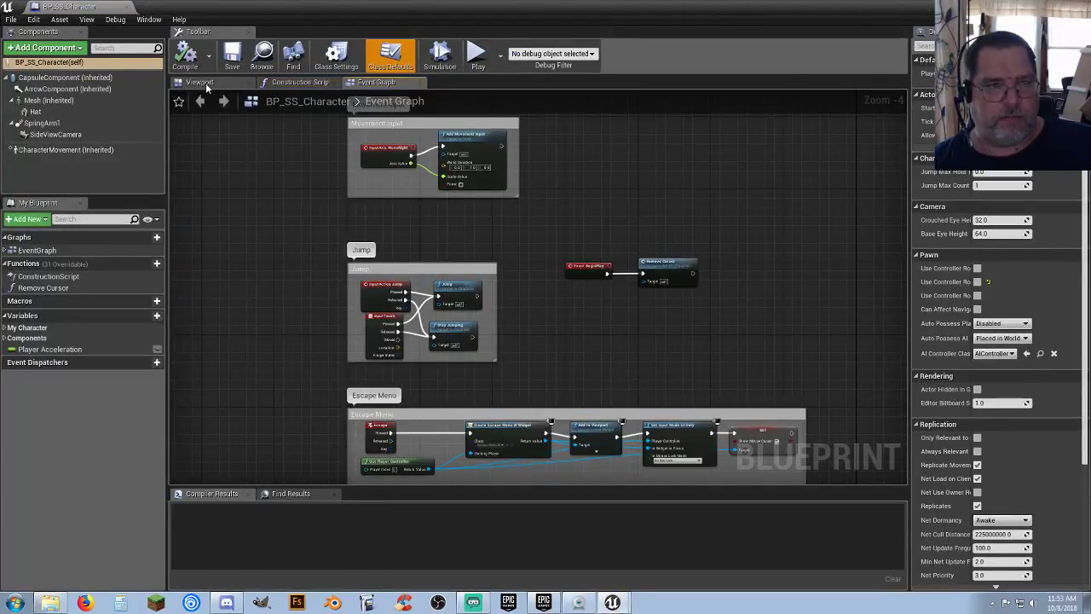
click(199, 82)
drag(462, 224, 508, 204)
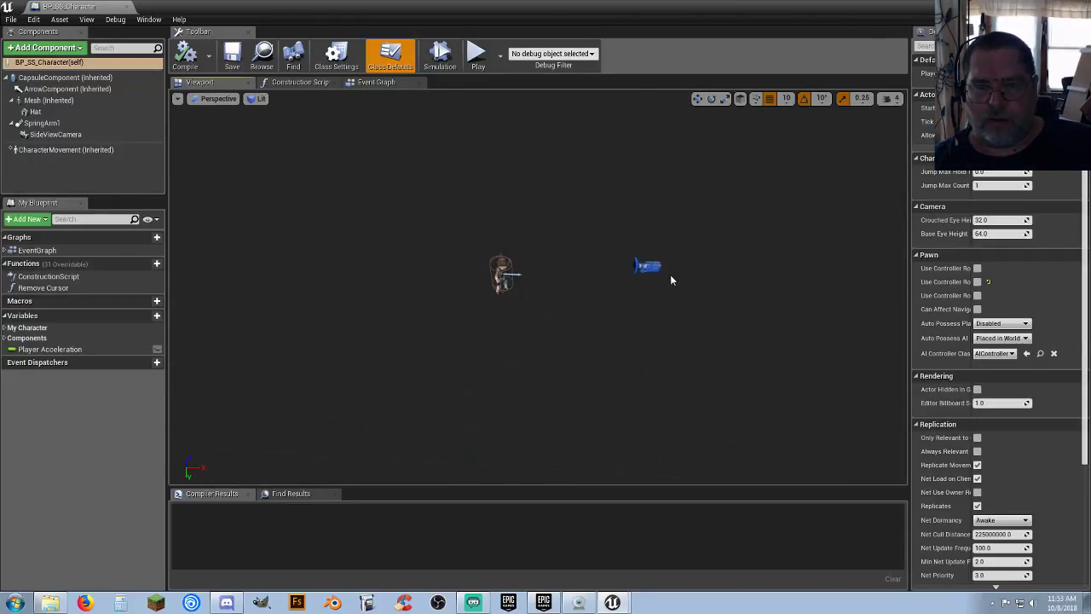
click(64, 135)
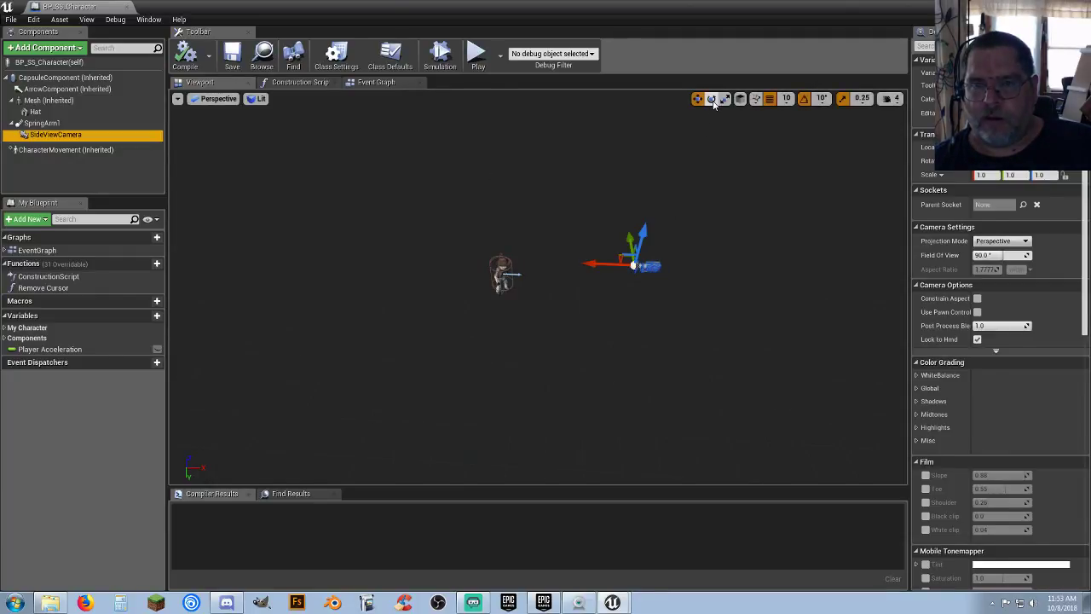
key(e)
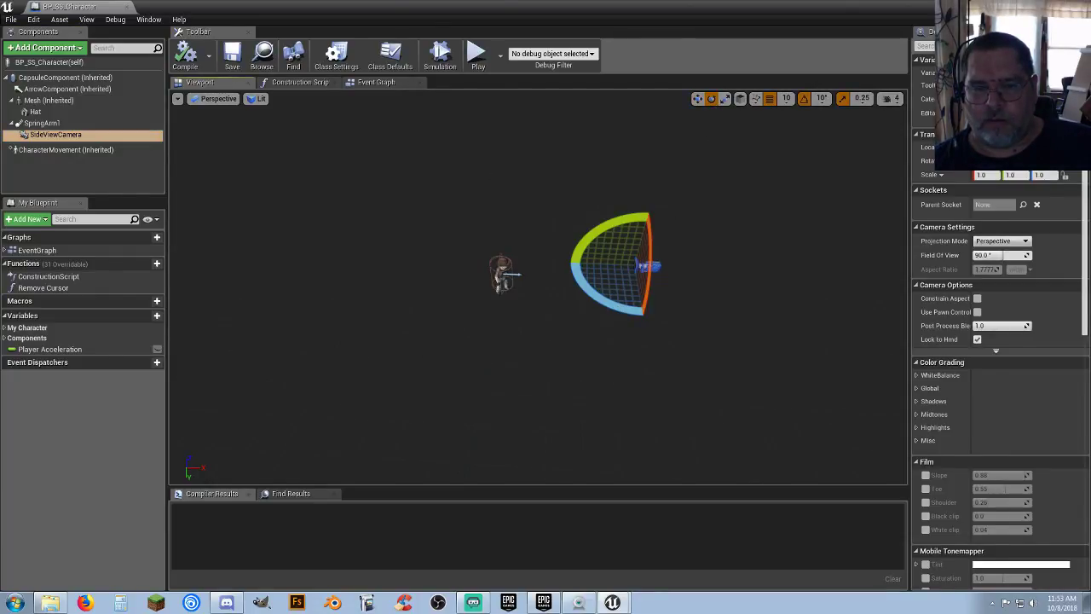
drag(615, 277, 673, 282)
Step: Move the SideViewCamera along its X axis to the opposite side of the character, and close the blueprint
click(697, 99)
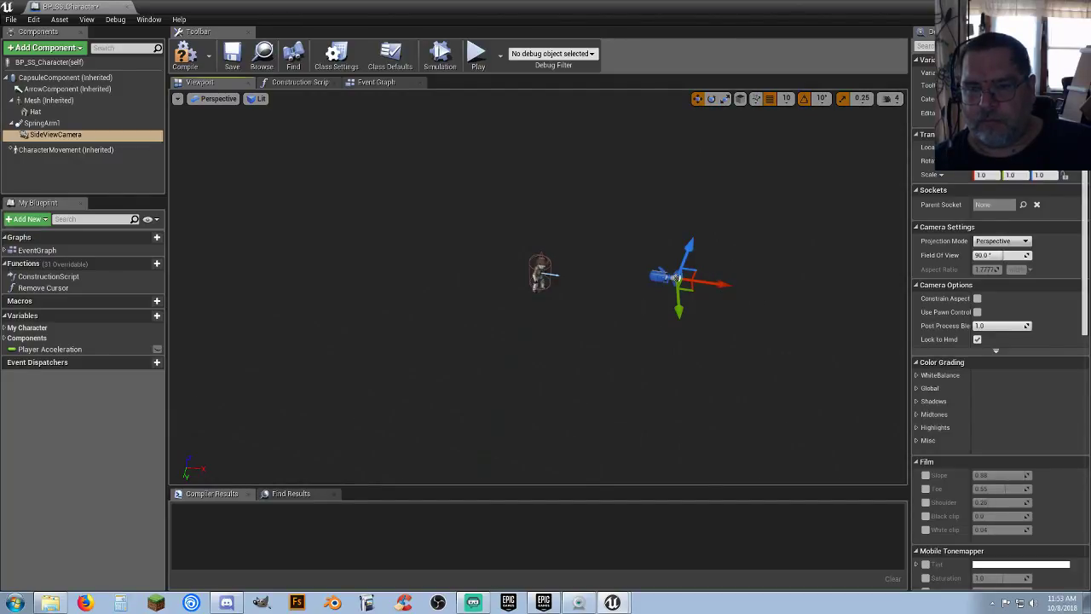
right_drag(676, 278, 724, 295)
drag(689, 268, 330, 248)
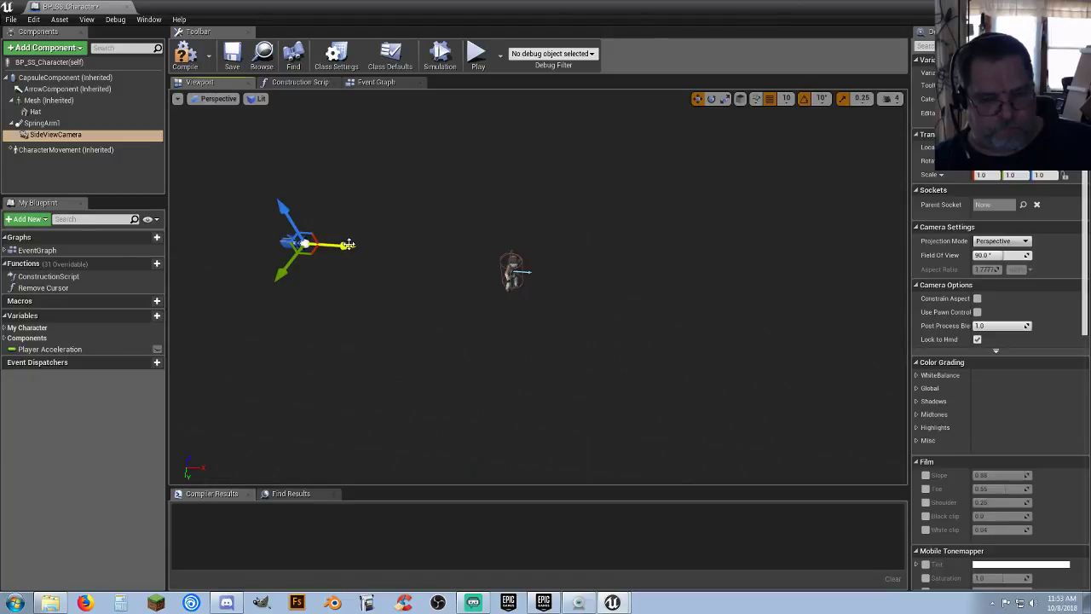
key(ctrl+z)
click(635, 266)
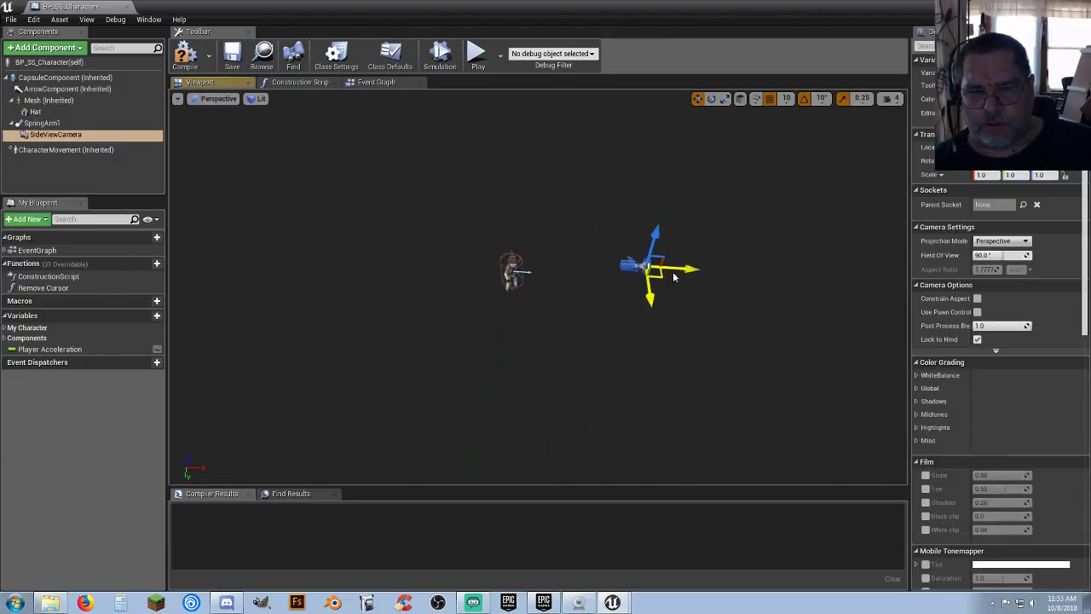
drag(691, 270, 421, 268)
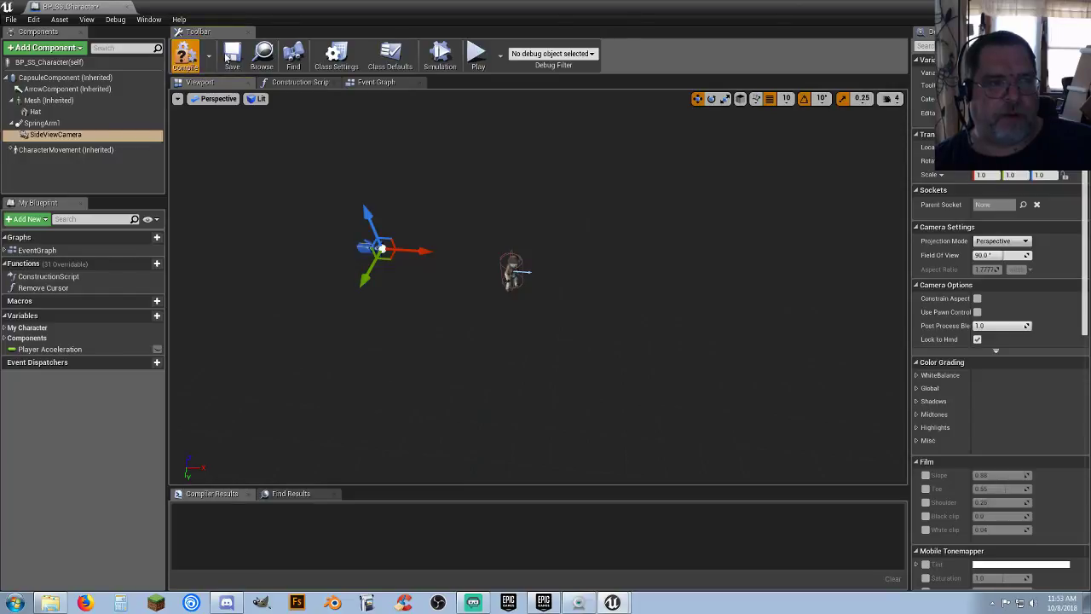
click(127, 7)
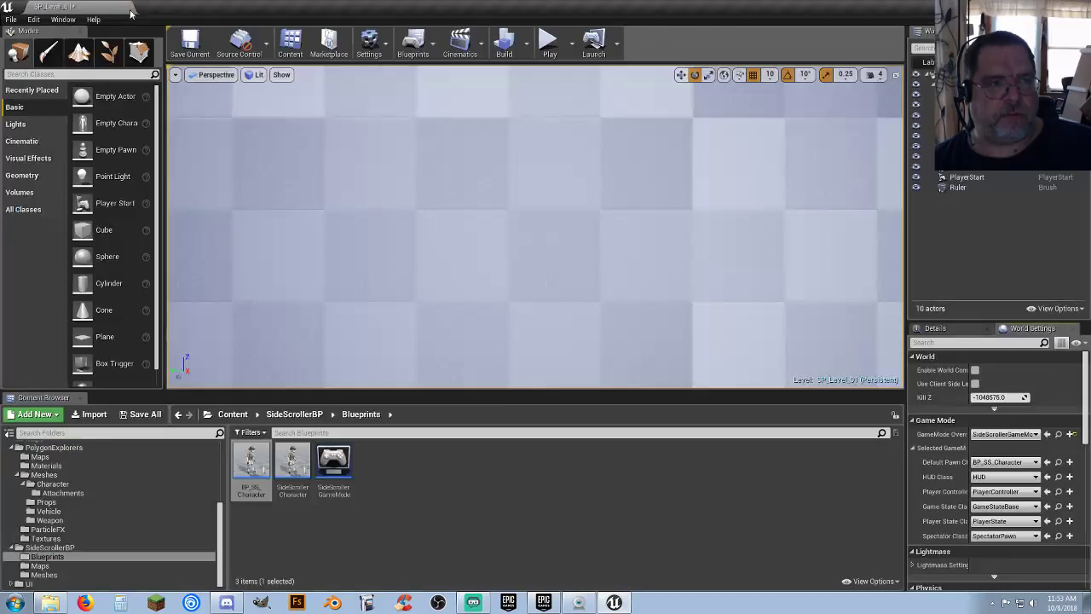
Step: Rotate the Player Start on the upper floor about its vertical axis to face along the floor's length
right_drag(587, 339, 758, 311)
scroll(577, 314, down, 5)
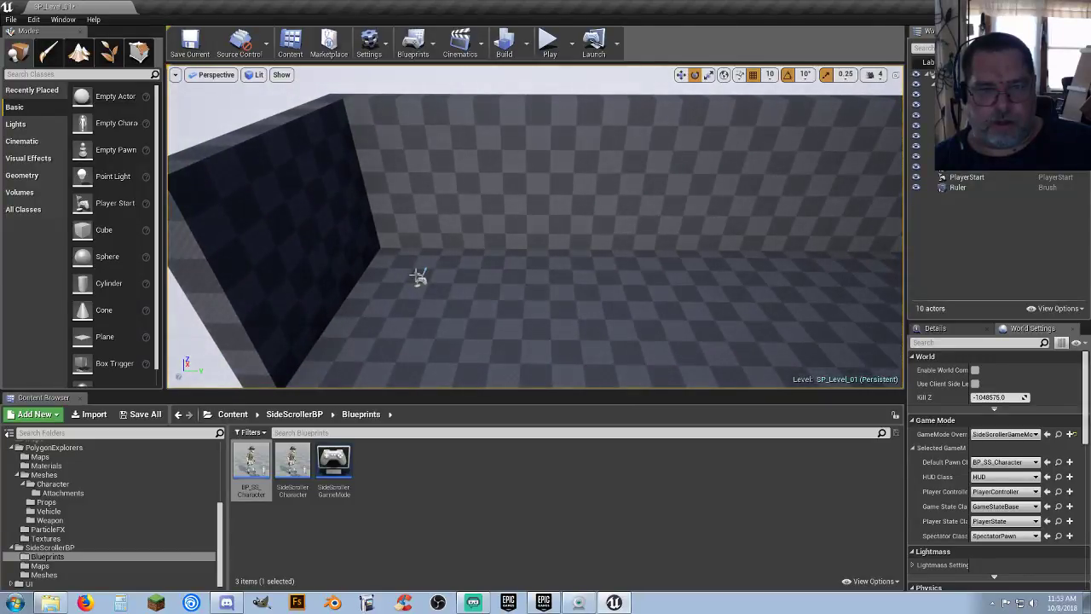
click(420, 277)
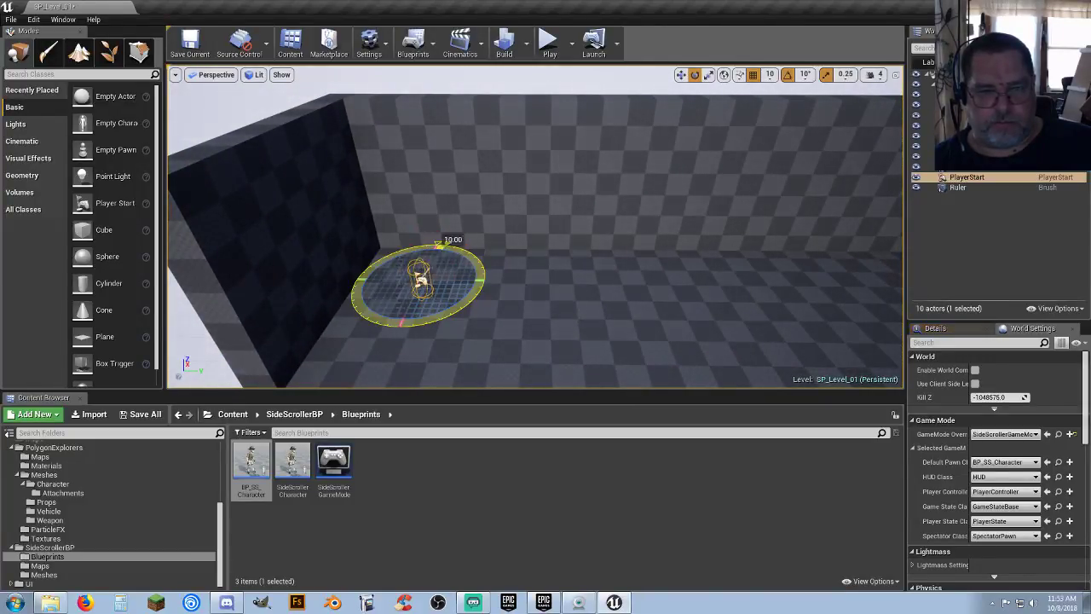
Step: Play-test the level by running the character both ways along the floor and jumping, and end the session
click(549, 45)
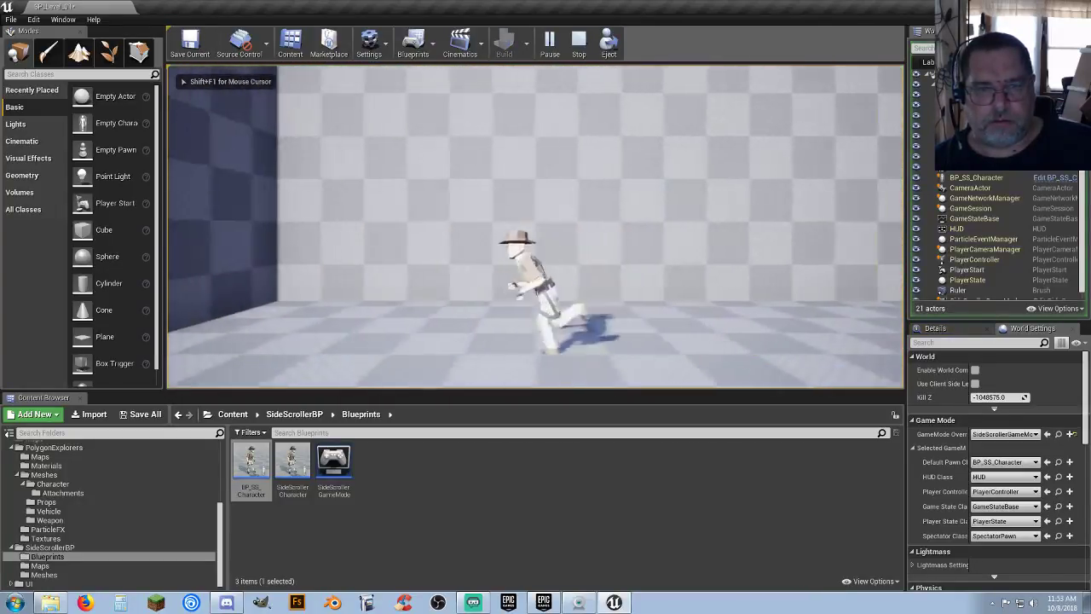
key(a)
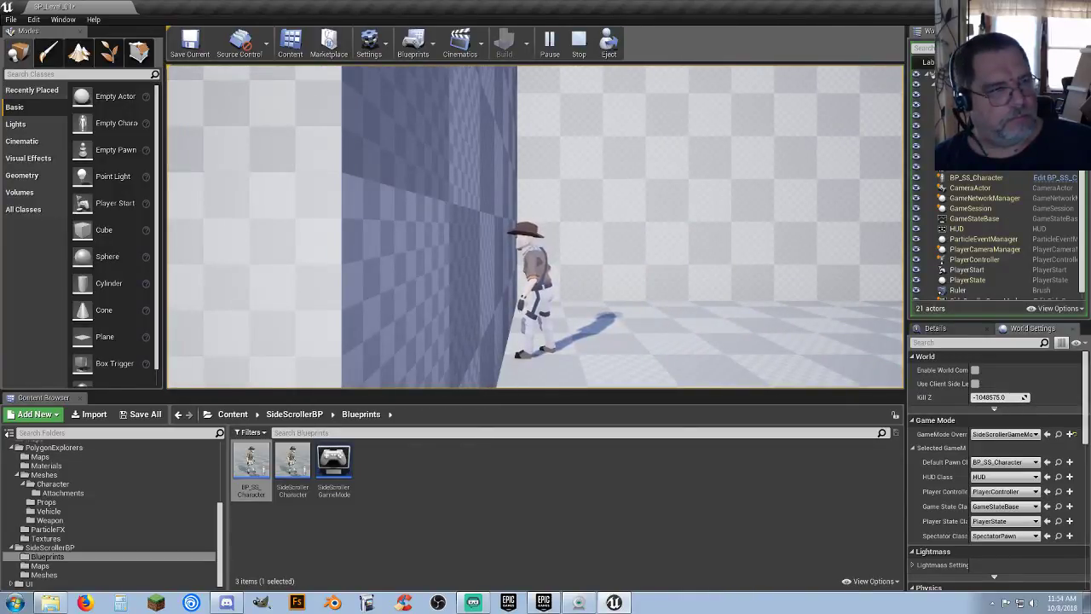
key(d)
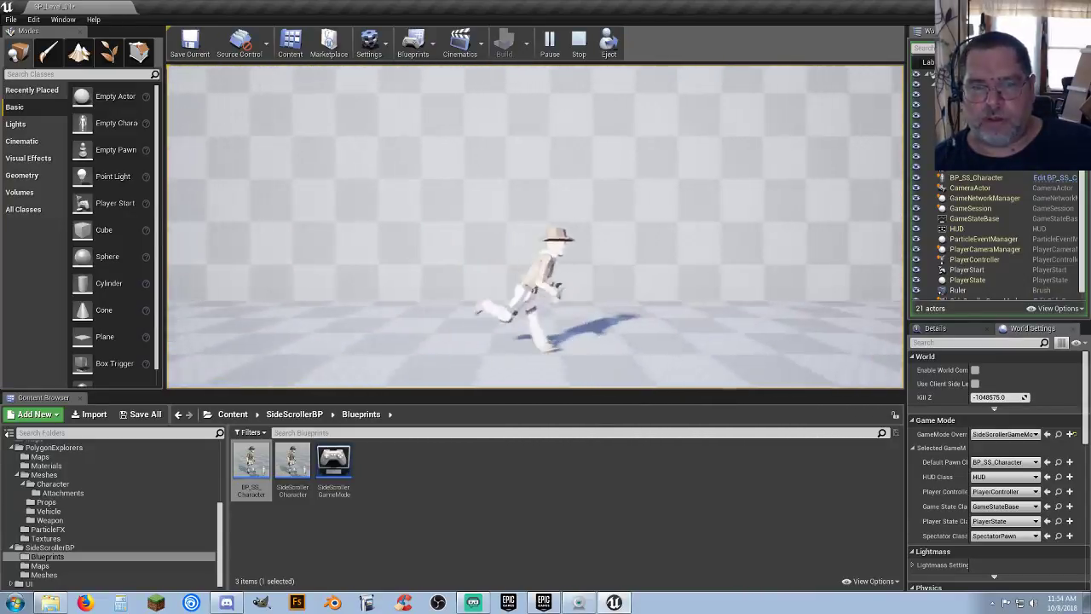
key(a)
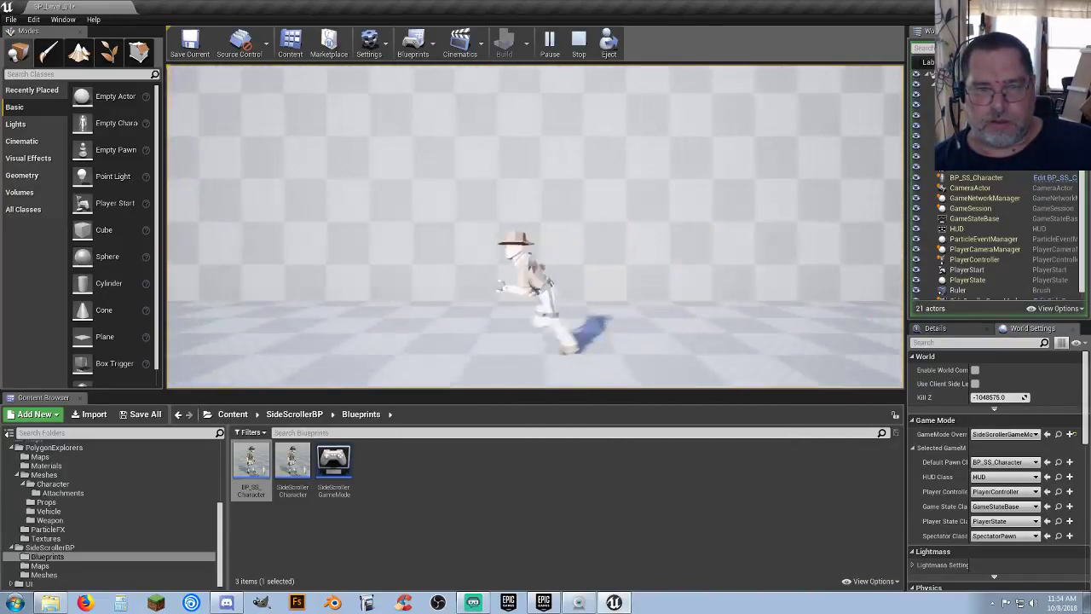
key(d)
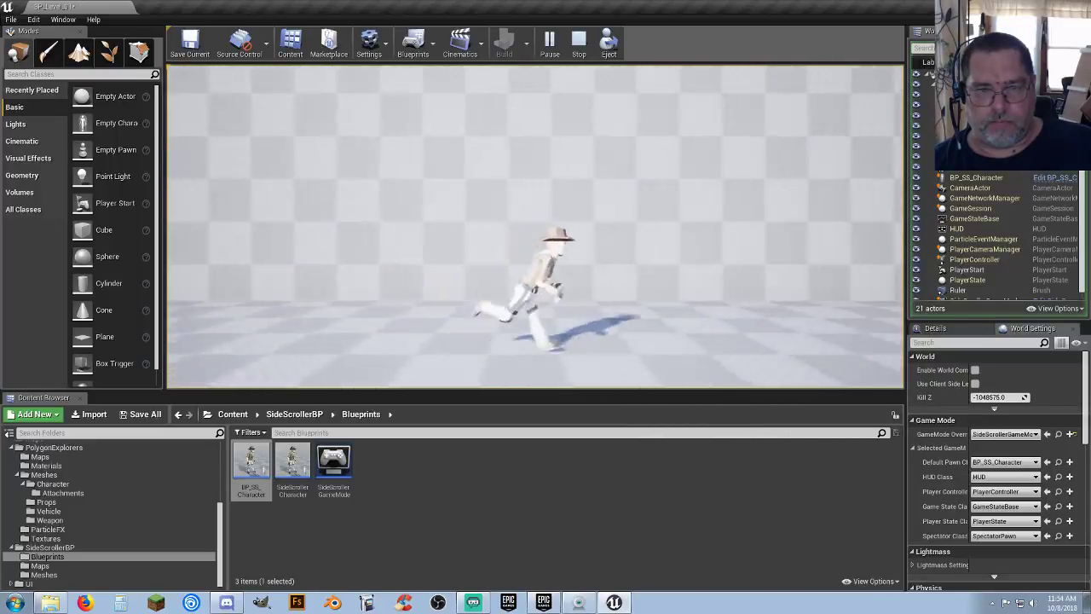
key(space)
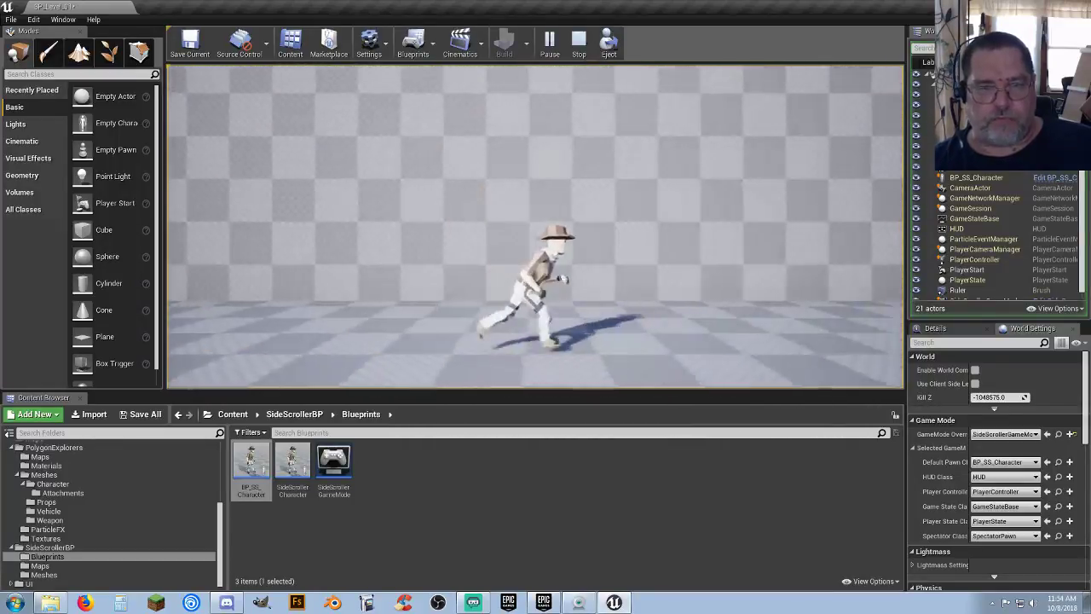
key(a)
key(space)
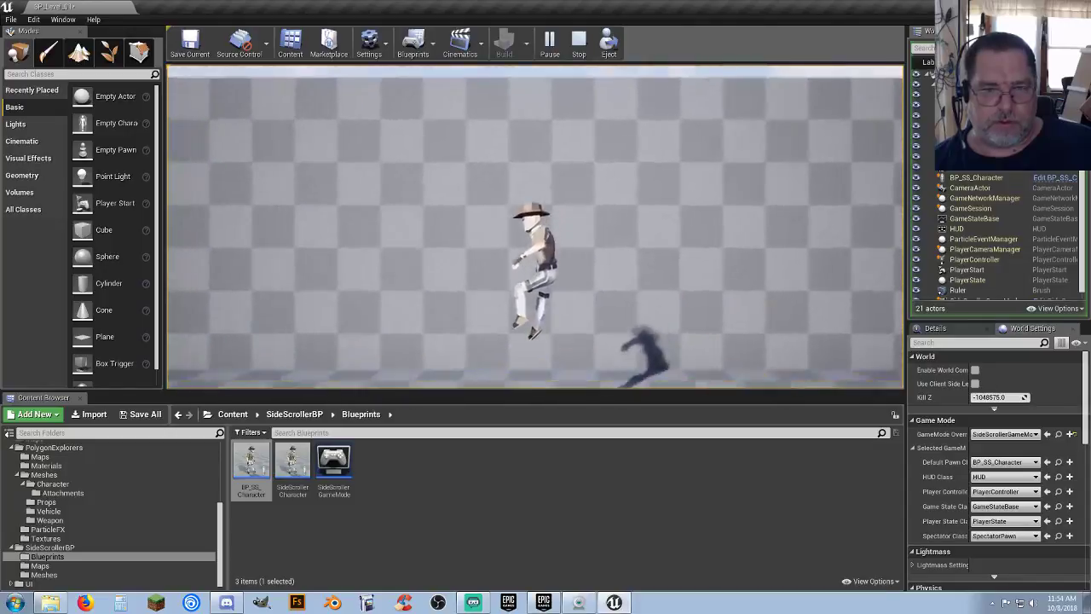
key(Escape)
mouse_move(786, 345)
right_down()
mouse_move(787, 366)
mouse_move(786, 345)
right_up()
key(s)
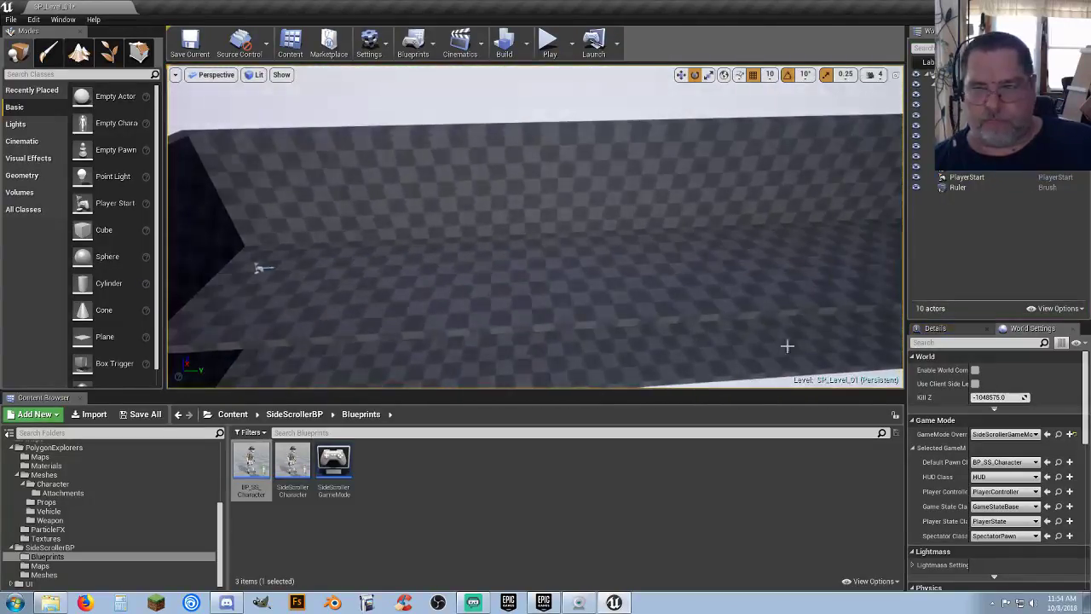
Step: Set the game mode's default pawn class to SideScrollerCharacter and save the SP_Level_01 level and SideScrollerGameMode blueprint
click(1004, 461)
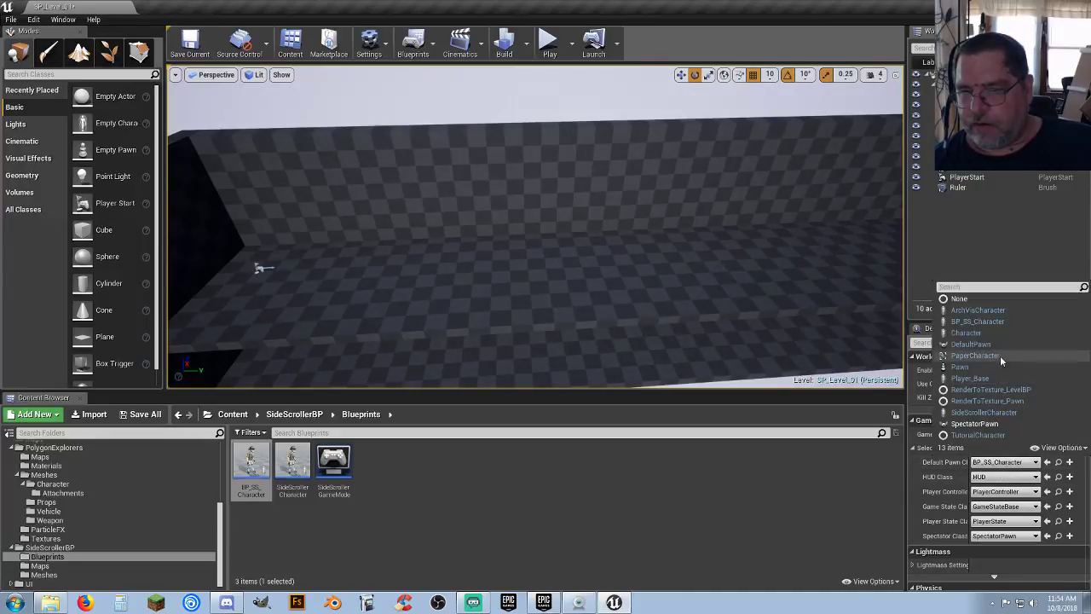
click(988, 412)
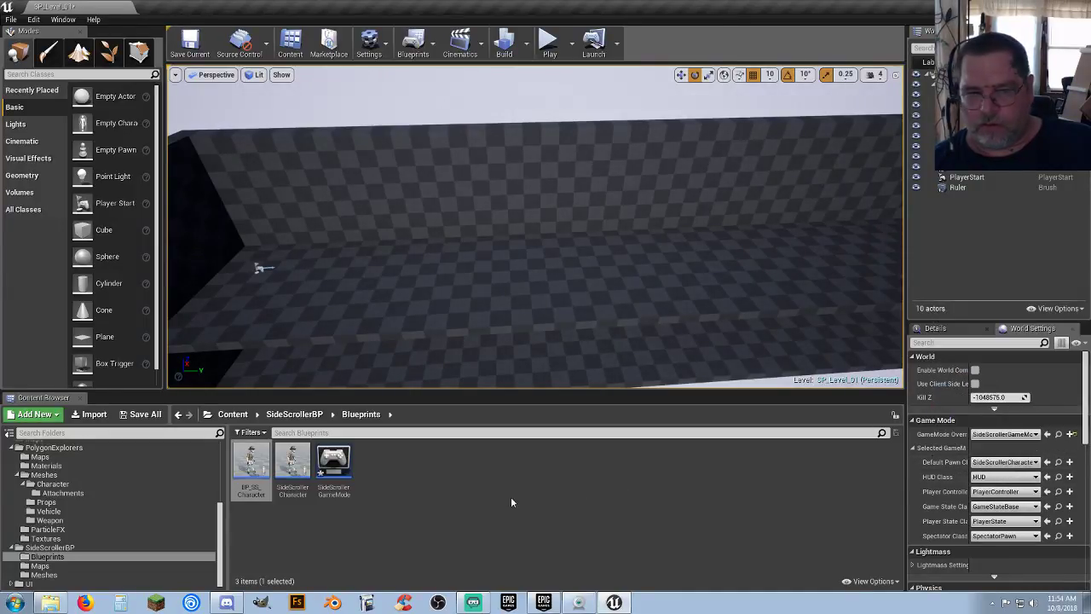
click(296, 495)
click(251, 490)
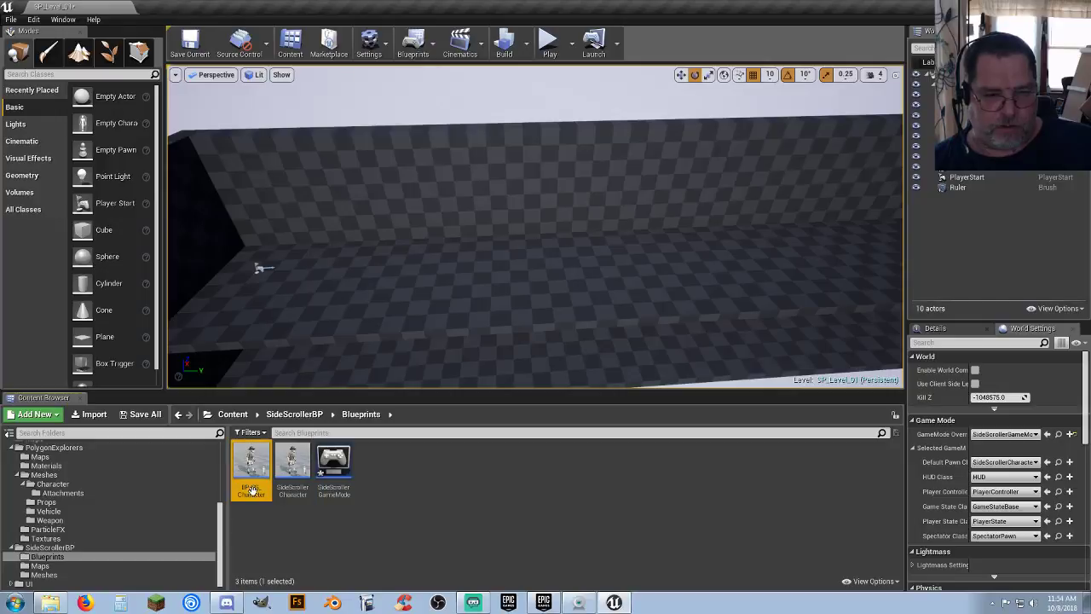
click(141, 414)
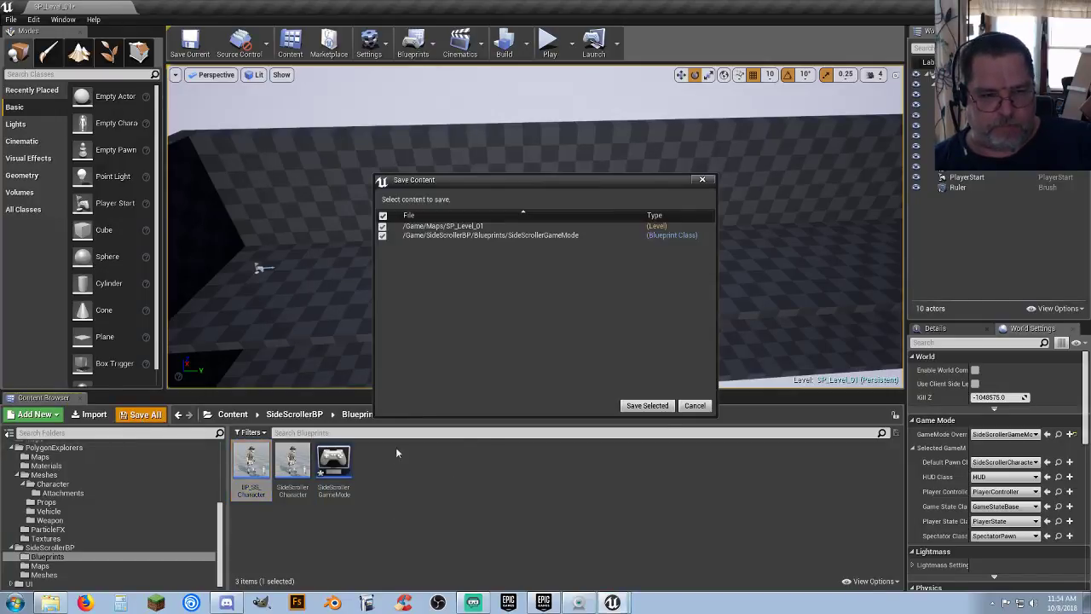
click(641, 406)
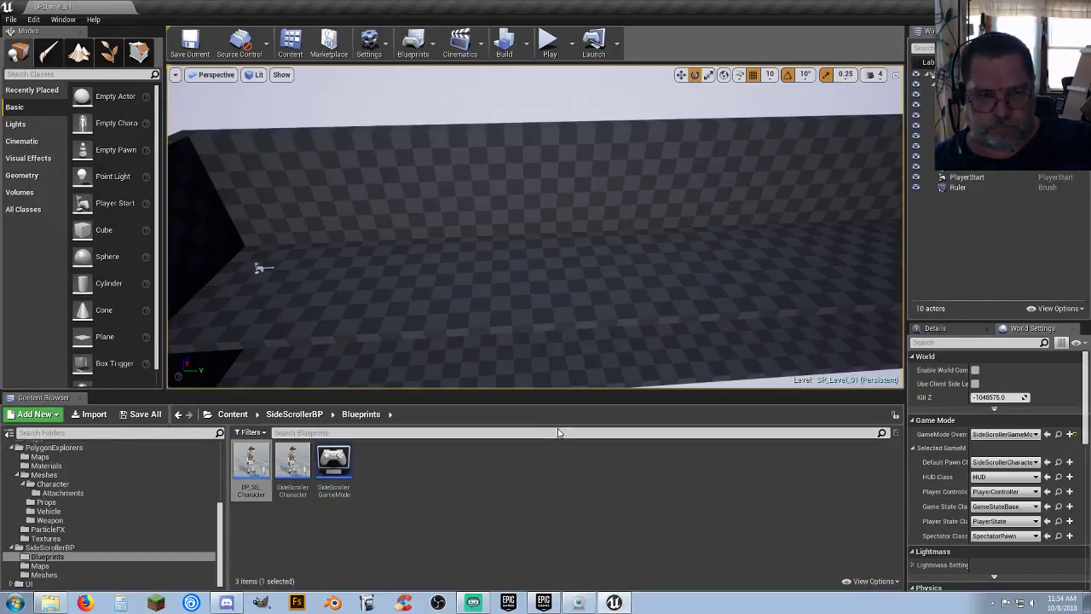
Step: Delete the BP_SS_Character blueprint from the SideScrollerBP Blueprints folder
click(252, 469)
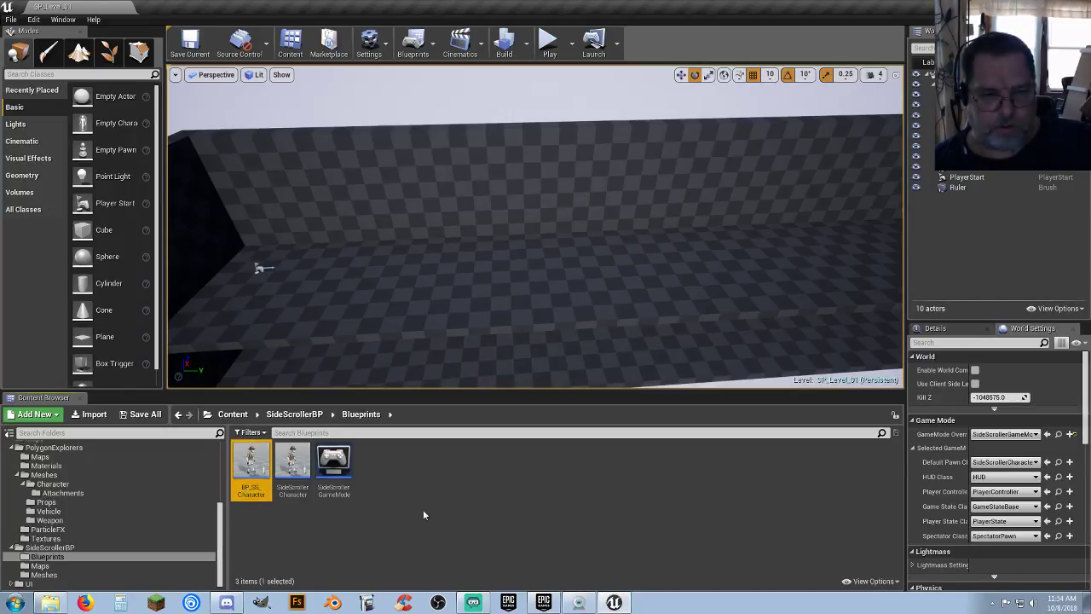
key(Delete)
click(485, 482)
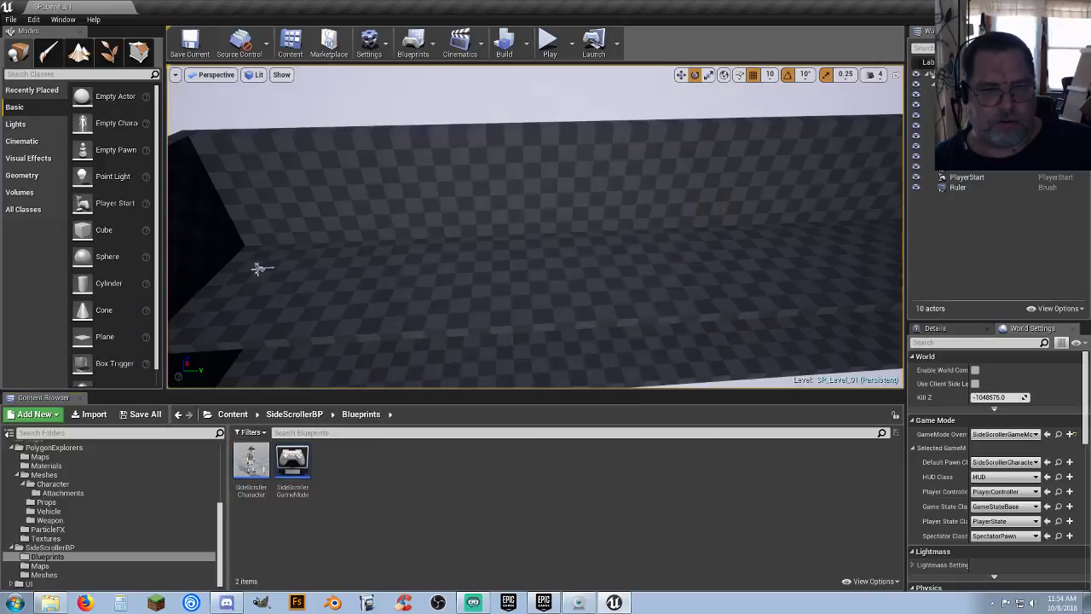
Step: Move the Player Start to the other end of the upper floor by setting its Y location to 9590
click(258, 268)
mouse_move(331, 283)
right_down()
mouse_move(302, 311)
mouse_move(332, 284)
right_up()
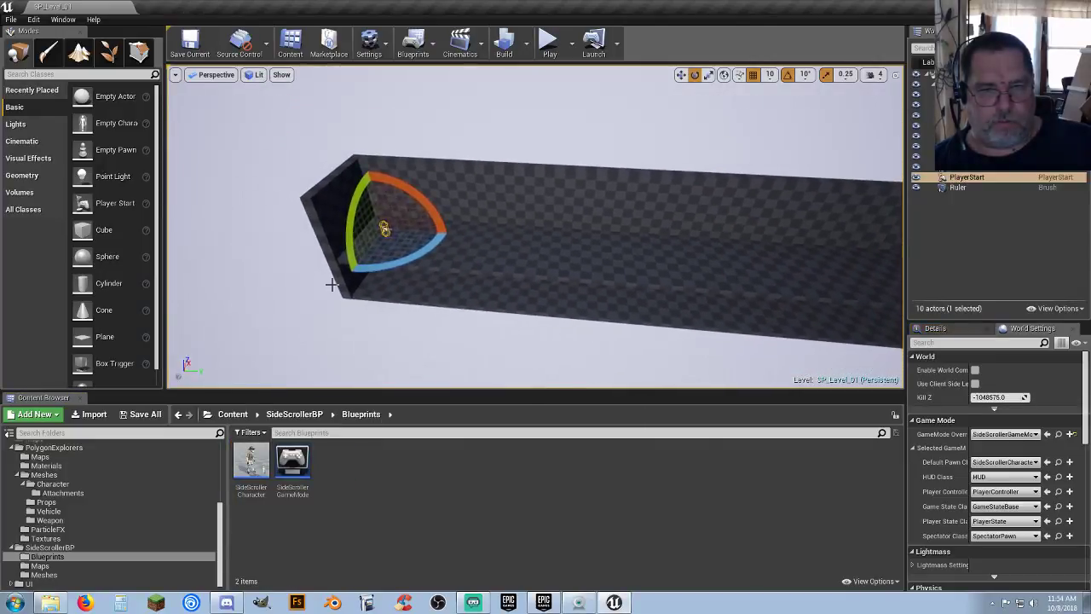
click(680, 75)
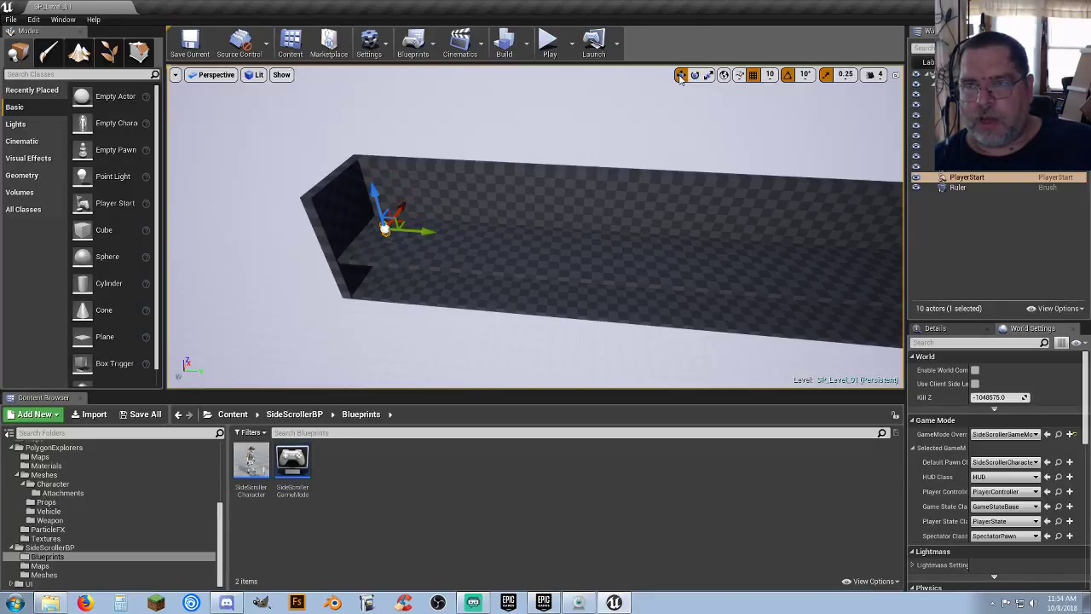
click(929, 332)
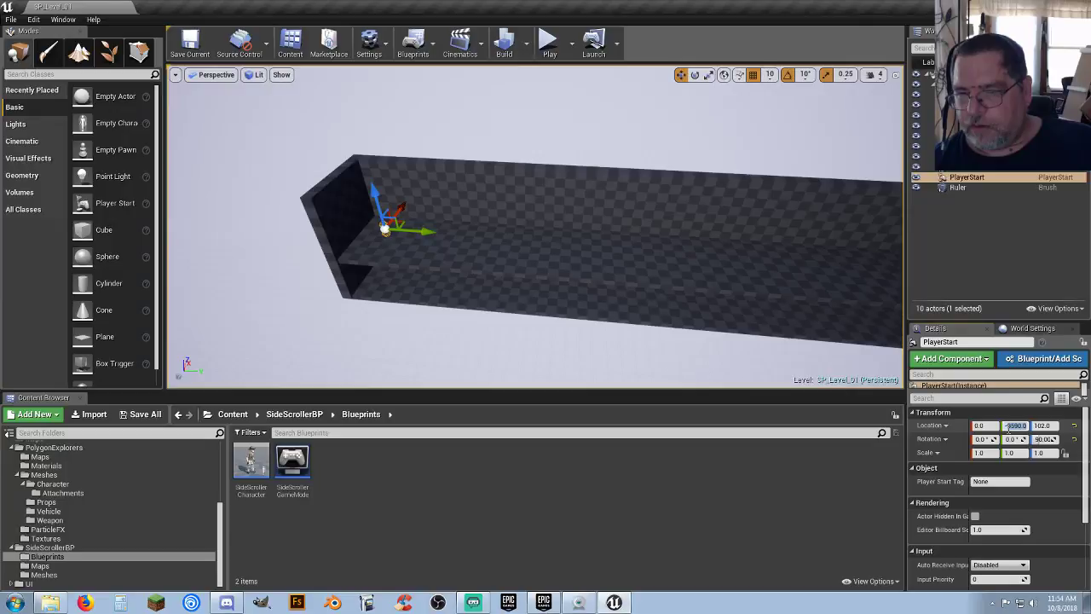
text(9590)
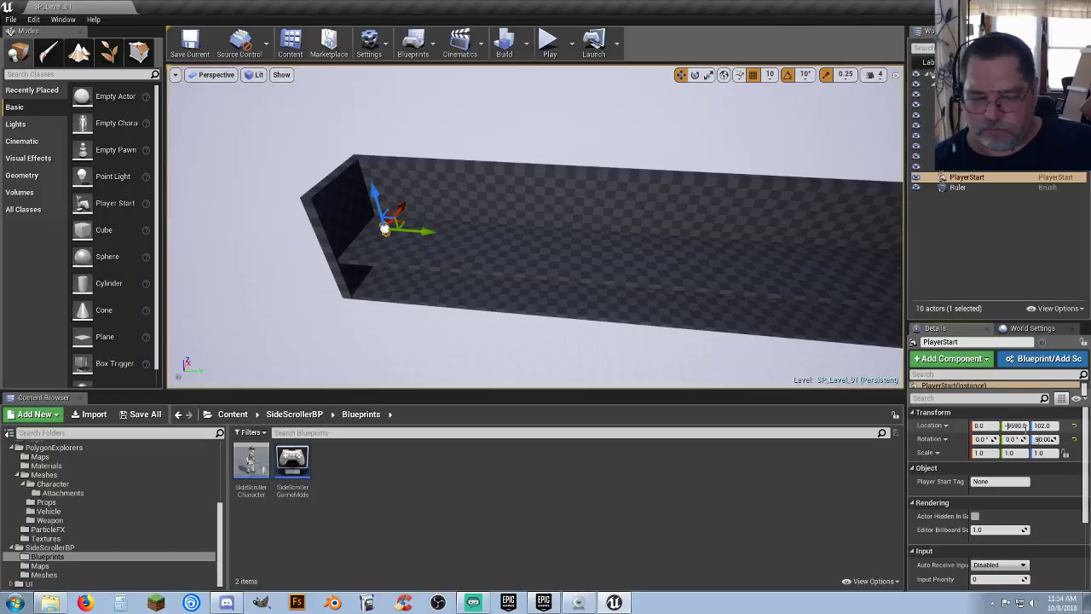
key(Tab)
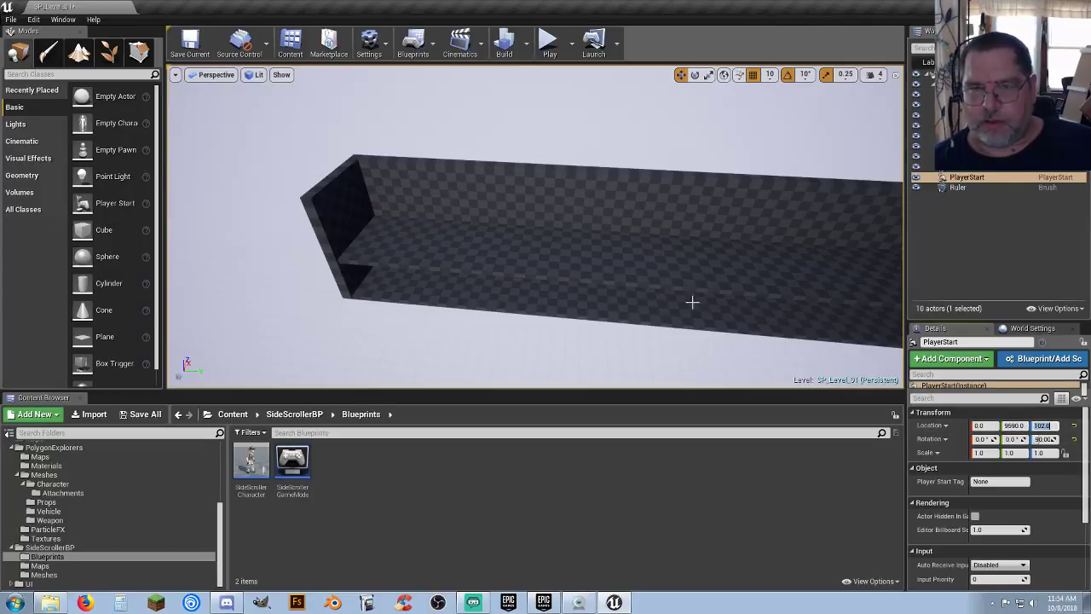
key(f)
key(w)
right_drag(536, 227, 339, 232)
key(s)
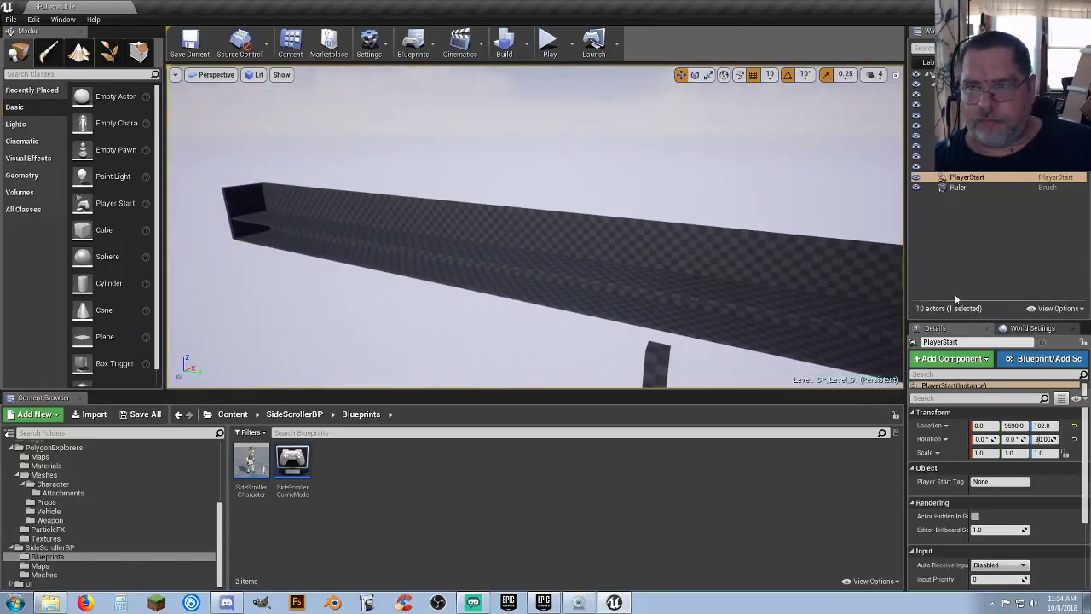
Step: Duplicate the end wall brush and set the copy's Y location to 9950 at the opposite end of the floors
click(959, 166)
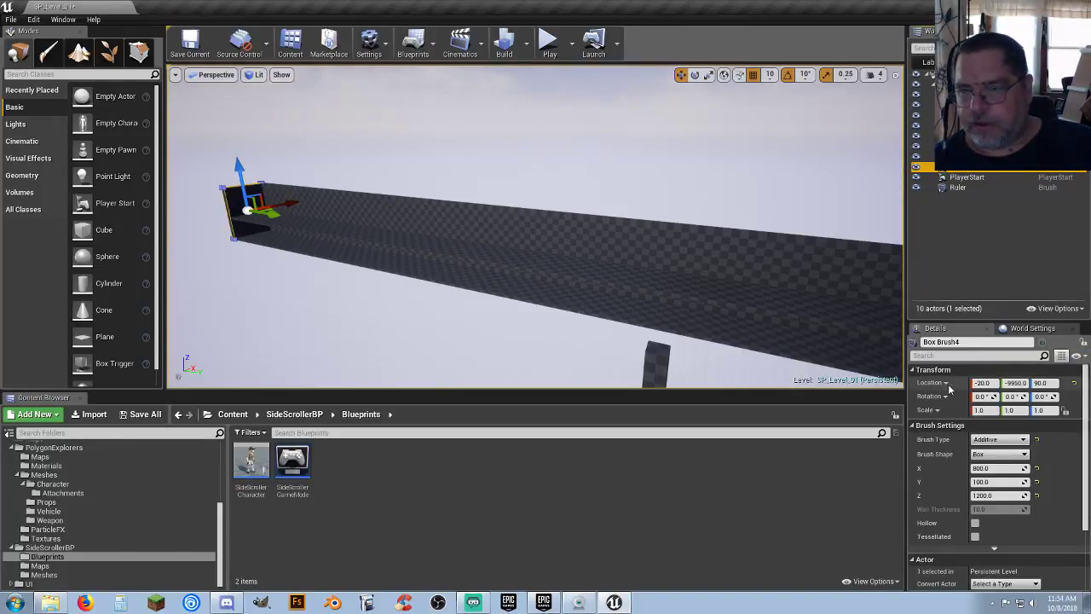
key(ctrl+w)
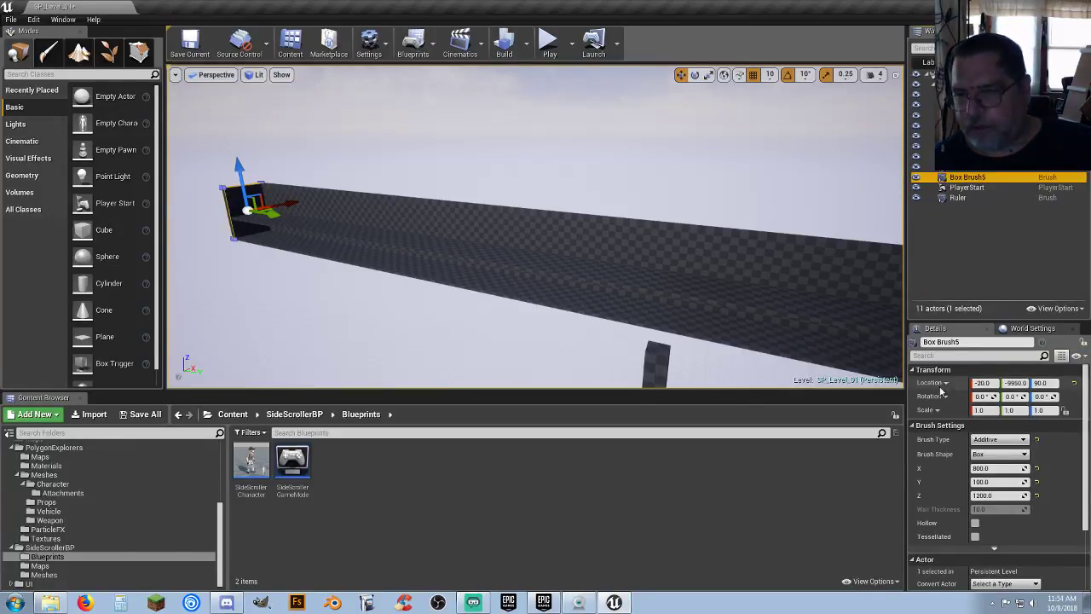
click(1013, 382)
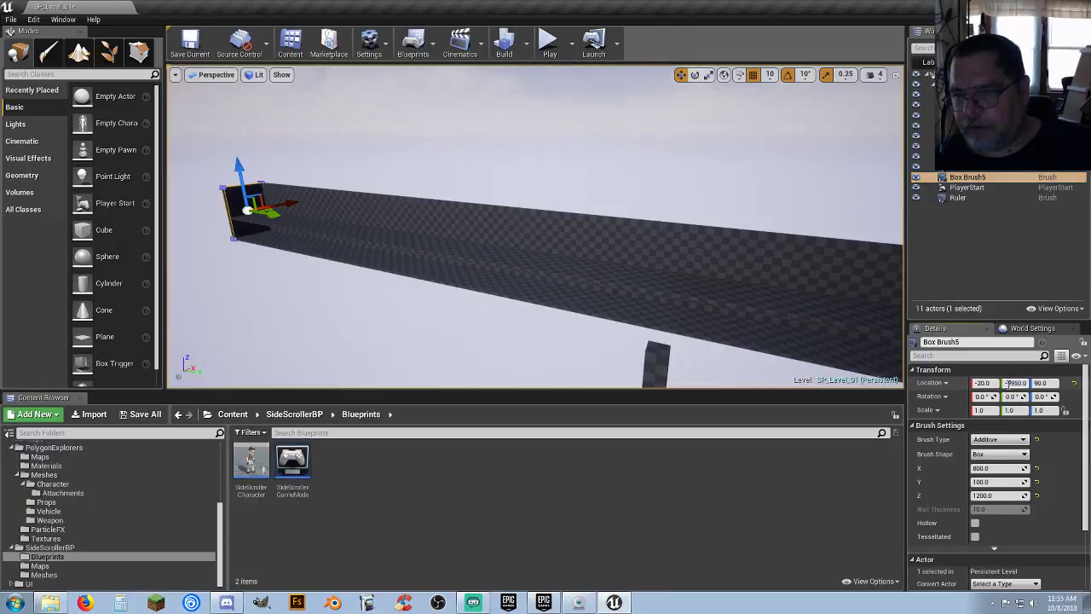
text(9950)
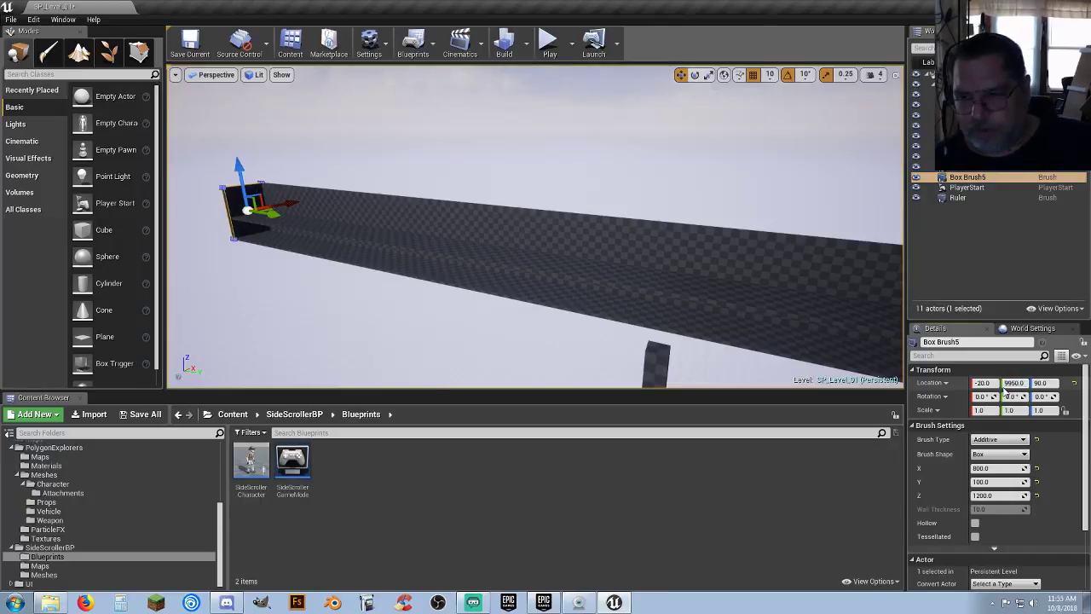
key(Return)
key(f)
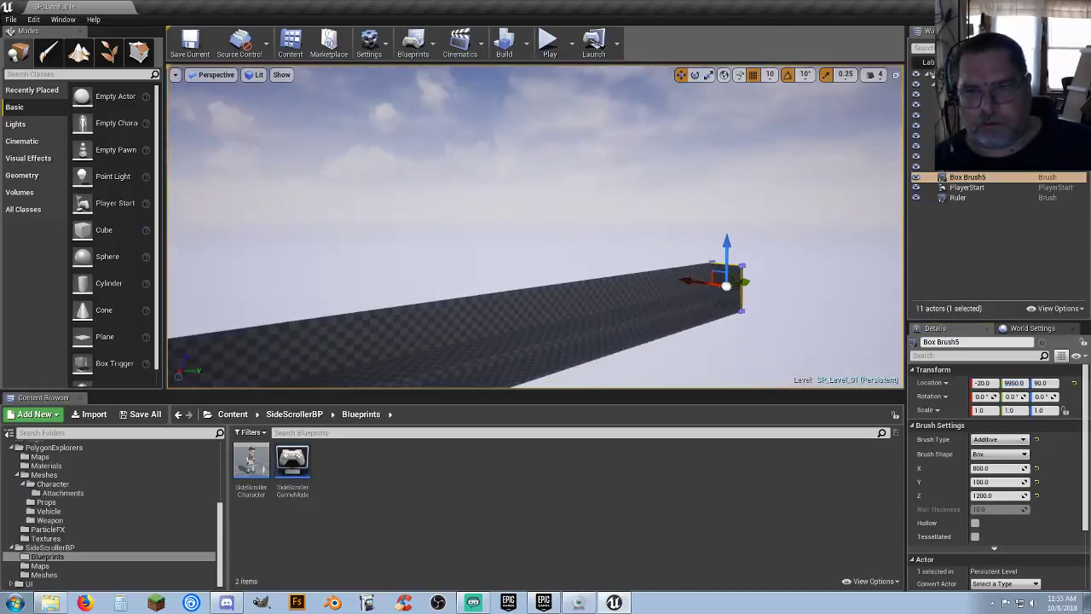
key(w)
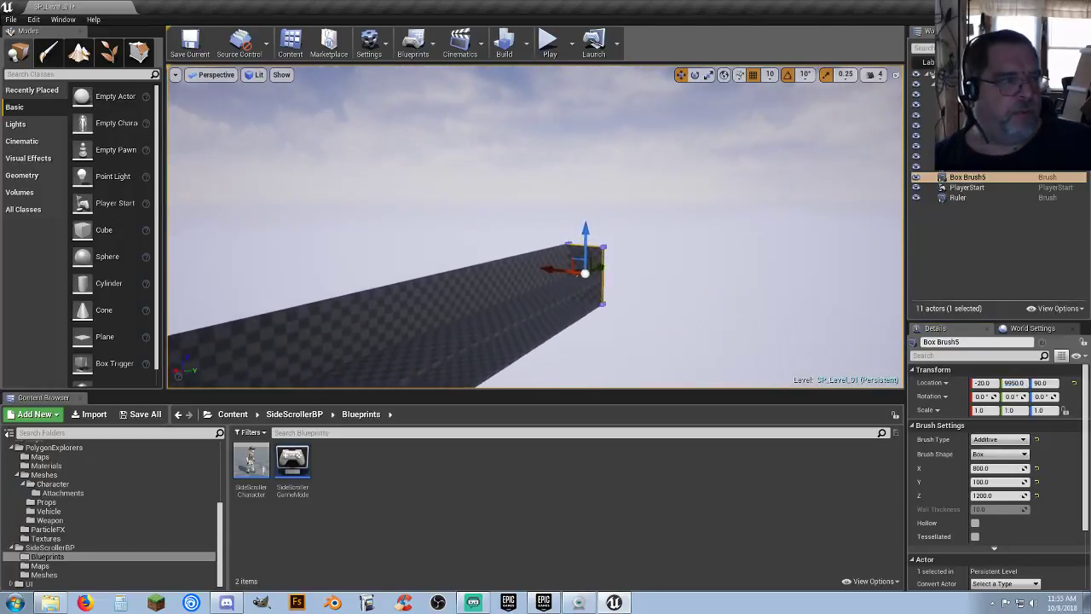
right_drag(535, 227, 511, 237)
right_drag(588, 248, 634, 286)
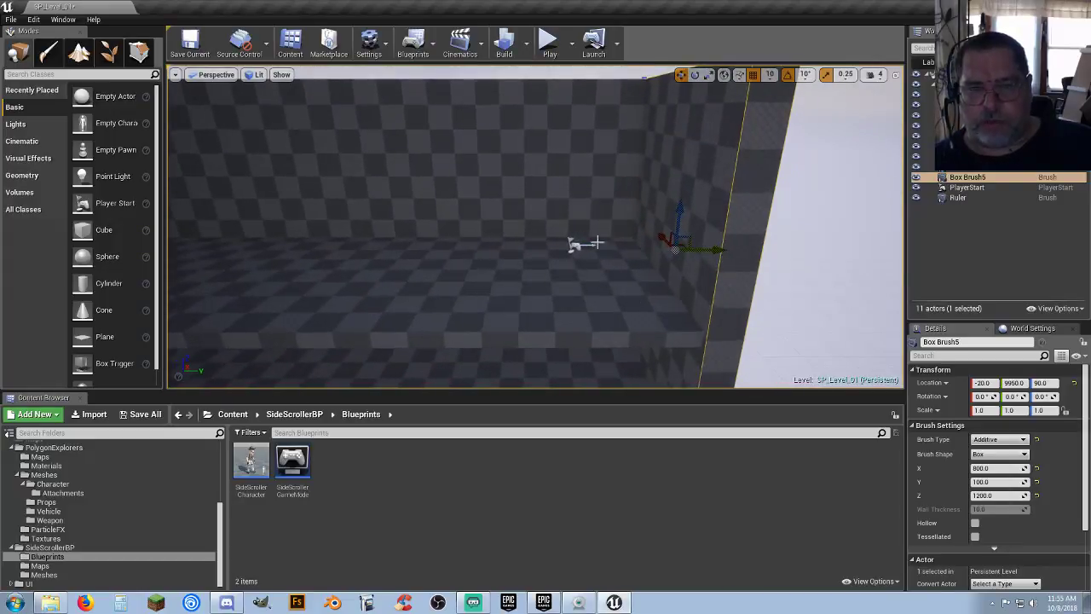
Step: Briefly play-test the new spawn, then move the long back wall along X to about -490 on the floors' opposite side
click(549, 40)
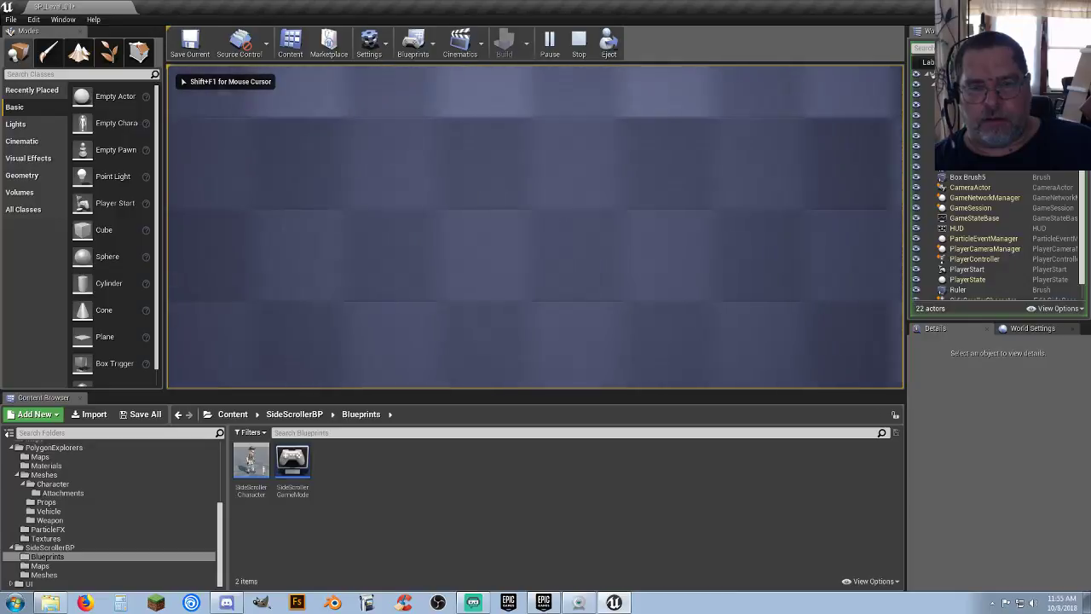
key(Escape)
mouse_move(583, 262)
right_down()
mouse_move(597, 281)
mouse_move(575, 294)
mouse_move(581, 245)
right_up()
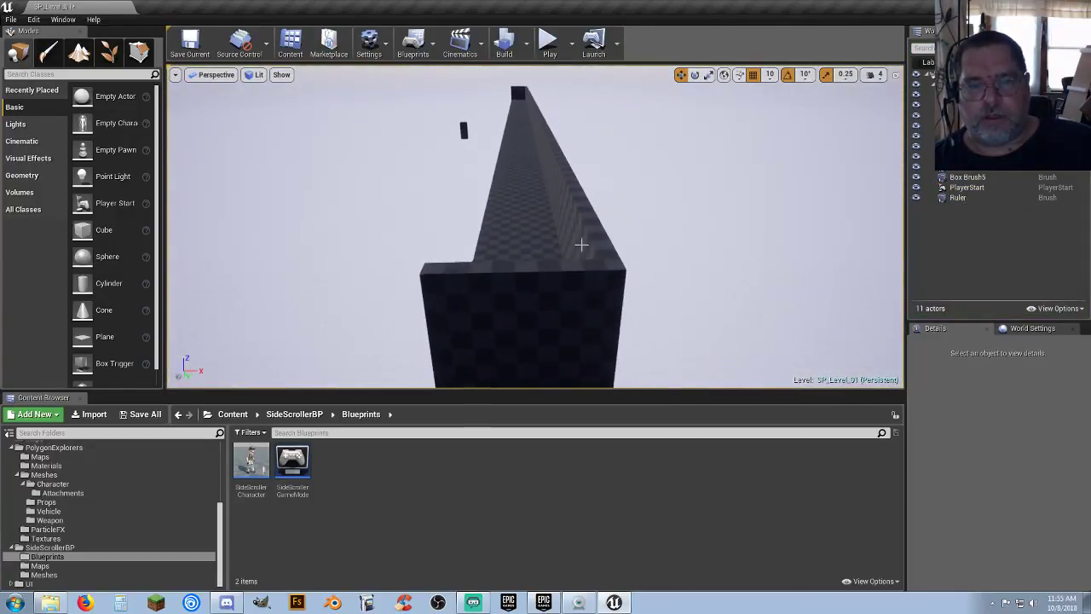
click(586, 209)
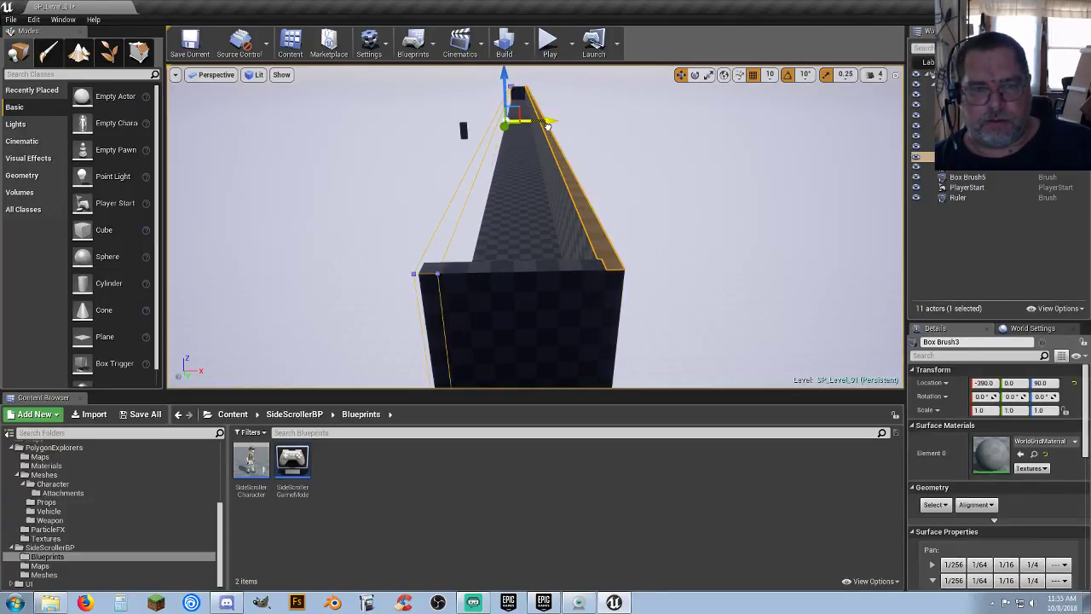
drag(547, 126, 546, 127)
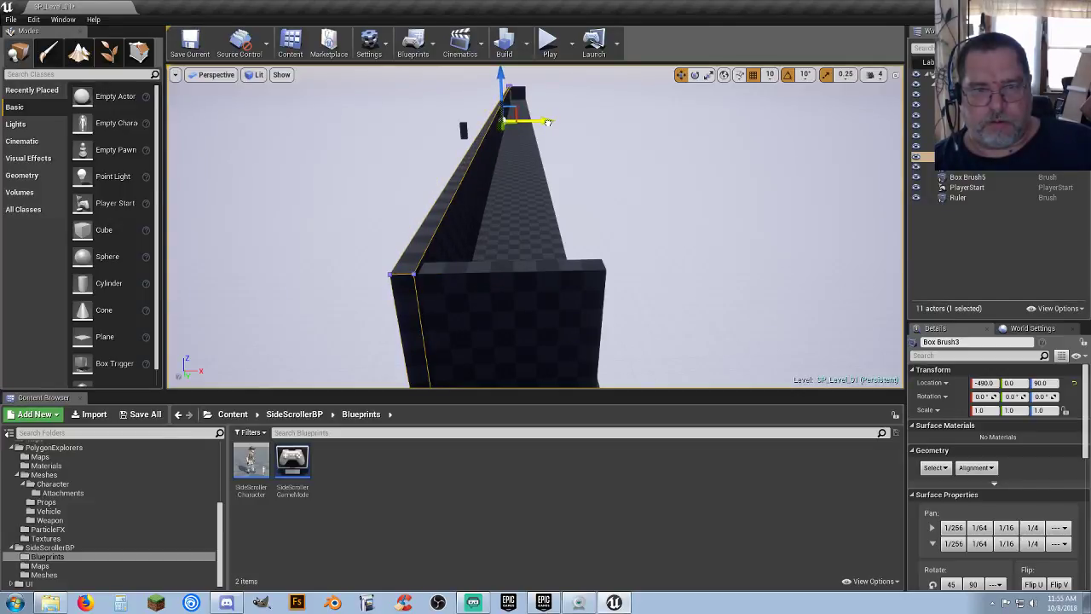
Step: Play-test the level by running the character both ways along the floor and jumping in front of the moved wall, and end the session
click(550, 46)
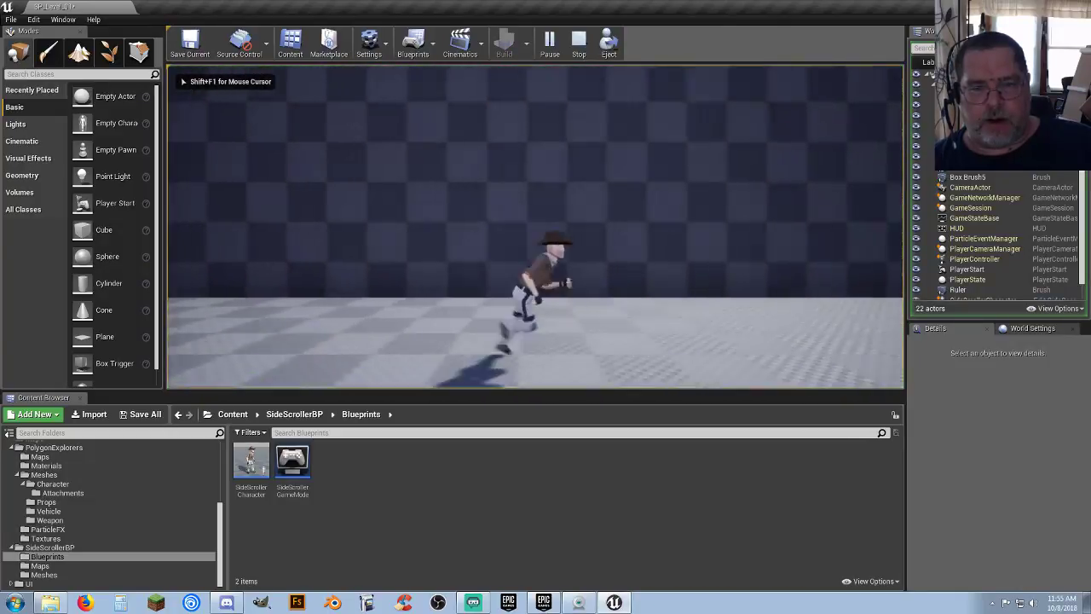
key(d)
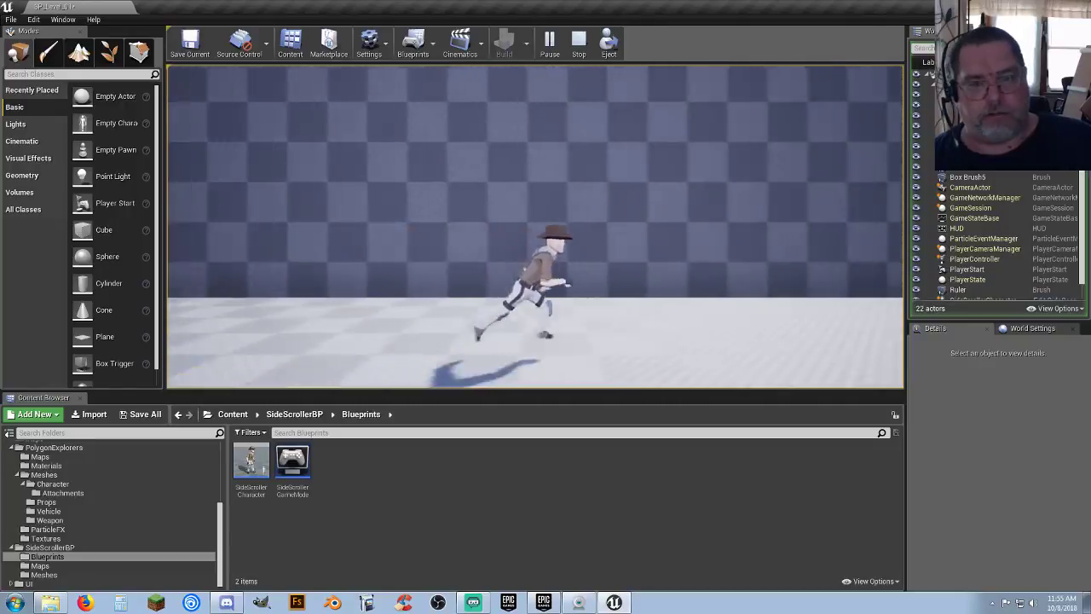
key(space)
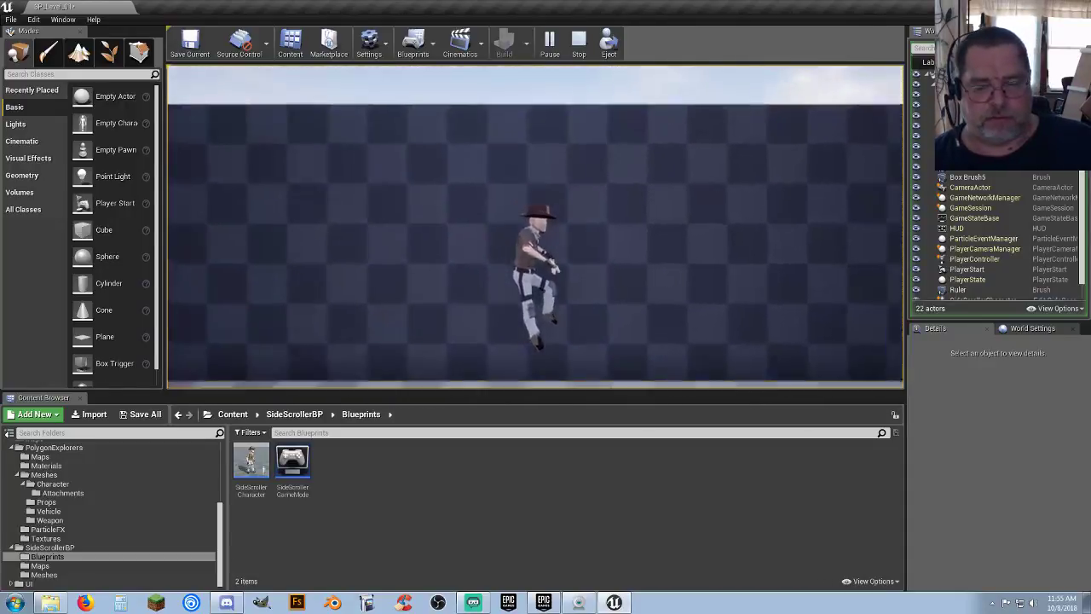
key(a)
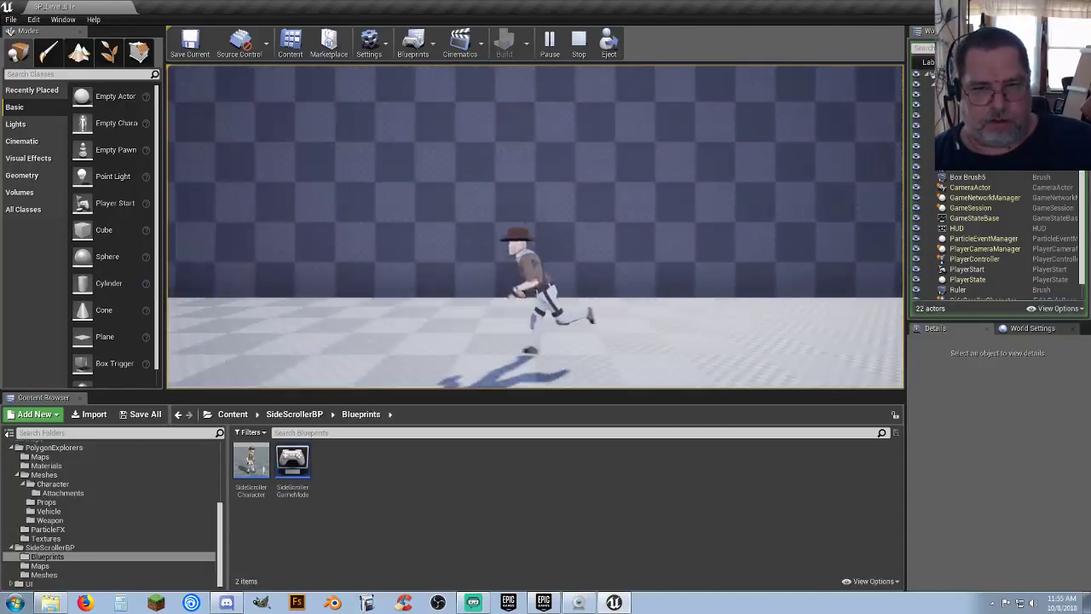
key(Escape)
Step: Move the end wall beside the Player Start outward along Y to about 10050 and adjust its X position
right_drag(524, 142, 483, 231)
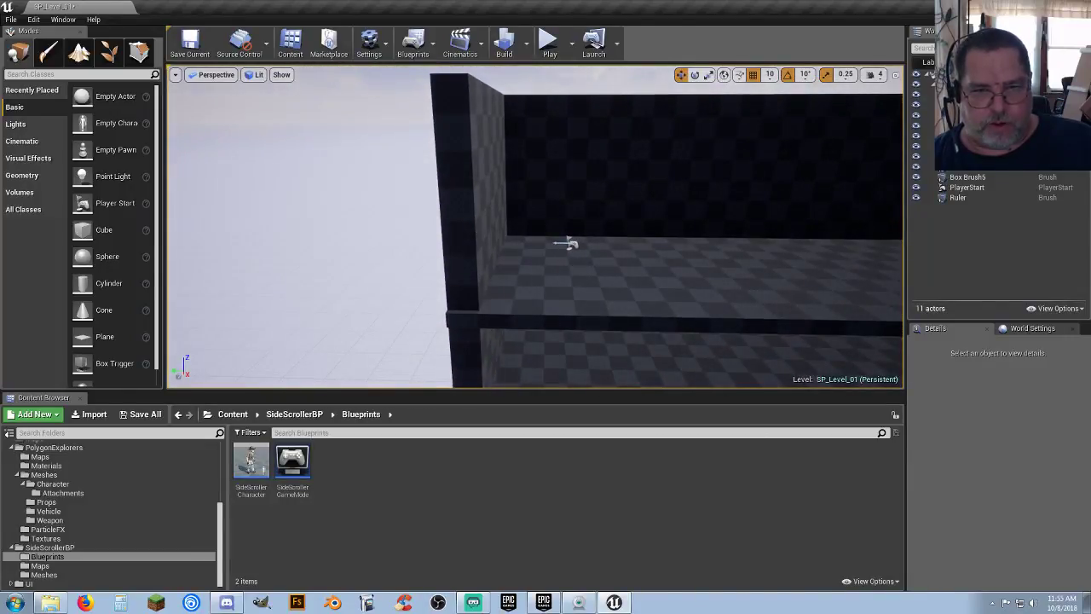
click(491, 239)
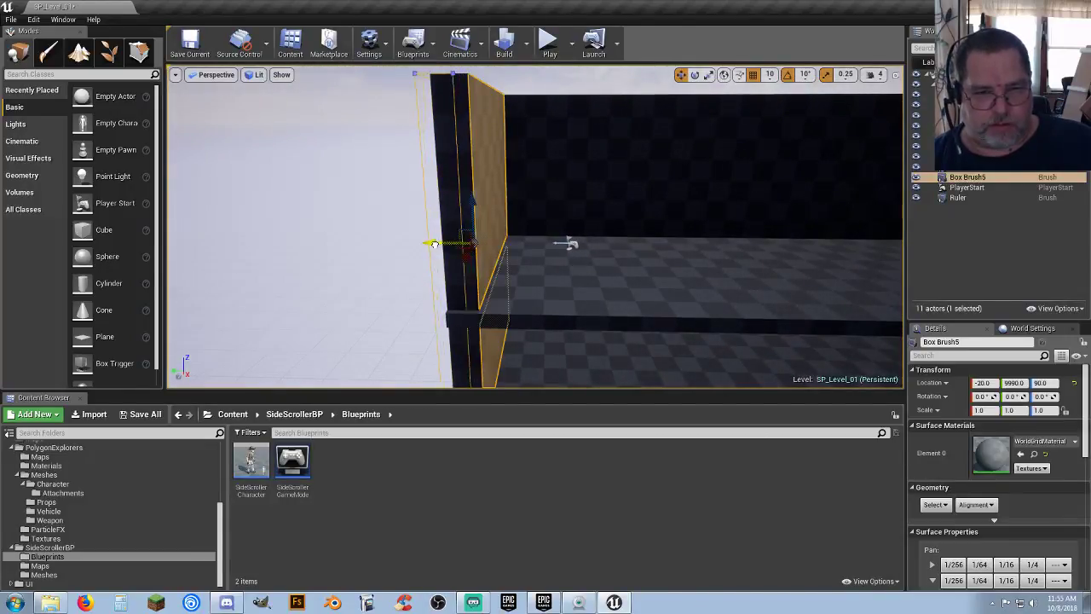
mouse_move(419, 246)
right_down()
mouse_move(418, 263)
mouse_move(390, 247)
right_up()
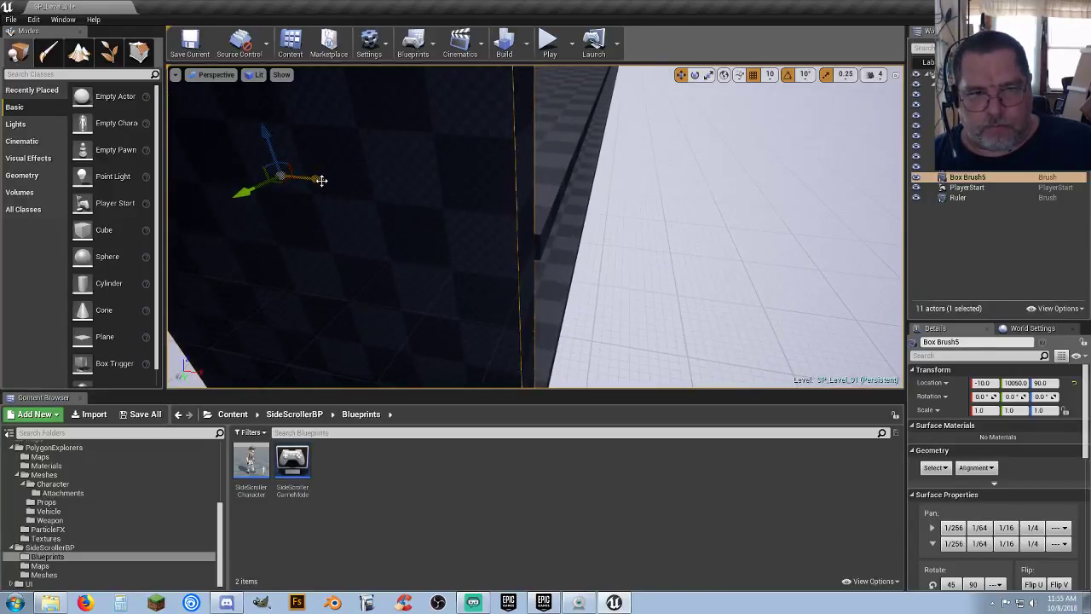
drag(323, 180, 326, 180)
right_drag(409, 177, 438, 150)
Step: Move the long back wall along X to about -410 against the floor edge, and briefly play-test the level
click(463, 212)
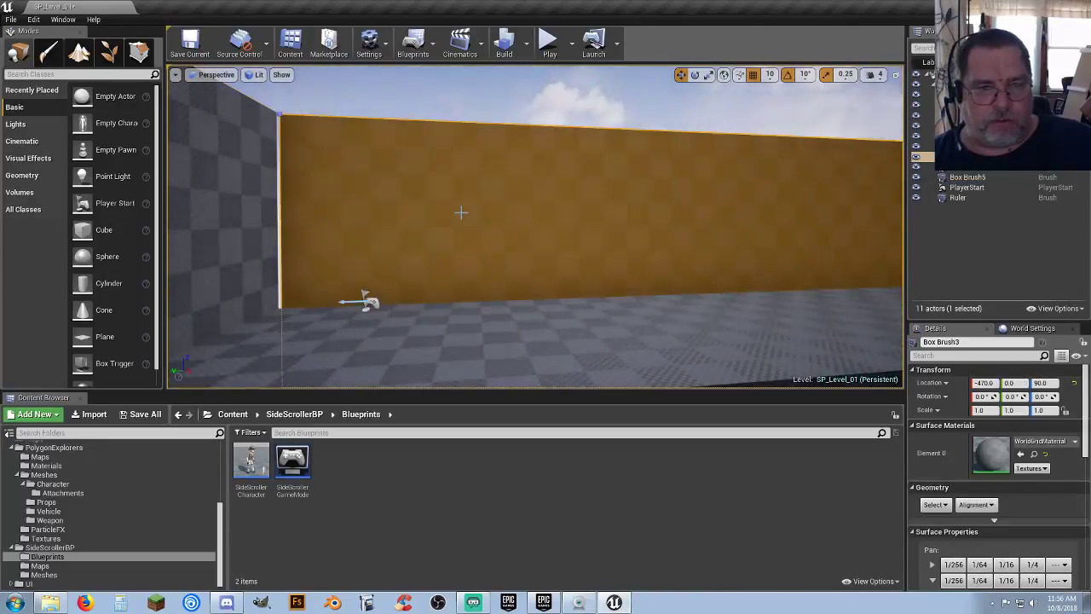
mouse_move(463, 212)
right_down()
mouse_move(471, 209)
mouse_move(463, 212)
mouse_move(482, 266)
mouse_move(512, 309)
mouse_move(487, 281)
mouse_move(494, 178)
right_up()
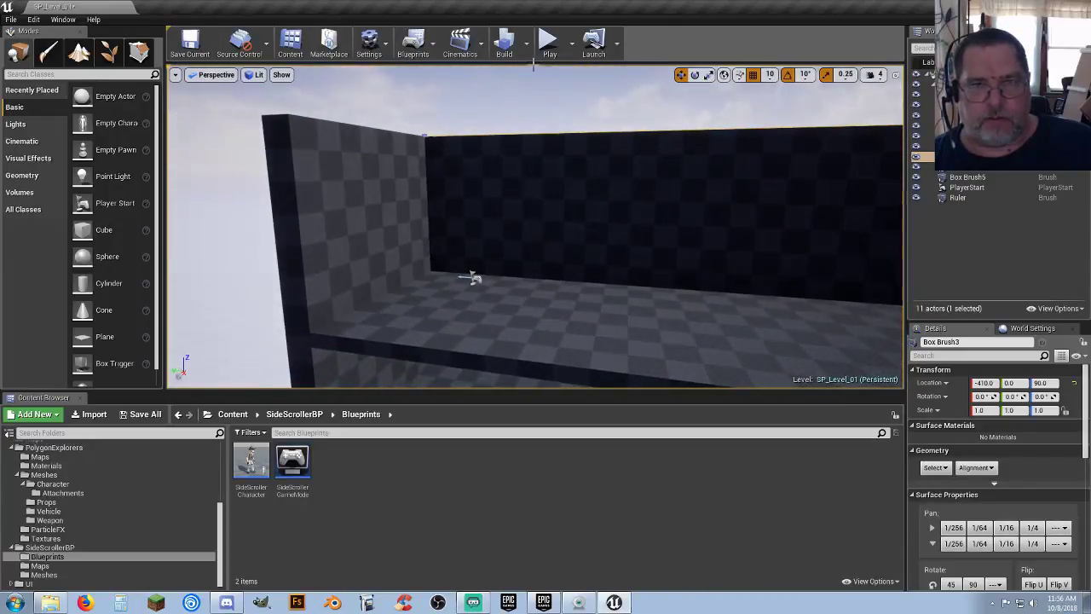
click(549, 41)
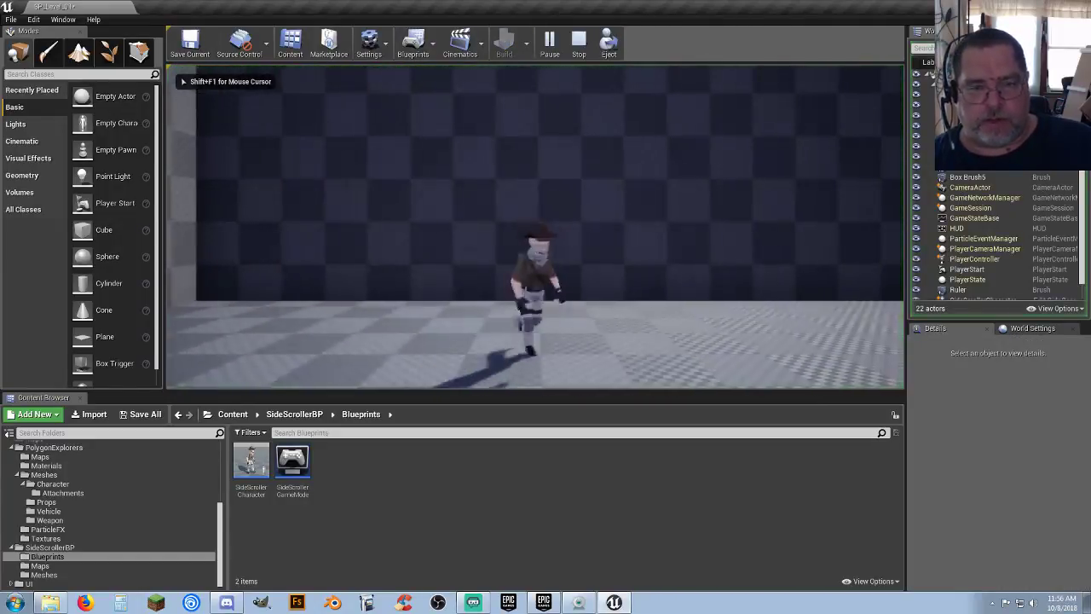
key(Escape)
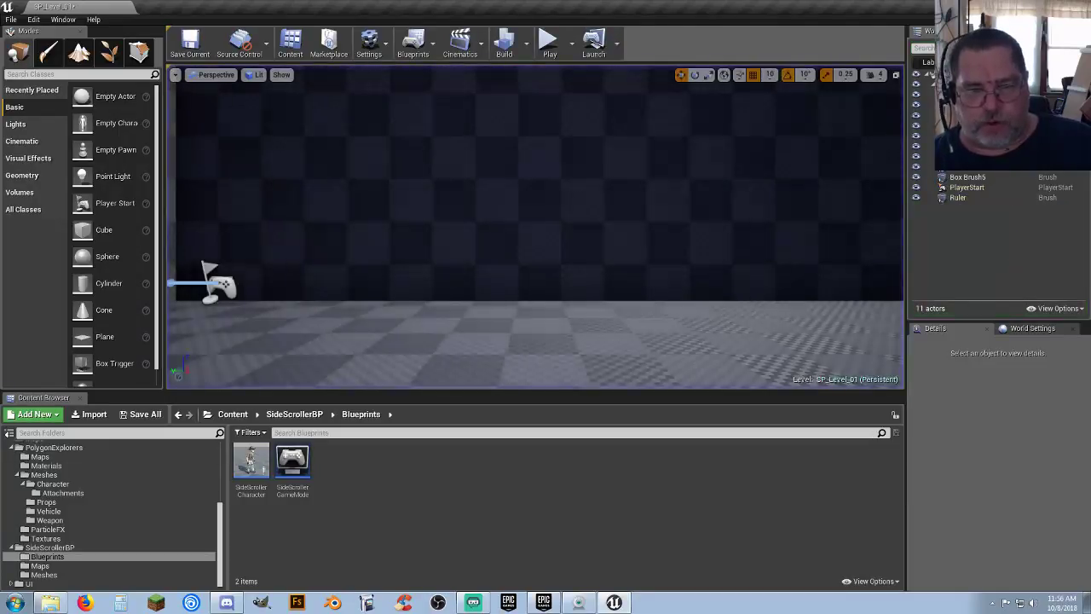
Step: Place a subtractive box brush near the Player Start and sink it into the upper floor at Y 9000, Z -20
key(s)
right_drag(540, 182, 341, 255)
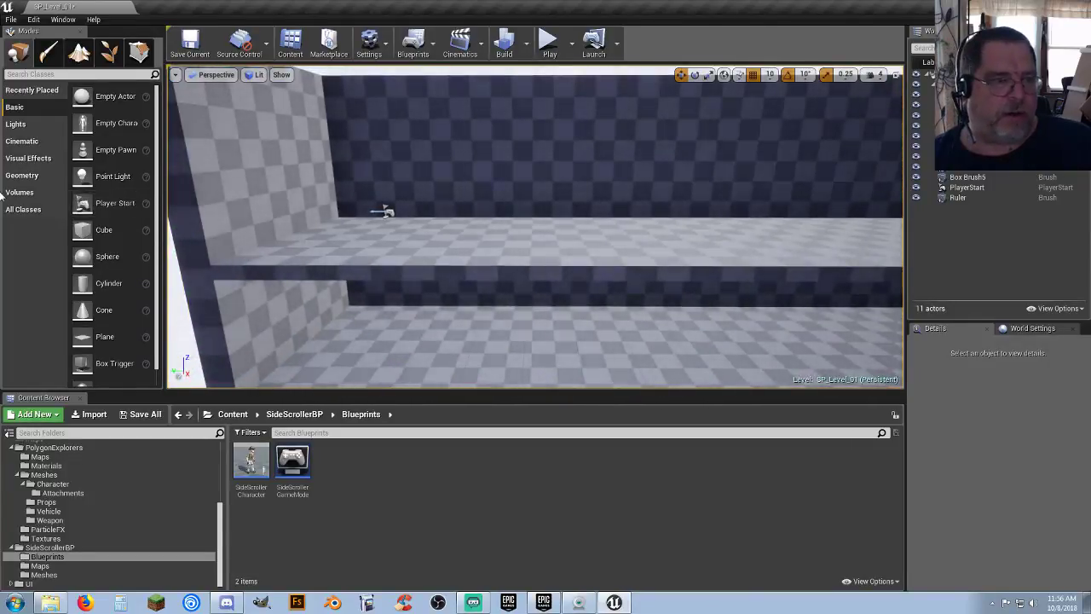
click(22, 175)
mouse_move(87, 105)
mouse_down()
mouse_move(256, 161)
mouse_move(541, 229)
mouse_move(523, 234)
mouse_up()
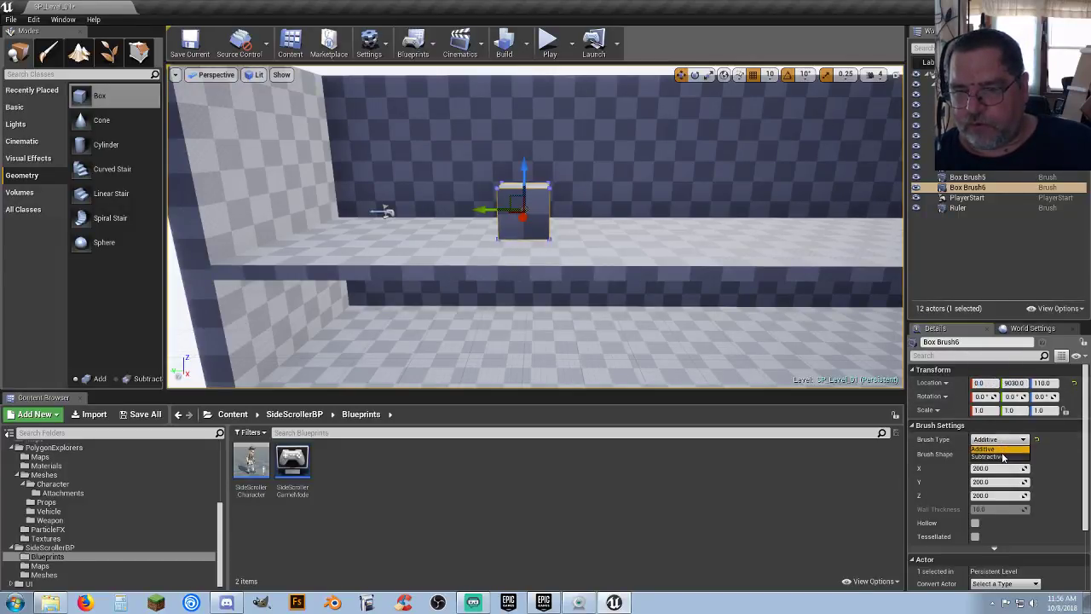
click(1003, 458)
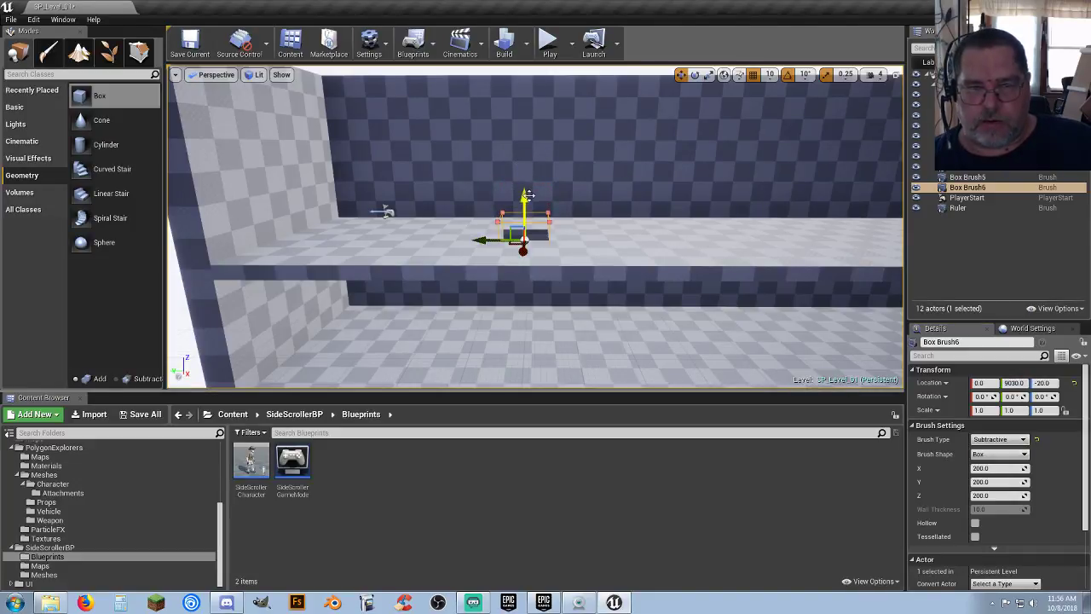
right_drag(527, 196, 567, 177)
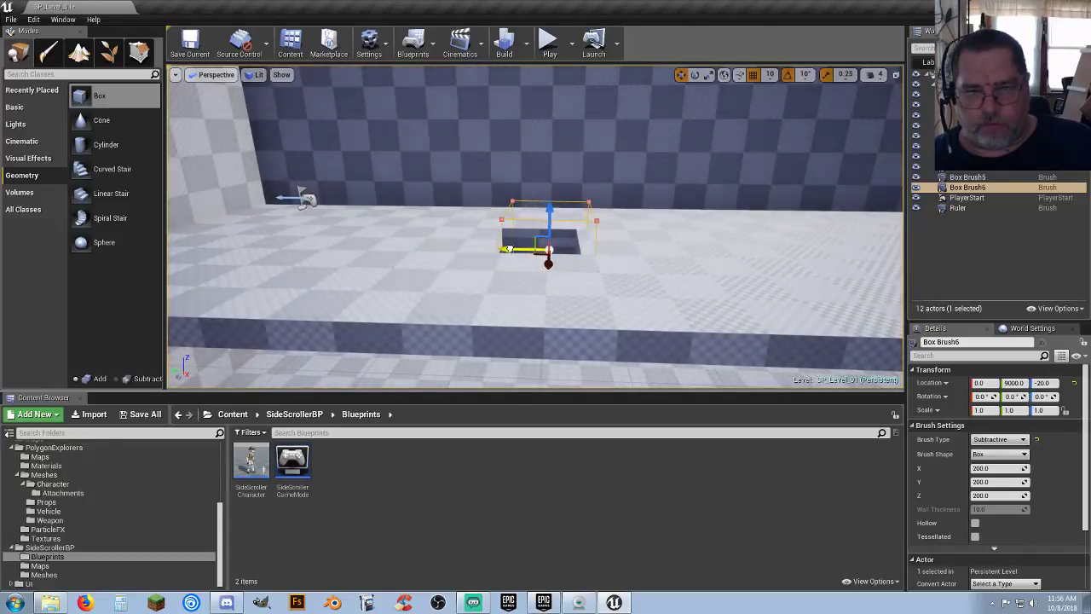
Step: Play-test the level by running and jumping the character across the new floor opening, and end the session
click(550, 40)
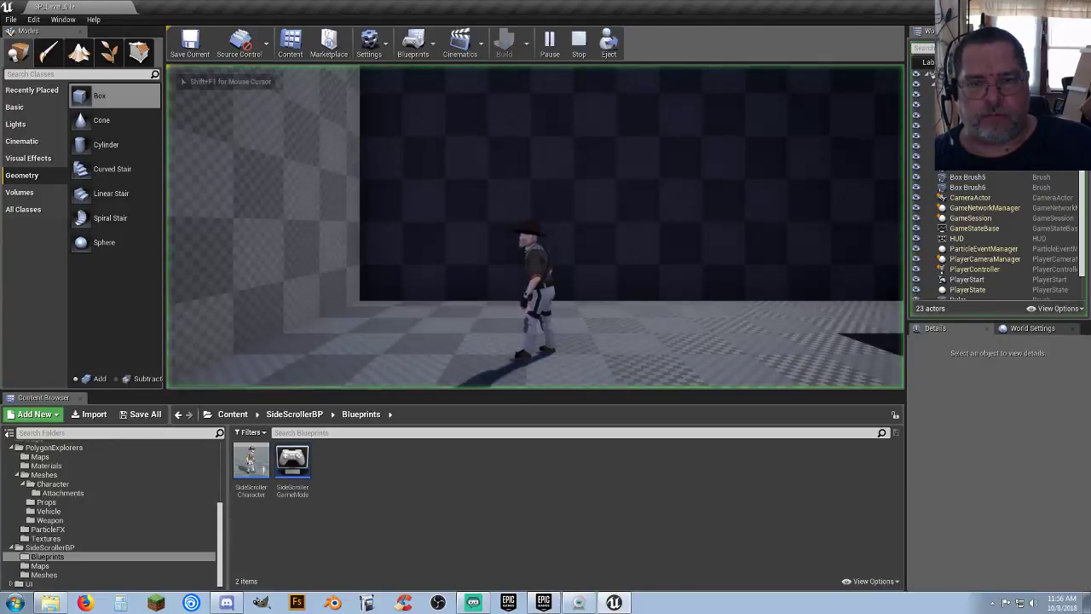
key(d)
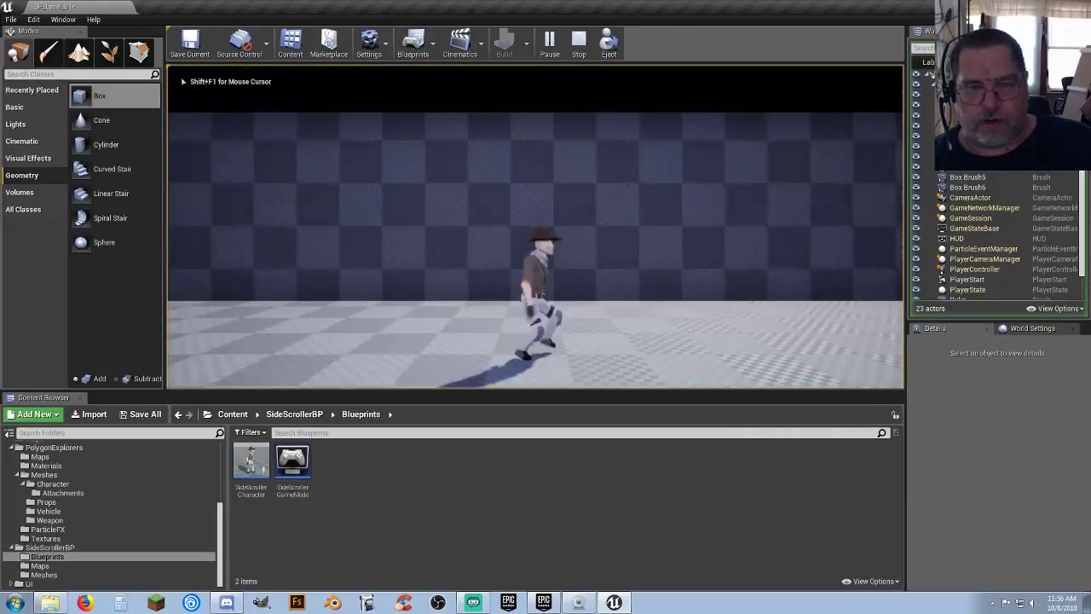
key(space)
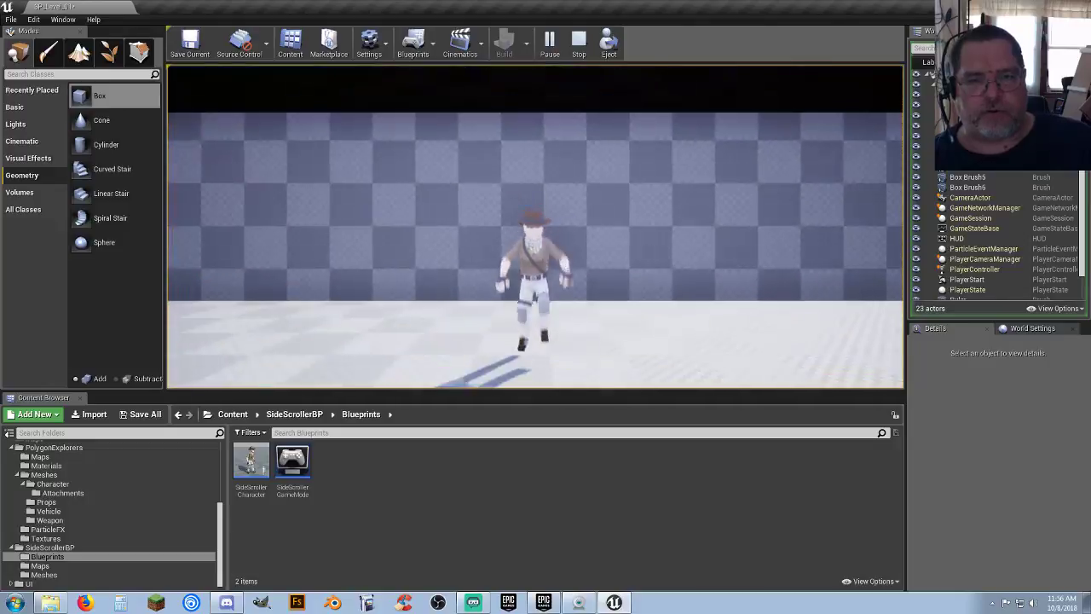
key(Escape)
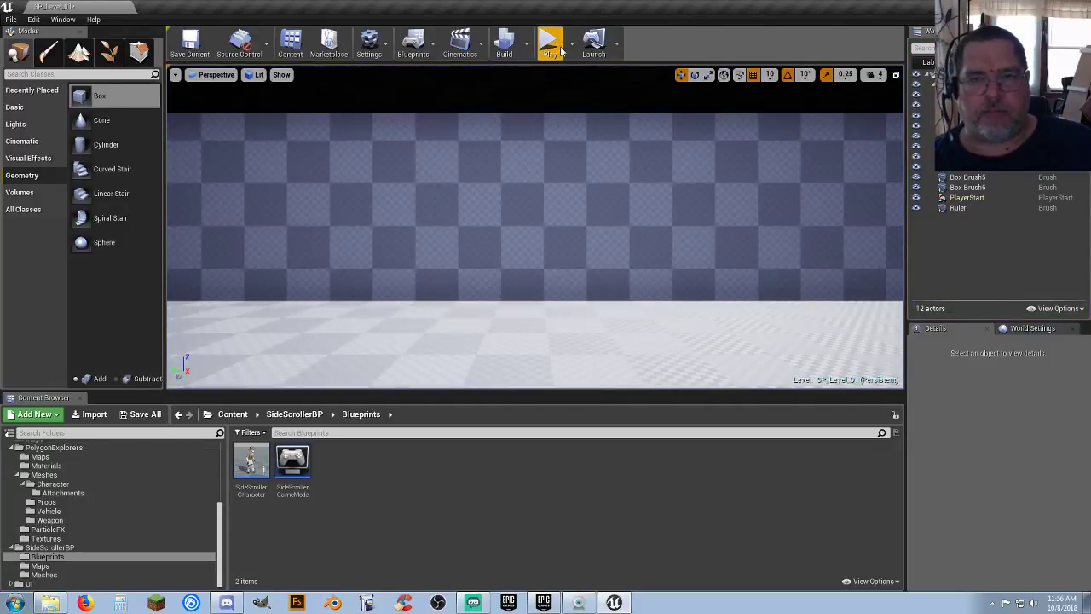
click(549, 44)
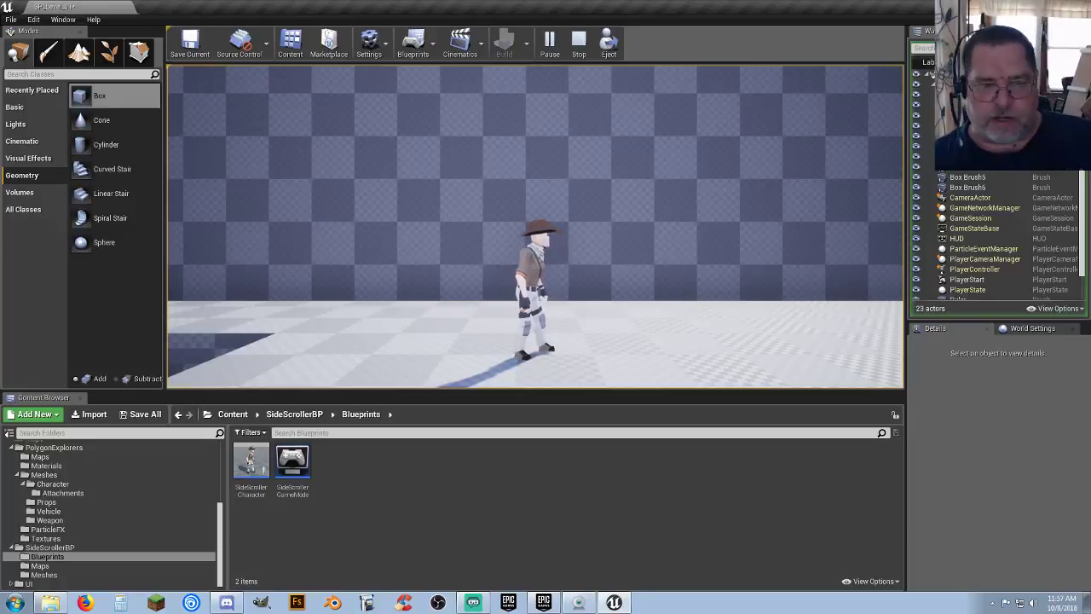
key(Escape)
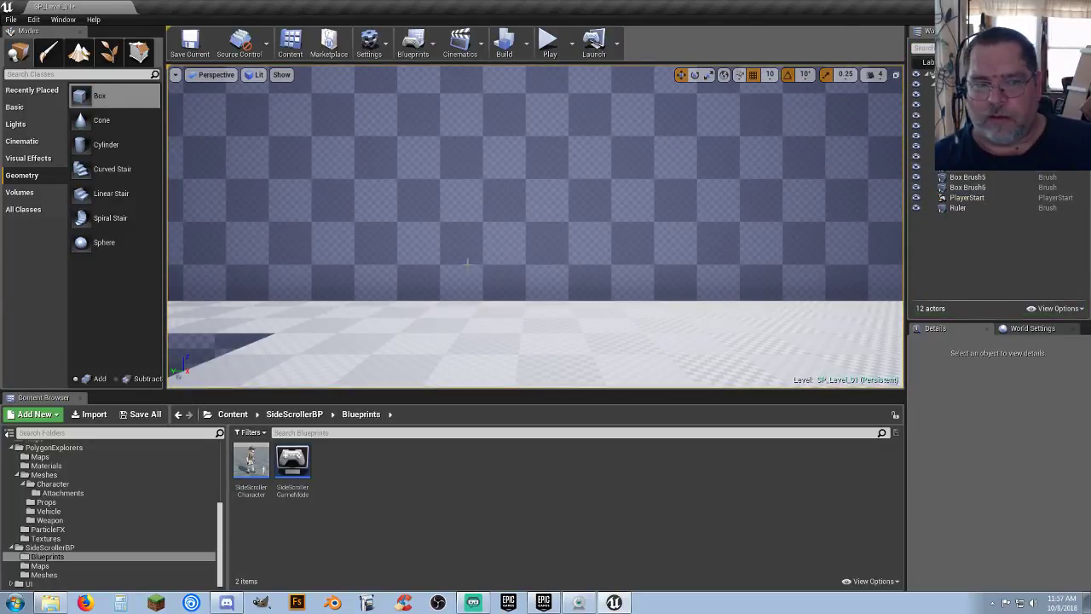
Step: Rename the subtractive box brush as Hole
key(s)
mouse_move(709, 217)
right_down()
mouse_move(733, 243)
mouse_move(709, 217)
right_up()
click(968, 187)
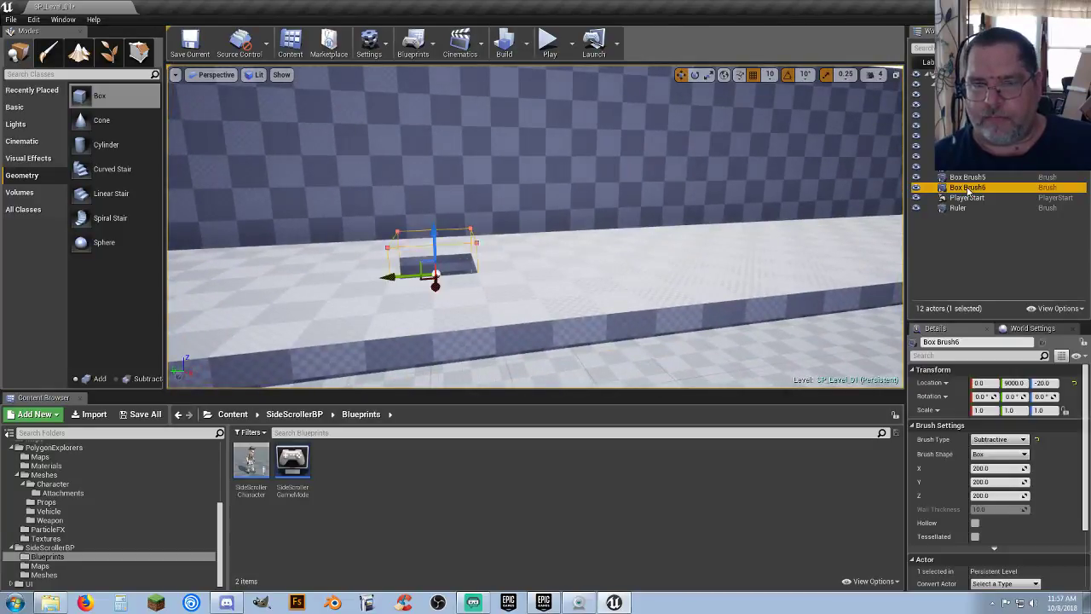
click(968, 189)
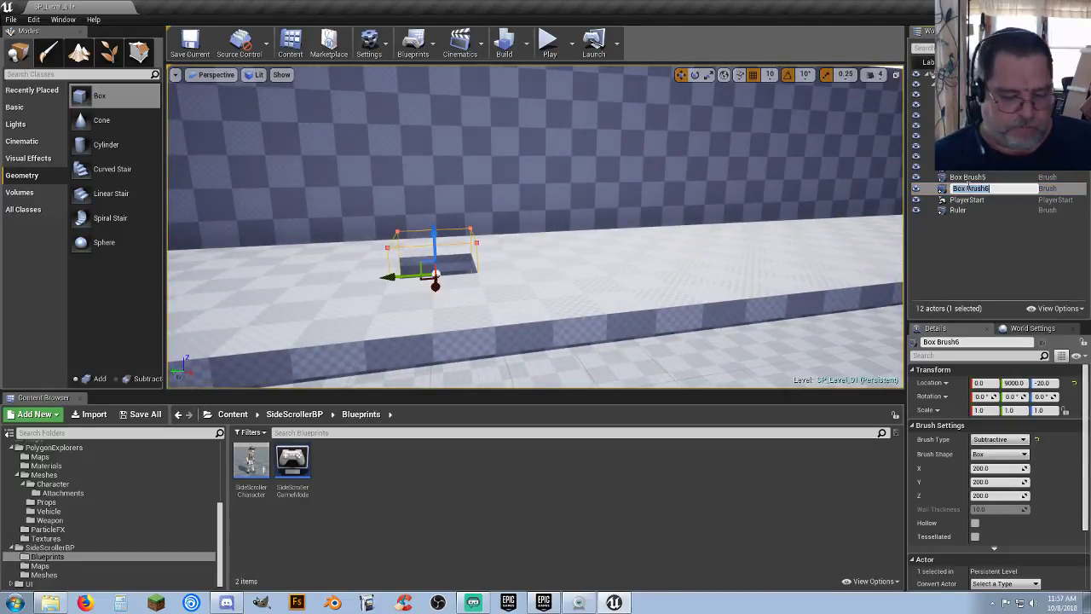
key(Return)
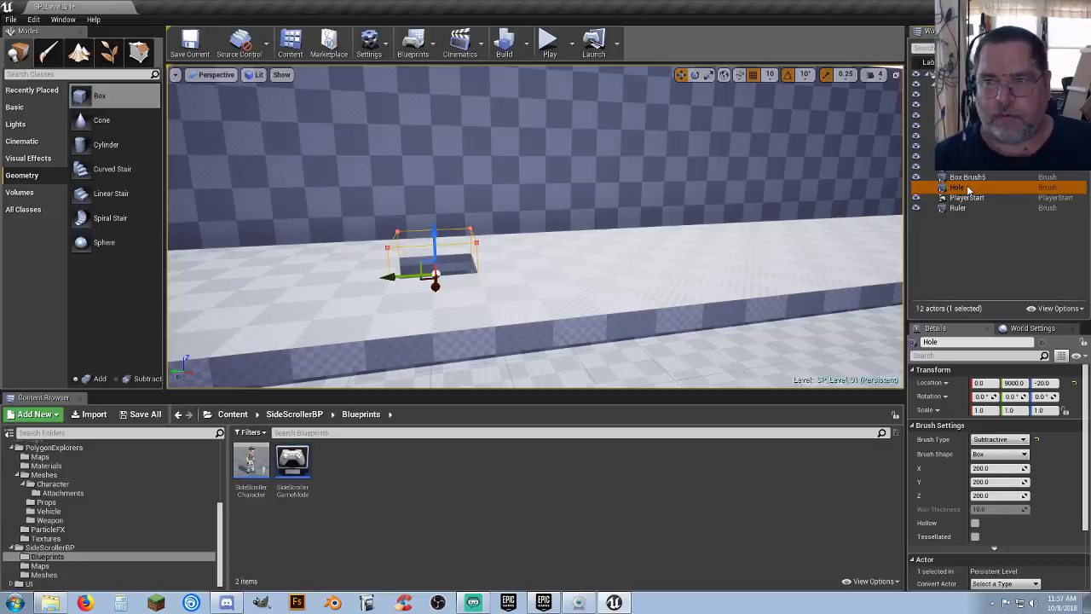
Step: Set the Hole brush's Y size to 800 to lengthen the opening along the floor
click(994, 482)
text(80)
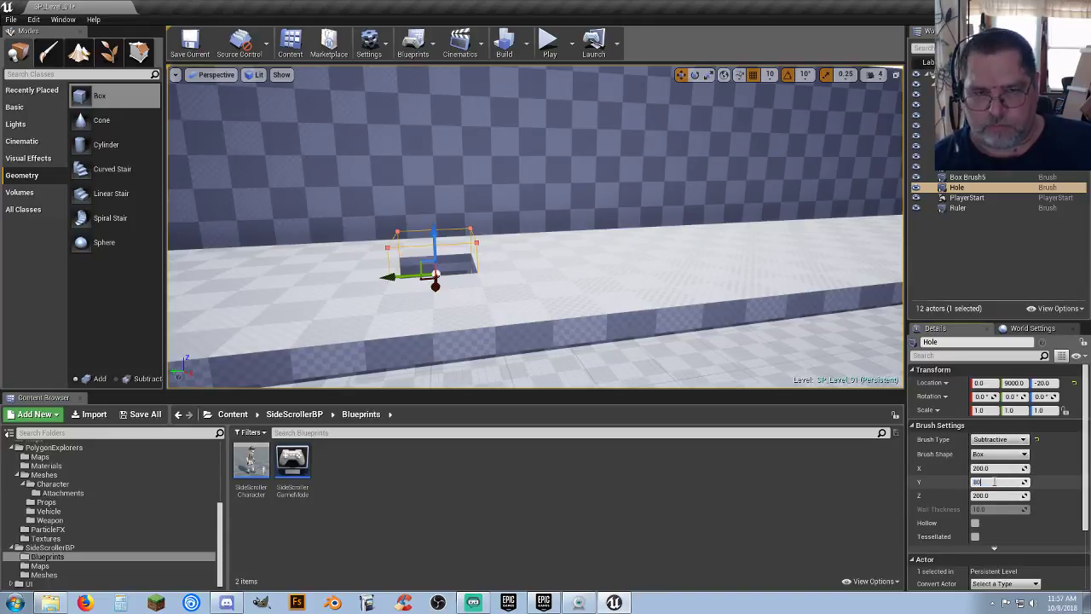
text(0)
key(Tab)
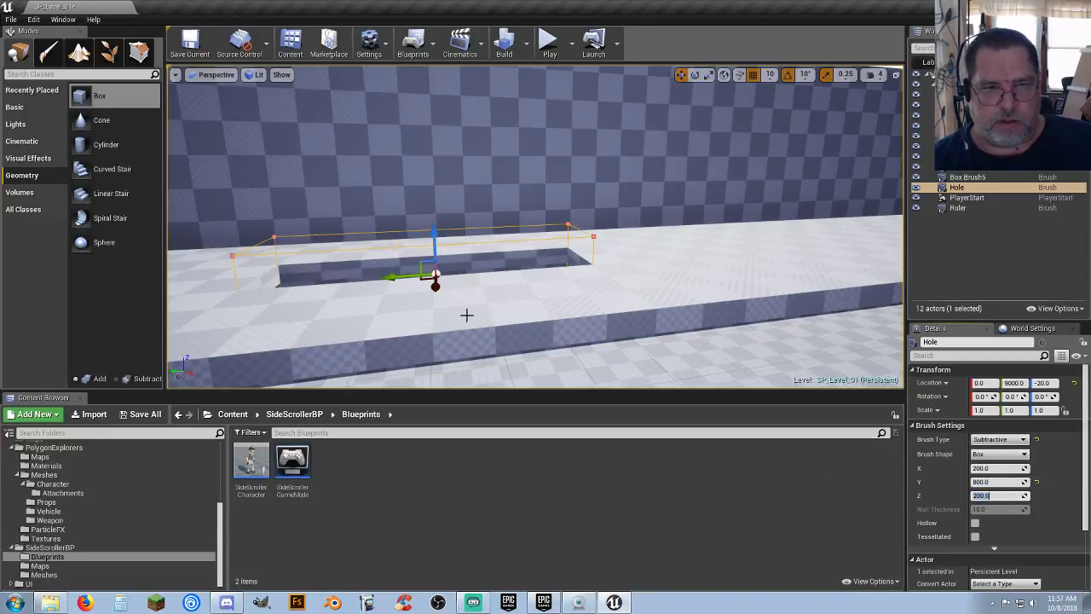
Step: Play-test the lengthened hole by running and jumping the character in both directions, and end the session
click(549, 43)
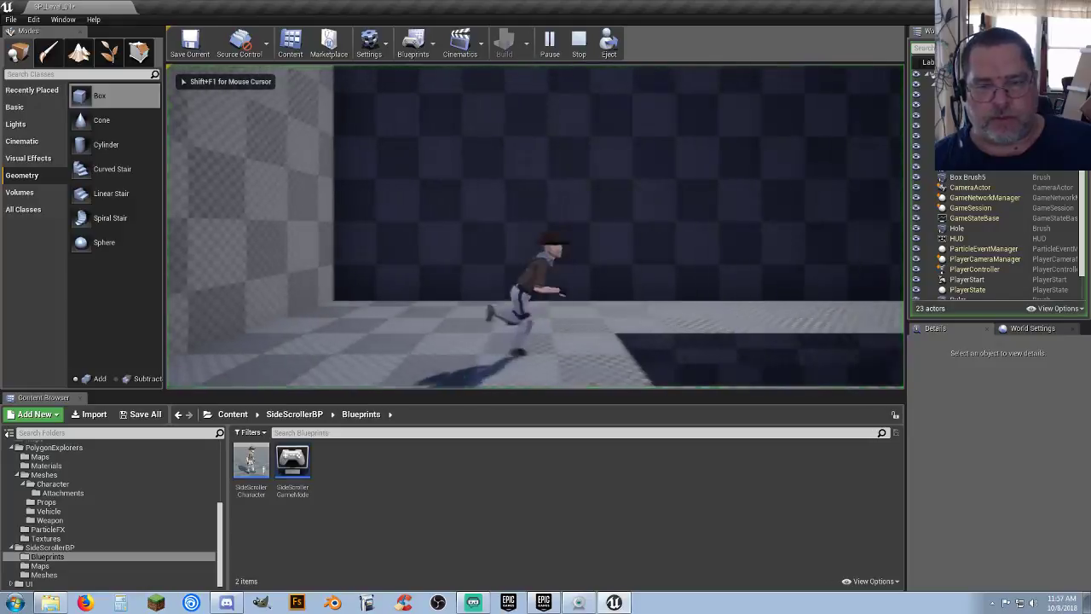
key(space)
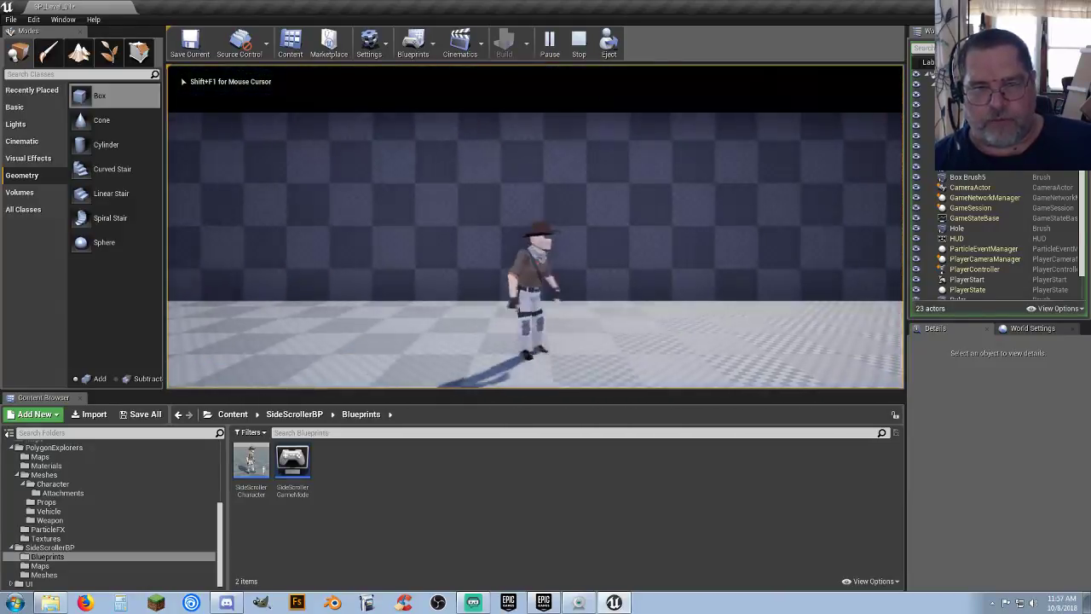
key(a)
key(space)
key(shift+F1)
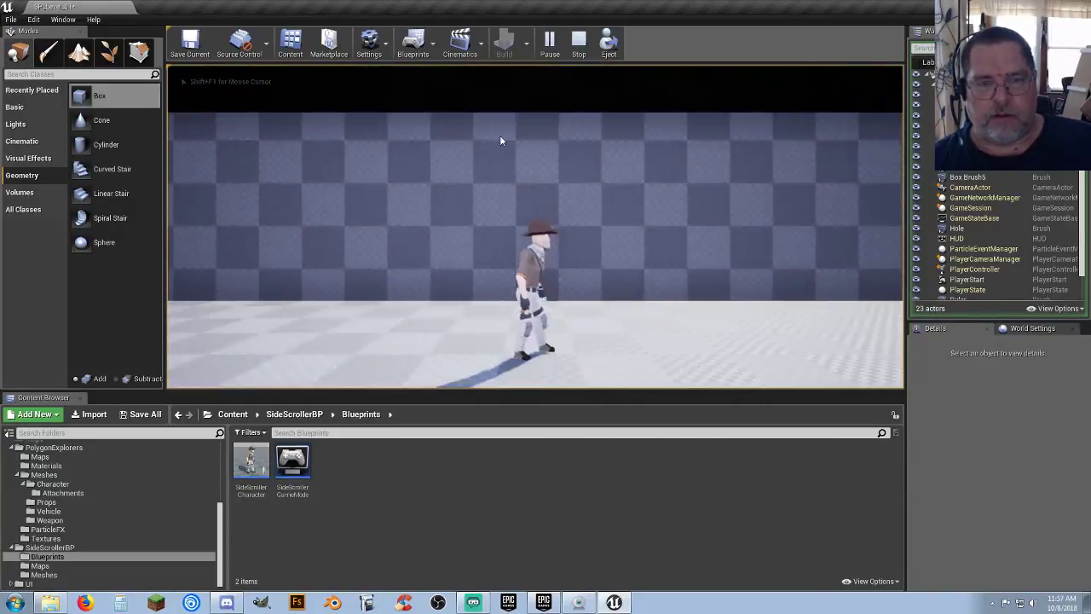
key(Escape)
Step: Thicken the upper floor brush to a Z size of 100 and set its Z location to -50
right_drag(501, 141, 511, 213)
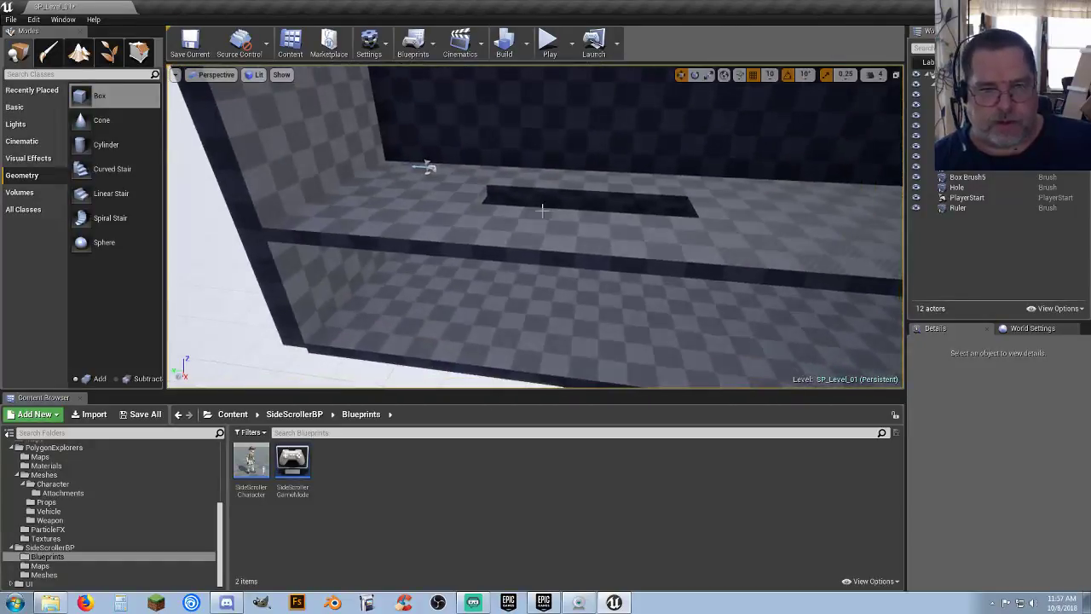
click(426, 168)
click(426, 167)
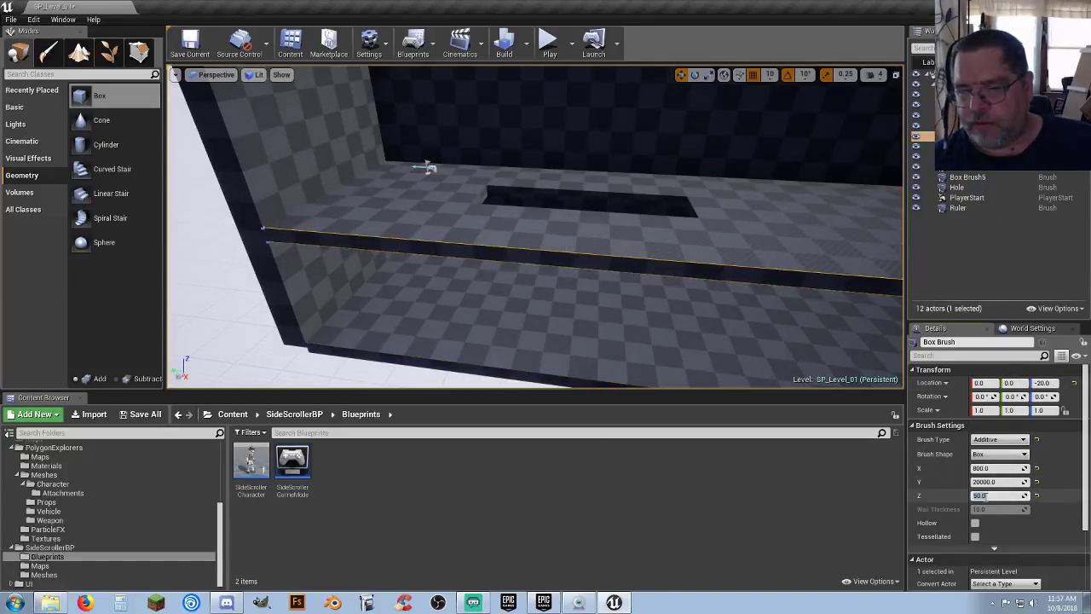
text(100)
key(Return)
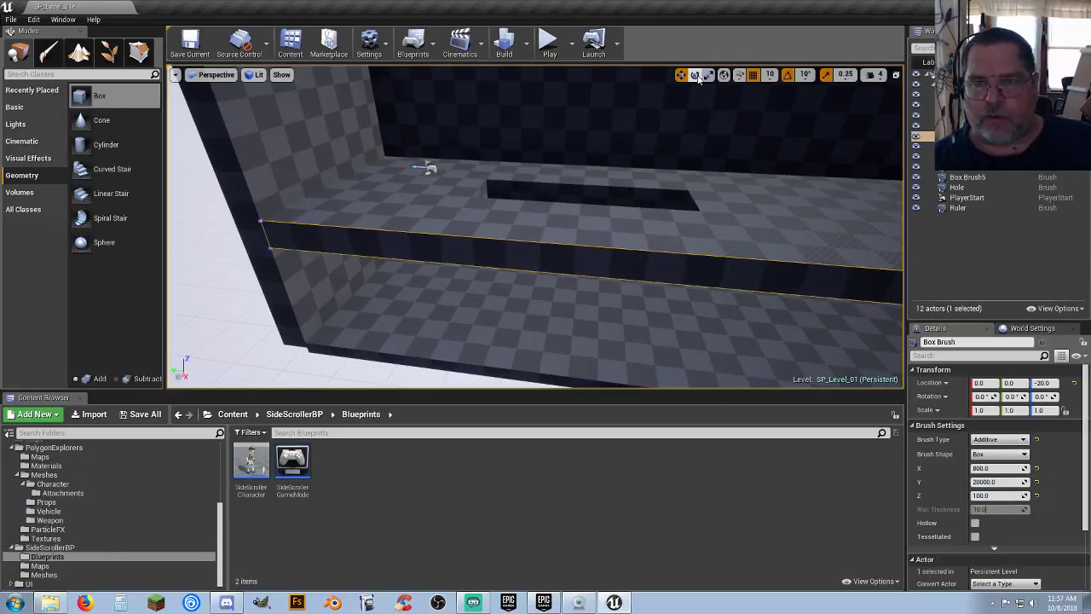
click(1047, 383)
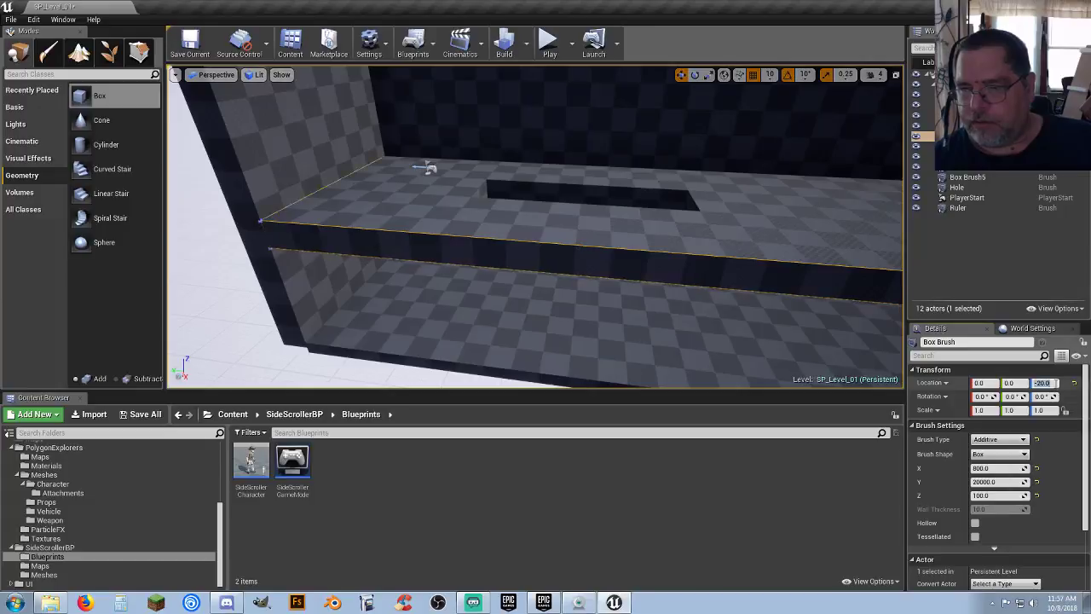
text(-50)
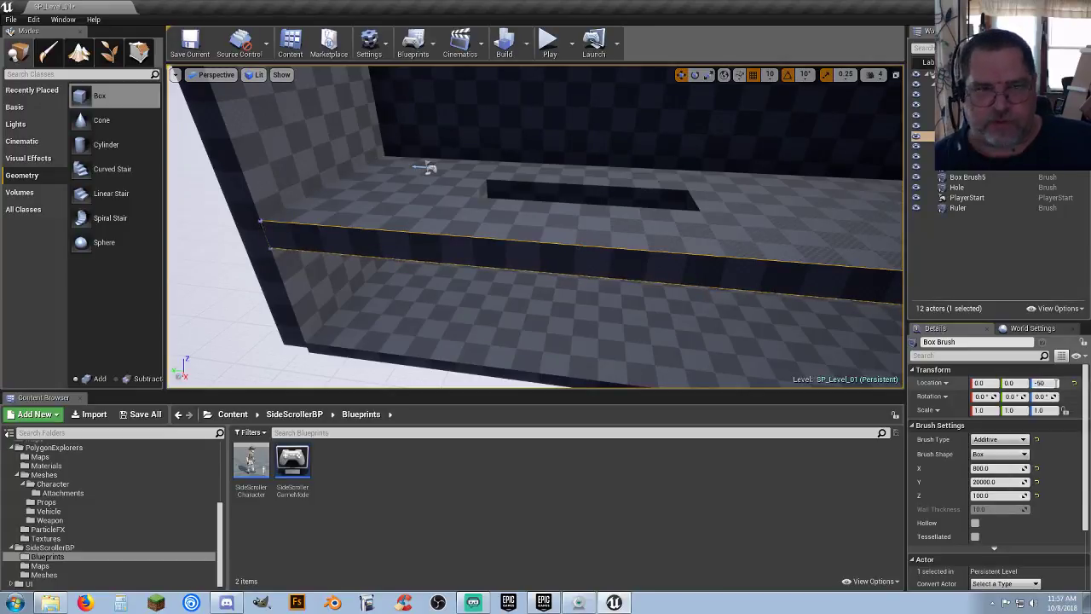
key(Return)
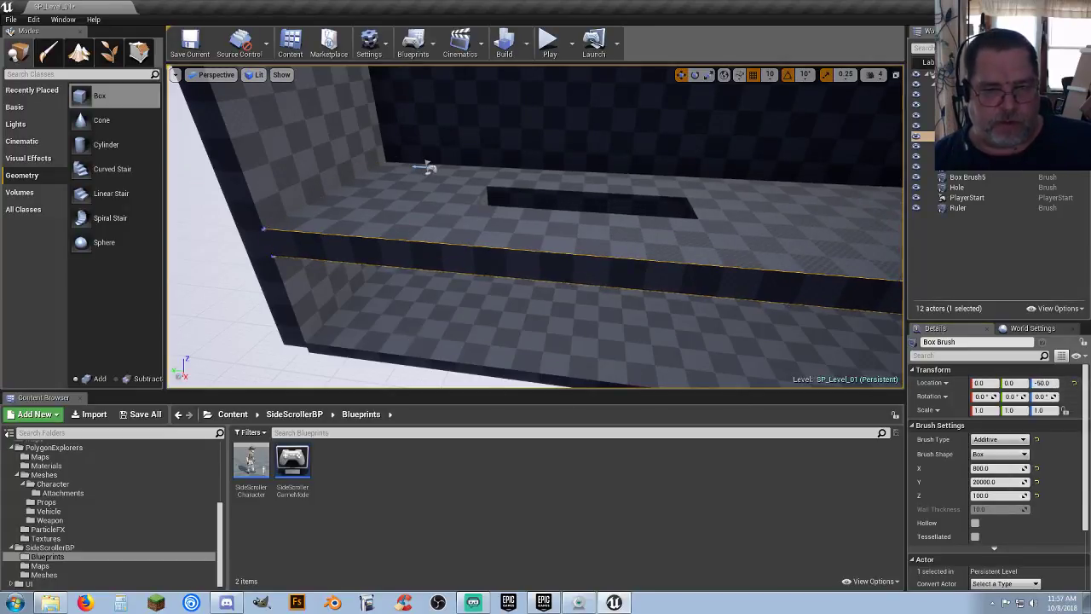
Step: Set the lower floor brush's Z size to 100
click(597, 328)
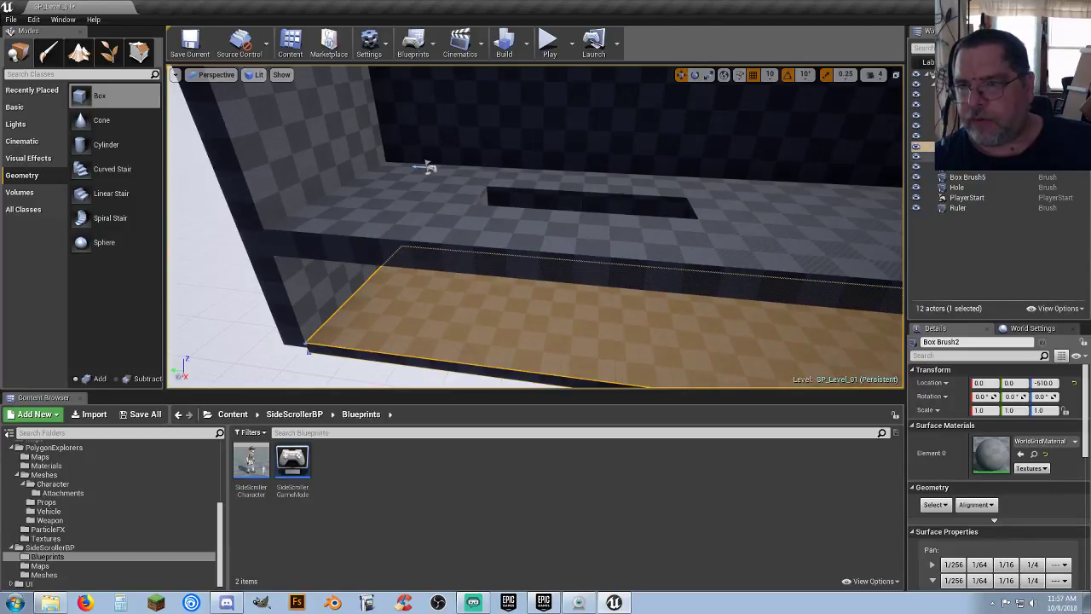
click(976, 157)
click(976, 147)
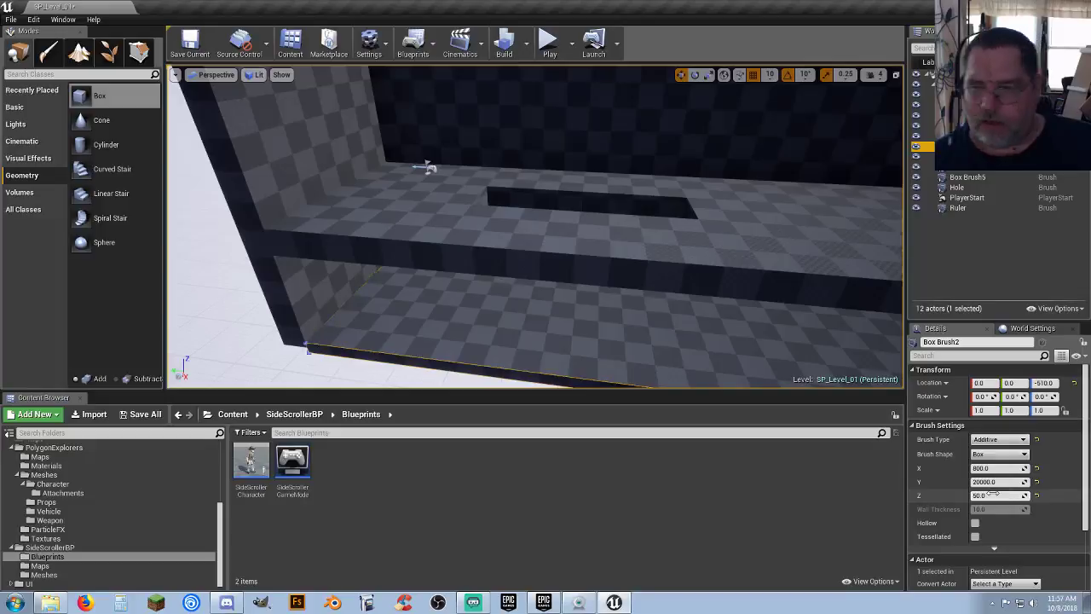
click(998, 497)
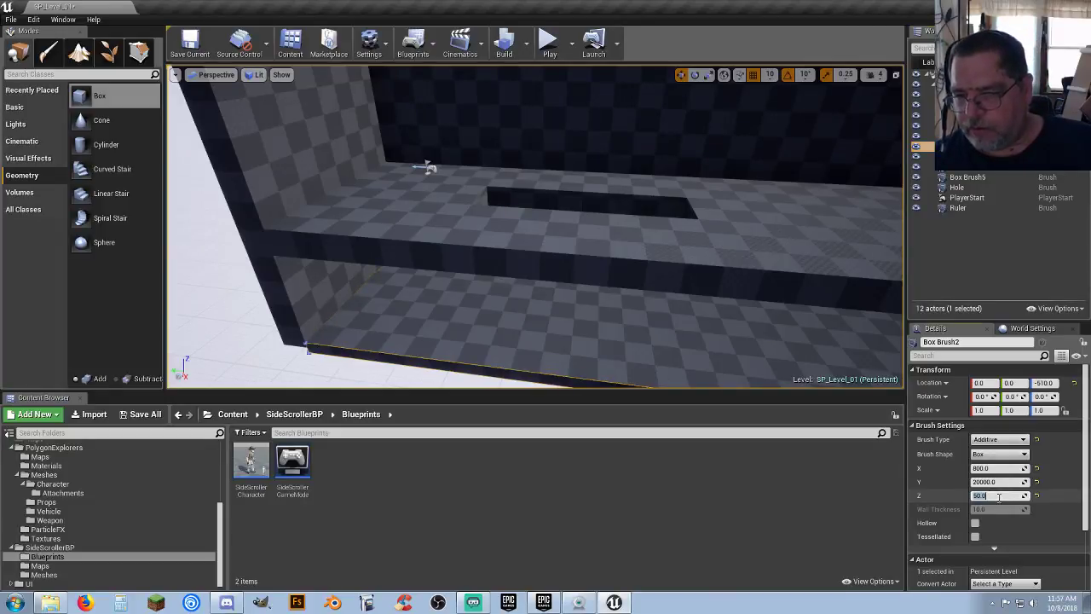
text(100)
key(Return)
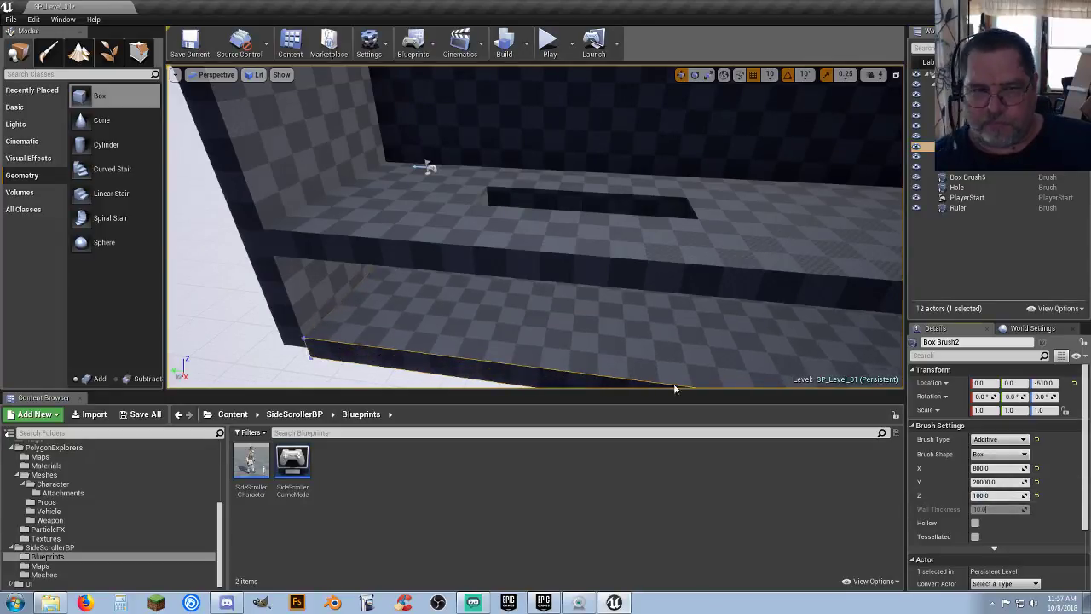
Step: Lower the bottom floor brush to a Z location of -560
mouse_move(443, 231)
right_down()
mouse_move(502, 264)
mouse_move(418, 255)
mouse_move(388, 269)
mouse_move(367, 299)
mouse_move(426, 247)
mouse_move(421, 268)
right_up()
key(w)
key(s)
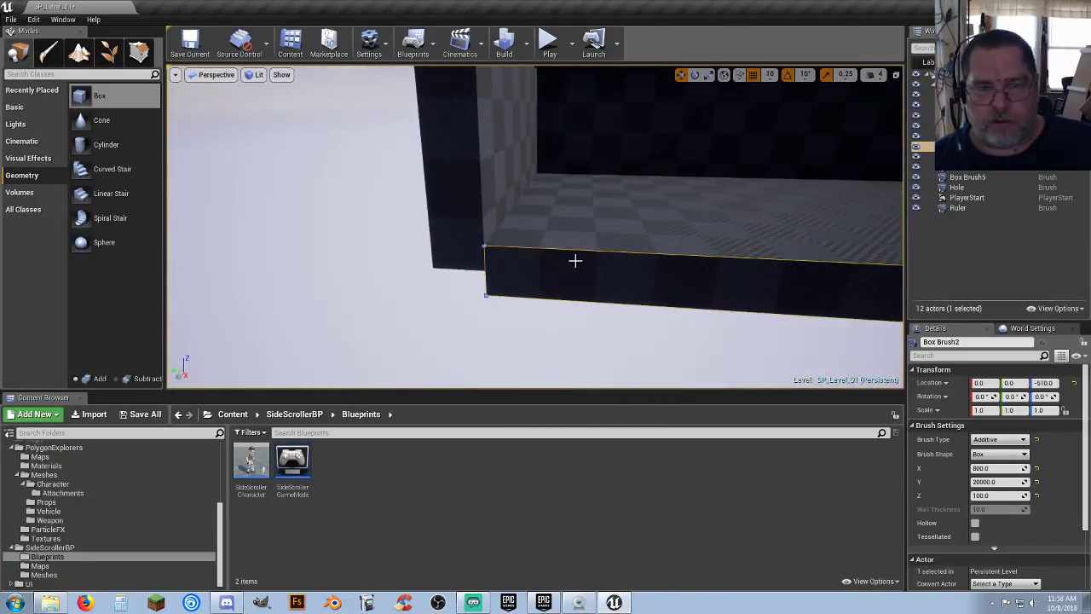
right_drag(609, 264, 771, 251)
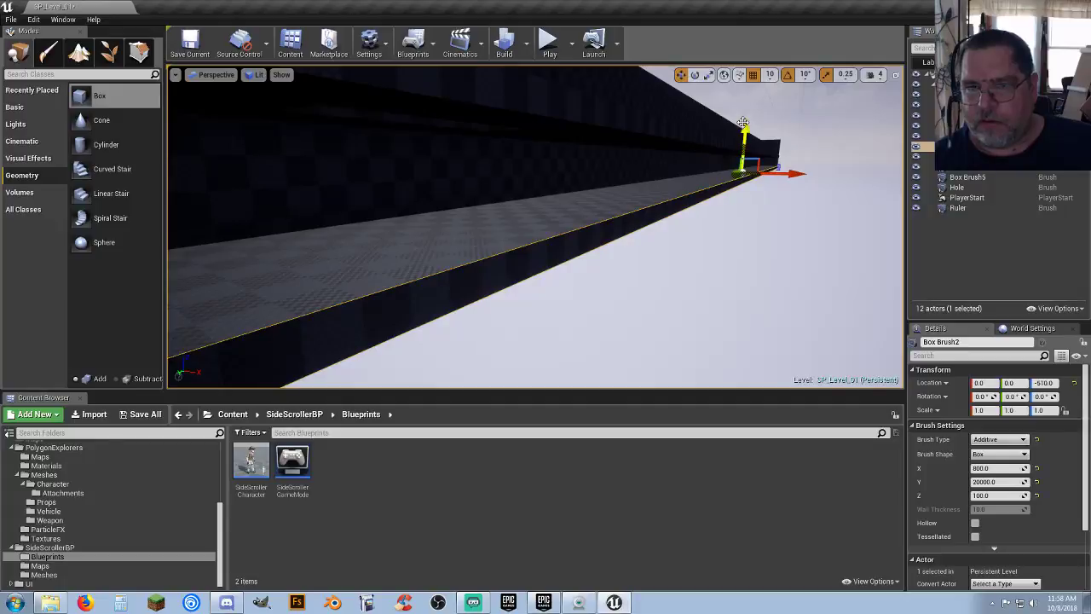
right_drag(679, 246, 520, 249)
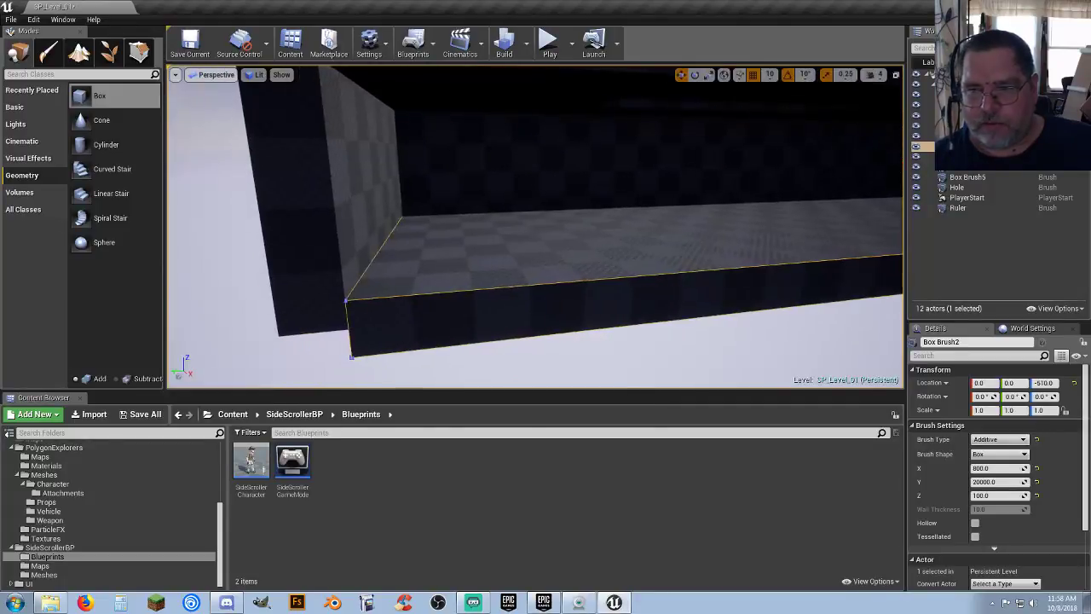
click(1054, 383)
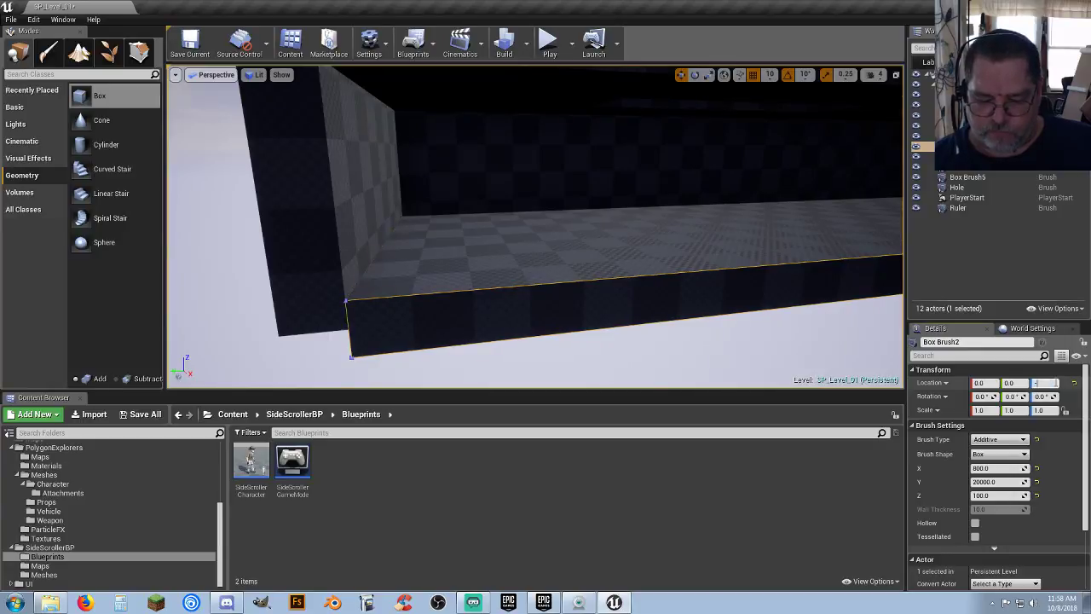
key(Return)
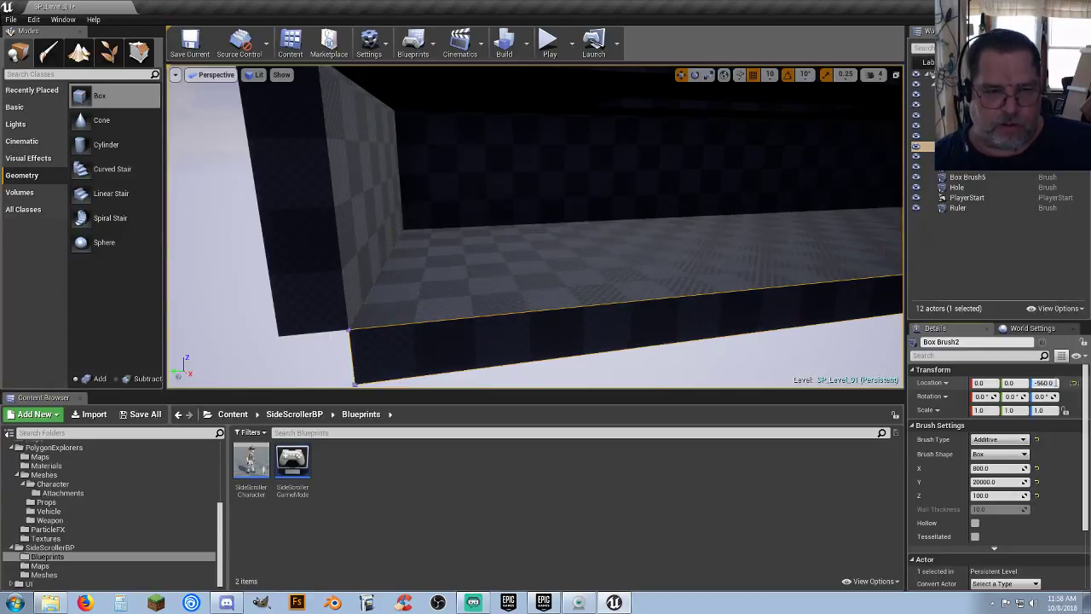
Step: Play-test the level with the thicker floors and end the session
right_drag(707, 269, 723, 140)
click(548, 46)
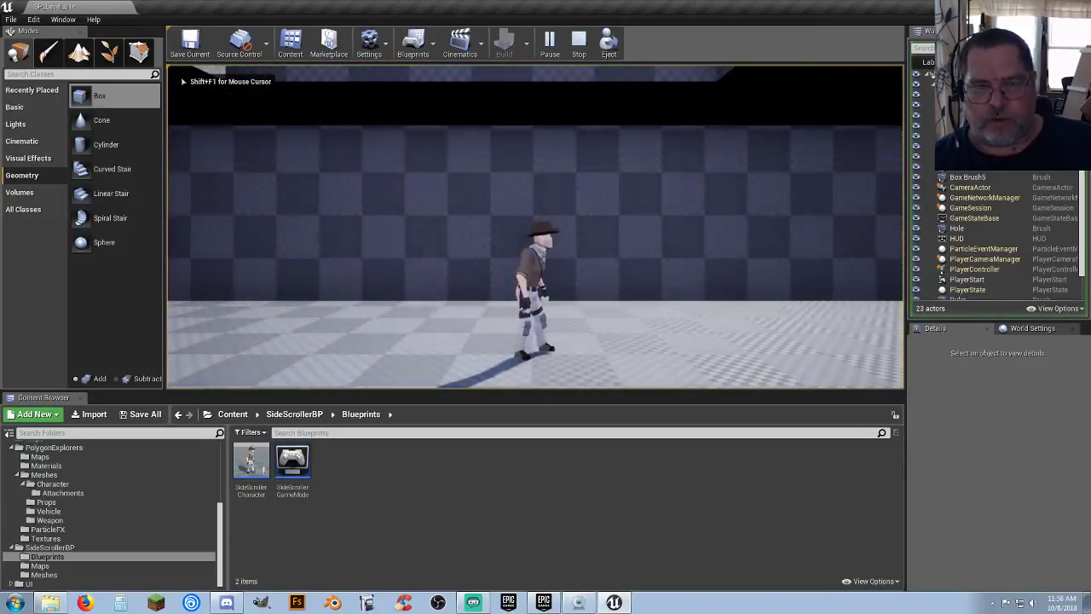
key(Escape)
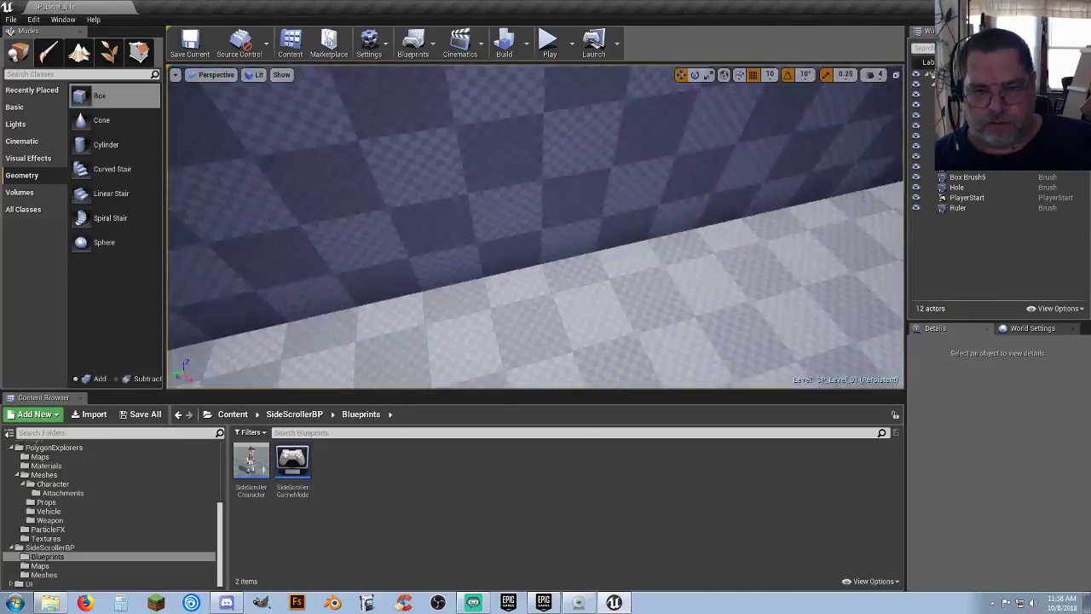
Step: Create a folder named Assets directly under Content and open it
right_drag(536, 226, 570, 273)
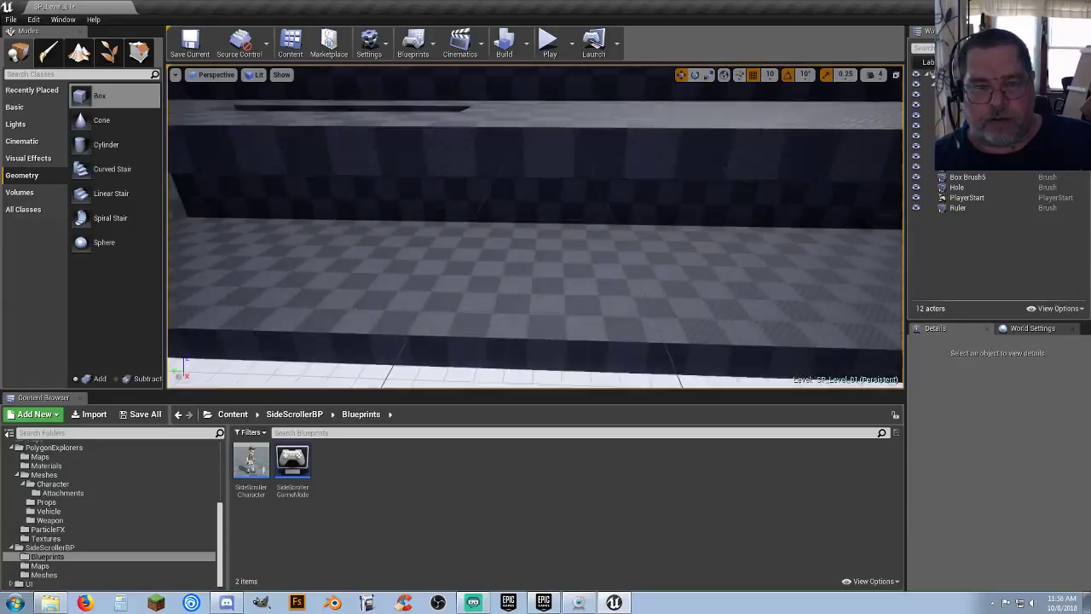
right_drag(460, 108, 550, 288)
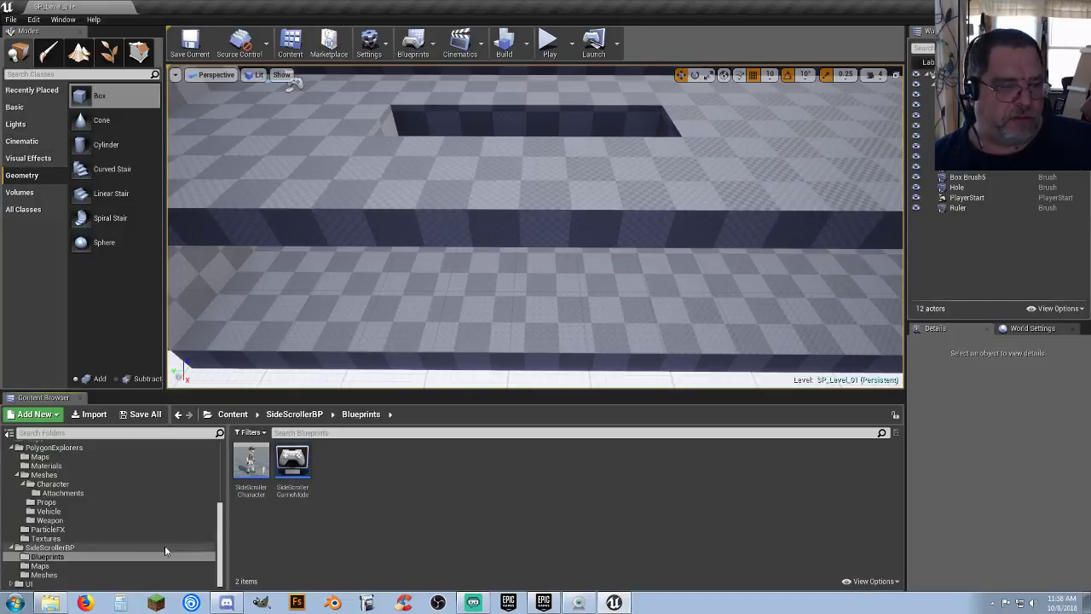
scroll(110, 520, up, 5)
click(44, 448)
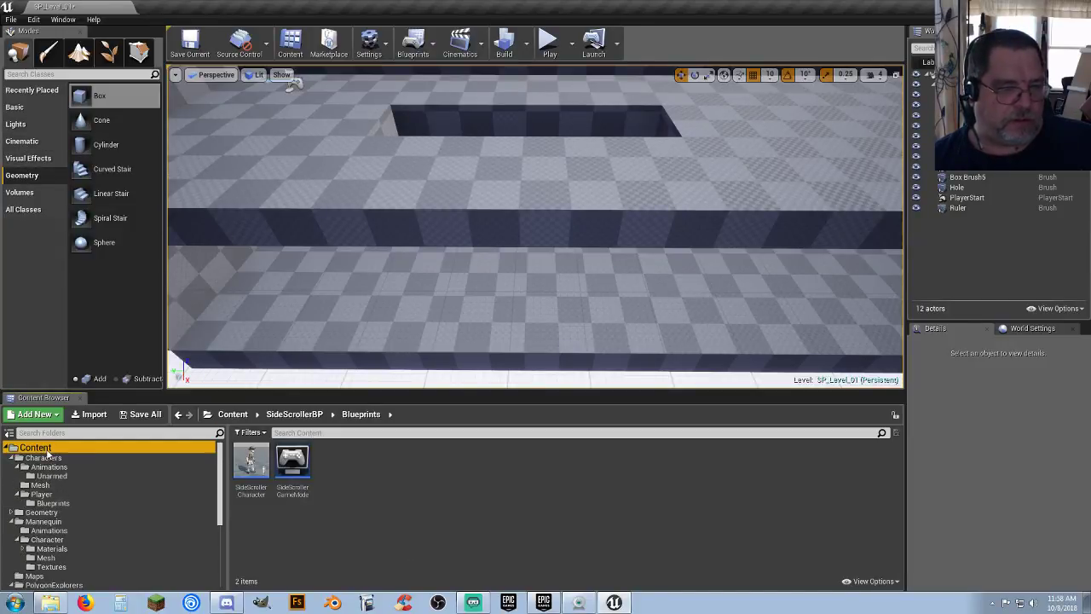
right_click(559, 469)
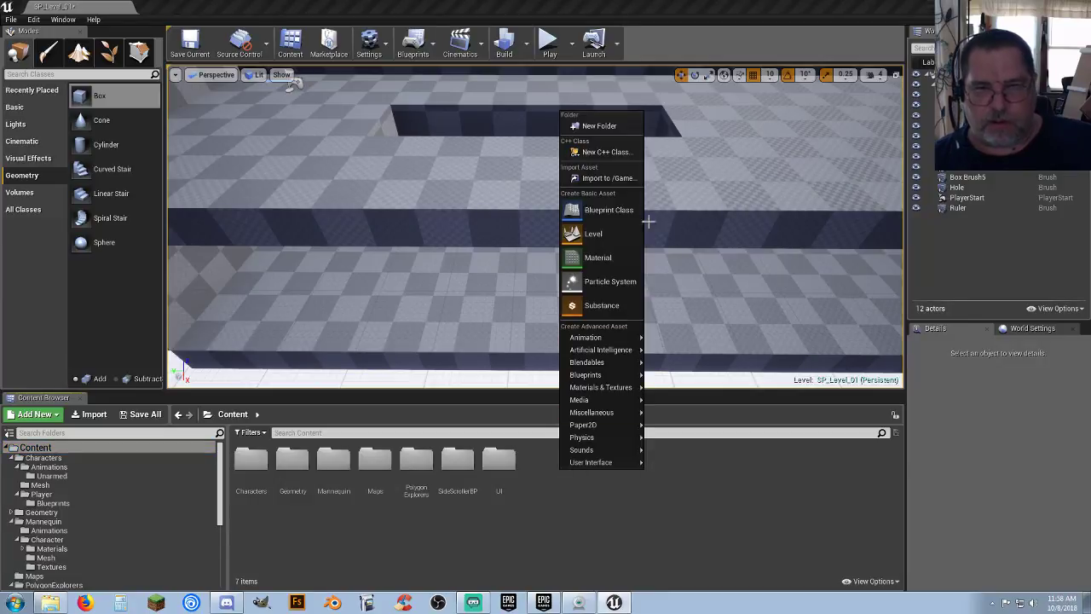
click(600, 126)
text(Assets)
key(Return)
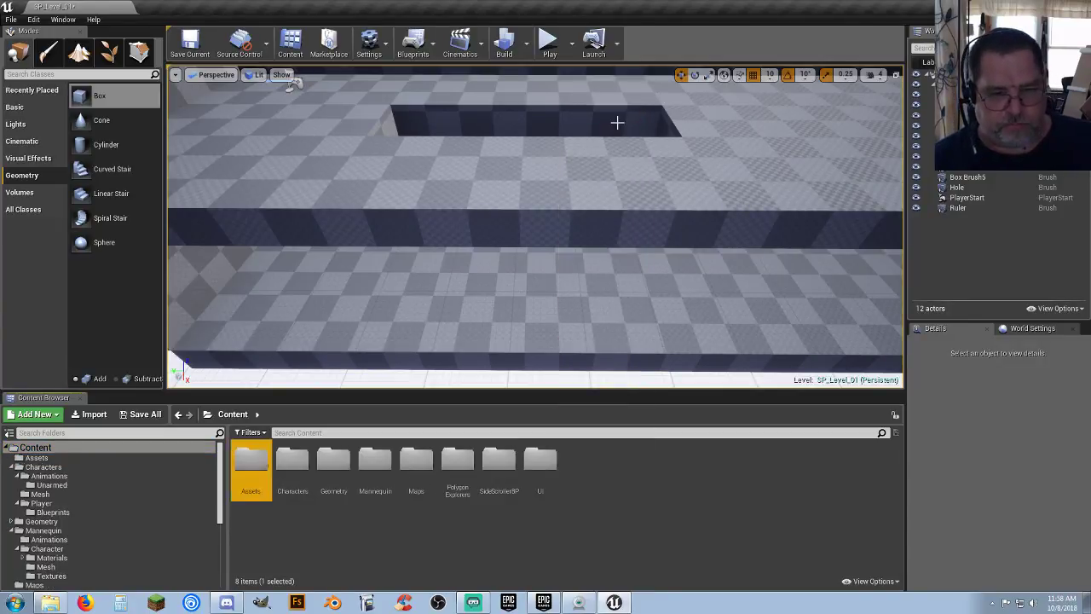
key(Return)
Step: Create a subfolder named Gadgets inside Assets and open it
right_click(331, 478)
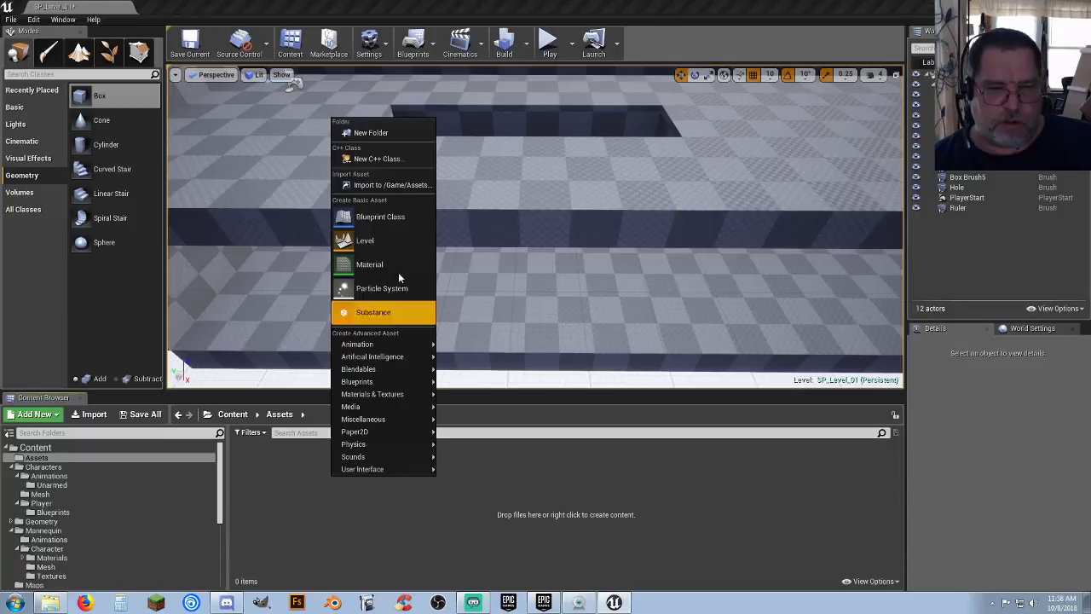
click(398, 133)
text(Ge)
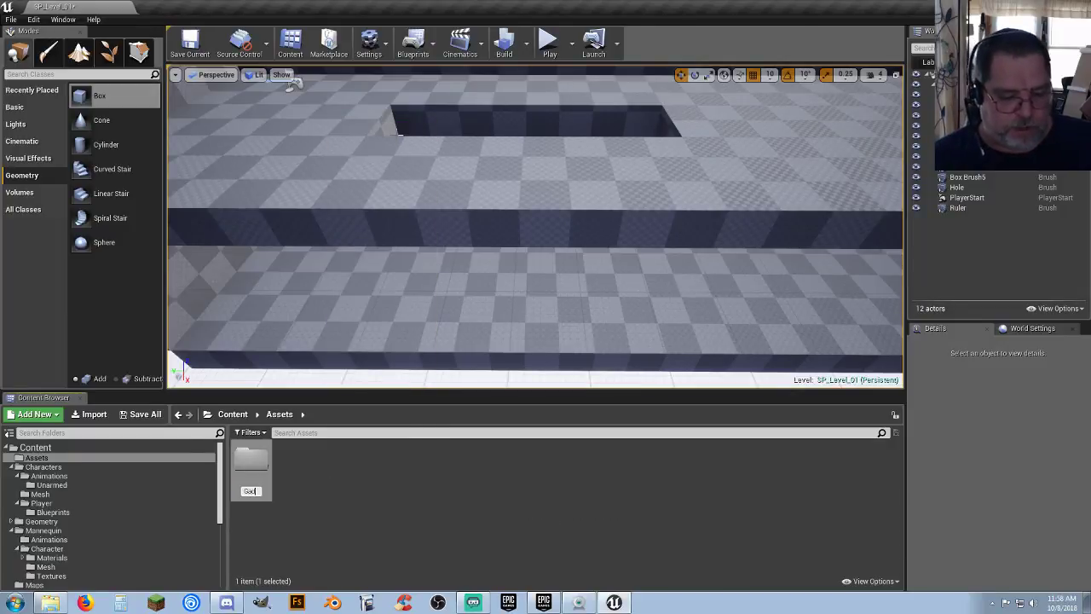
text(dgets)
key(Return)
key(Return)
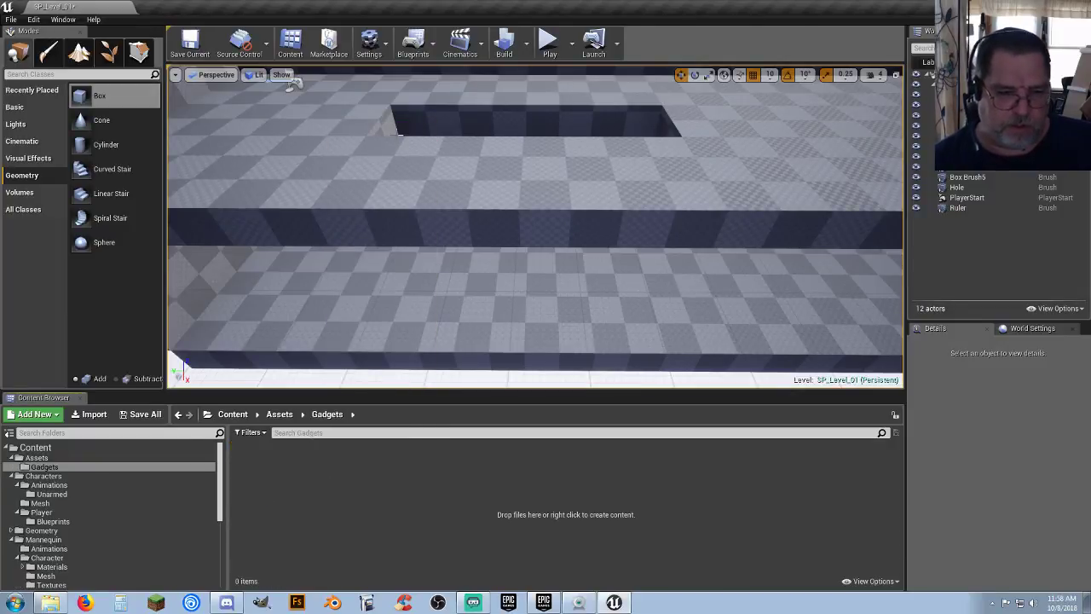
Step: Create an Actor Blueprint class named SpringBoard in the Gadgets folder and open it for editing
right_click(298, 462)
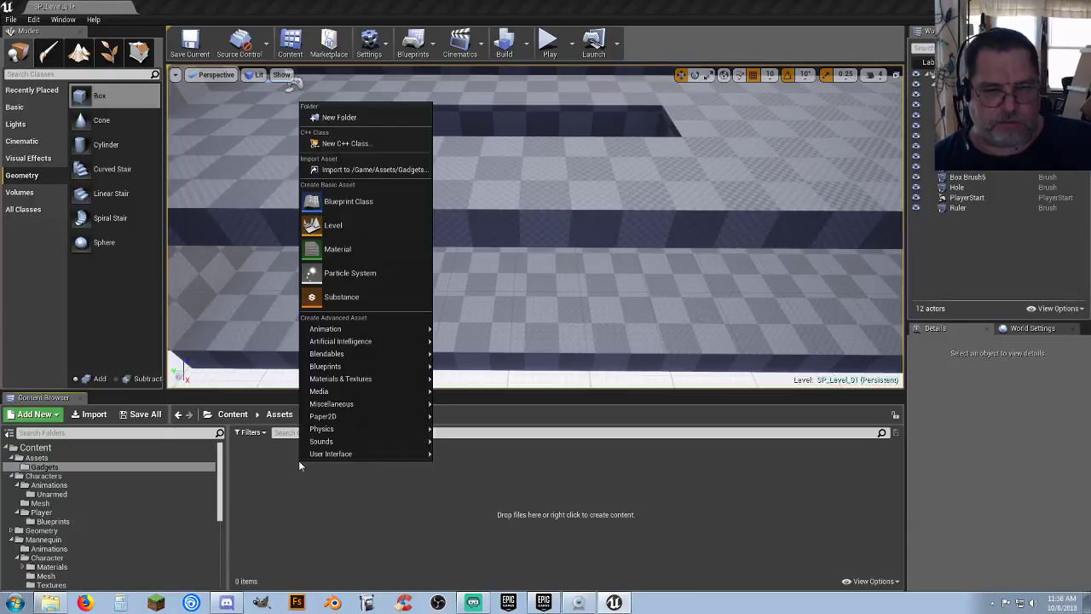
click(356, 204)
click(442, 194)
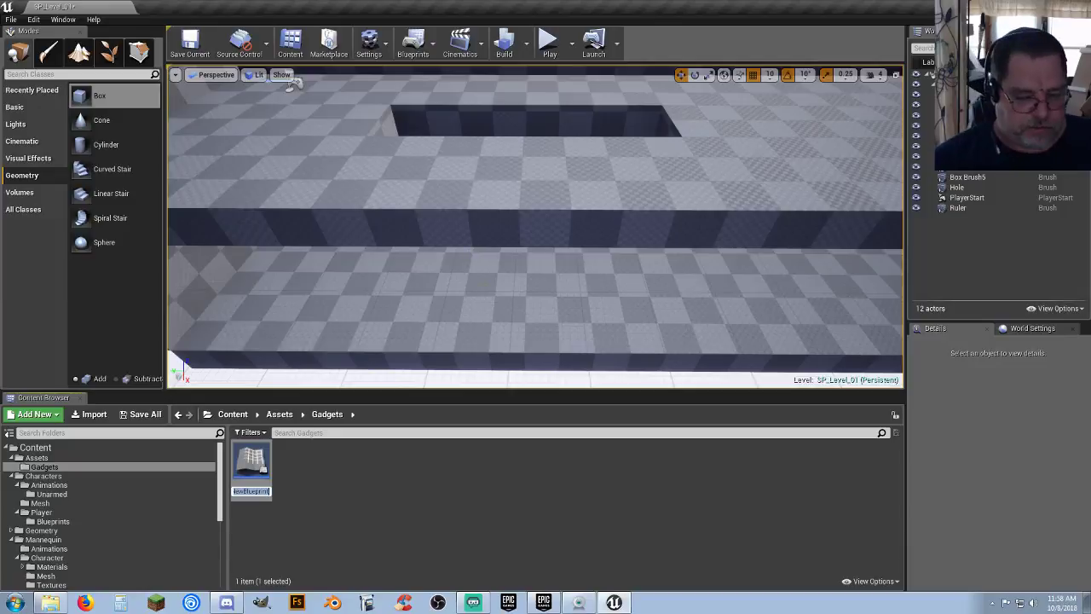
text(SpringBoard)
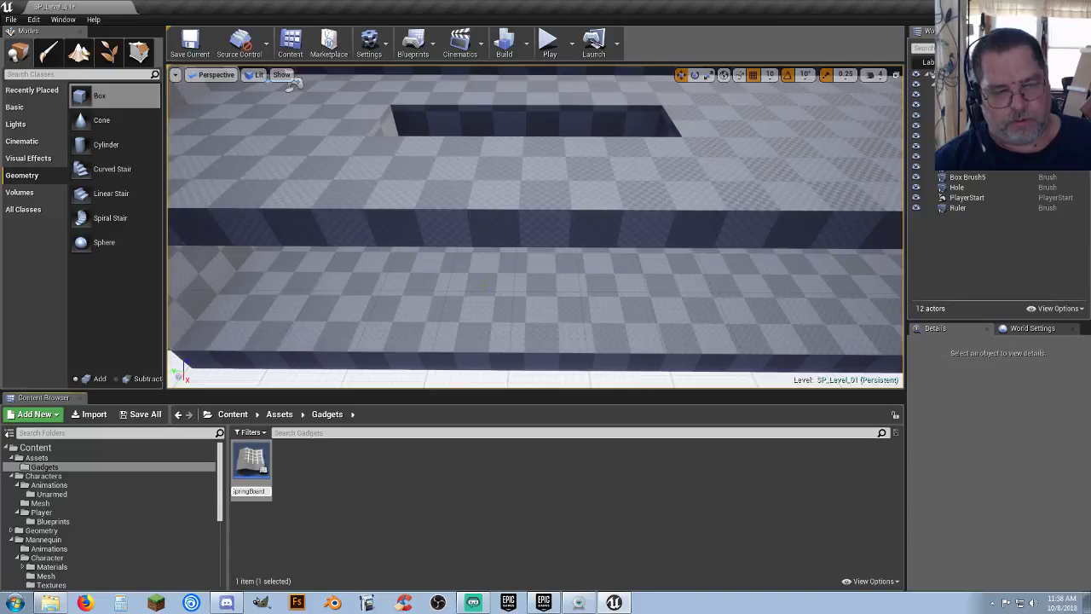
key(Return)
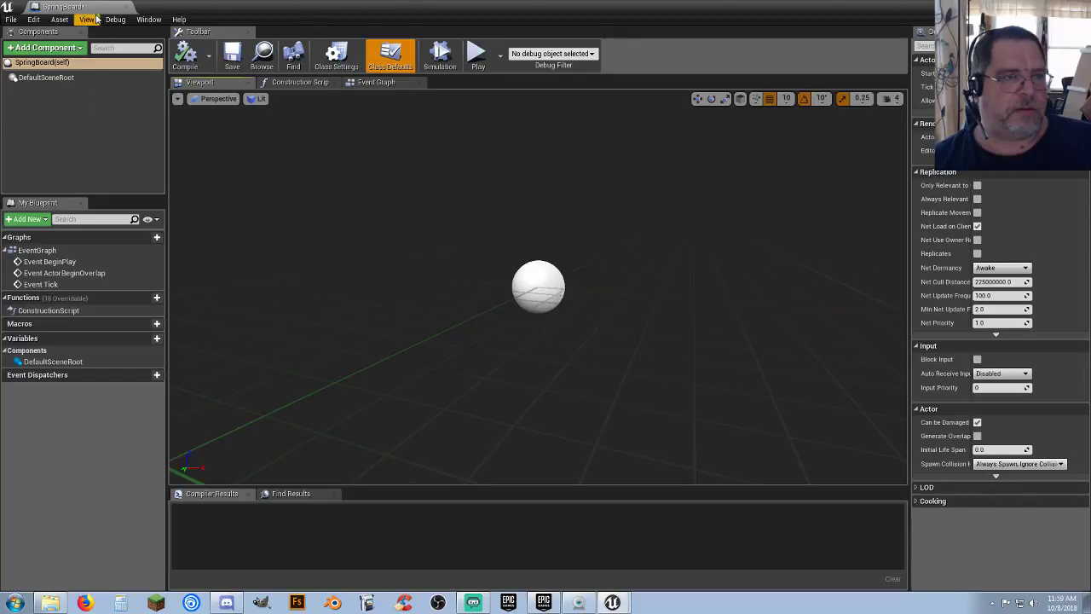
Step: Dock the SpringBoard editor beside the level tab, show the SideScrollerBP Blueprints folder in the level's content, and return to SpringBoard
drag(96, 7, 206, 10)
click(53, 7)
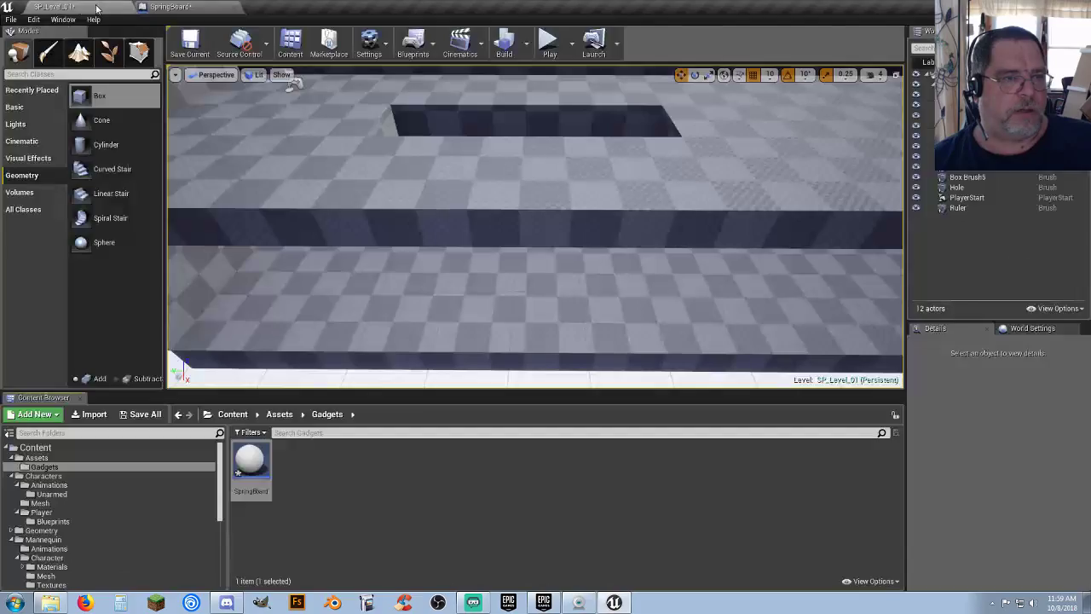
scroll(79, 553, down, 1)
scroll(78, 550, down, 2)
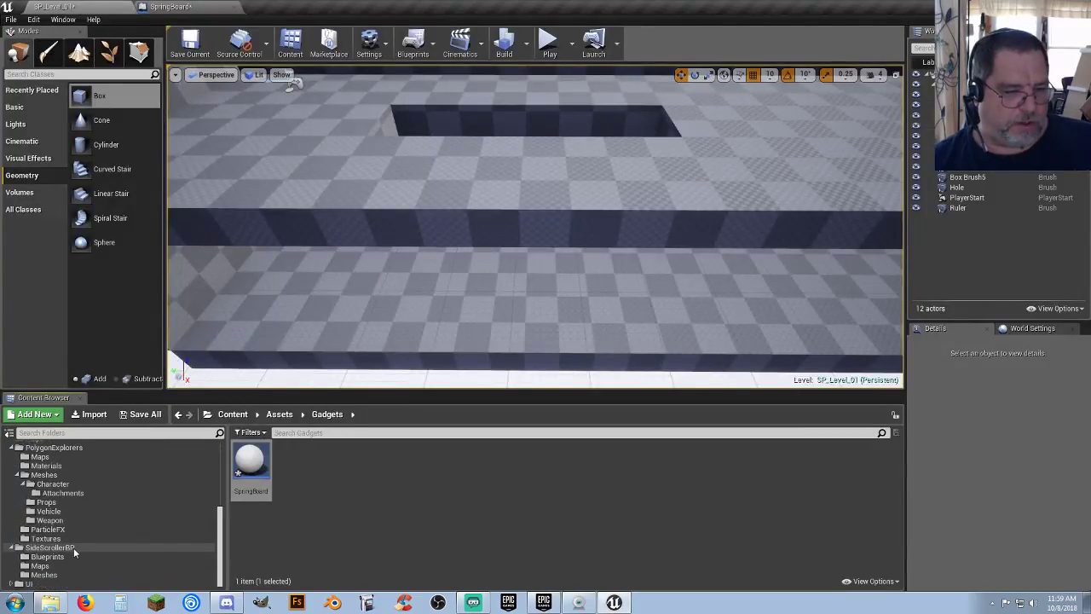
click(47, 557)
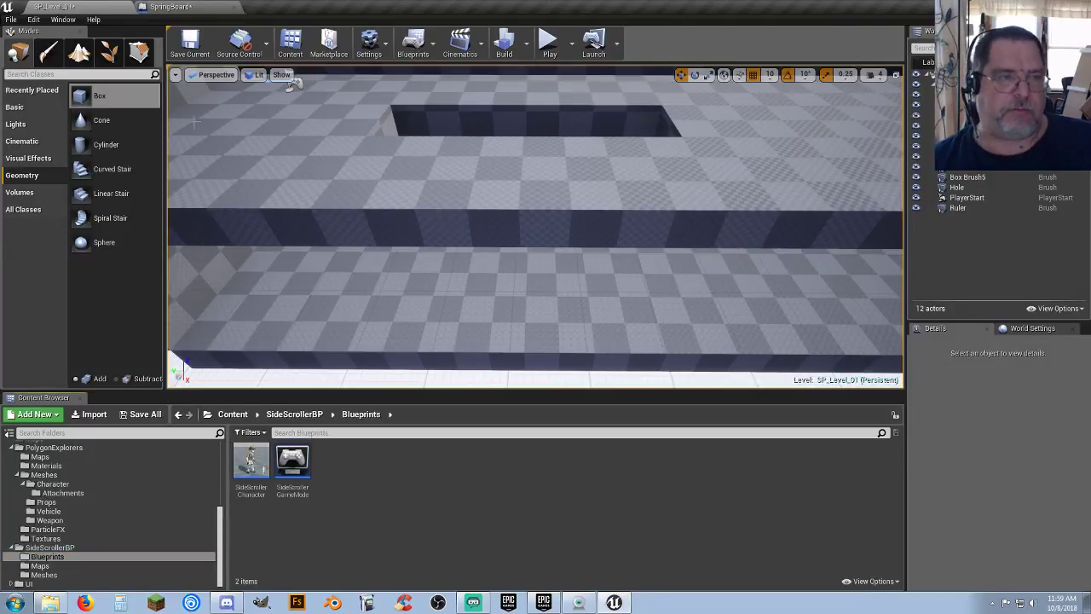
click(192, 6)
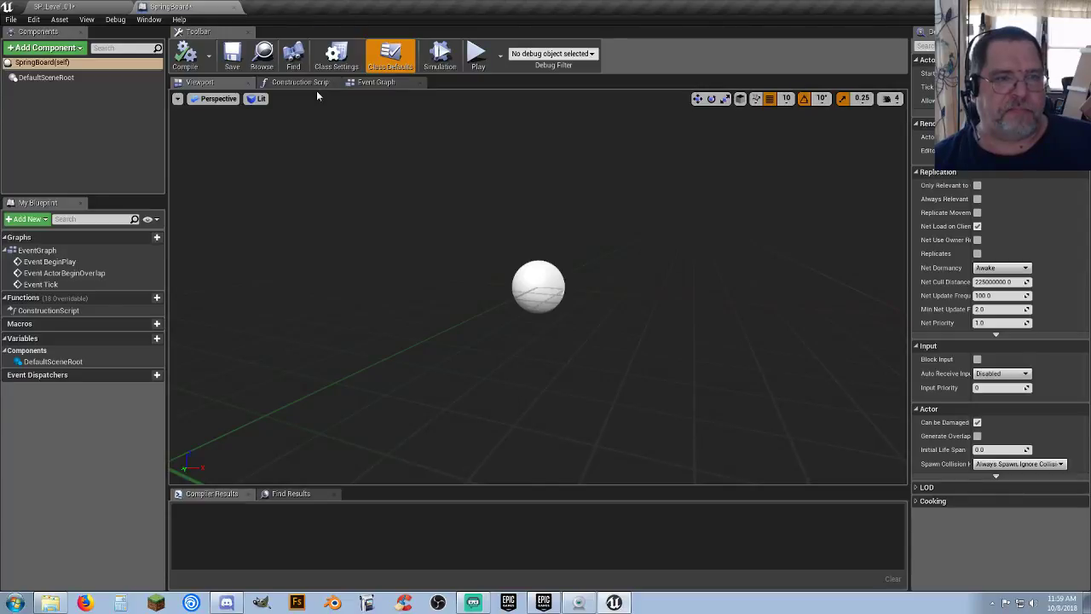
Step: Add a Cube component scaled to X 2.0, Y 2.0 and Z 0.1, then compile and save the SpringBoard Blueprint
click(46, 48)
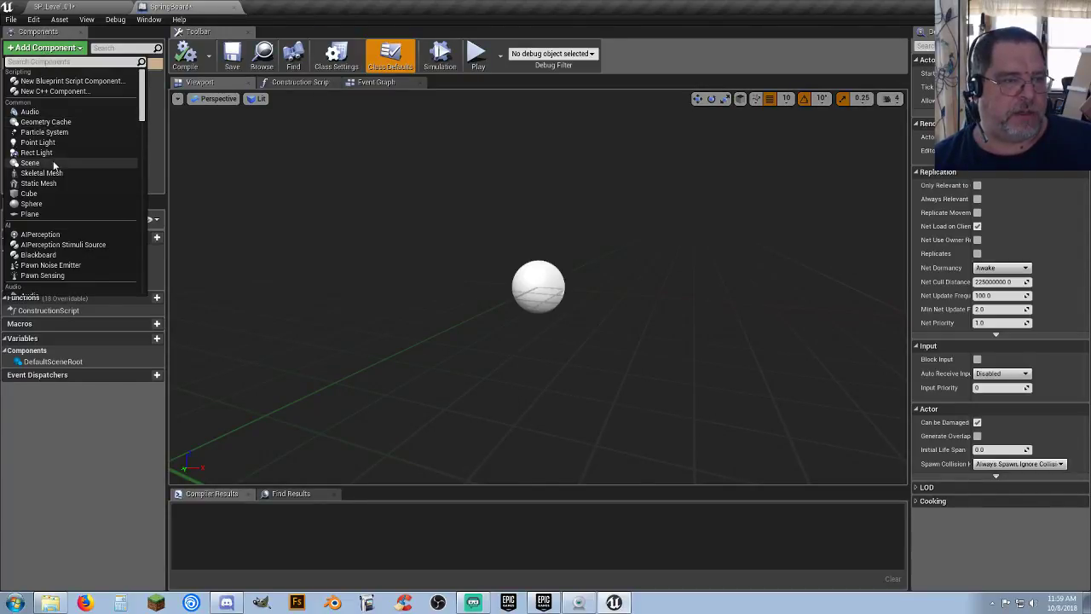
click(29, 194)
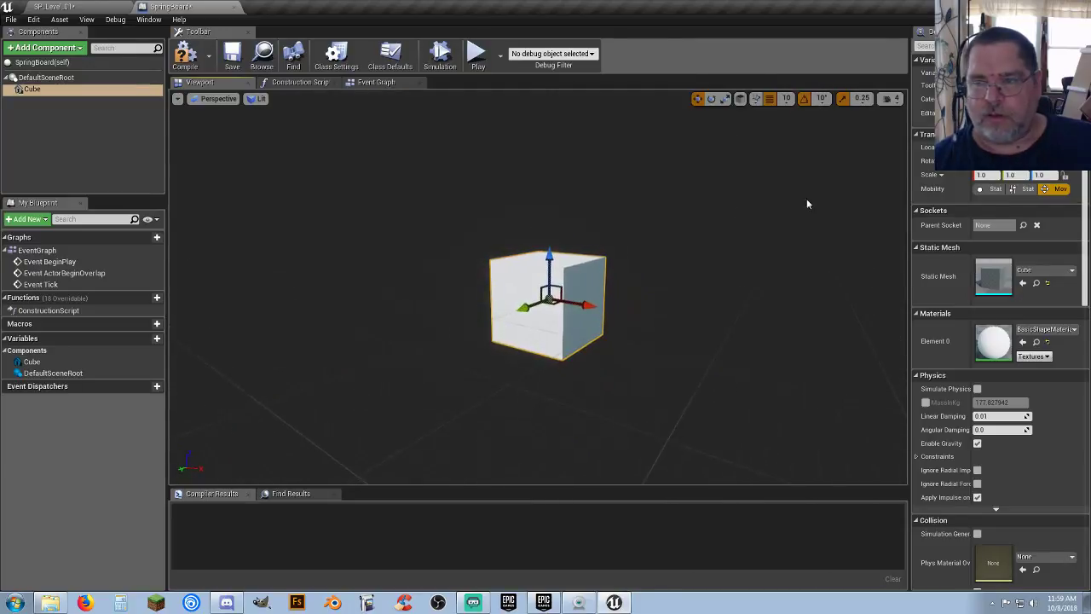
click(999, 176)
text(2)
key(Tab)
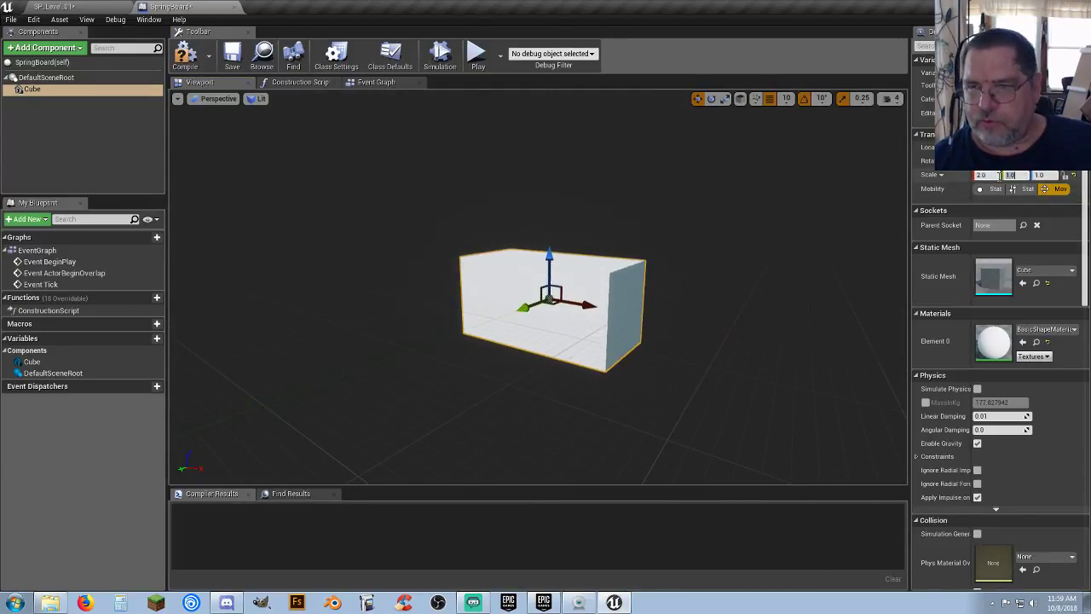
text(2)
key(Tab)
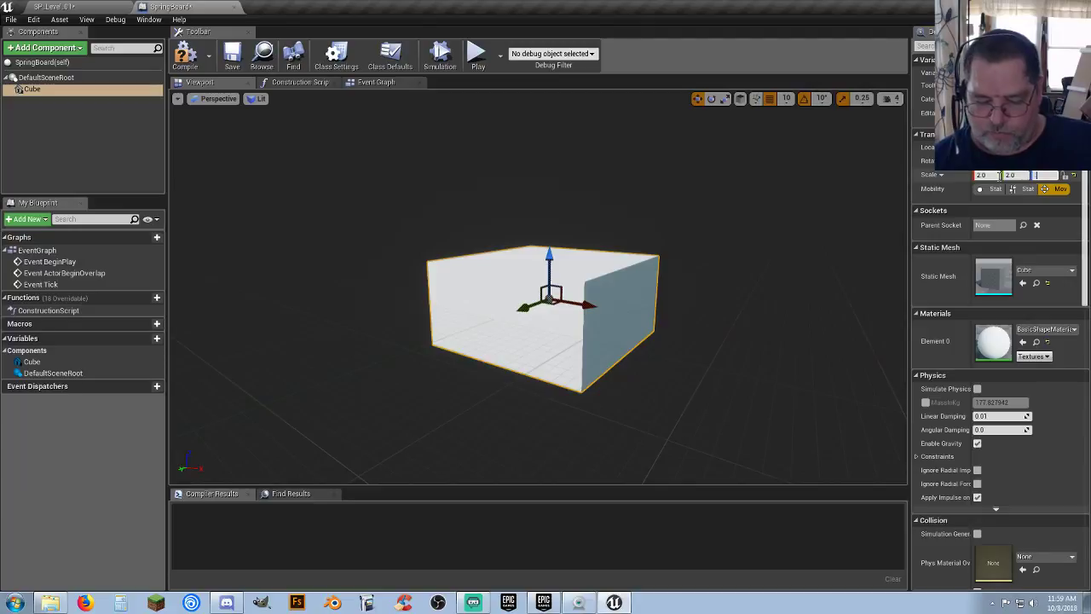
text(0.1)
key(Return)
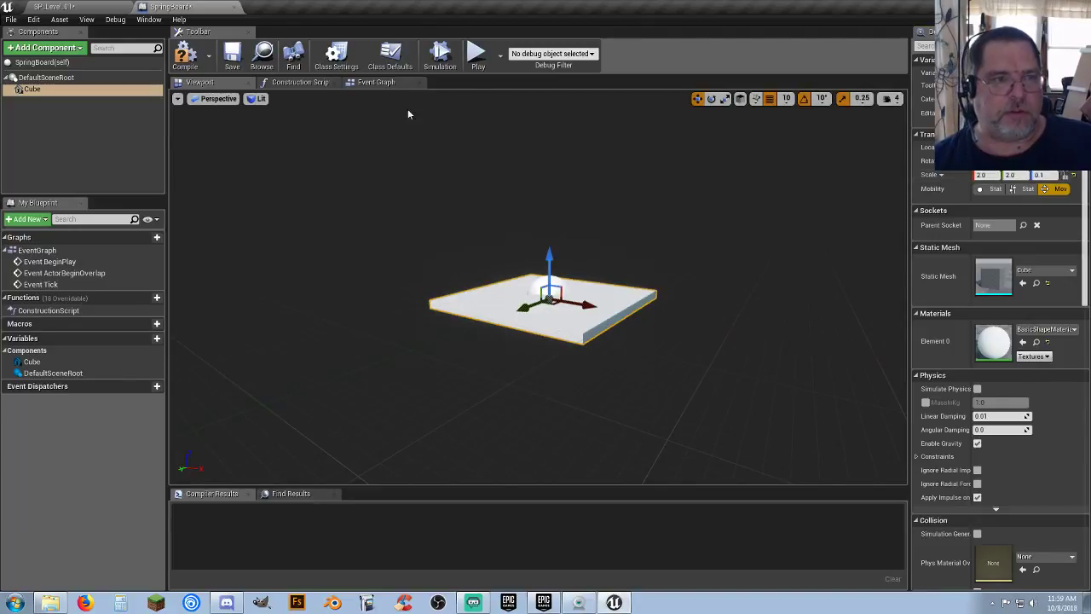
click(185, 56)
click(232, 56)
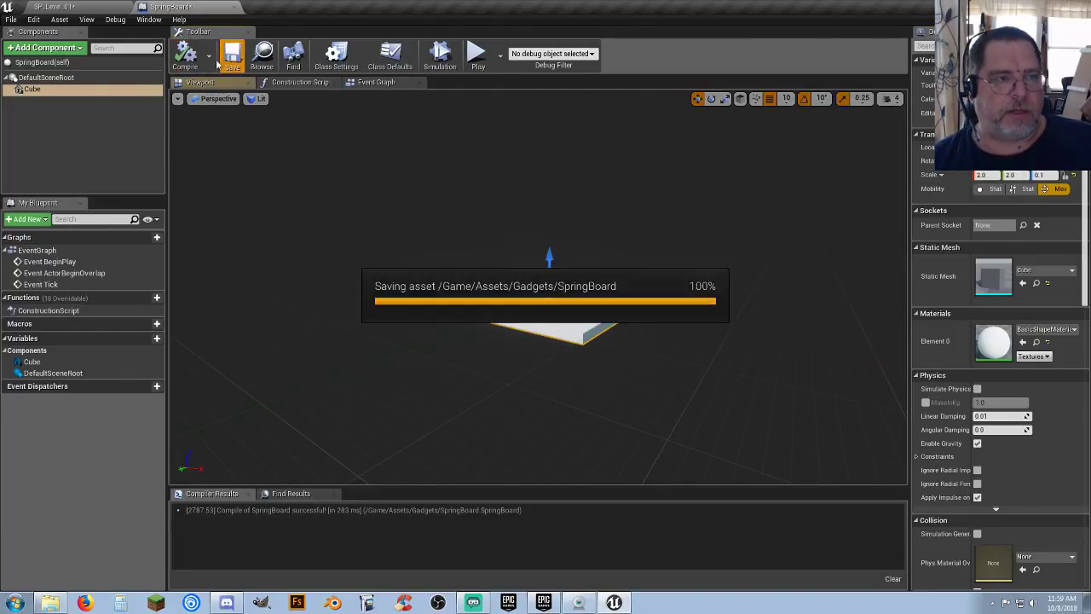
Step: Add a Box Collision component to the SpringBoard Blueprint, keeping its default name
click(51, 48)
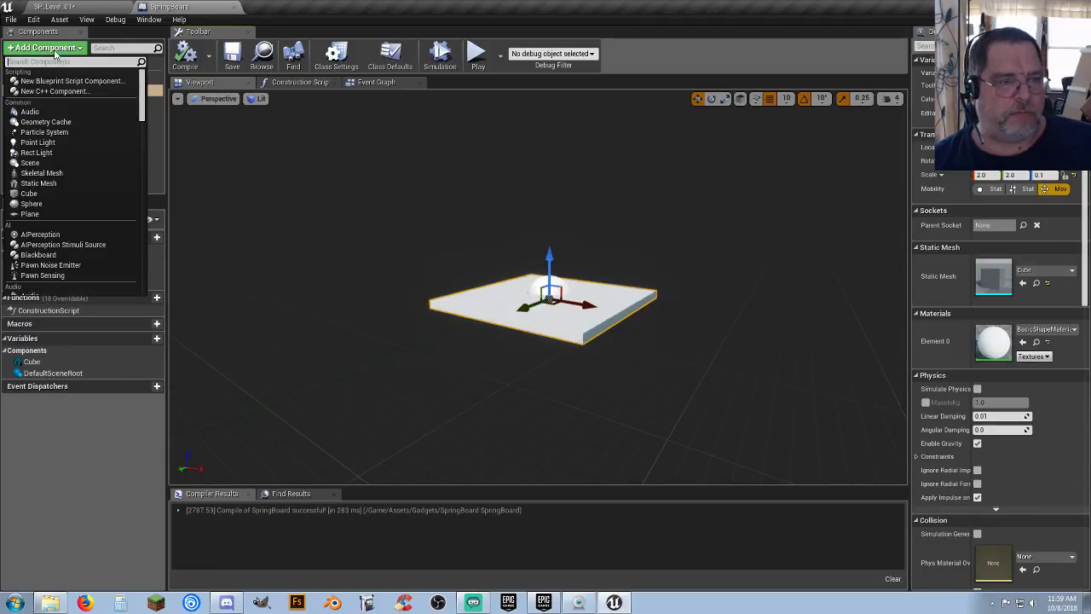
click(69, 431)
click(63, 153)
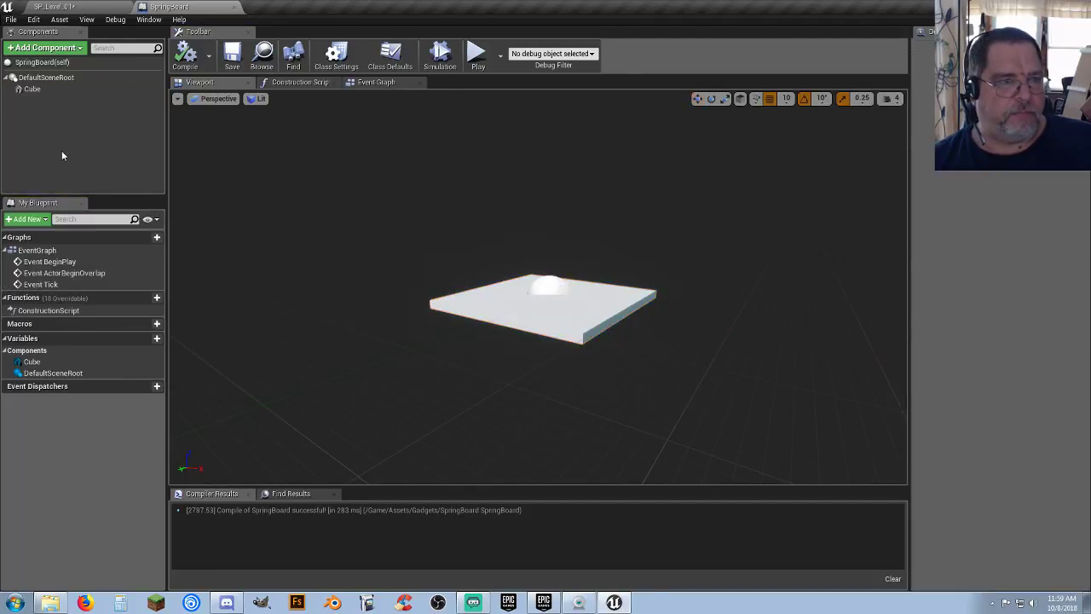
click(51, 48)
text(bo)
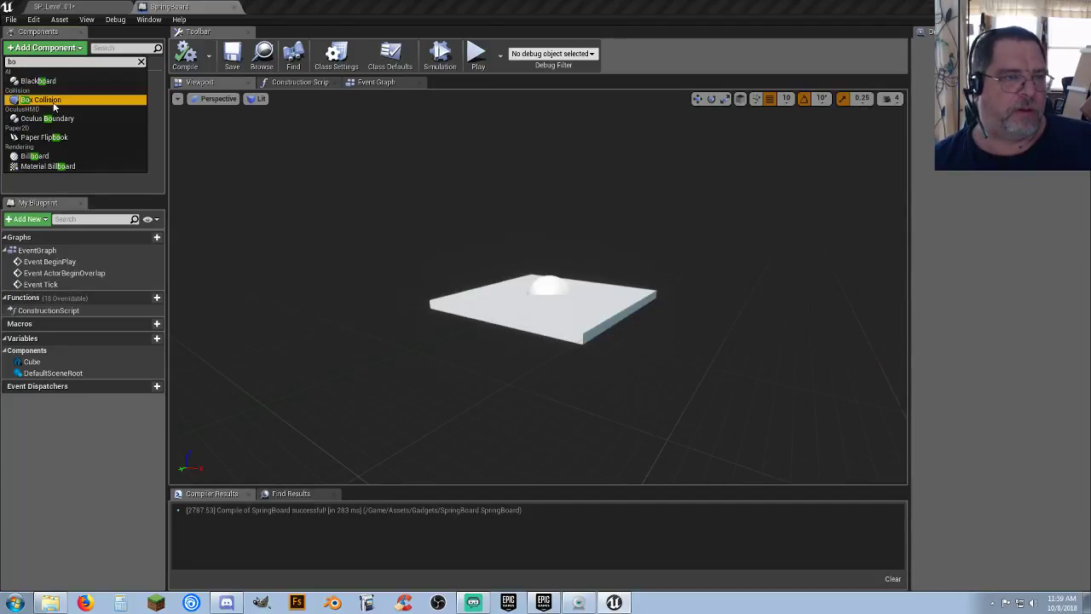
click(43, 100)
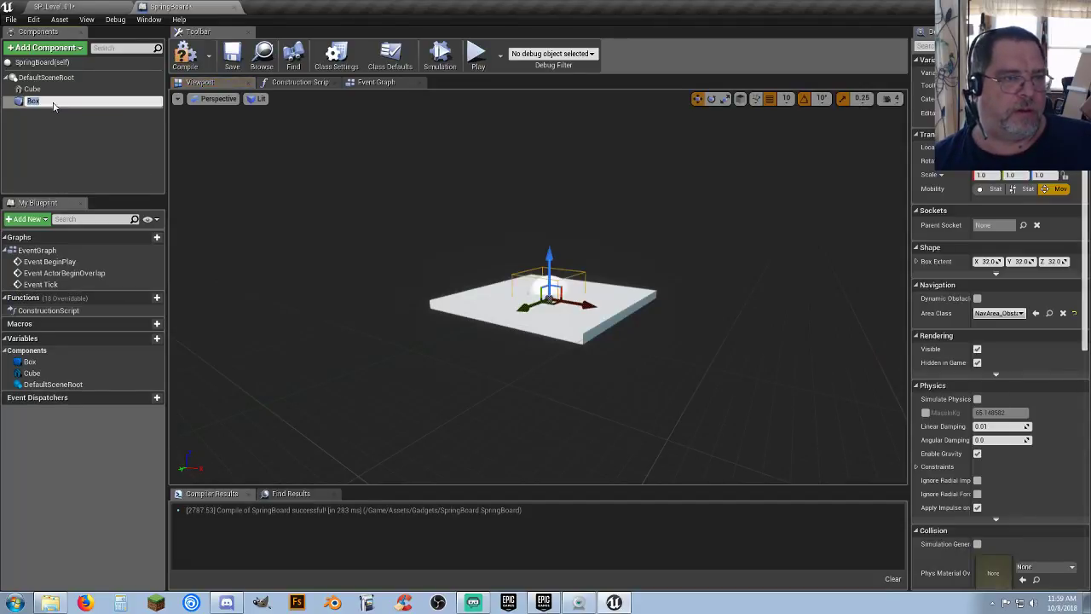
click(56, 128)
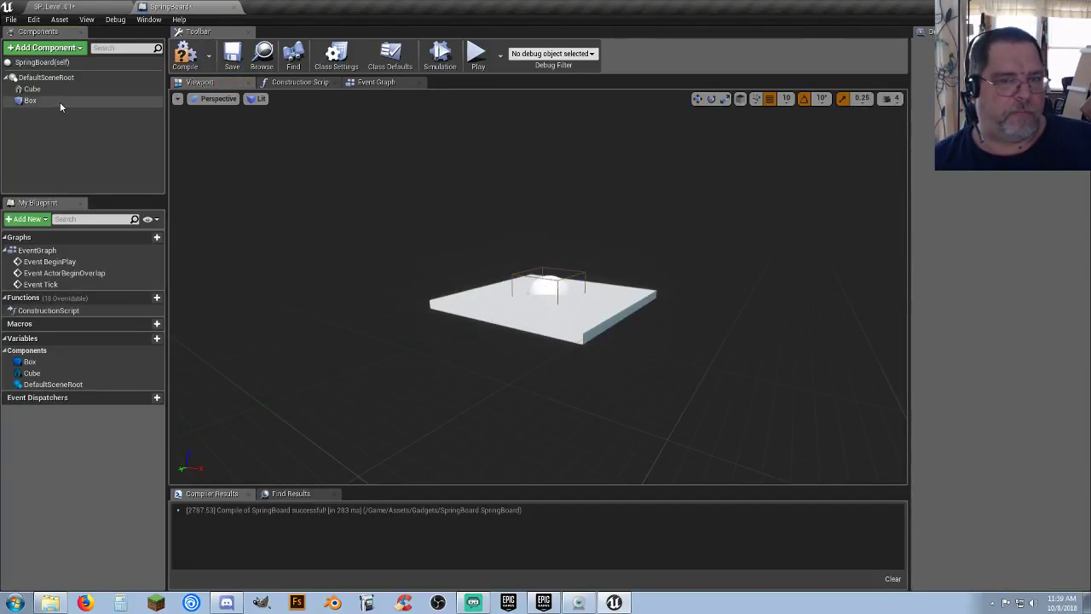
Step: Scale the Box collision to 3.0 in X and Y and raise it so it sits on top of the flattened cube
click(60, 100)
click(987, 175)
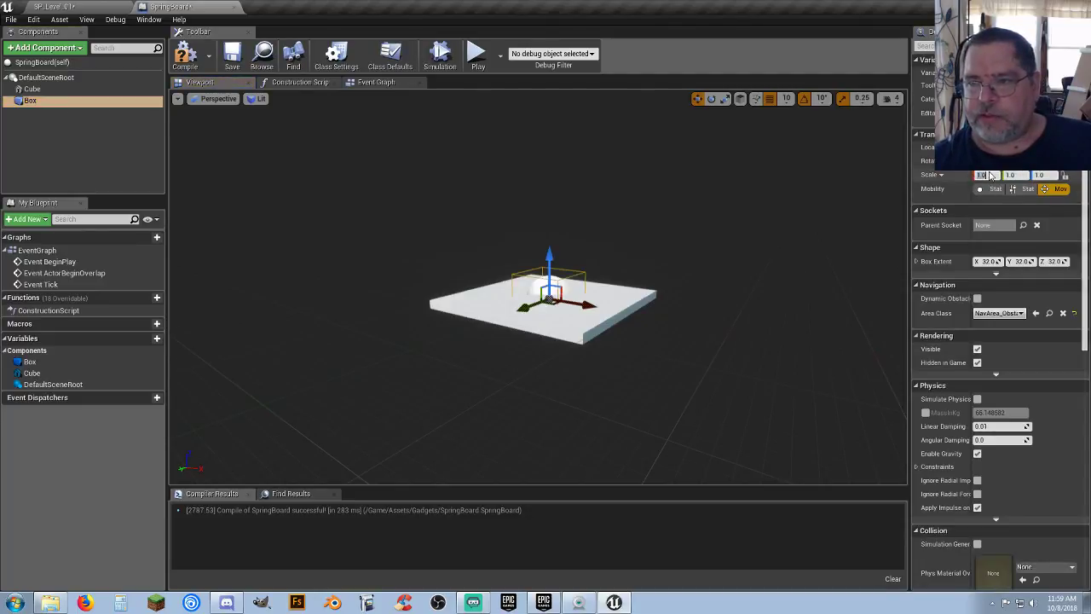
text(3)
key(Tab)
key(Tab)
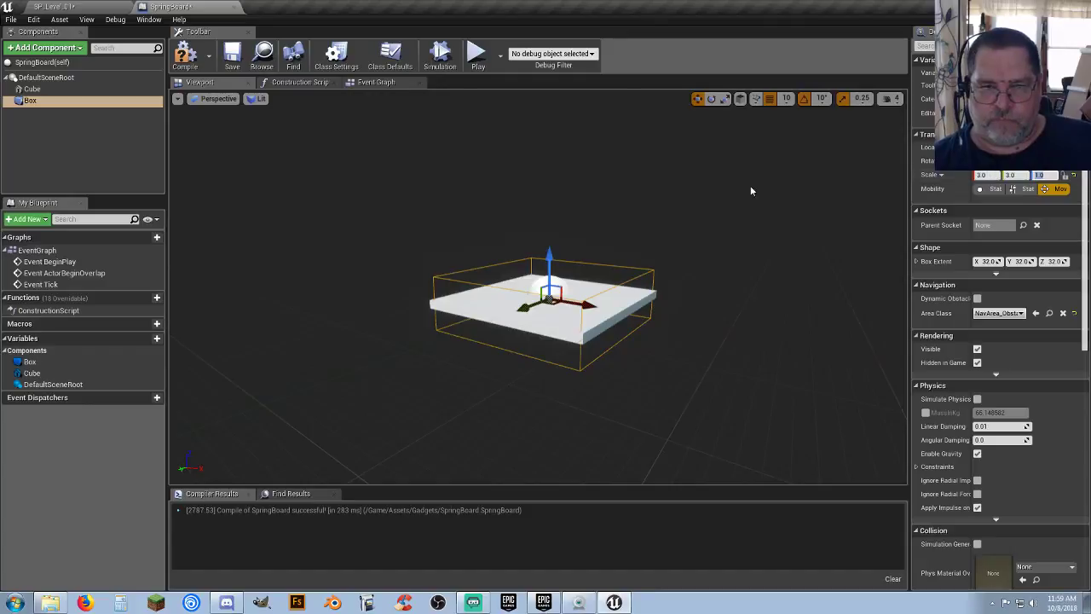
drag(552, 256, 552, 236)
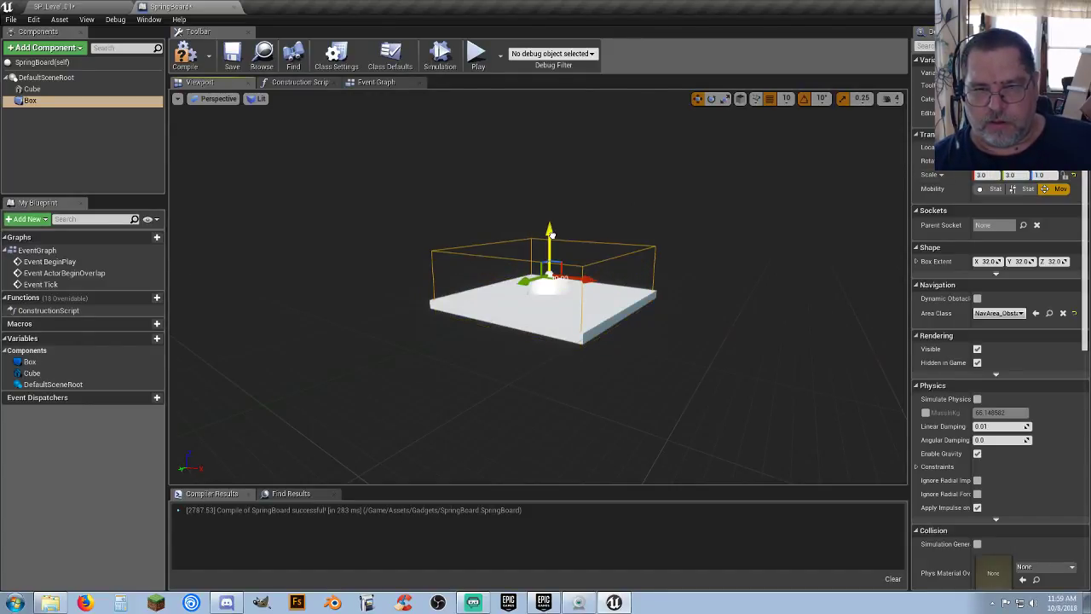
Step: Compile SpringBoard and delete the default BeginPlay, ActorBeginOverlap and Tick event nodes from its Event Graph
click(375, 83)
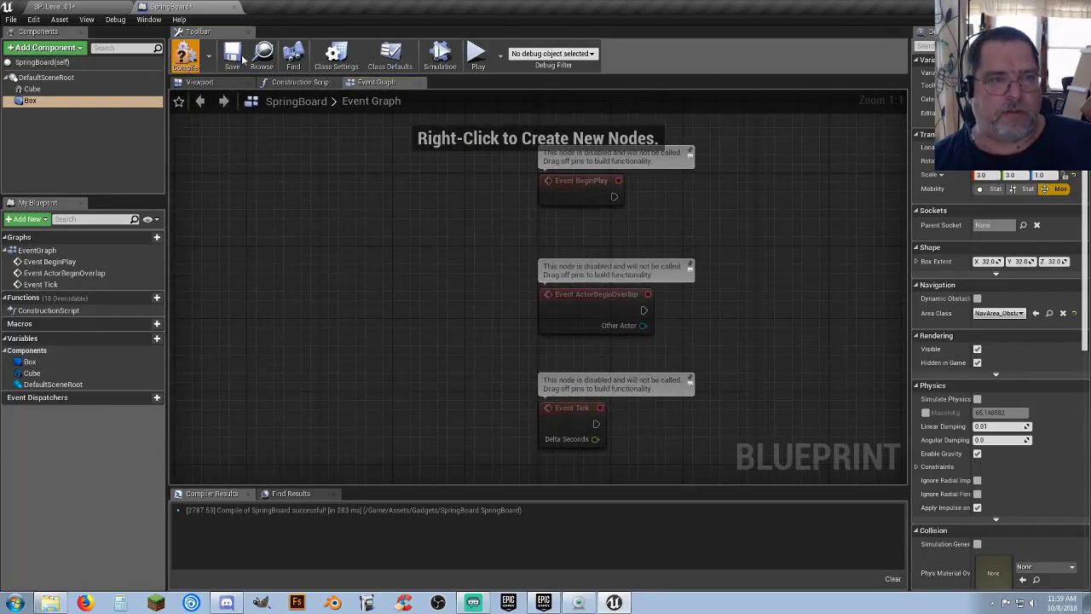
click(186, 59)
drag(425, 152, 735, 442)
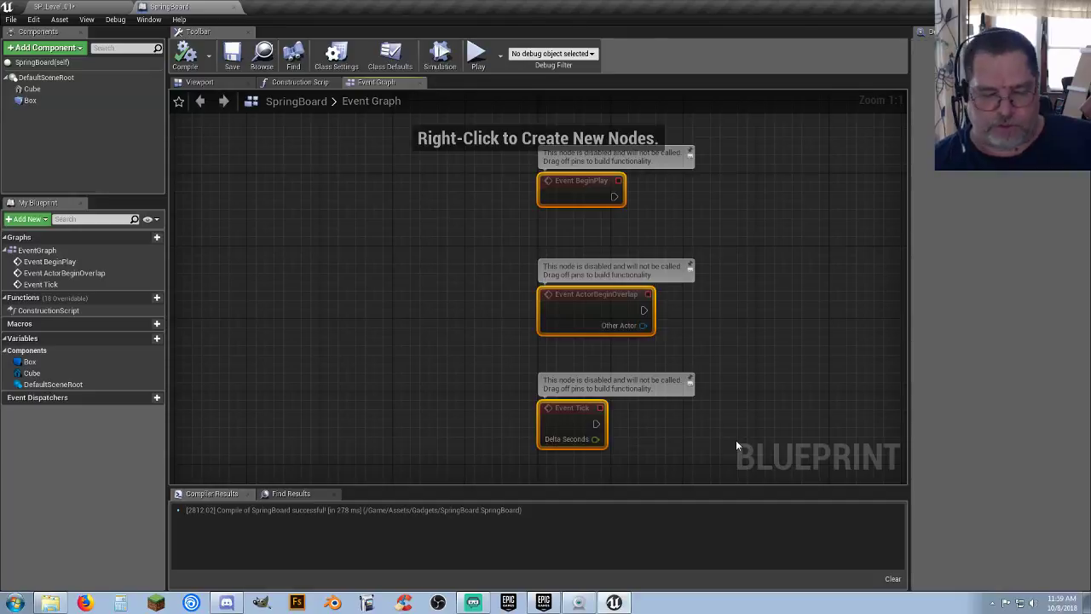
key(Delete)
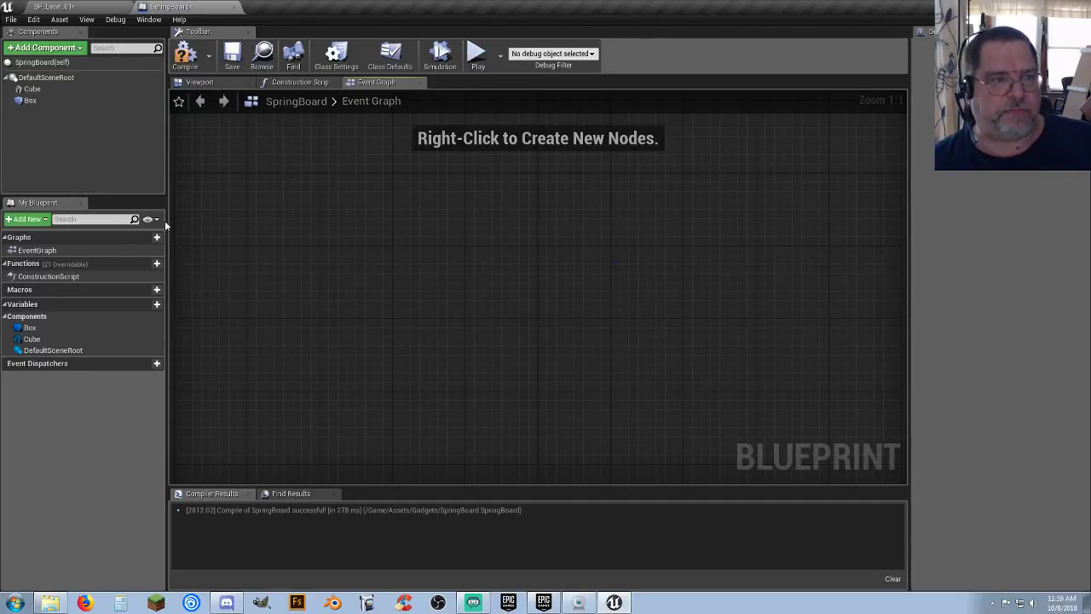
Step: Add an OnComponentBeginOverlap event for the Box collision to the Event Graph
right_click(35, 100)
mouse_move(100, 124)
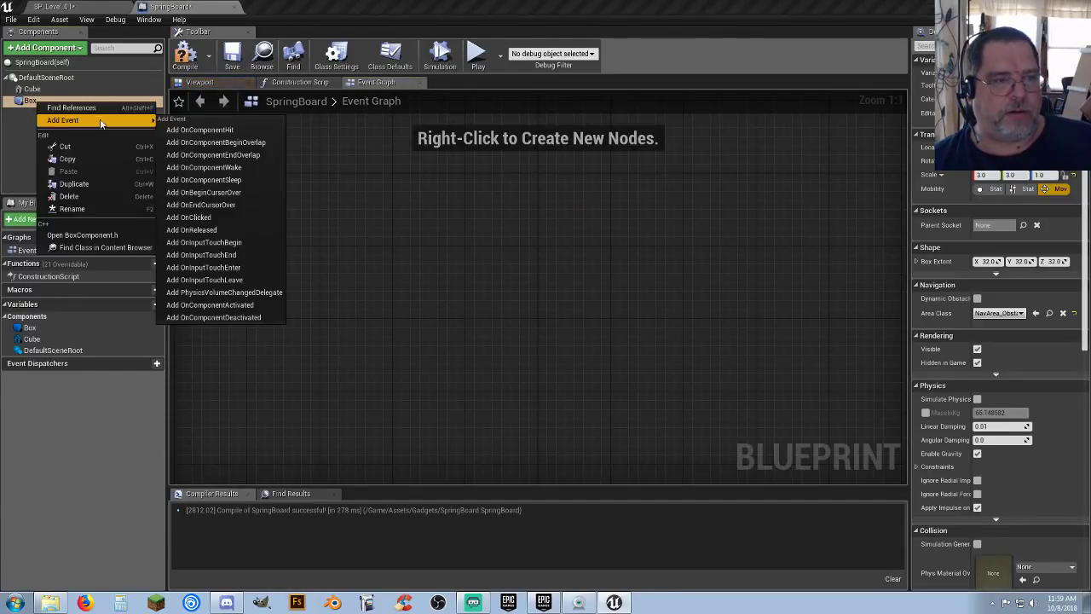
click(219, 142)
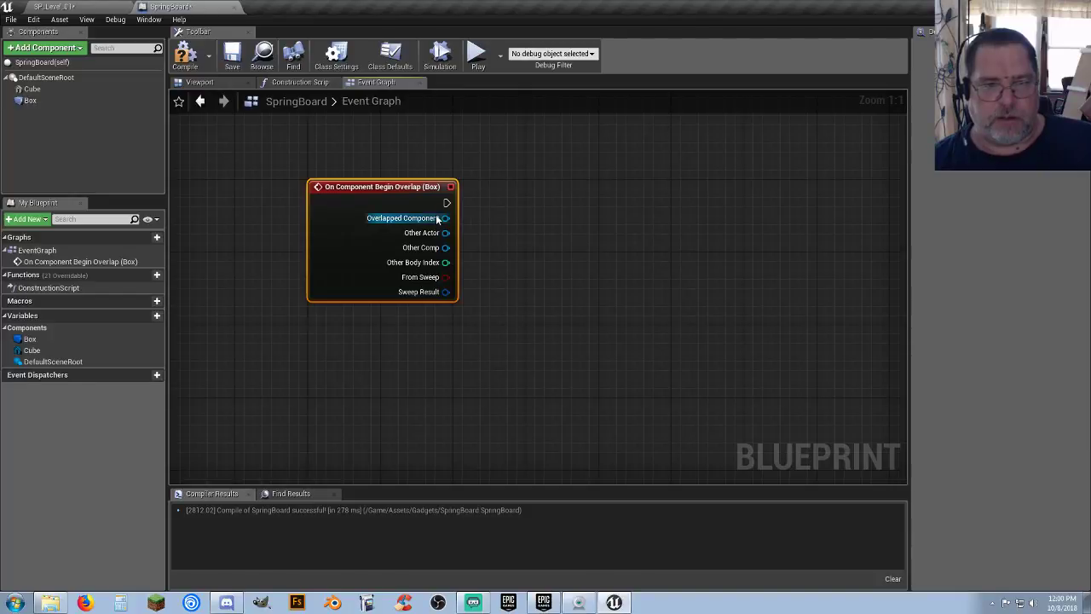
Step: Add a Cast To SideScrollerCharacter node from the overlap event's Other Actor output and align it with the event node
drag(517, 224, 526, 221)
text(castto)
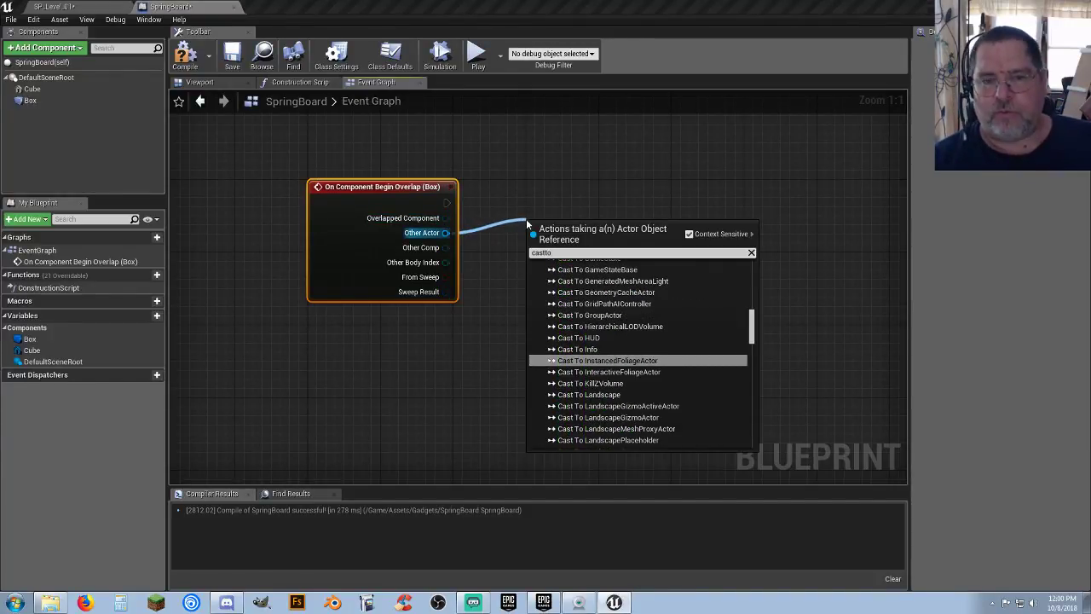
text(side)
click(635, 285)
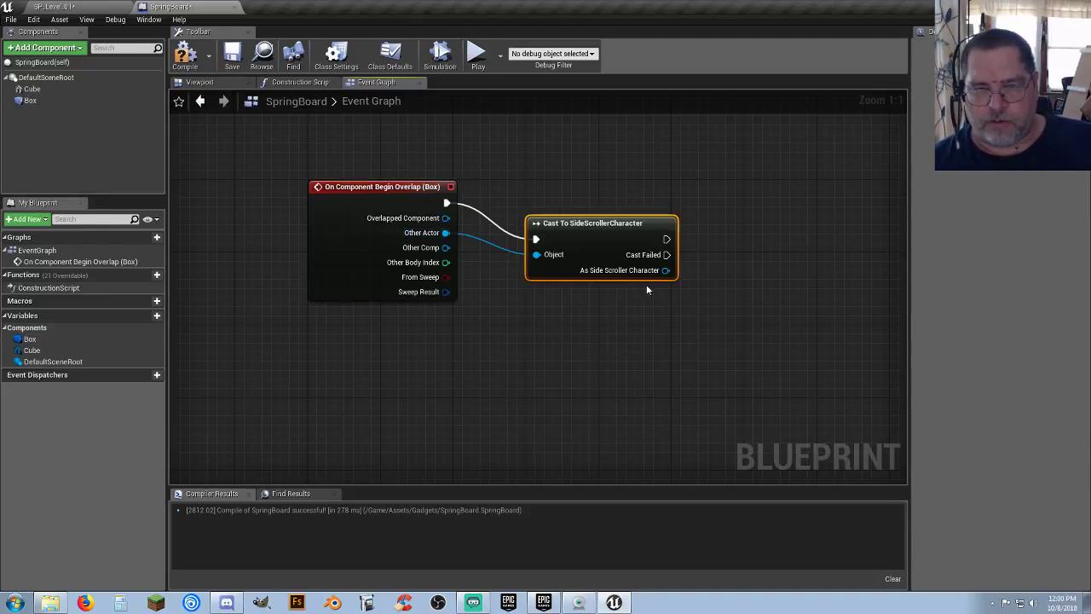
drag(561, 223, 558, 192)
right_drag(583, 279, 471, 269)
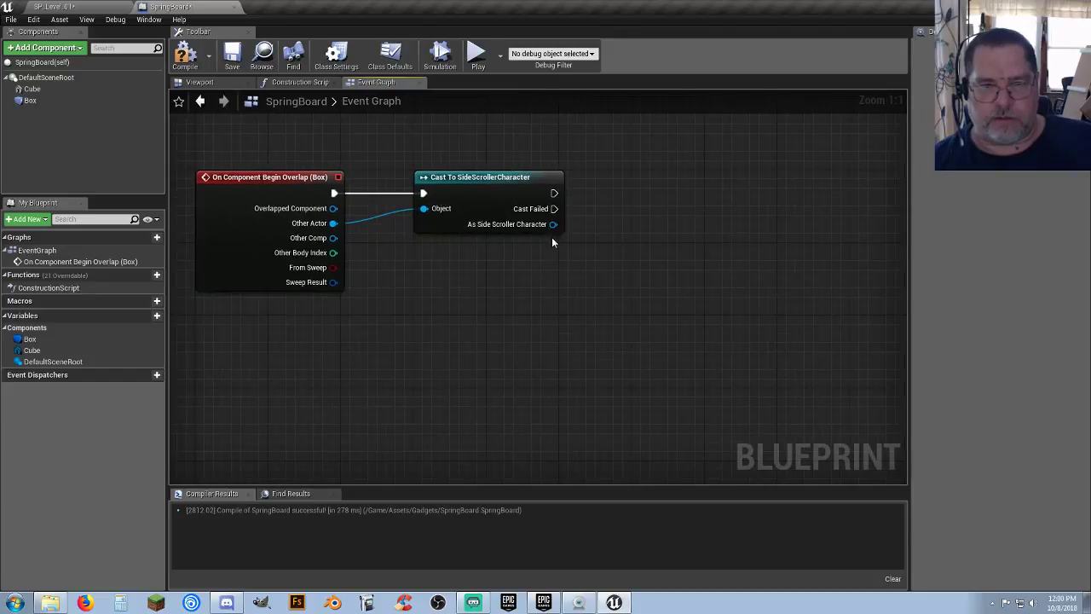
Step: Add a Launch Character node from the As Side Scroller Character output and line it up after the cast node
drag(554, 225, 619, 253)
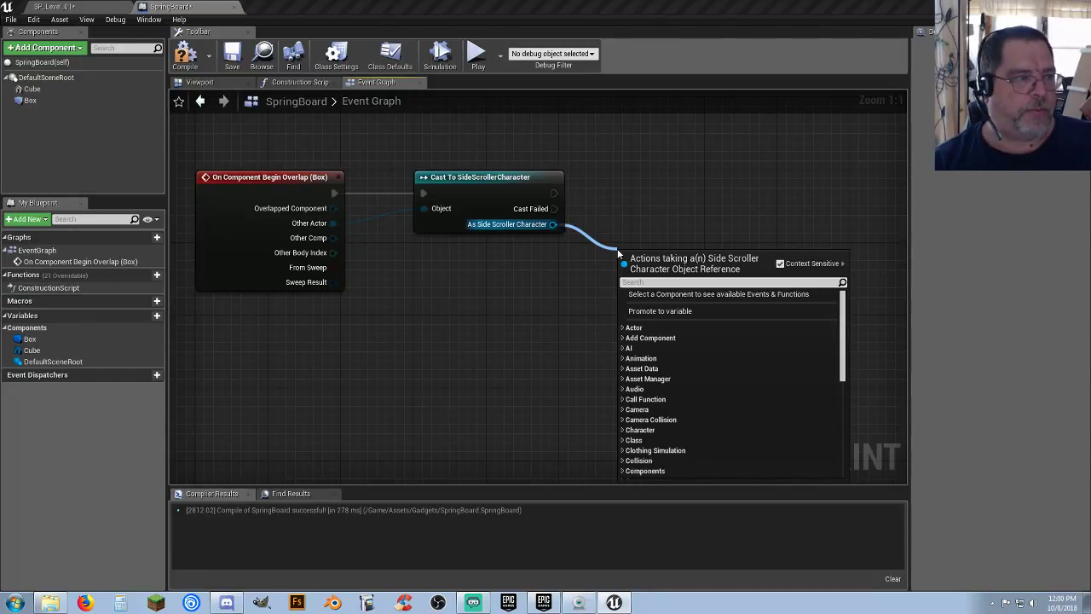
text(laun)
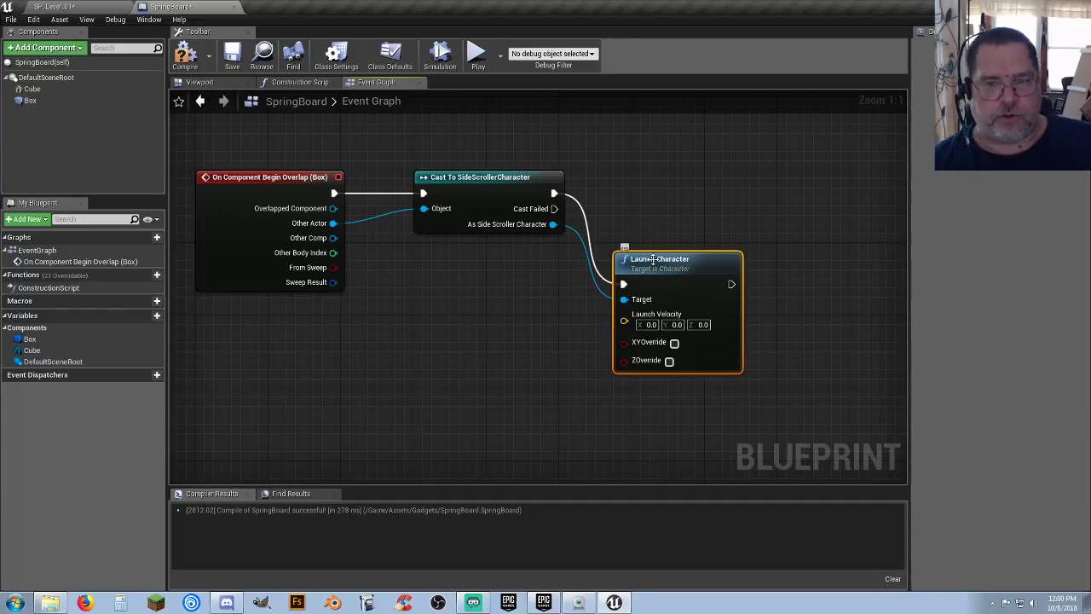
drag(653, 258, 670, 171)
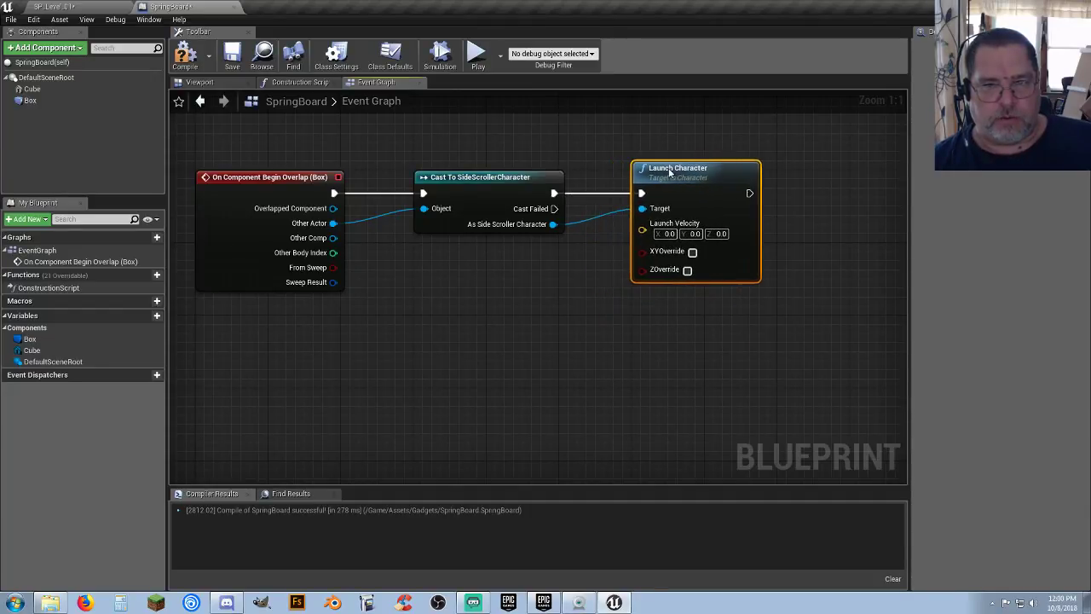
click(597, 274)
right_drag(597, 275, 558, 272)
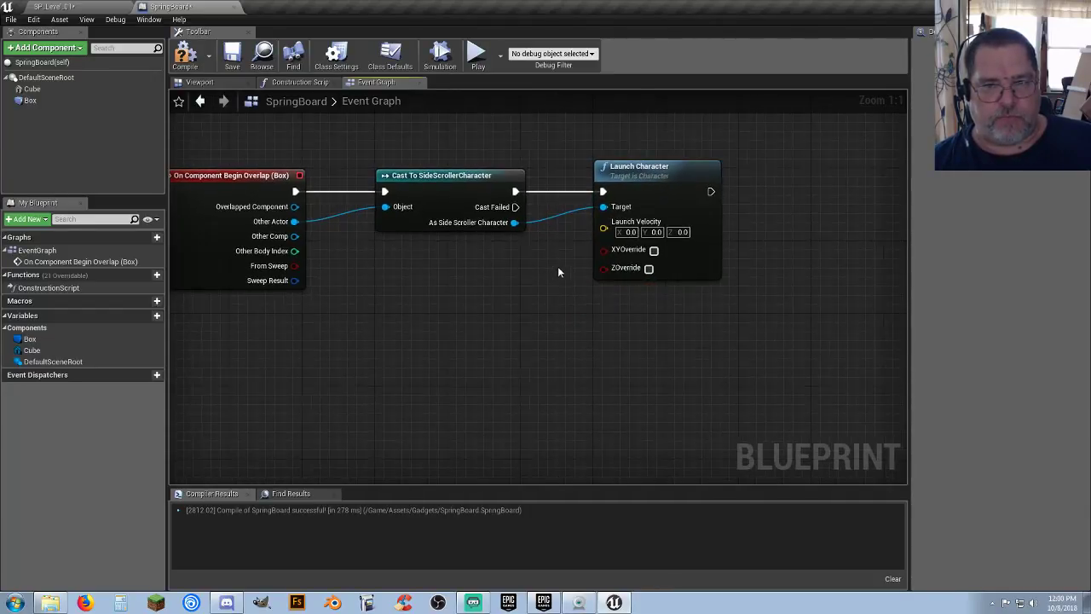
Step: Set the Launch Character node's Z launch velocity to 1000, then compile and save the SpringBoard Blueprint
click(685, 236)
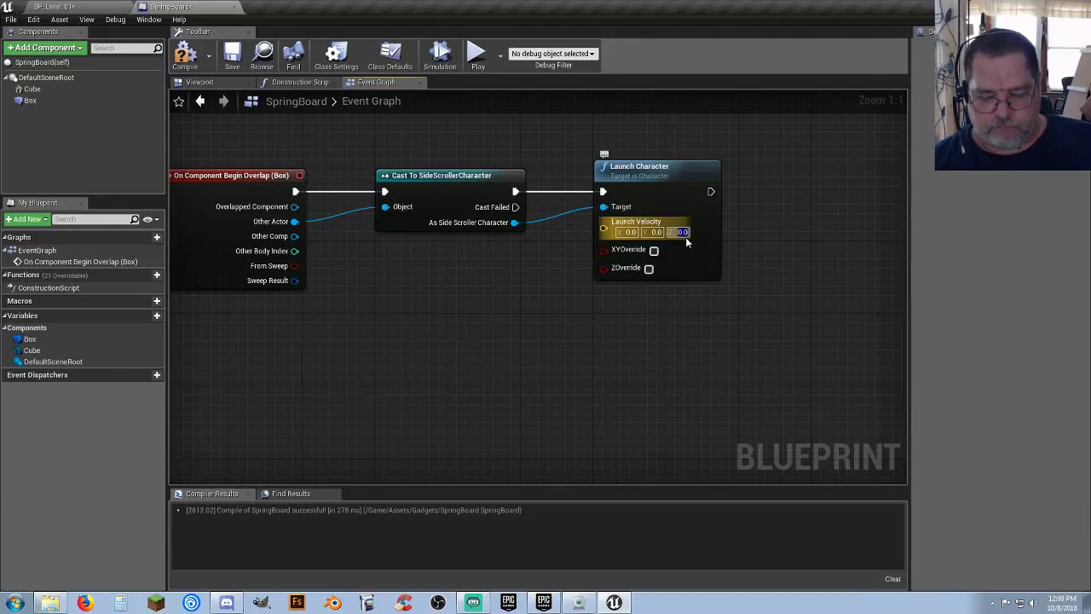
text(1000)
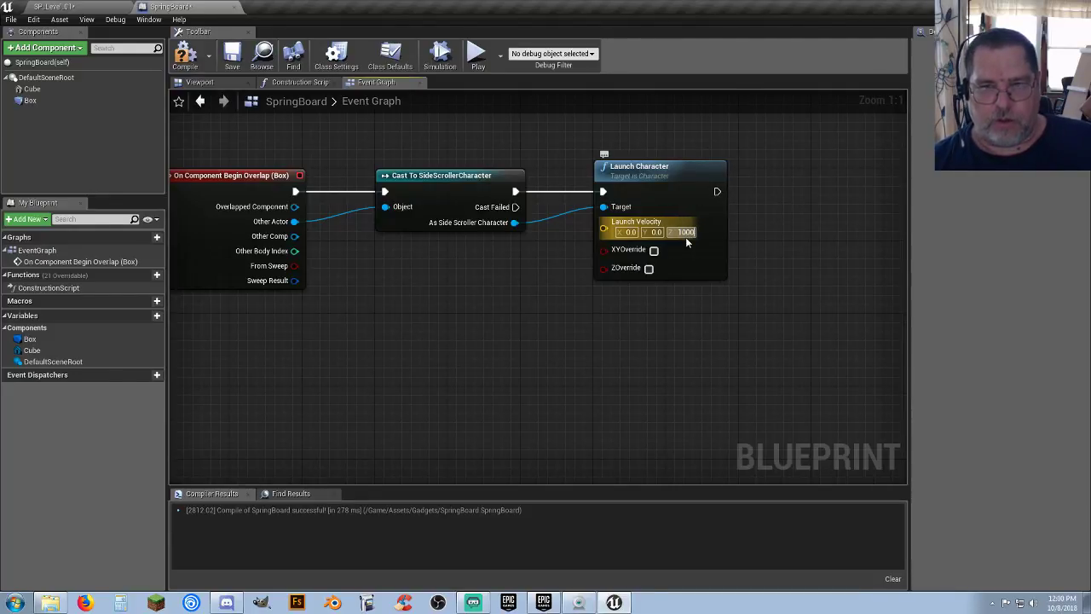
key(Return)
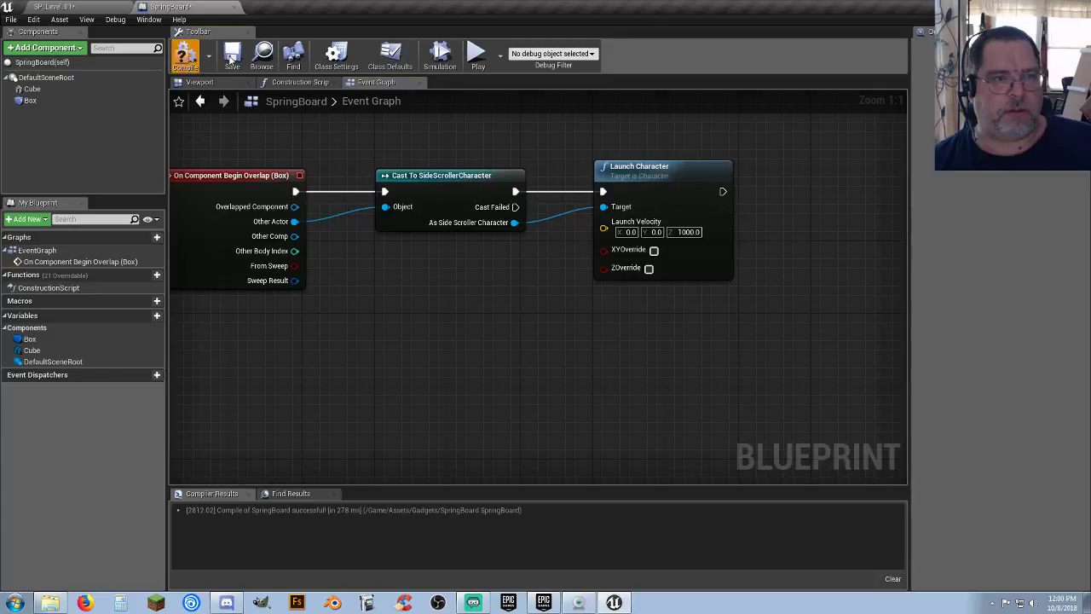
click(230, 58)
Step: Place the SpringBoard Blueprint from the Gadgets folder on the level's lower floor and set its X location to 0
click(104, 8)
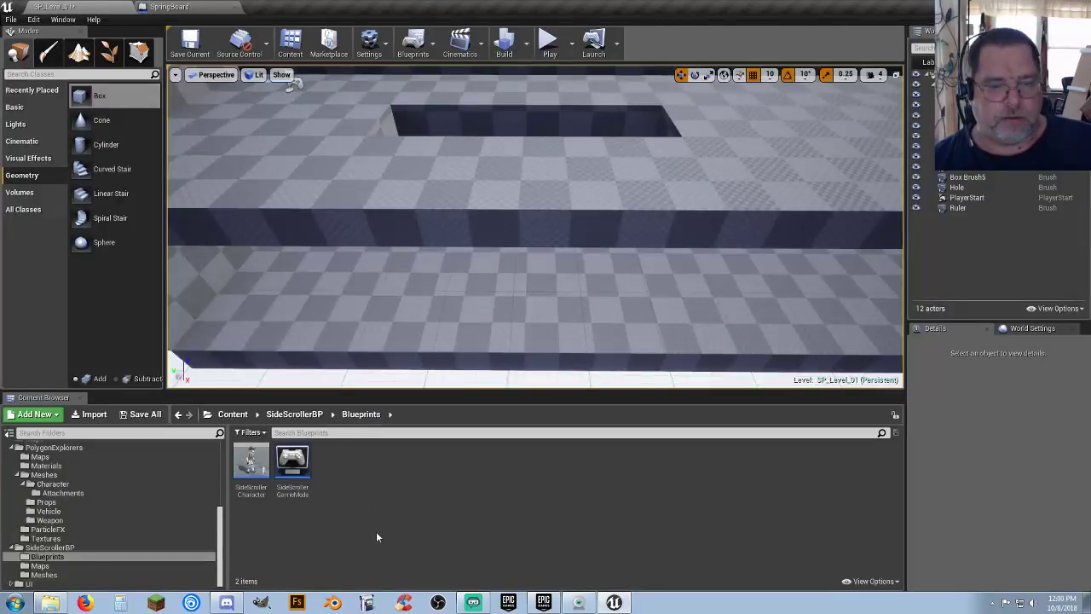
scroll(79, 508, up, 10)
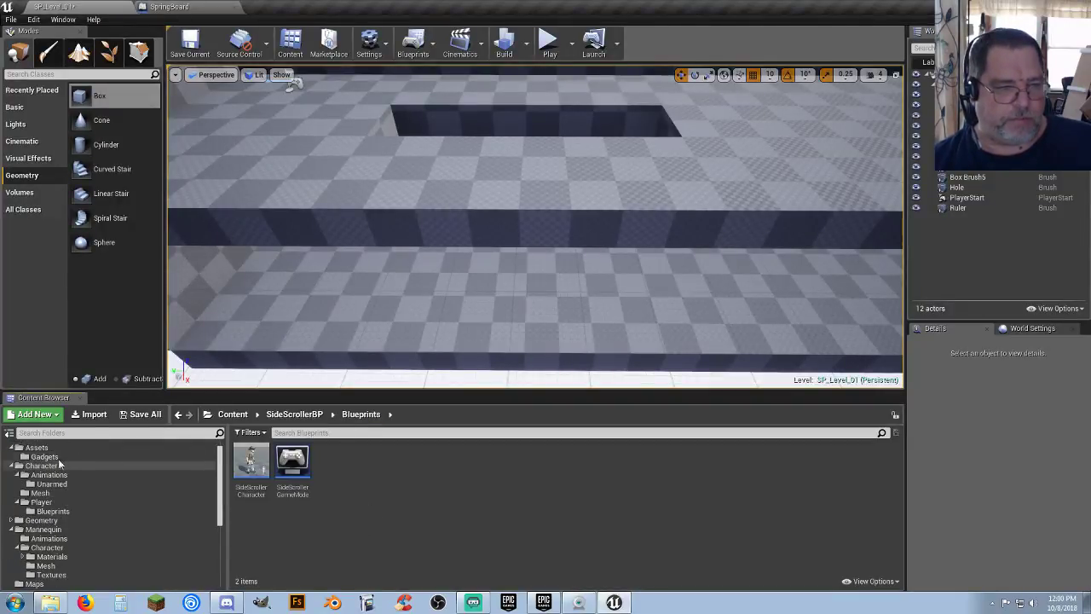
click(58, 457)
right_drag(511, 281, 529, 324)
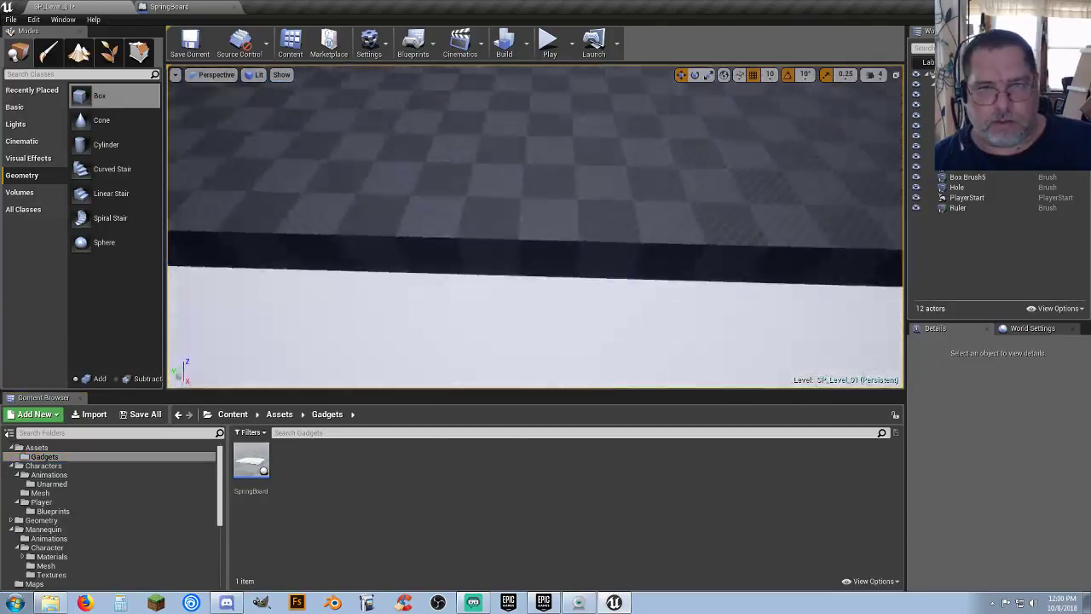
right_drag(528, 255, 528, 221)
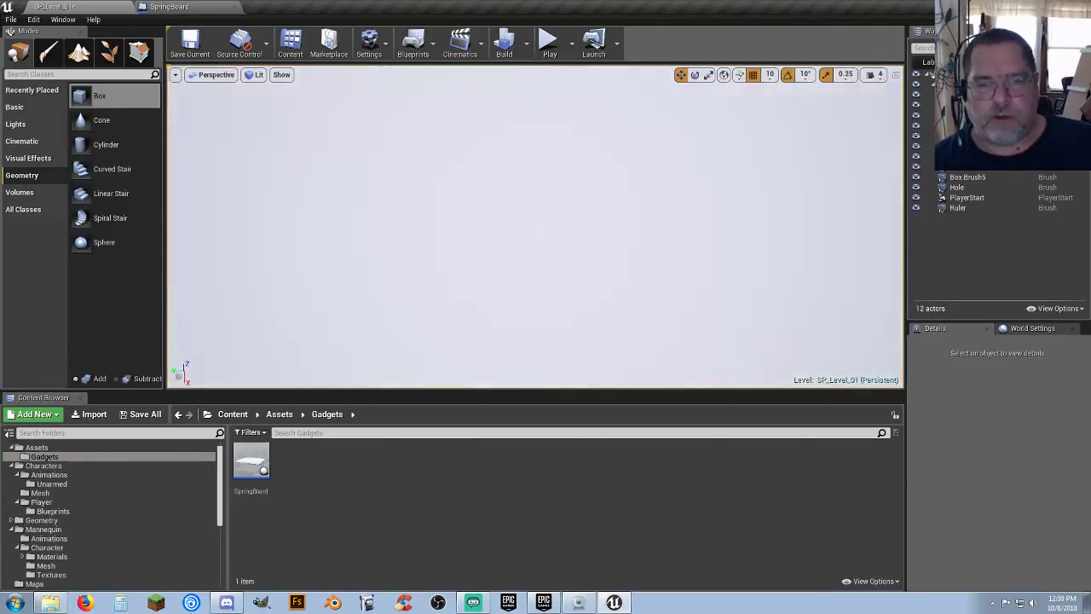
mouse_move(377, 380)
right_down()
mouse_move(378, 366)
mouse_move(377, 380)
right_up()
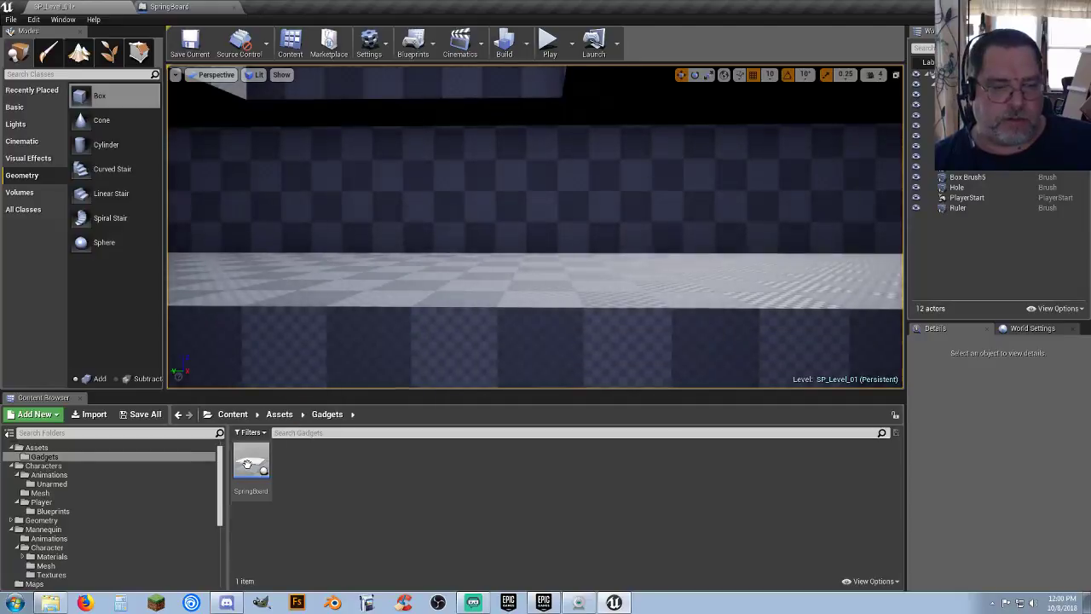
drag(246, 464, 481, 265)
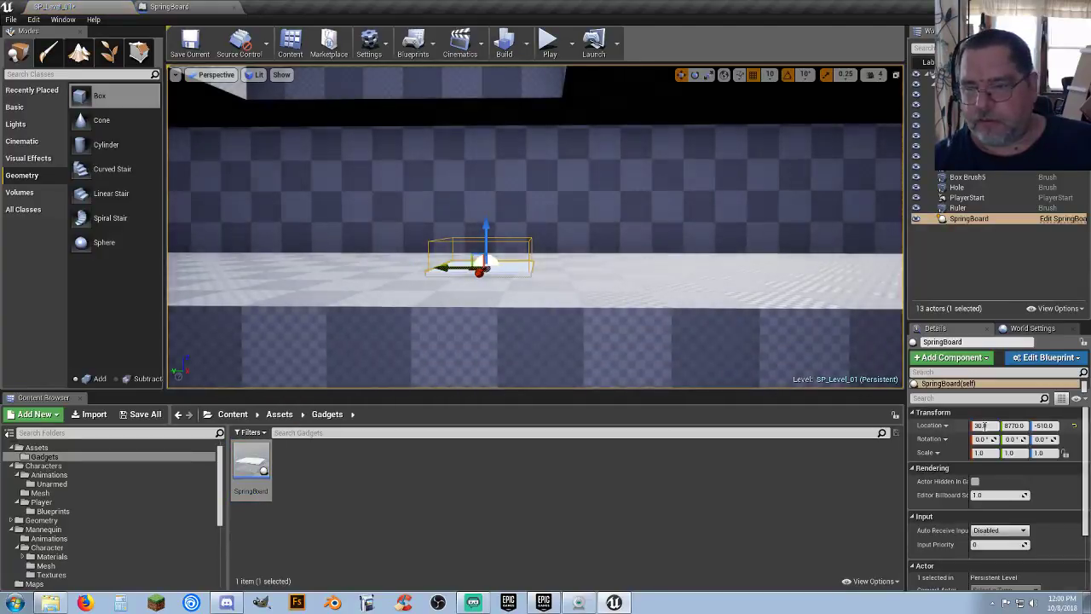
text(0)
key(Tab)
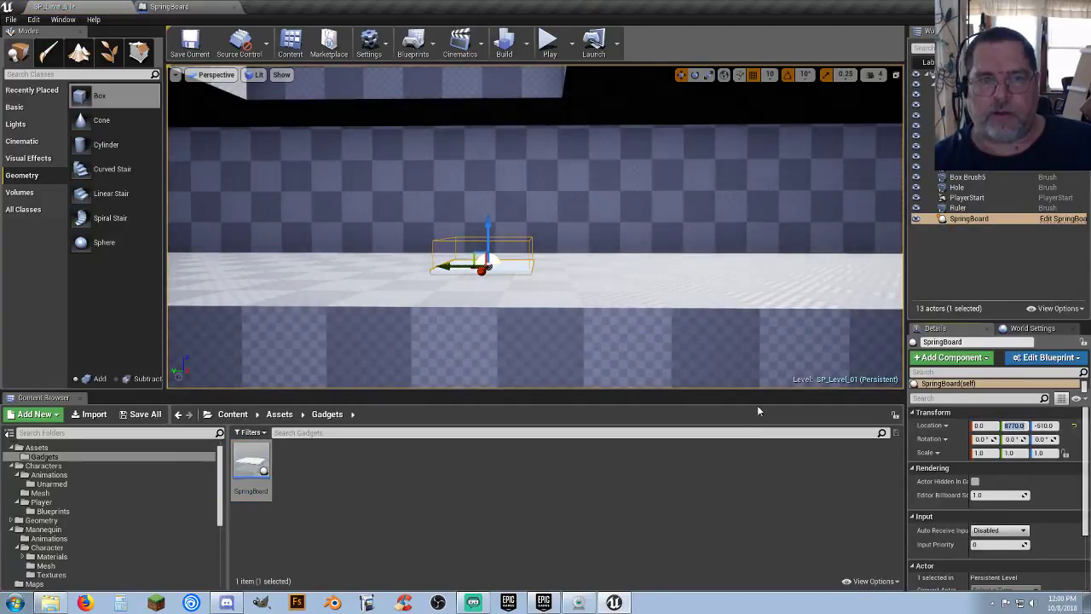
Step: Playtest the level by running the character down to the spring board and bouncing on it, and end the play session
click(549, 43)
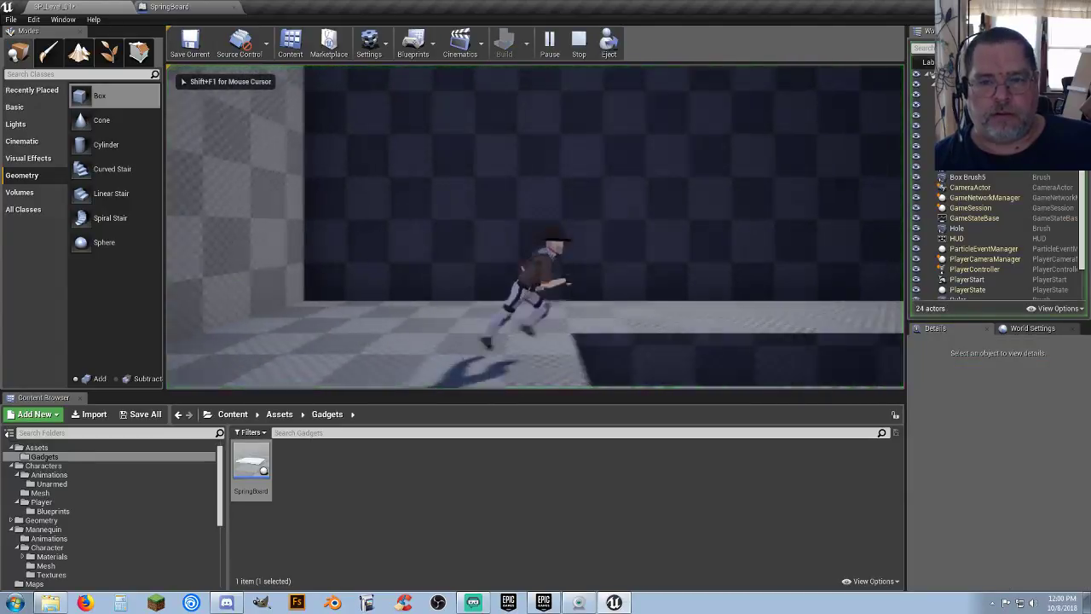
key(d)
key(a)
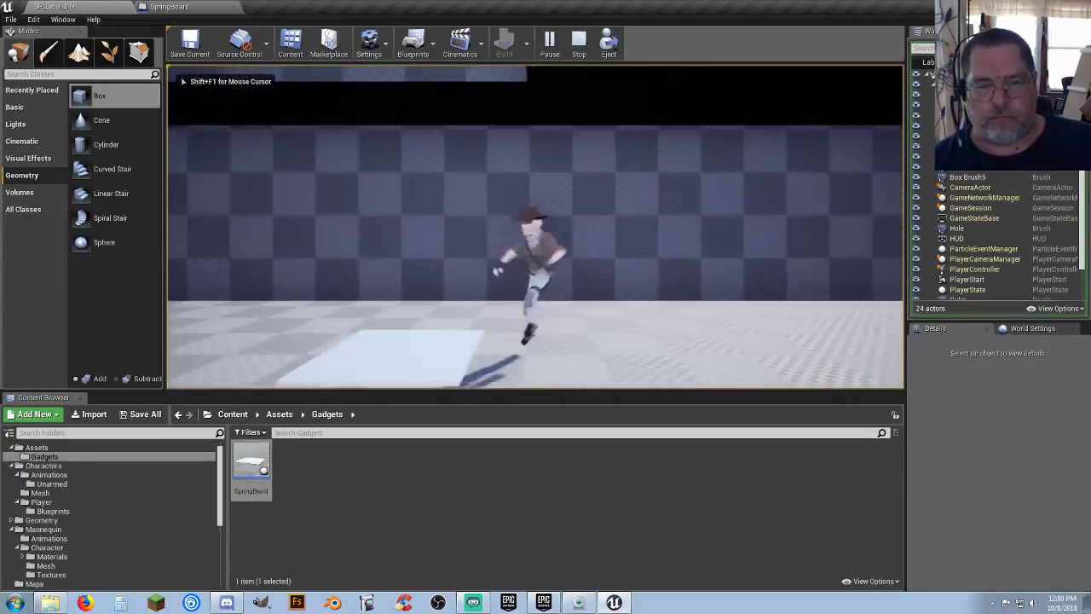
key(d)
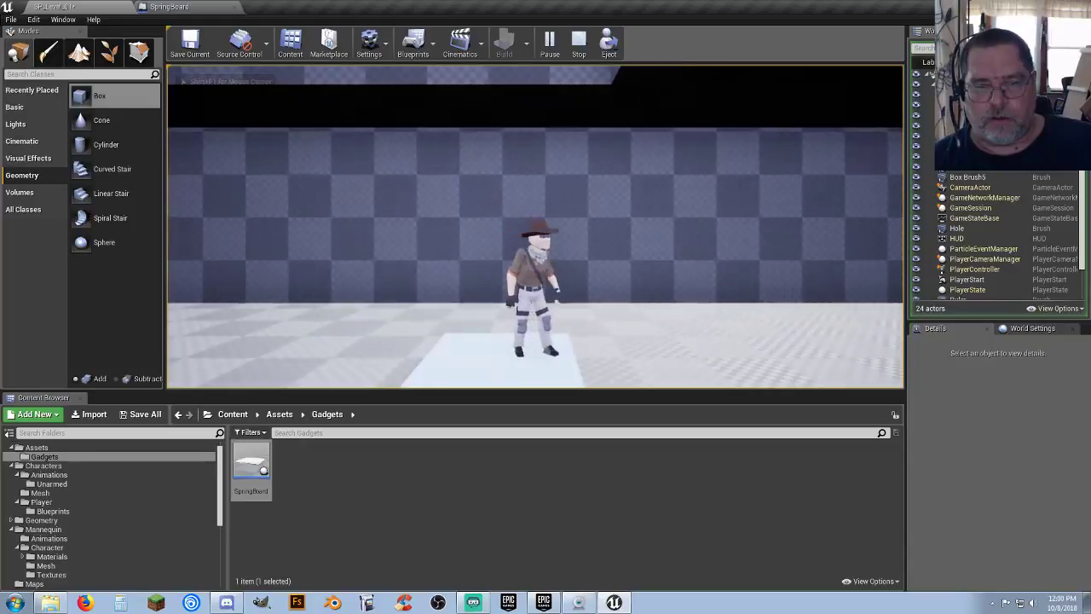
key(d)
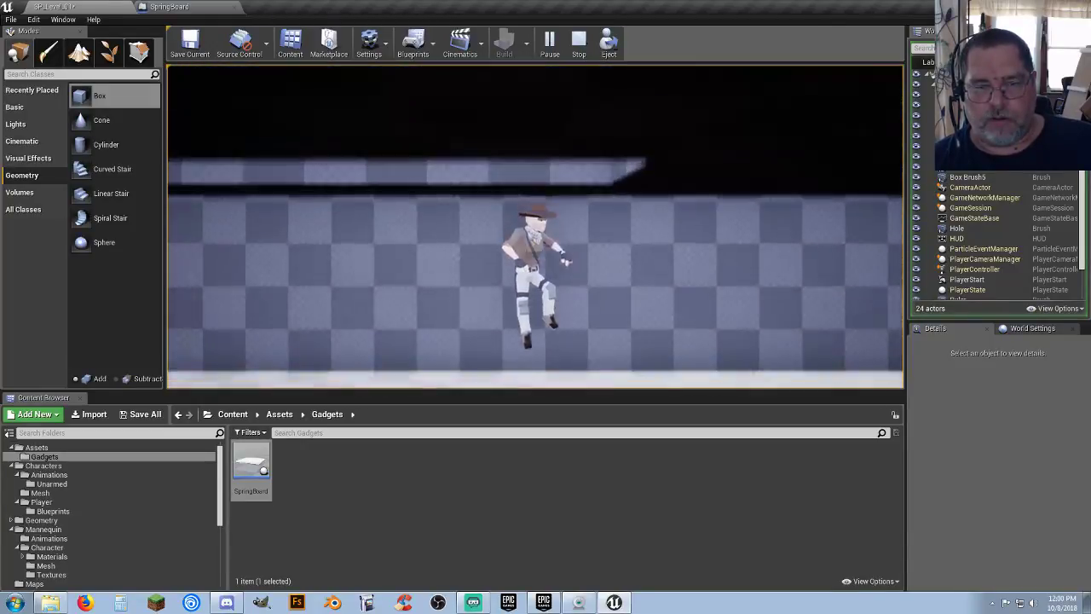
key(a)
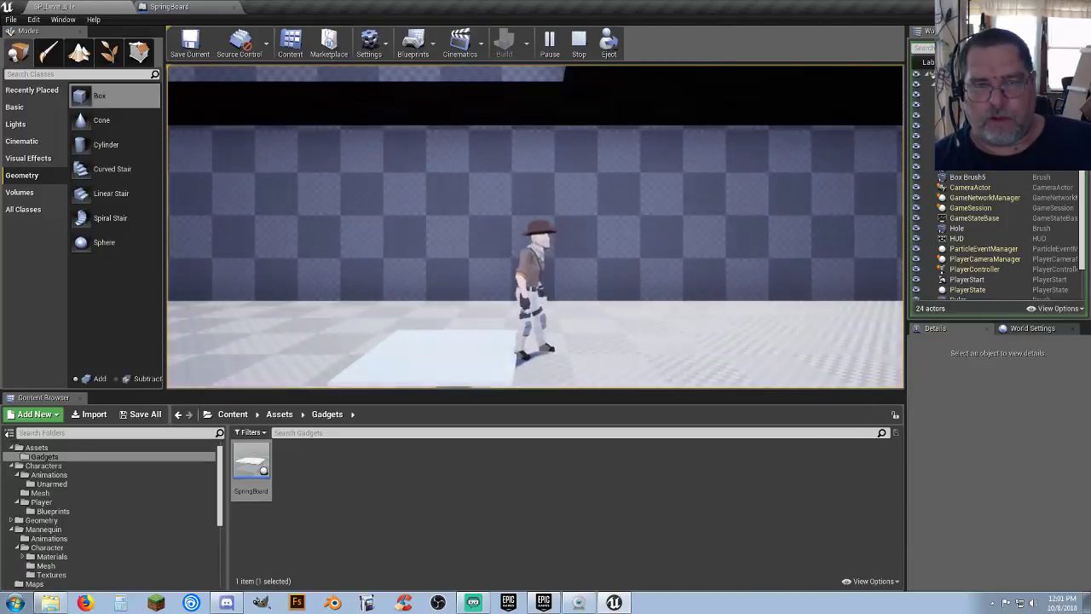
key(Escape)
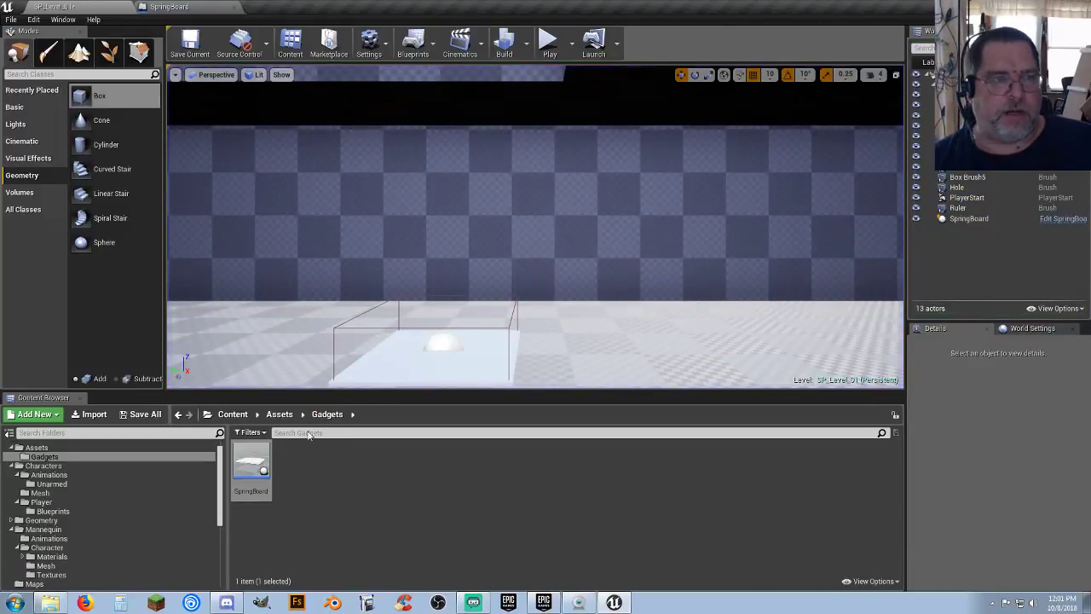
Step: Raise the Launch Character node's Z launch velocity to 1500, then compile and save the SpringBoard Blueprint
click(194, 7)
click(688, 232)
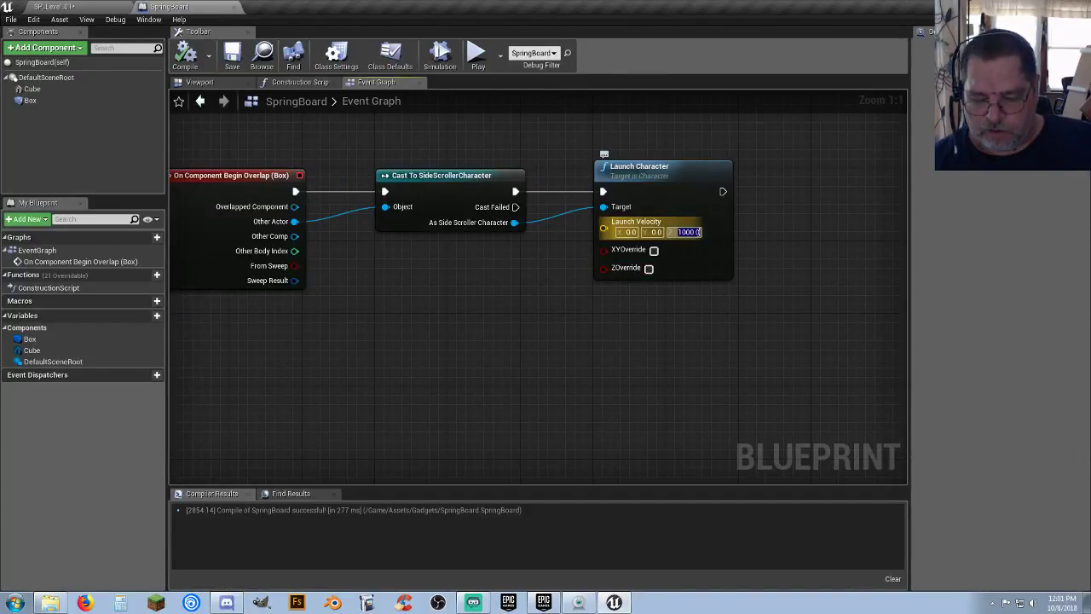
text(1500)
key(Return)
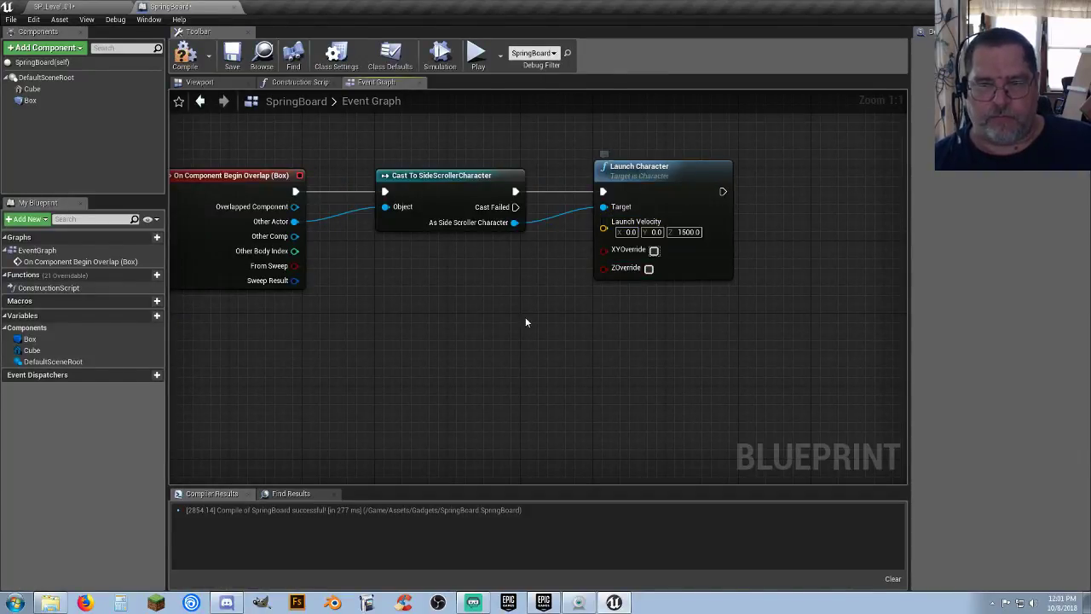
click(185, 55)
click(242, 58)
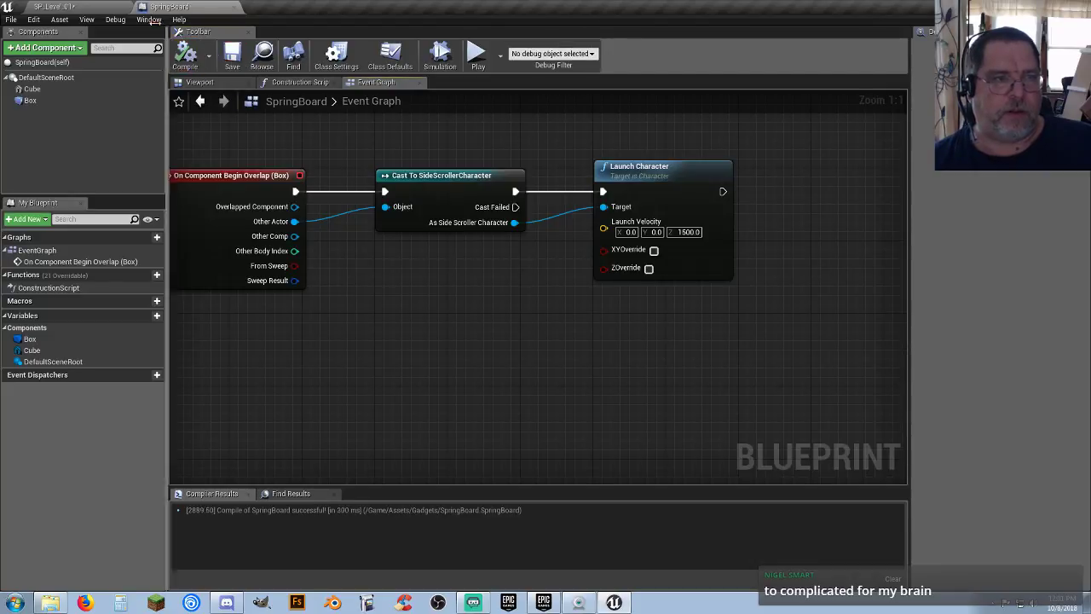
Step: Playtest the level by running the character onto the spring board and bouncing up to the upper floor, and end the play session
click(94, 6)
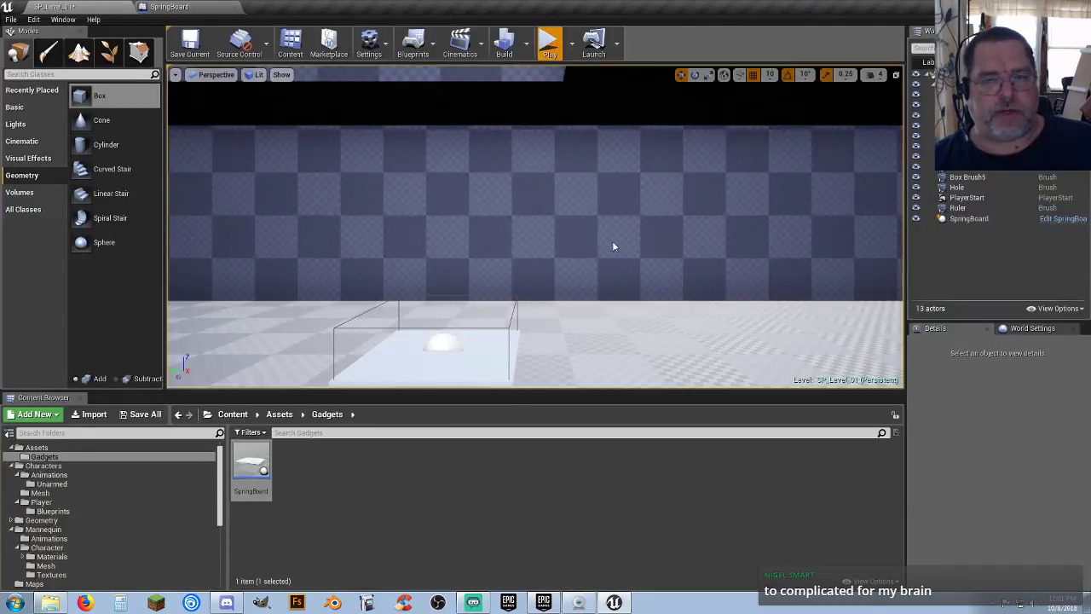
key(alt+p)
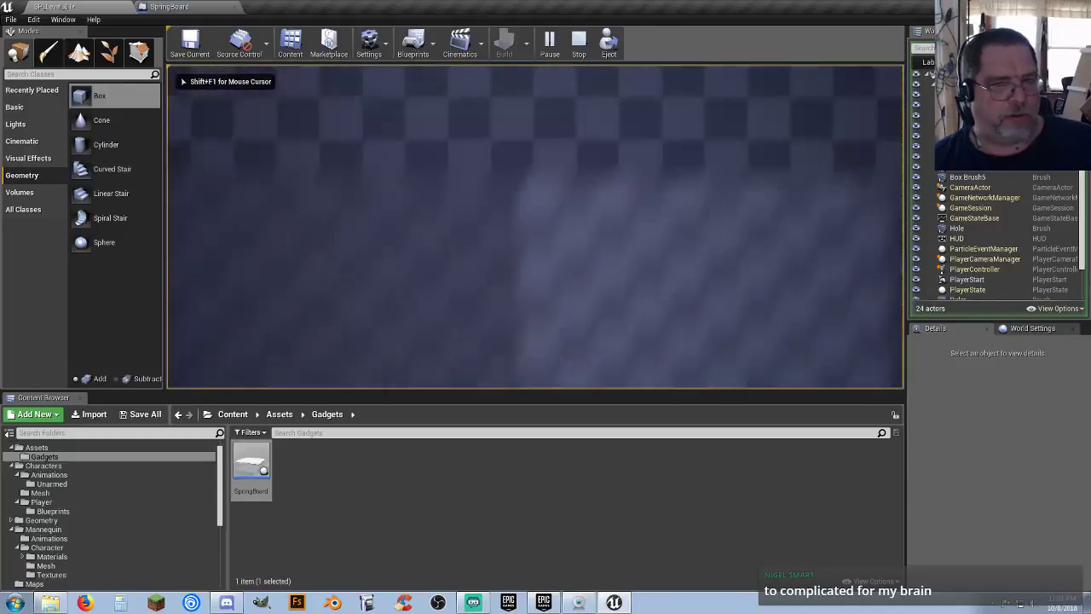
key(d)
key(a)
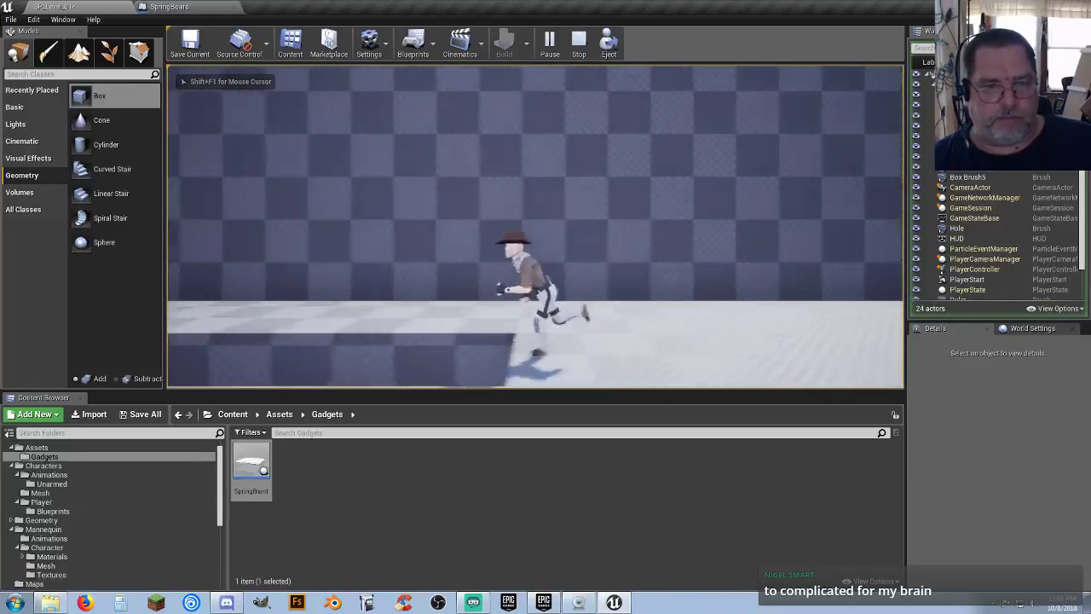
key(d)
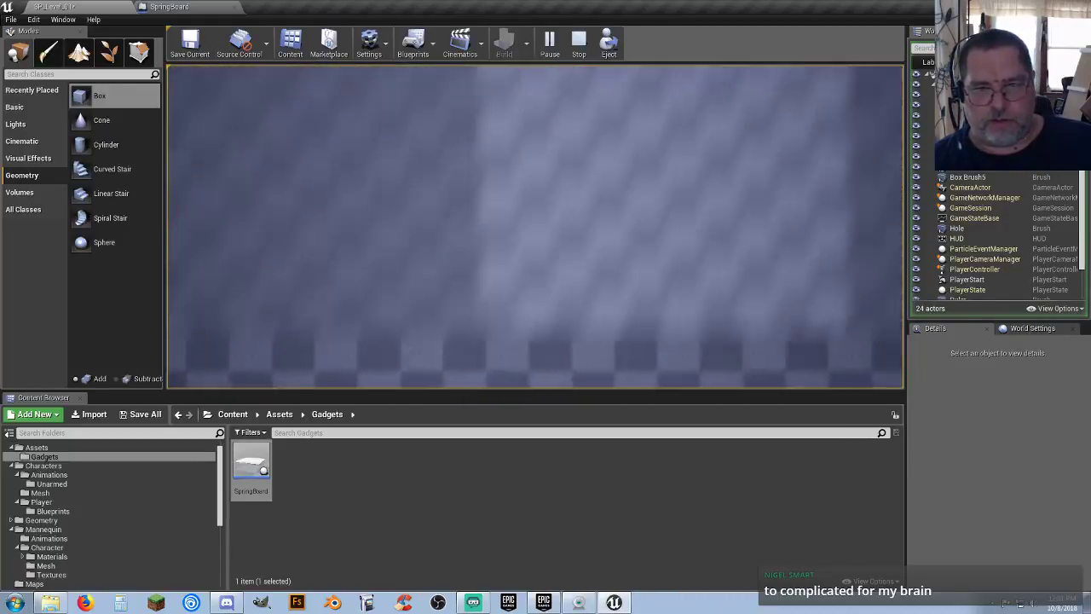
key(d)
key(a)
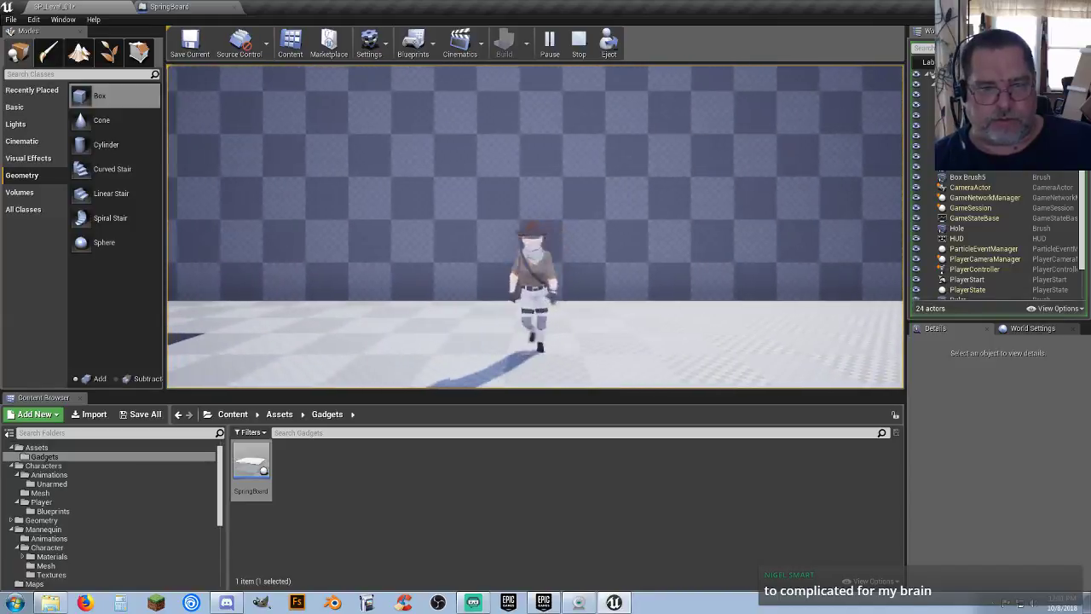
key(d)
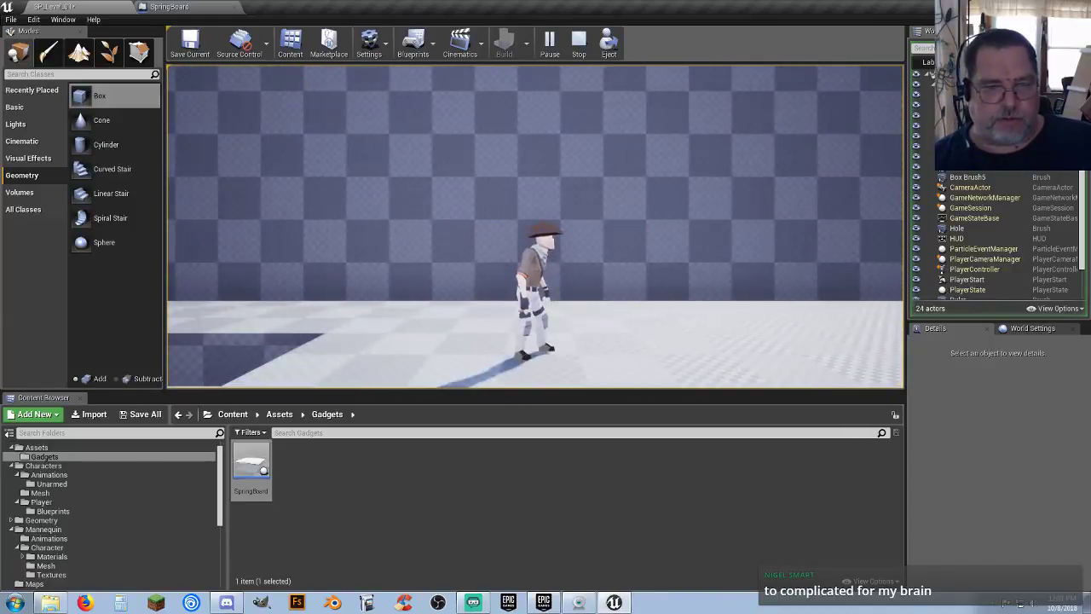
key(a)
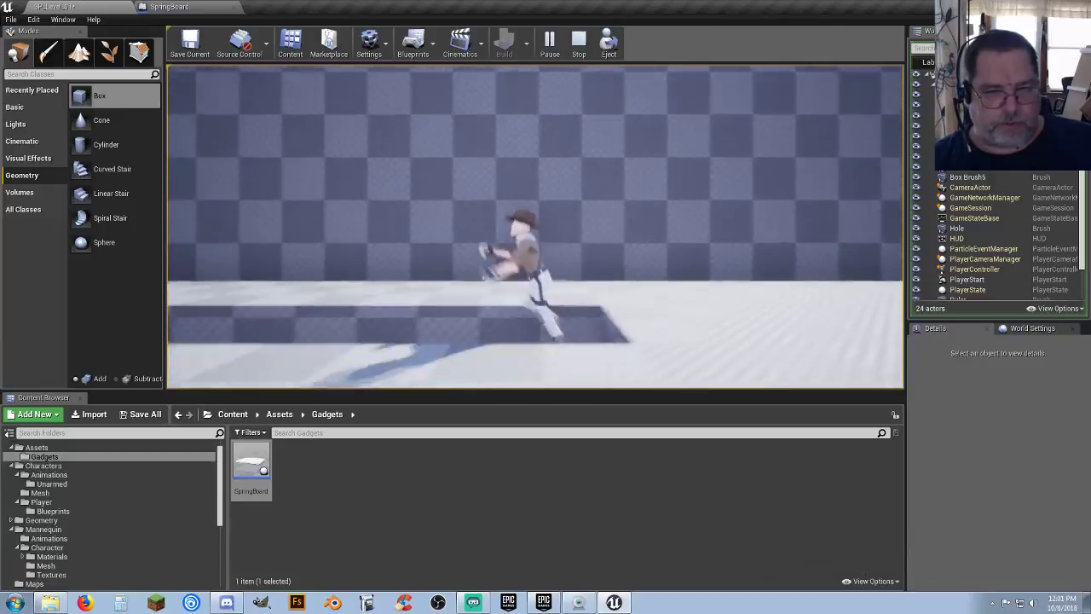
key(d)
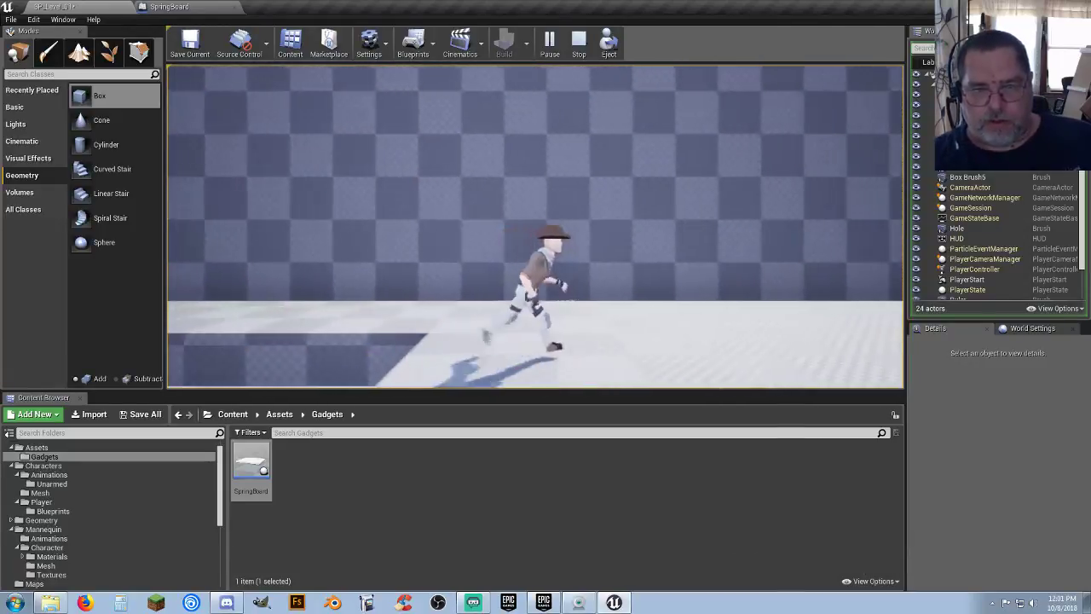
key(a)
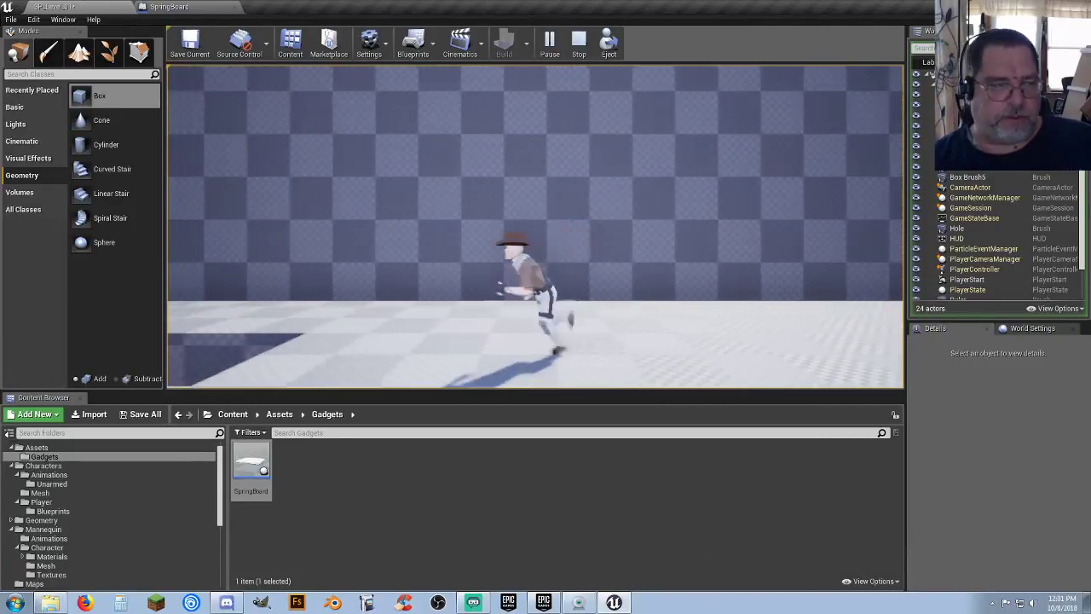
key(d)
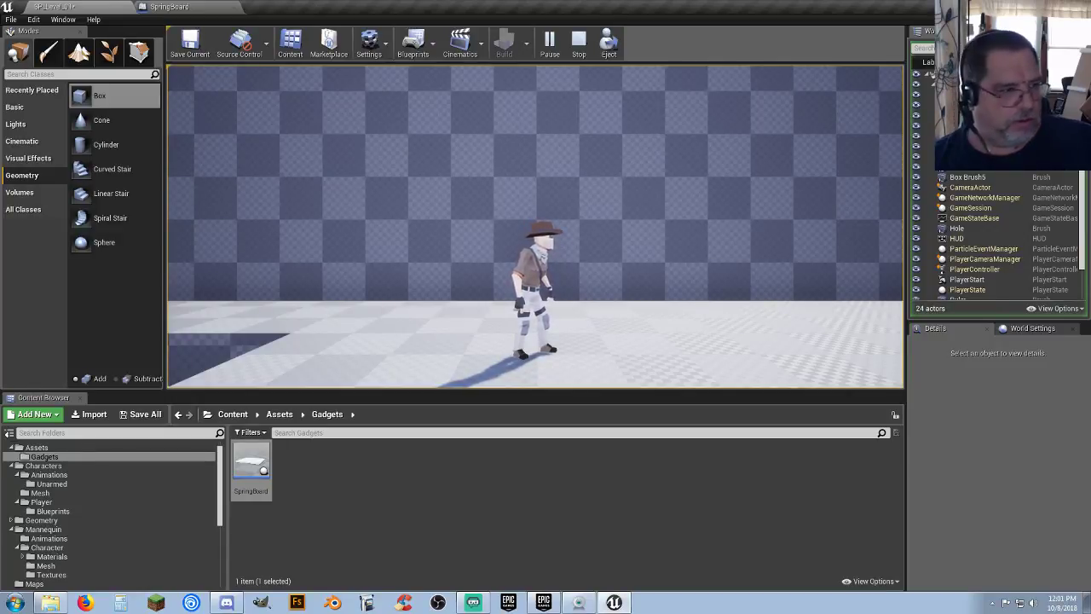
key(Escape)
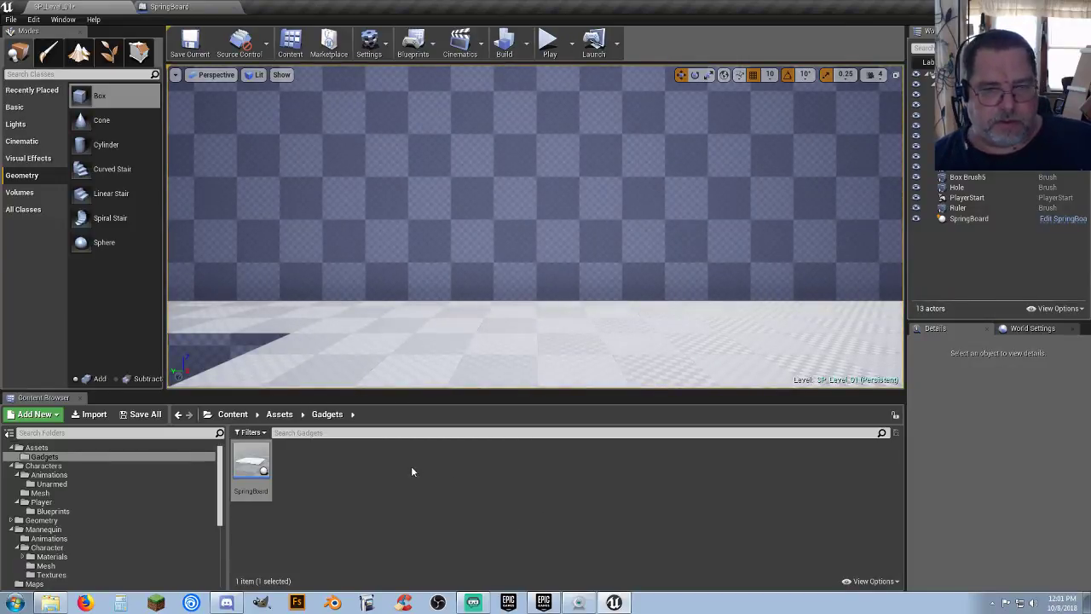
right_drag(465, 266, 382, 249)
mouse_move(98, 95)
mouse_down()
mouse_move(609, 285)
mouse_move(591, 293)
mouse_up()
key(Delete)
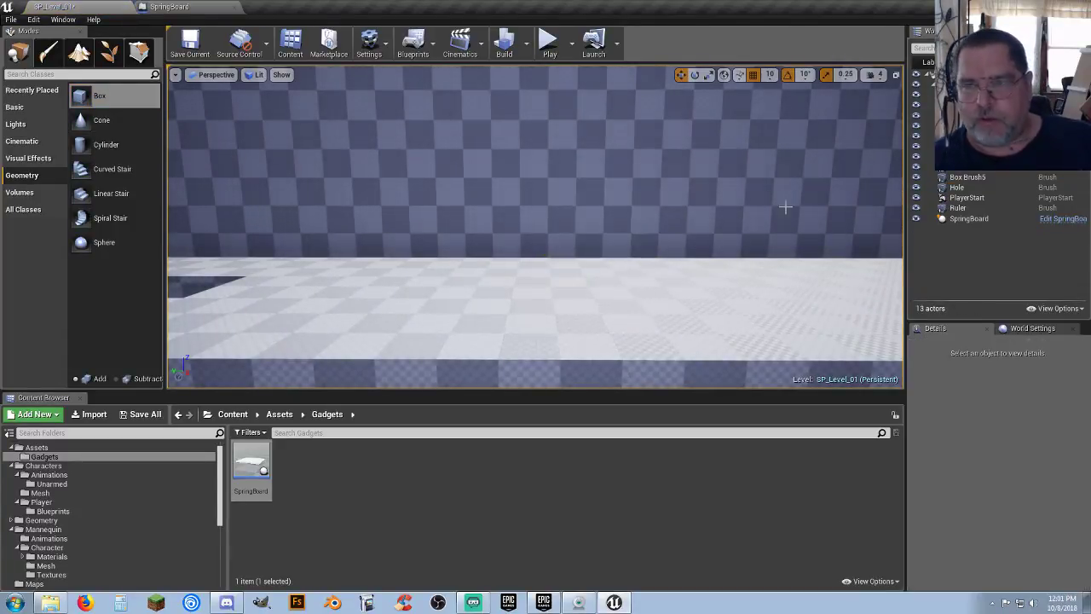
Step: Duplicate the Hole brush and move the copy along the upper floor to Y location 7700
click(962, 187)
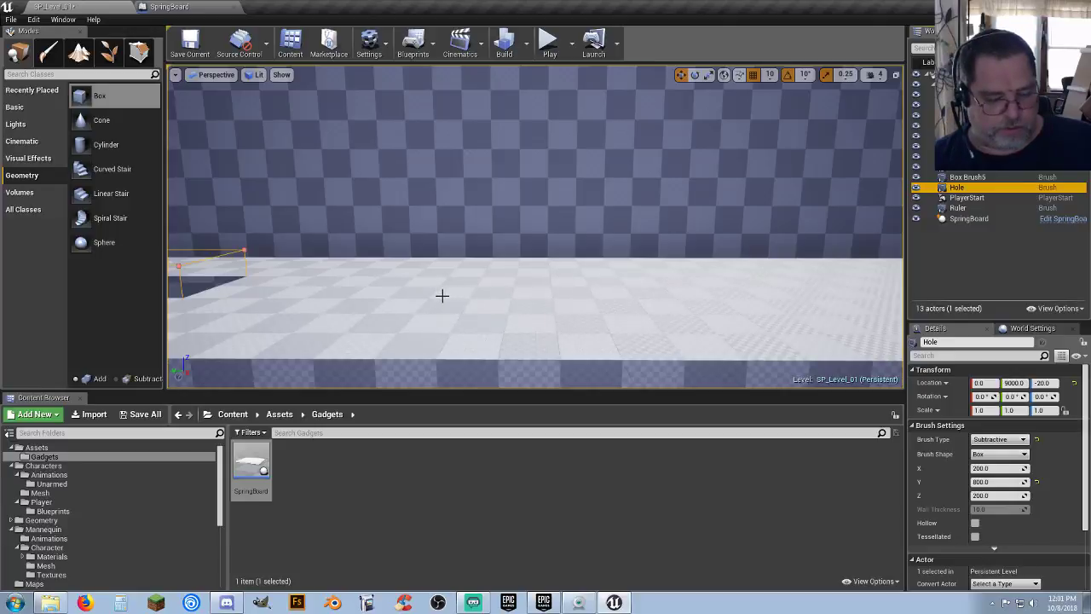
key(ctrl+w)
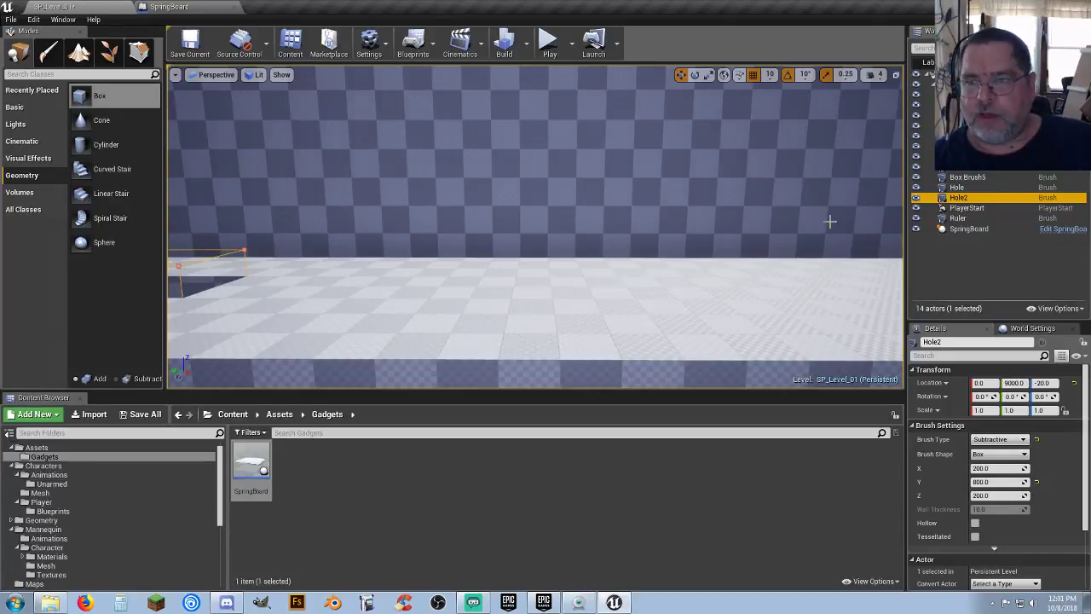
drag(295, 142, 585, 268)
right_drag(585, 268, 735, 261)
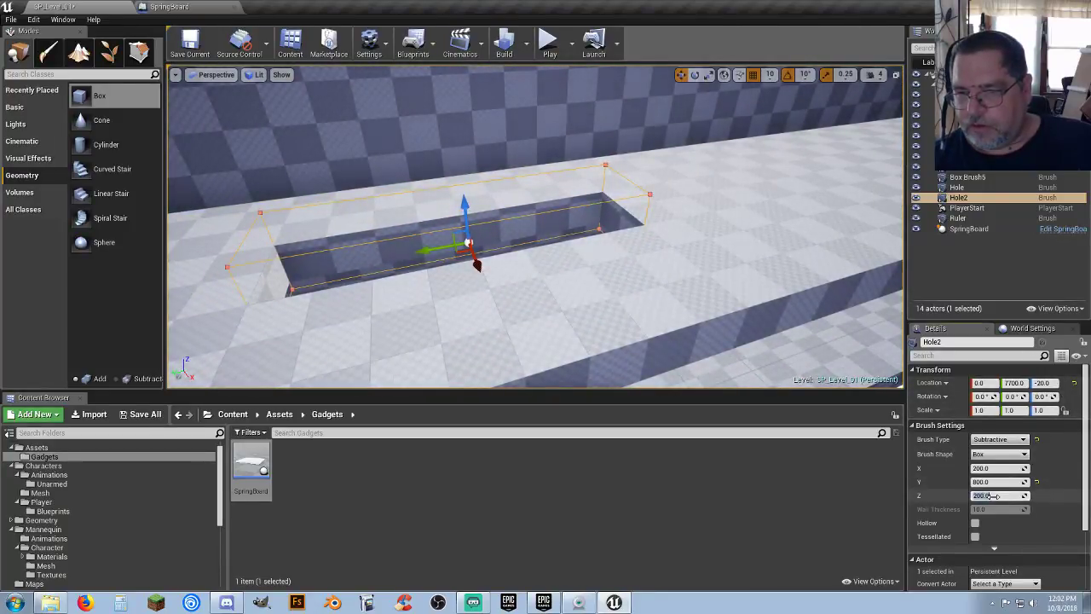
Step: Make the copied hole a shallow pit with a Z size of 70 and a Z location of -30
text(0)
key(Return)
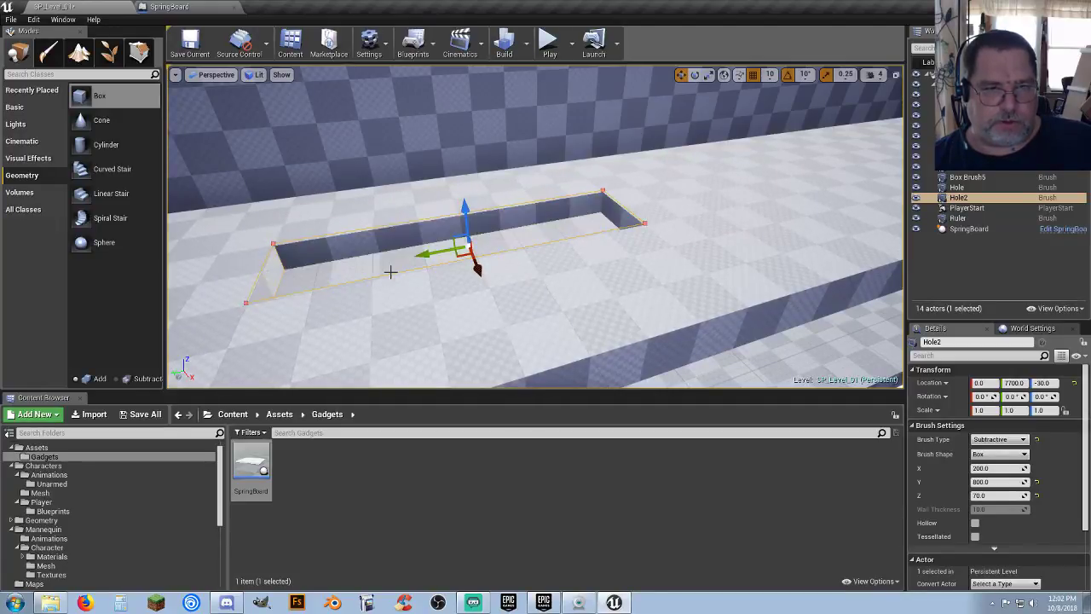
Step: Playtest the character around the new shallow pit on the upper floor and end the play session
right_drag(390, 272, 377, 213)
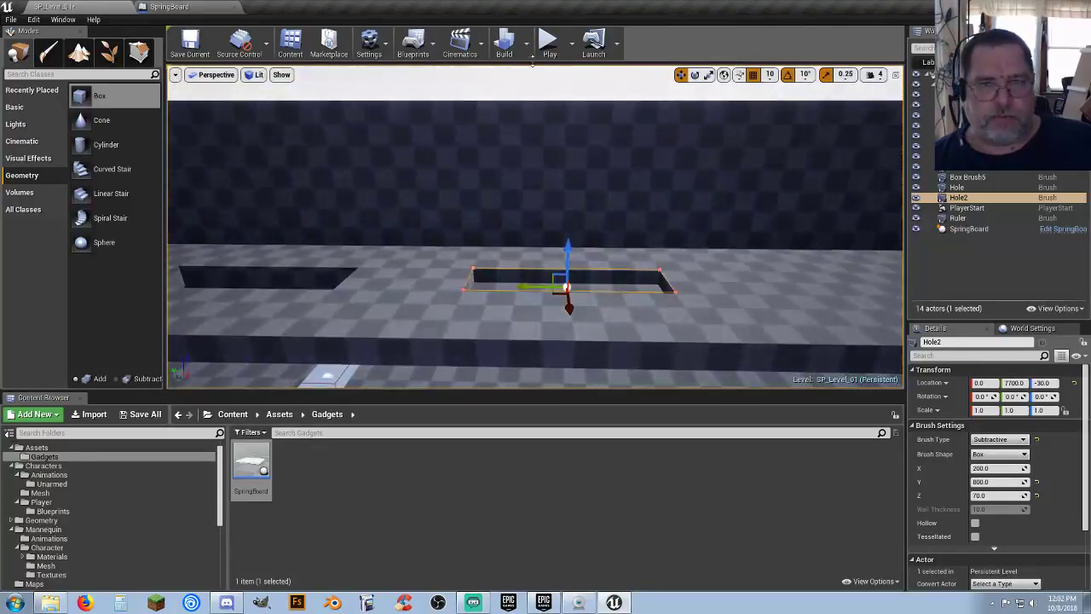
click(548, 47)
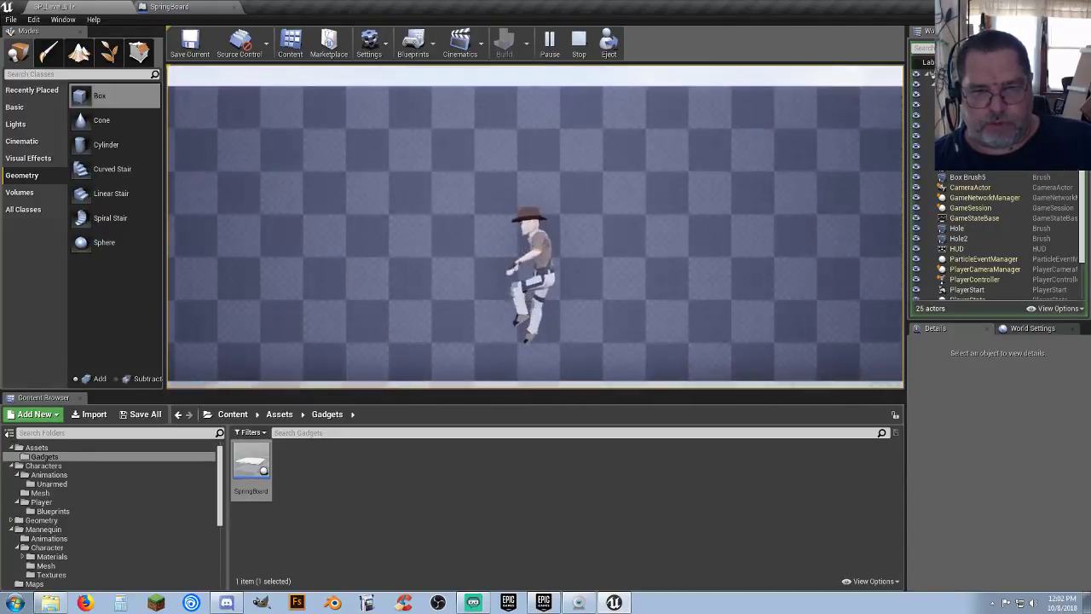
key(Escape)
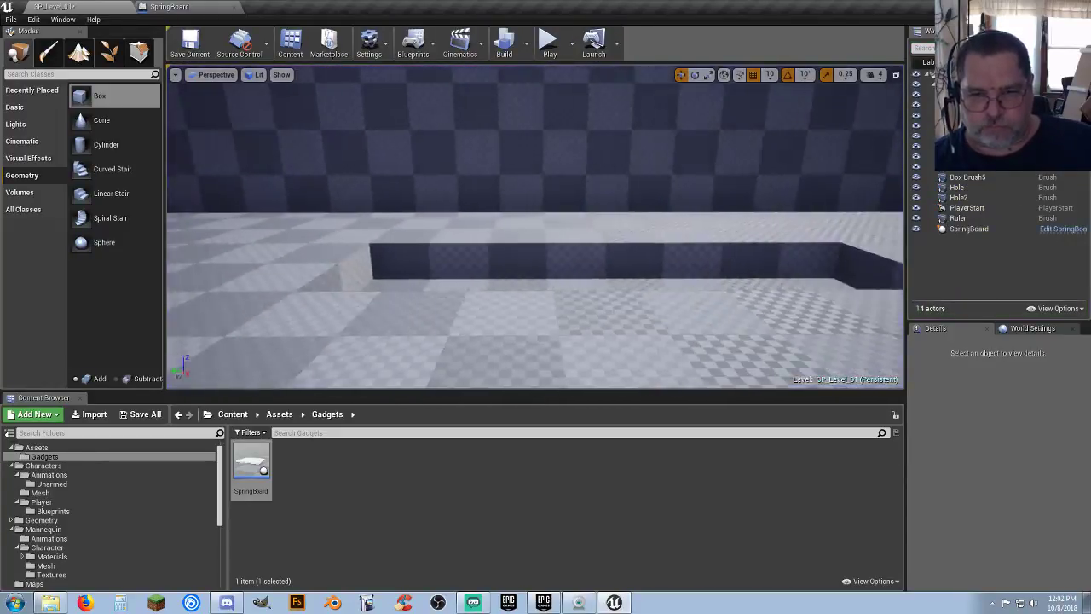
Step: Shorten the shallow pit brush Hole2 by setting its Y size to 600
click(961, 198)
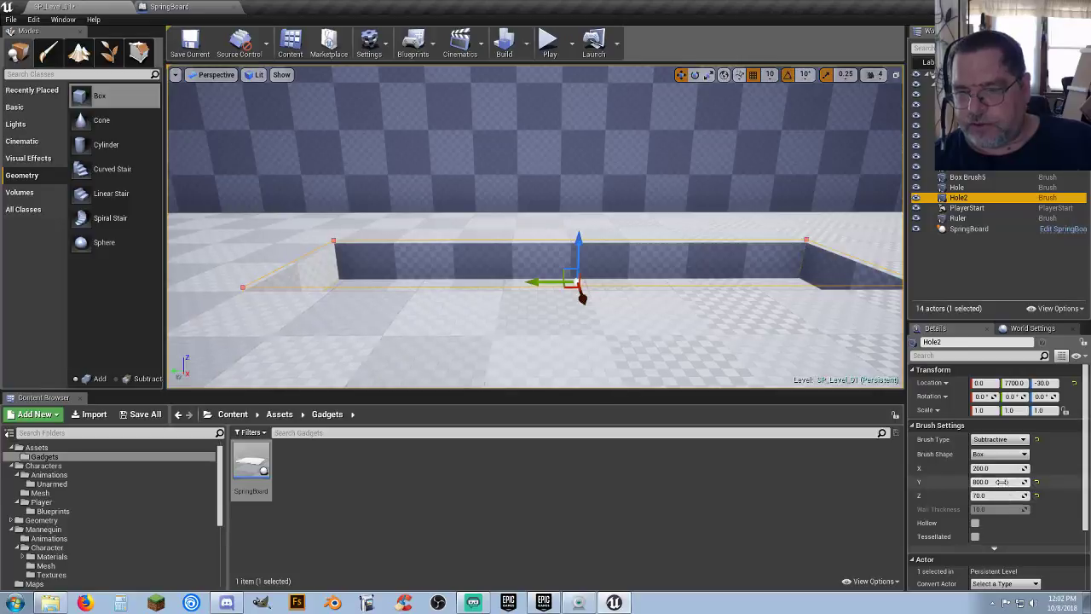
scroll(702, 230, down, 6)
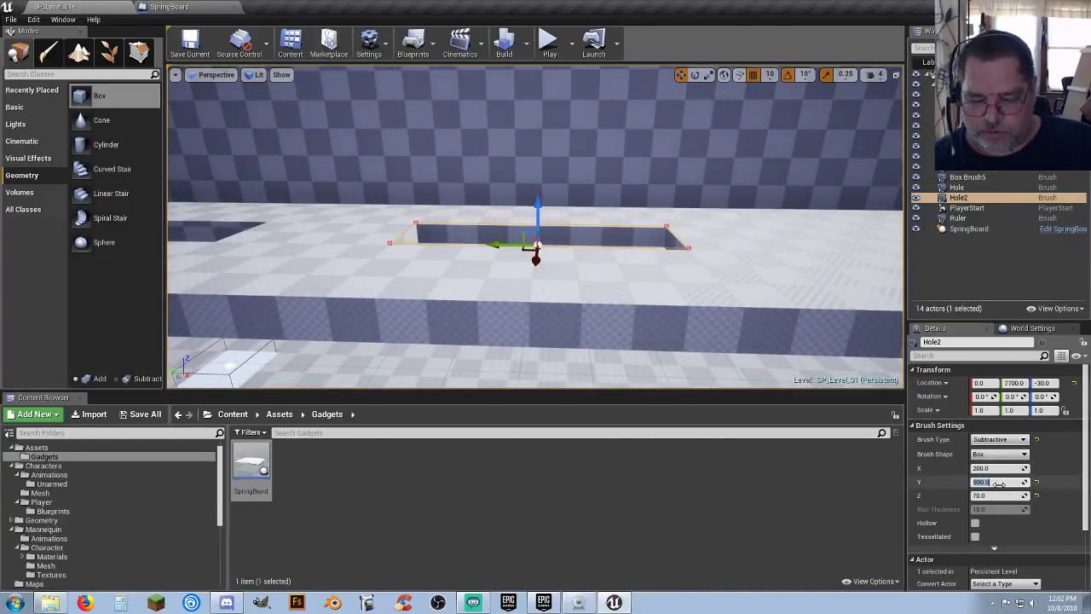
key(Tab)
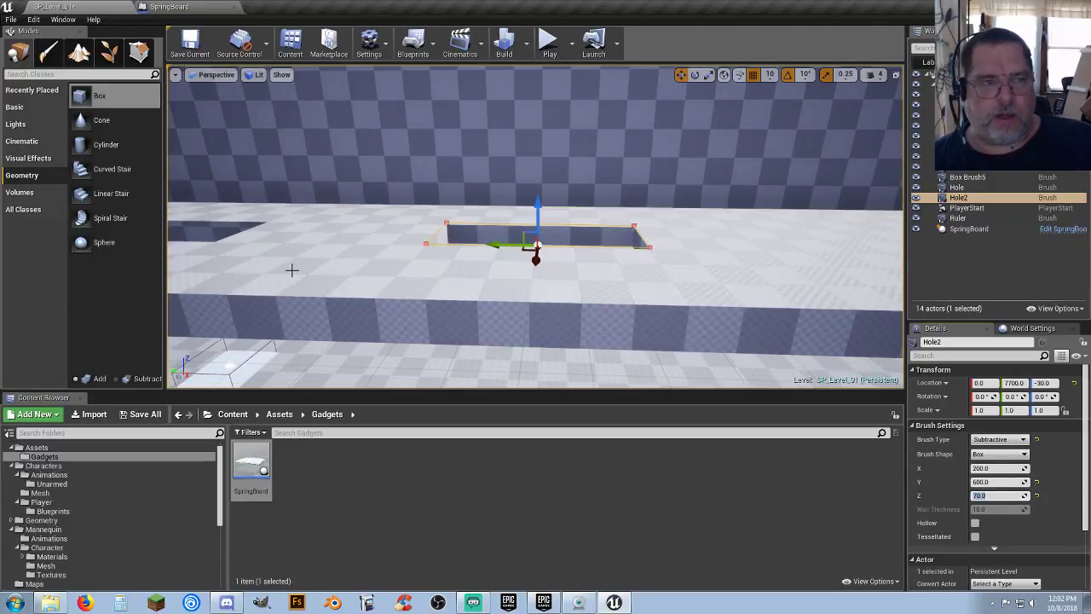
click(139, 53)
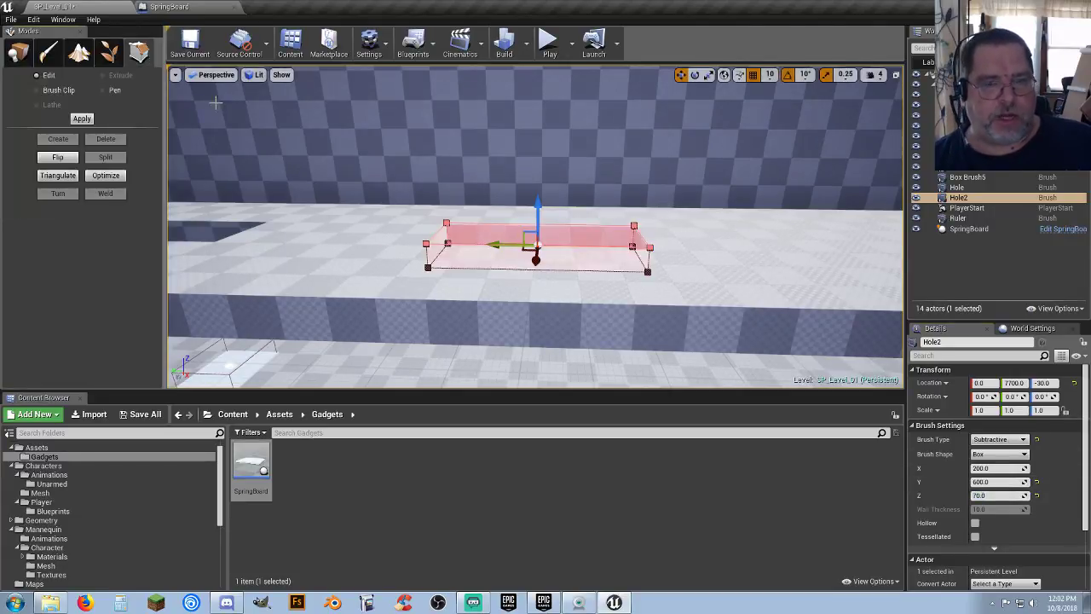
scroll(290, 185, up, 4)
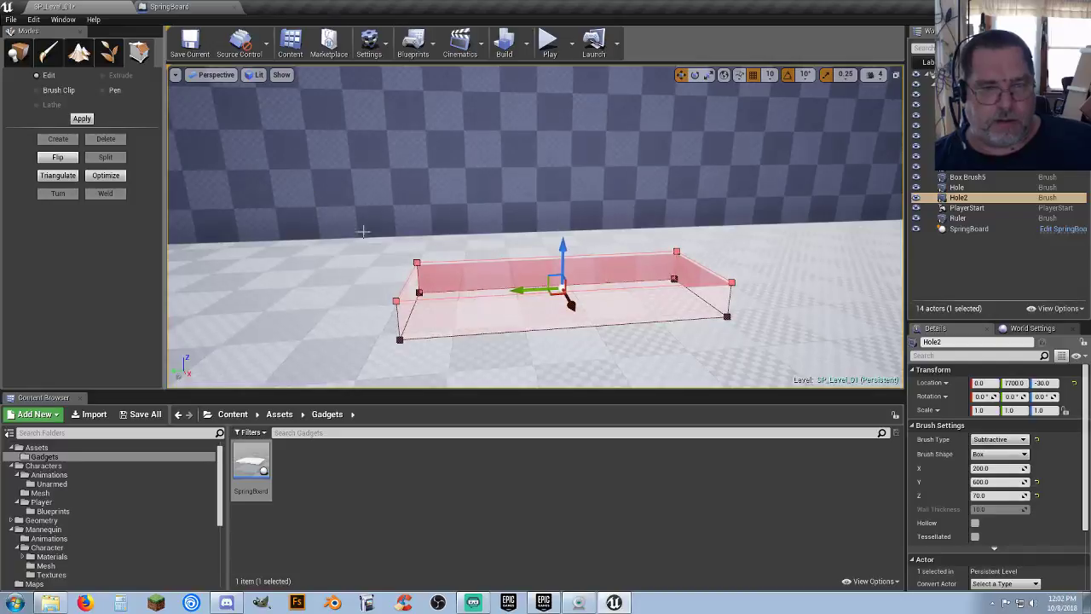
middle_drag(362, 230, 355, 252)
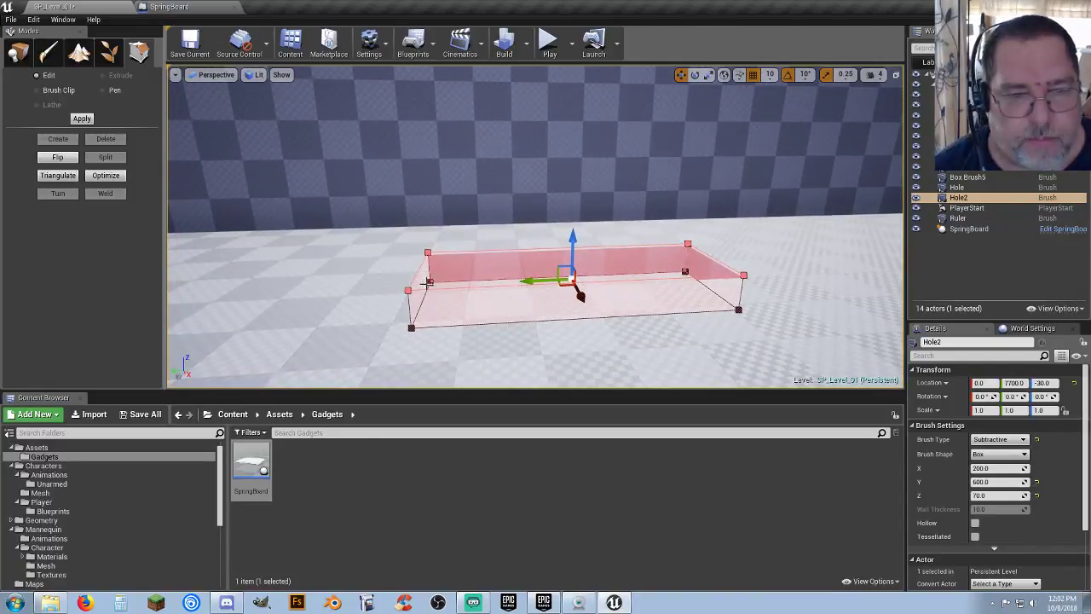
alt+drag(358, 255, 467, 278)
click(550, 270)
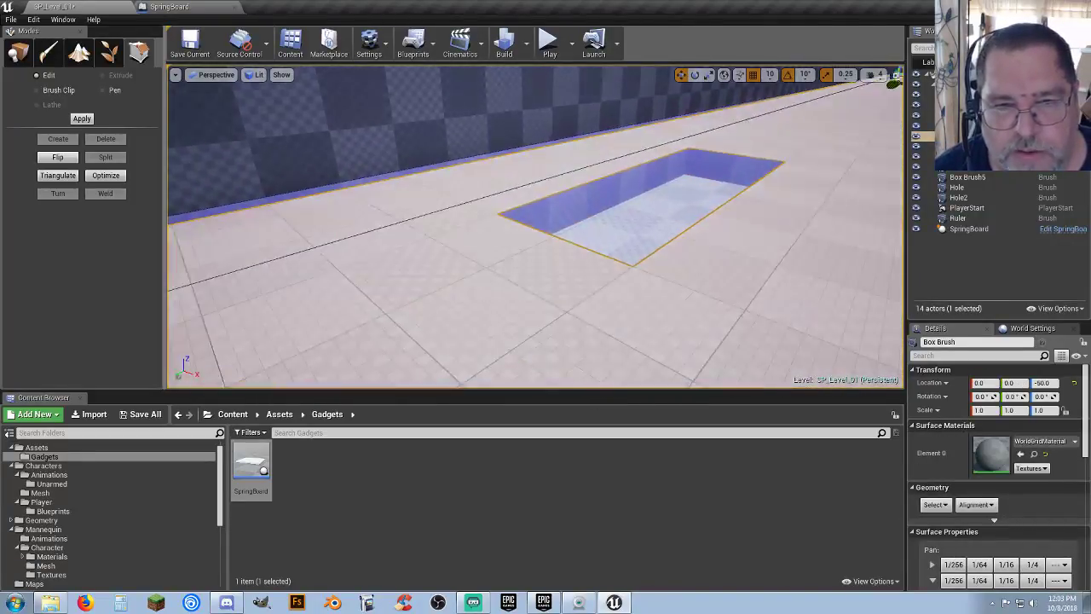
scroll(568, 268, up, 5)
right_drag(568, 268, 782, 213)
click(17, 52)
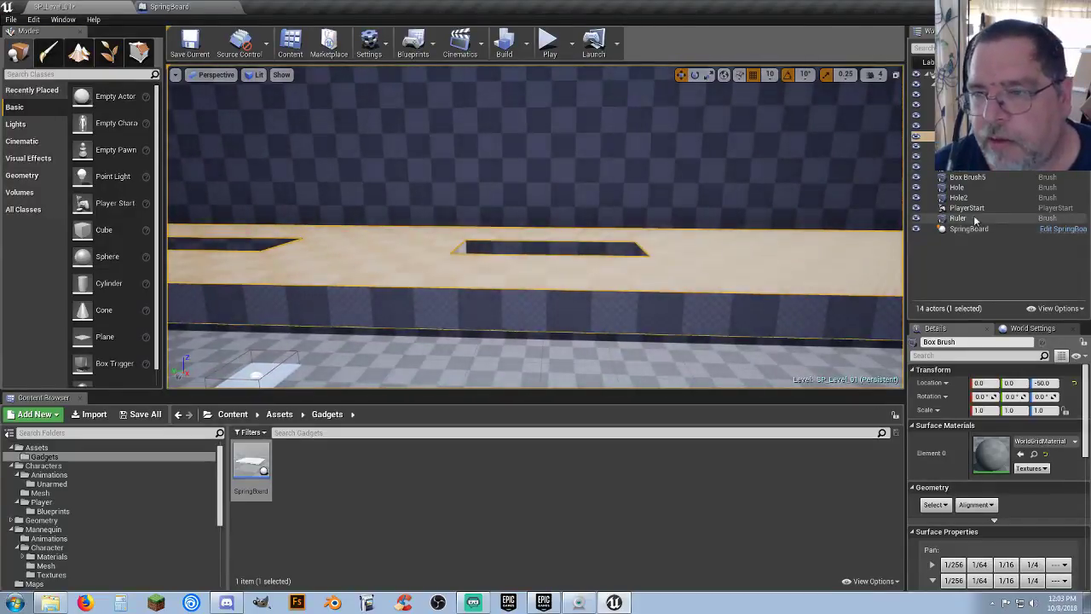
Step: Raise the Hole2 brush above the upper floor to Z location 120 and change its brush type to Additive
click(973, 200)
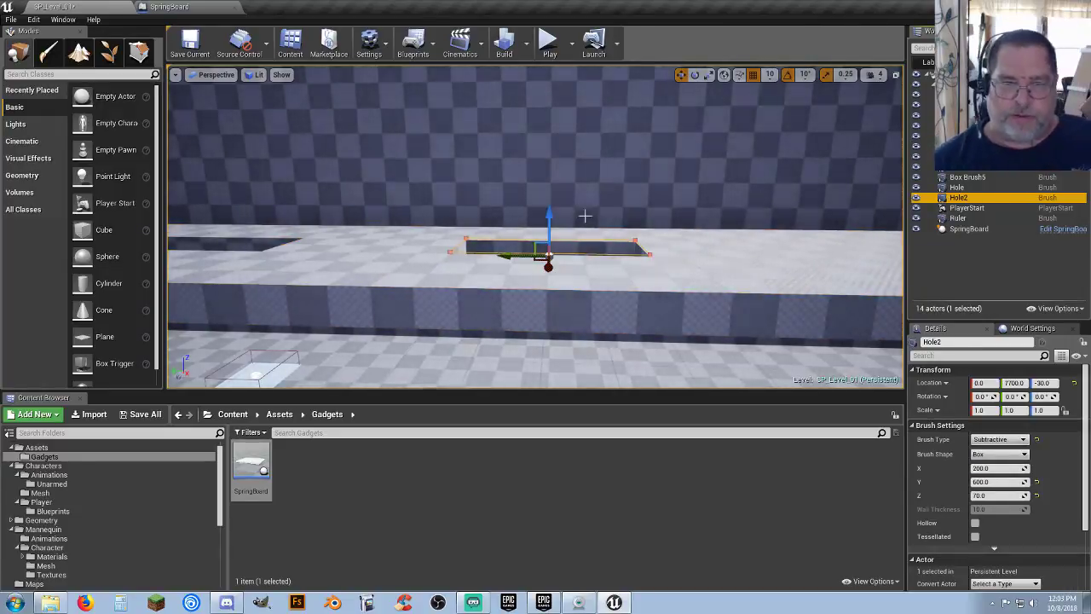
drag(553, 219, 549, 170)
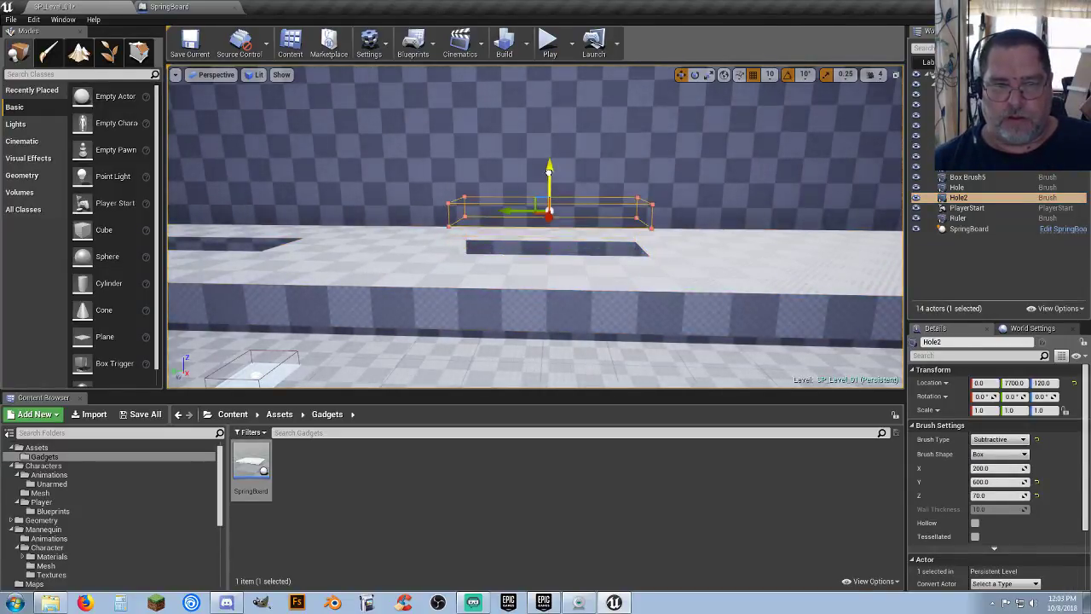
right_drag(549, 170, 669, 198)
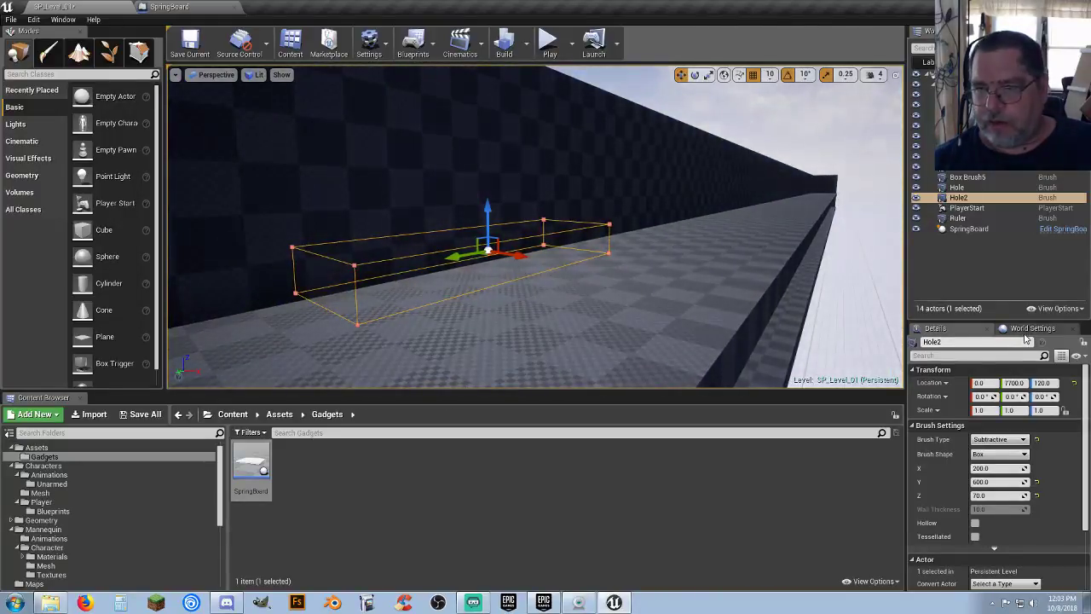
click(1000, 439)
click(991, 448)
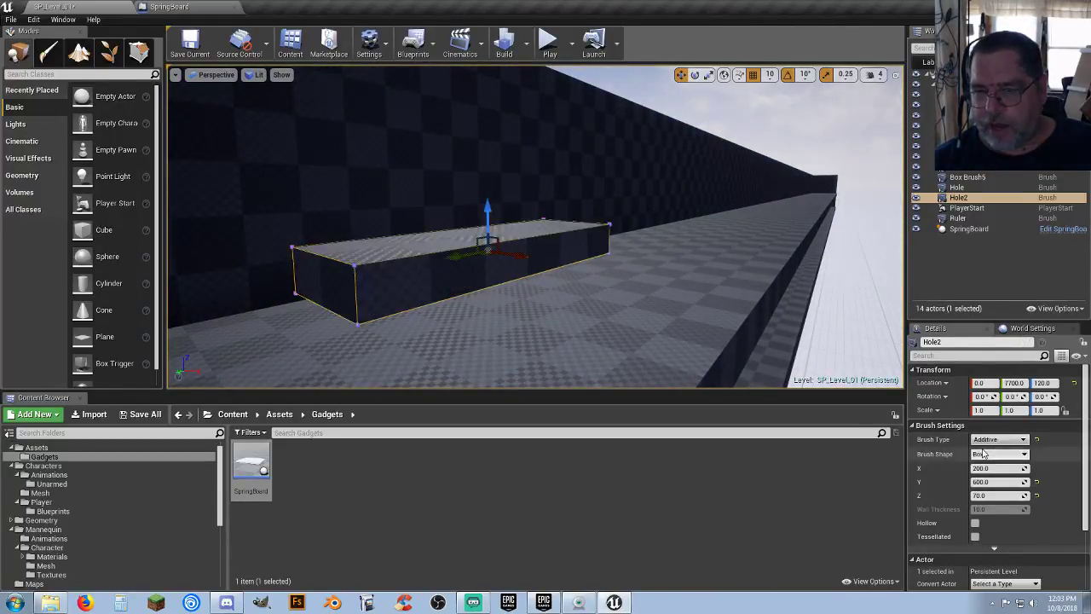
Step: Switch to geometry editing and select the near end face of the raised additive Hole2 box
click(139, 52)
click(324, 279)
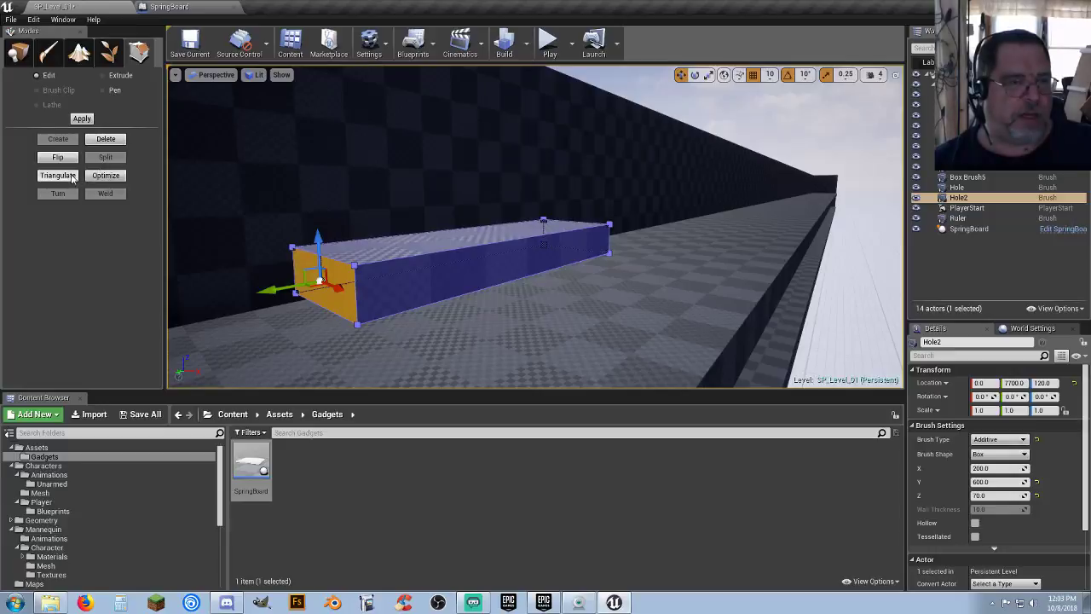
Step: Extrude both end faces of the Hole2 brush outward along its length, dismissing the local coordinates warning
click(103, 75)
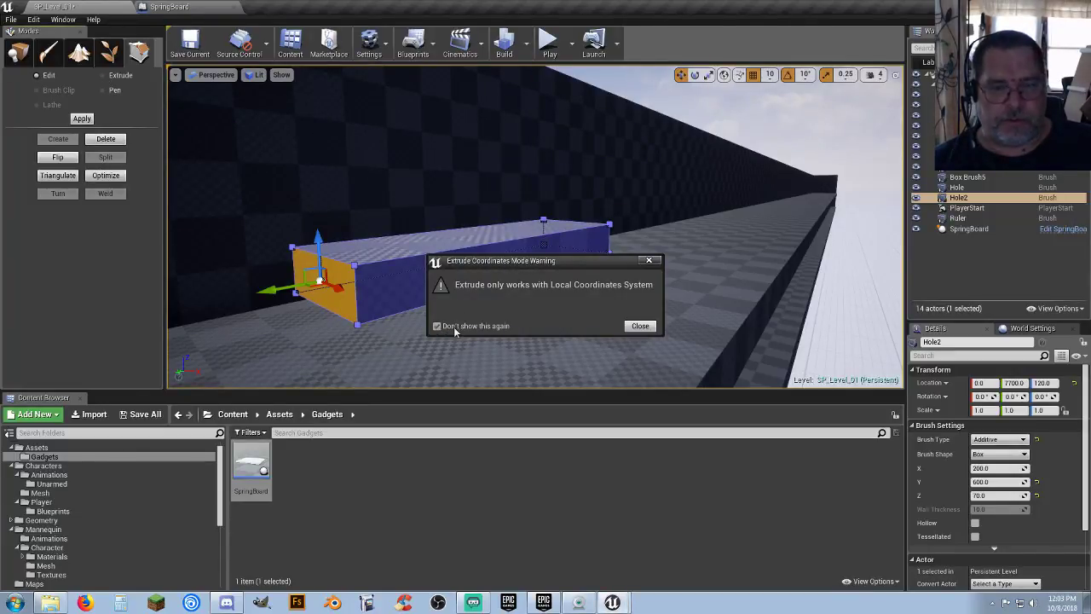
click(640, 327)
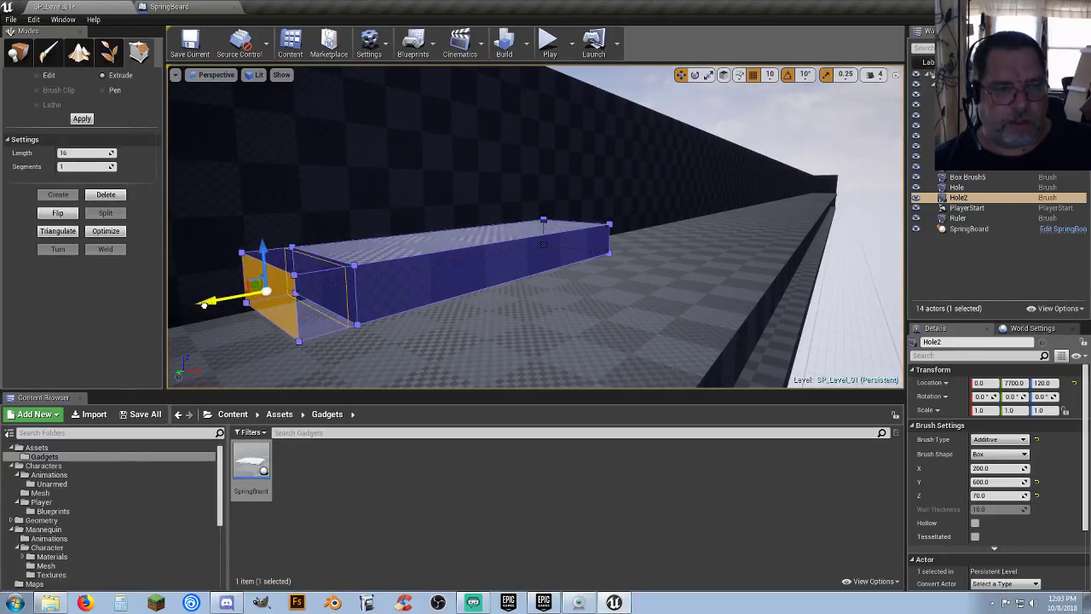
drag(204, 303, 194, 307)
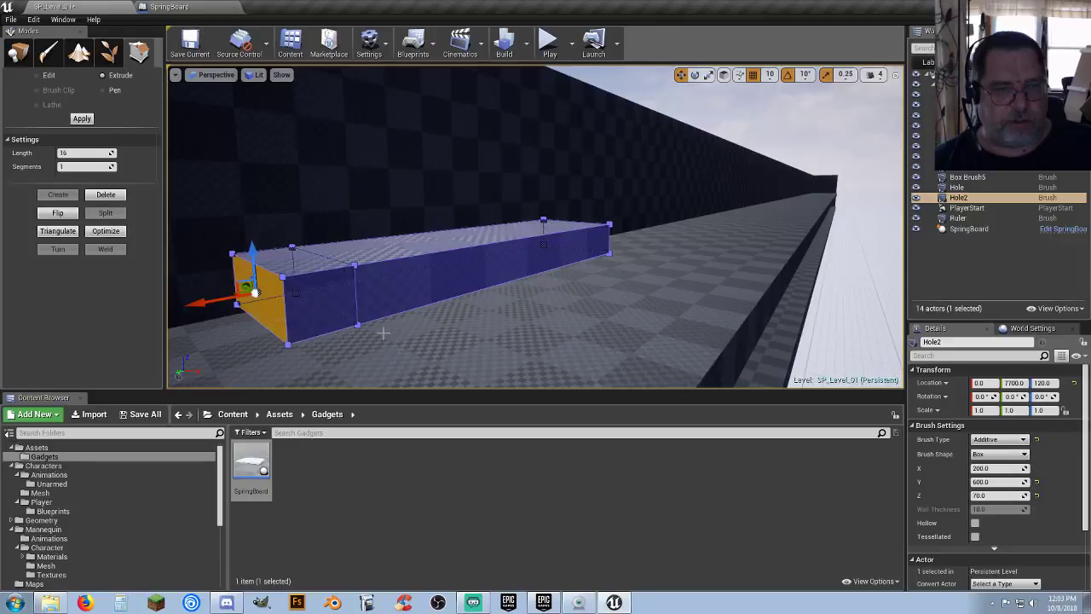
right_drag(190, 308, 145, 309)
click(530, 264)
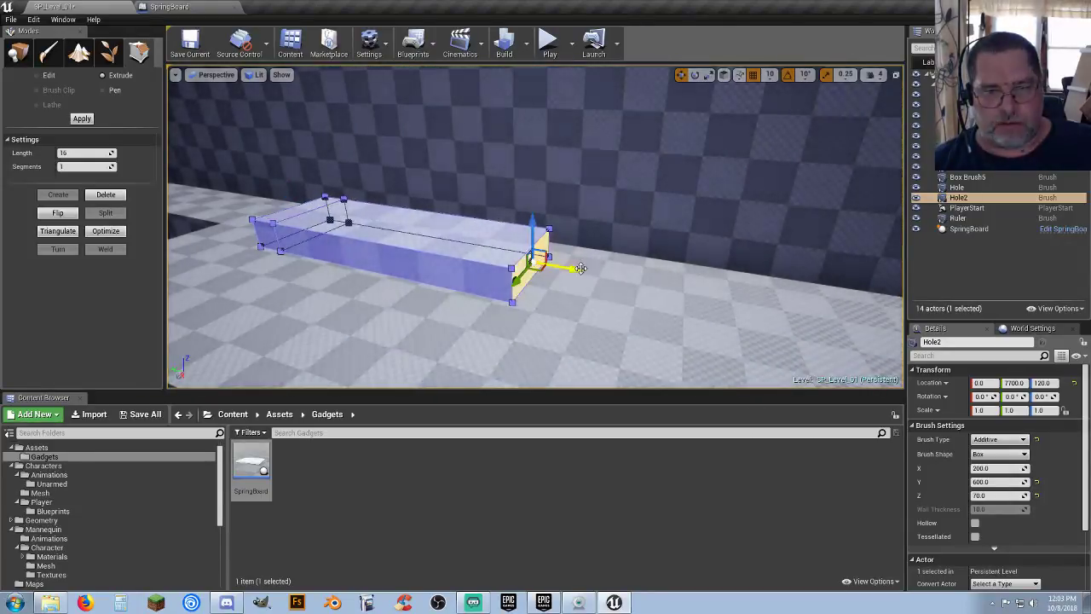
mouse_move(578, 268)
mouse_down()
mouse_move(620, 274)
mouse_move(581, 274)
mouse_up()
right_drag(434, 285, 392, 273)
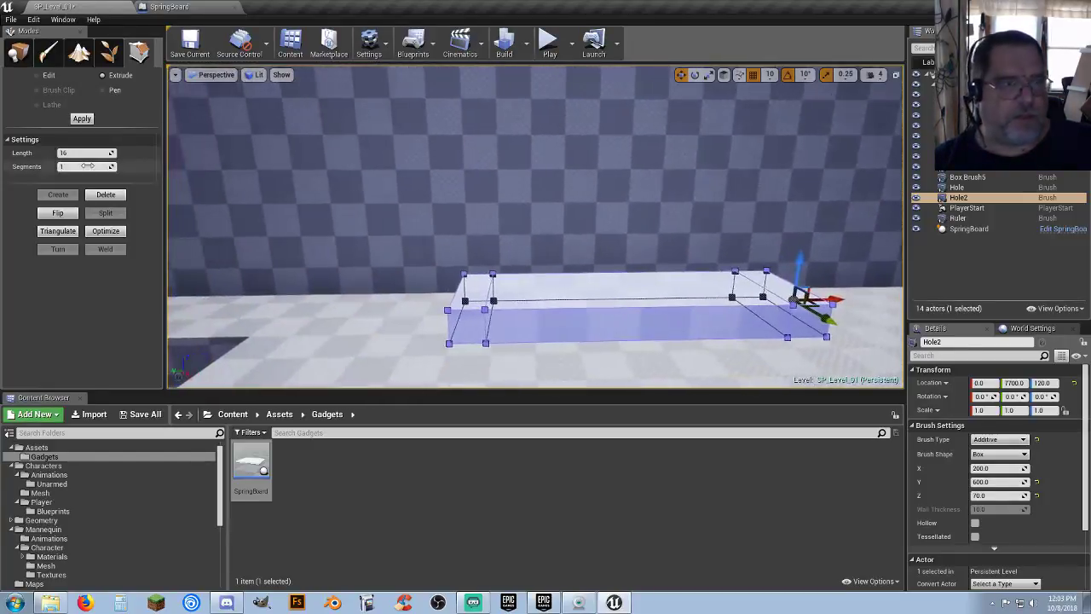
Step: Return to Edit mode and move the four end vertices nearest the existing hole outward along the brush's length
click(36, 79)
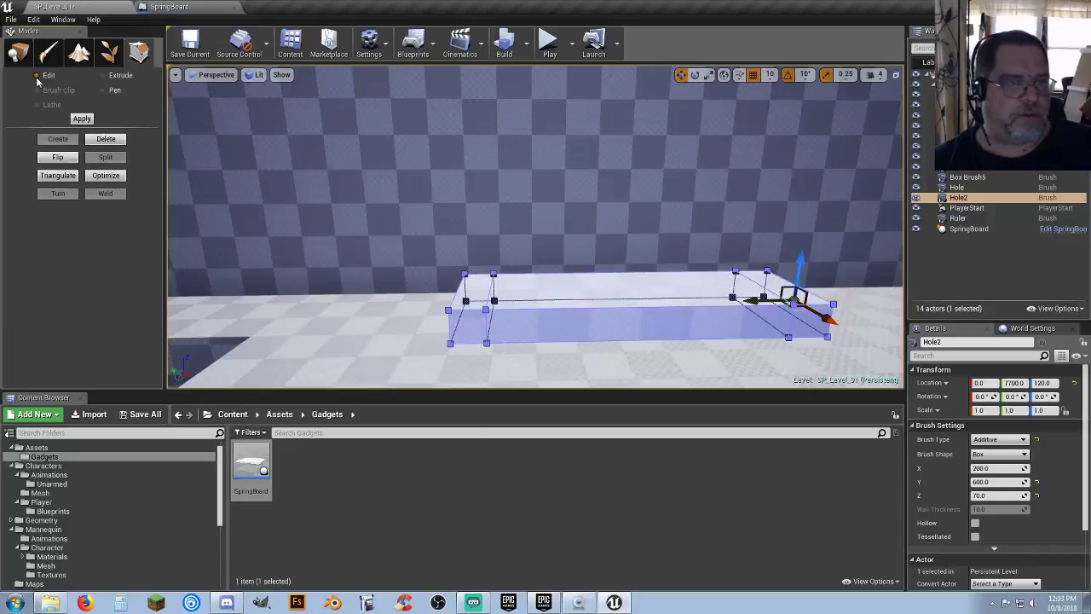
mouse_move(419, 238)
right_down()
mouse_move(507, 259)
mouse_move(423, 239)
right_up()
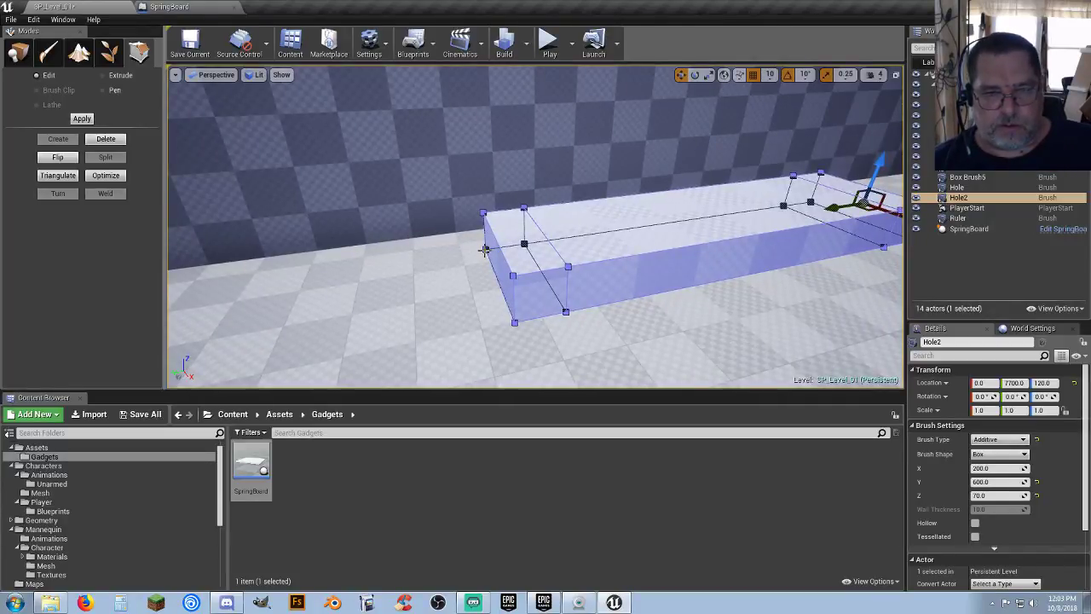
click(484, 248)
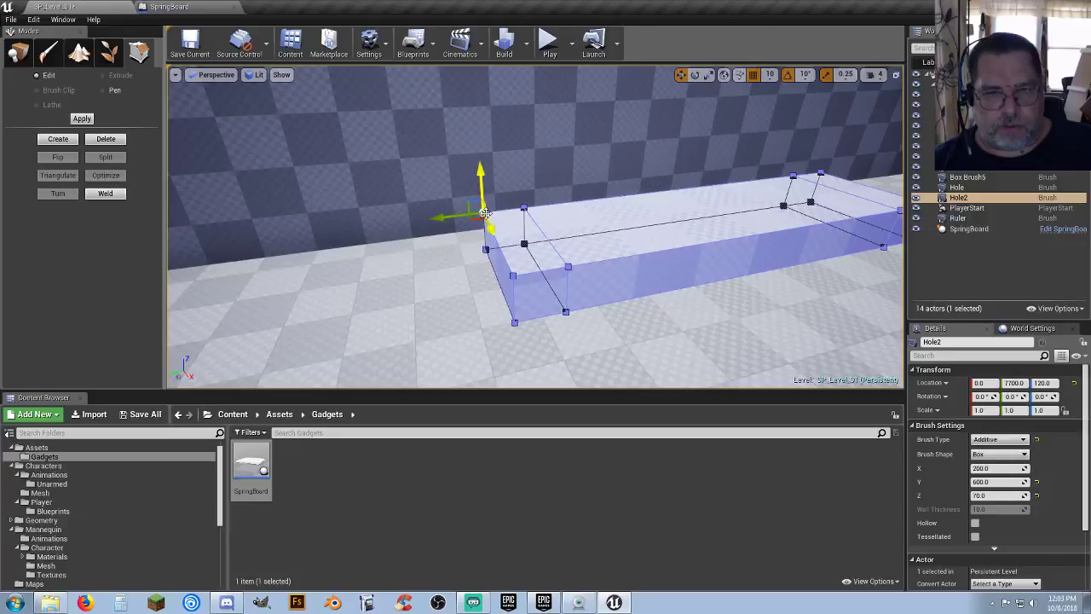
click(484, 247)
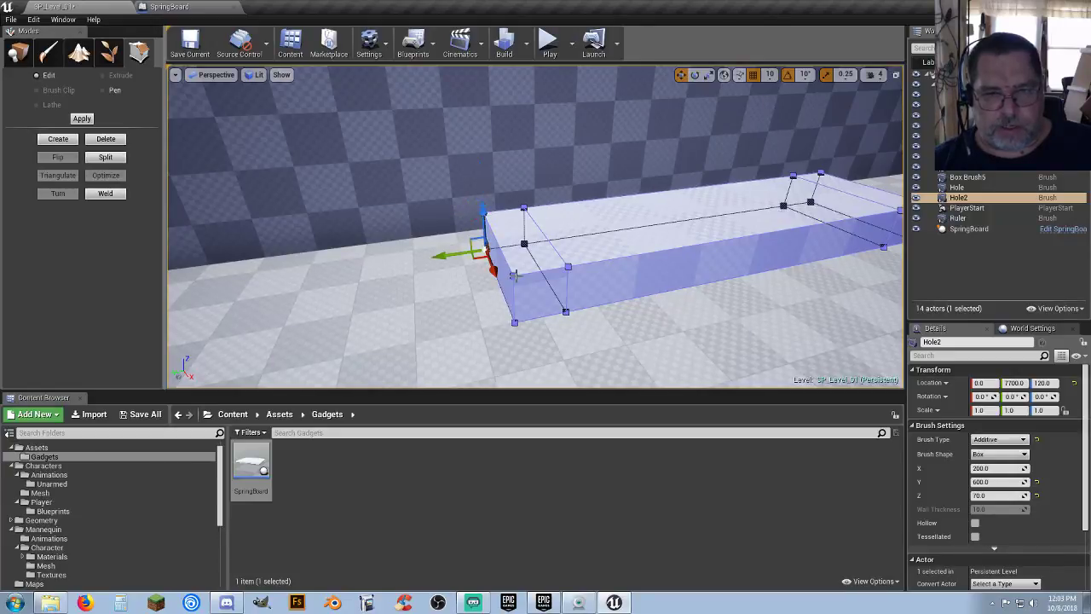
ctrl+click(512, 275)
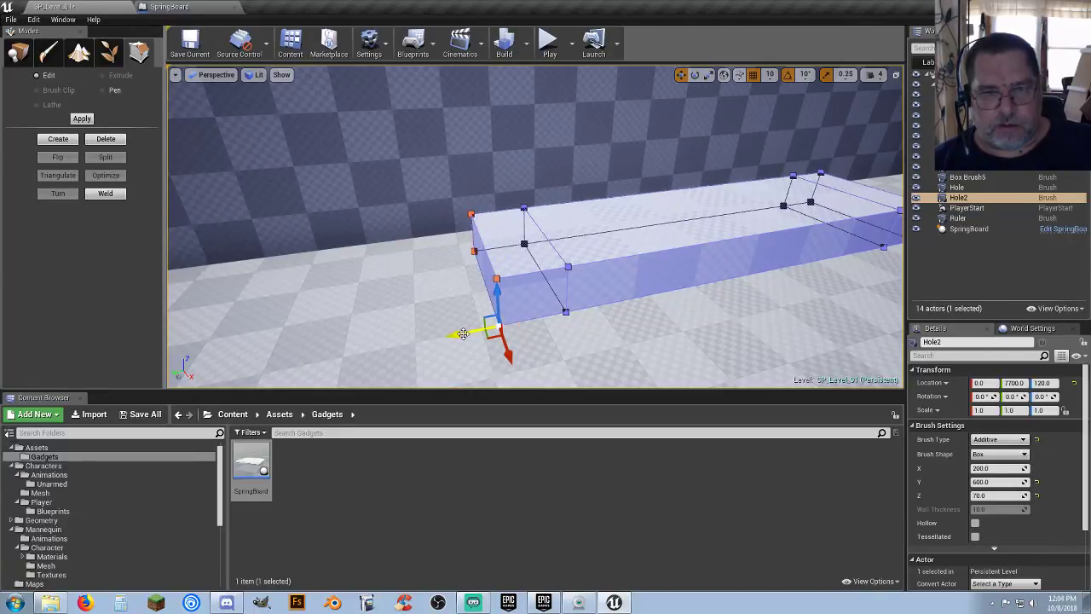
right_drag(578, 318, 578, 318)
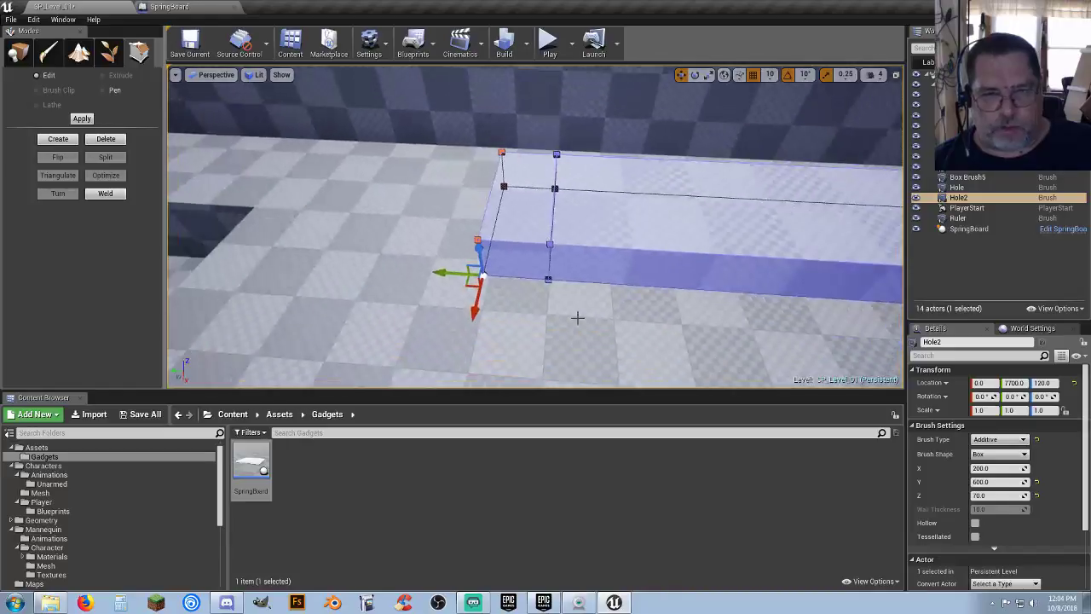
scroll(534, 262, up, 3)
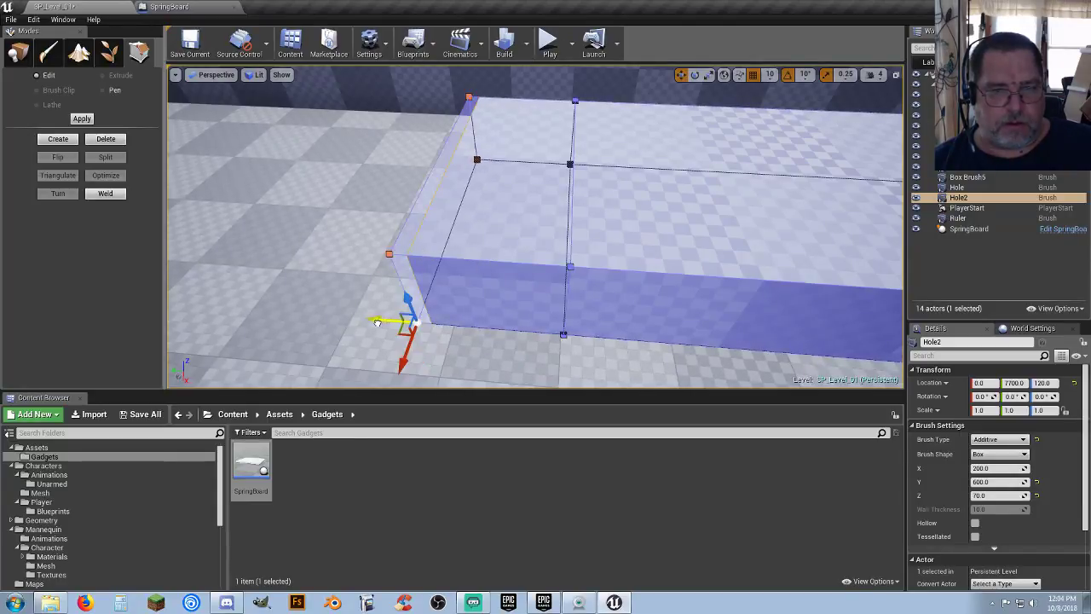
Step: Select the four vertices at the opposite end of the Hole2 brush and move them outward along its length
scroll(384, 322, down, 3)
key(d)
right_drag(501, 317, 501, 317)
key(d)
click(488, 229)
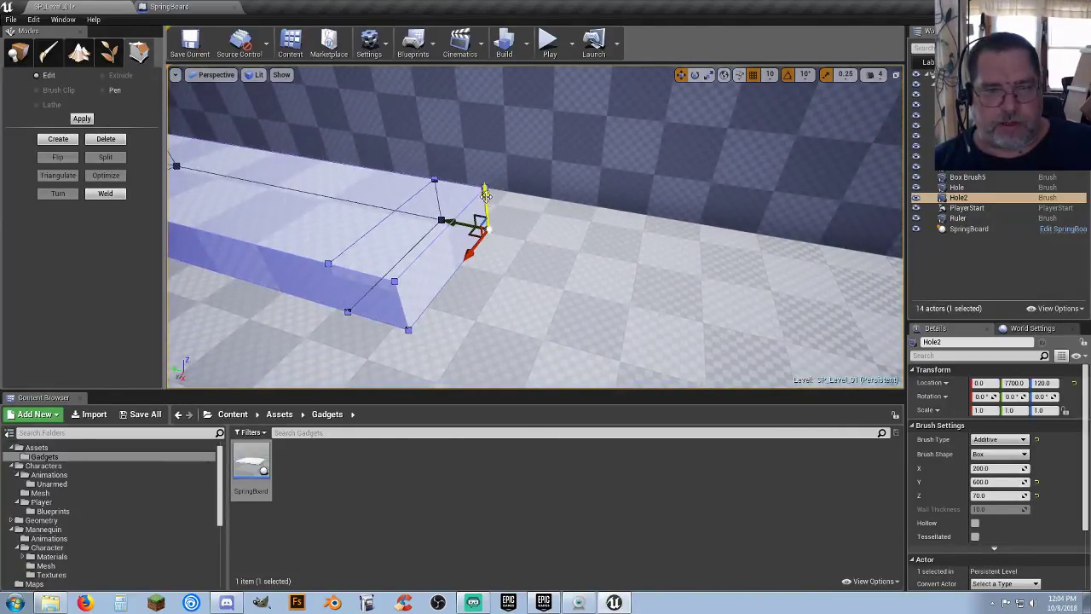
click(483, 191)
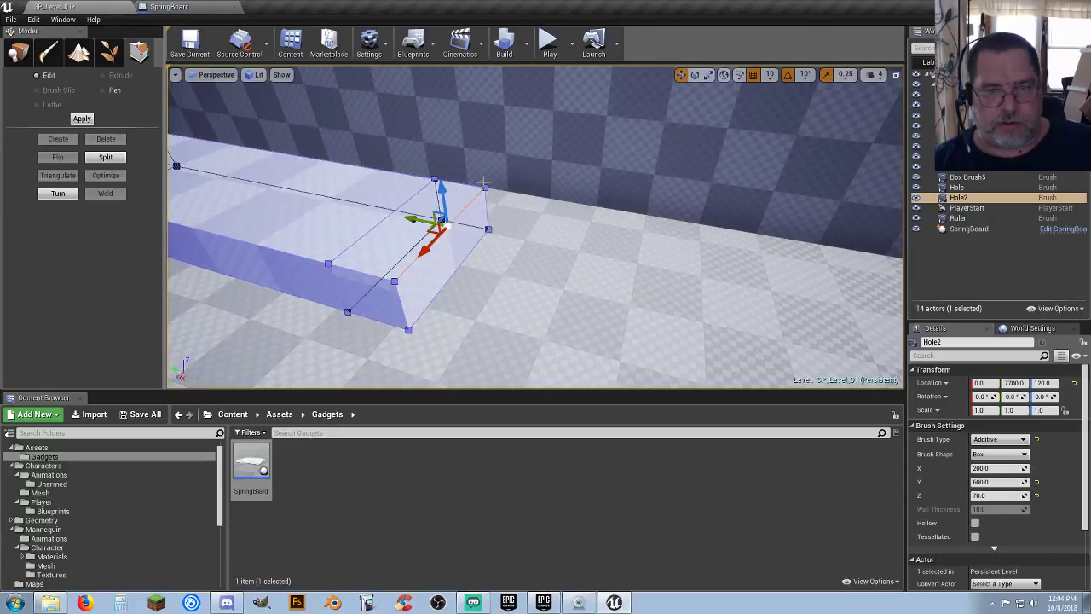
click(483, 185)
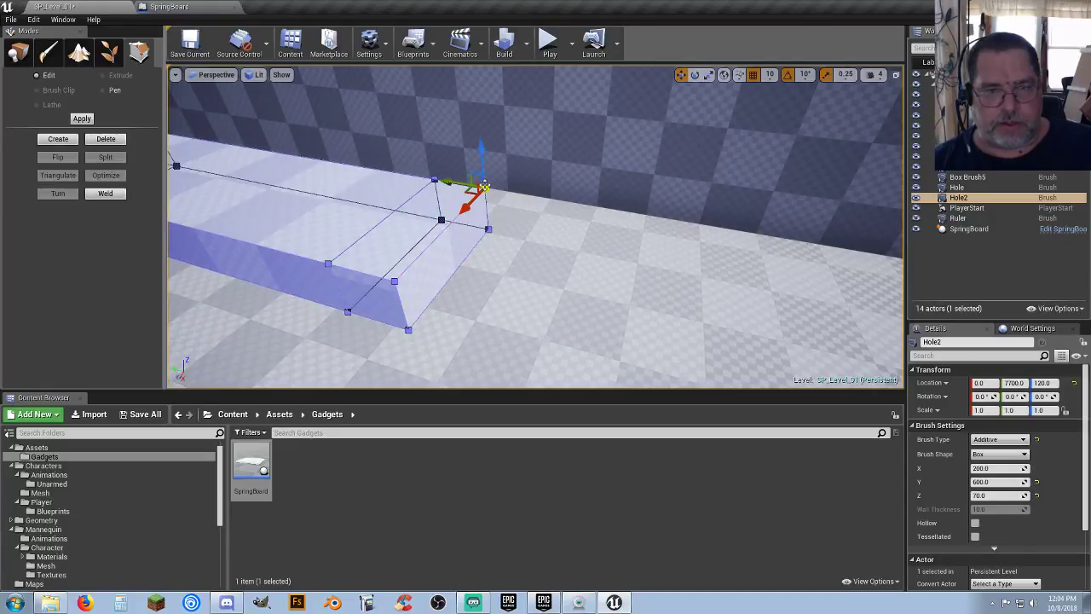
click(490, 231)
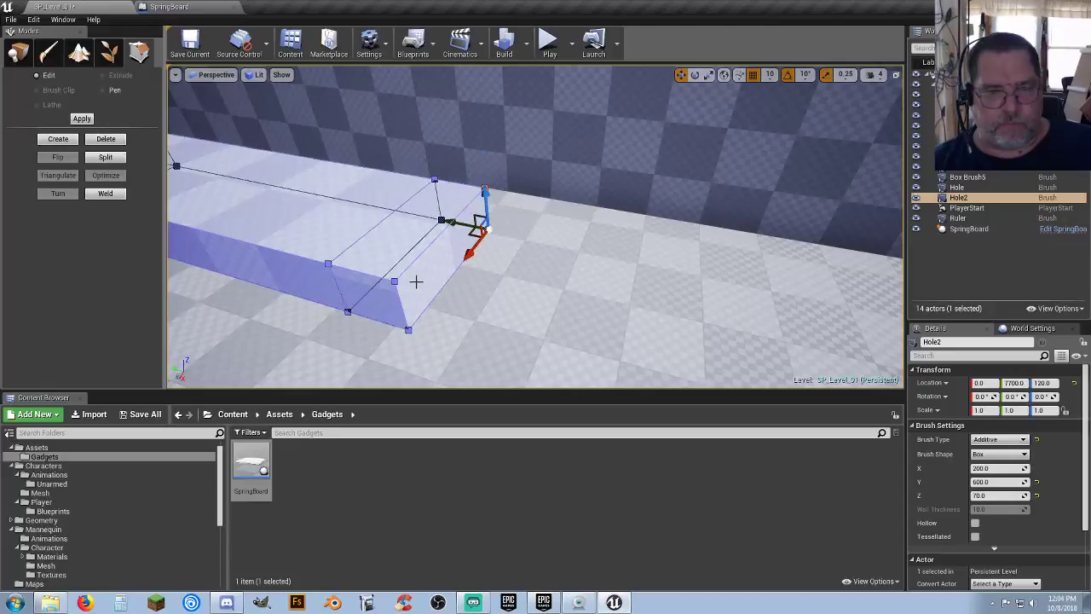
click(394, 284)
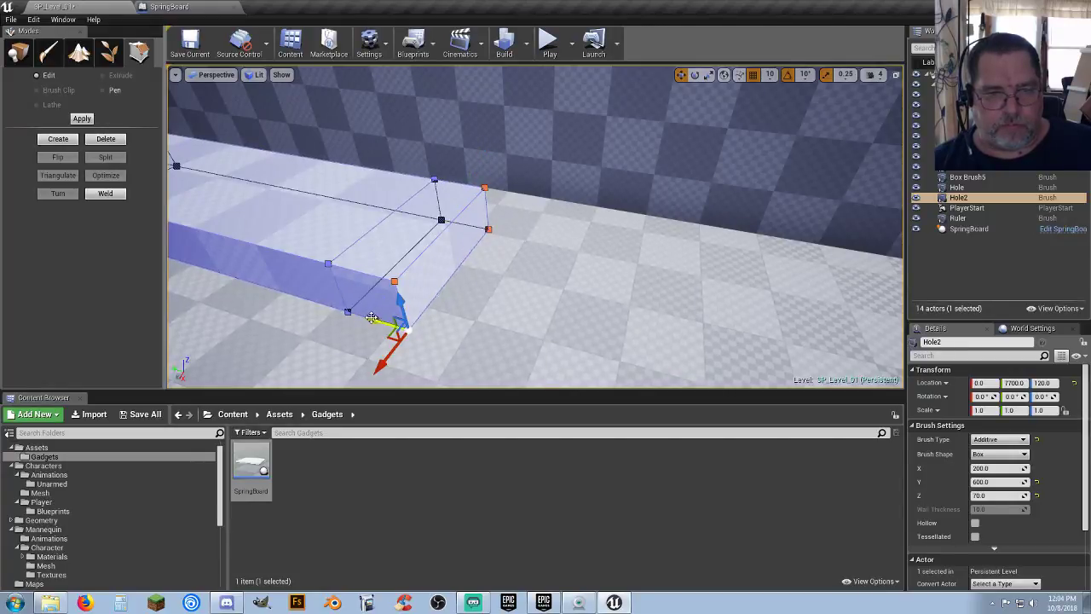
drag(370, 318, 426, 333)
Step: Pull the four vertices of that end back inward to shorten the extruded end section
right_drag(419, 331, 474, 327)
click(511, 329)
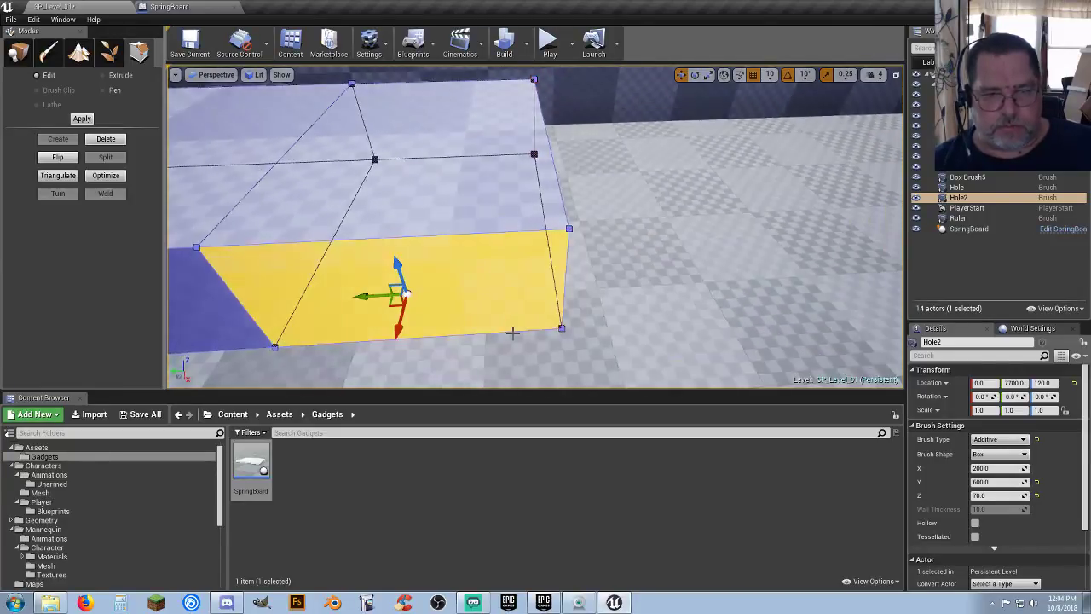
click(507, 336)
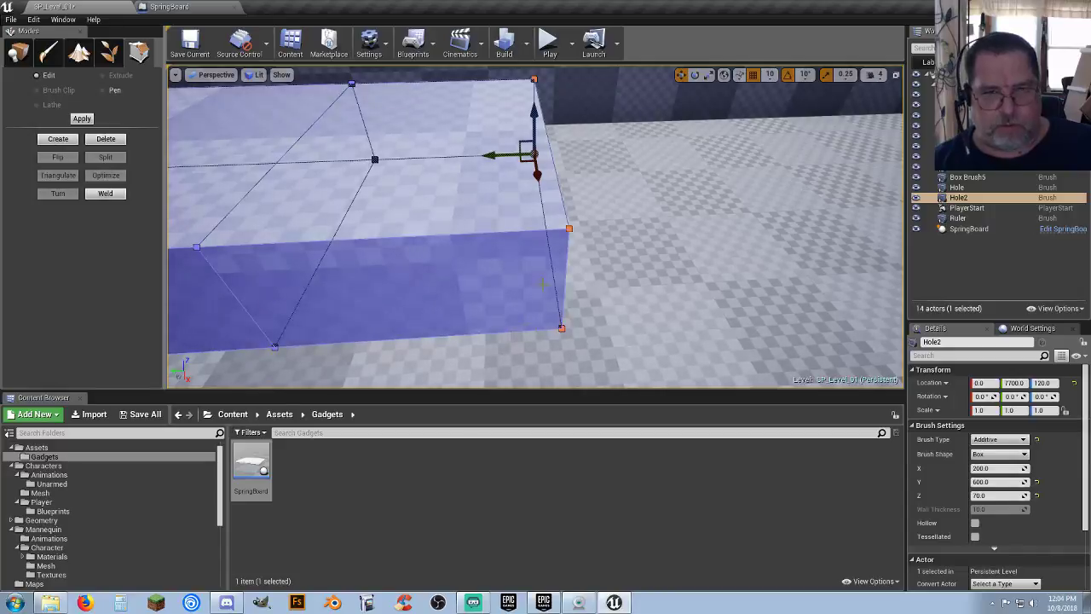
drag(490, 156, 434, 160)
Step: Move the two bottom vertices of that end inward to the neighbouring edge, forming a sloped end
scroll(433, 159, down, 5)
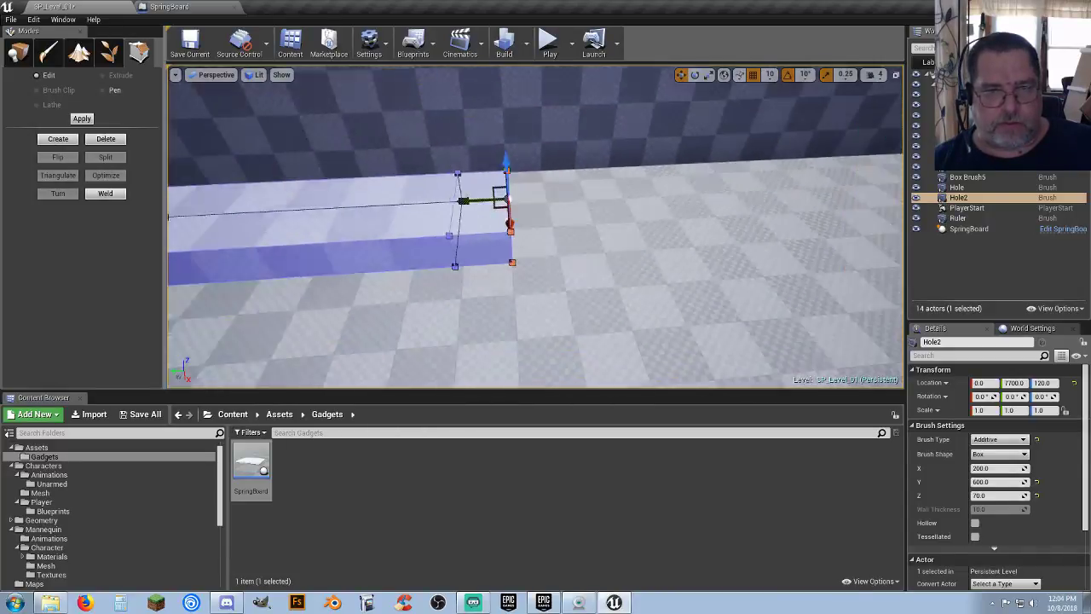
mouse_move(434, 160)
right_down()
mouse_move(417, 138)
mouse_move(341, 145)
mouse_move(396, 164)
mouse_move(511, 277)
mouse_move(523, 226)
right_up()
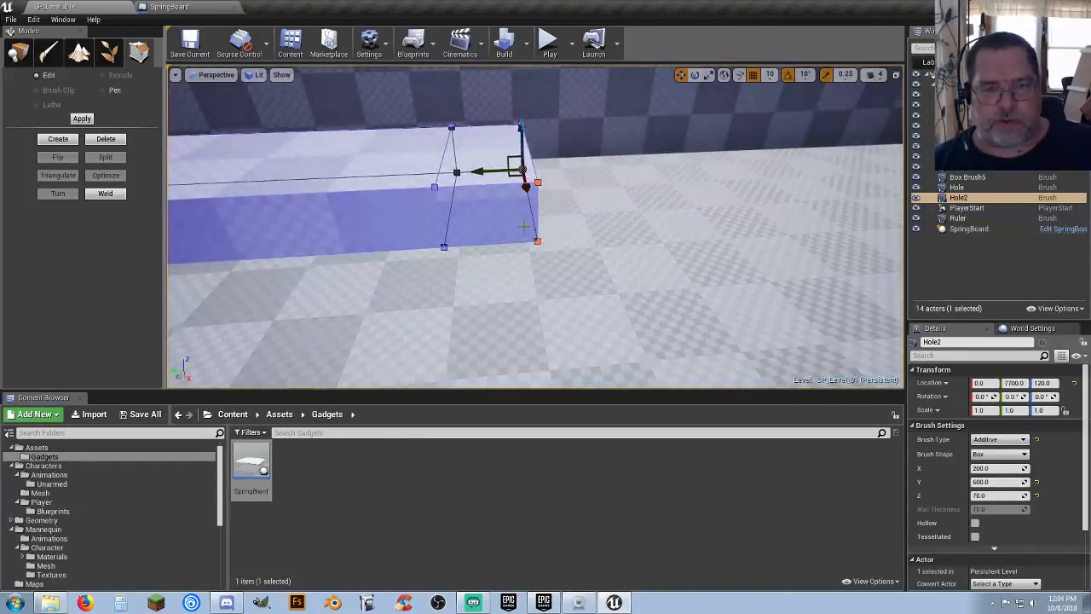
click(536, 240)
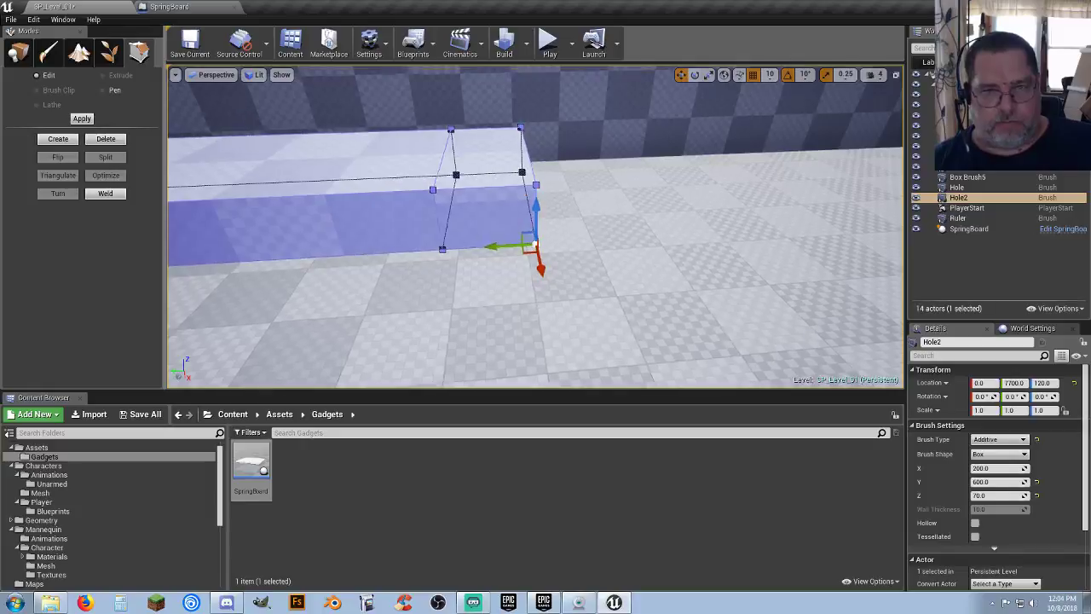
right_drag(537, 241, 443, 241)
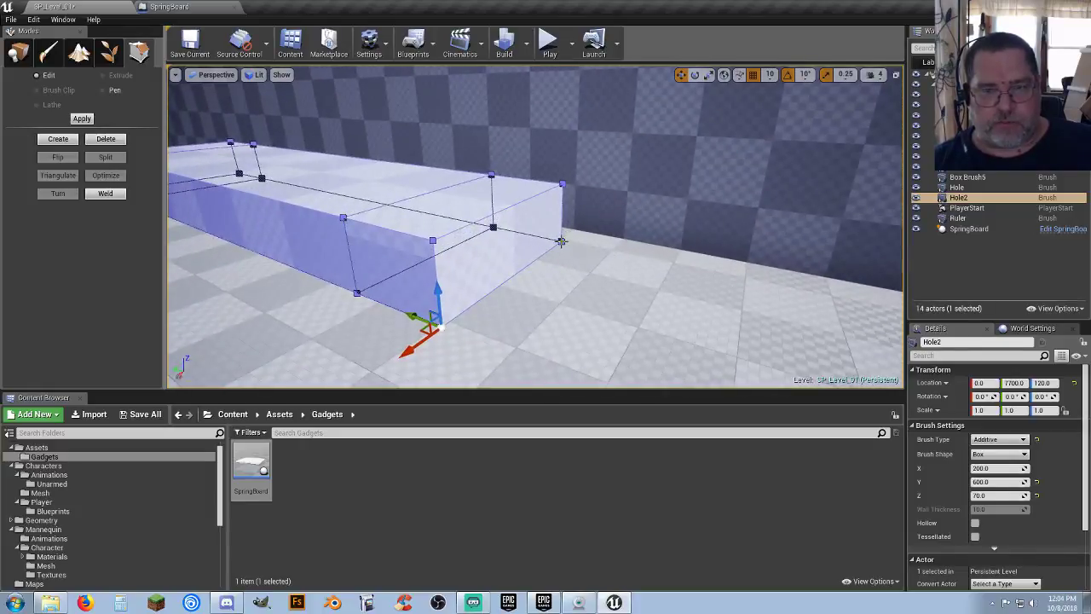
click(560, 241)
right_drag(561, 241, 580, 219)
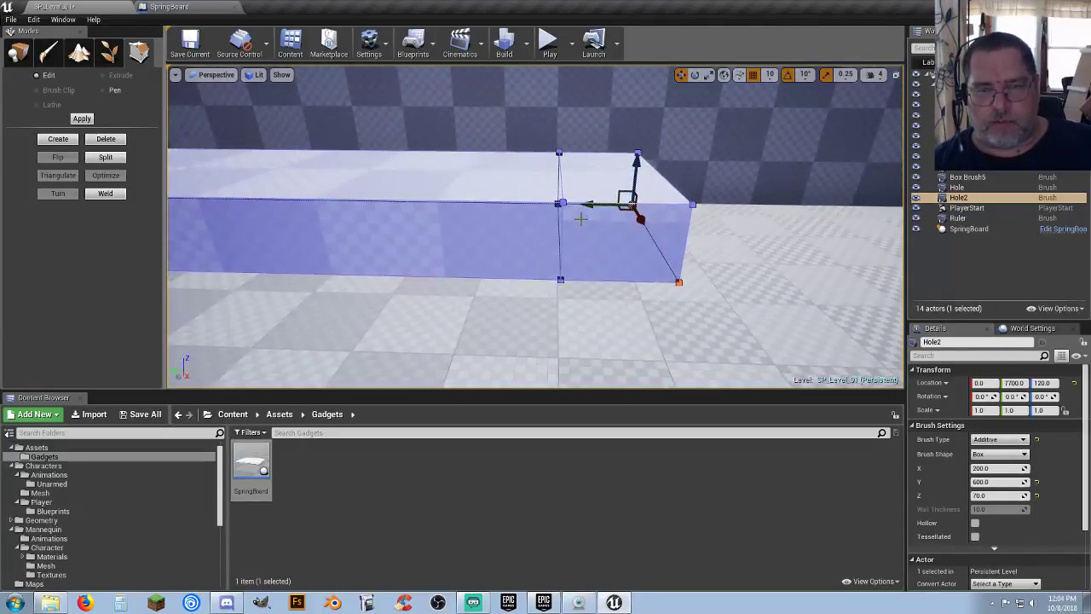
drag(592, 204, 524, 205)
Step: Slope the end nearest the existing hole by moving its two bottom vertices inward to the neighbouring edge
mouse_move(524, 204)
right_down()
mouse_move(494, 209)
mouse_move(455, 280)
right_up()
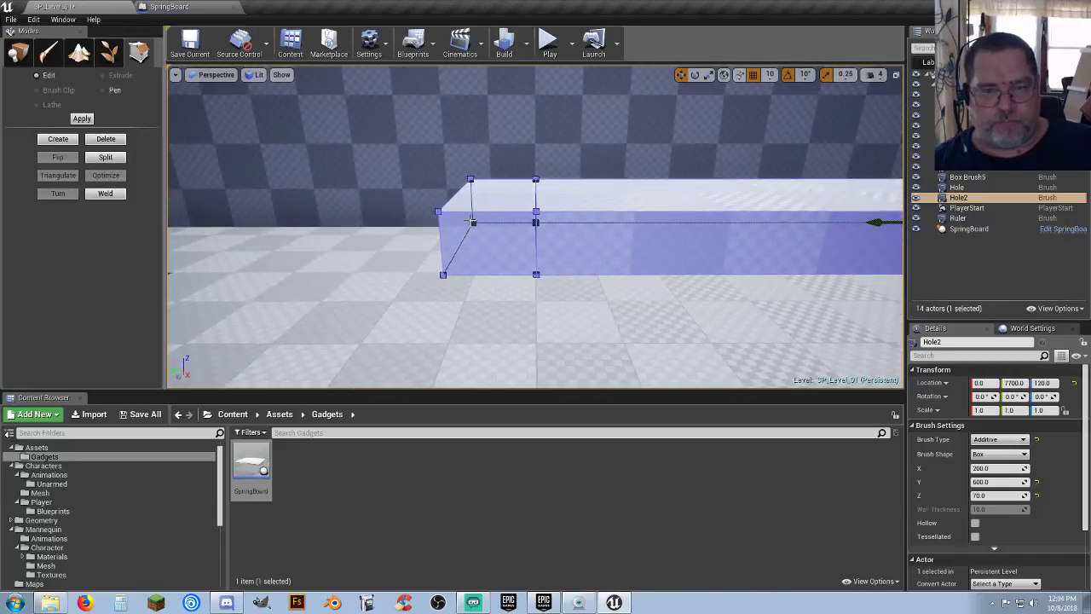
click(442, 274)
drag(407, 277, 494, 281)
right_drag(494, 281, 567, 202)
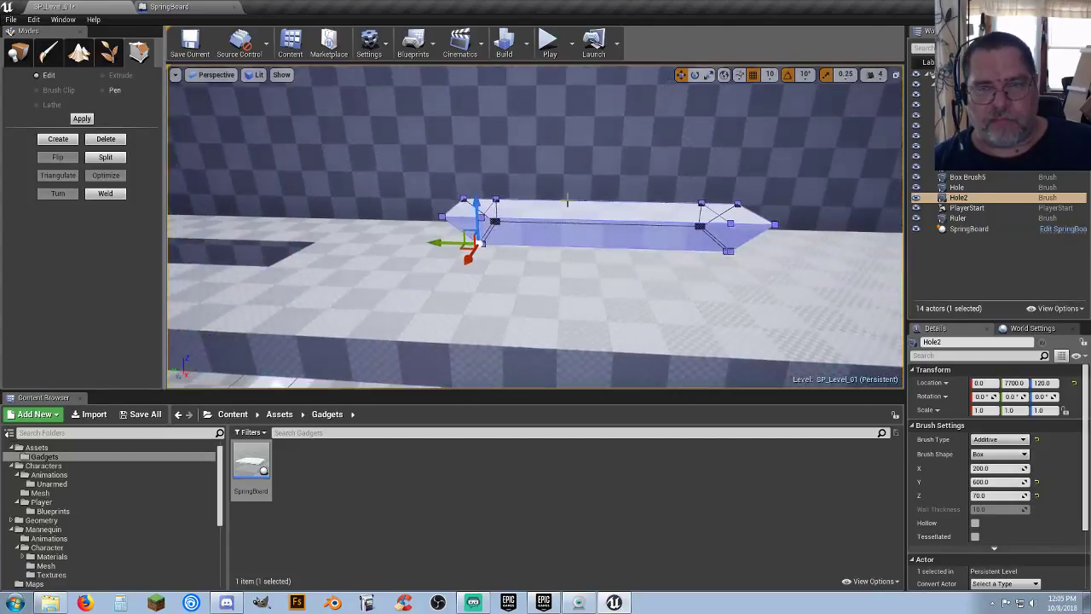
Step: Leave geometry editing, lower the Hole2 brush into the floor to Z -30, and set its brush type to Subtractive
click(17, 54)
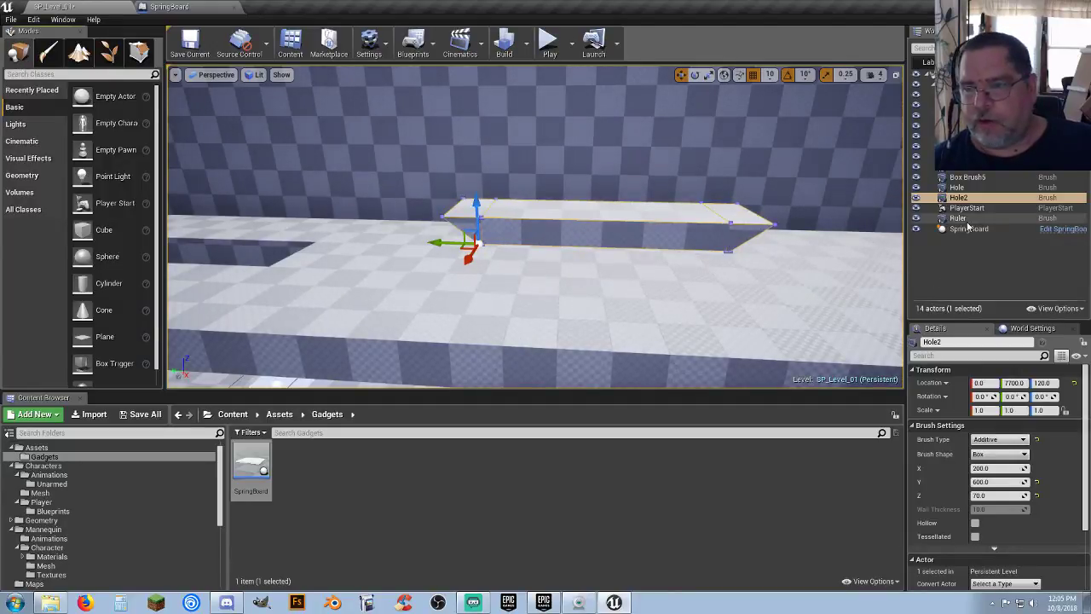
drag(479, 203, 479, 230)
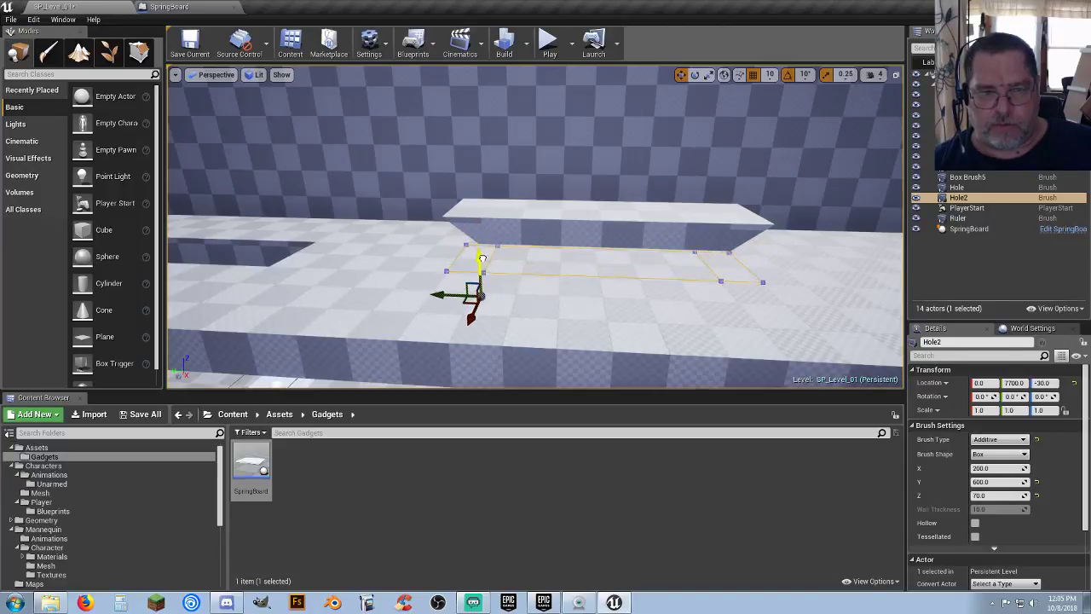
click(998, 439)
click(989, 457)
scroll(666, 311, up, 4)
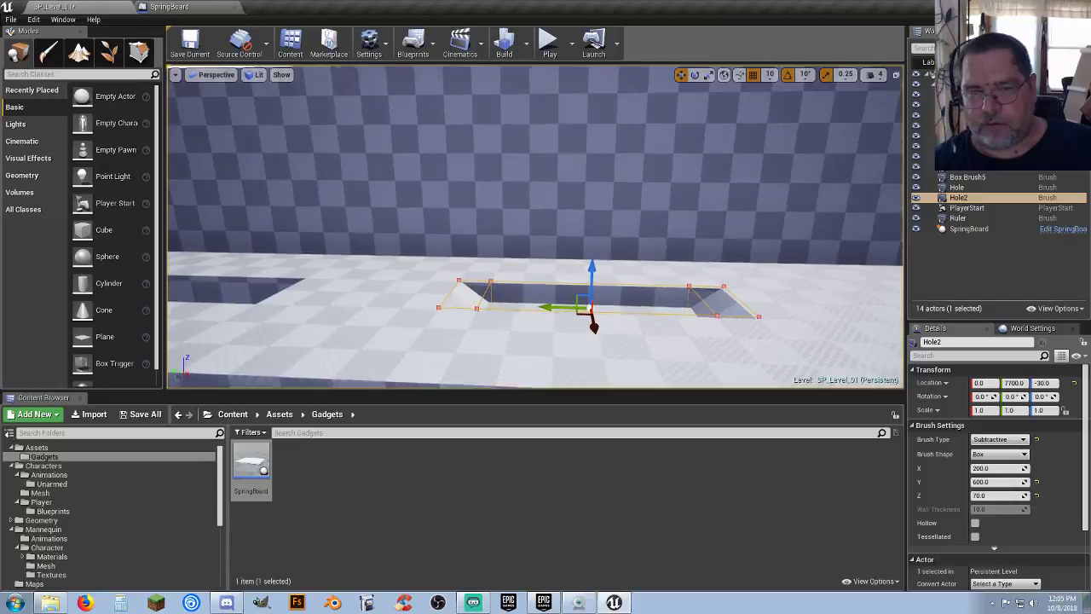
Step: Play-test the level by running the character back and forth through the sloped pit, stop play, and inspect the pit
click(550, 42)
key(d)
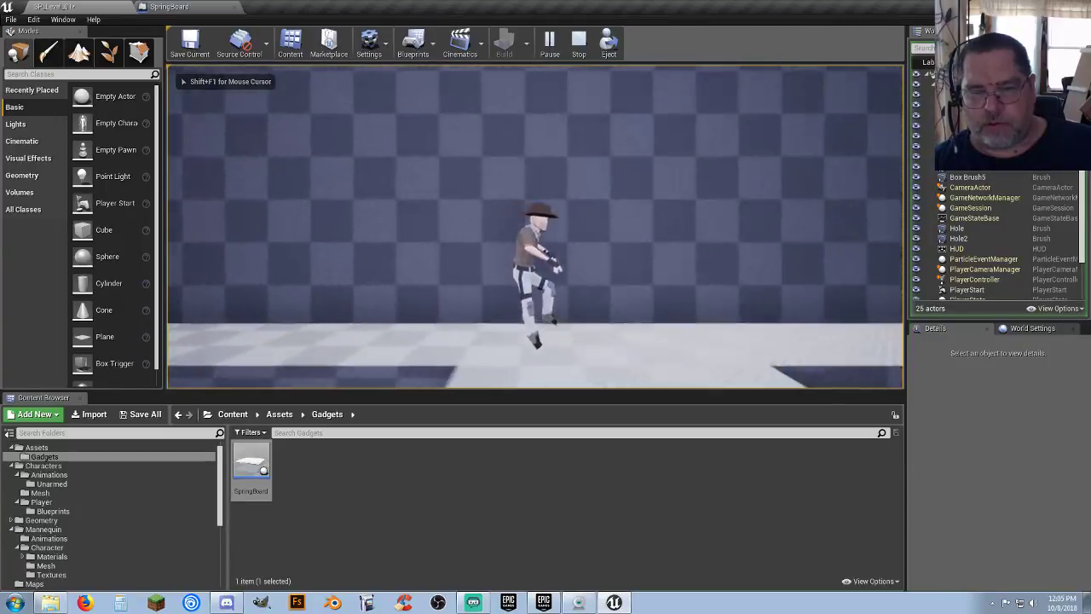
key(a)
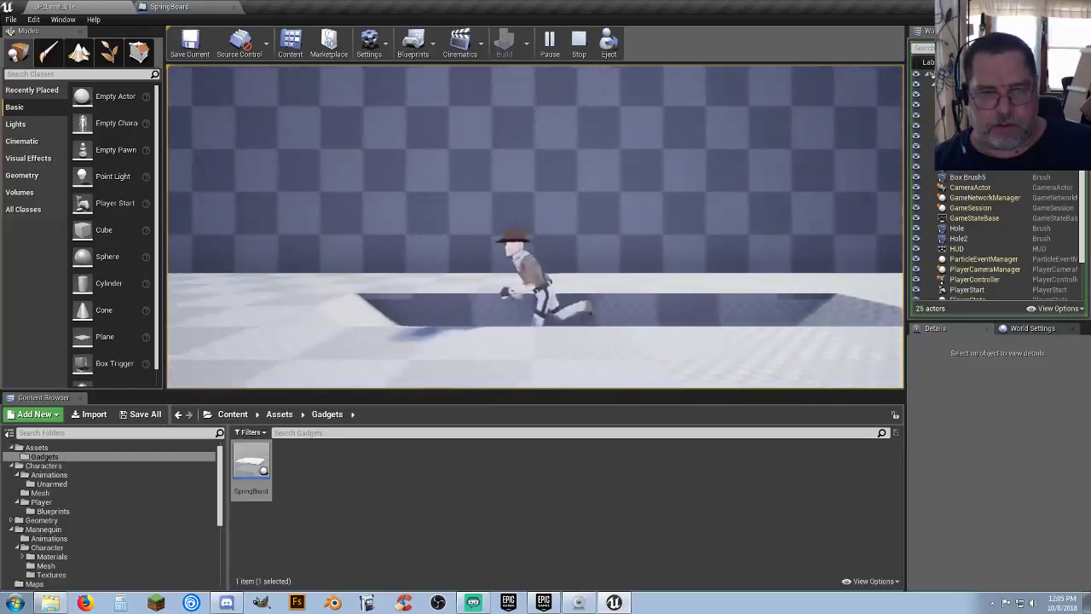
key(d)
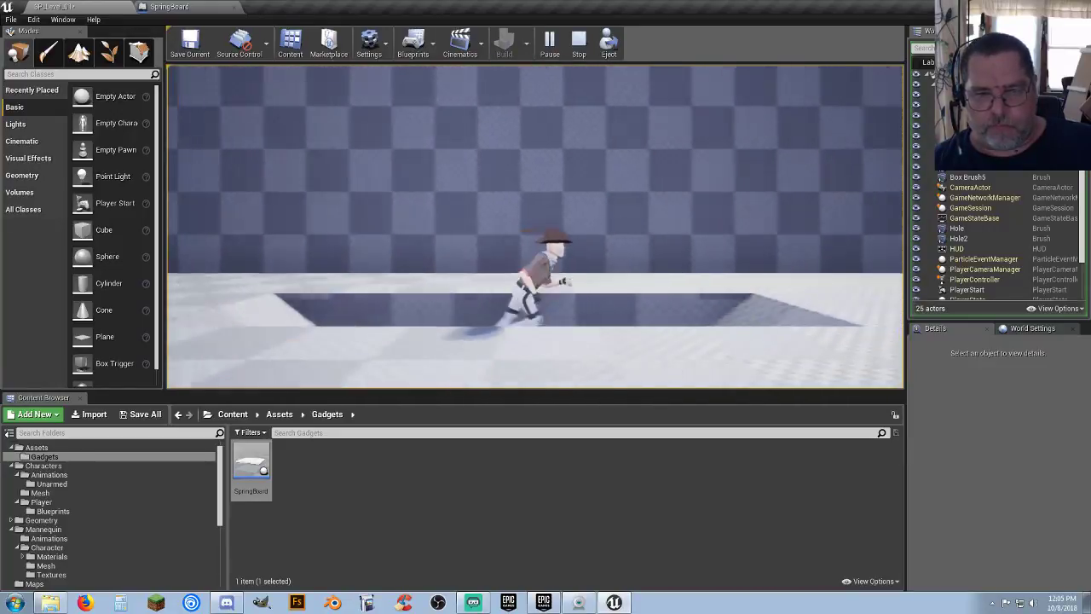
key(a)
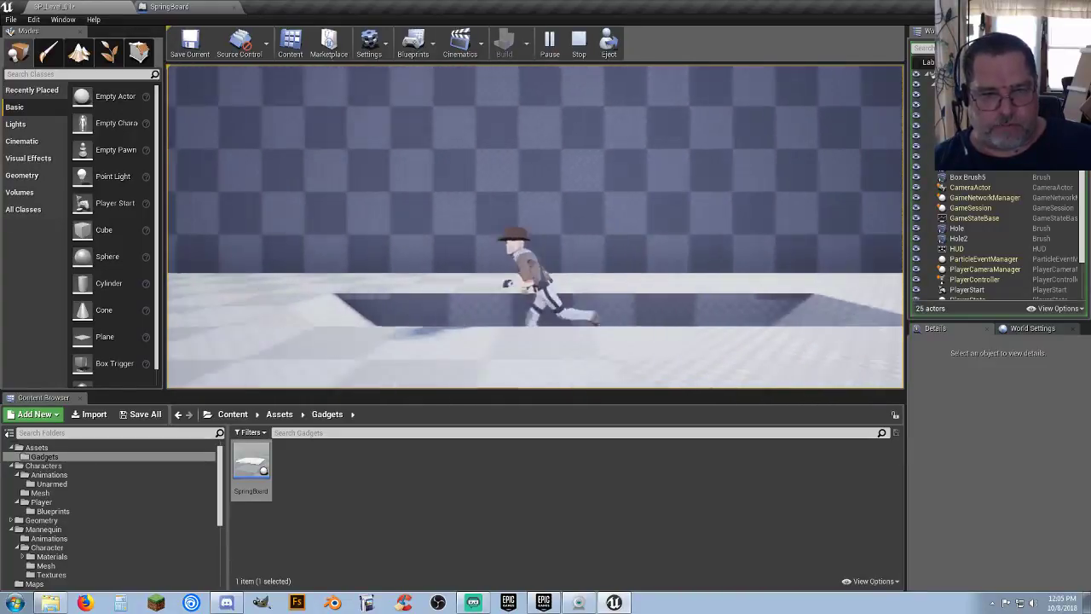
key(space)
key(Escape)
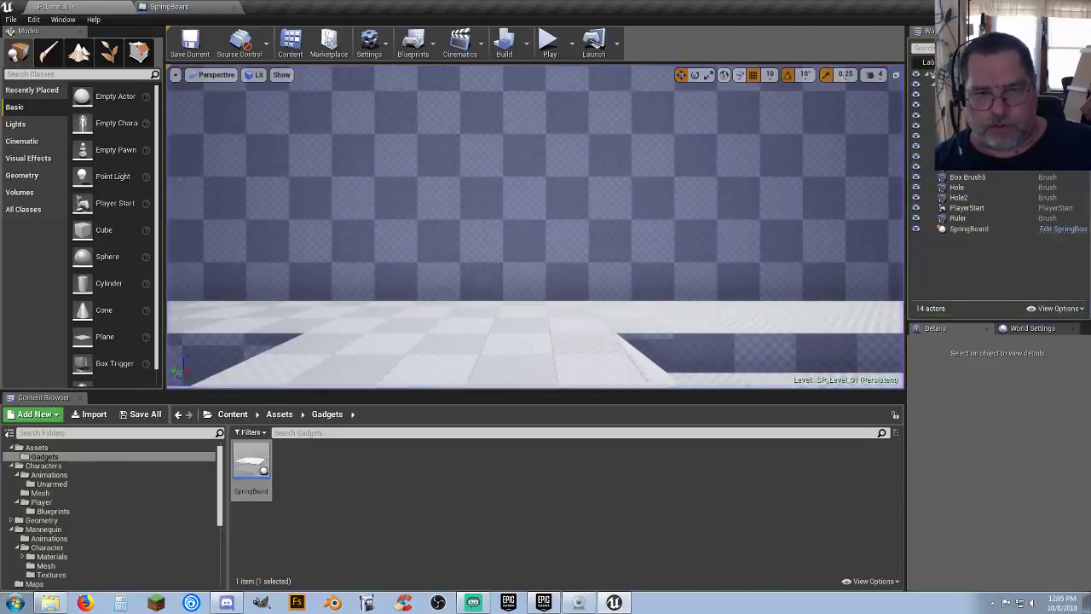
mouse_move(606, 230)
right_down()
mouse_move(606, 255)
mouse_move(605, 229)
right_up()
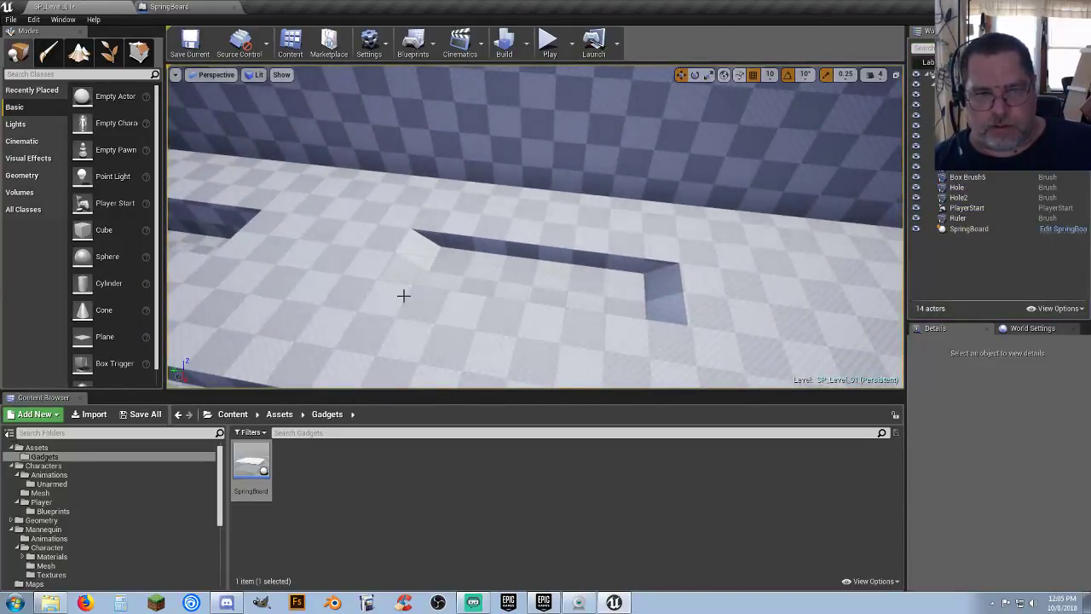
Step: Create a folder named Materials inside the Assets folder and open it
right_drag(403, 295, 360, 274)
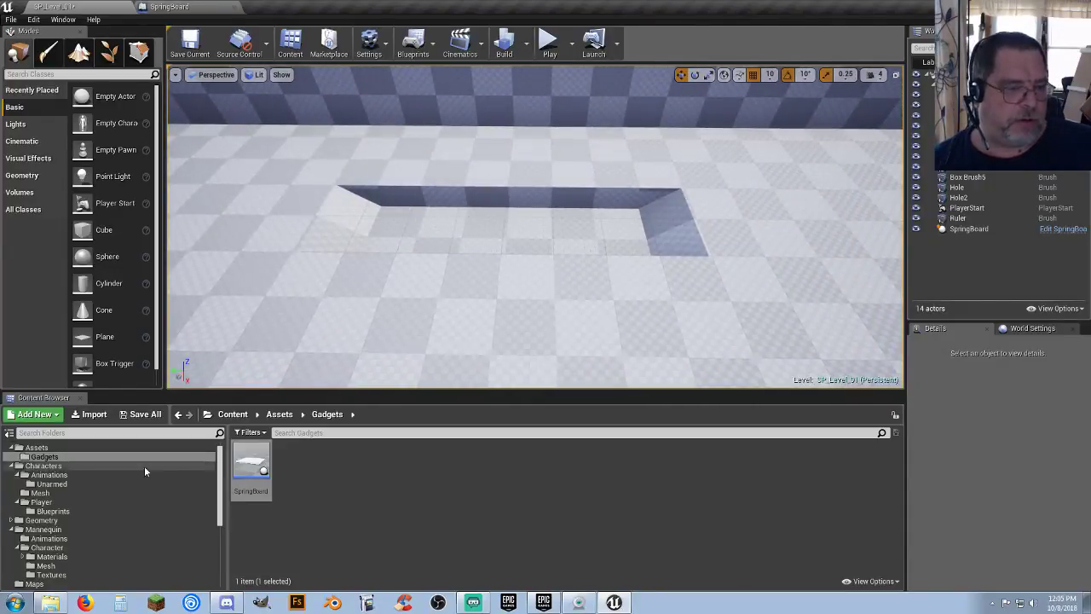
click(38, 447)
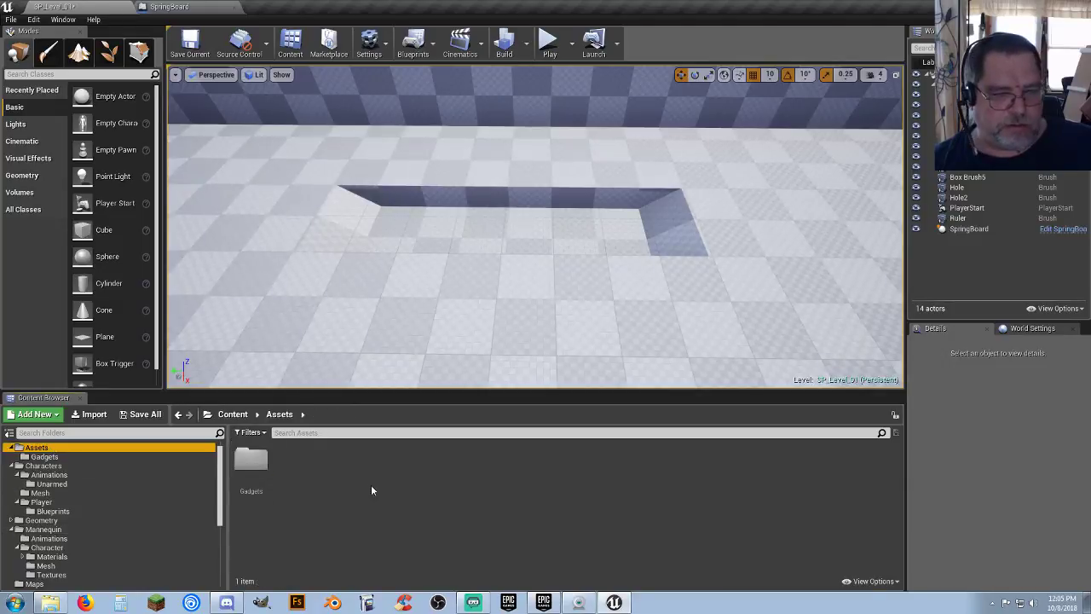
click(314, 467)
right_click(307, 465)
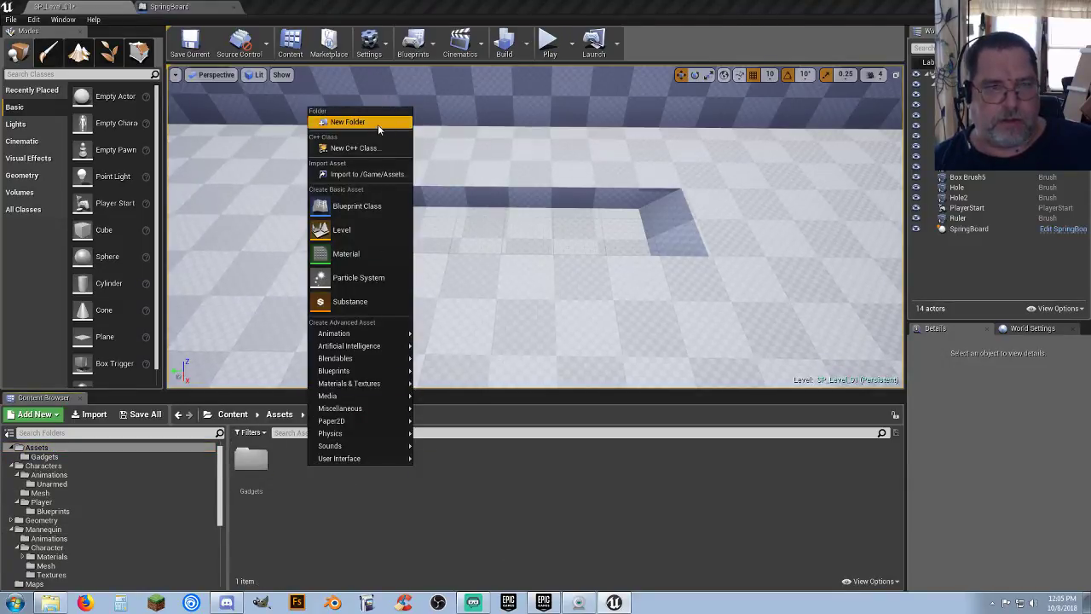
click(377, 123)
text(Materia)
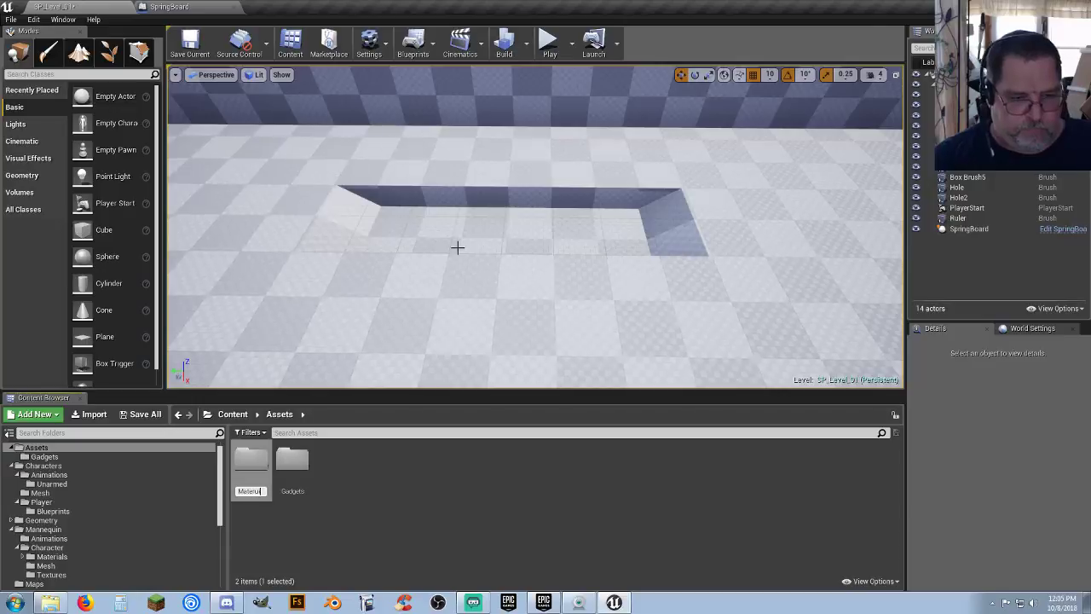
text(ls)
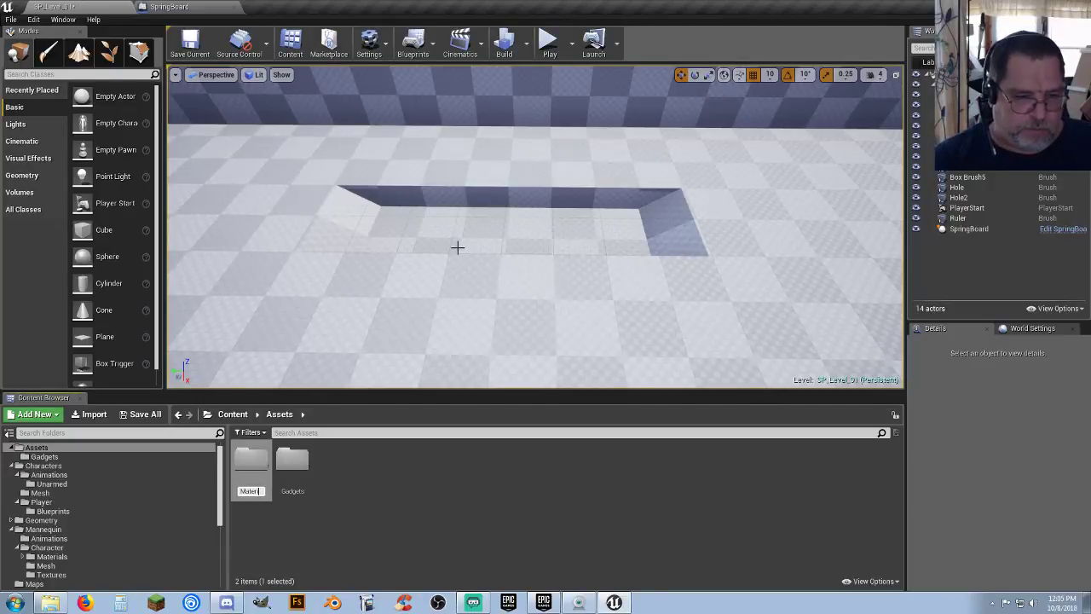
key(Return)
key(Return)
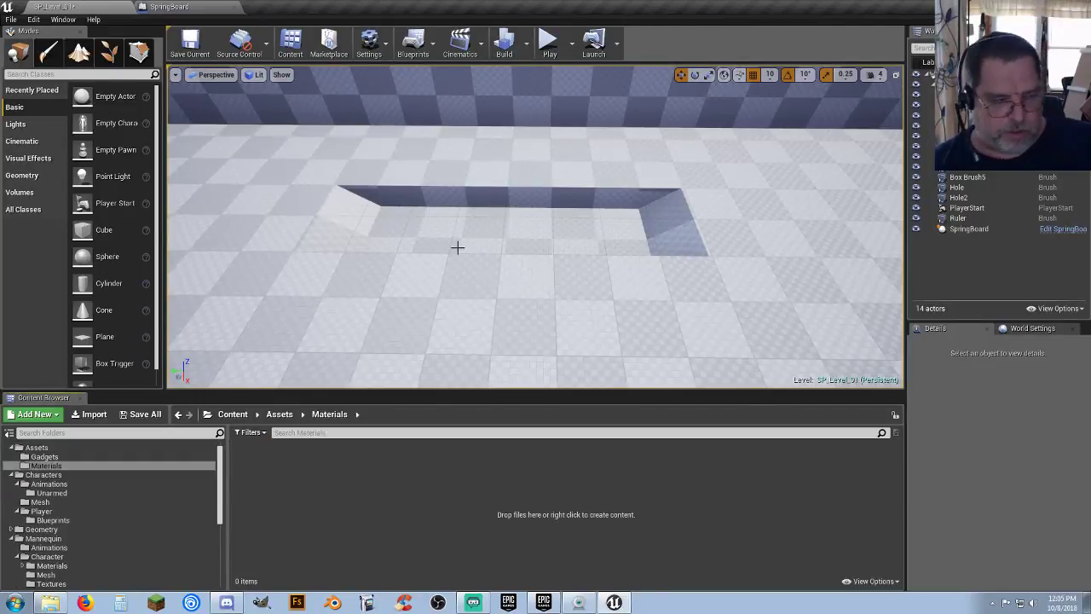
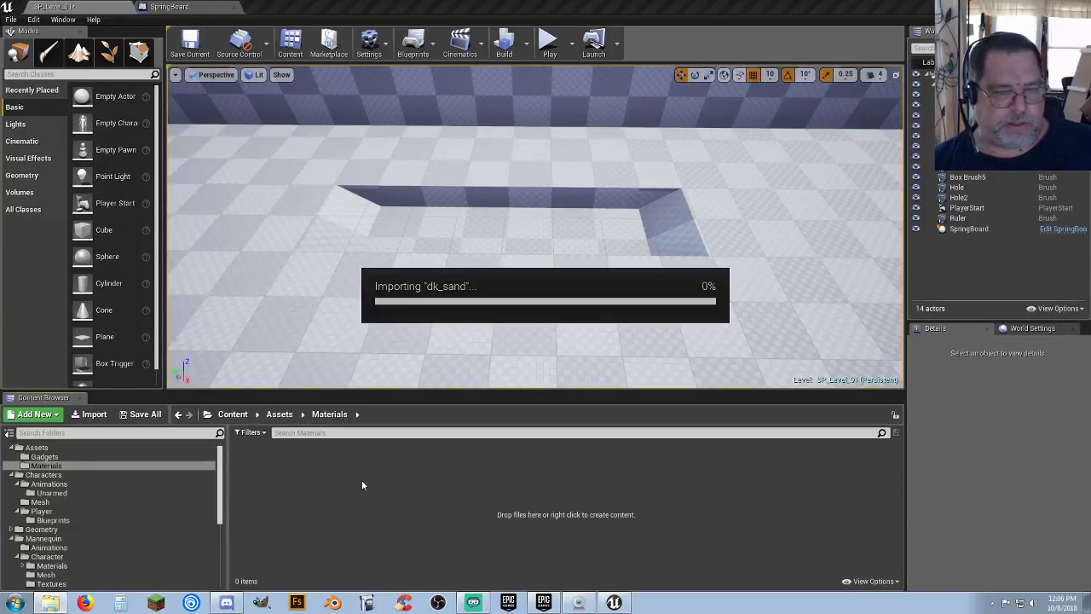
Step: Save all the newly imported colour and sand textures in the Materials folder
click(728, 490)
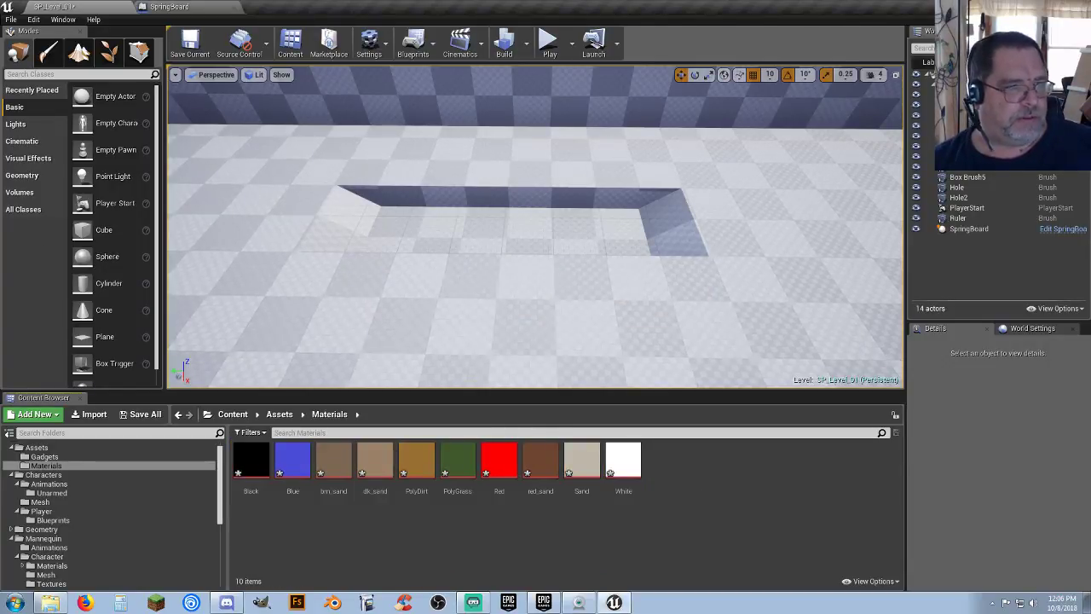
click(145, 415)
click(651, 406)
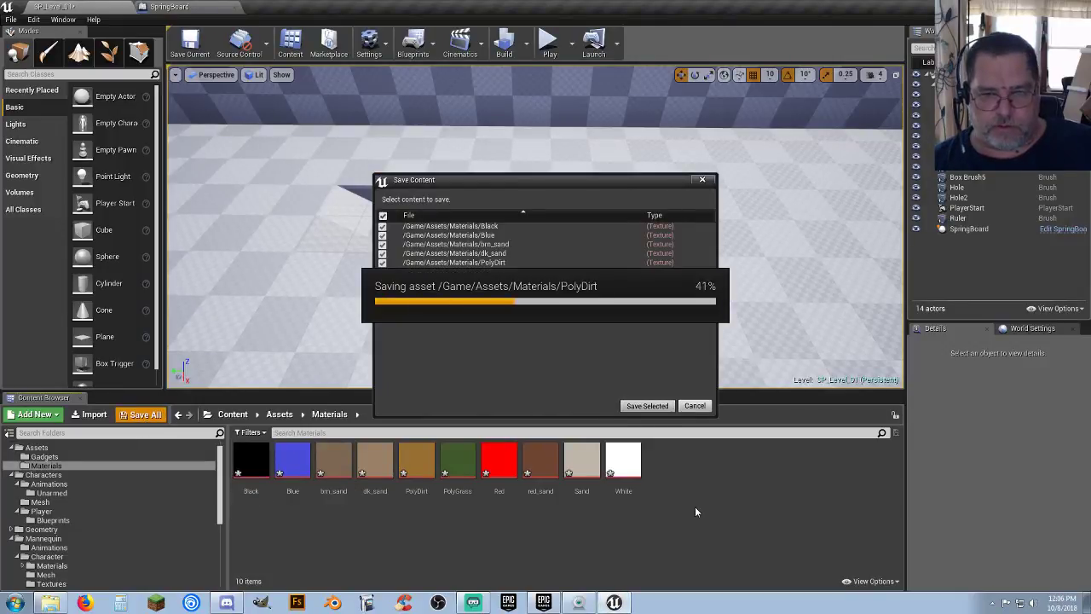
Step: Create materials from the PolyGrass and red_sand textures, keeping the suggested names PolyGrass_Mat and red_sand_Mat
click(456, 460)
right_click(457, 466)
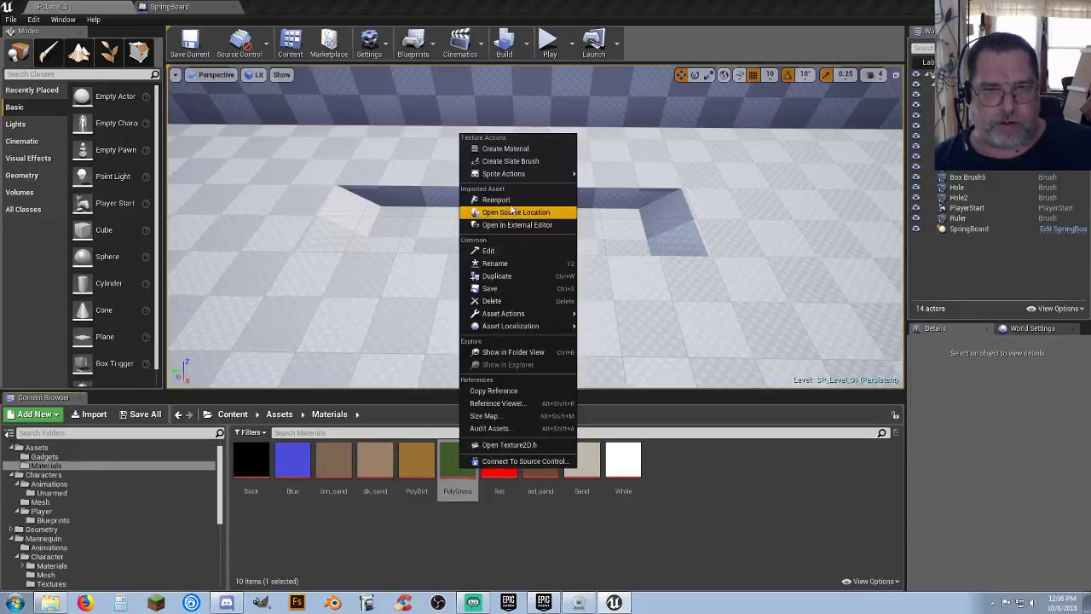
click(505, 149)
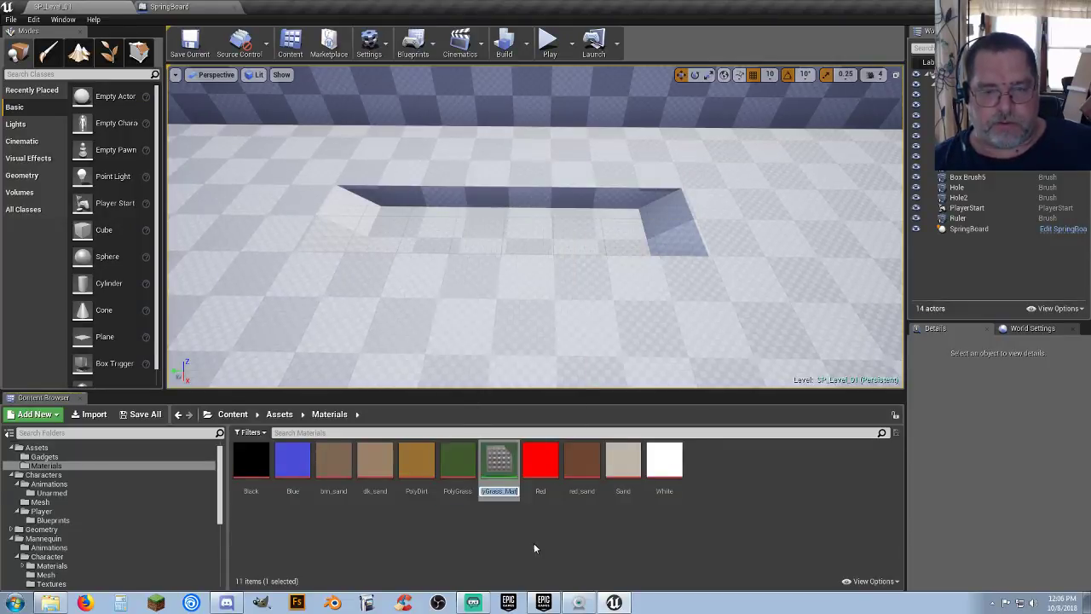
key(Return)
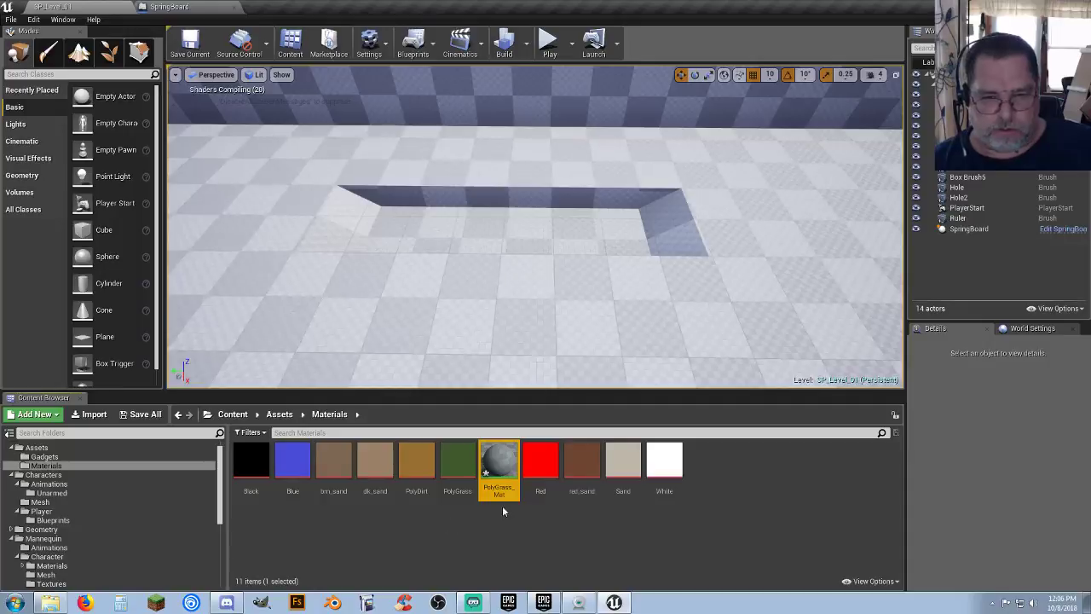
right_click(590, 456)
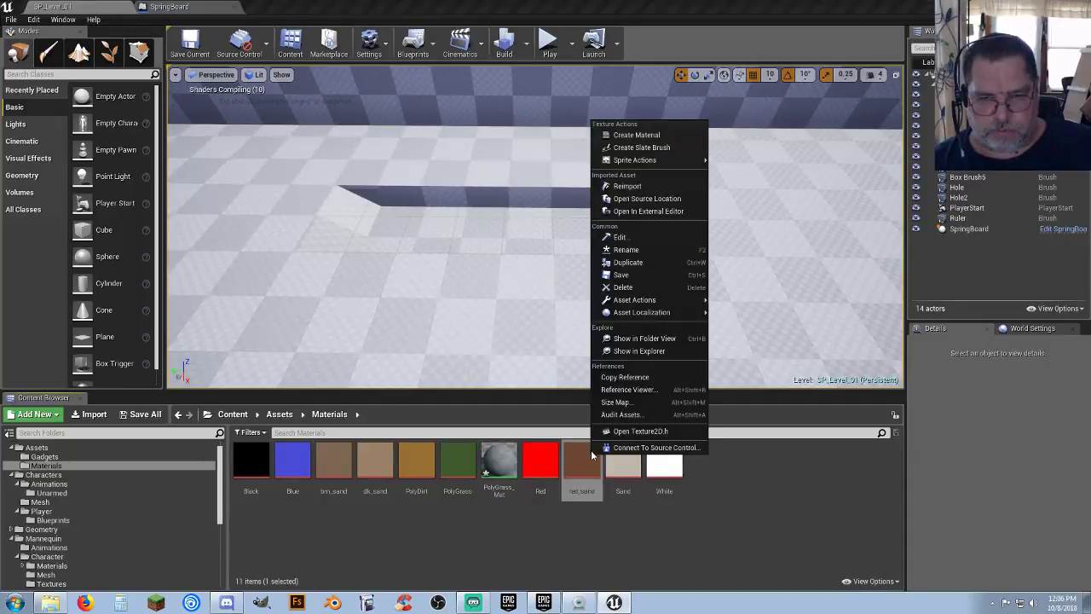
click(630, 135)
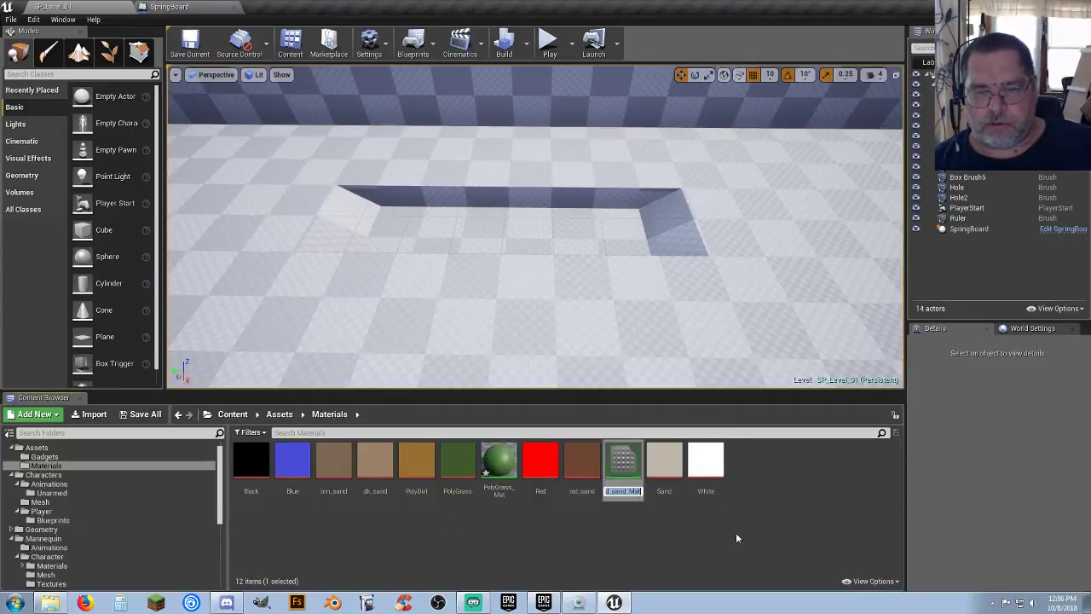
key(Return)
click(472, 528)
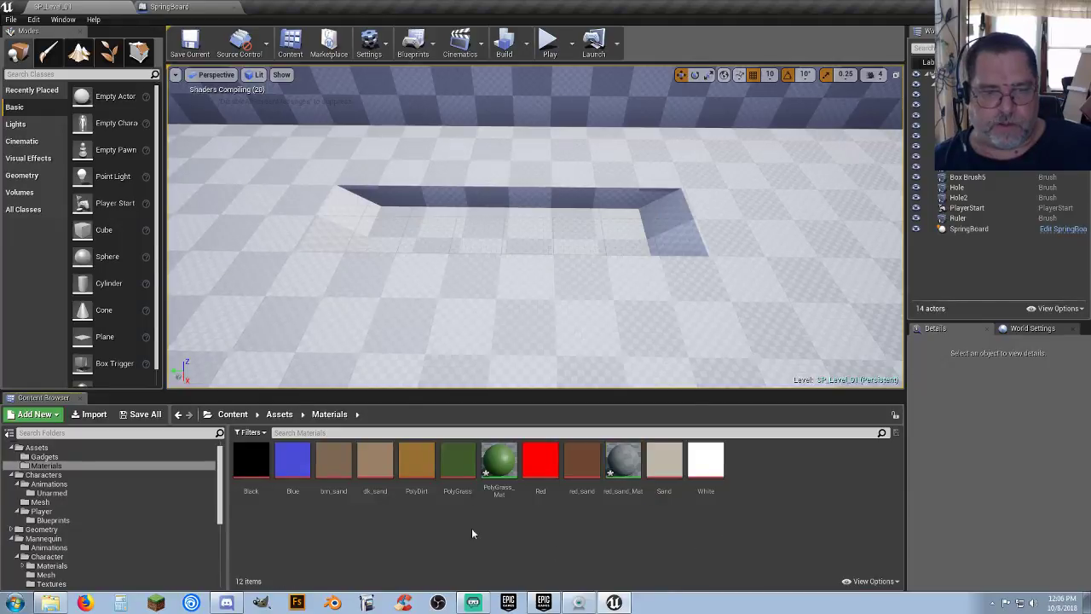
Step: Select all adjacent surfaces of the upper floor with the two pits and assign PolyGrass_Mat to them
click(269, 344)
mouse_move(518, 334)
right_down()
mouse_move(306, 145)
mouse_move(214, 187)
right_up()
click(520, 262)
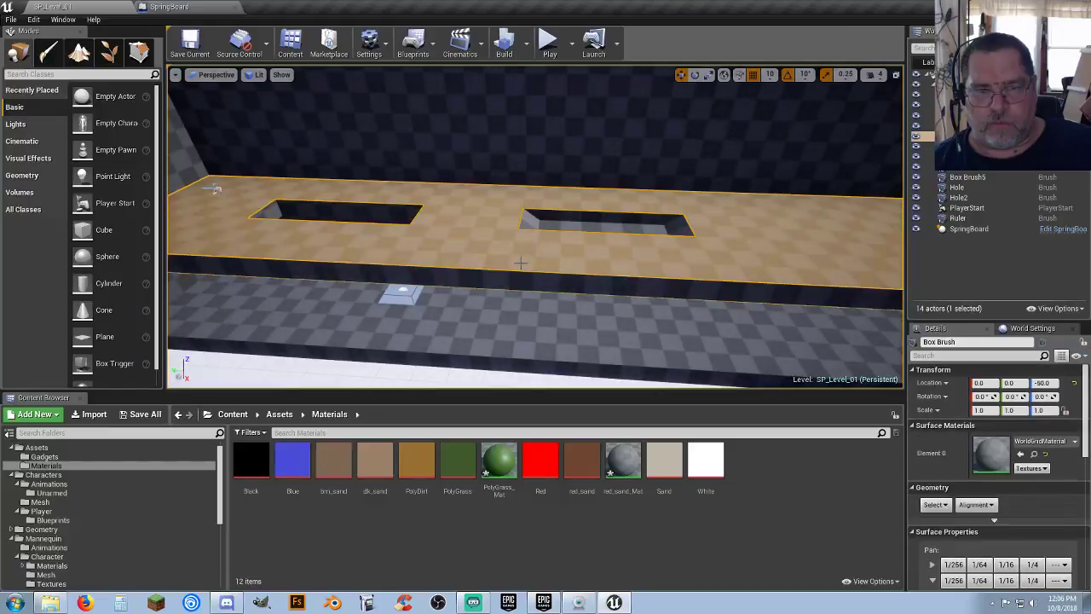
click(934, 504)
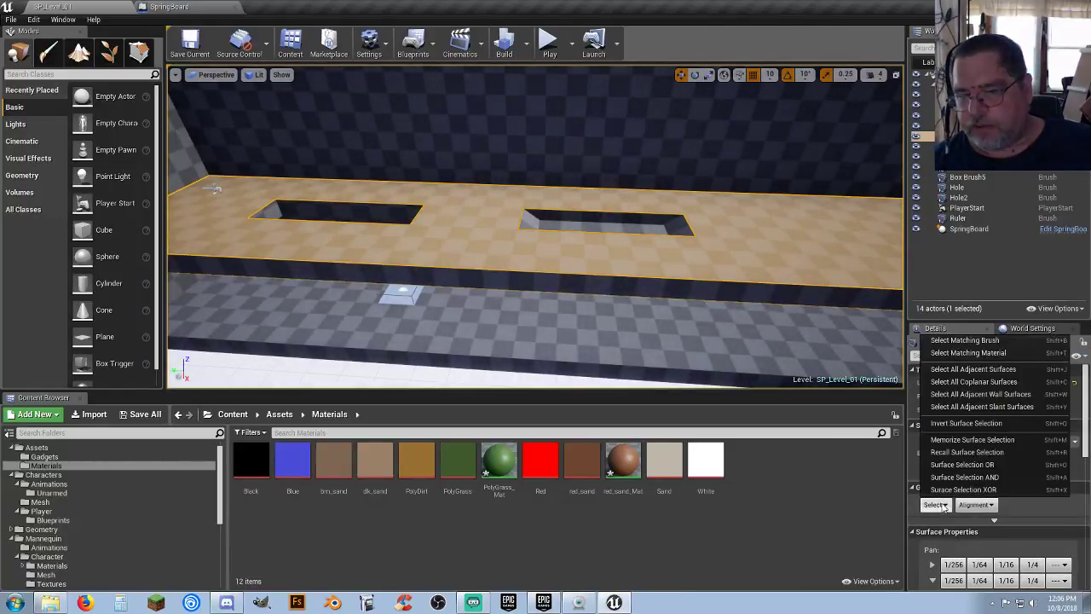
click(980, 374)
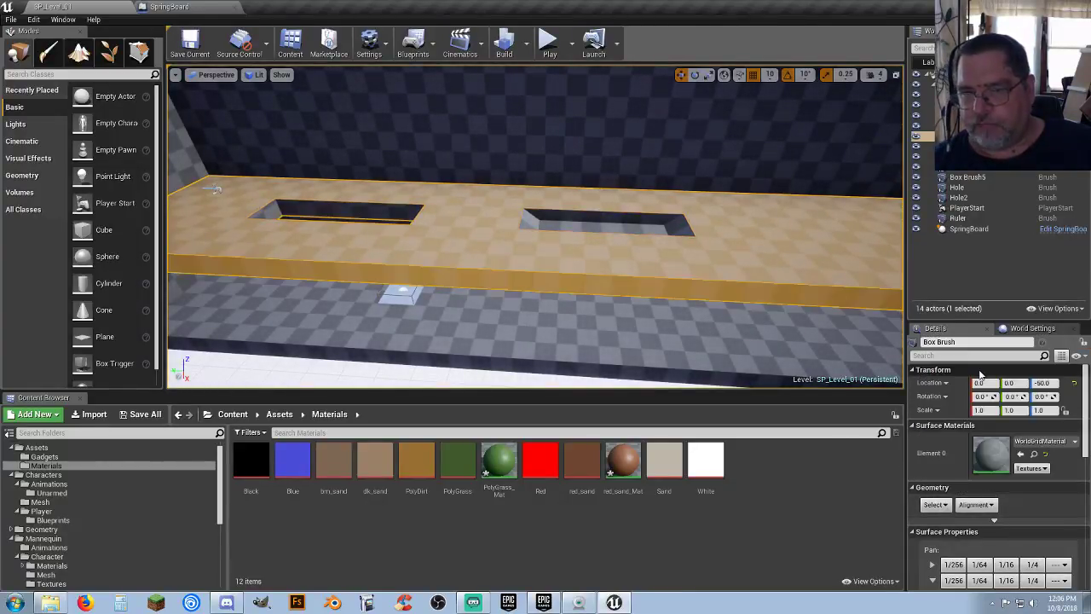
click(498, 460)
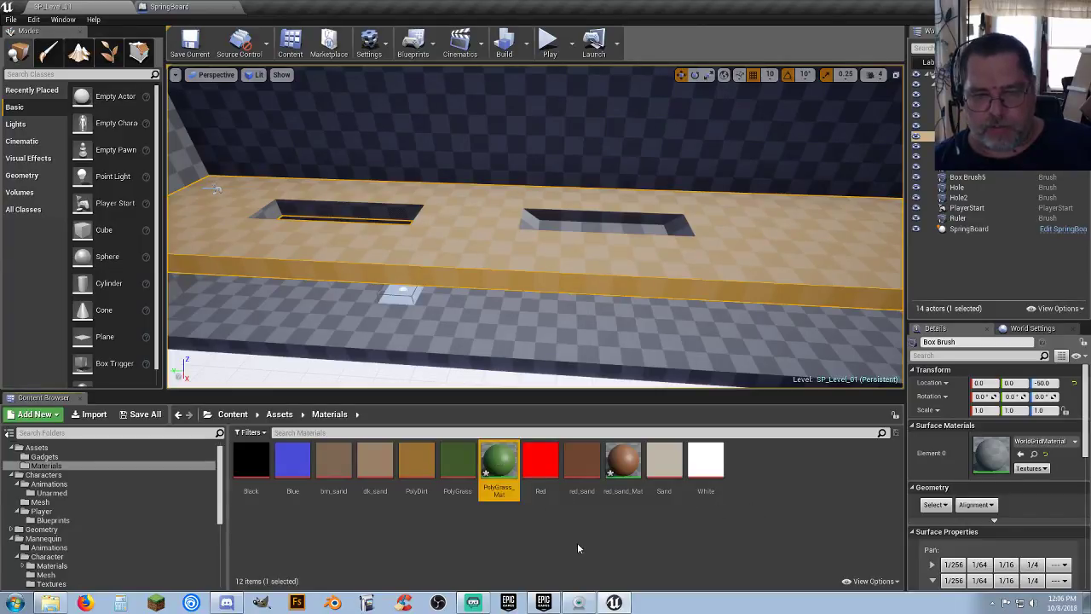
click(1020, 454)
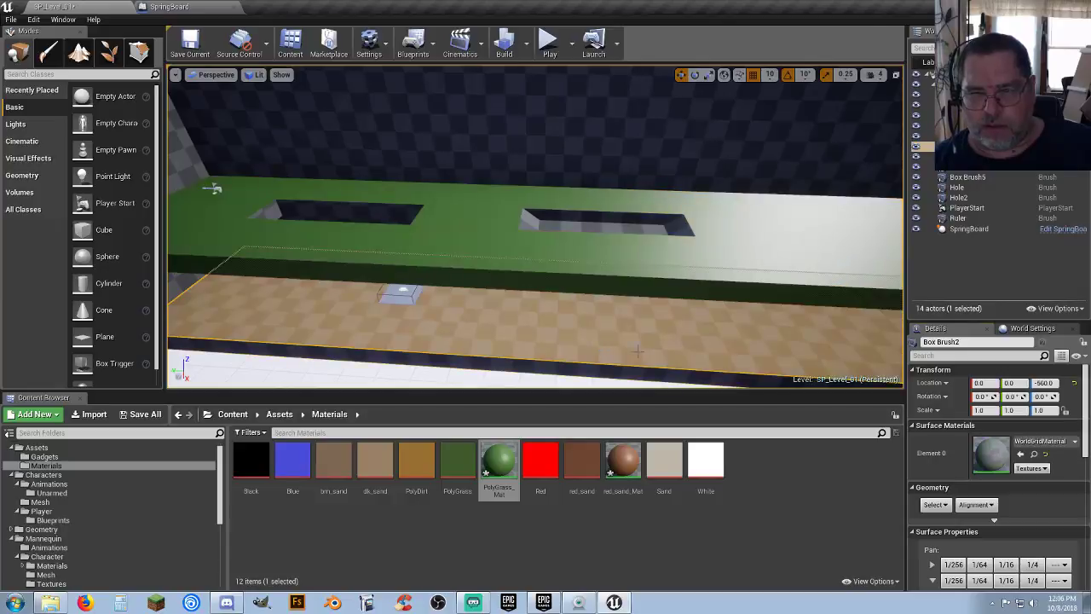
Step: Select all adjacent surfaces of the lower floor, Box Brush2, and assign PolyGrass_Mat to them
click(937, 503)
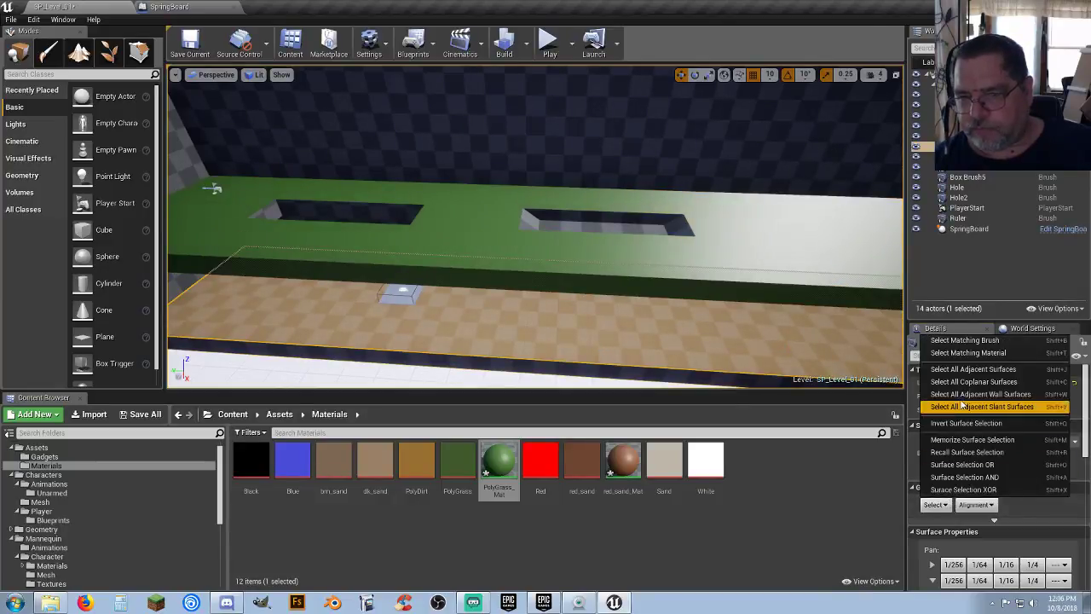
click(972, 368)
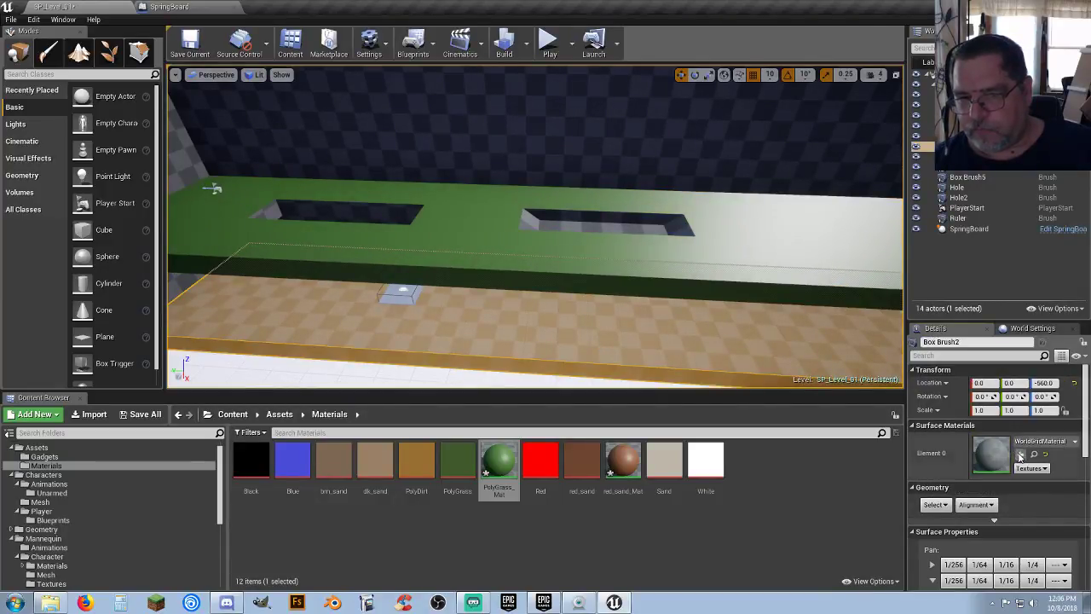
click(1020, 455)
right_drag(620, 313, 458, 302)
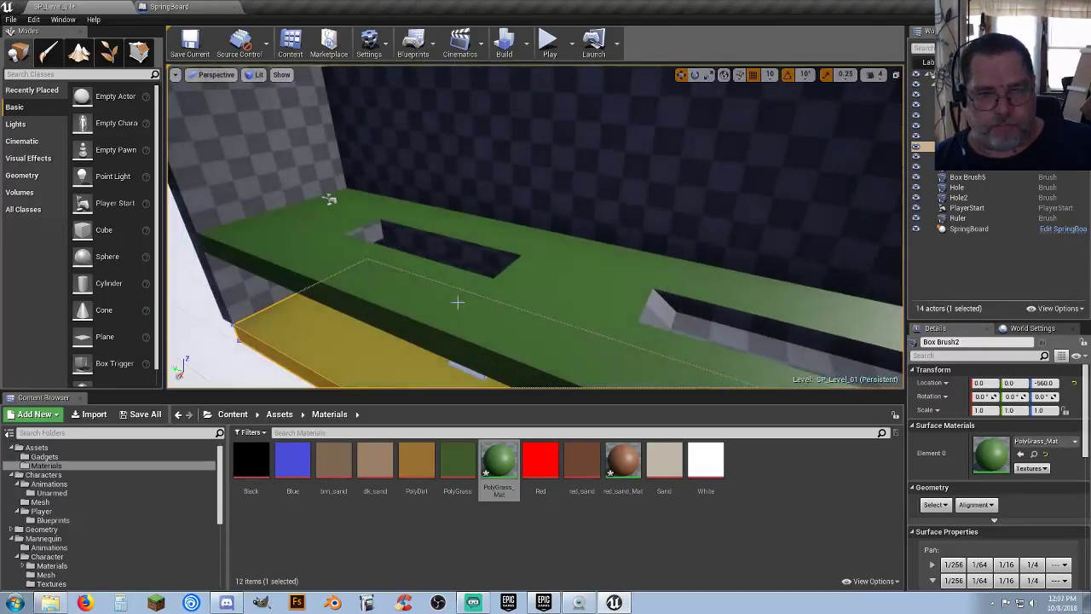
Step: Select the Hole brush and create a material from the brn_sand texture, keeping the suggested name brn_sand_Mat
click(977, 189)
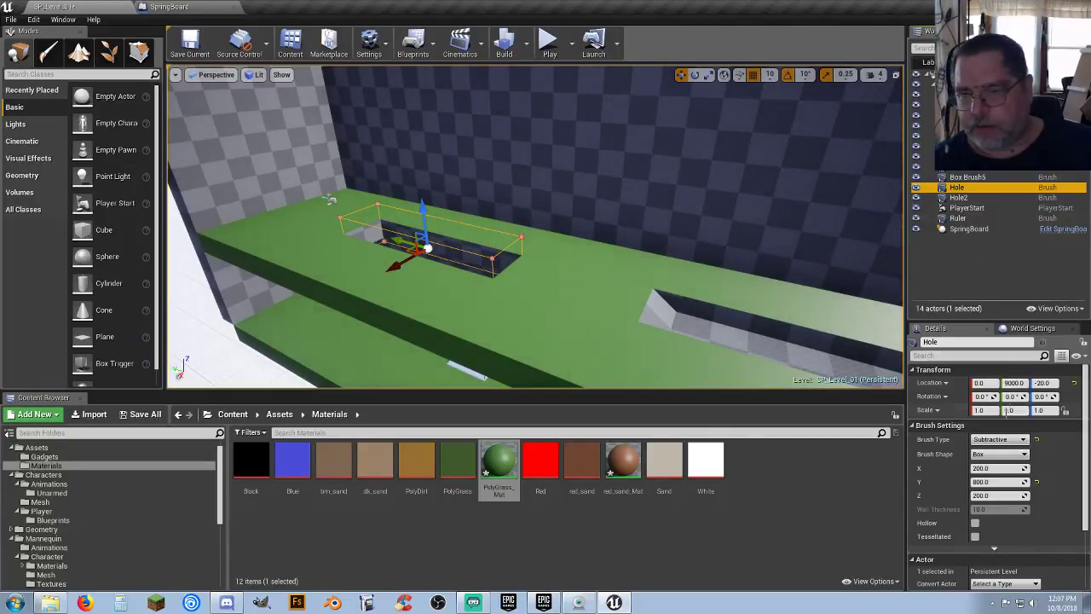
click(625, 495)
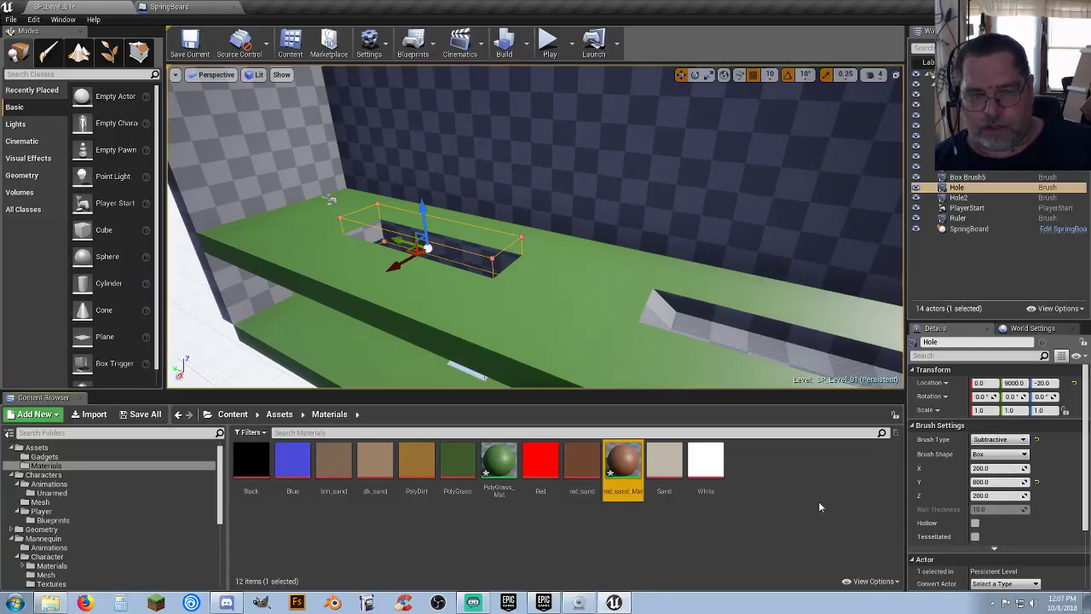
click(333, 462)
right_click(333, 461)
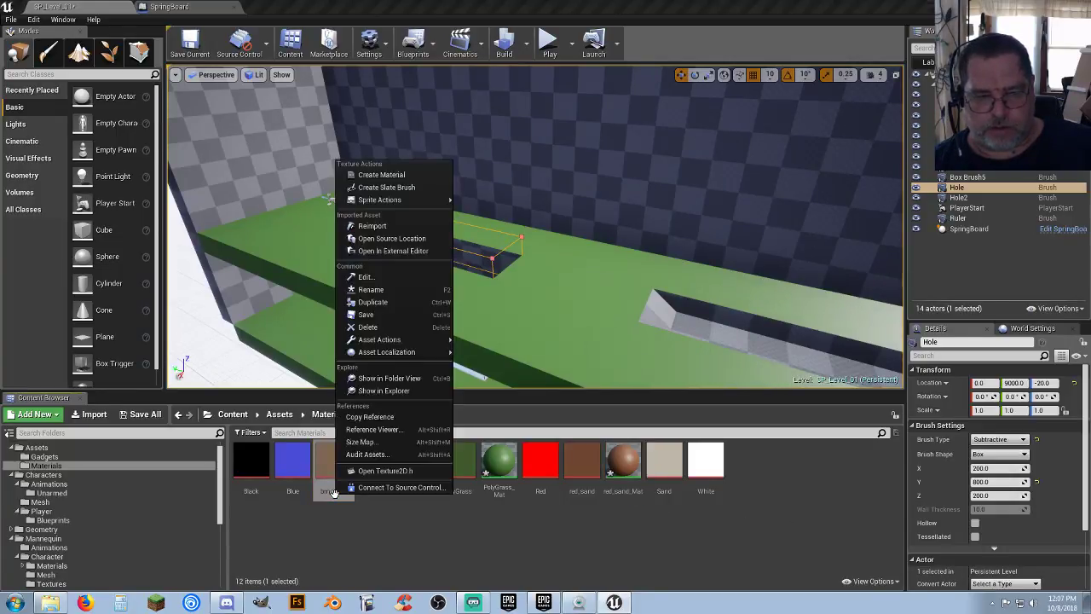
click(381, 175)
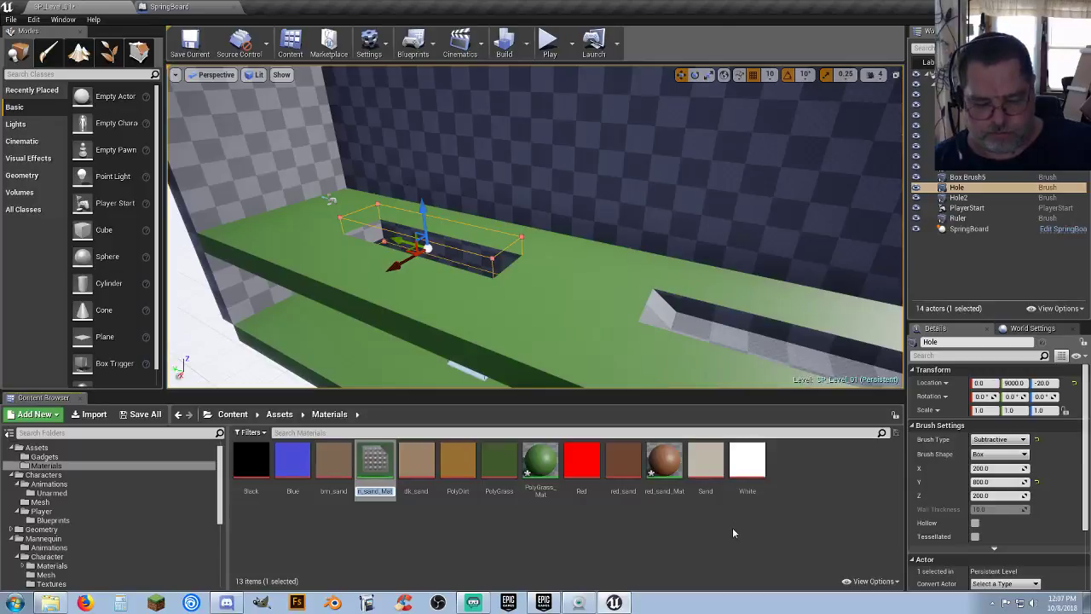
key(Return)
click(826, 522)
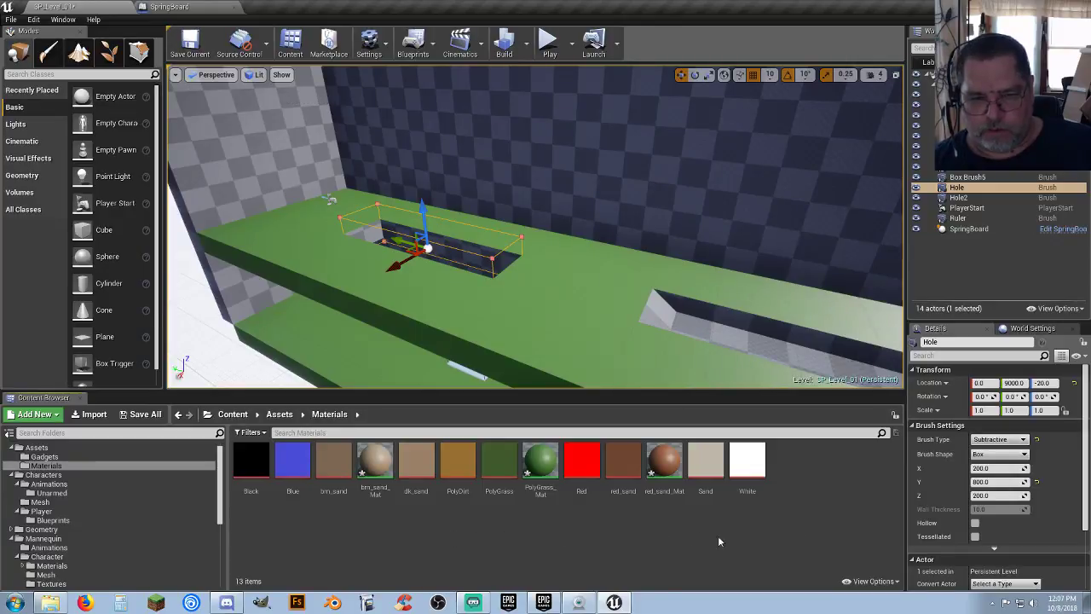
Step: Pick brn_sand_Mat and look through the Hole brush's properties for a surface material setting
click(665, 464)
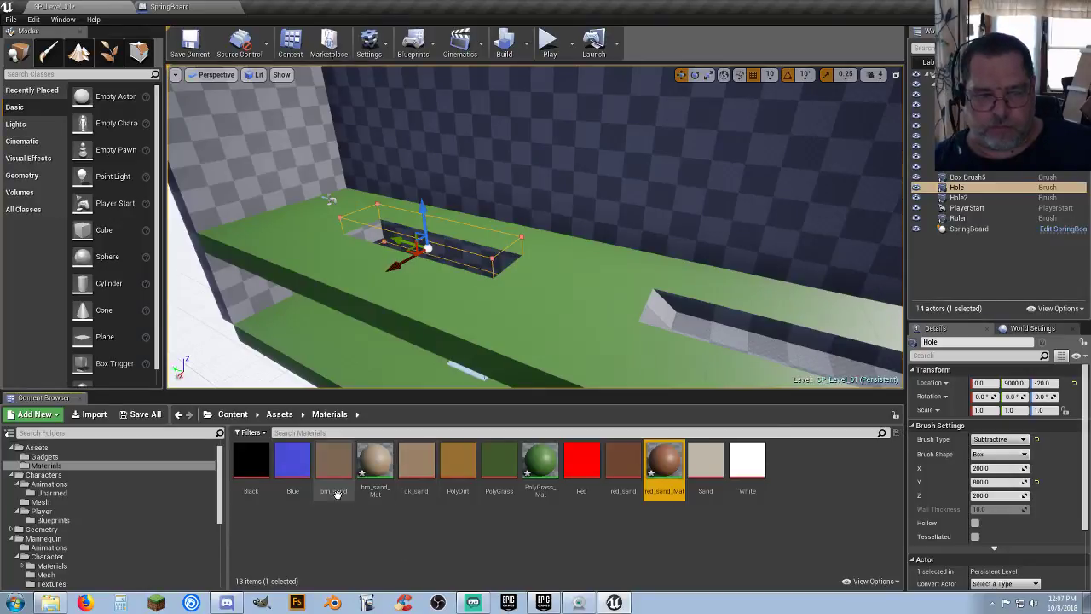
click(373, 492)
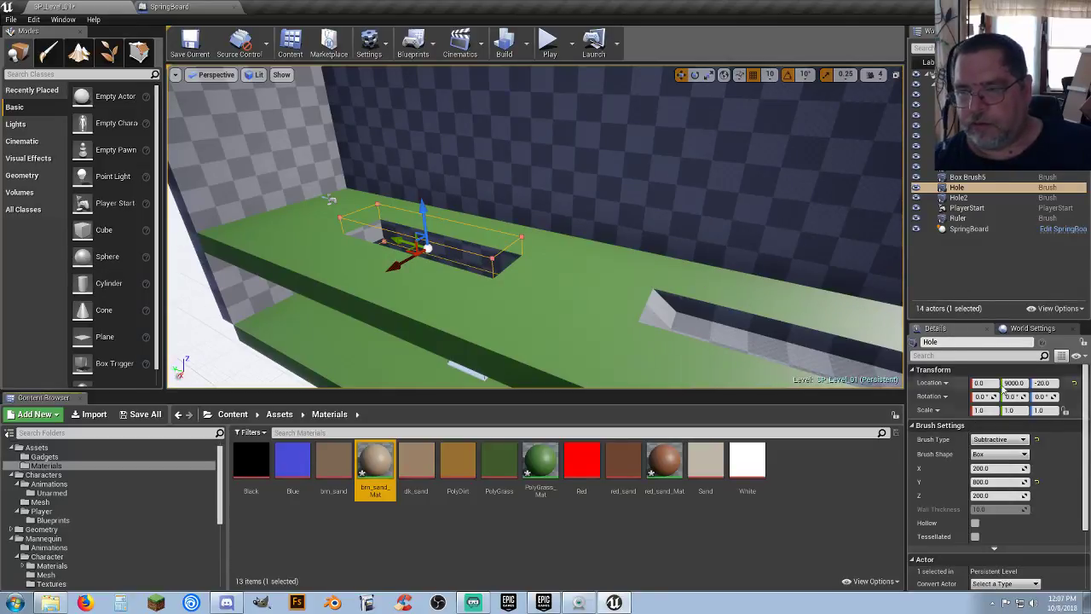
scroll(990, 451, down, 3)
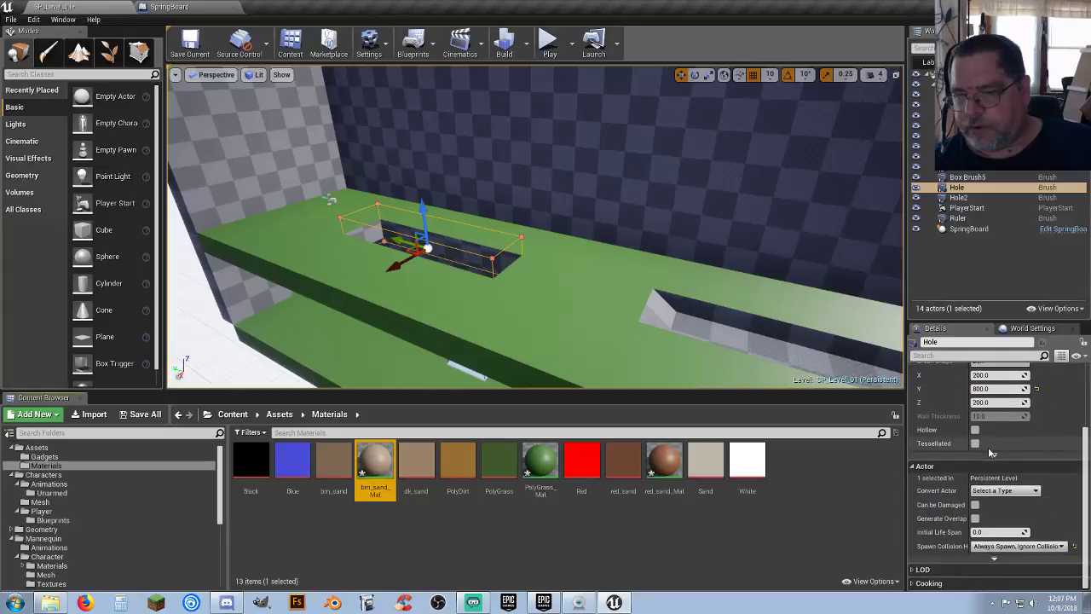
scroll(990, 452, up, 3)
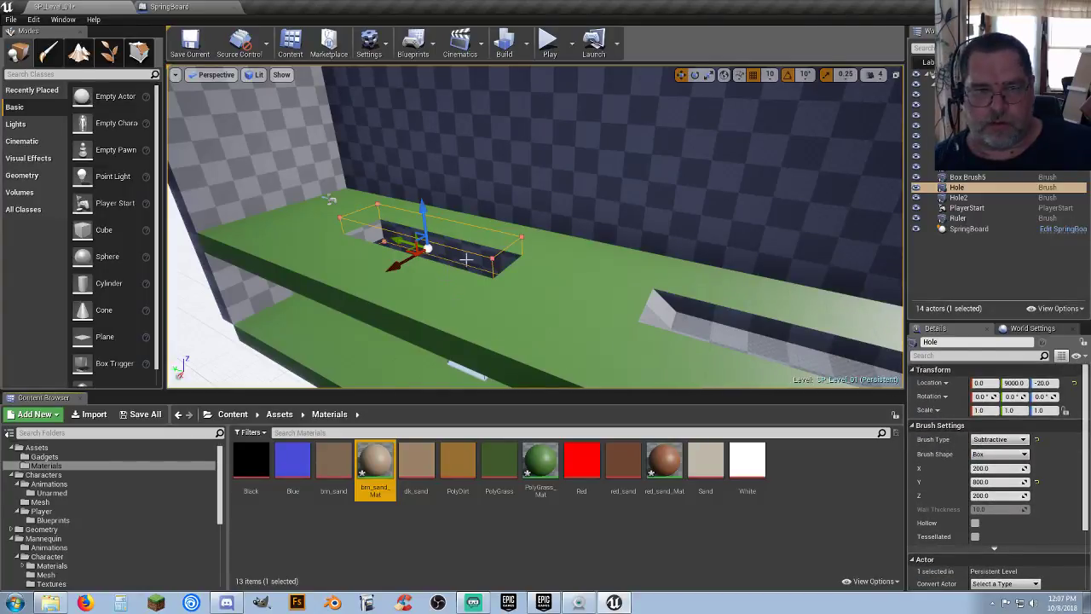
Step: Reselect the Hole brush and switch its brush type to Additive
click(958, 198)
click(963, 189)
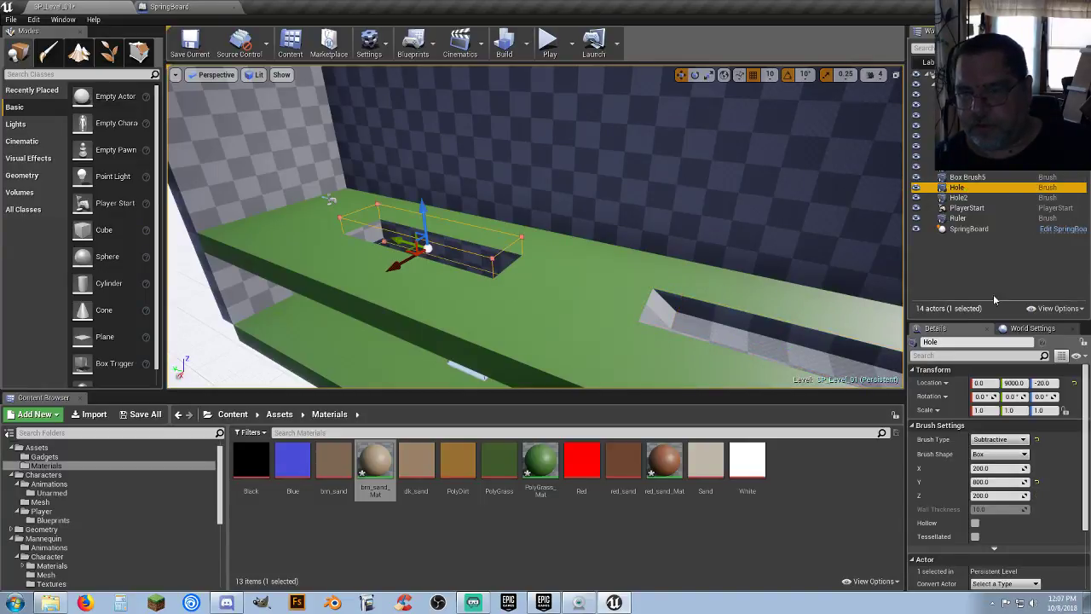
click(999, 439)
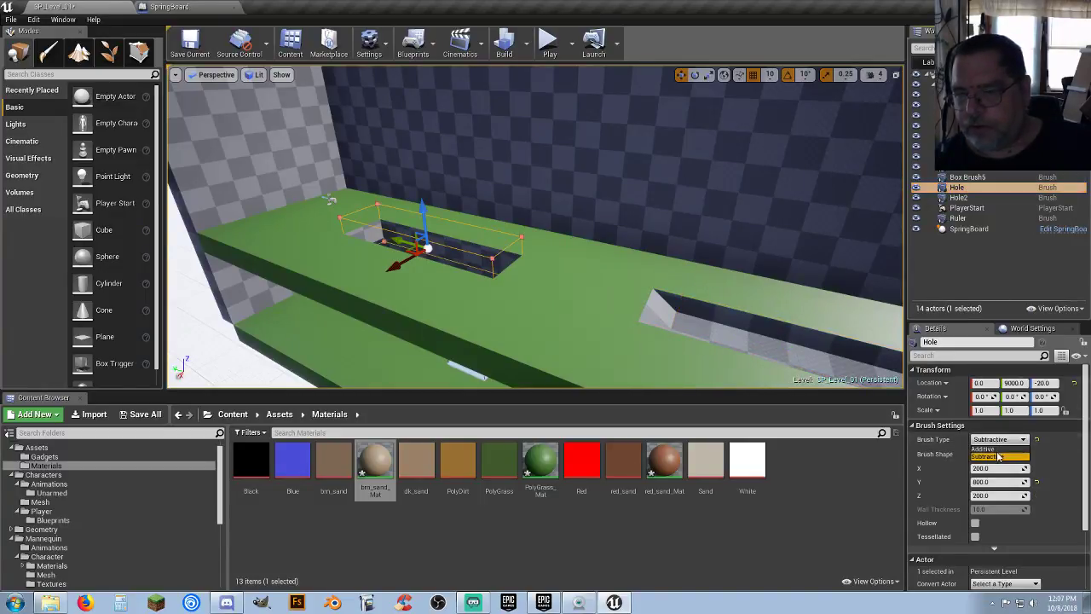
click(999, 454)
click(754, 531)
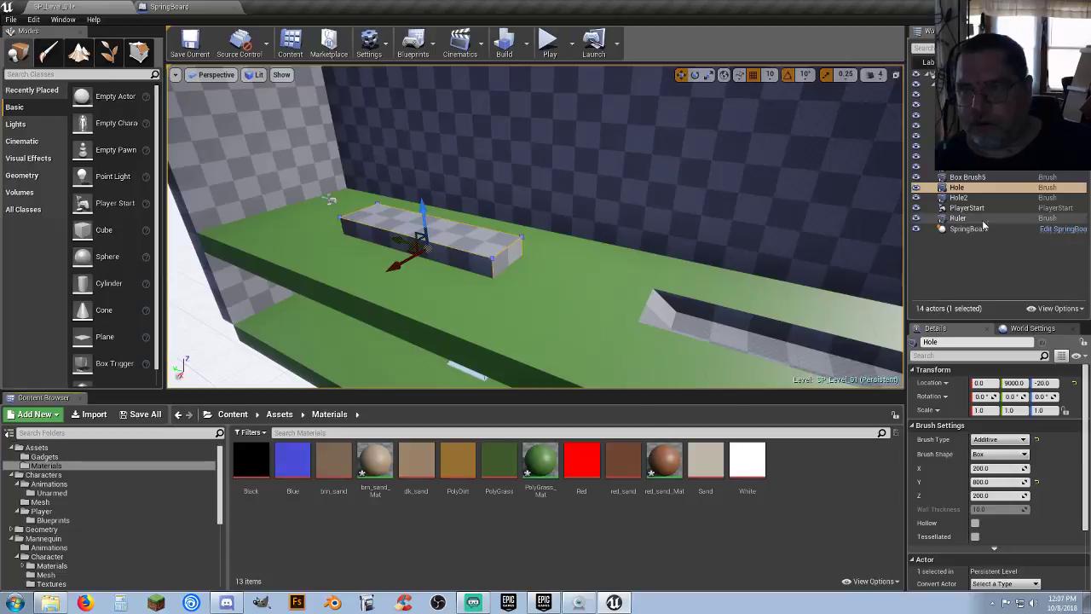
Step: Reselect the Hole brush and set its brush type back to Subtractive
click(958, 198)
click(958, 187)
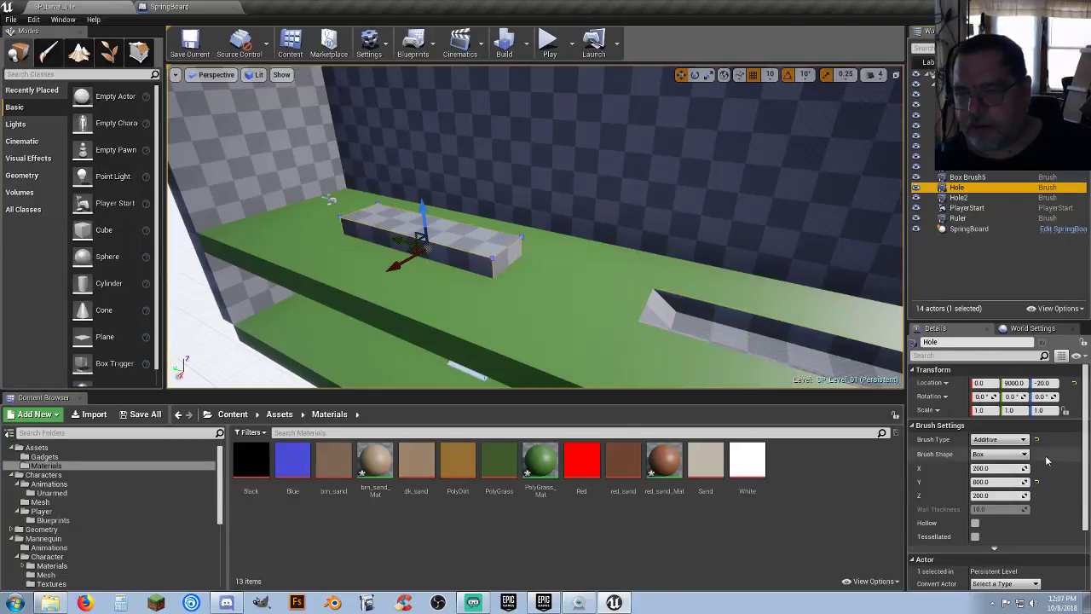
scroll(1039, 456, down, 3)
scroll(1034, 456, up, 3)
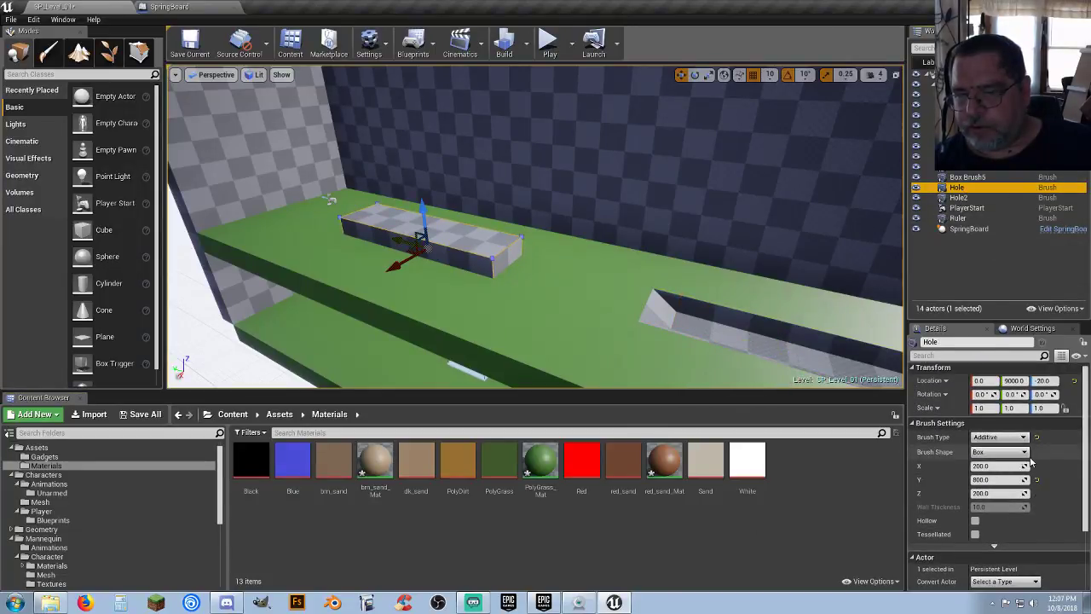
click(999, 437)
click(990, 455)
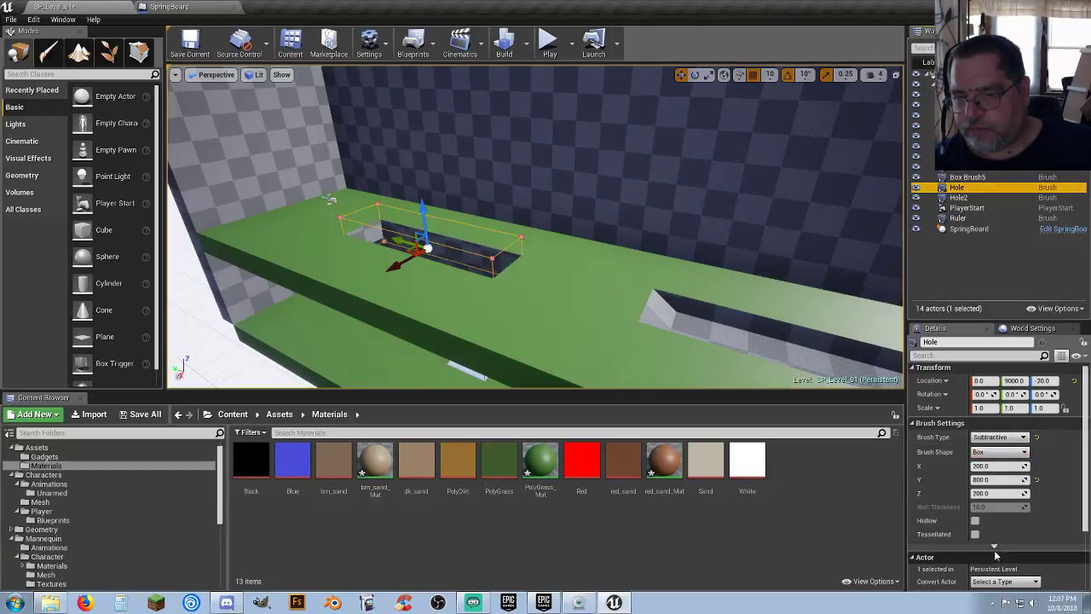
Step: Examine the Hole brush's properties, including its advanced brush settings, for a surface material option
scroll(1001, 554, down, 2)
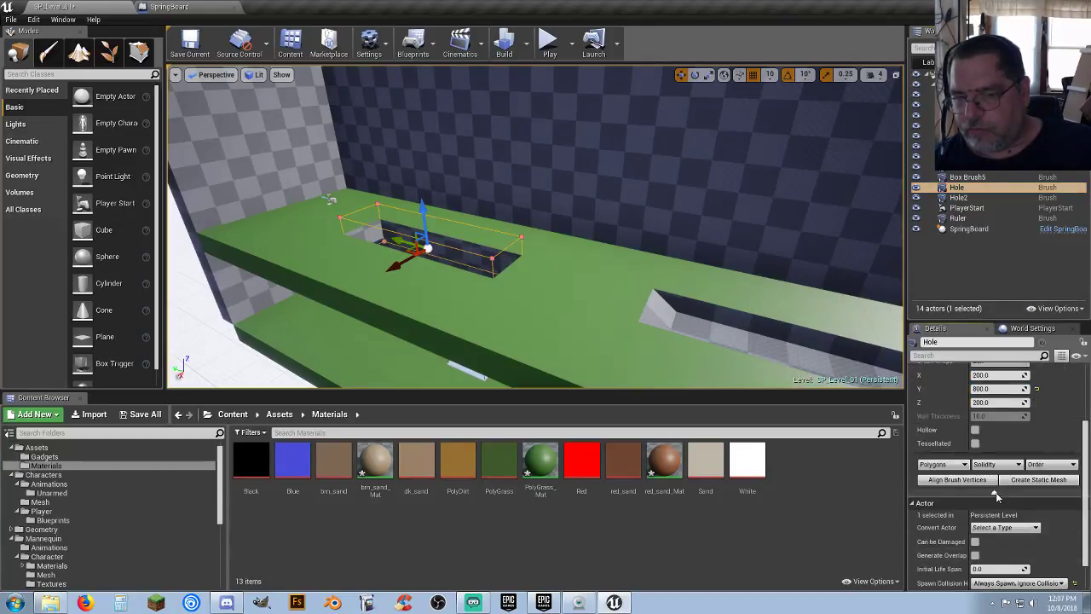
scroll(997, 499, down, 2)
scroll(997, 497, up, 3)
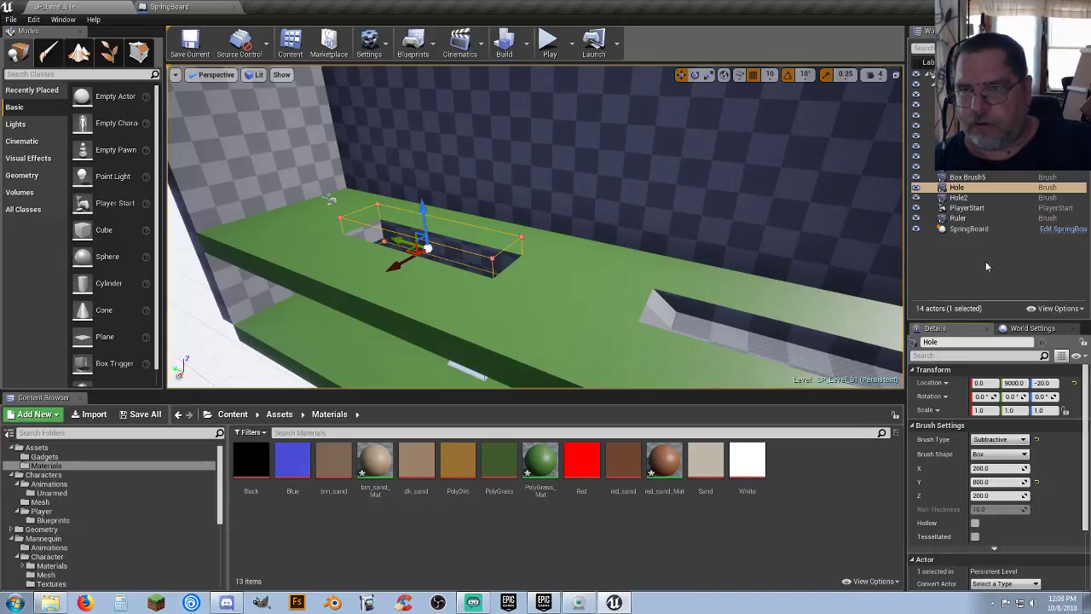
click(956, 187)
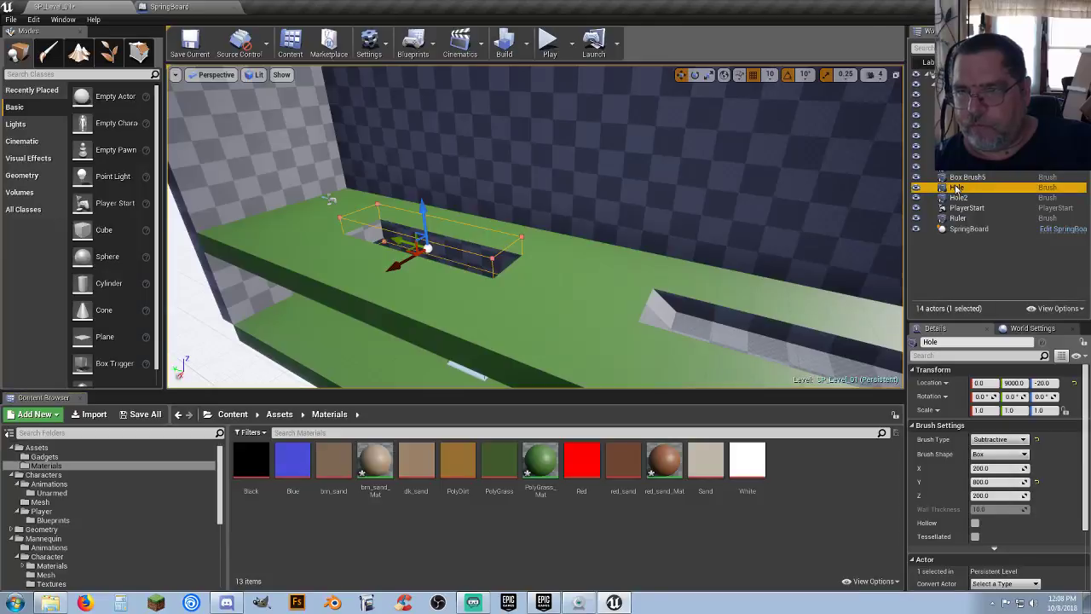
scroll(991, 424, down, 2)
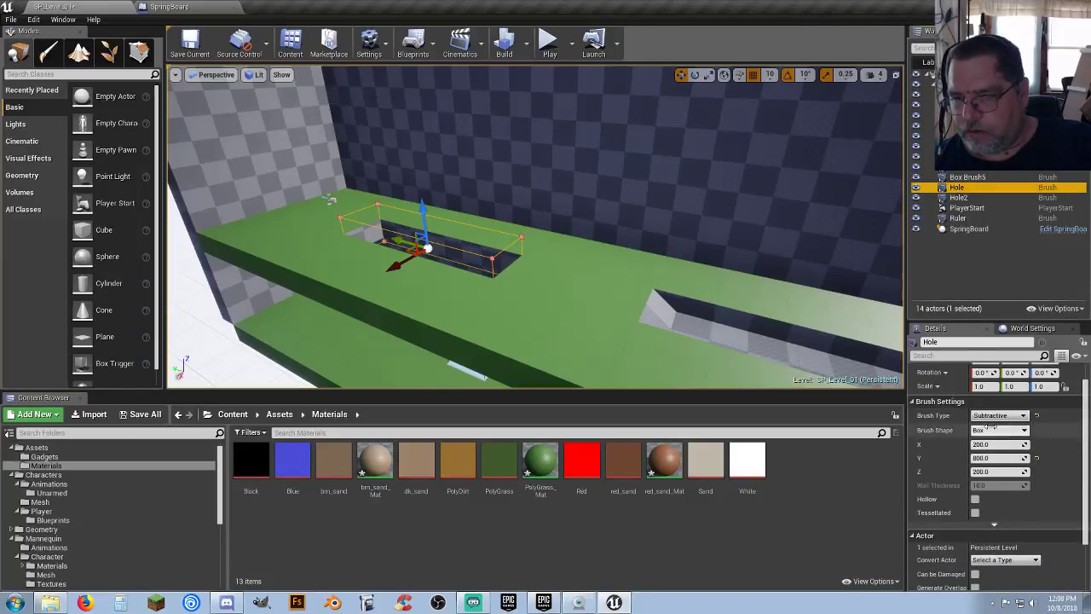
scroll(991, 423, down, 5)
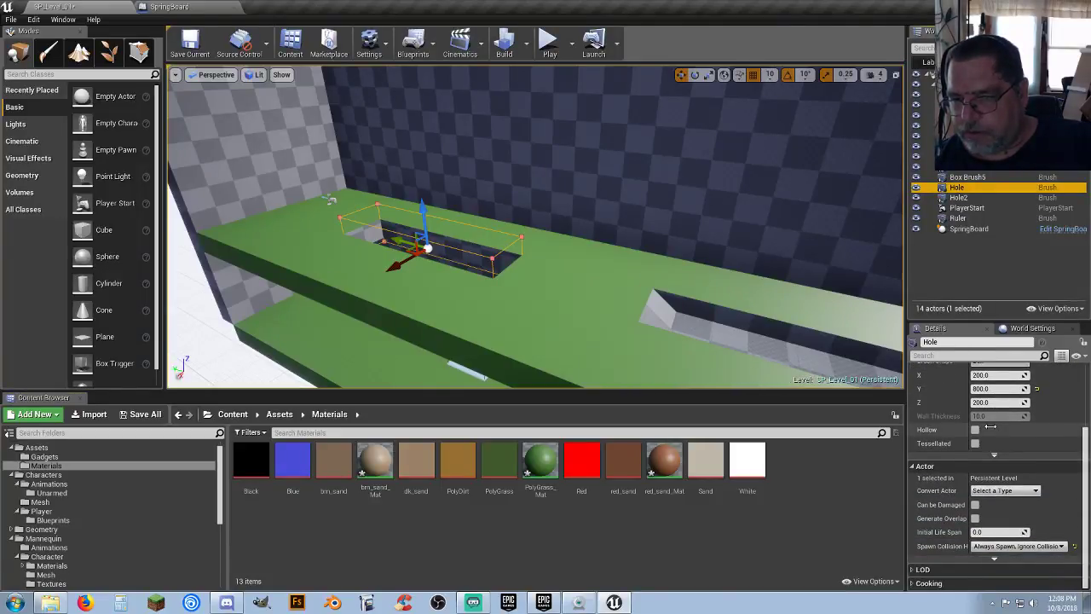
scroll(990, 427, up, 6)
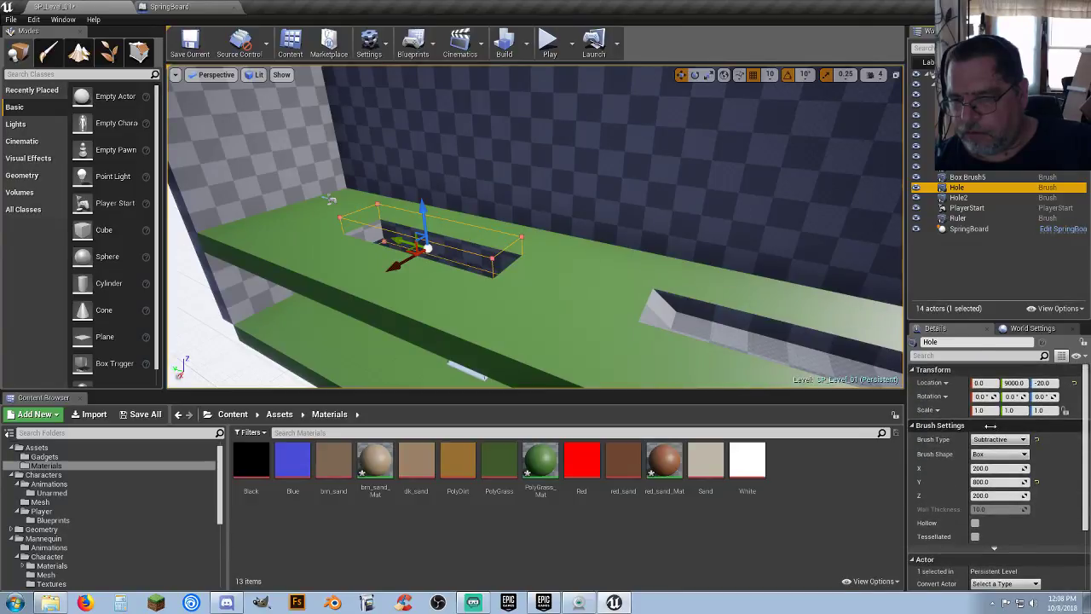
click(994, 547)
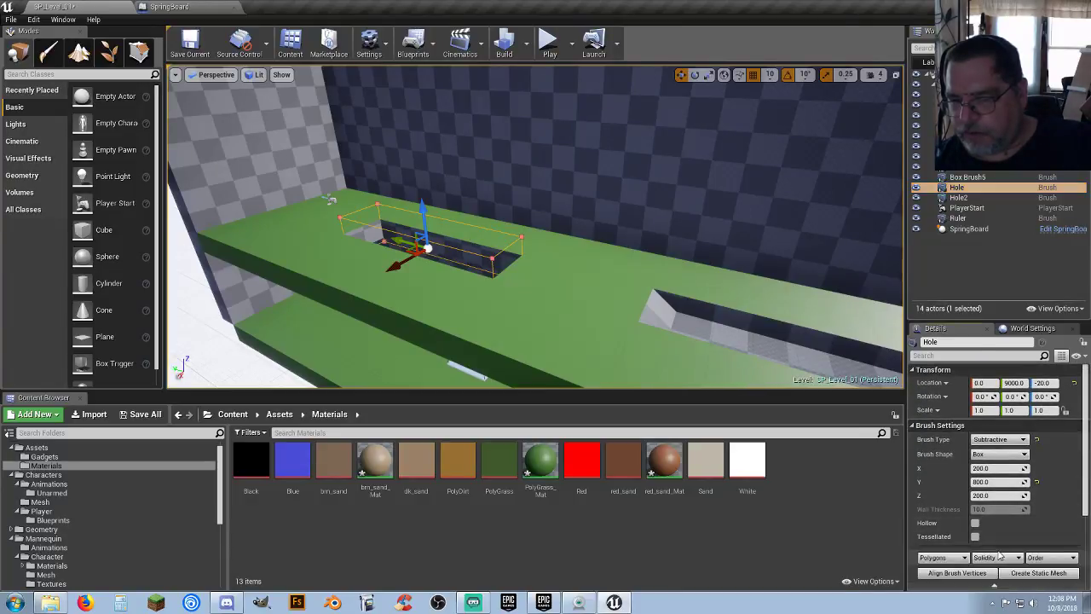
scroll(988, 529, down, 6)
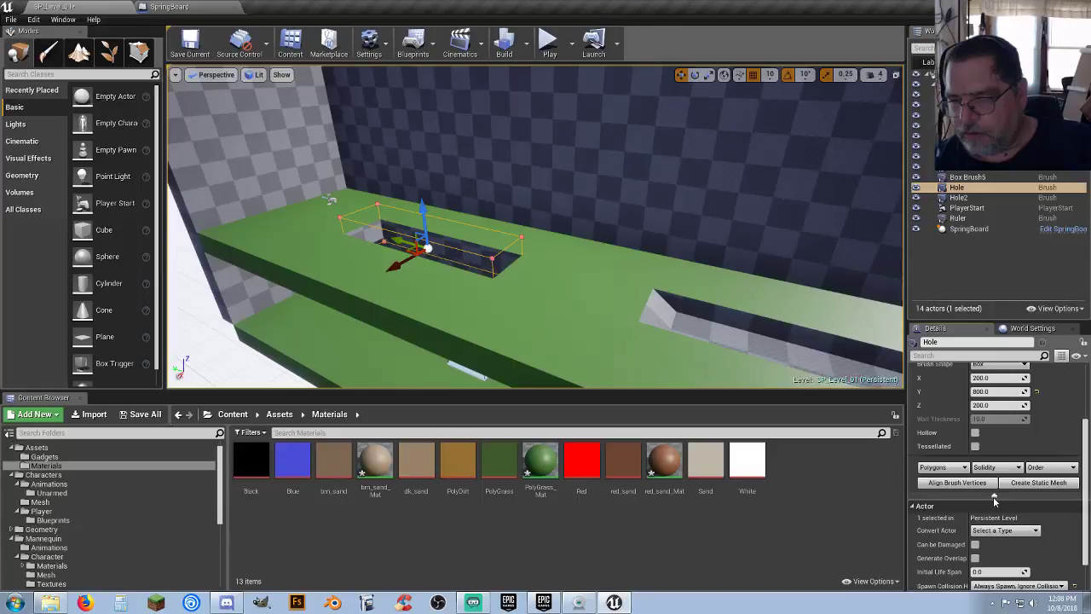
click(993, 496)
scroll(960, 470, up, 5)
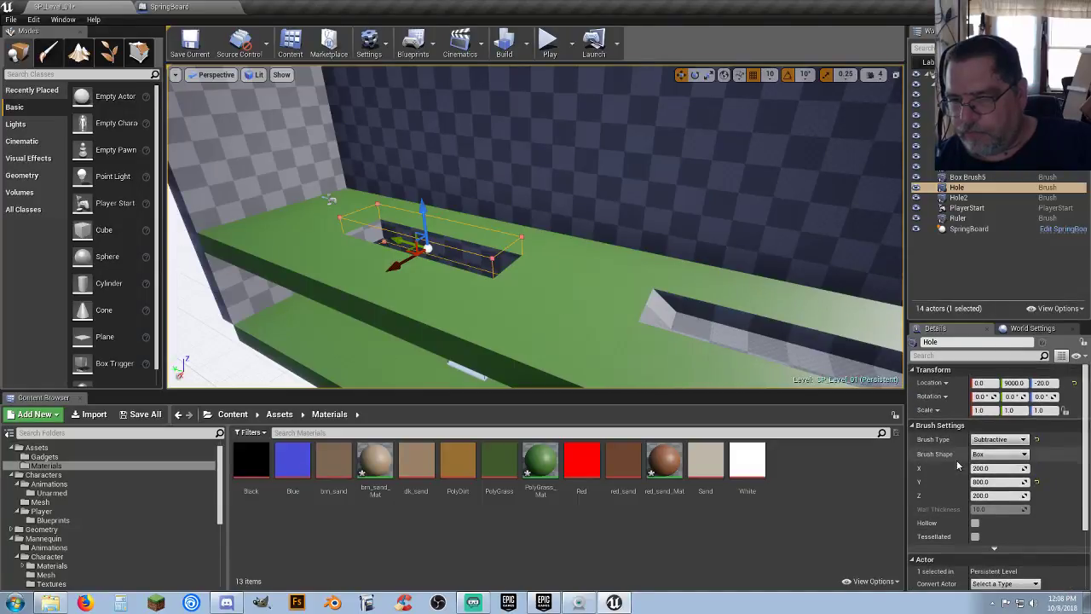
click(966, 250)
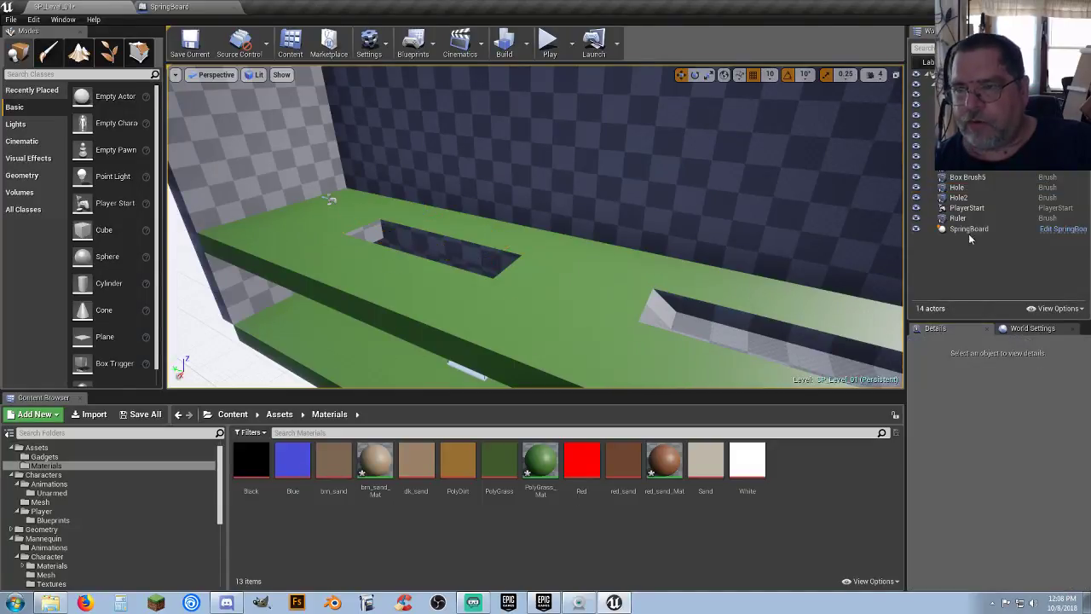
click(952, 187)
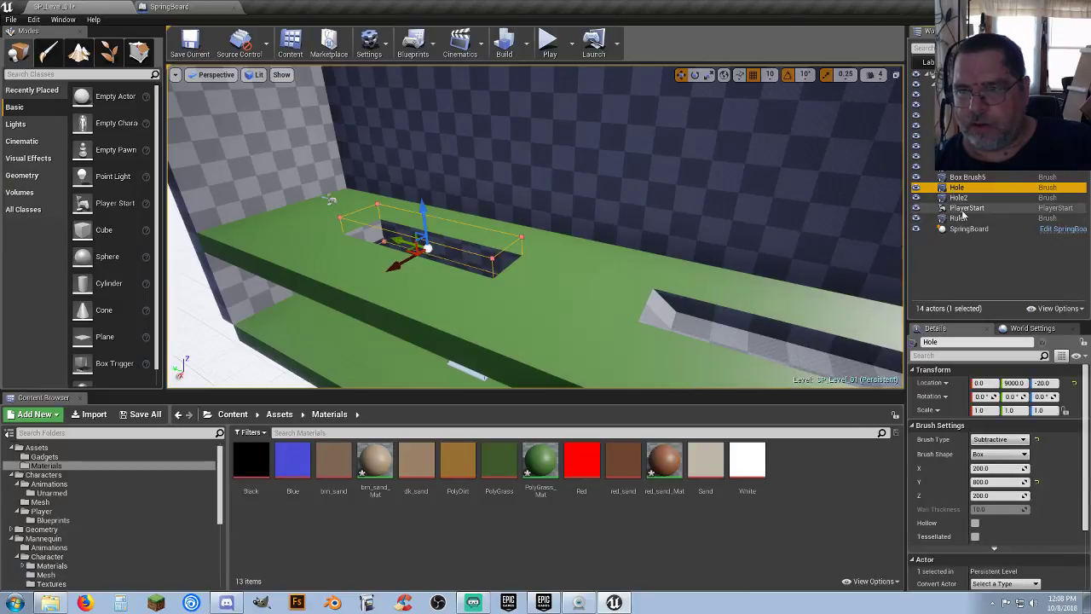
Step: Select the Hole2 brush and raise it out of the upper floor to a Z location of 50
click(958, 197)
key(f)
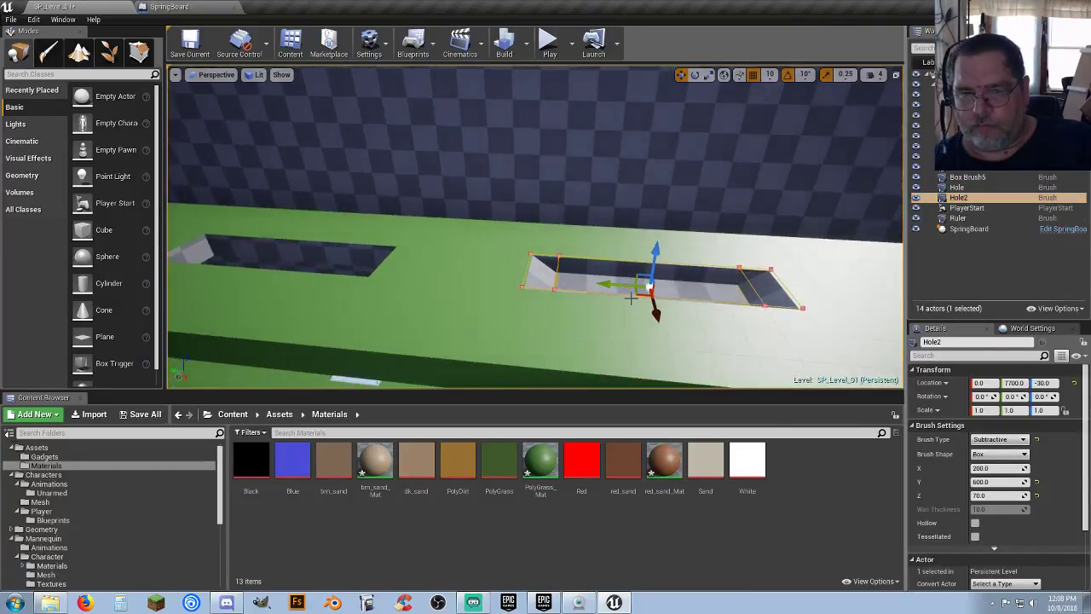
drag(654, 251, 656, 230)
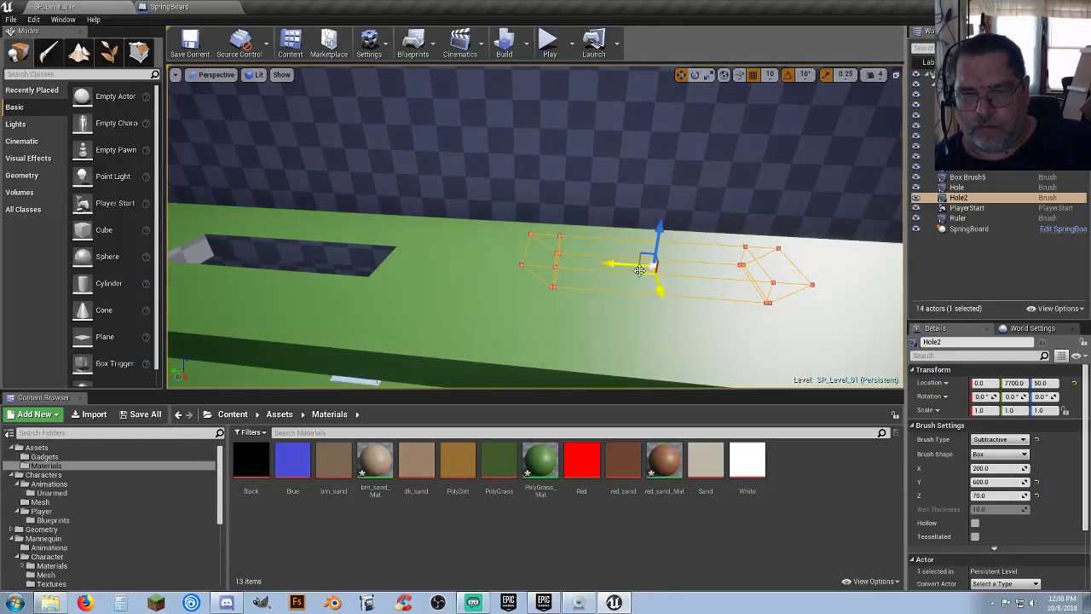
click(595, 261)
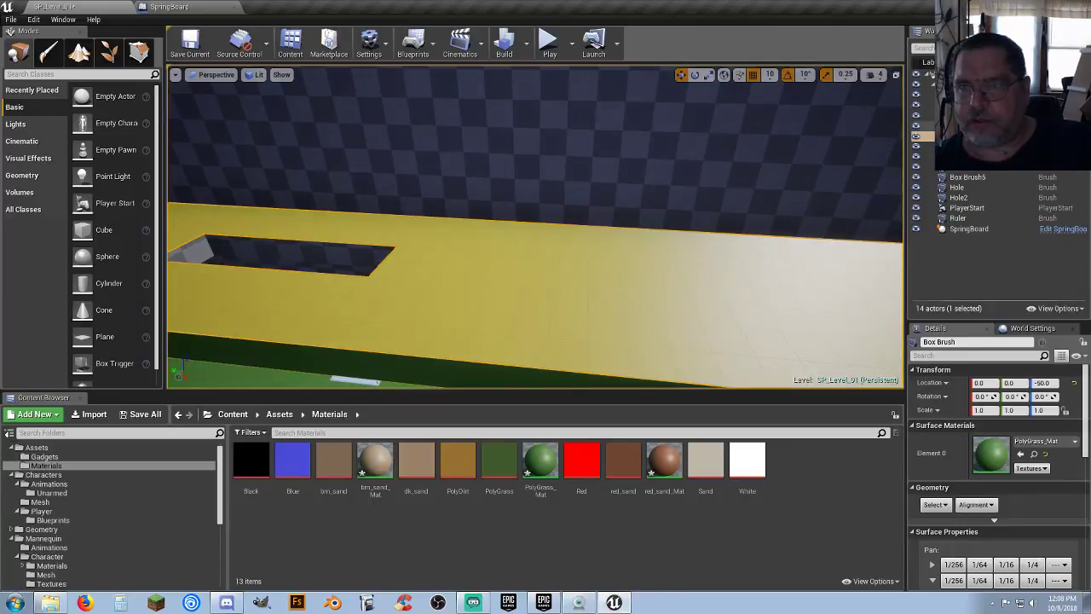
Step: Select the Hole brush and change its brush type to Additive
click(956, 186)
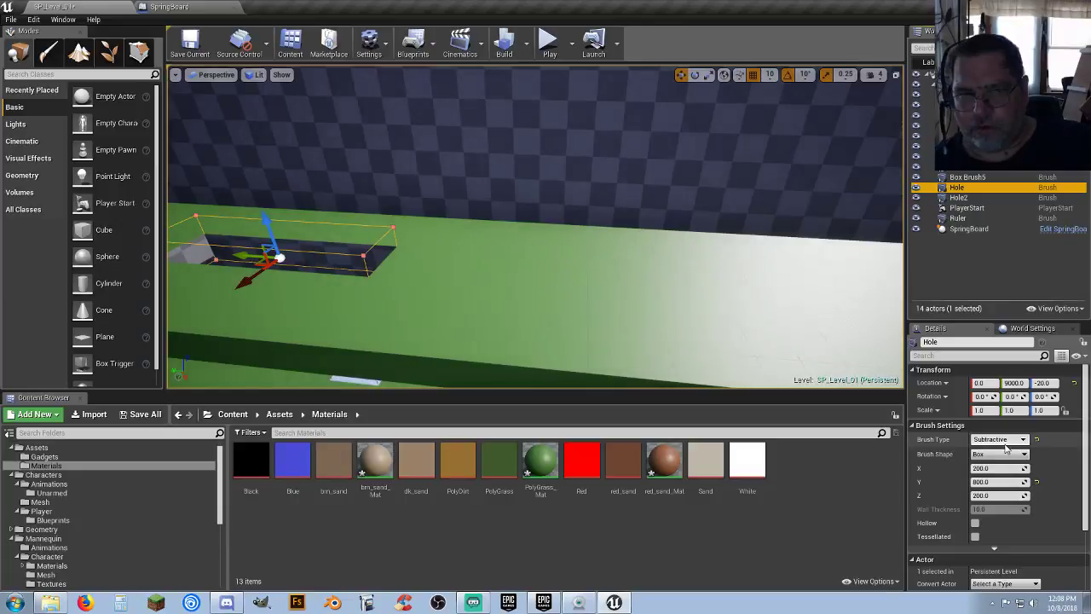
click(1010, 440)
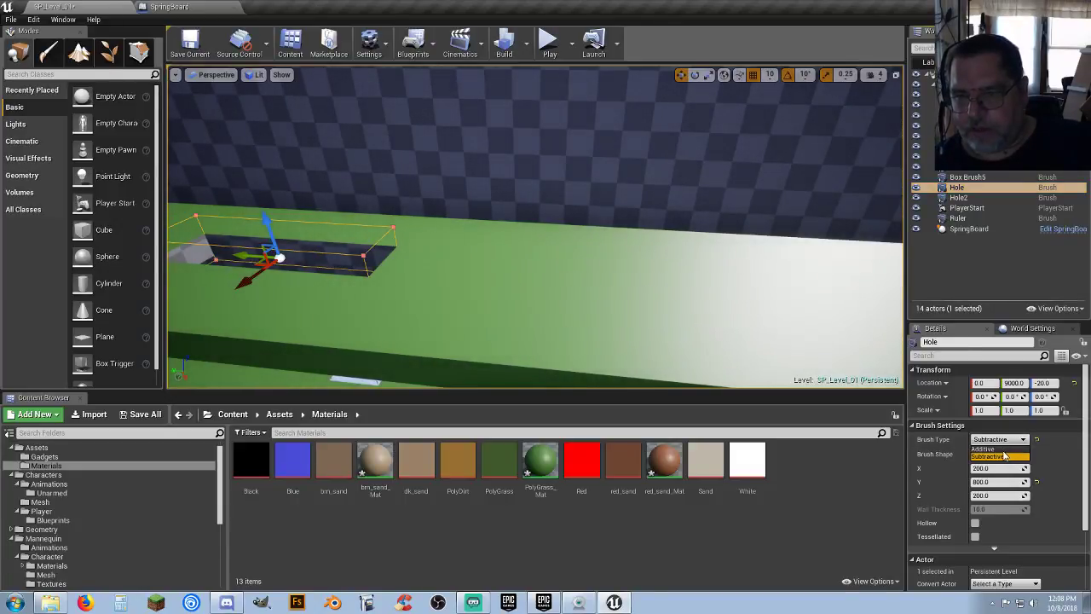
click(987, 448)
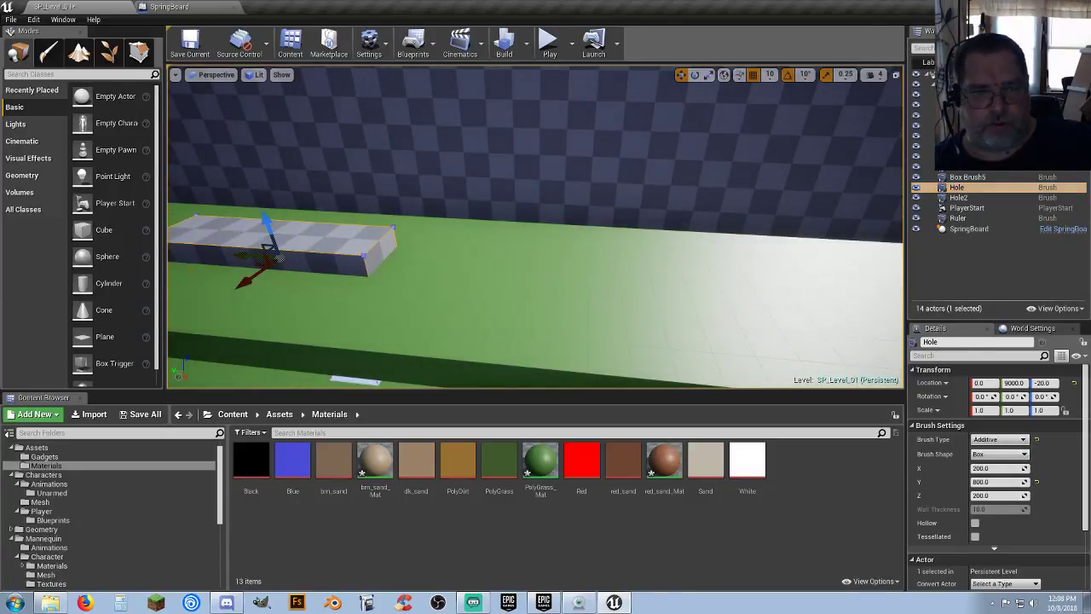
Step: Select all adjacent surfaces of the Hole brush and assign brn_sand_Mat to them
click(338, 235)
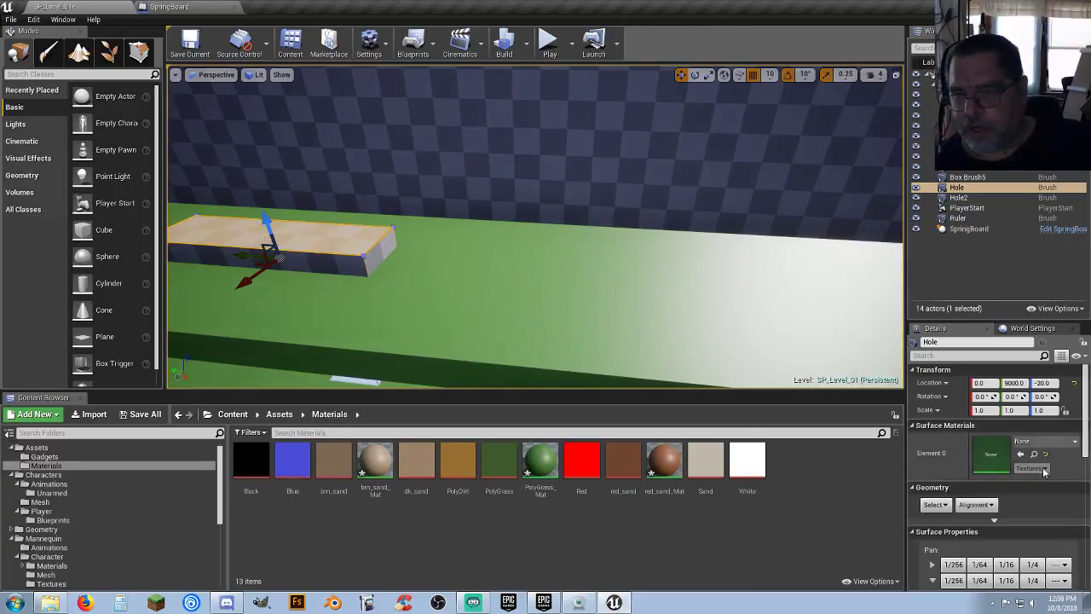
click(934, 504)
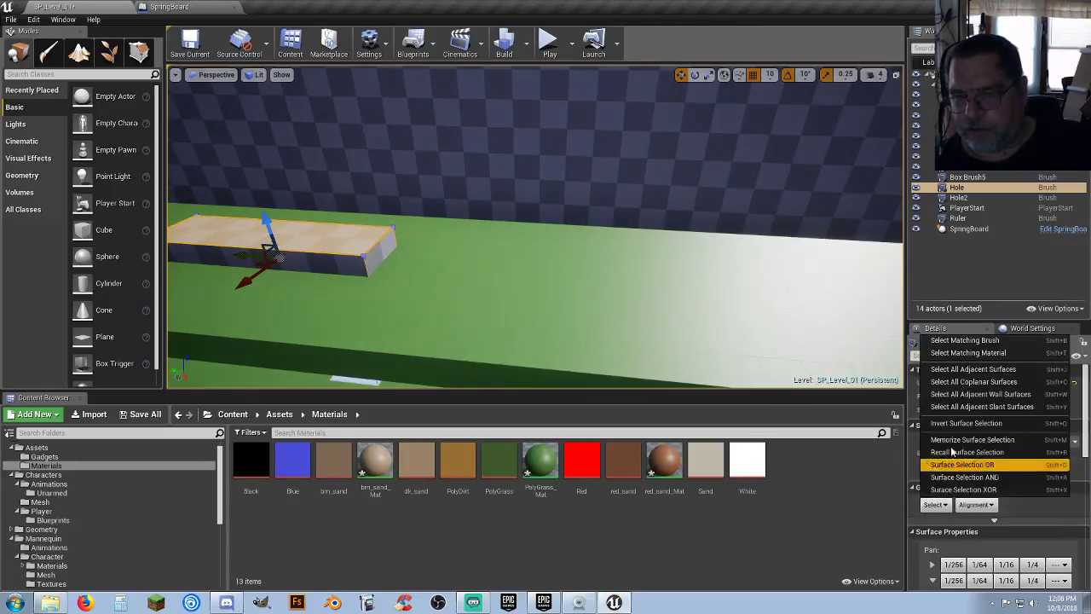
click(971, 372)
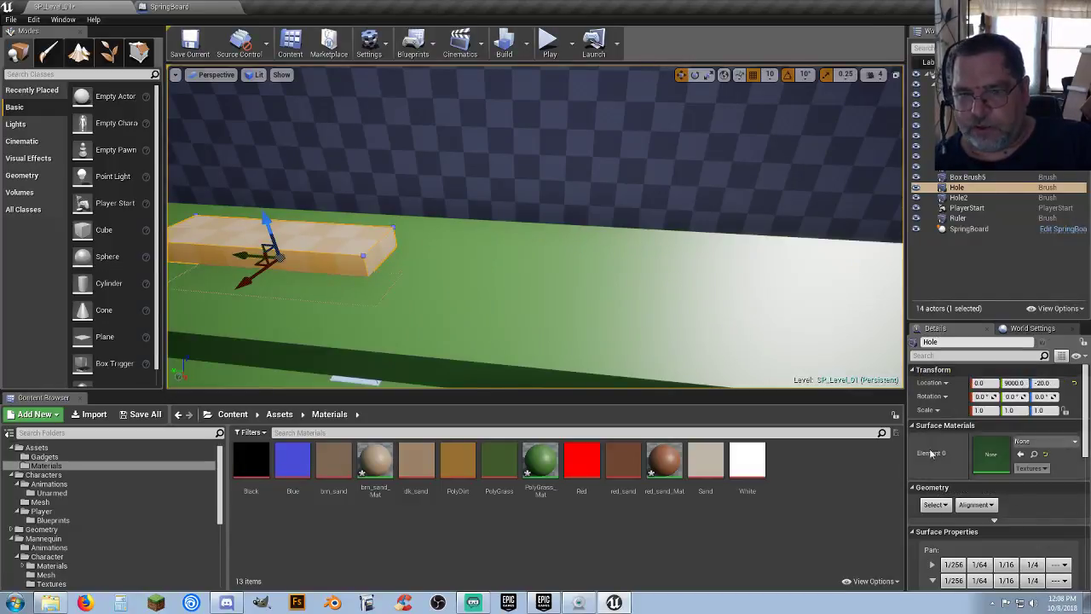
click(375, 490)
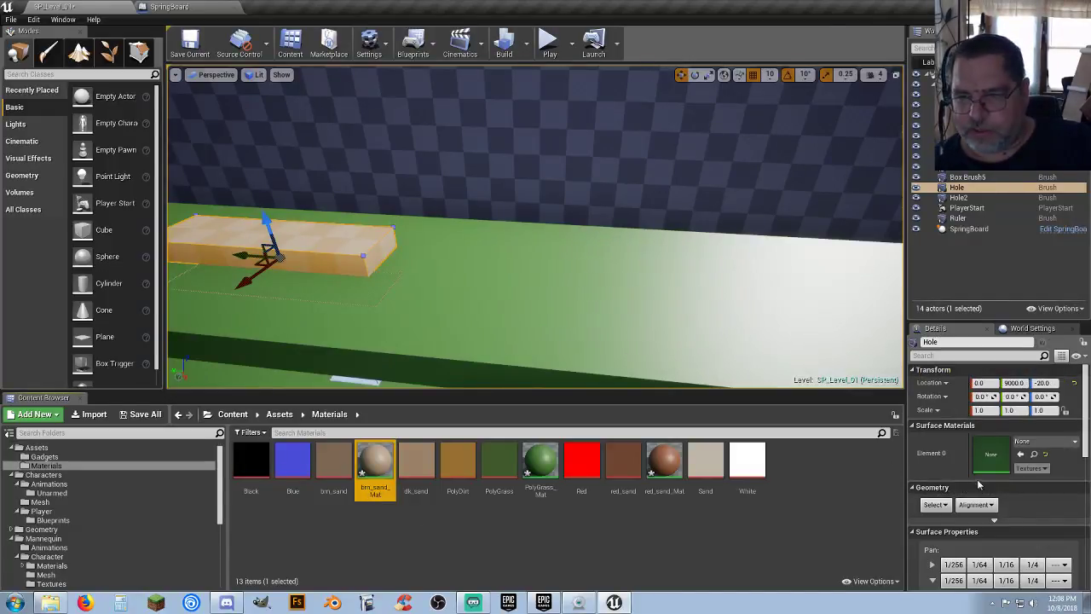
click(1019, 455)
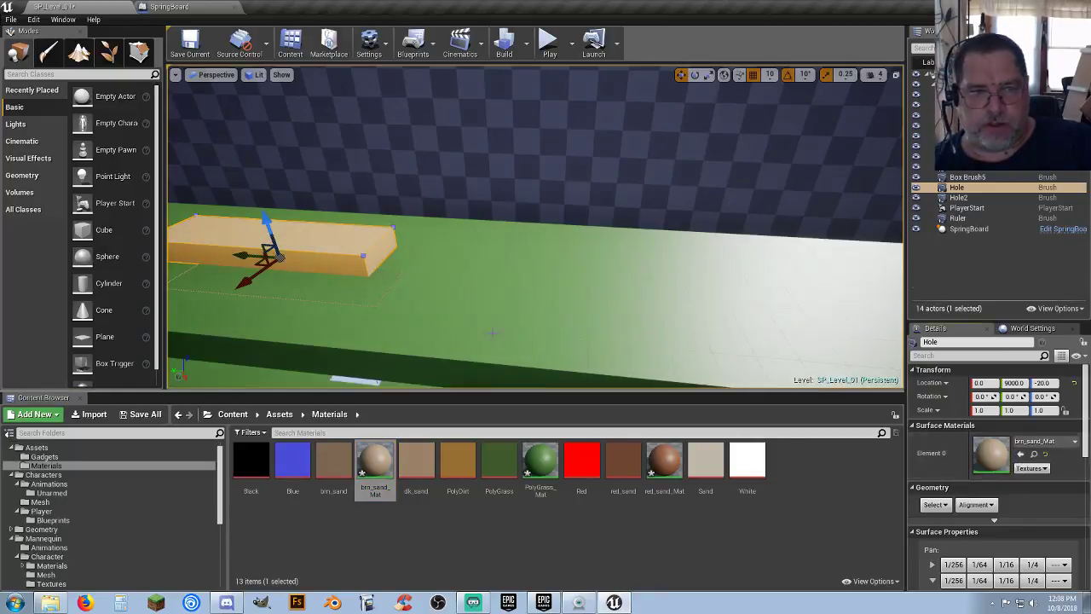
Step: Reselect the Hole brush, switch its brush type to Subtractive, and lower it to a Z location of -40
click(961, 197)
click(967, 187)
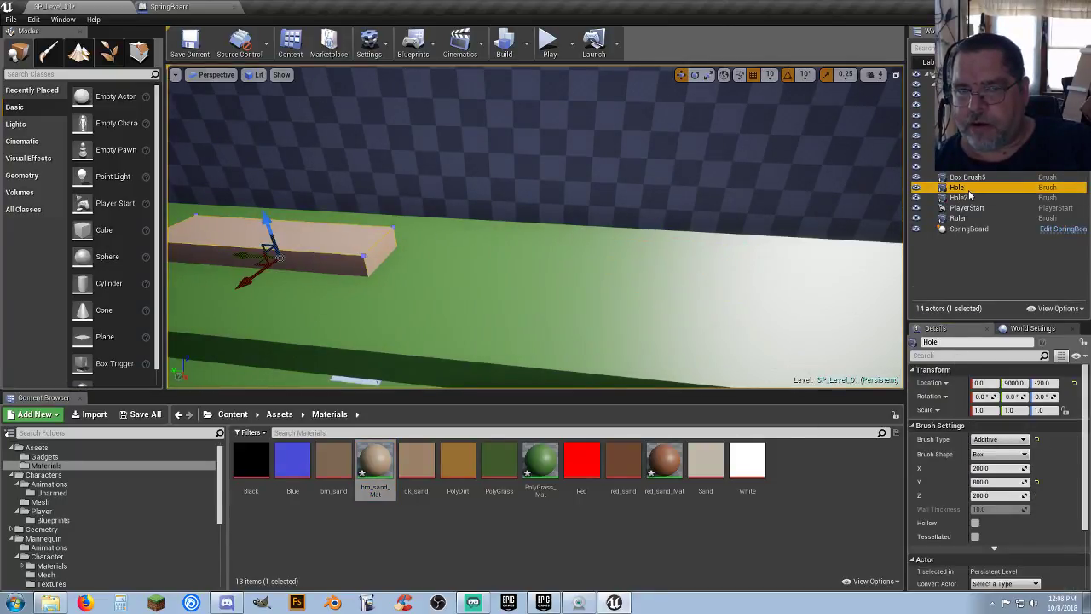
click(994, 439)
click(993, 457)
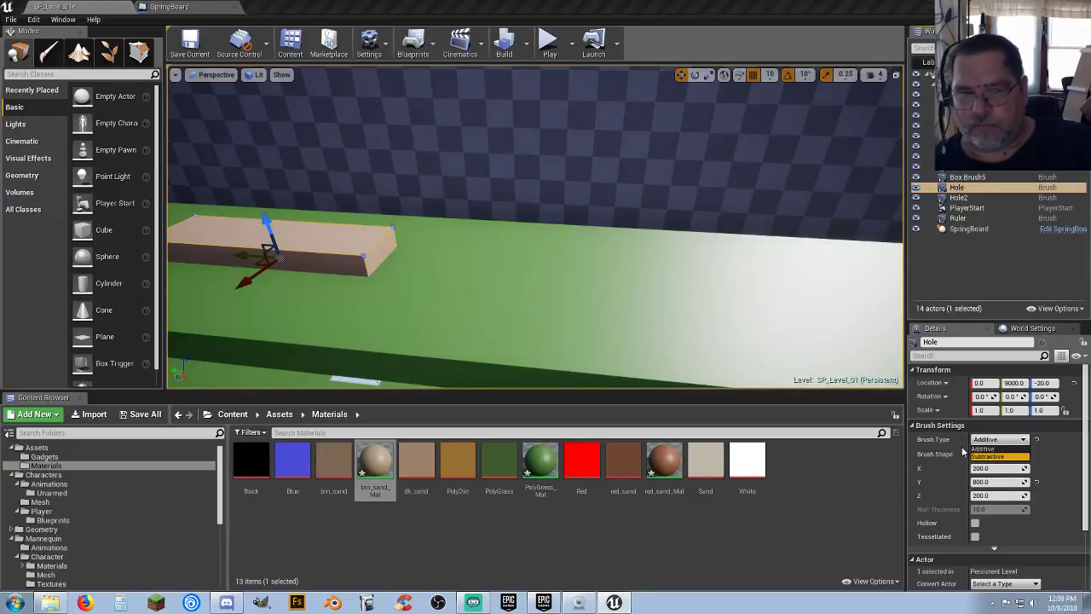
drag(263, 219, 266, 225)
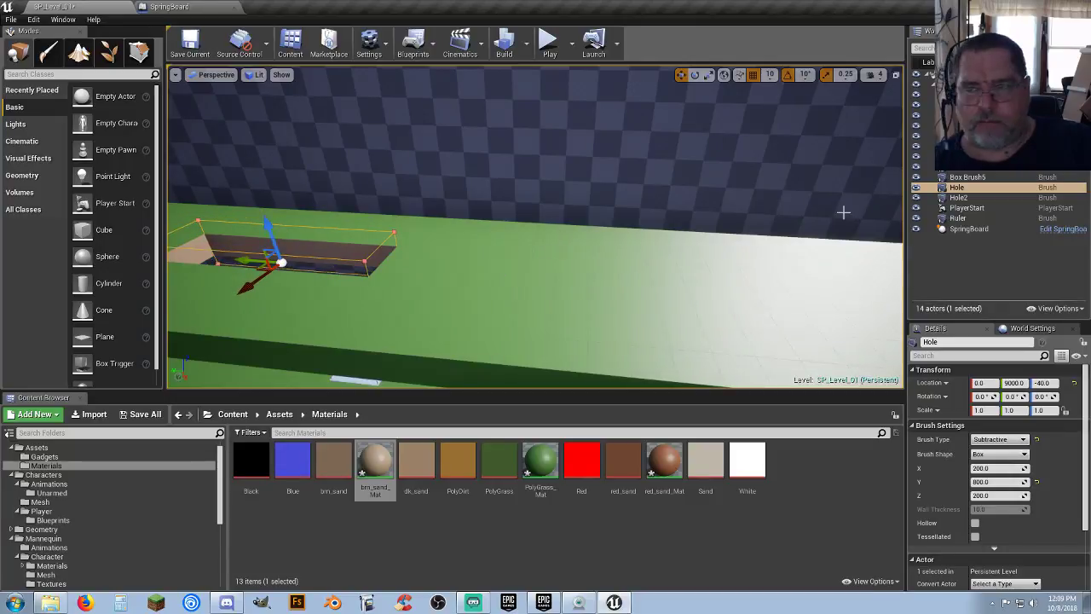
Step: Select the Hole2 brush and change its brush type to Additive
click(972, 198)
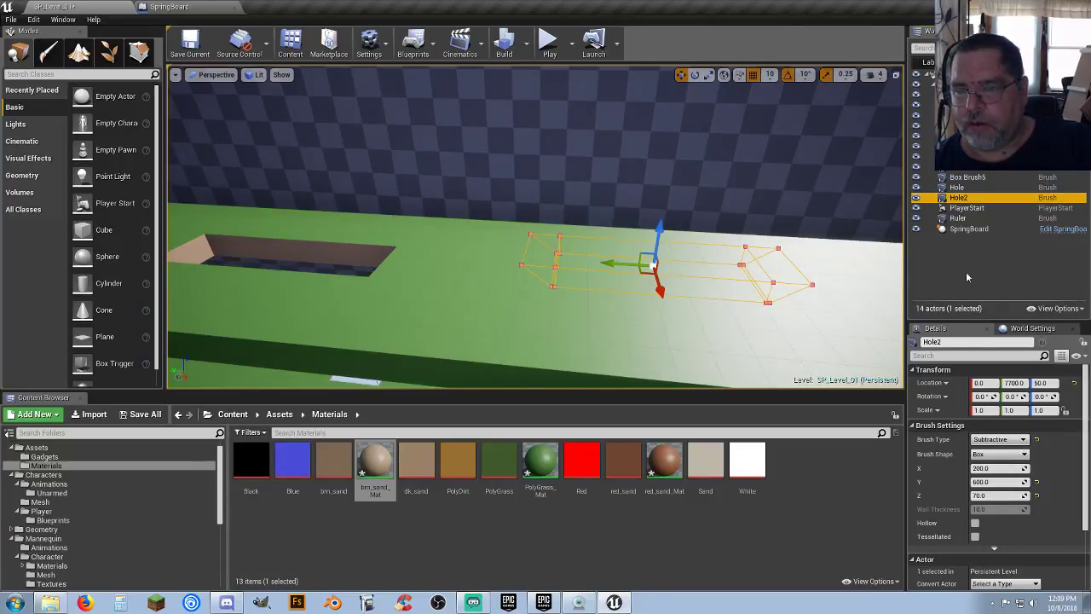
click(998, 439)
click(993, 453)
Step: Select all adjacent surfaces of the Hole2 brush and assign red_sand_Mat to them
click(720, 269)
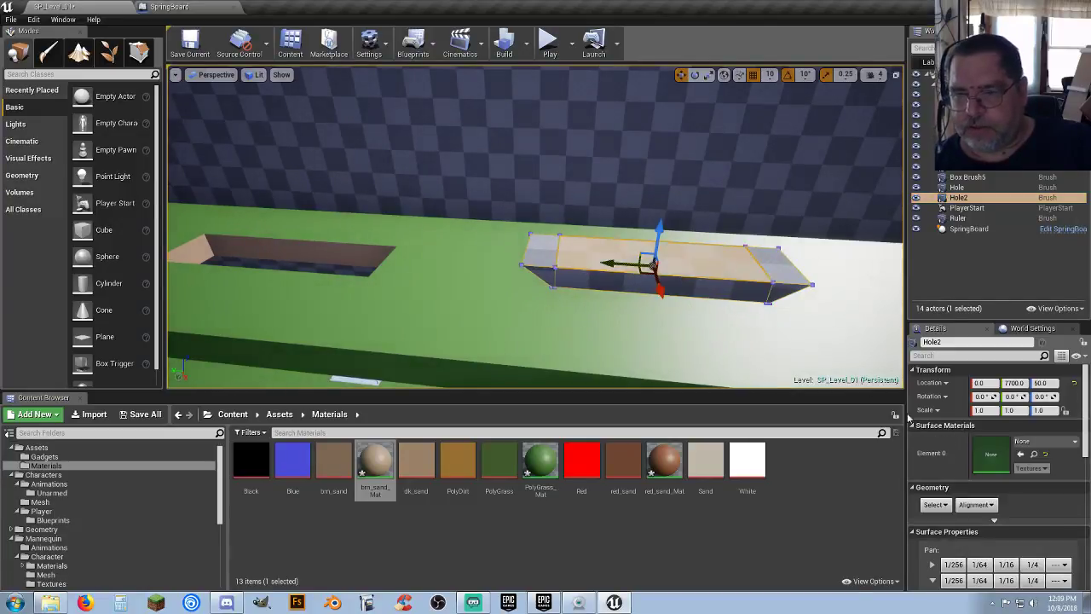
click(934, 504)
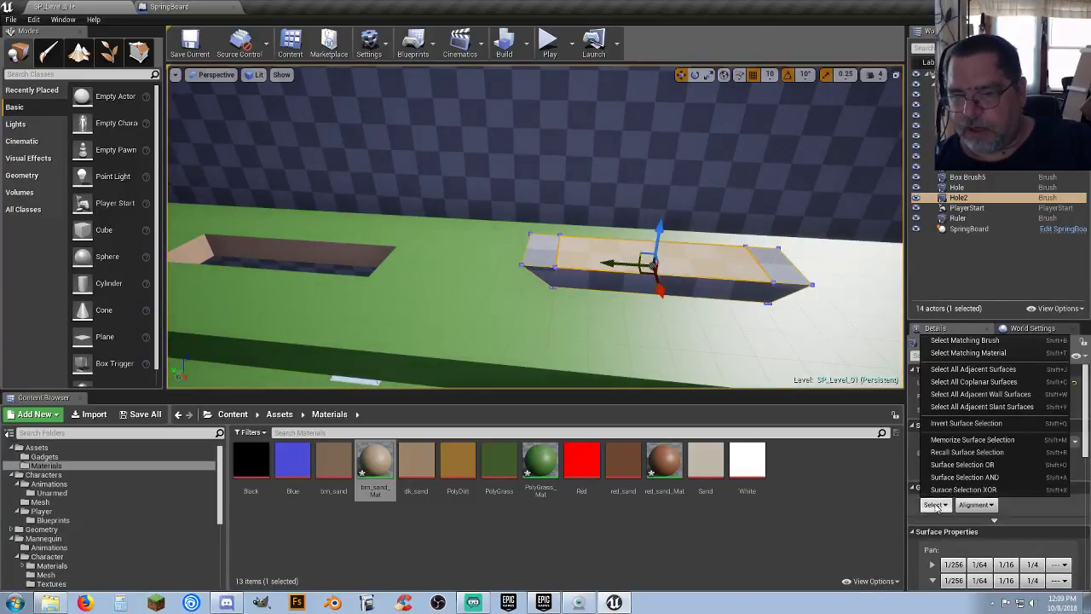
click(964, 372)
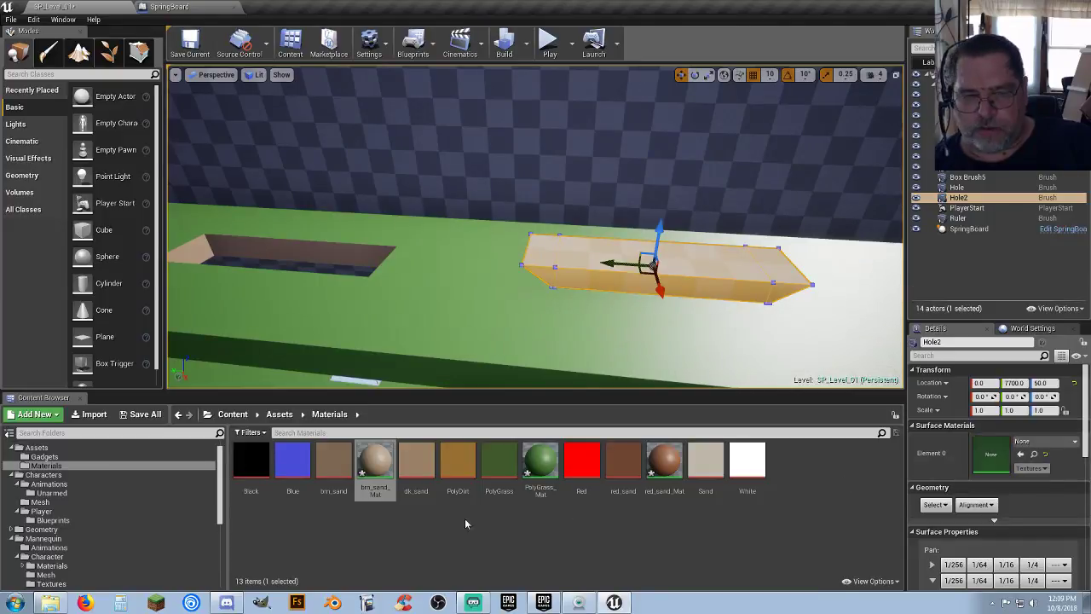
click(658, 473)
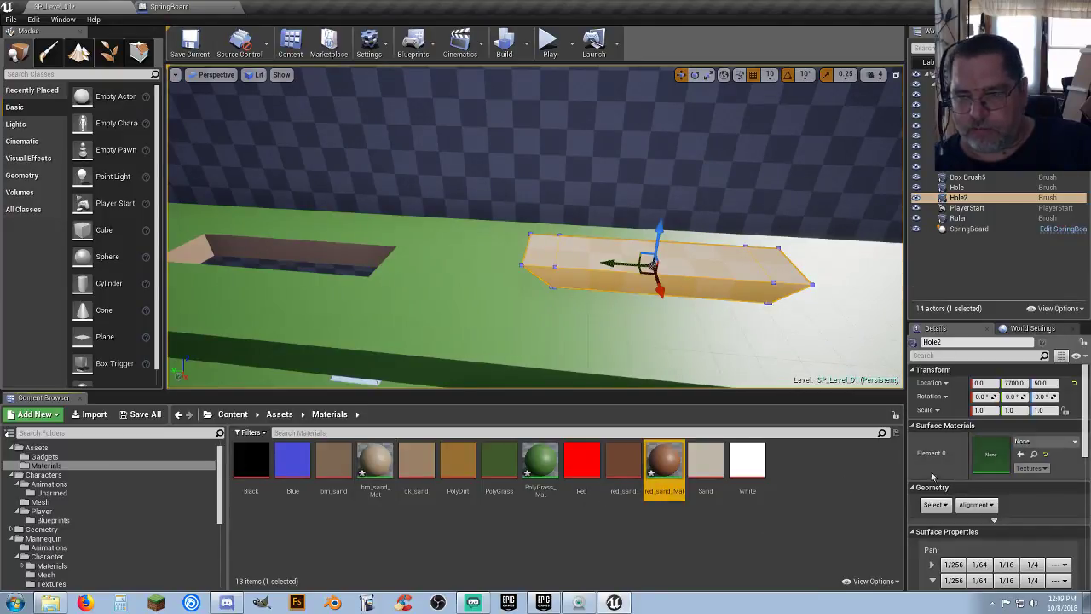
click(1019, 455)
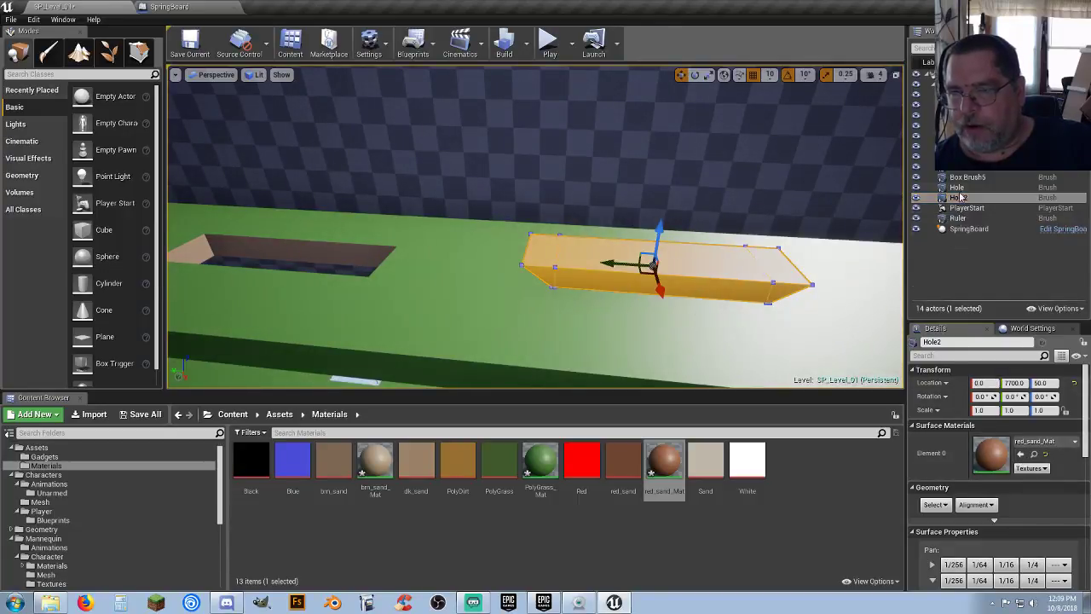
Step: Reselect the Hole2 brush, switch its brush type to Subtractive, and lower it to a Z location of -30
click(957, 187)
click(957, 197)
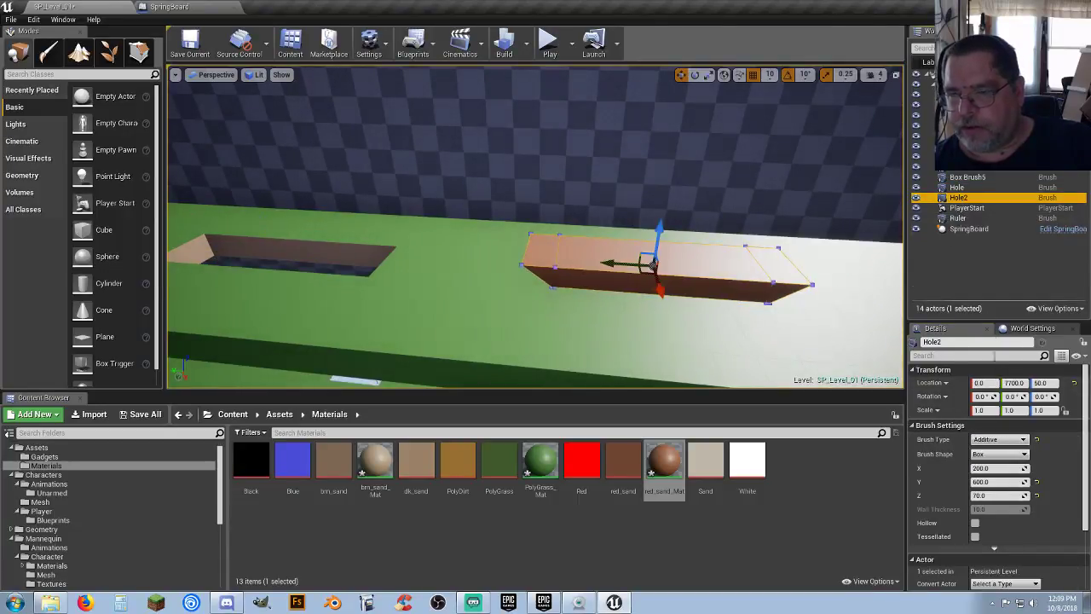
click(997, 439)
click(987, 455)
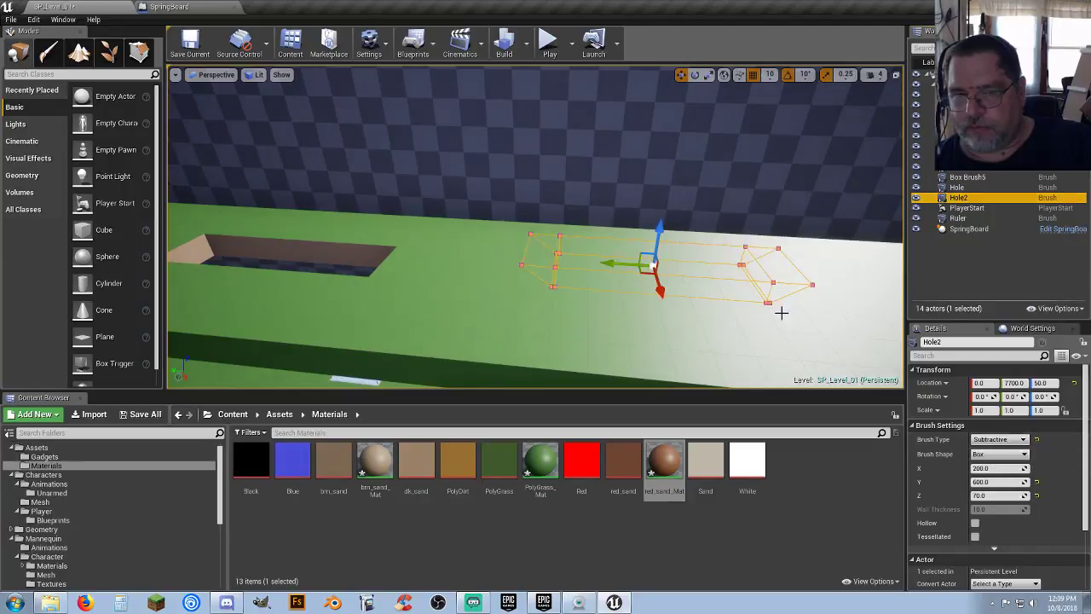
drag(660, 229, 656, 252)
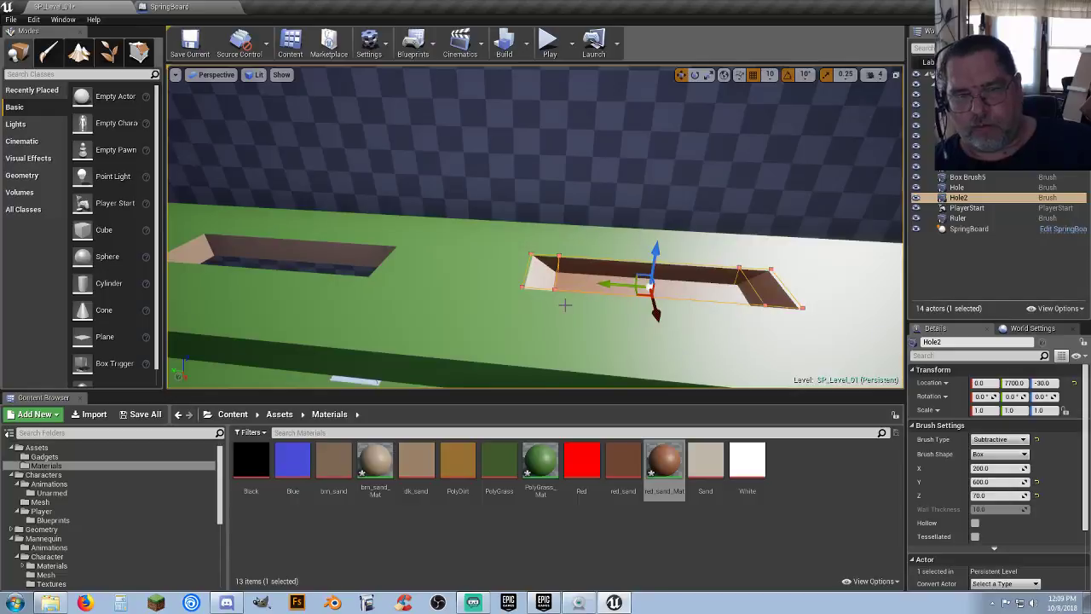
Step: Create a material named PolyDirt_Mat from the PolyDirt texture
mouse_move(564, 305)
right_down()
mouse_move(569, 315)
mouse_move(568, 300)
mouse_move(578, 302)
right_up()
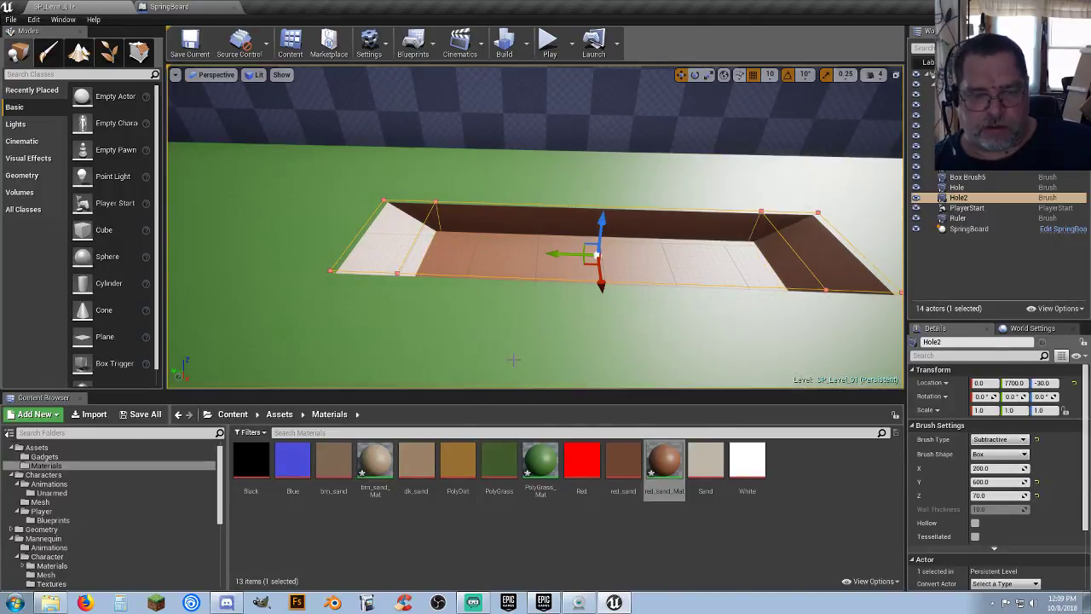
click(457, 464)
right_click(457, 464)
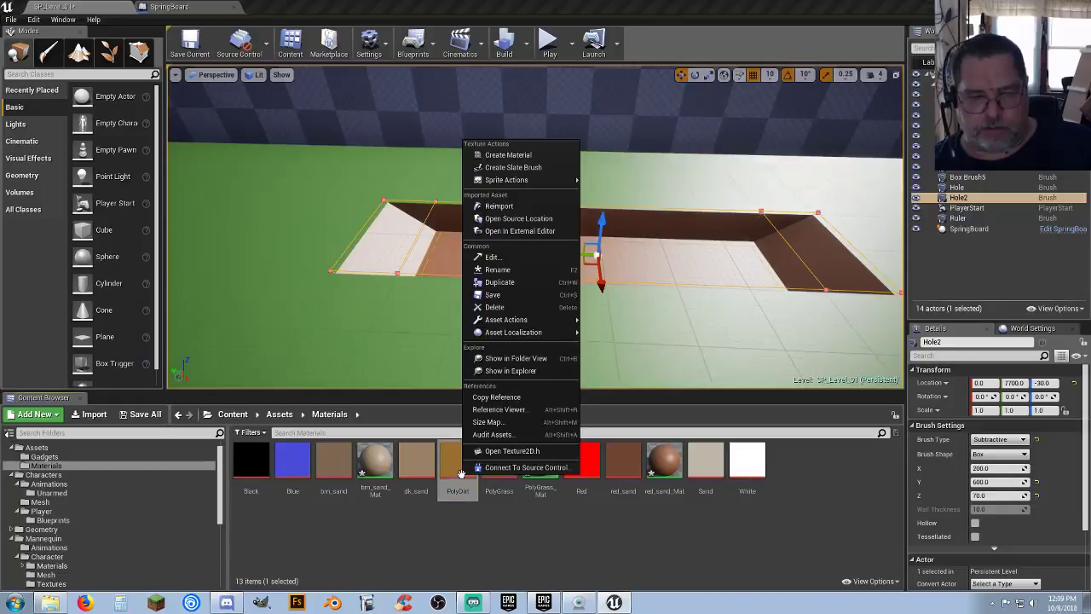
click(508, 154)
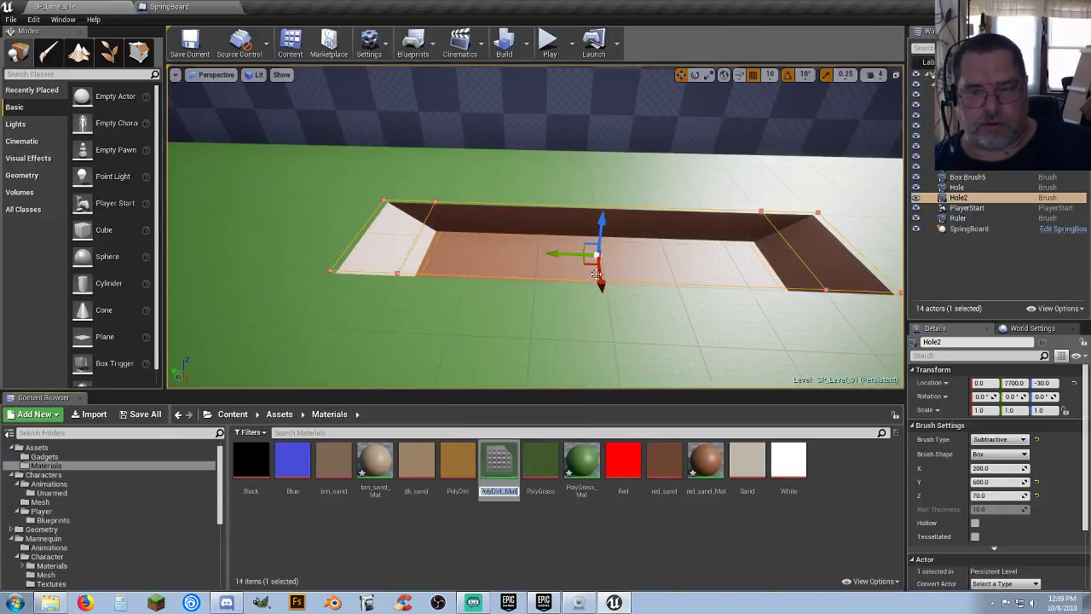
click(625, 541)
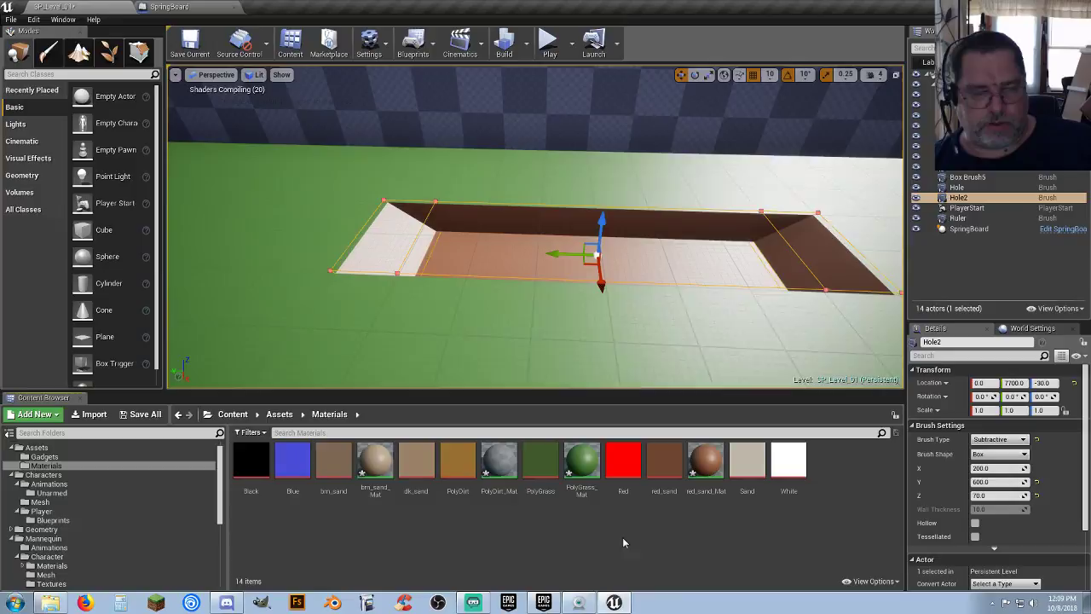
Step: Place a Plane inside the Hole2 pit and assign PolyDirt_Mat to it
click(34, 176)
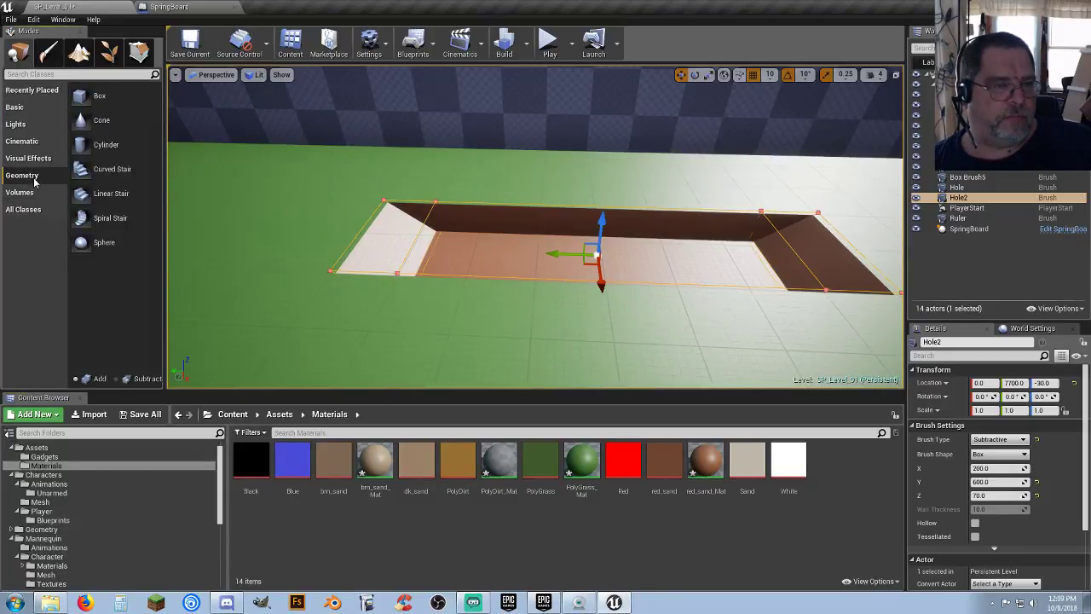
click(34, 111)
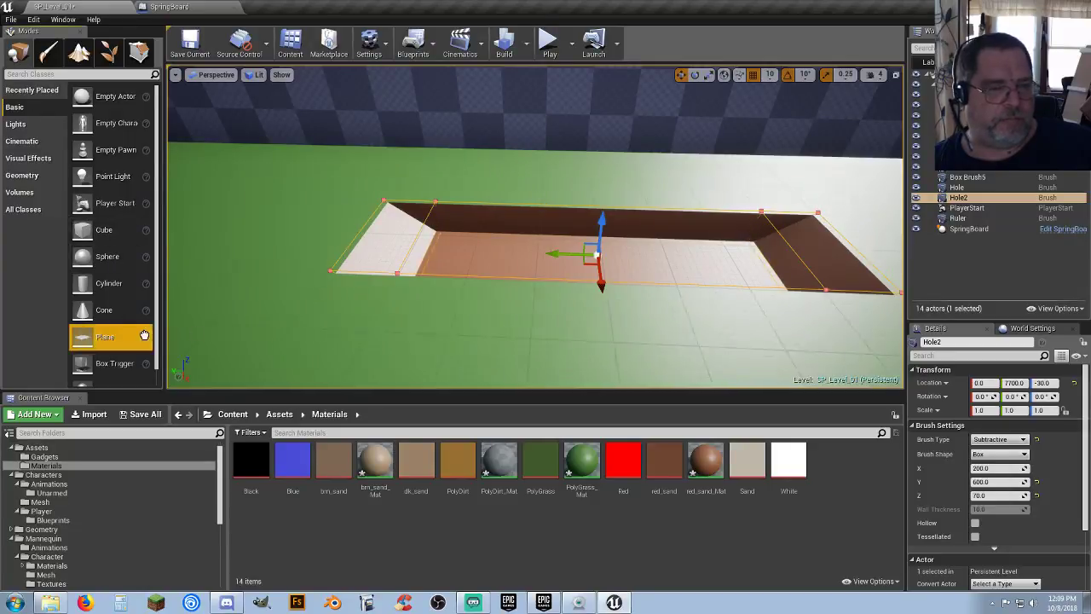
drag(144, 335, 548, 273)
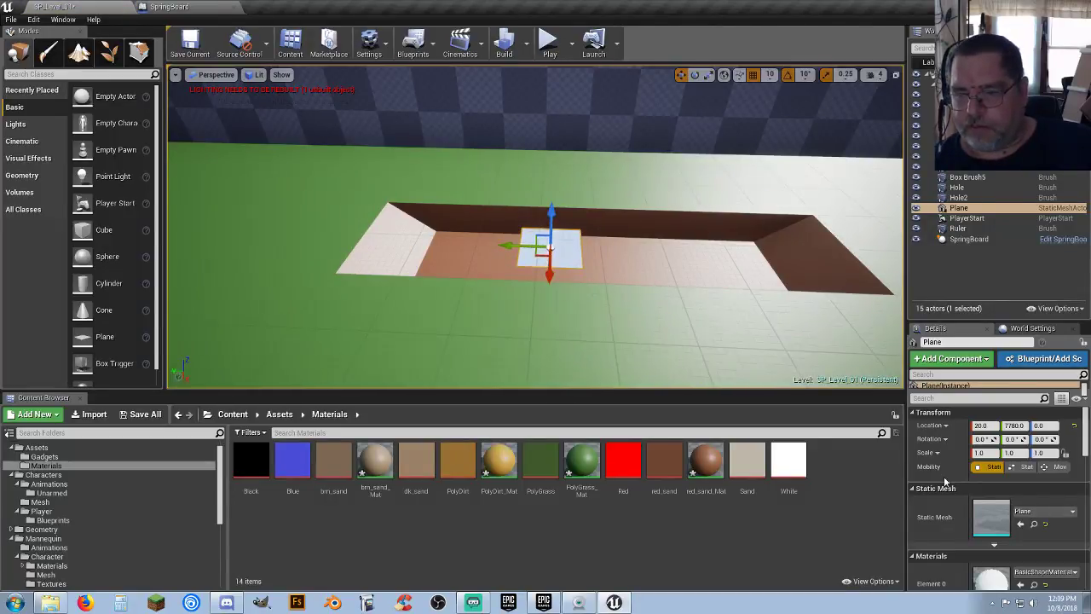
scroll(997, 494, down, 3)
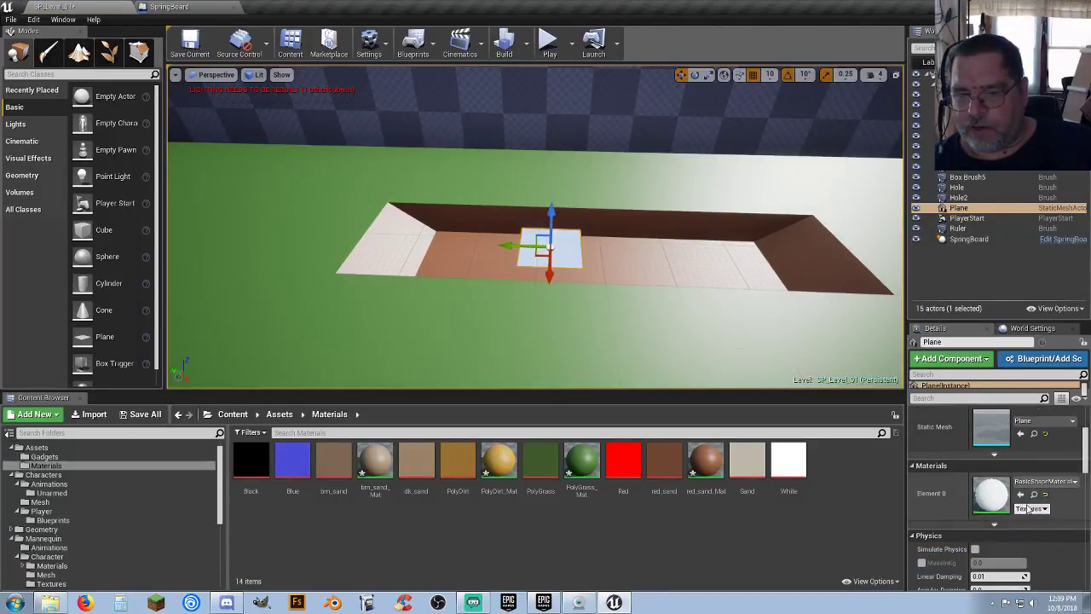
click(499, 492)
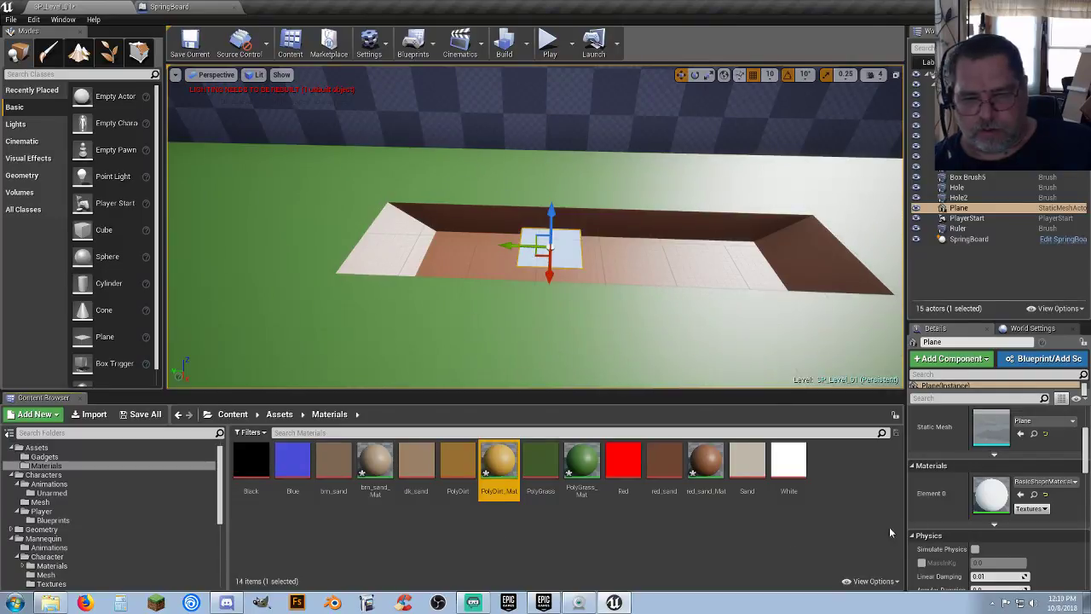
click(1020, 495)
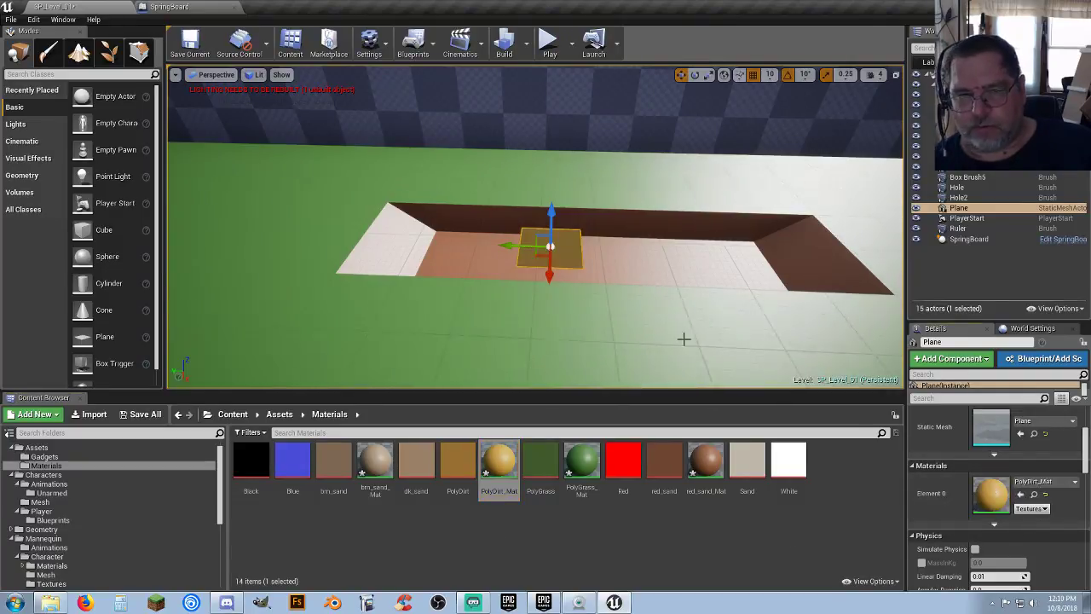
Step: Center the plane along the Hole2 pit and scale it in length and width to cover the opening
drag(518, 246, 573, 248)
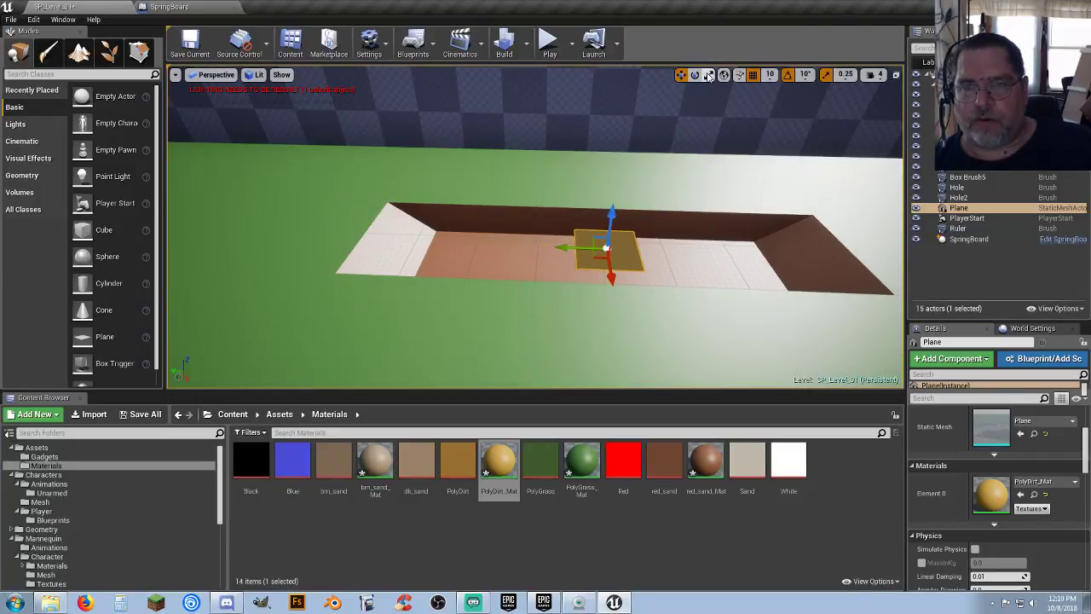
key(r)
drag(567, 247, 482, 247)
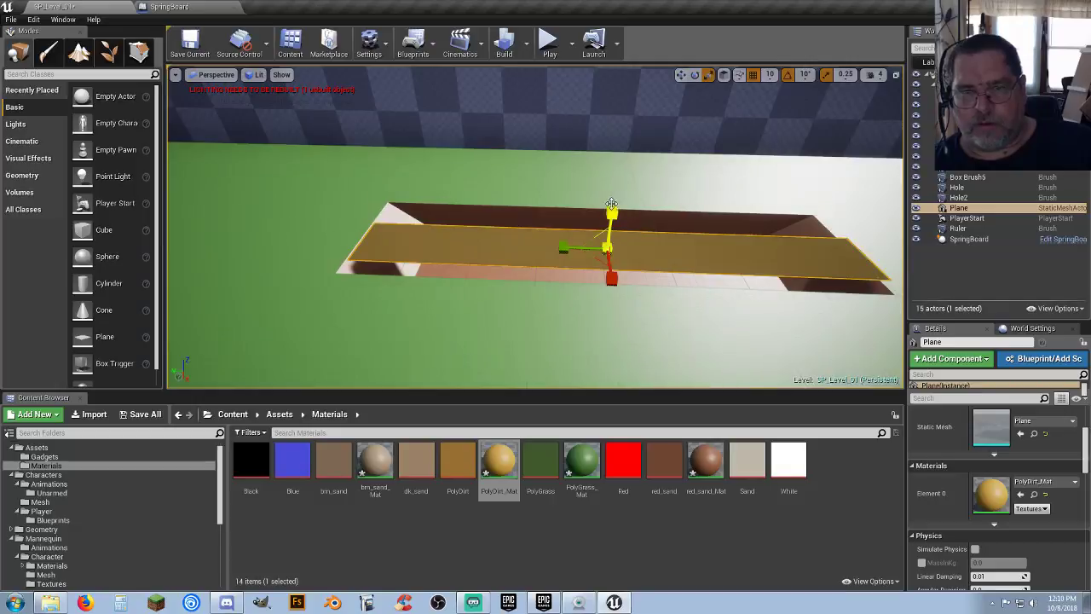
right_drag(611, 225, 588, 255)
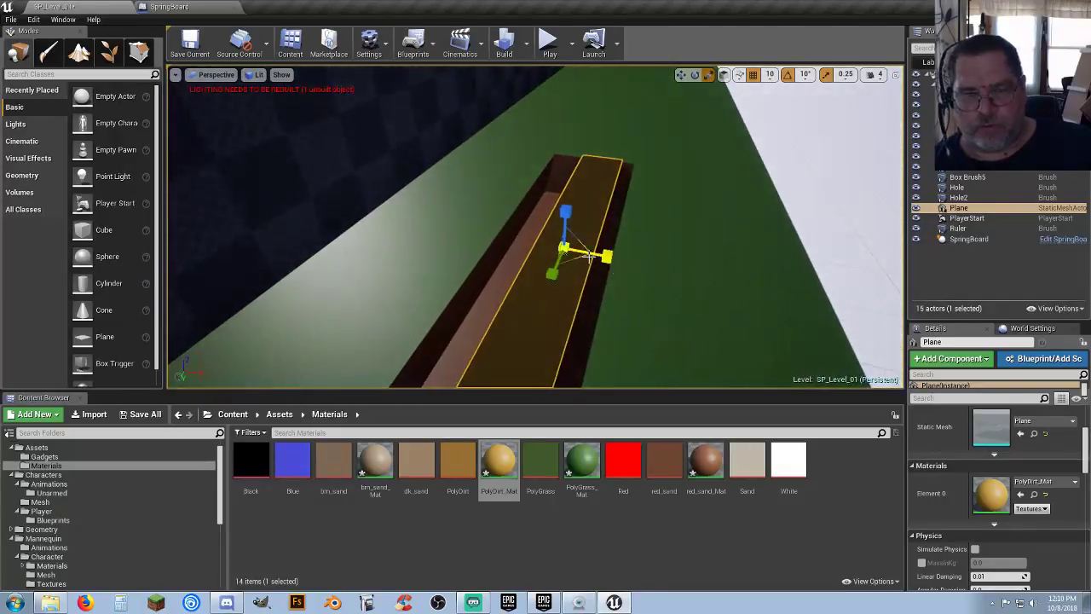
drag(601, 256, 607, 254)
Step: Lower the plane slightly below the grass floor and shift it sideways to line up with the pit's edges
key(w)
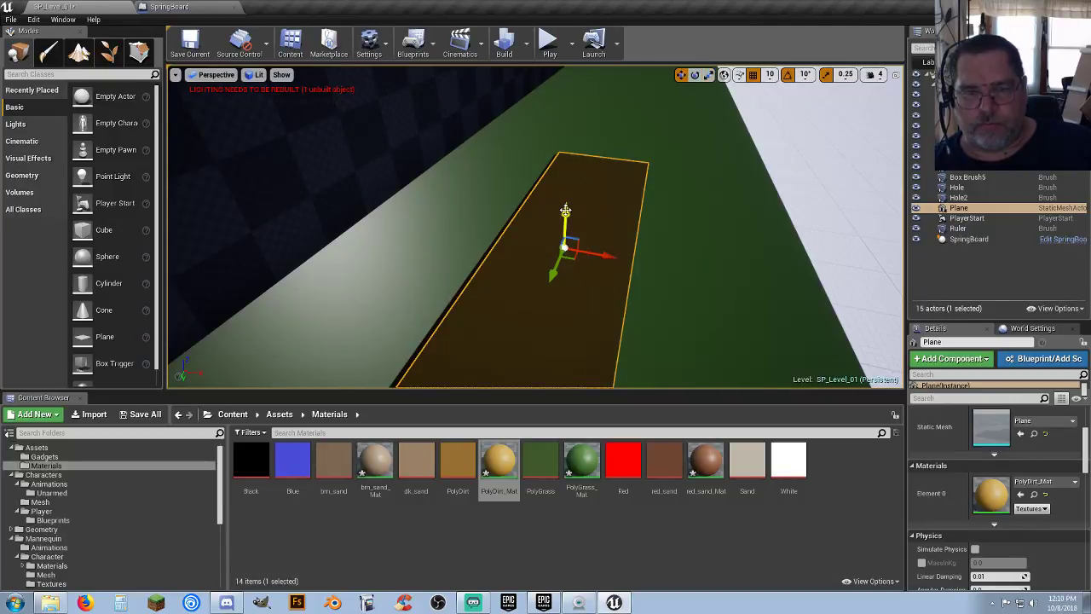
drag(567, 213, 564, 220)
drag(605, 266, 590, 268)
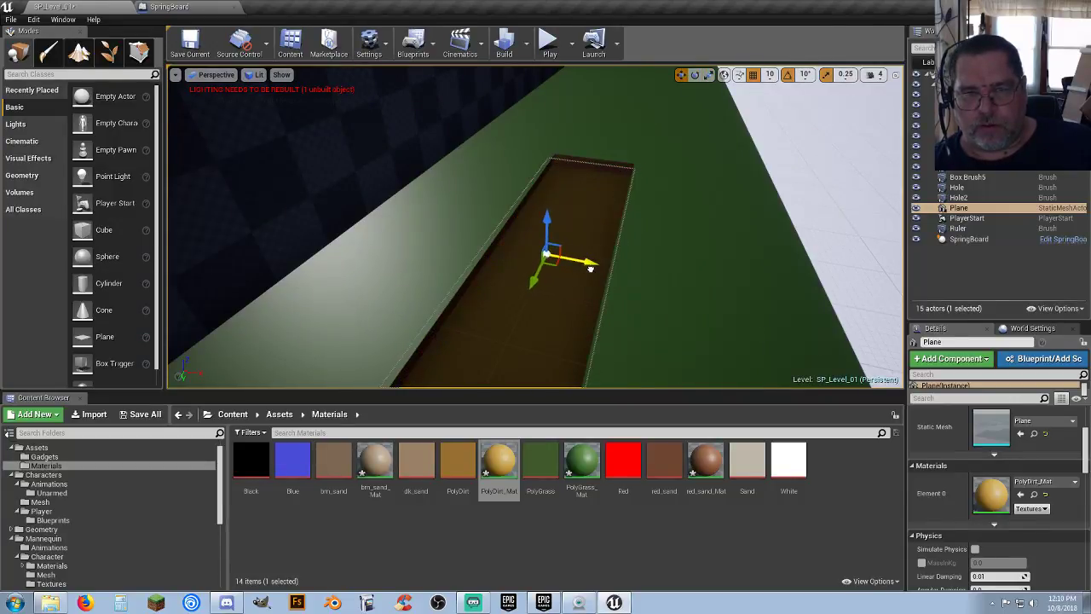
right_drag(589, 268, 613, 255)
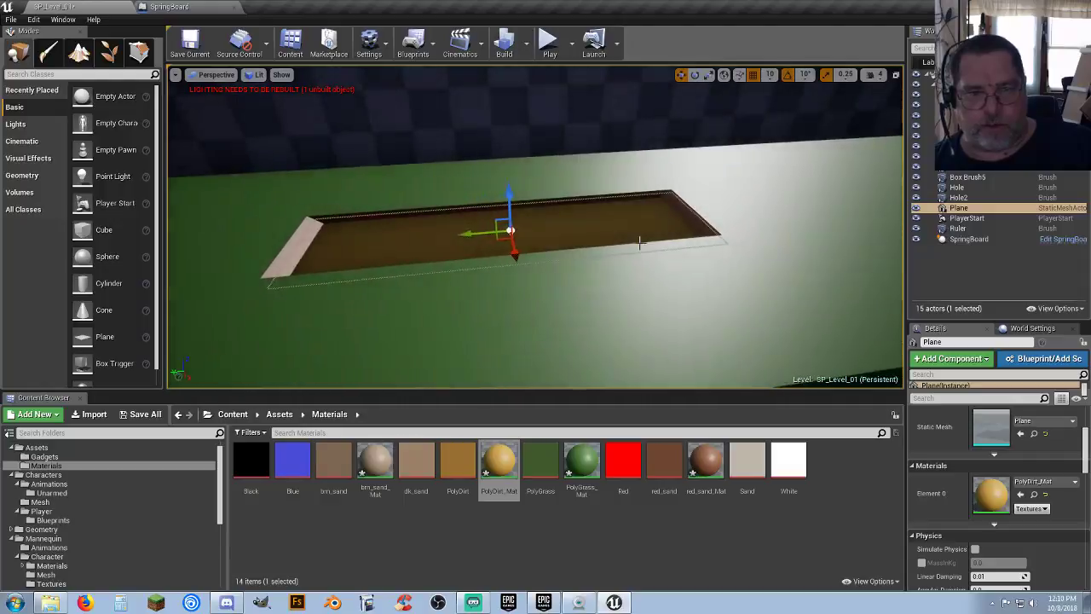
Step: Play-test the level by running and jumping to the dirt-covered pit to check how the plane affects the character, then stop playing
click(549, 43)
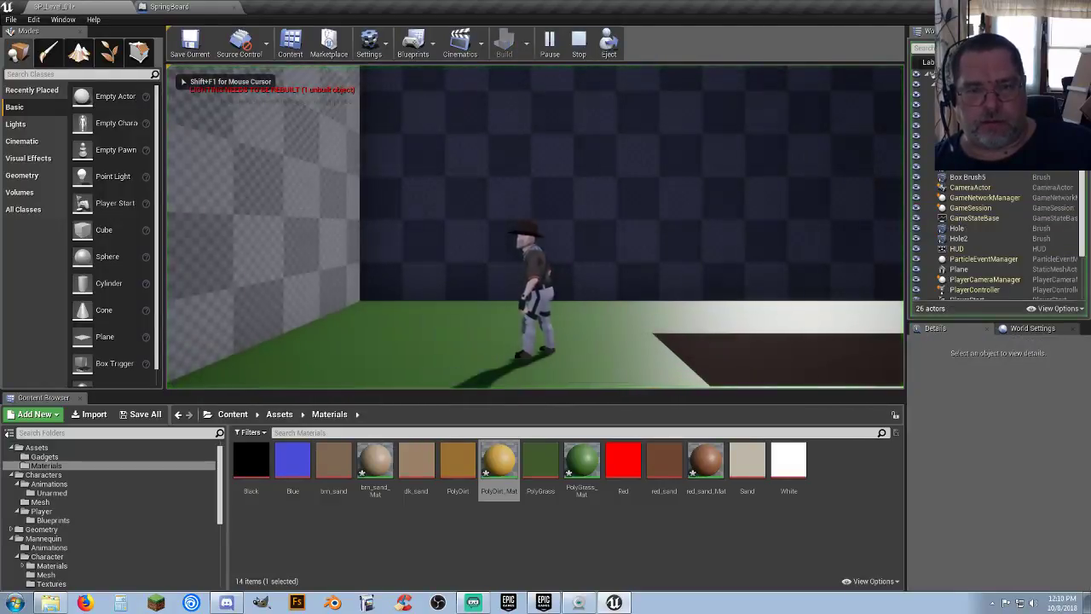
key(d)
key(space)
key(a)
key(d)
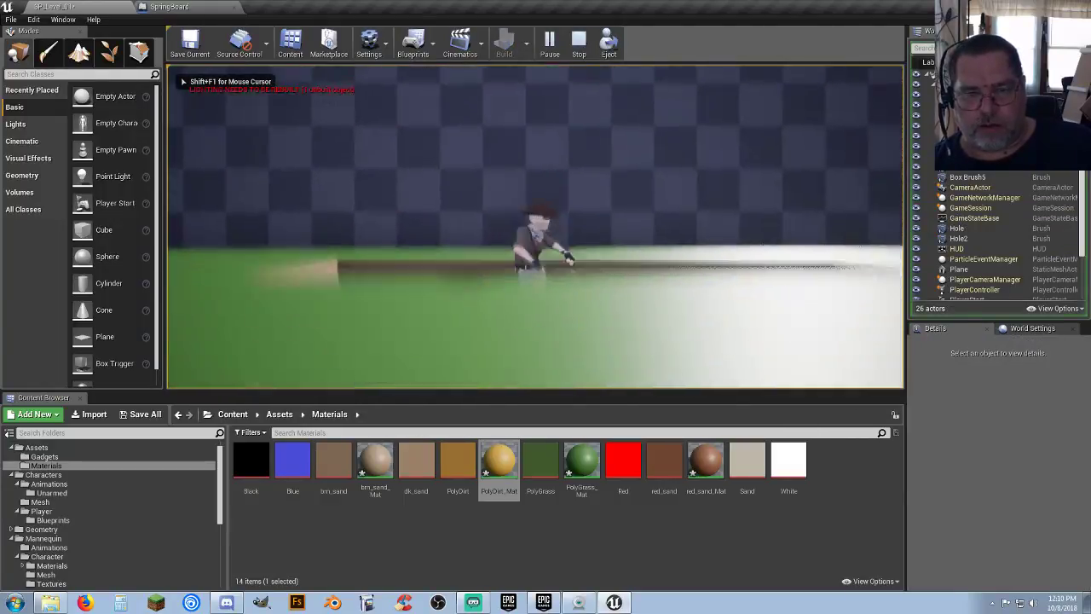
key(space)
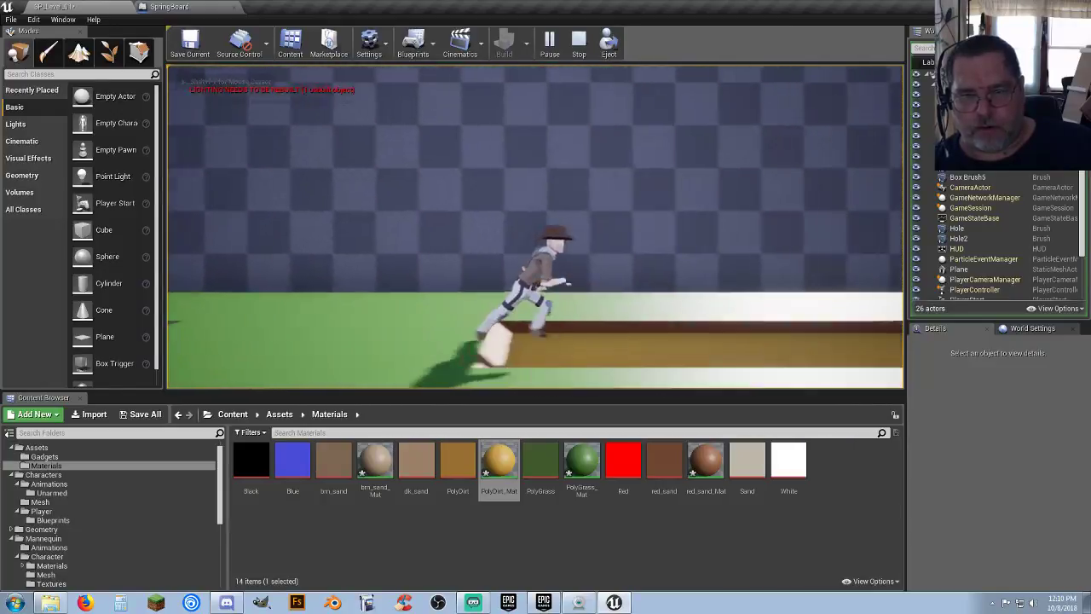
key(a)
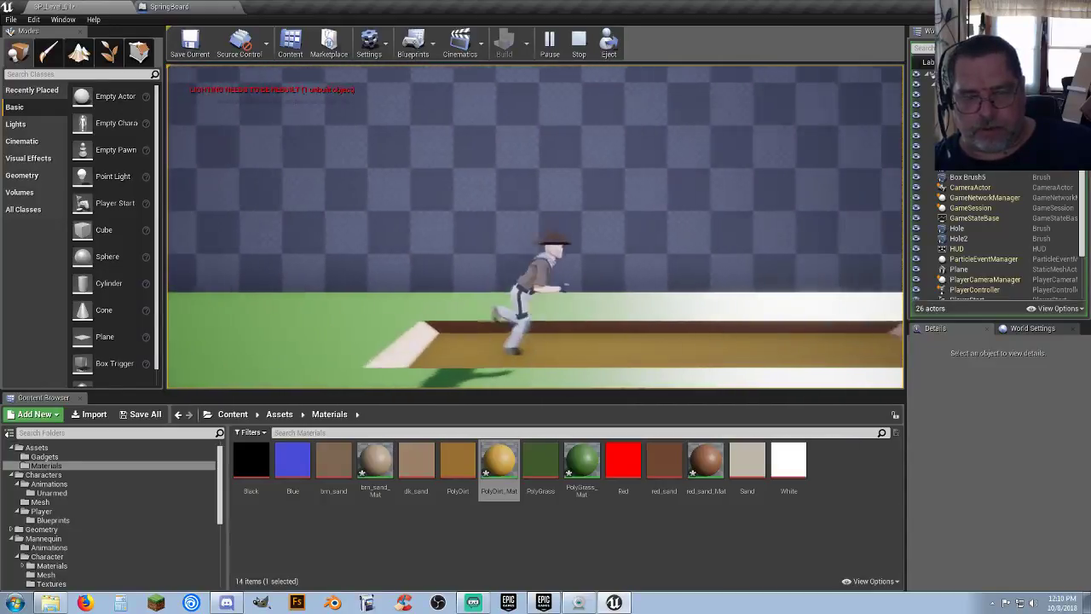
key(Escape)
Step: Set the dirt plane's collision preset to NoCollision and save all modified materials and the level
click(649, 348)
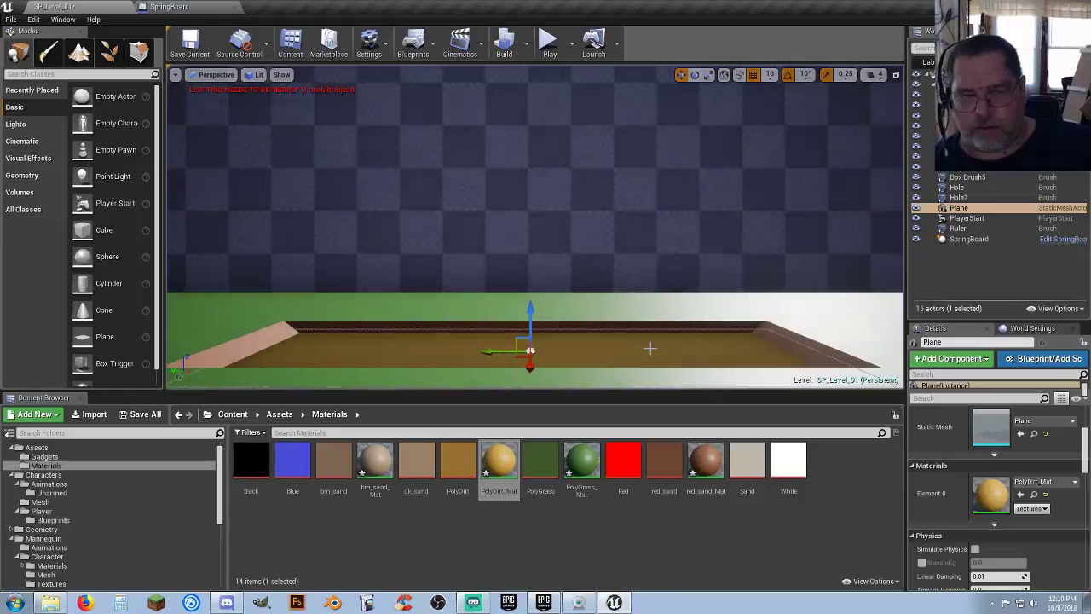
scroll(920, 437, down, 6)
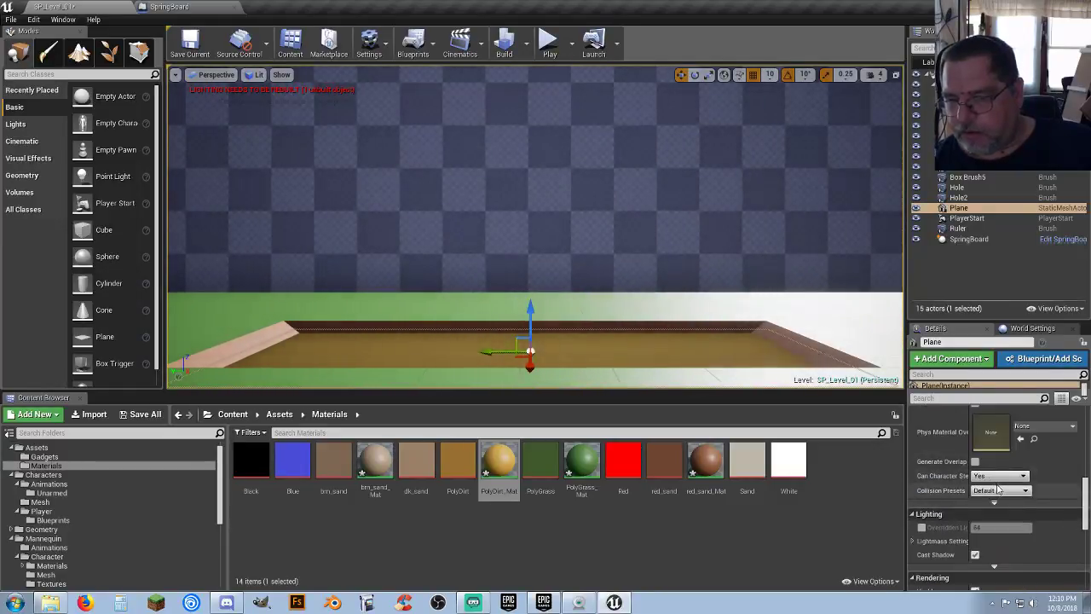
click(1009, 491)
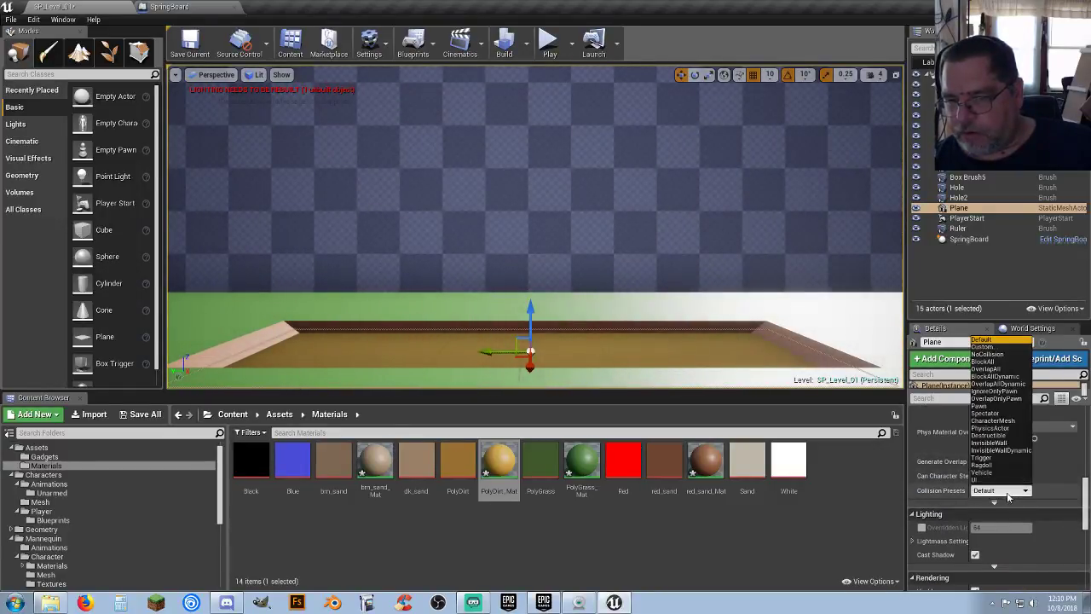
click(997, 355)
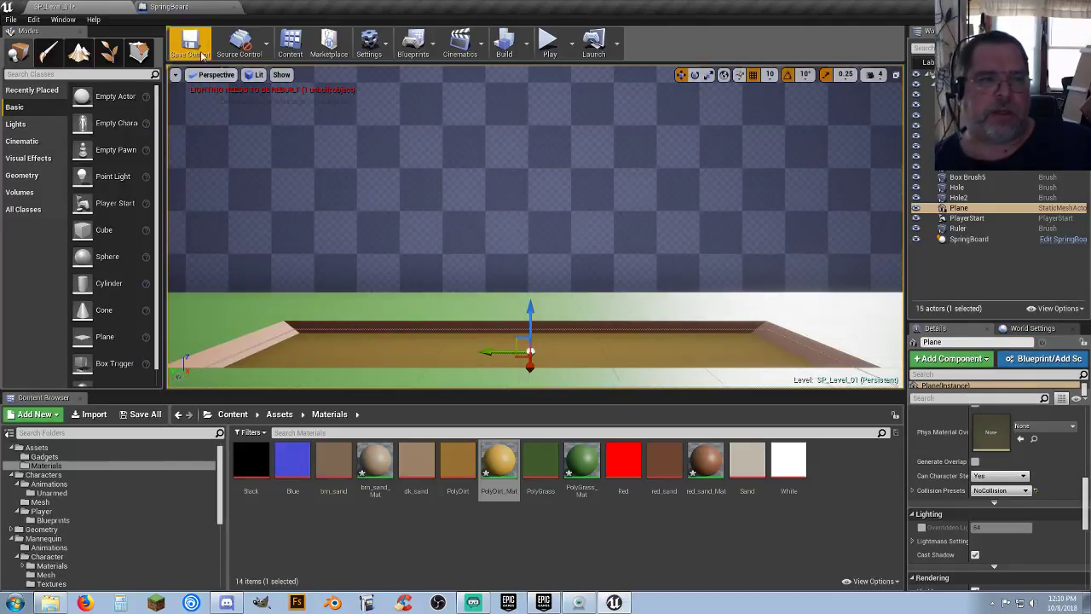
click(152, 413)
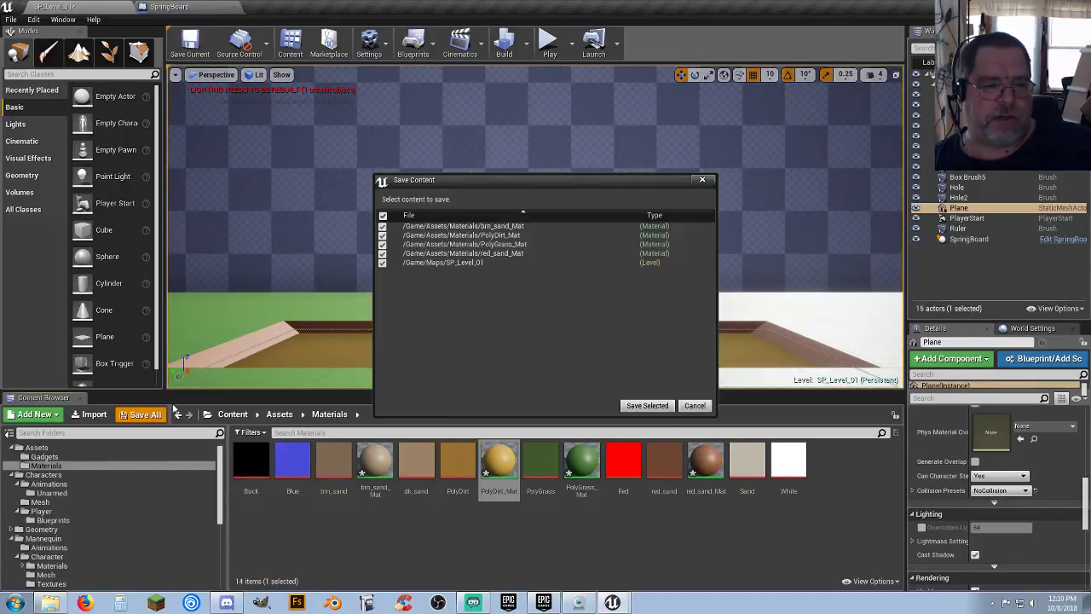
click(646, 405)
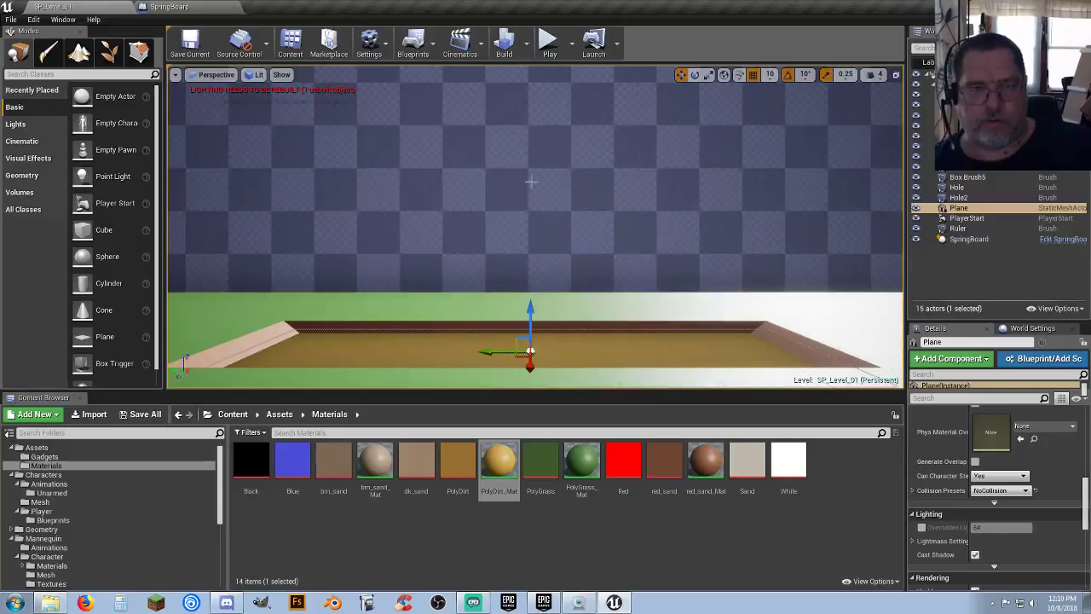
Step: Play-test the level again, moving the character back and forth in the dirt pit to check the plane's collision, and end the session
click(549, 42)
key(space)
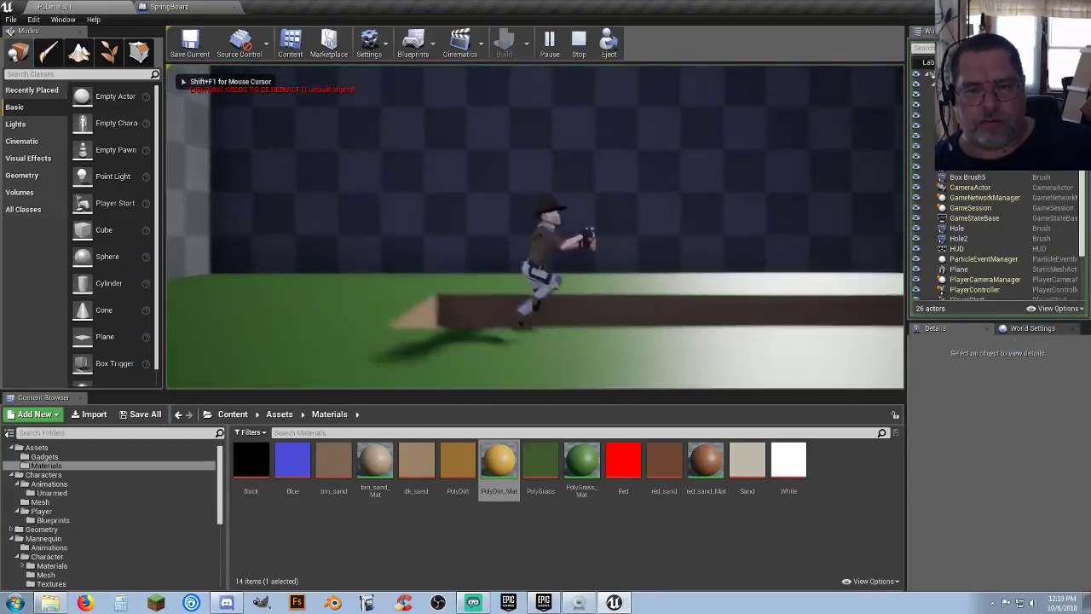
key(space)
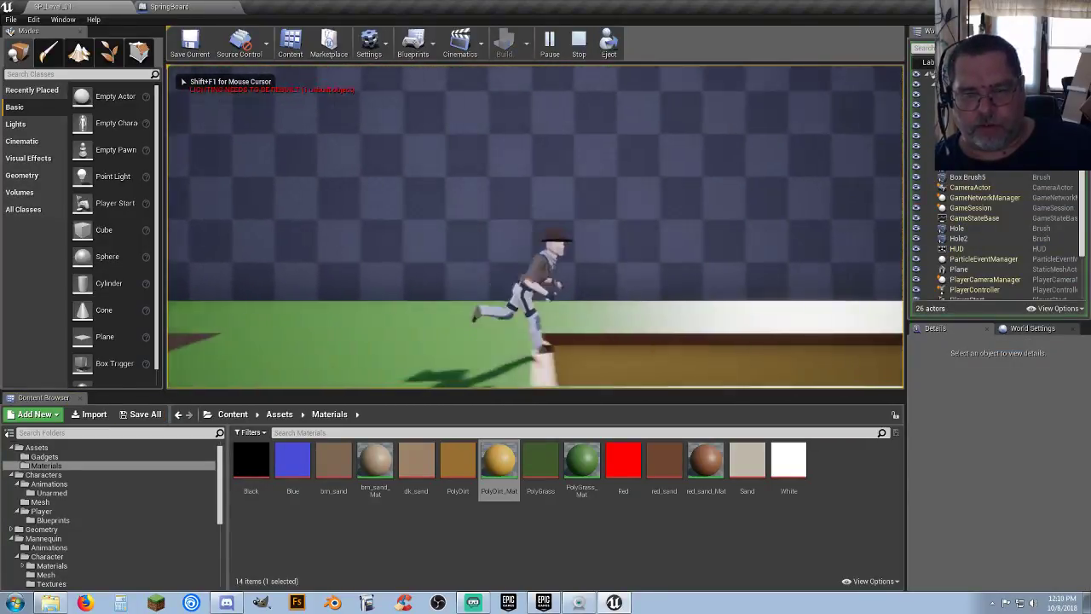
key(a)
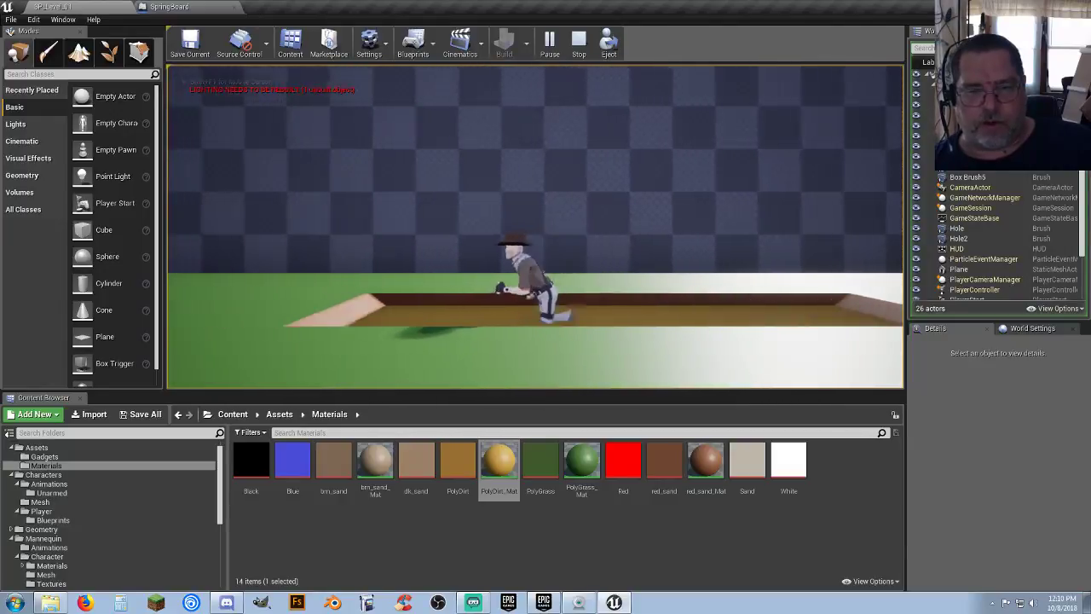
key(d)
key(a)
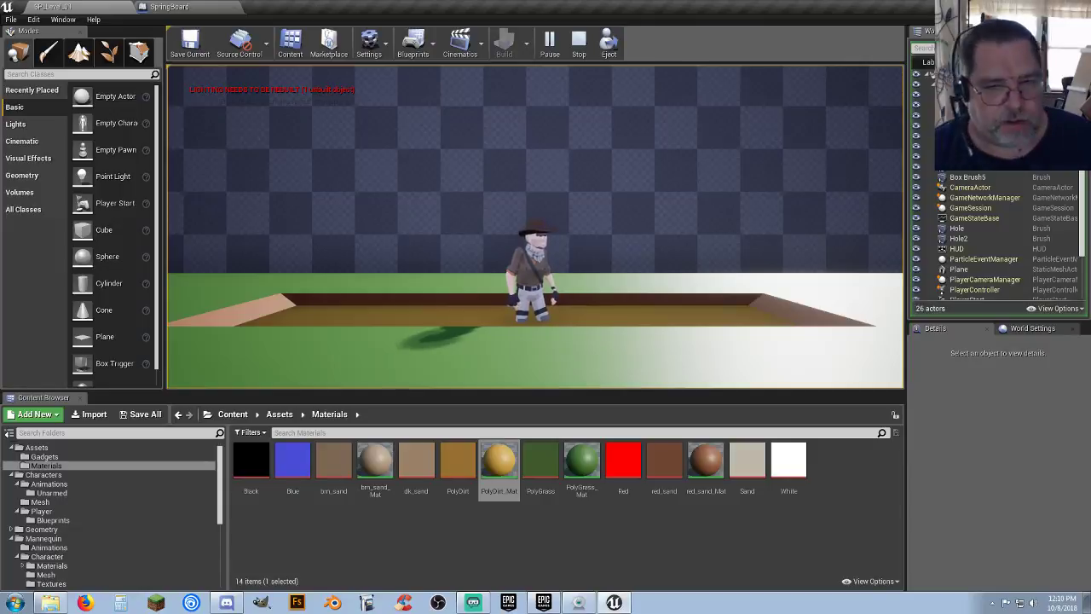
key(Escape)
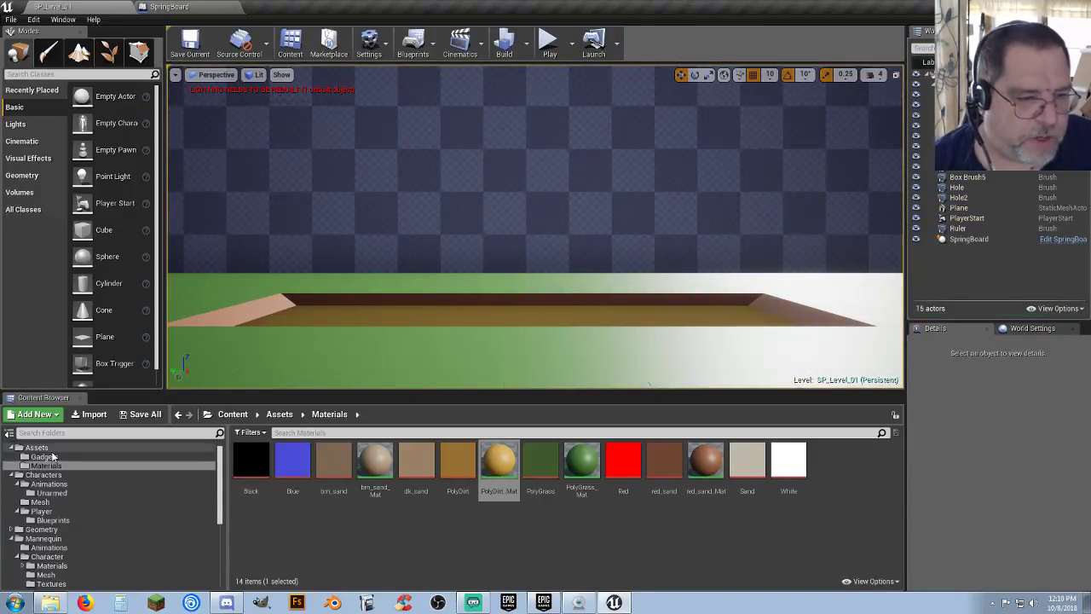
Step: Create an Actor blueprint class named Mud_BP in the Gadgets folder and open it for editing
click(47, 457)
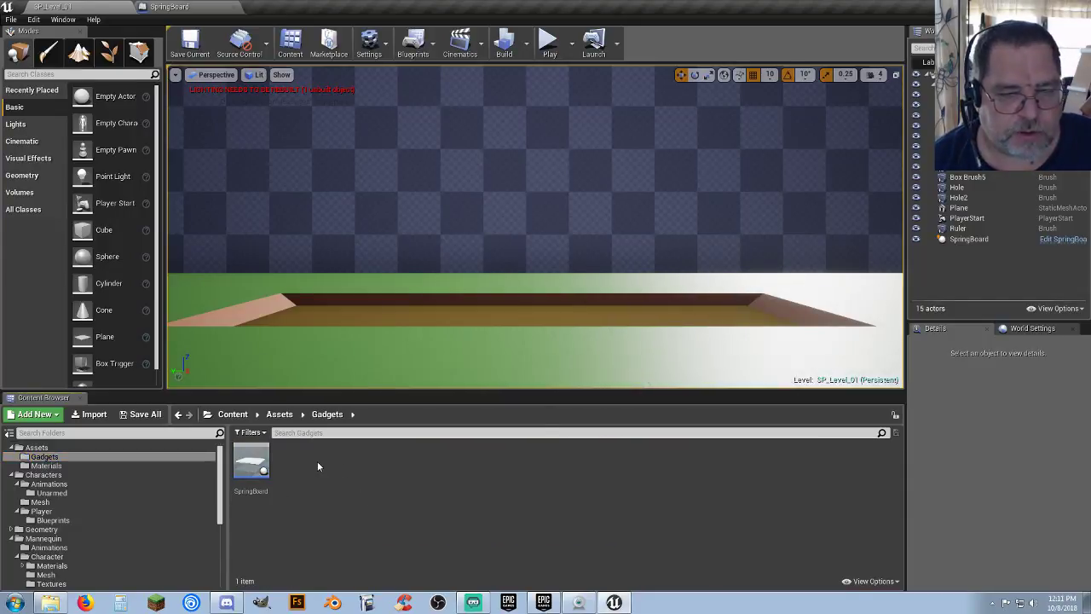
right_click(317, 465)
click(362, 202)
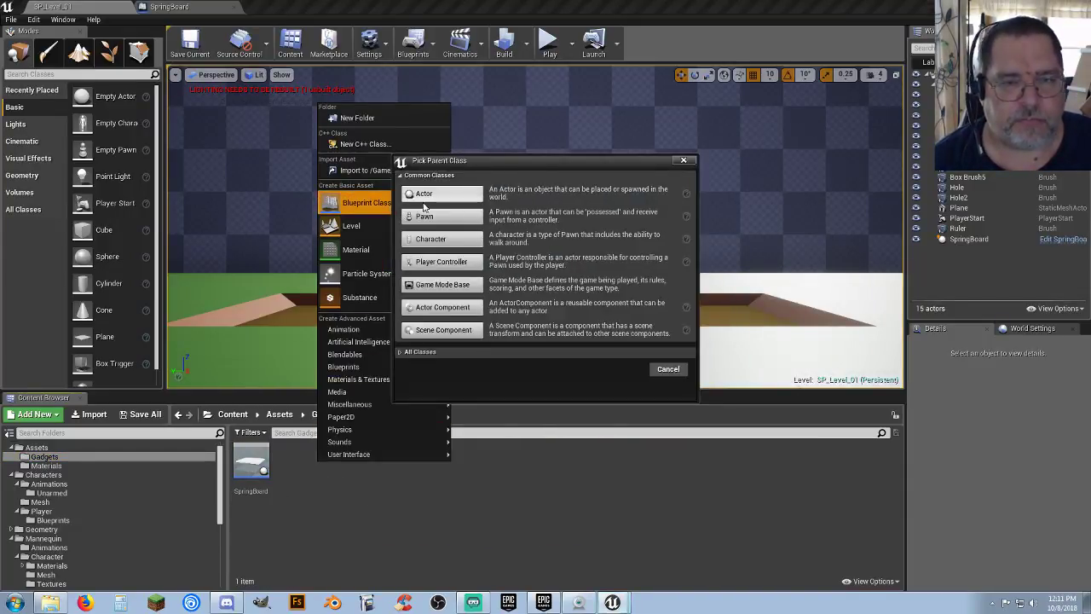
click(426, 198)
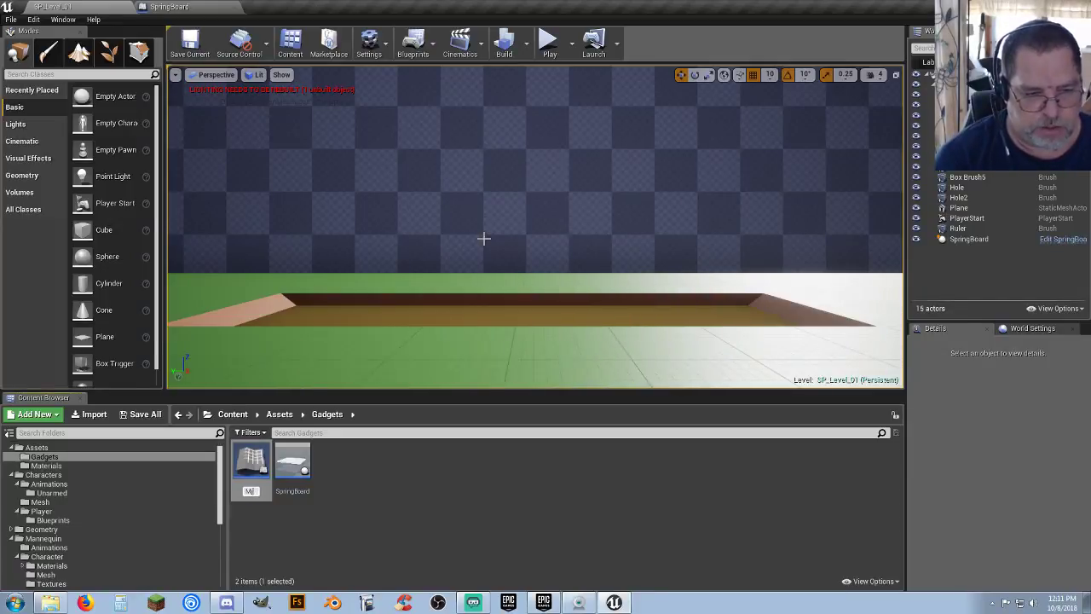
text(Mud_BP)
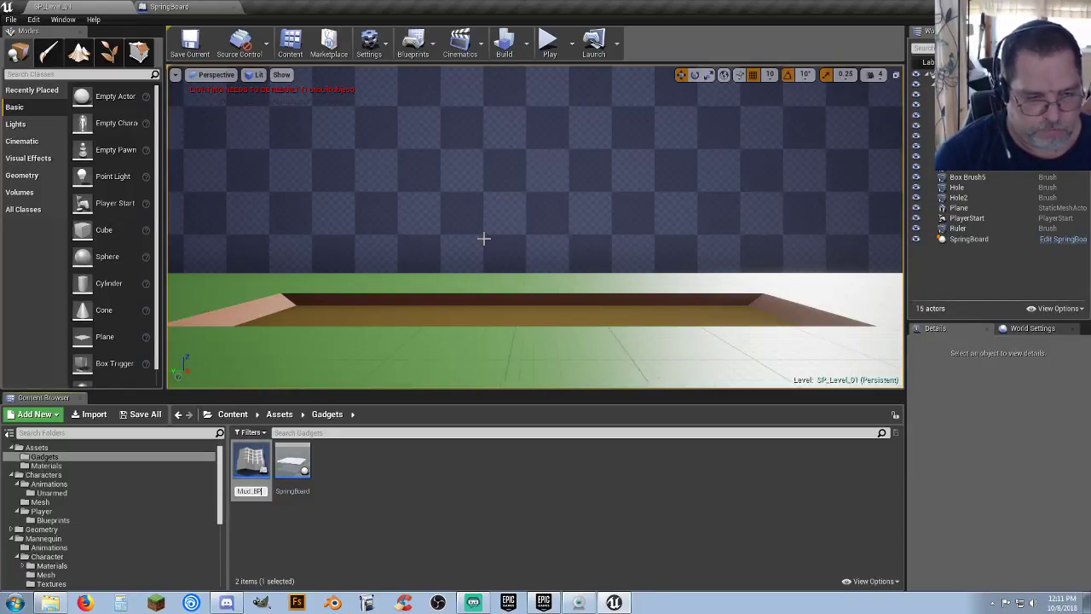
key(Return)
key(Return)
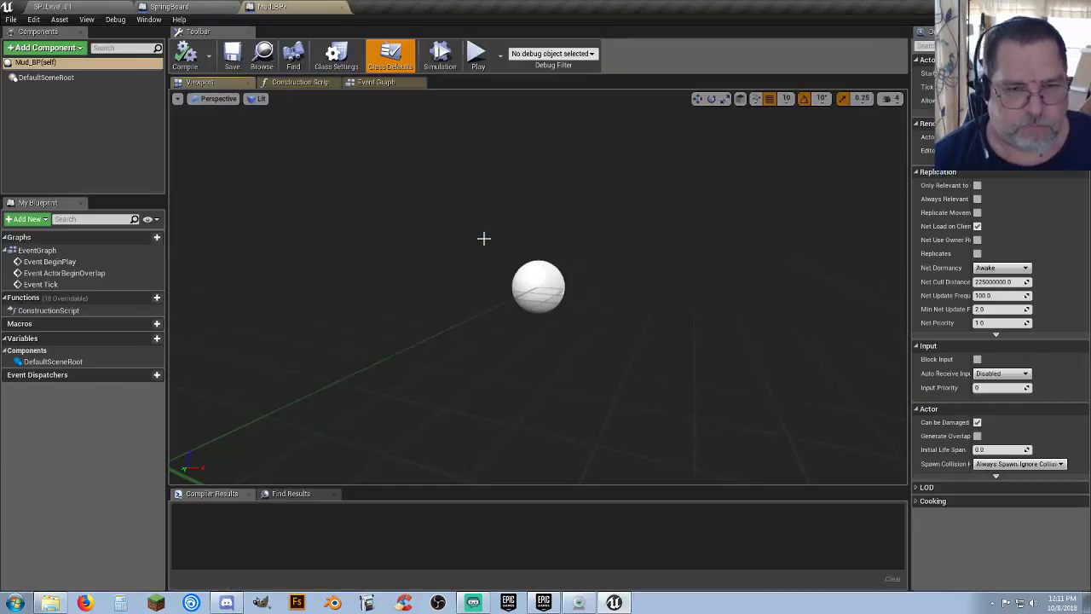
Step: Add a Box Collision component to the Mud_BP blueprint, keeping its default name
click(60, 50)
text(box)
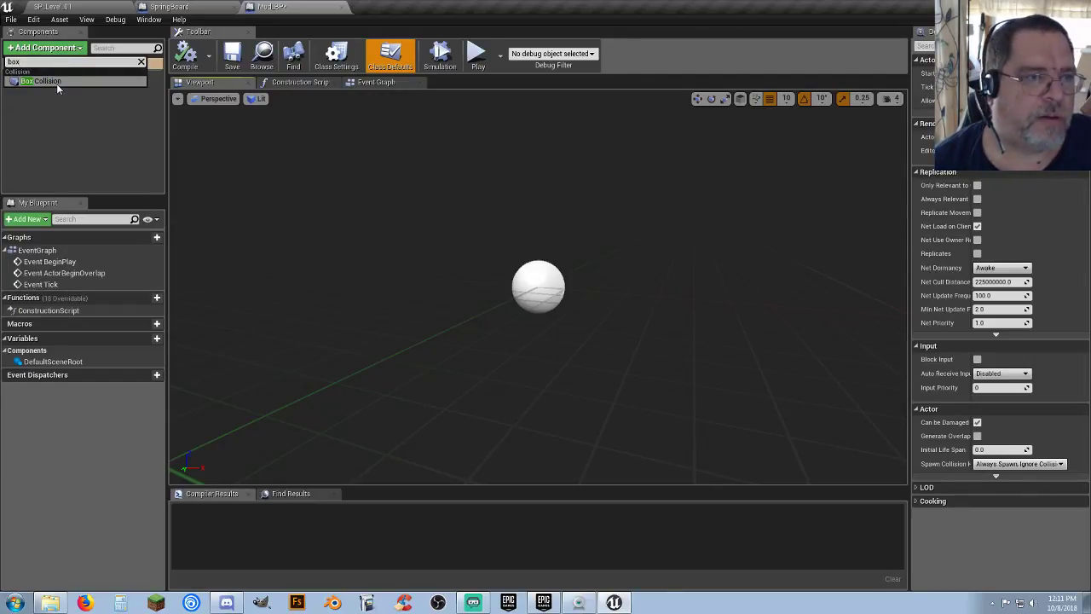
click(56, 83)
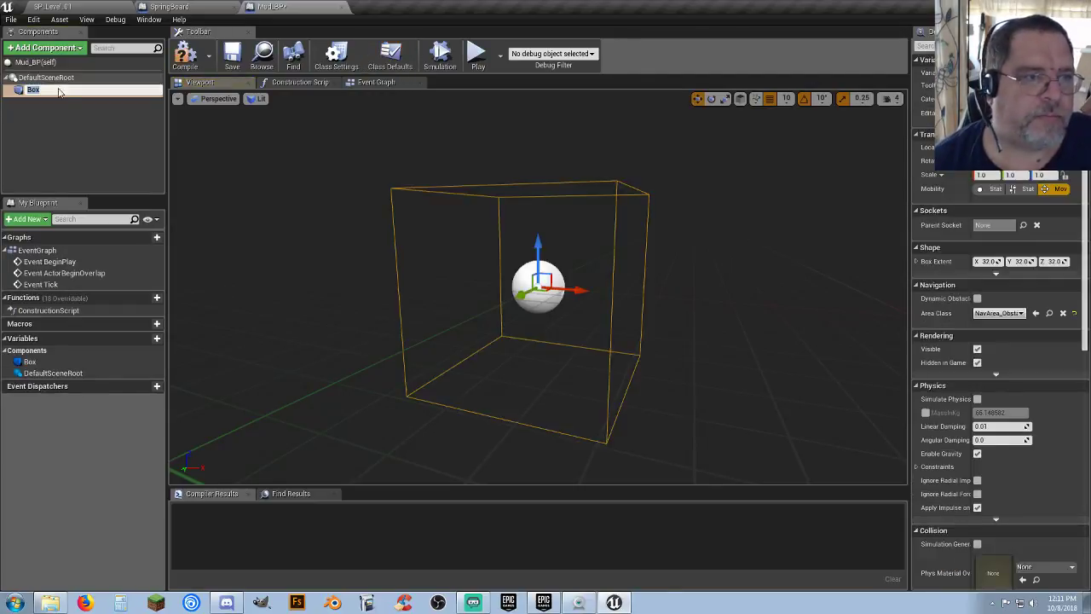
click(57, 137)
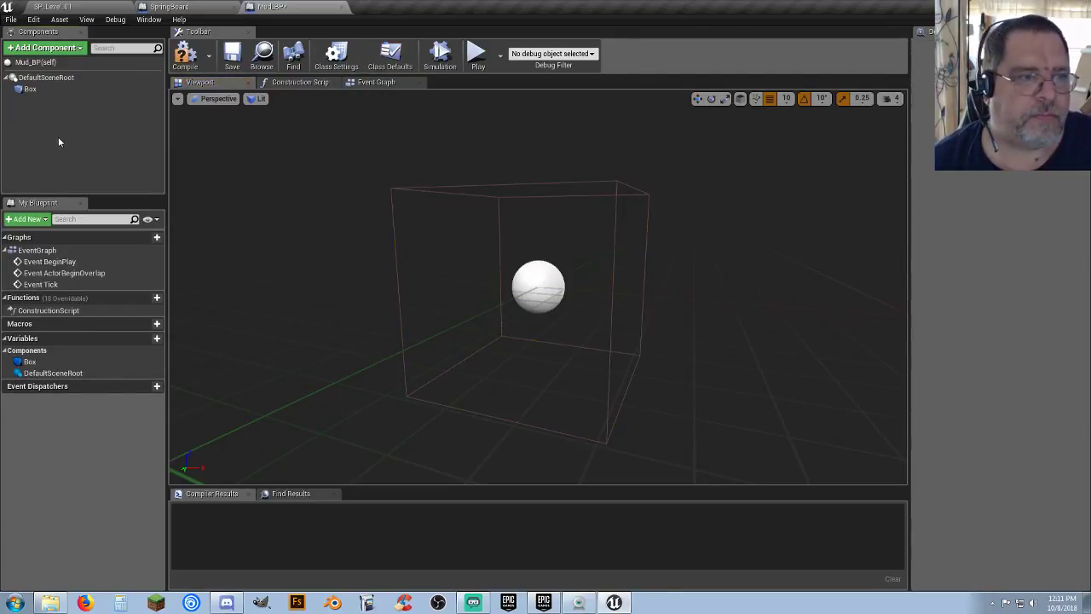
Step: Delete all the default event nodes from Mud_BP's Event Graph
click(375, 82)
drag(659, 451, 509, 178)
key(Delete)
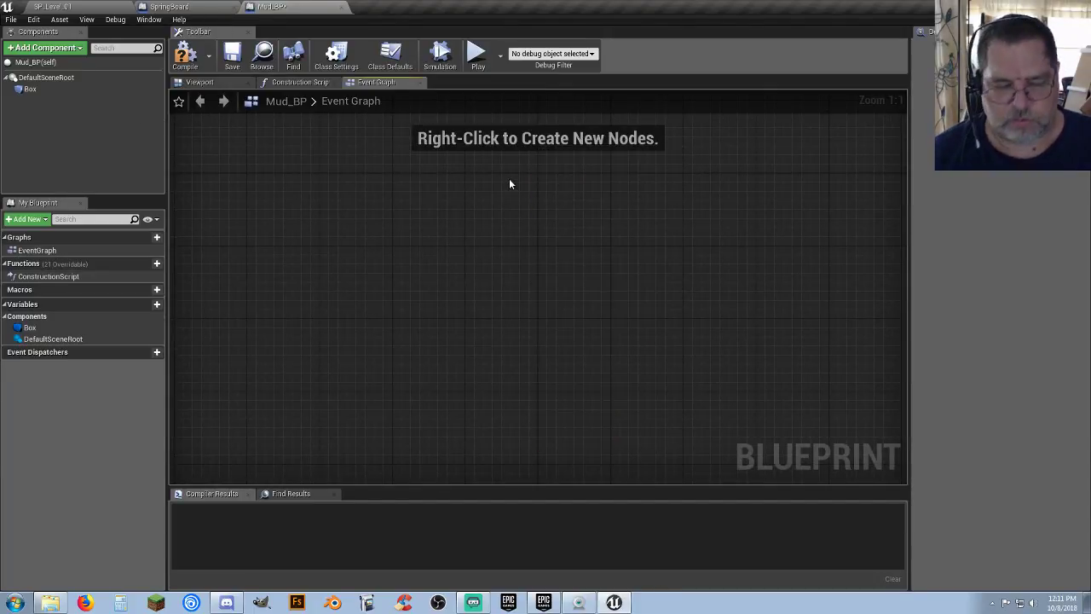
Step: Add OnComponentBeginOverlap and OnComponentEndOverlap events for the Box component to the Event Graph
right_click(28, 90)
mouse_move(85, 108)
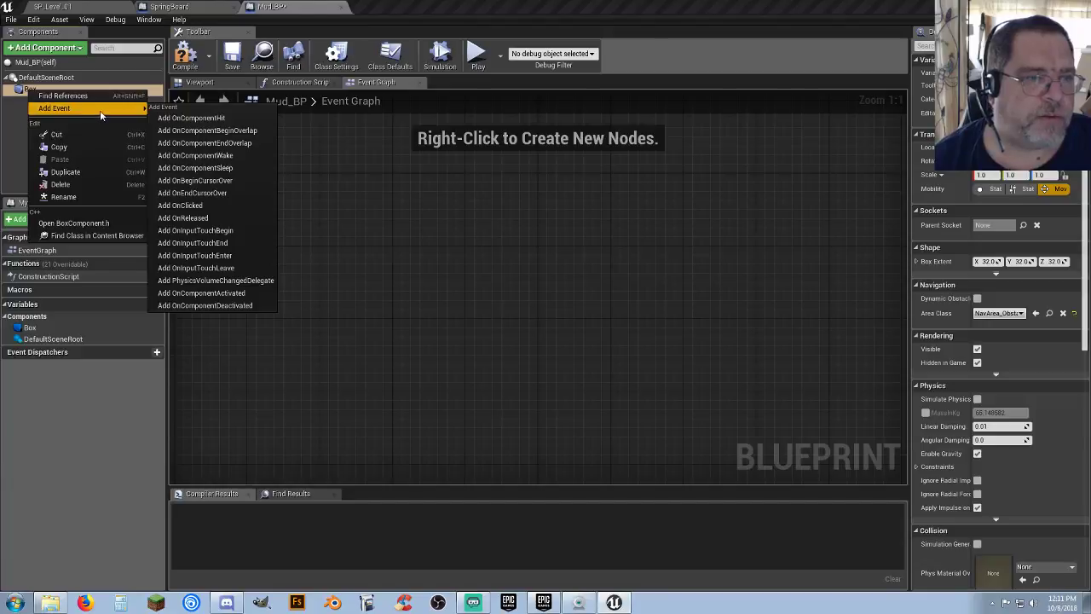
click(207, 129)
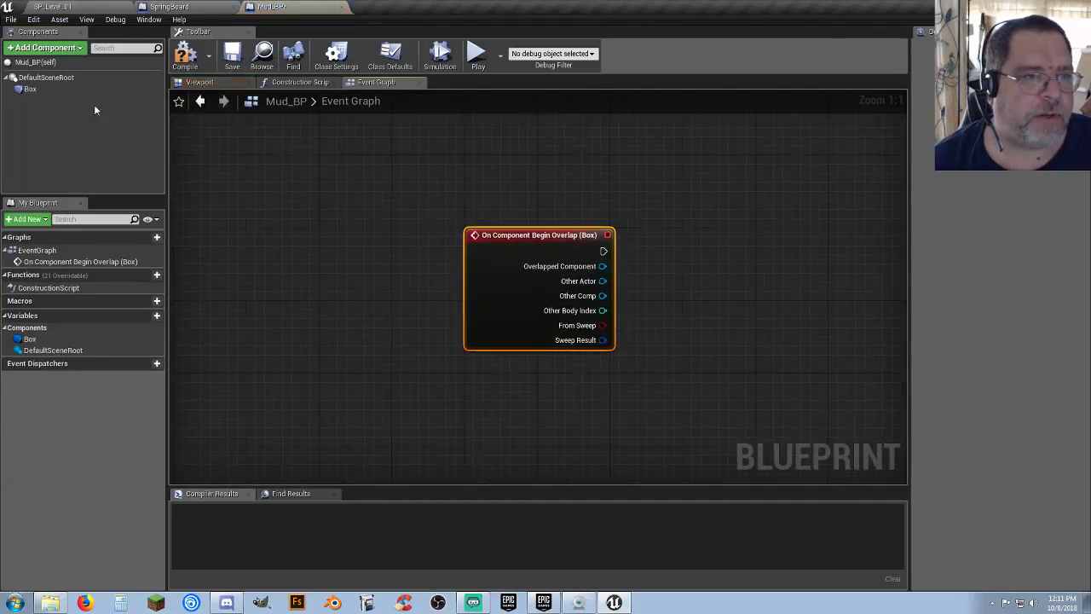
right_click(52, 90)
mouse_move(104, 110)
click(210, 134)
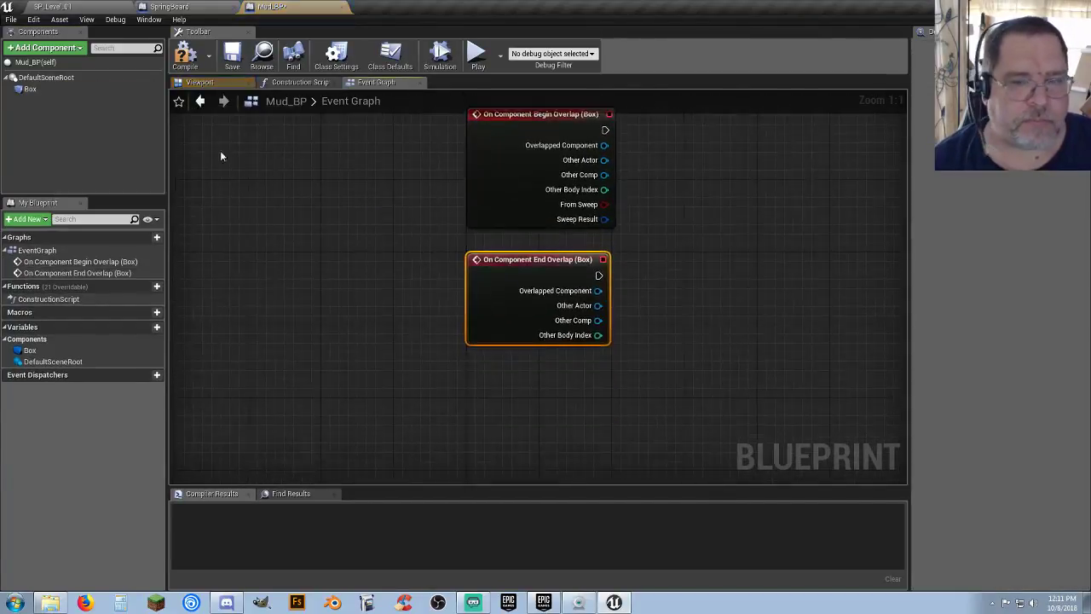
right_drag(681, 312, 550, 363)
click(540, 255)
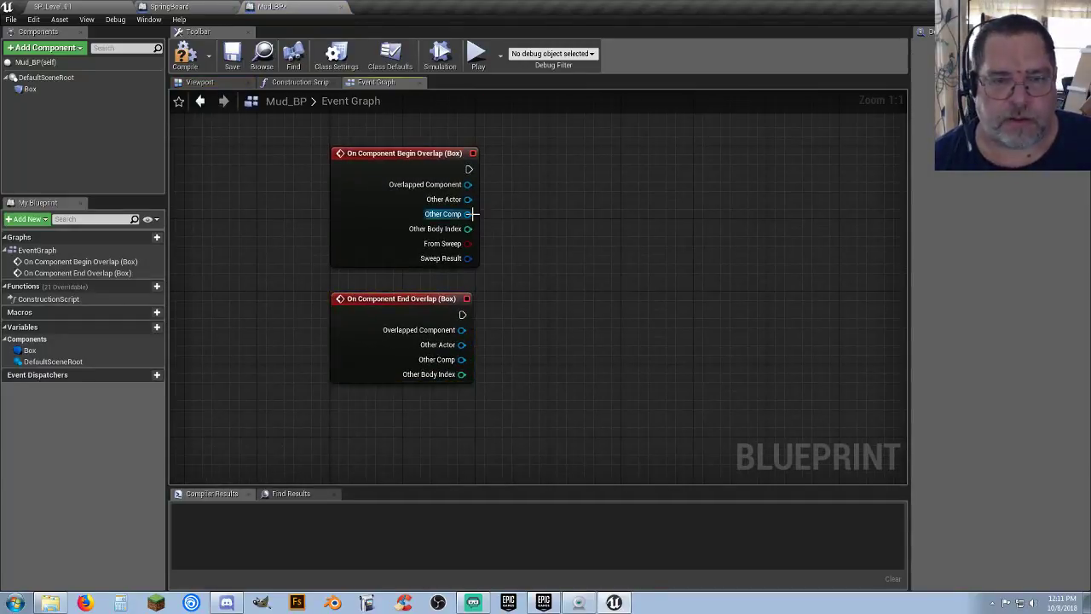
Step: Add a Cast To SideScrollerCharacter node fed by the Begin Overlap event's Other Actor output
drag(469, 204, 559, 198)
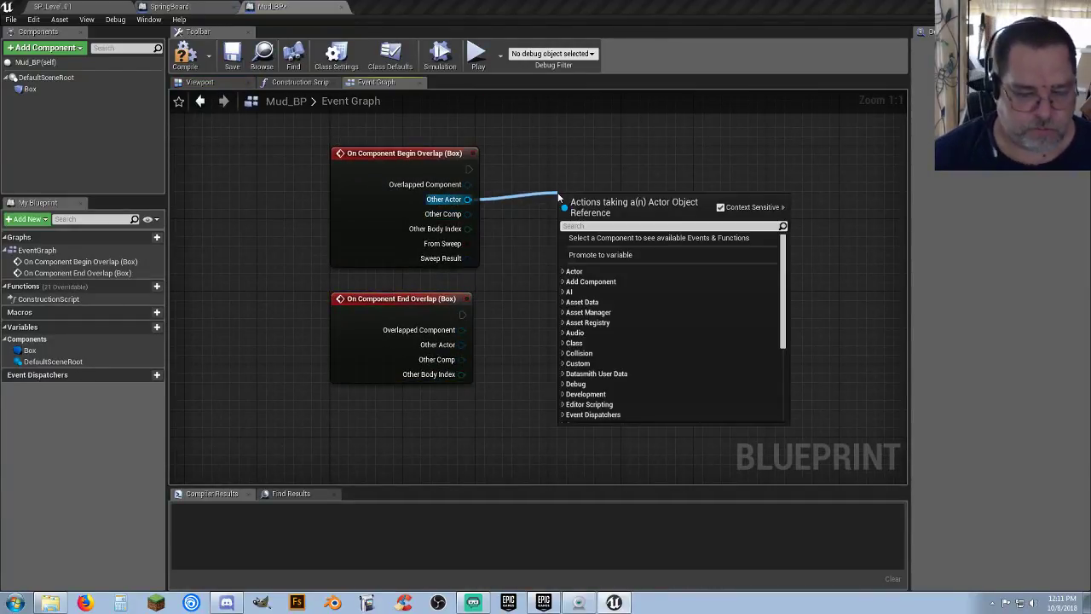
text(castto)
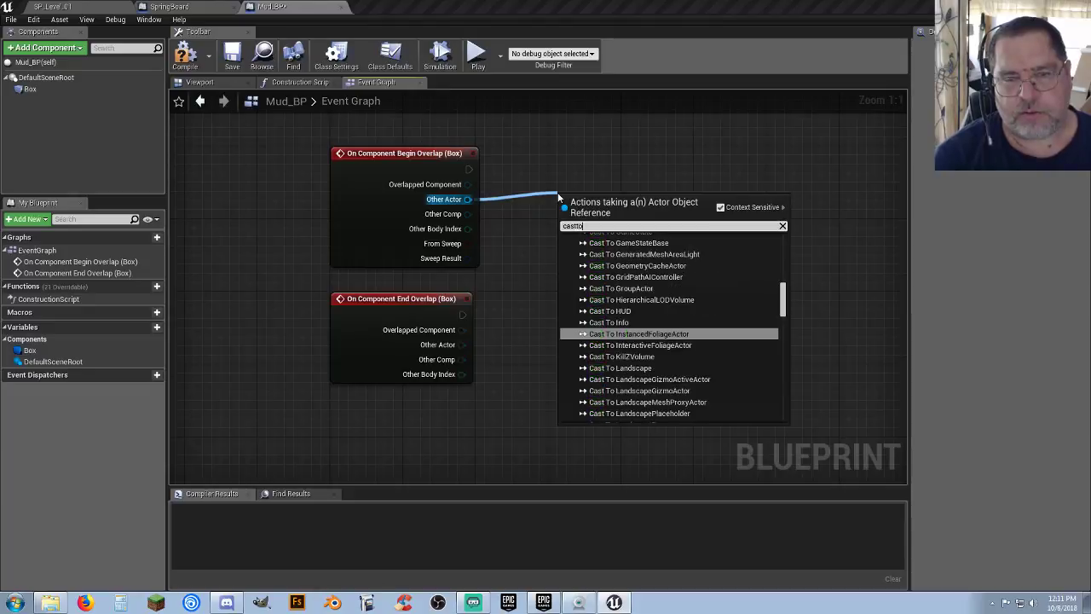
text(side)
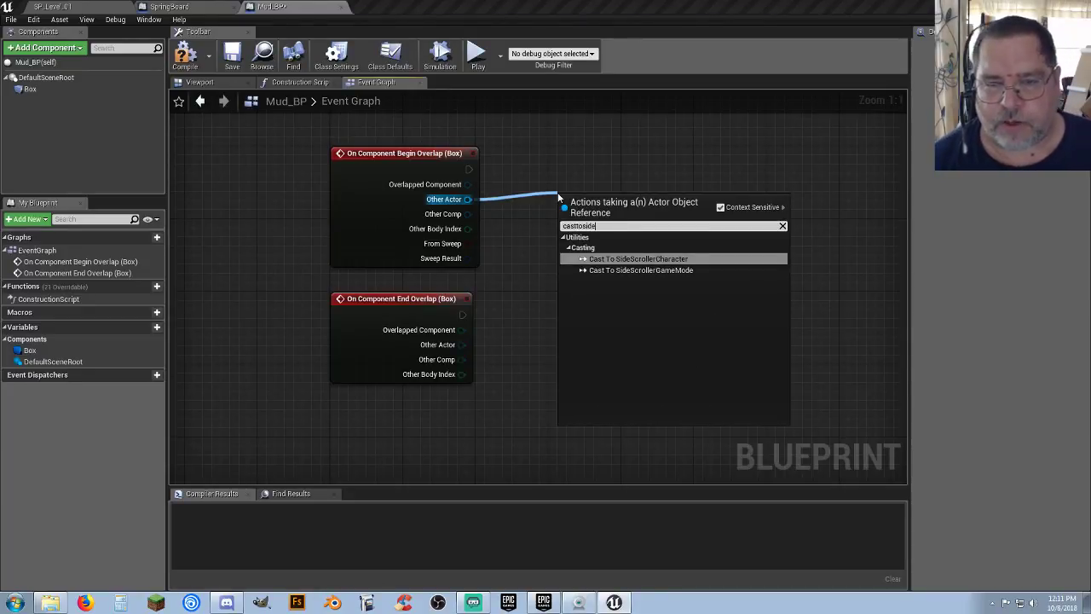
click(640, 259)
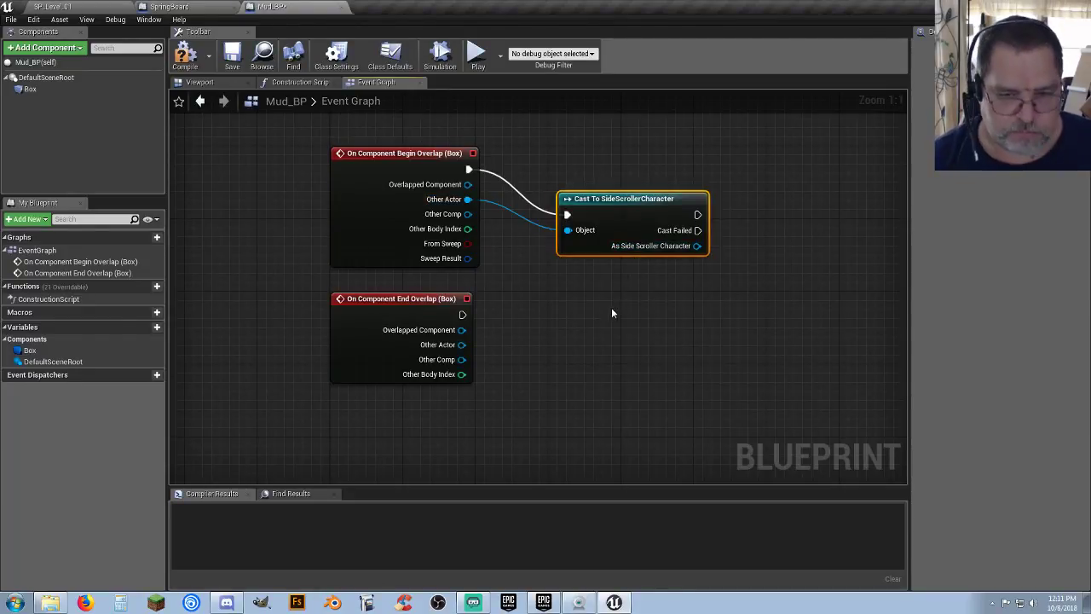
Step: Duplicate the SideScrollerCharacter cast, wire the copy to the End Overlap event's execution and Other Actor outputs, and align both casts with their events
key(ctrl+v)
drag(596, 205, 586, 160)
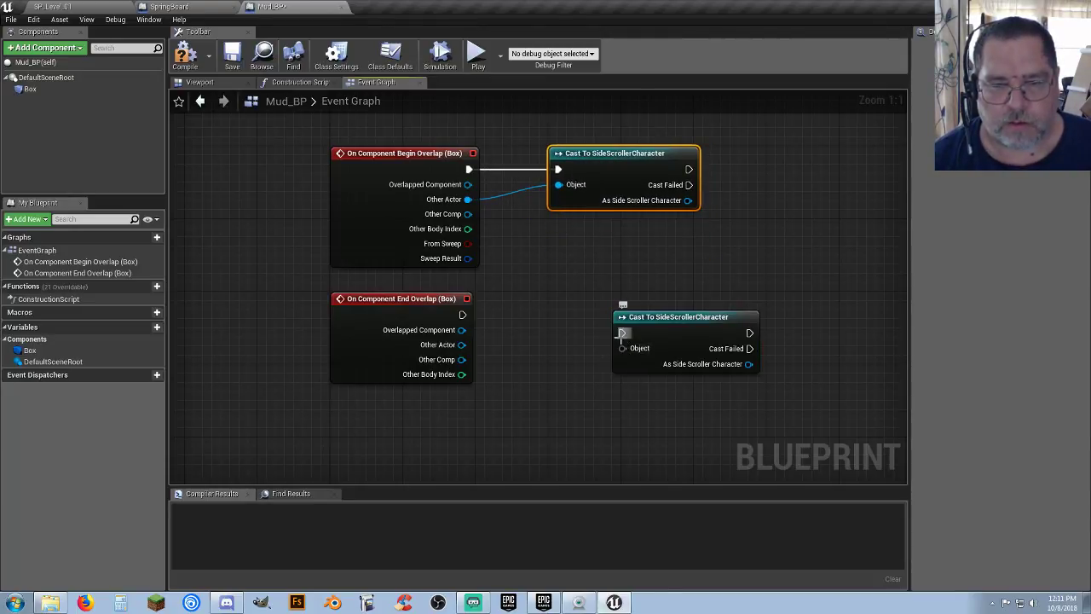
drag(621, 333, 586, 308)
click(706, 265)
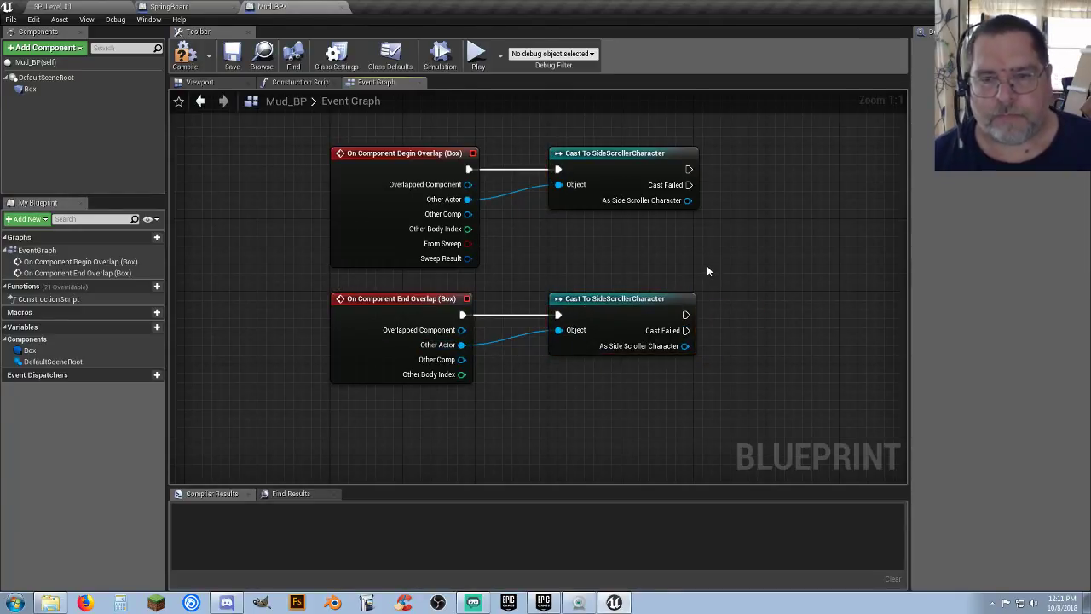
right_drag(707, 265, 596, 259)
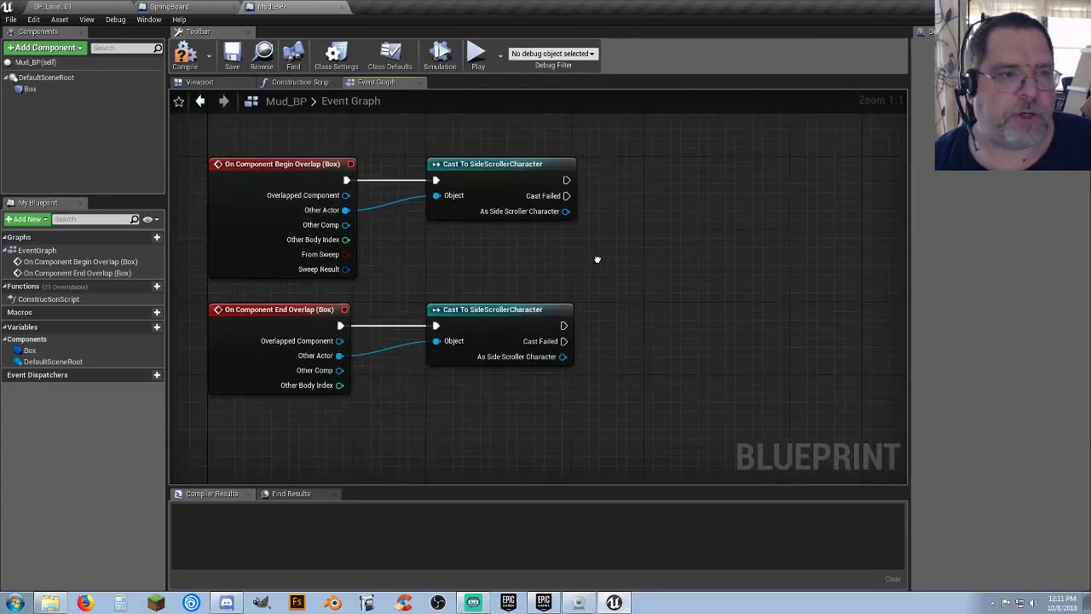
Step: Close the SpringBoard blueprint, open SideScrollerCharacter from the SideScrollerBP Blueprints folder, and examine its CharacterMovement walking settings
click(169, 7)
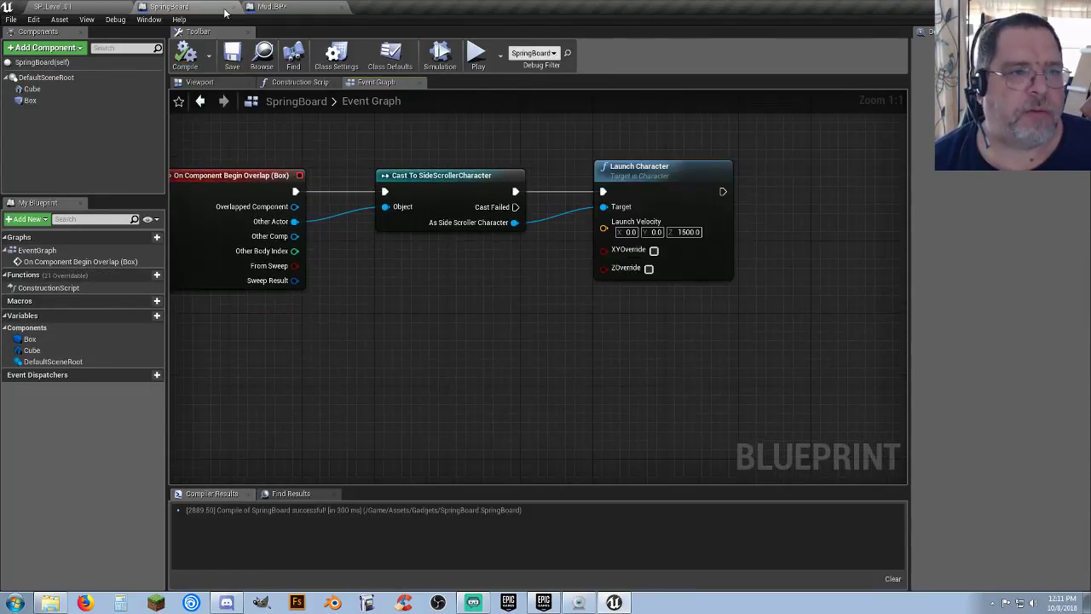
click(233, 8)
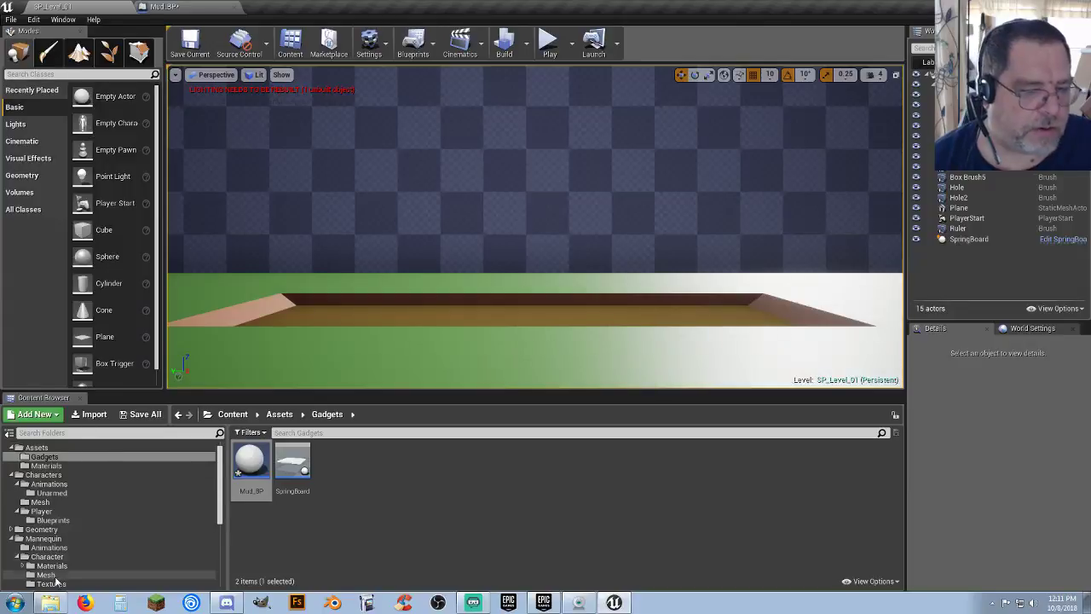
scroll(64, 584, down, 3)
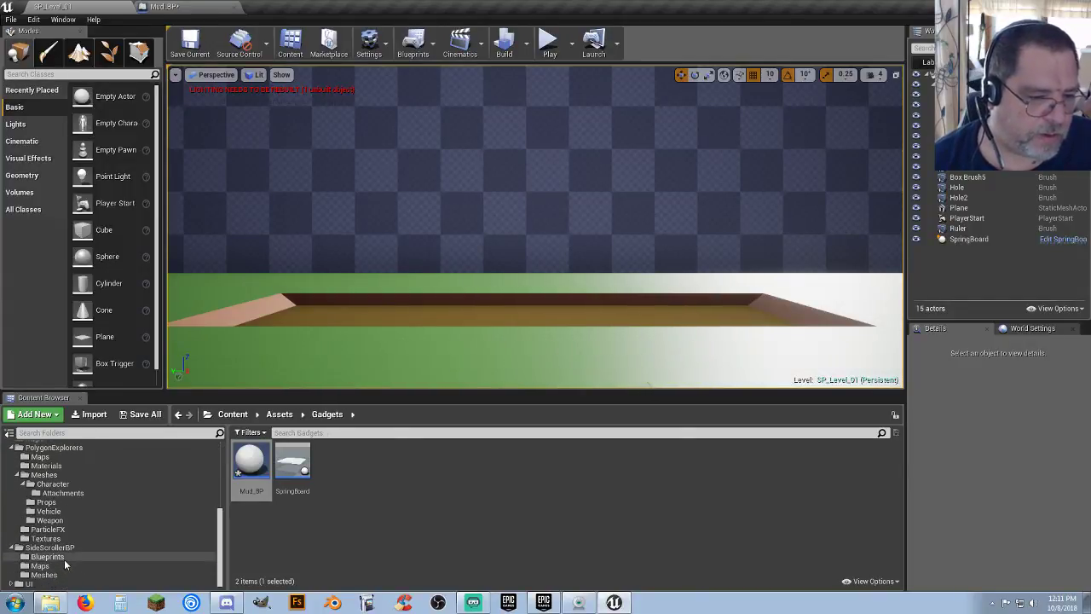
click(64, 559)
double_click(251, 467)
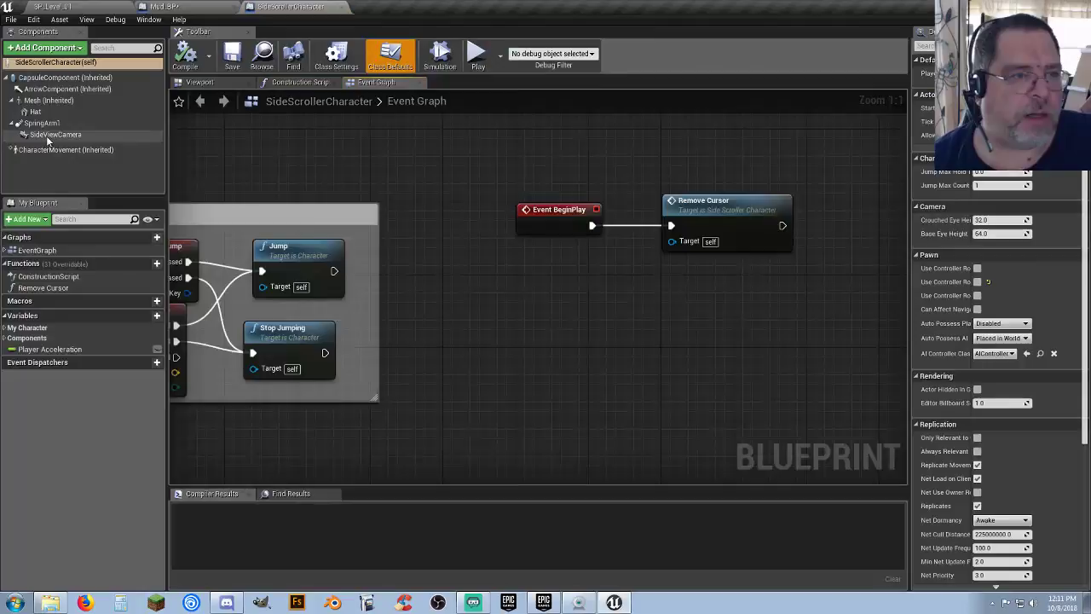
click(49, 151)
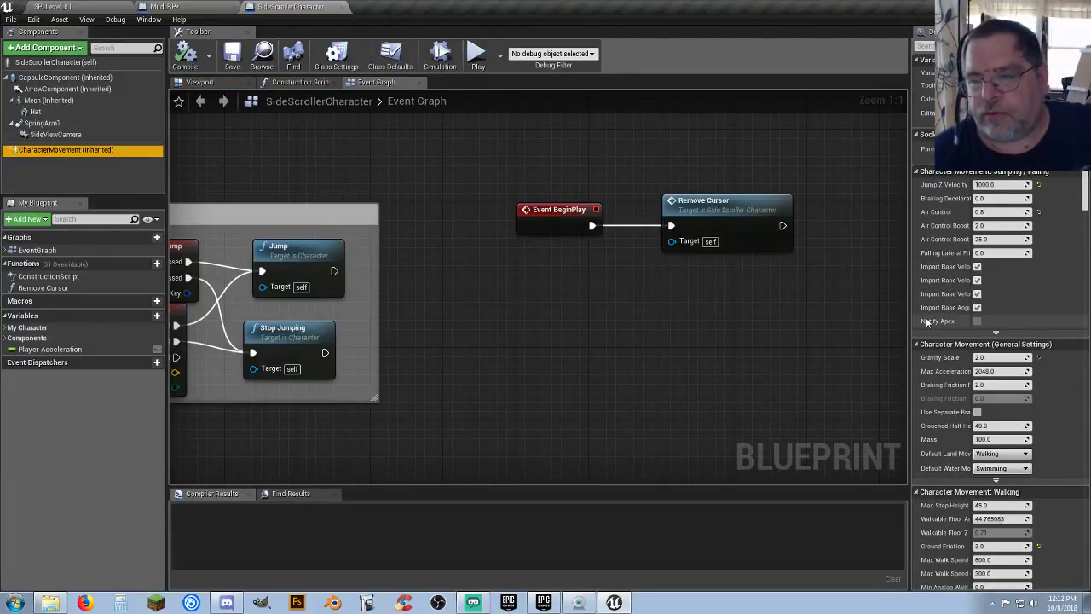
scroll(961, 281, down, 5)
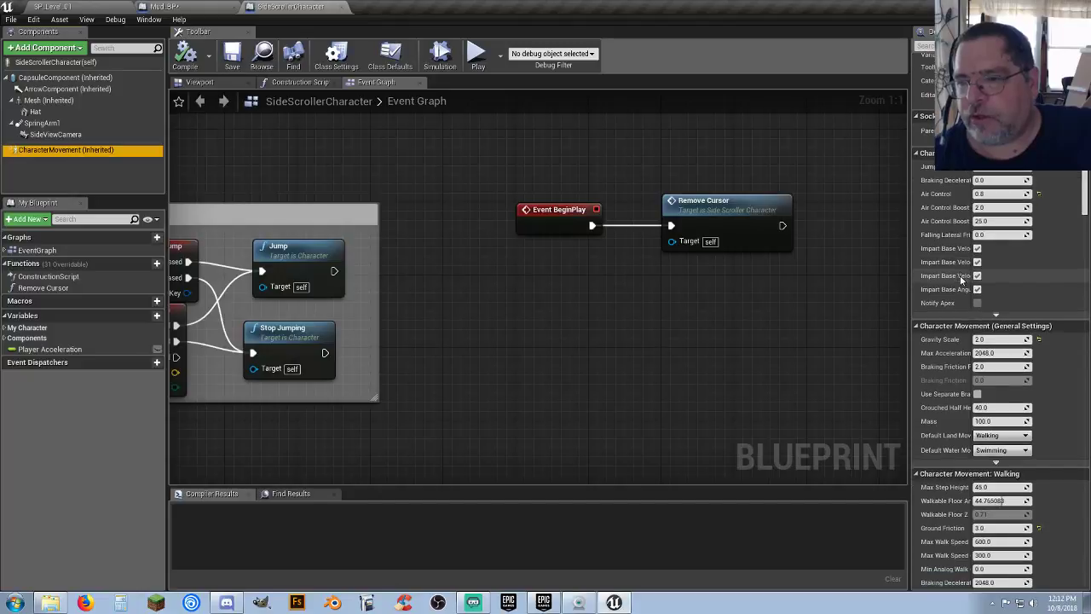
scroll(959, 286, down, 4)
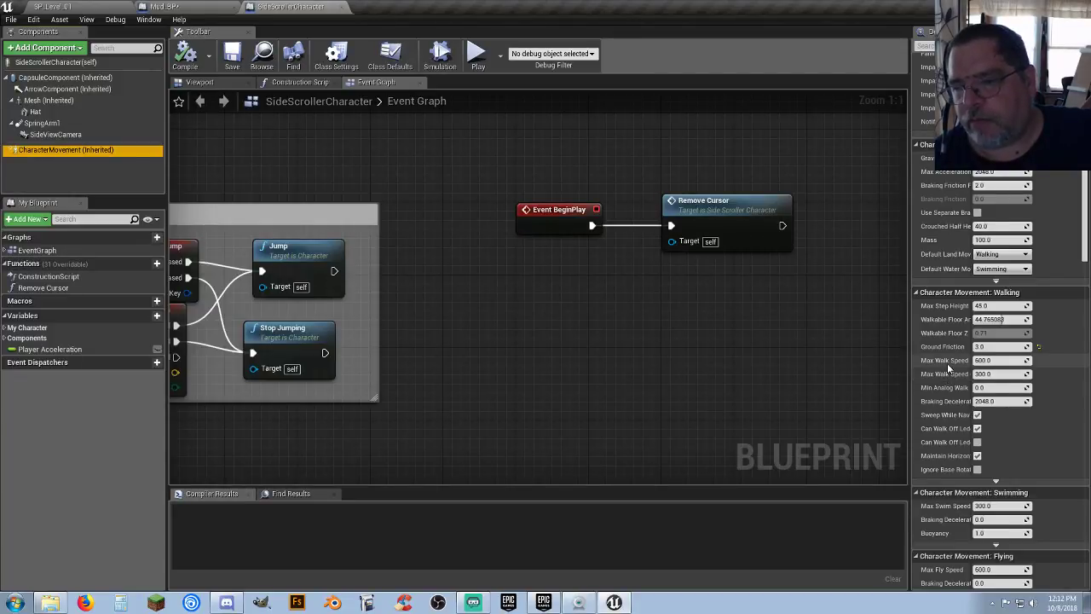
Step: In Mud_BP, add a Get Character Movement node from the Begin Overlap cast's As Side Scroller Character output and place it beside the cast
click(190, 7)
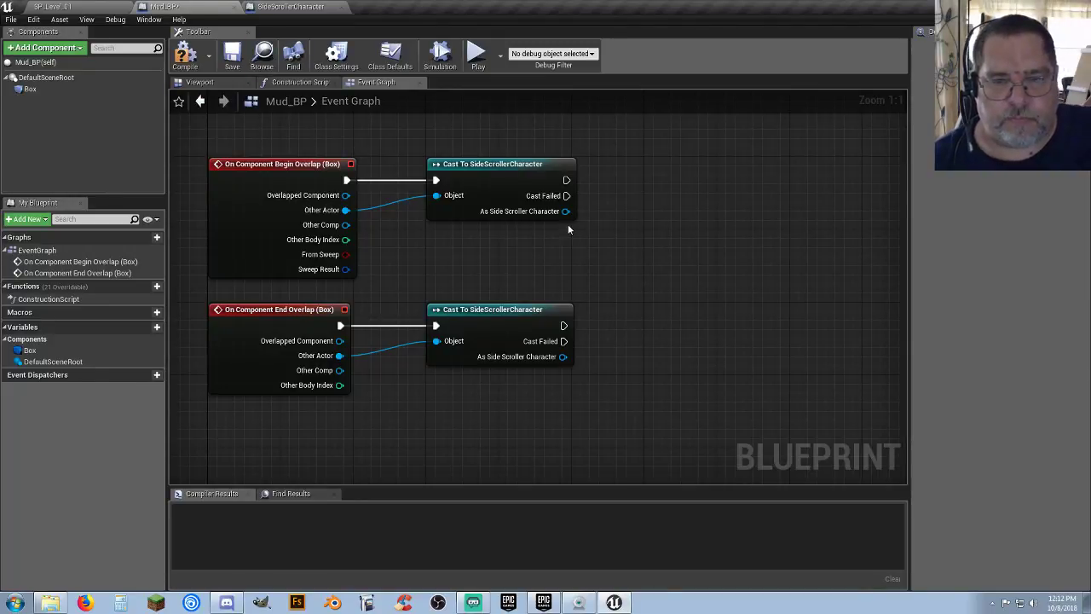
drag(566, 211, 618, 246)
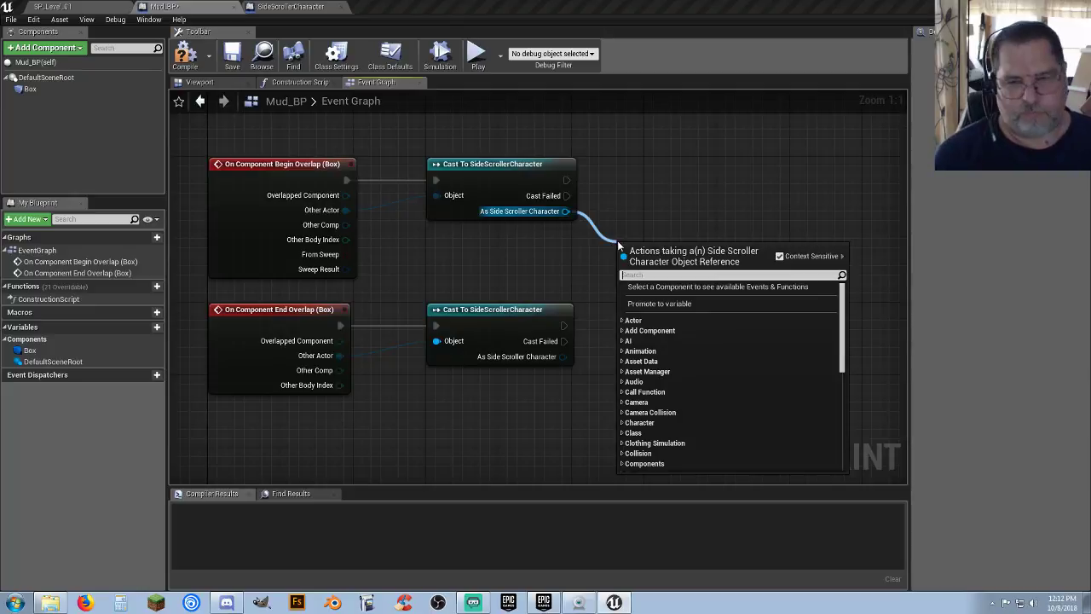
text(character)
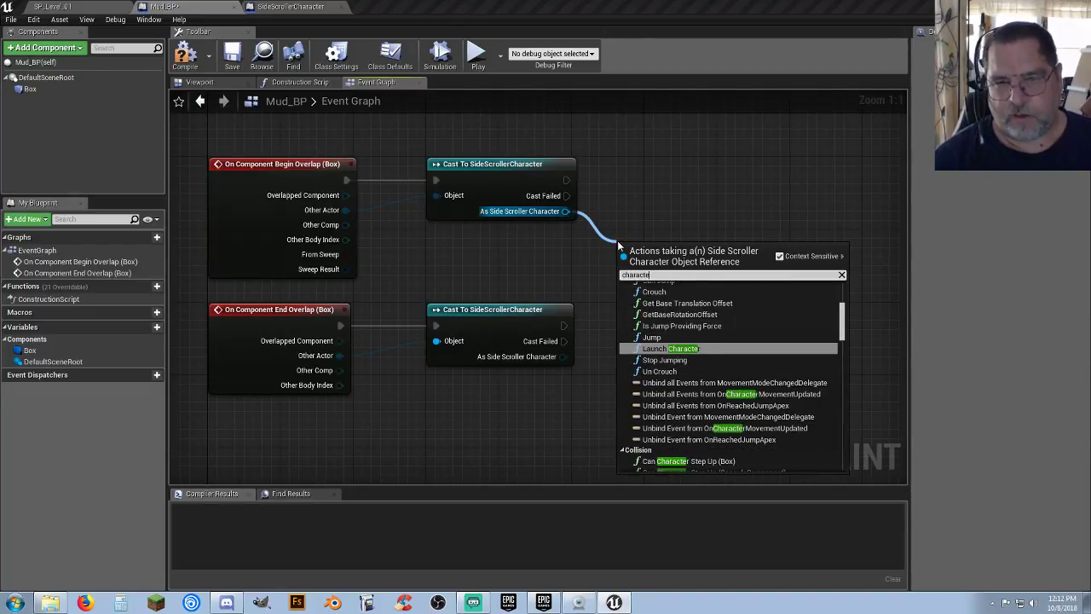
key(BackSpace)
key(BackSpace)
key(BackSpace)
key(BackSpace)
key(BackSpace)
key(BackSpace)
key(BackSpace)
key(BackSpace)
key(BackSpace)
text(getchar)
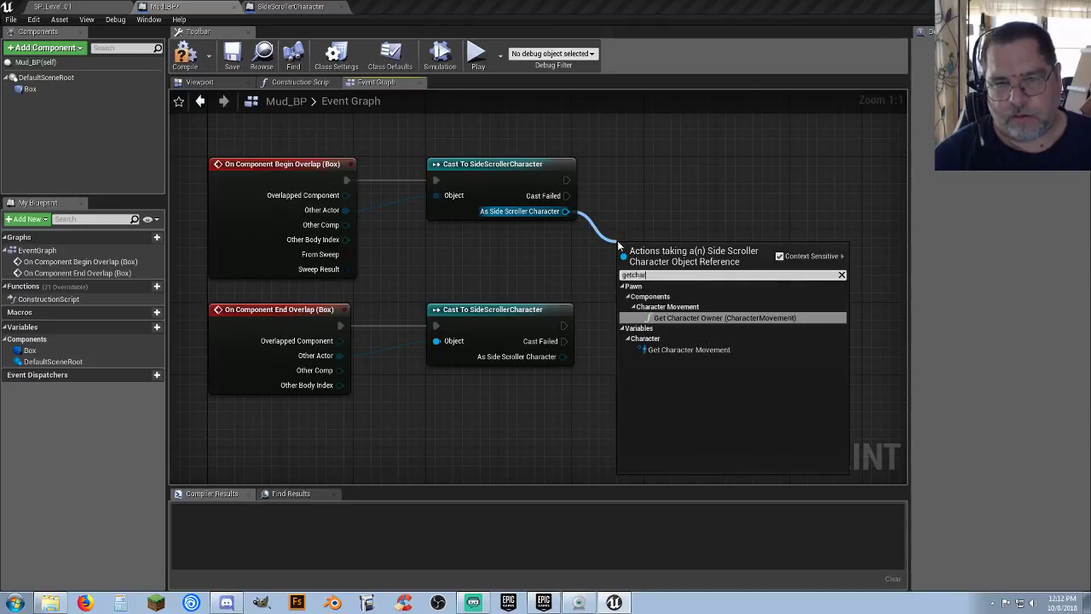
text(a)
click(718, 351)
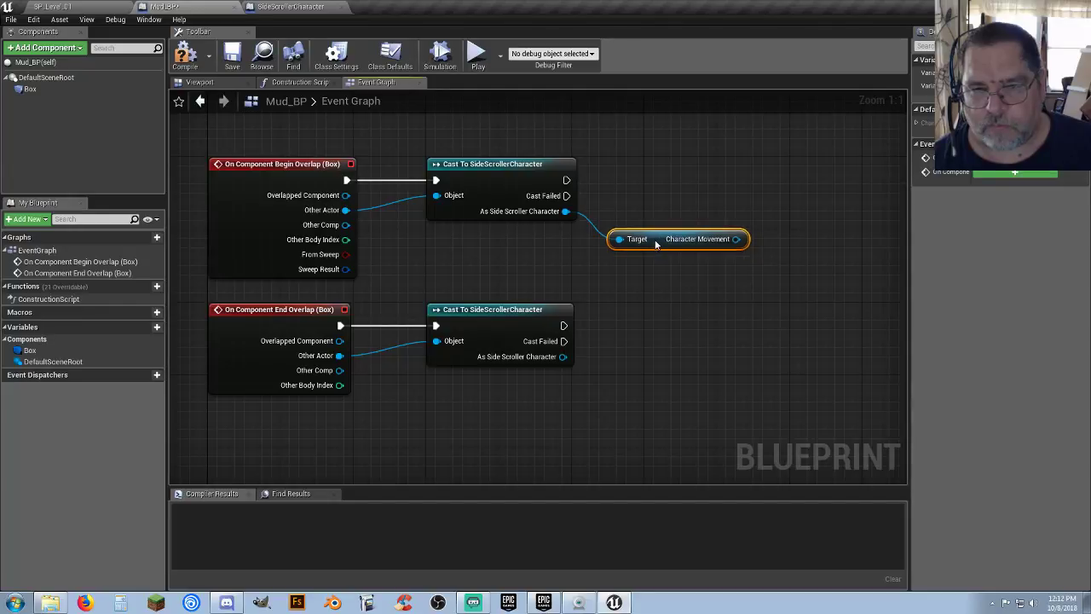
drag(656, 245, 645, 245)
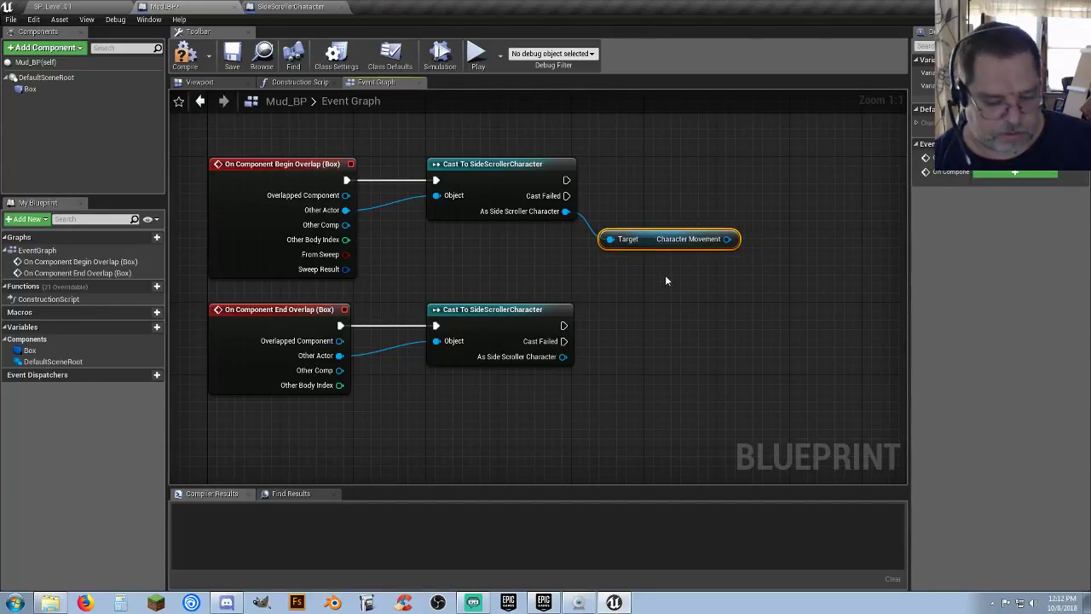
Step: Duplicate the Character Movement node and connect its target to the End Overlap cast's As Side Scroller Character output
key(ctrl+c)
key(ctrl+v)
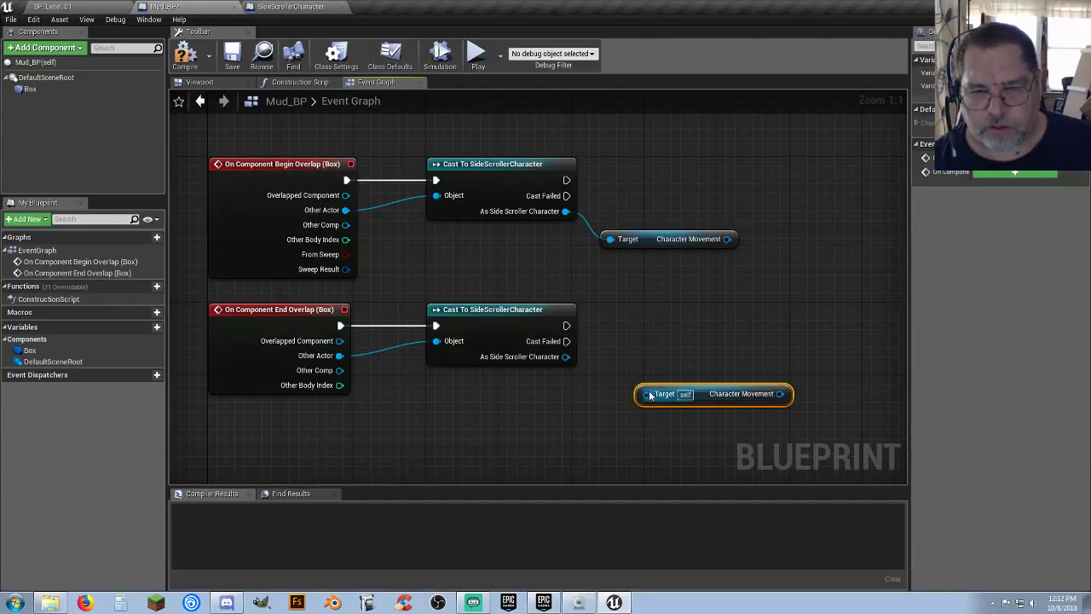
drag(646, 394, 565, 357)
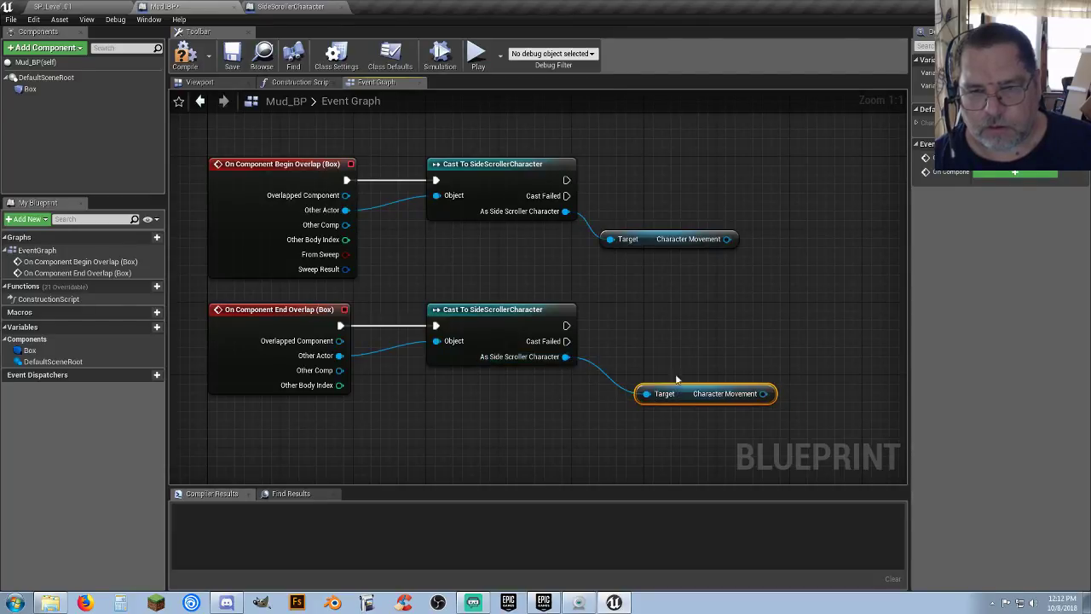
Step: Align the lower Character Movement node beneath the upper one, and add a Set Max Walk Speed node wired into the Begin Overlap branch
drag(692, 394, 647, 385)
click(716, 263)
right_drag(717, 263, 577, 274)
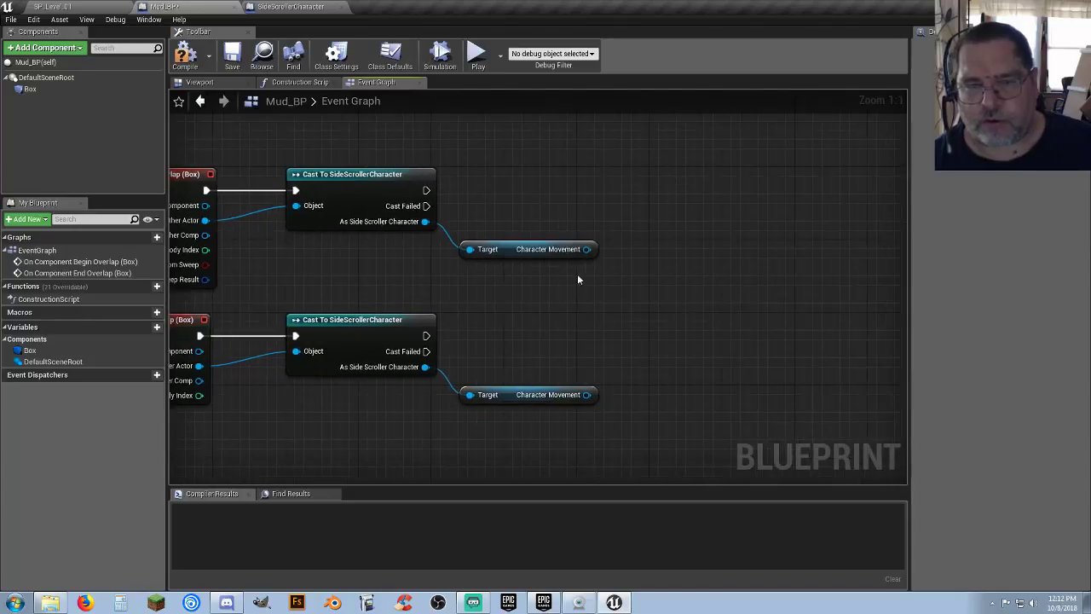
drag(586, 249, 644, 225)
text(setmax)
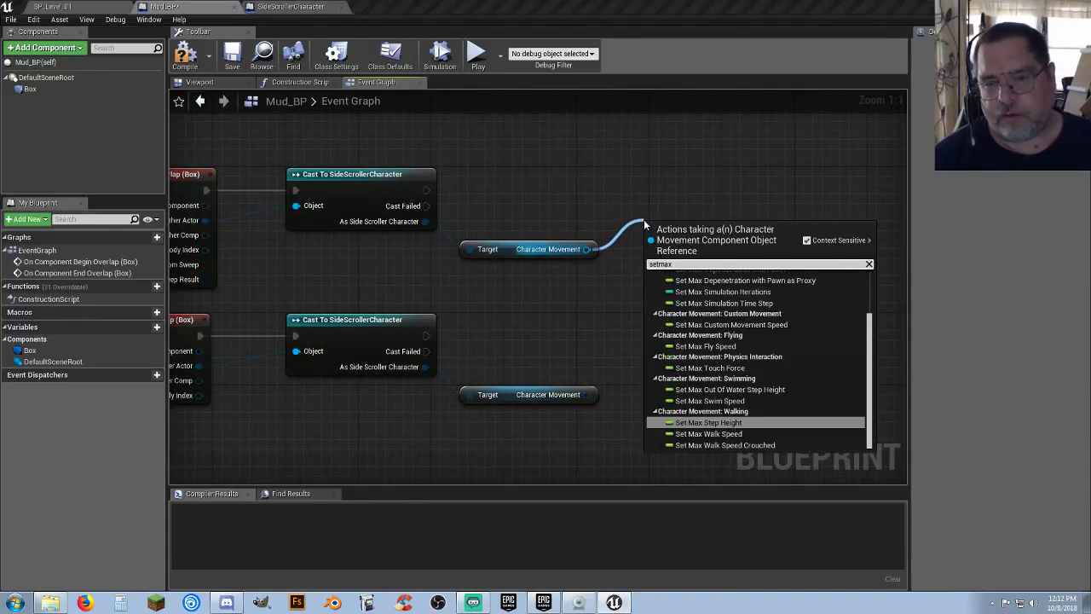
text(wa)
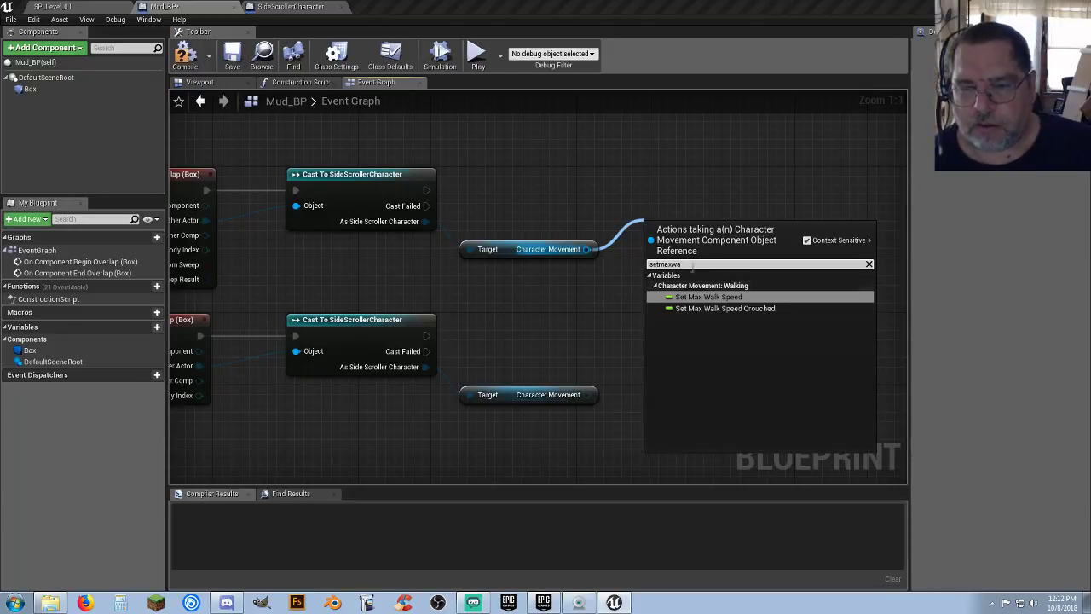
key(Return)
drag(651, 235, 426, 190)
drag(660, 227, 648, 184)
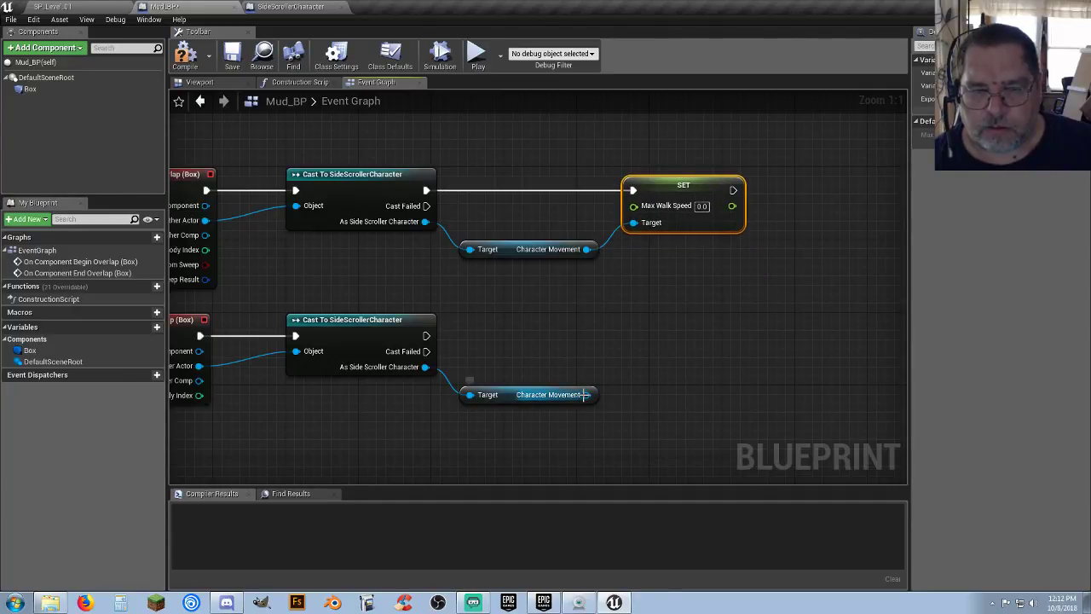
Step: Add a Set Max Walk Speed node wired to the End Overlap cast and its Character Movement, and align both SET nodes vertically
drag(585, 393, 635, 368)
text(setm)
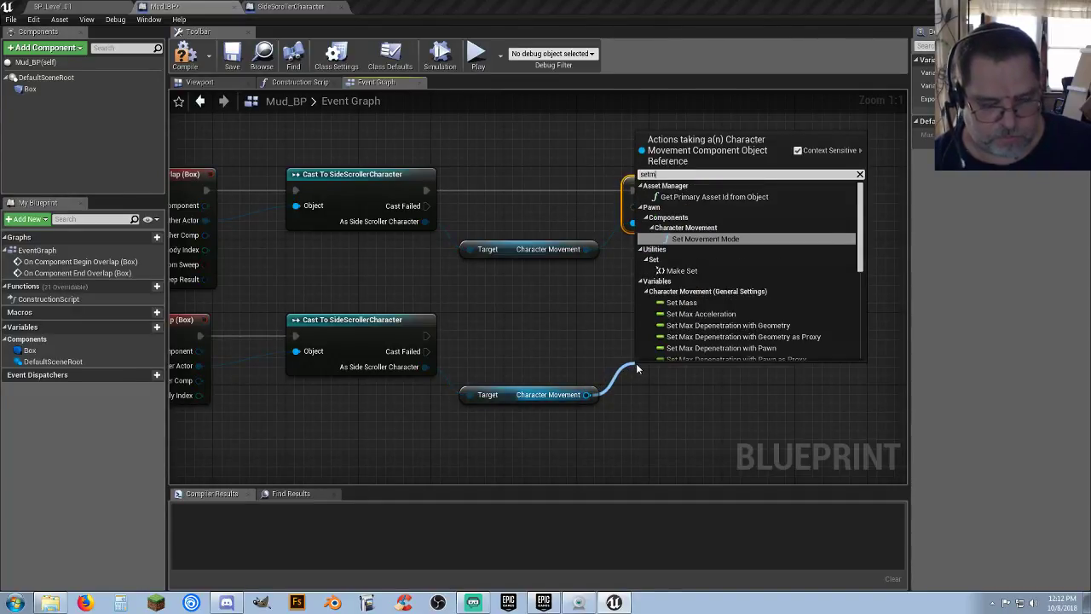
text(axwa)
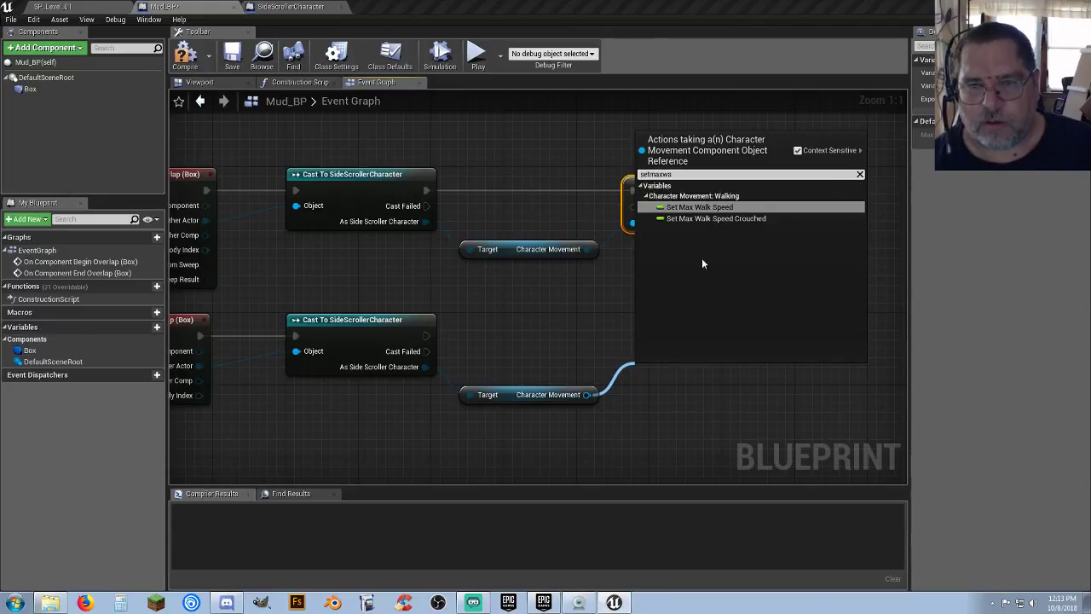
click(699, 208)
drag(431, 334, 671, 329)
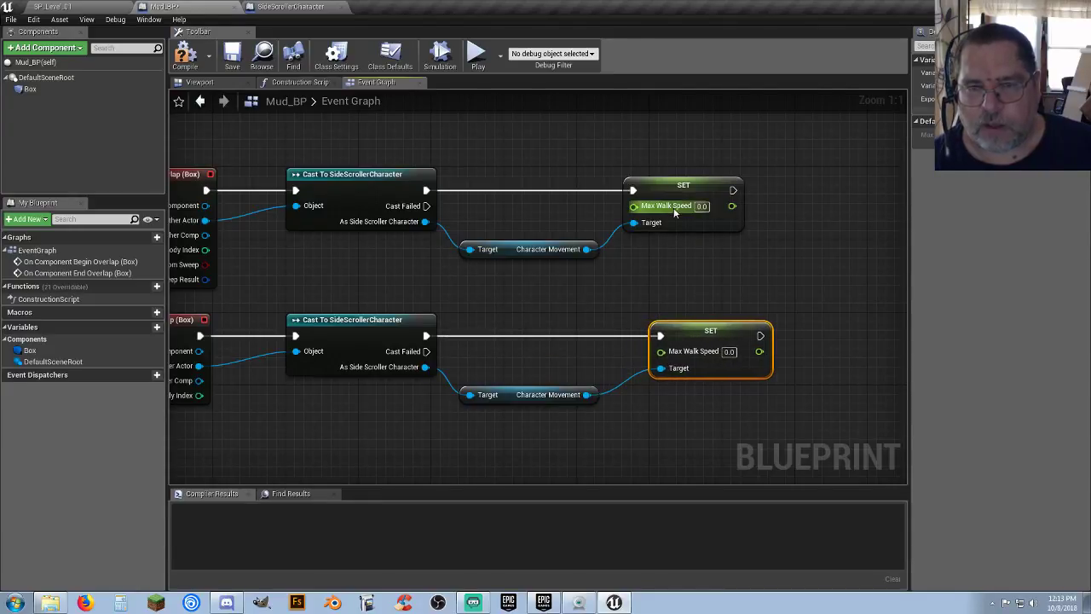
drag(650, 186, 676, 187)
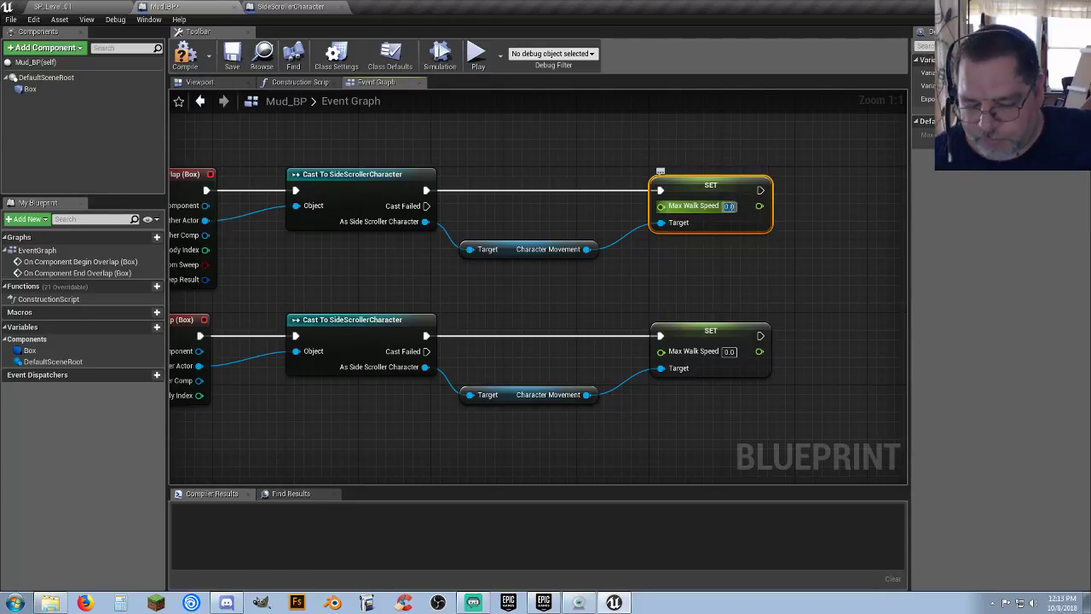
Step: Set Max Walk Speed to 300 on the Begin Overlap branch and 600 on the End Overlap branch, and compile Mud_BP
text(300)
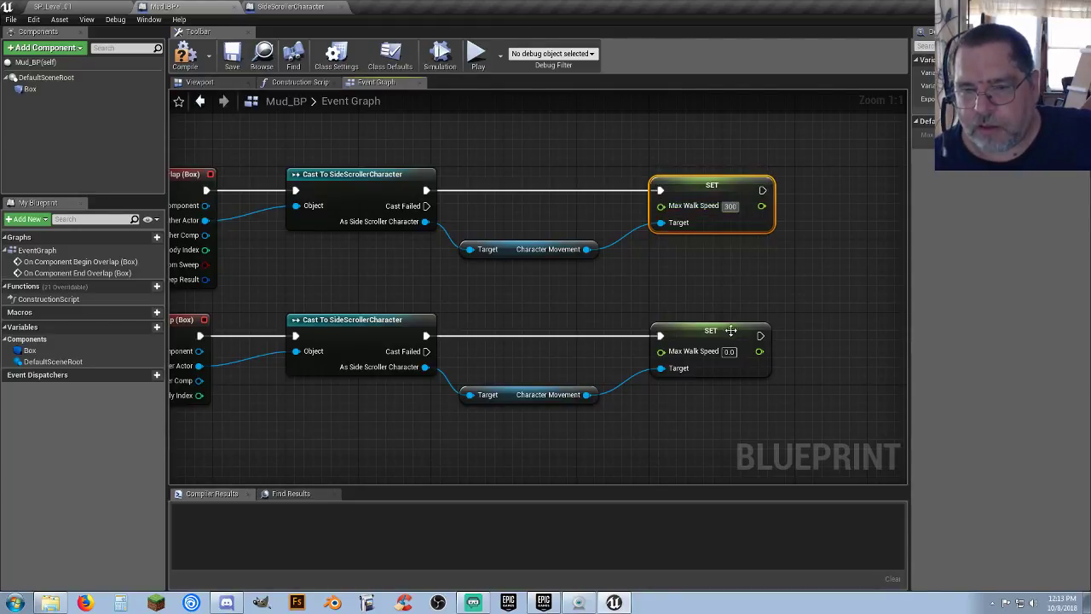
click(728, 351)
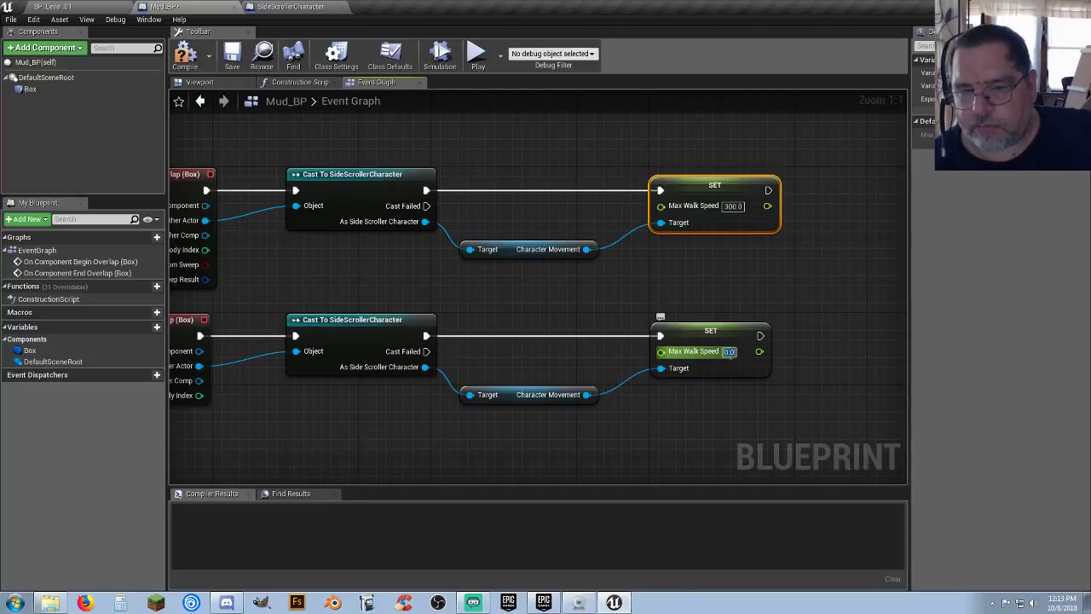
text(600)
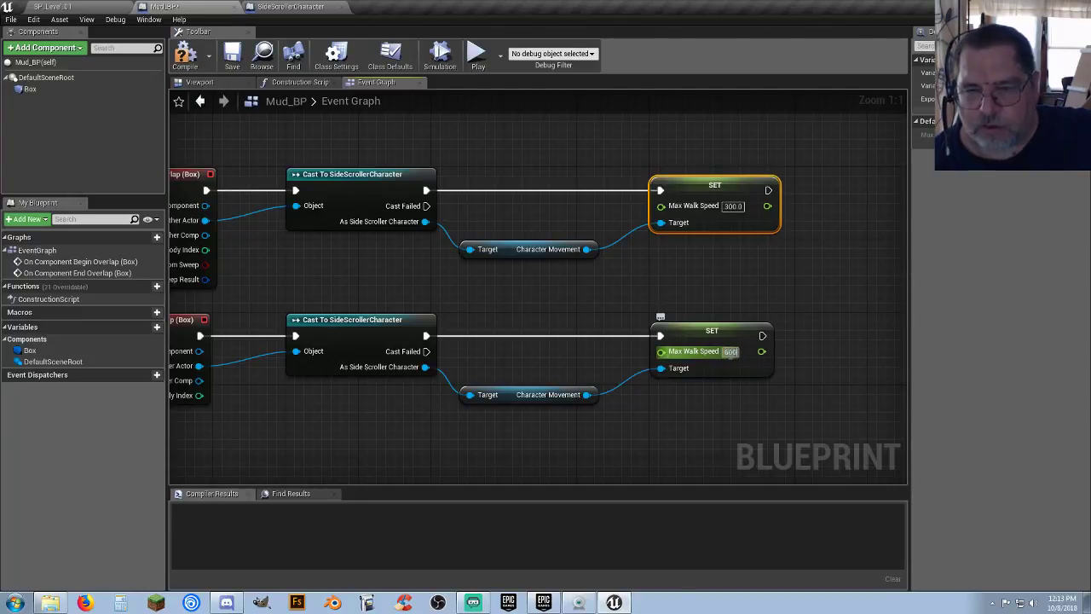
key(Return)
click(666, 383)
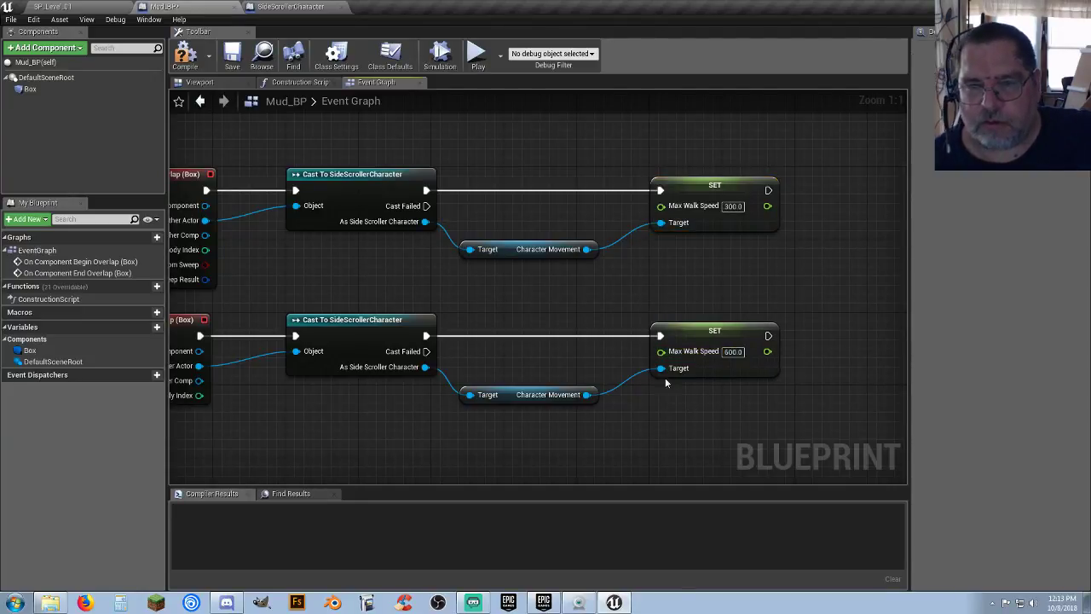
click(185, 55)
Step: Return to the SP_Level_01 level and place Mud_BP from the Assets Gadgets folder in the middle of the dirt-covered pit
click(89, 10)
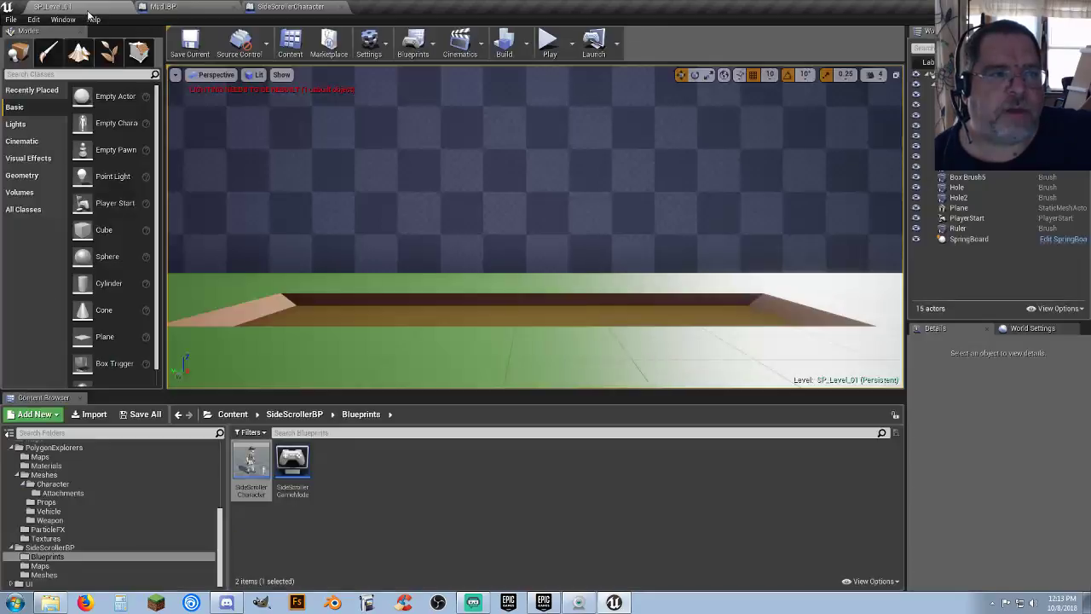
click(483, 577)
scroll(101, 494, up, 8)
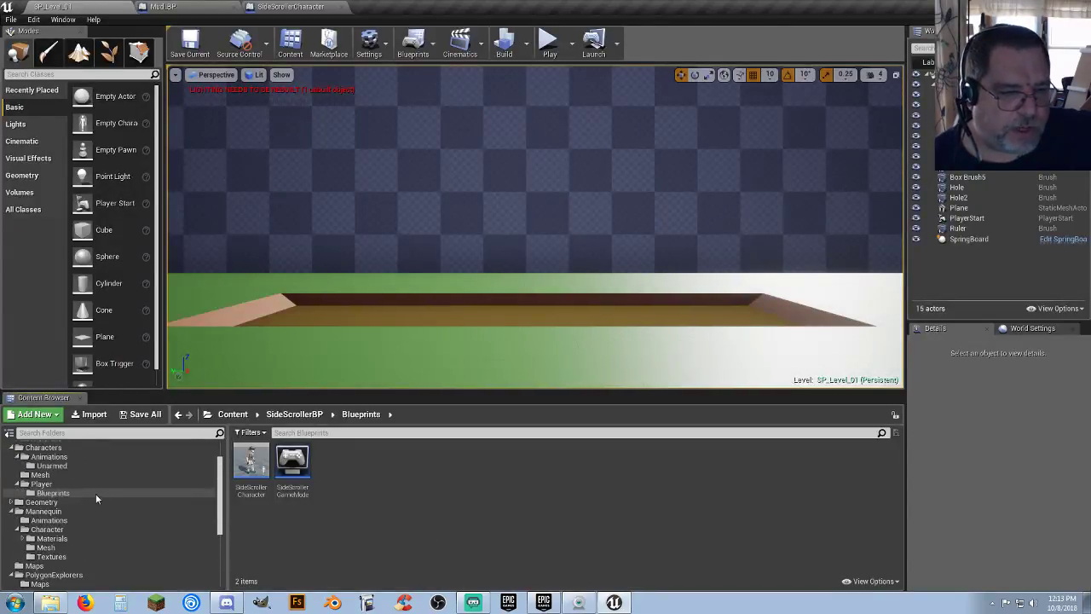
click(59, 467)
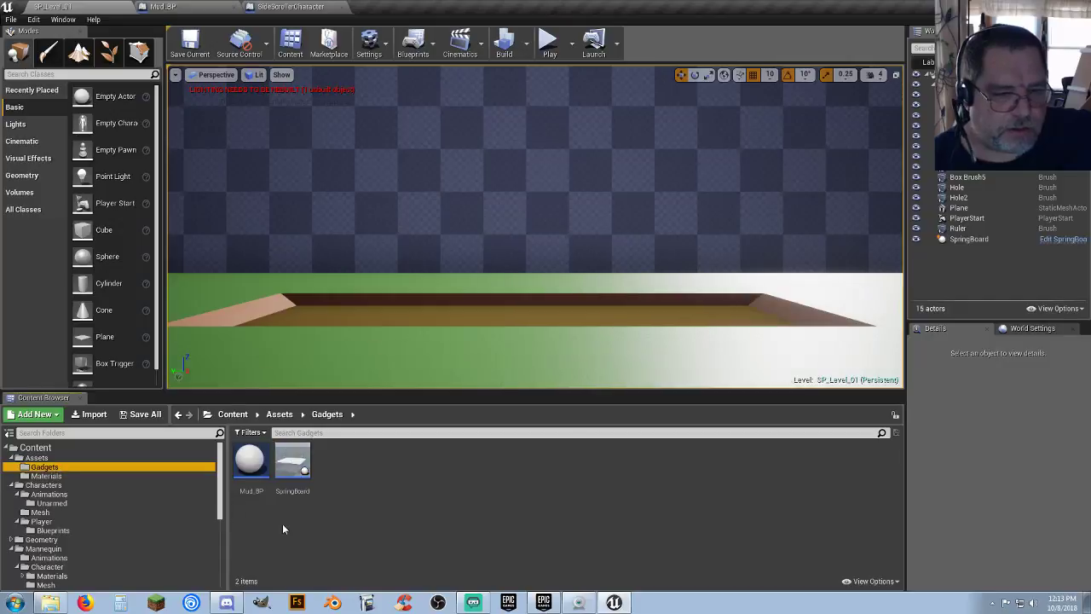
drag(248, 471, 494, 321)
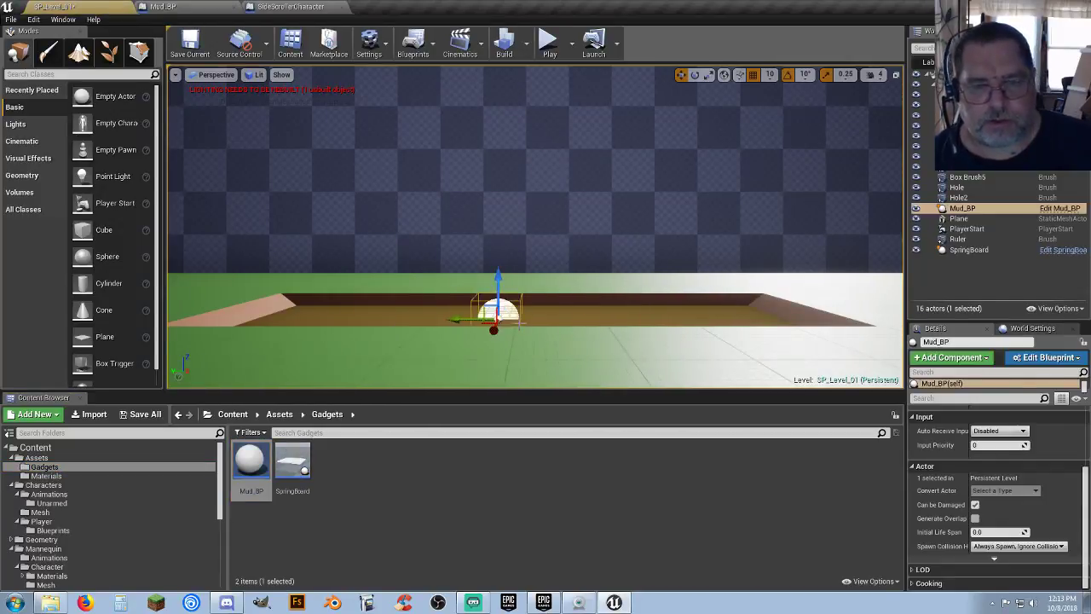
Step: Center Mud_BP along the pit and scale its box lengthwise to span the pit from end to end
right_drag(525, 313, 523, 313)
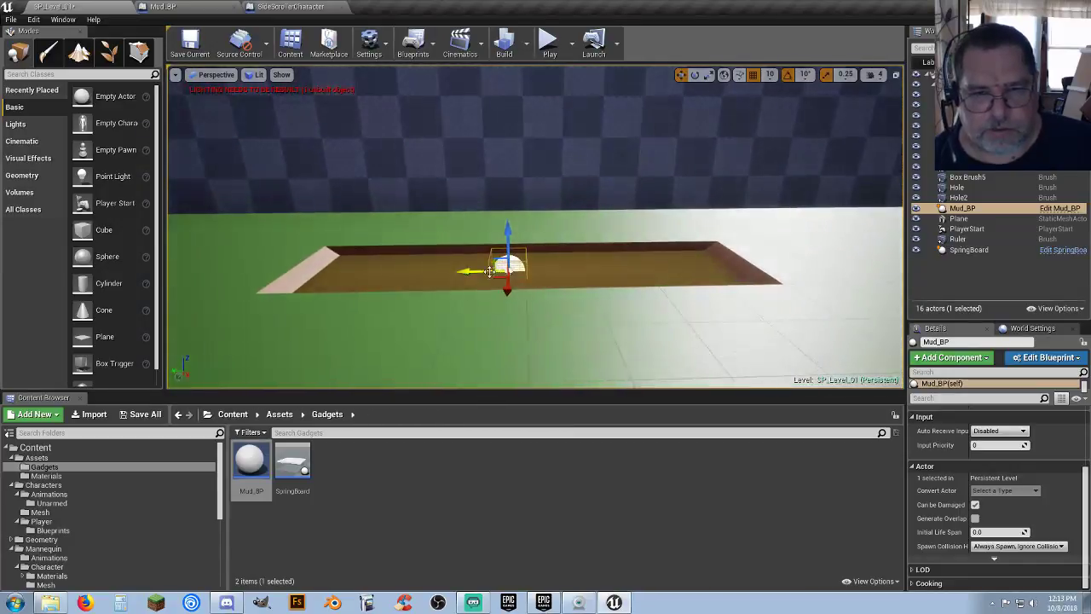
mouse_move(476, 269)
mouse_down()
mouse_move(495, 268)
mouse_move(460, 270)
mouse_up()
key(r)
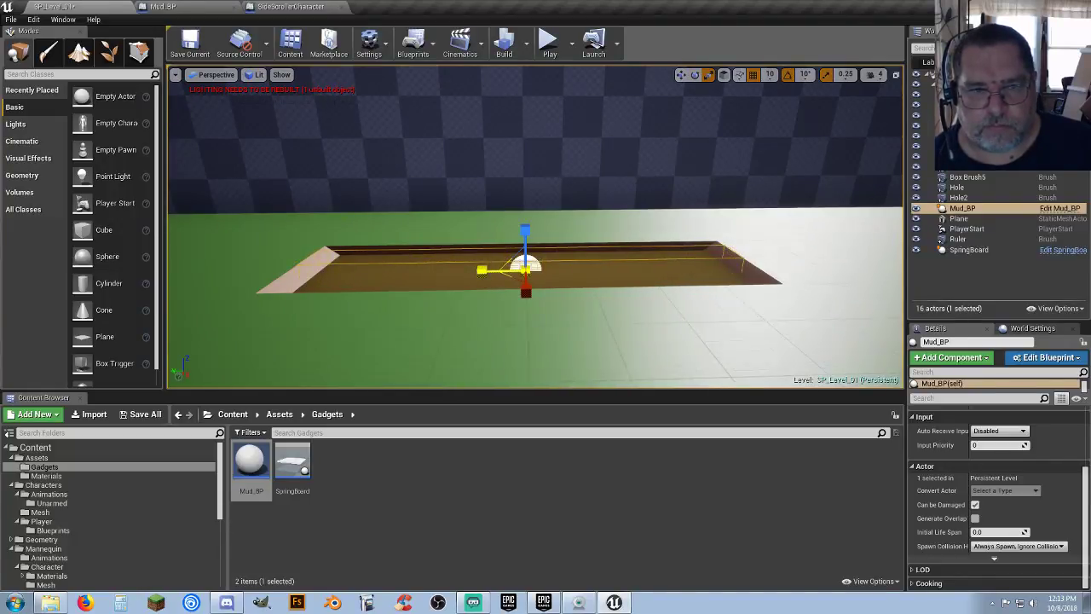
Step: Widen the Mud_BP box to the pit's width, shift it to line up with the pit walls, and lower it into the pit
right_drag(511, 281, 545, 256)
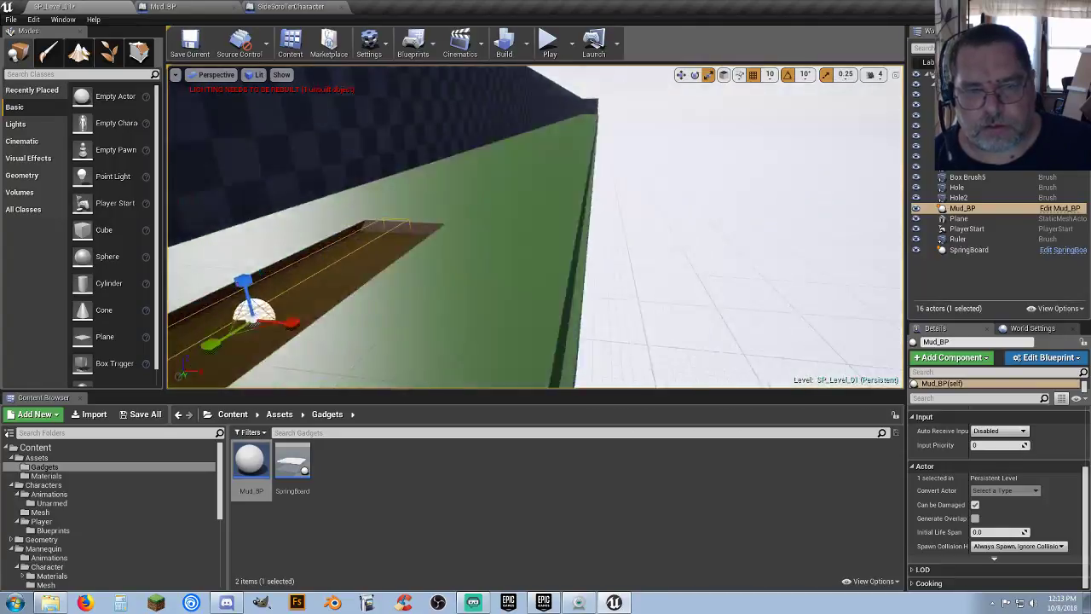
key(f)
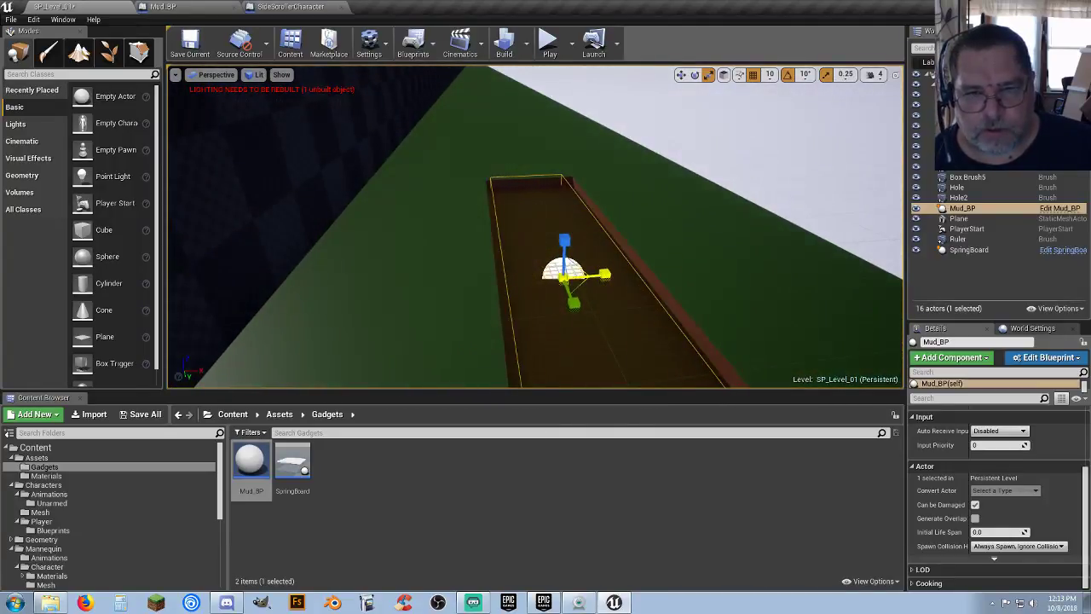
drag(603, 274, 606, 274)
drag(604, 274, 612, 274)
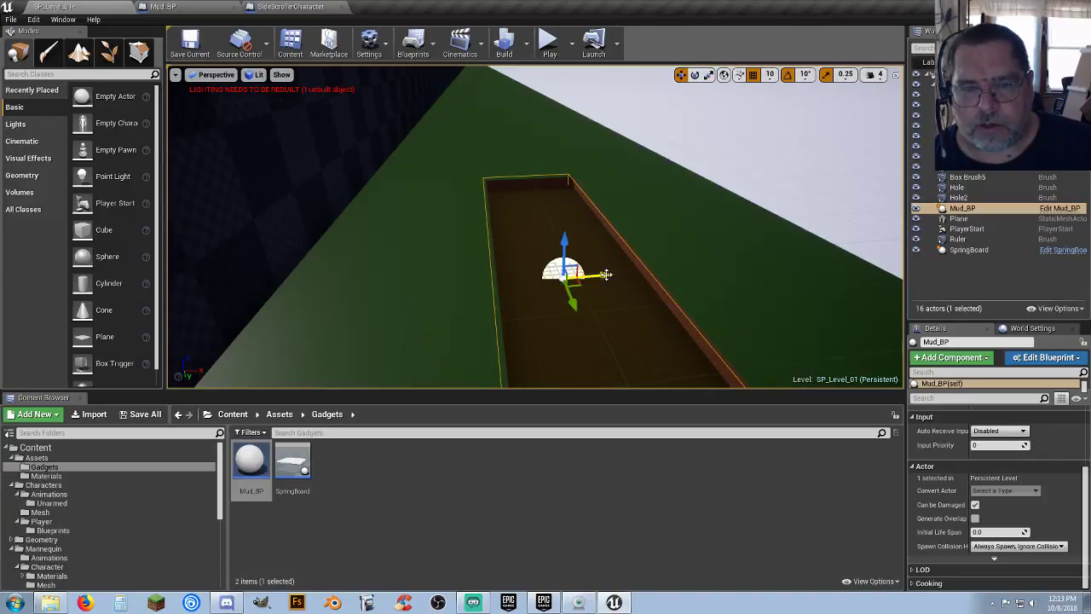
mouse_move(604, 275)
mouse_down()
mouse_move(619, 272)
mouse_move(605, 275)
mouse_up()
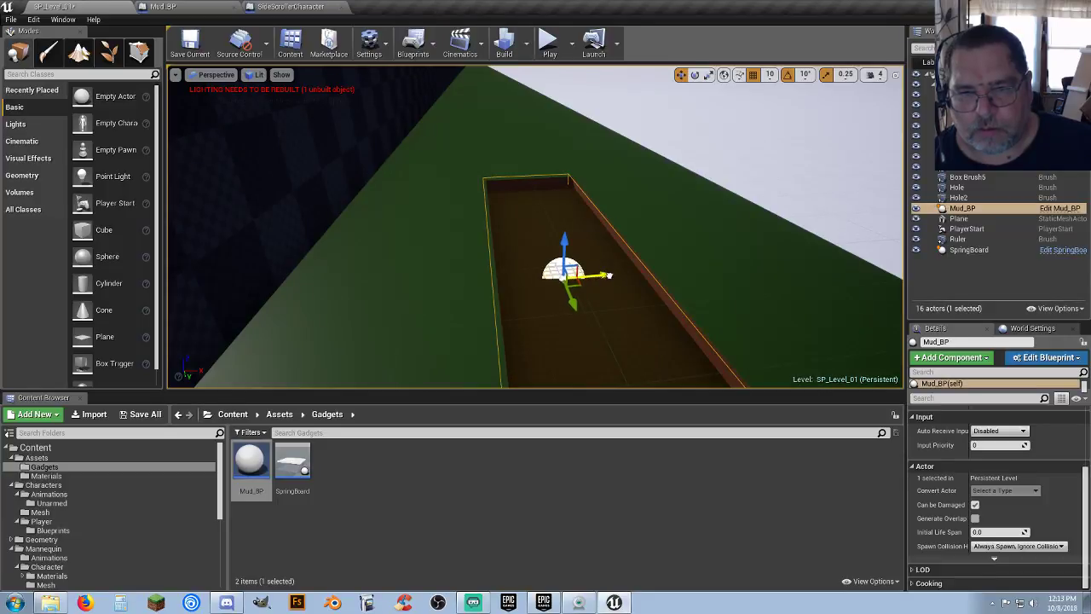
right_drag(605, 275, 570, 220)
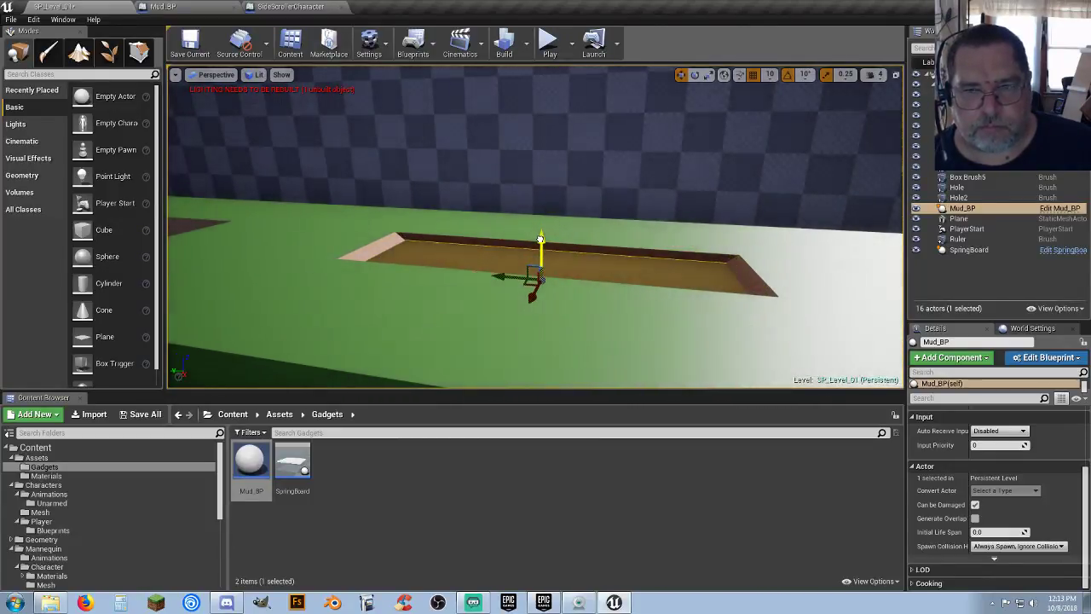
Step: Play-test the level by running and jumping the character back and forth through the pit to check the slowdown, and stop the session
click(548, 44)
key(d)
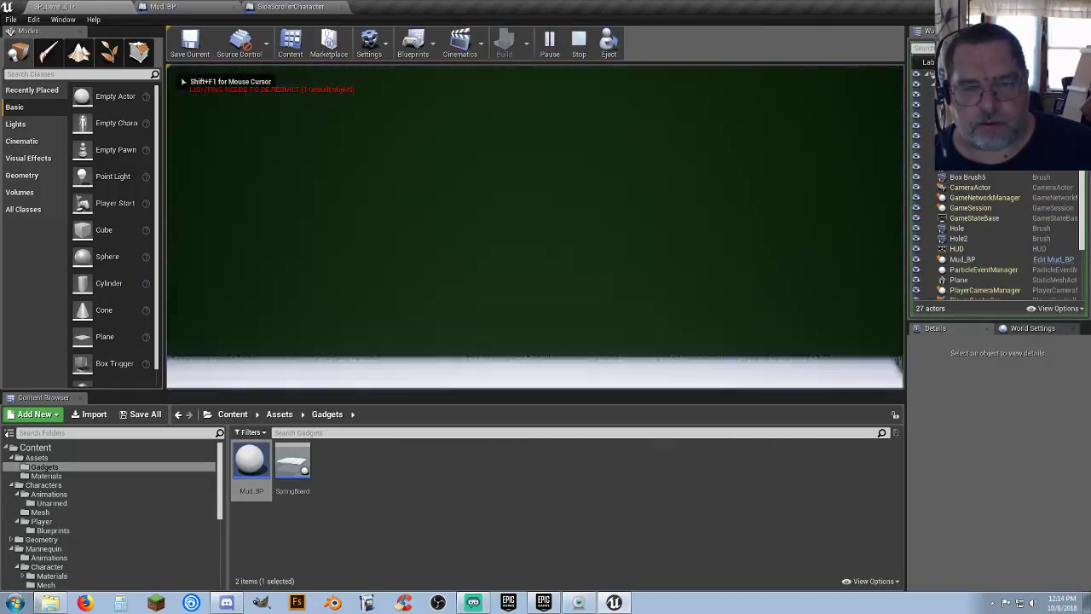
key(d)
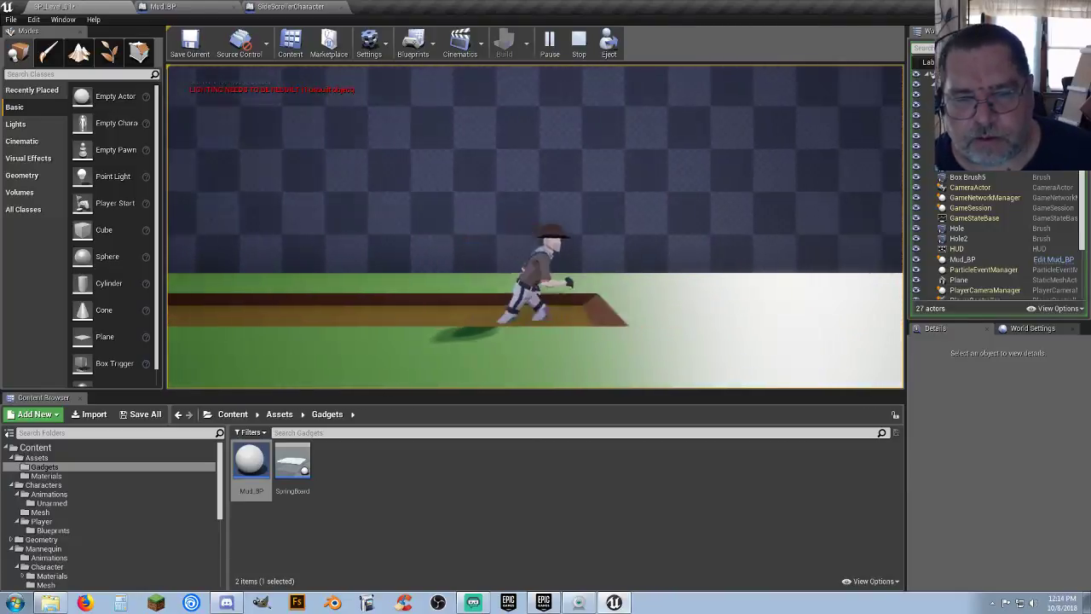
key(d)
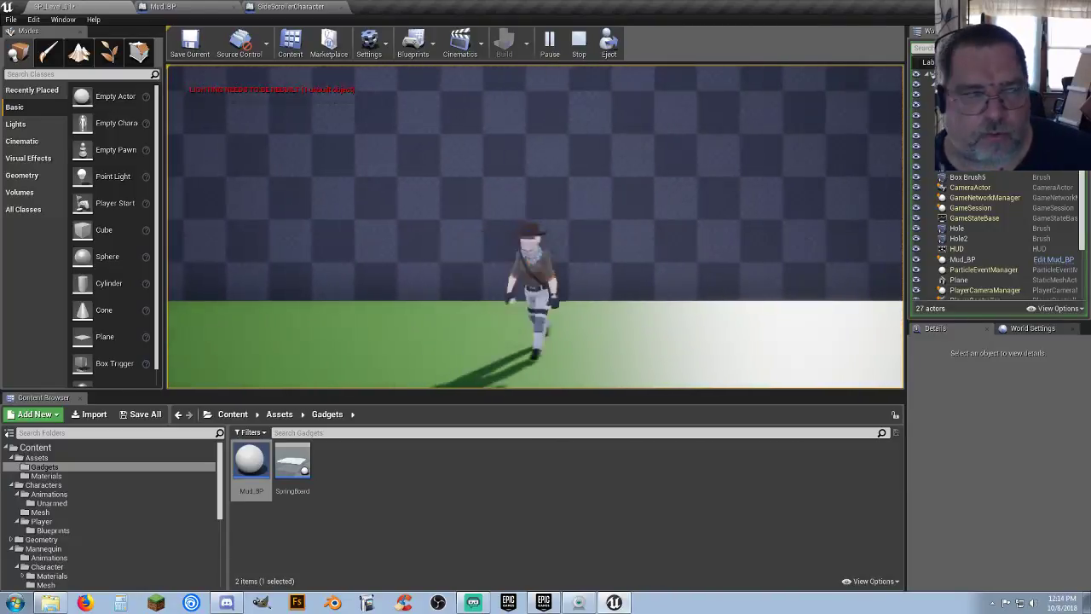
key(a)
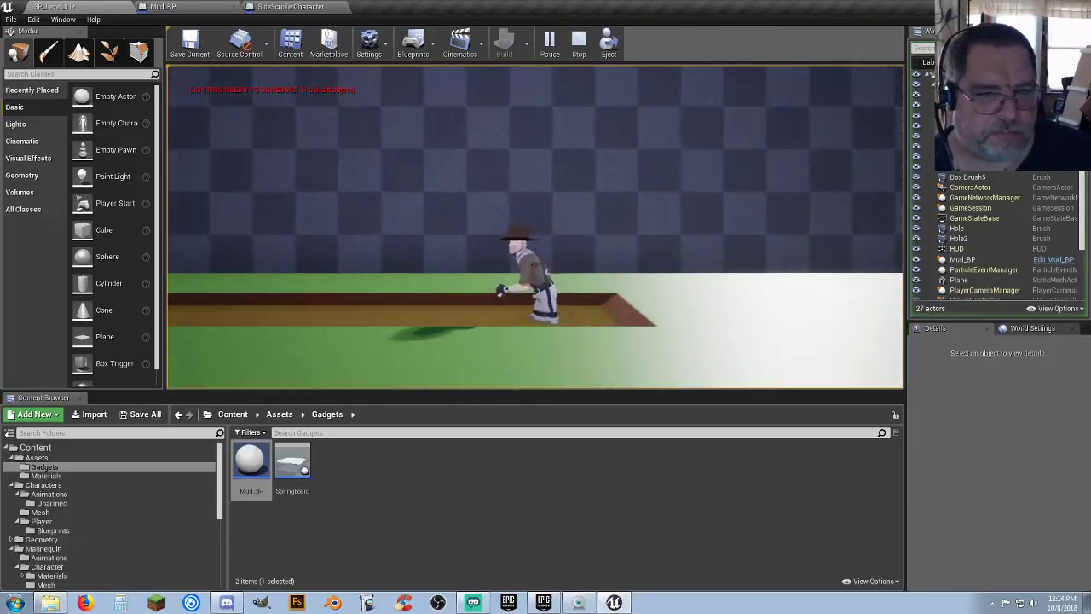
key(space)
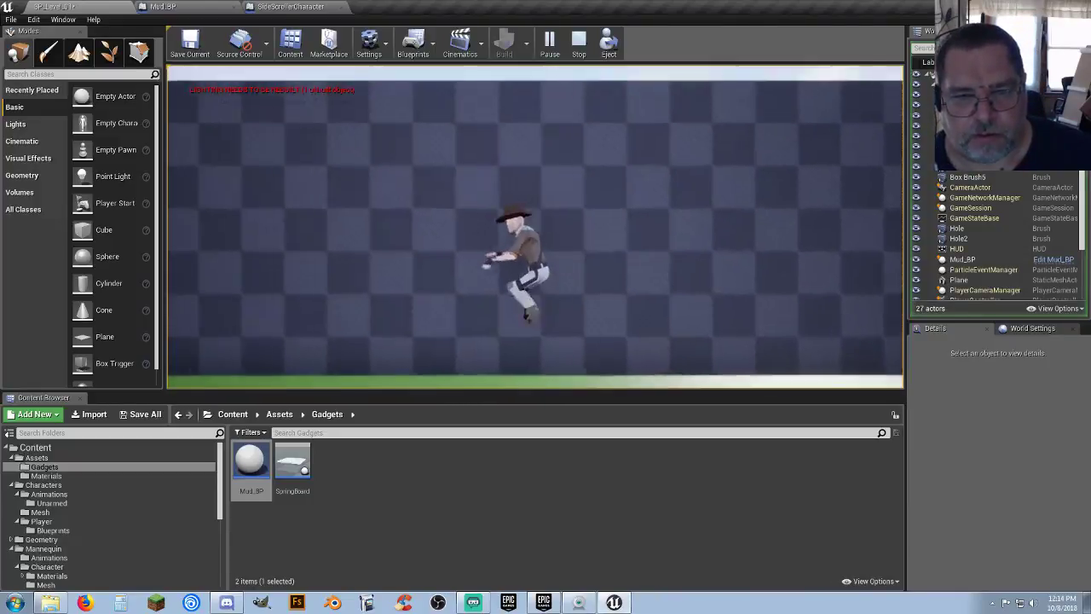
key(d)
key(space)
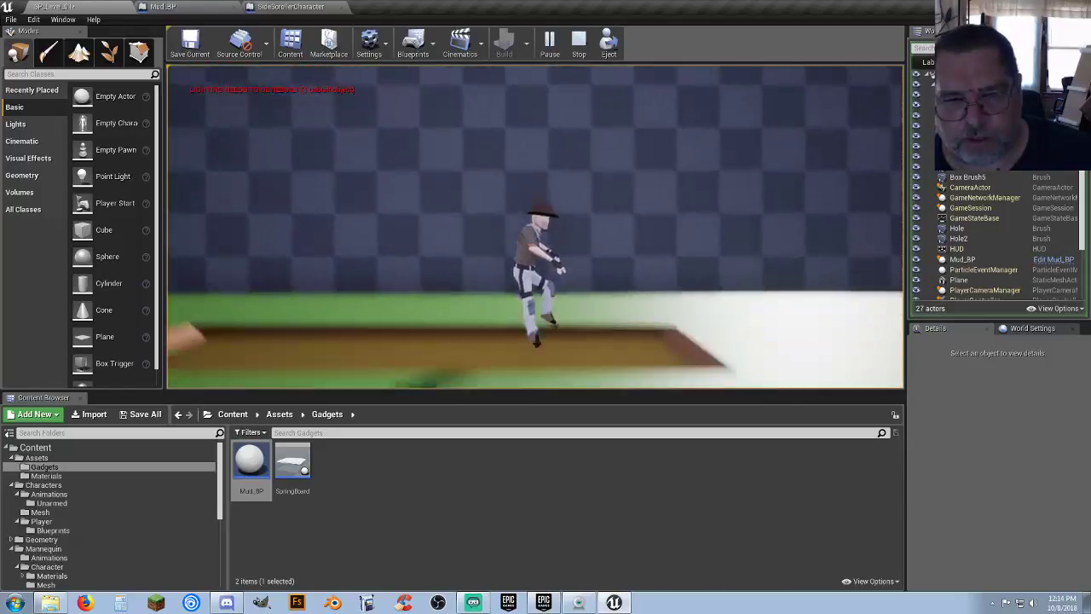
key(a)
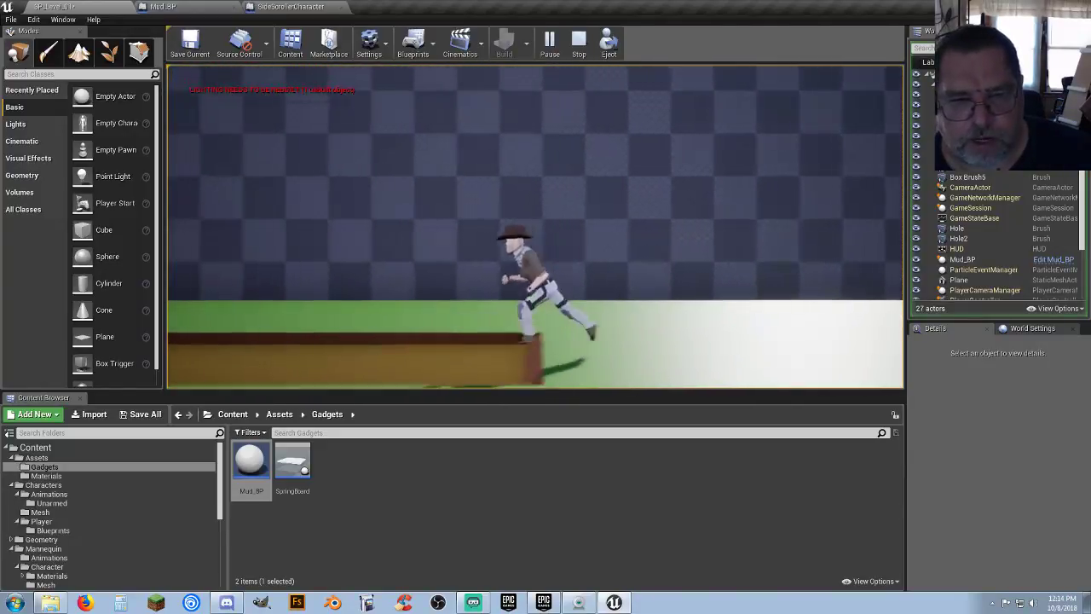
key(d)
key(space)
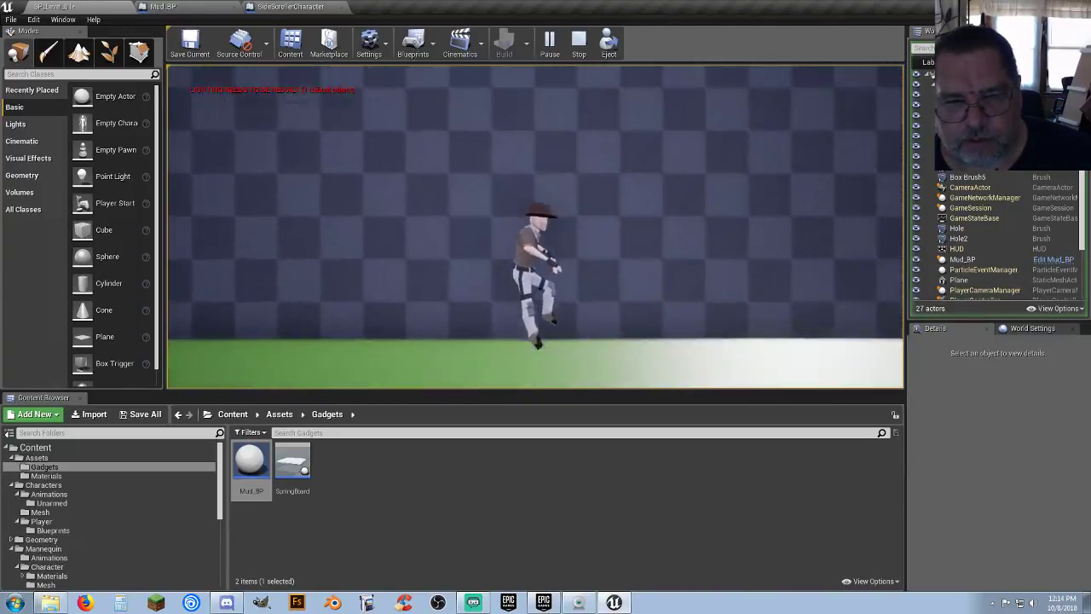
key(Escape)
Step: Raise the Mud_BP actor above the pit floor and scale its box taller so it extends above ground level
scroll(590, 196, down, 4)
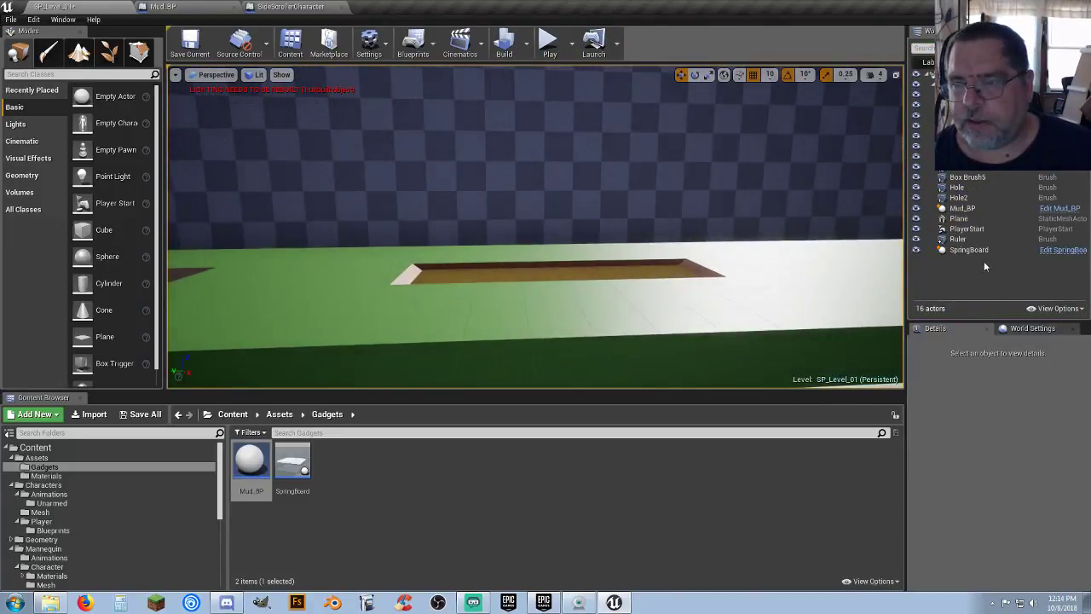
click(962, 208)
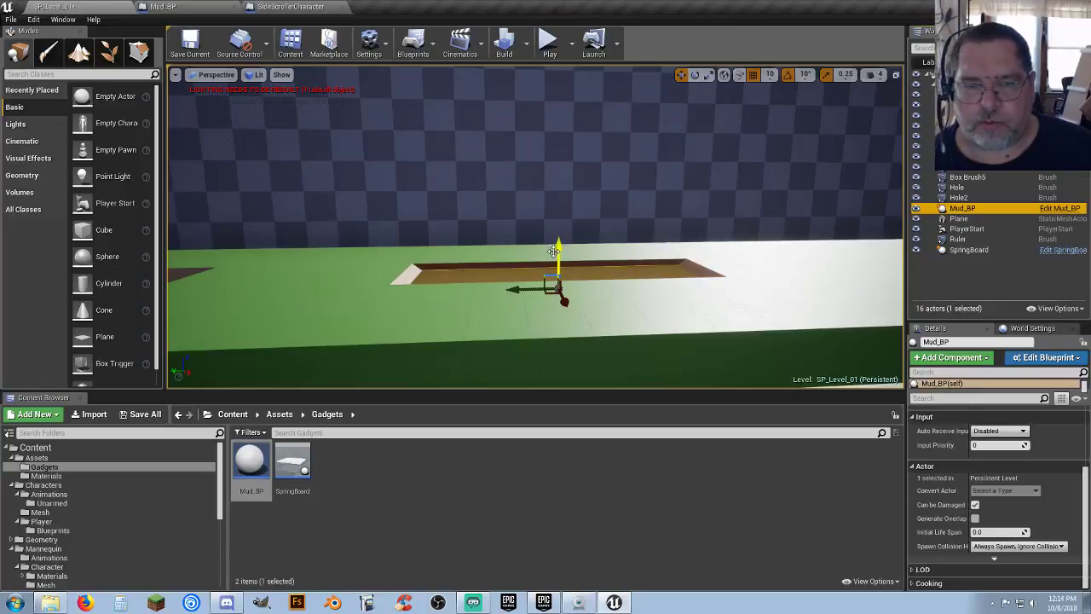
drag(559, 243, 559, 231)
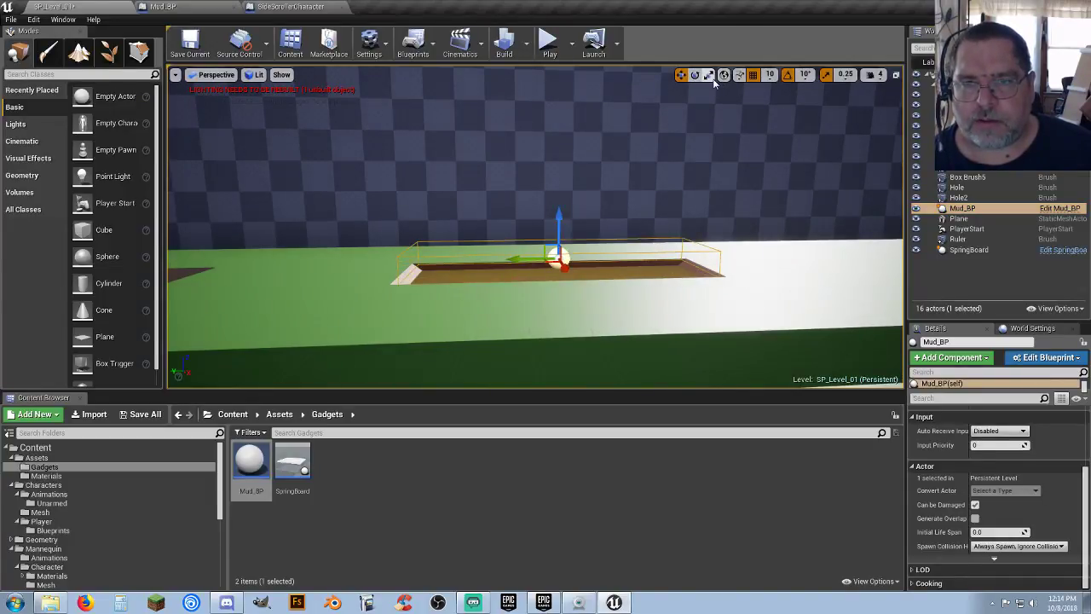
mouse_move(562, 215)
mouse_down()
mouse_move(563, 185)
mouse_move(564, 214)
mouse_up()
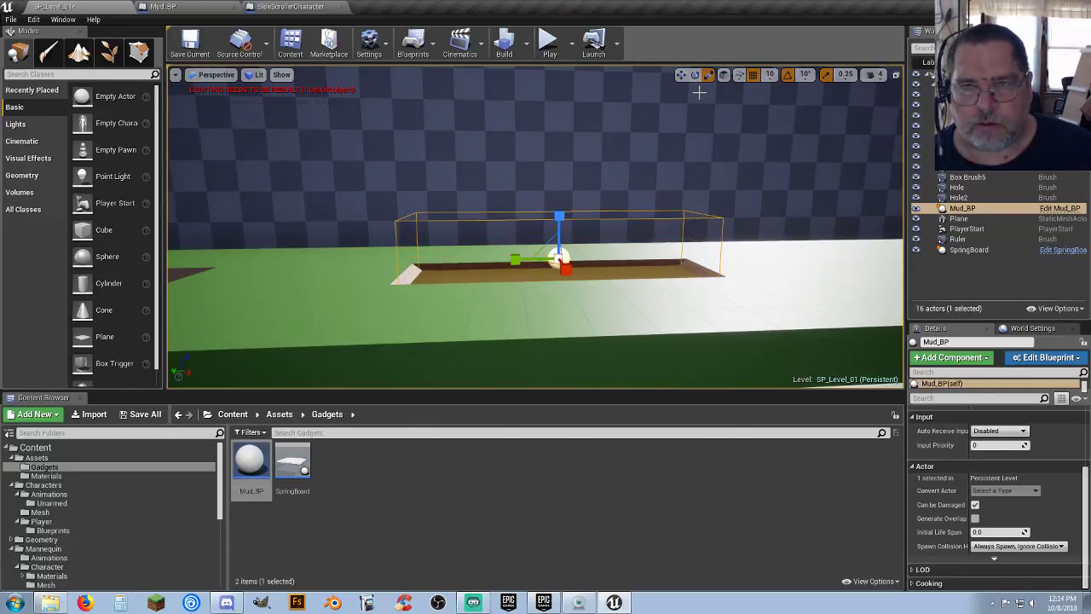
Step: Lower Mud_BP toward the pit floor, check it against the platform's underside, and raise it slightly
click(680, 75)
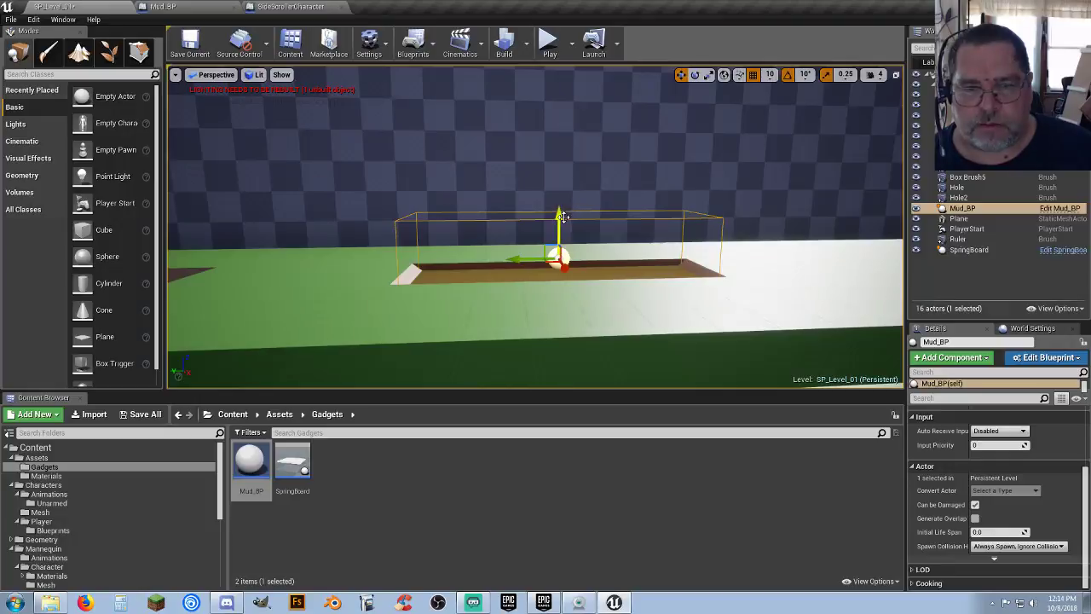
mouse_move(562, 217)
mouse_down()
mouse_move(559, 247)
mouse_move(560, 237)
mouse_up()
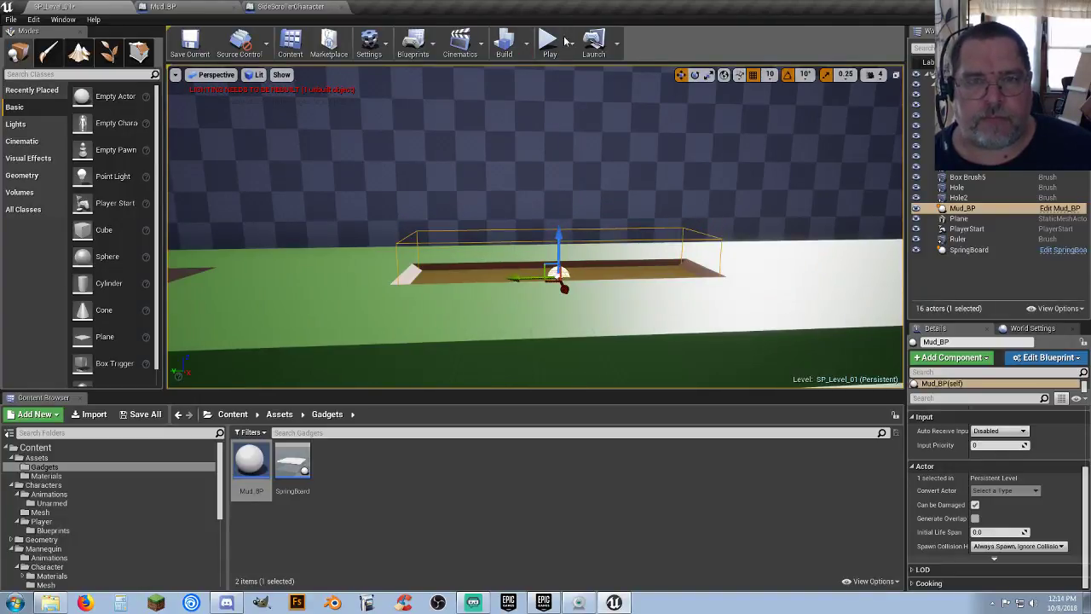
right_drag(545, 162, 503, 152)
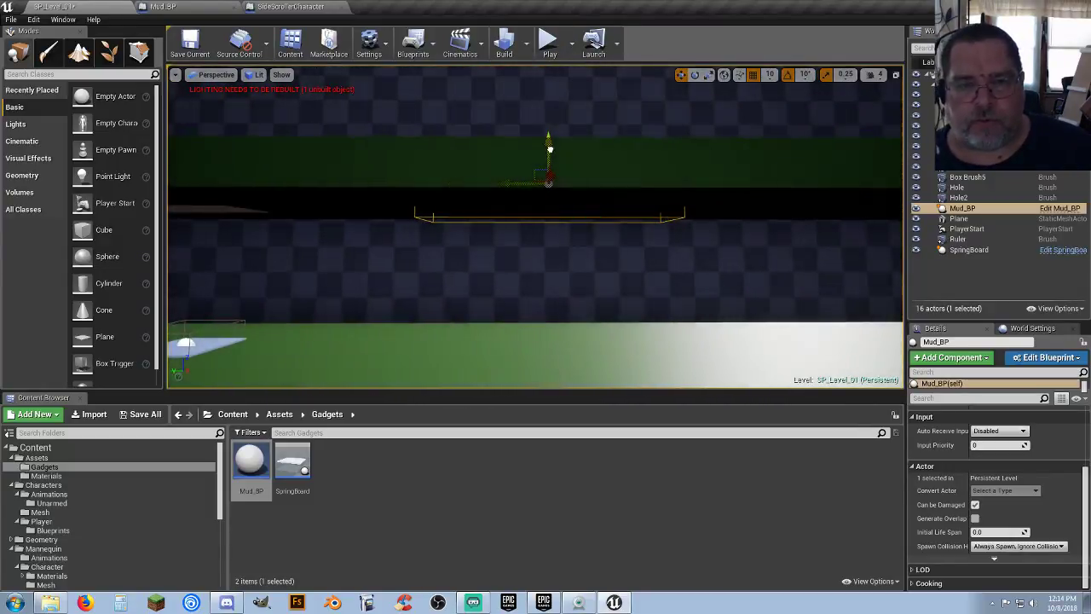
drag(549, 149, 547, 136)
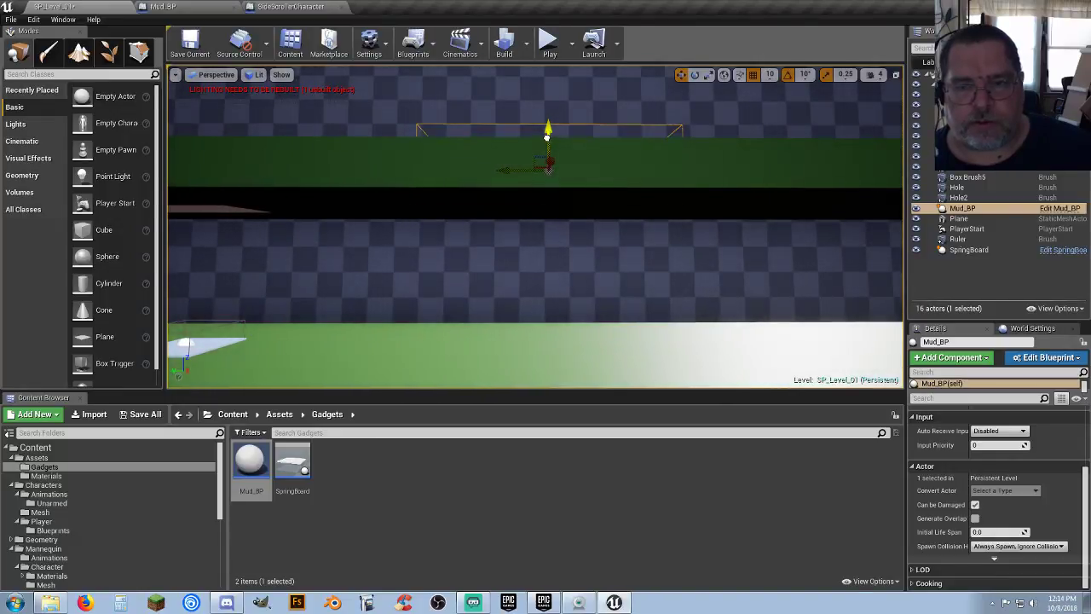
Step: Play-test the level by running and jumping the character back and forth through the mud pit, and stop the session
click(550, 41)
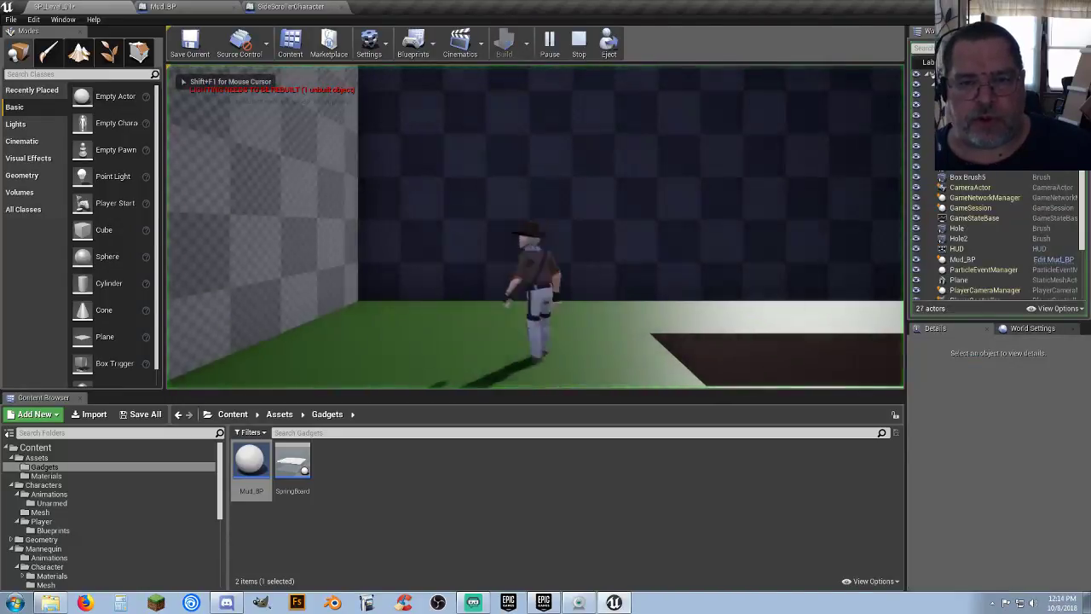
key(d)
key(space)
key(space)
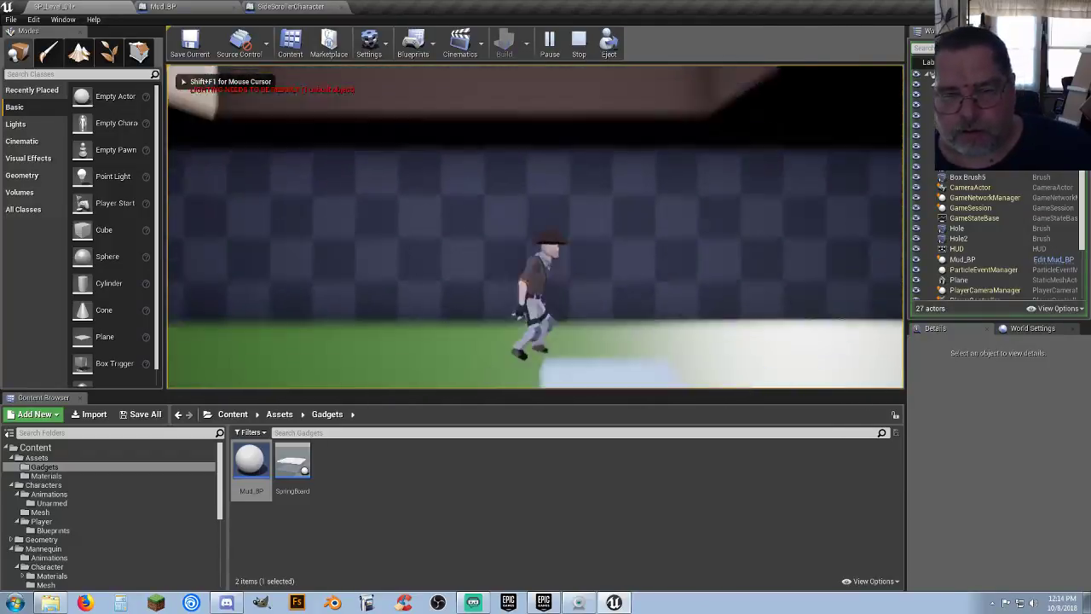
key(d)
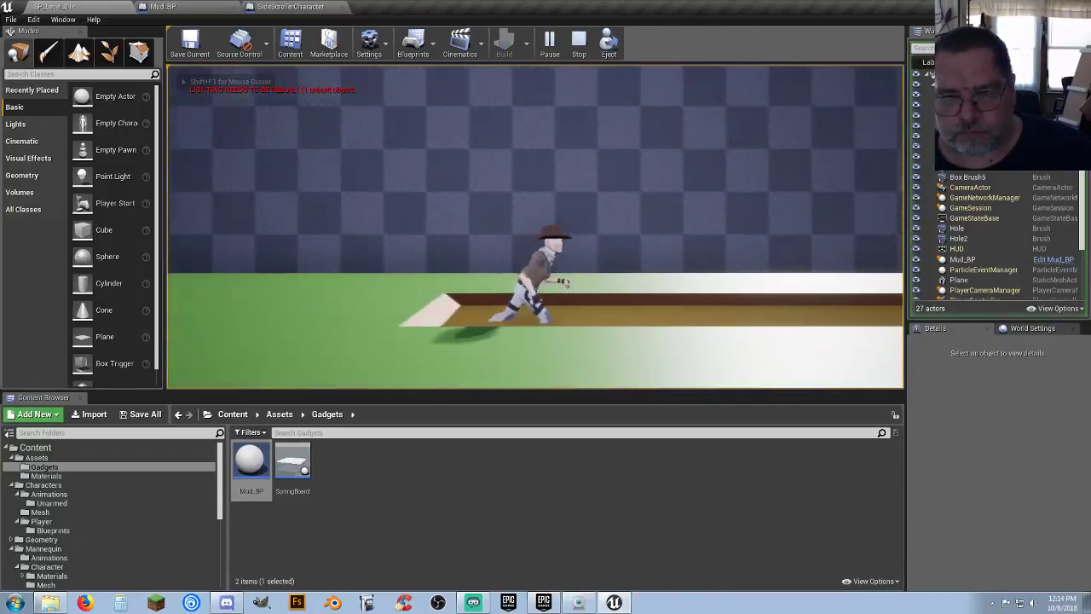
key(space)
key(a)
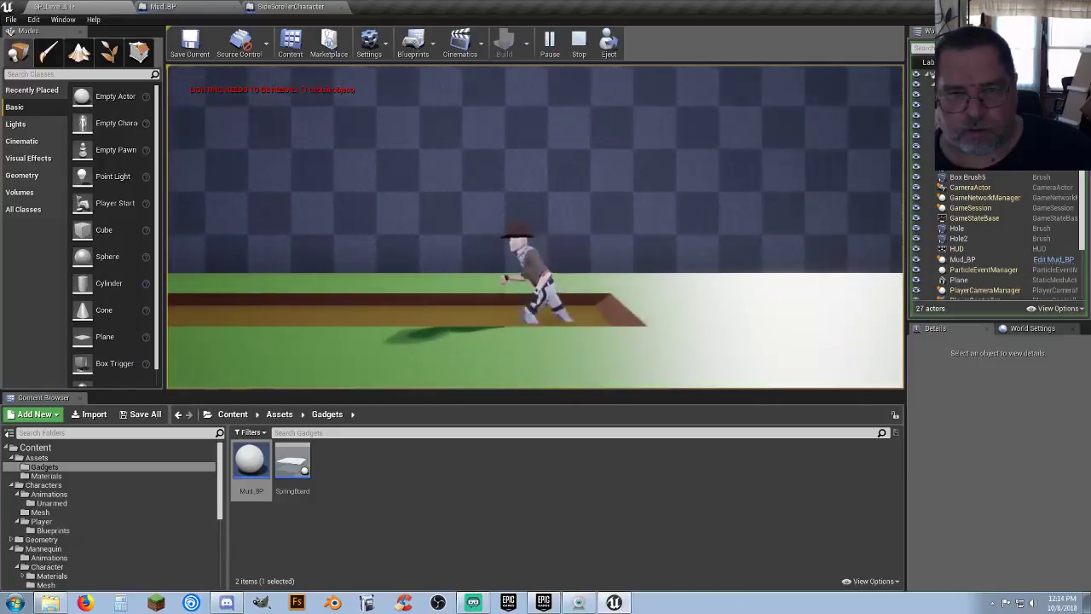
key(space)
key(d)
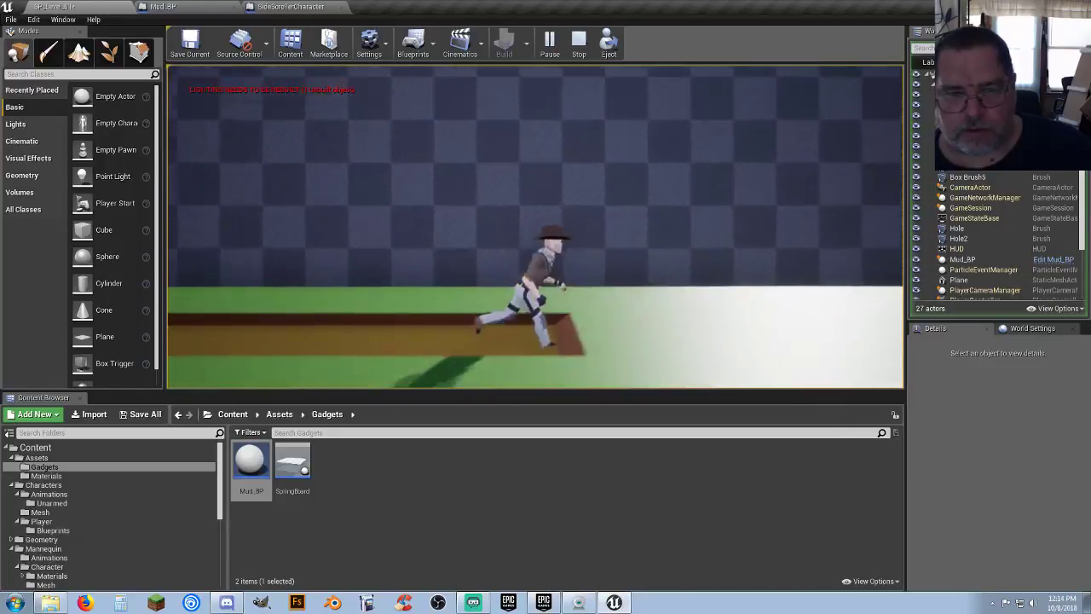
key(Escape)
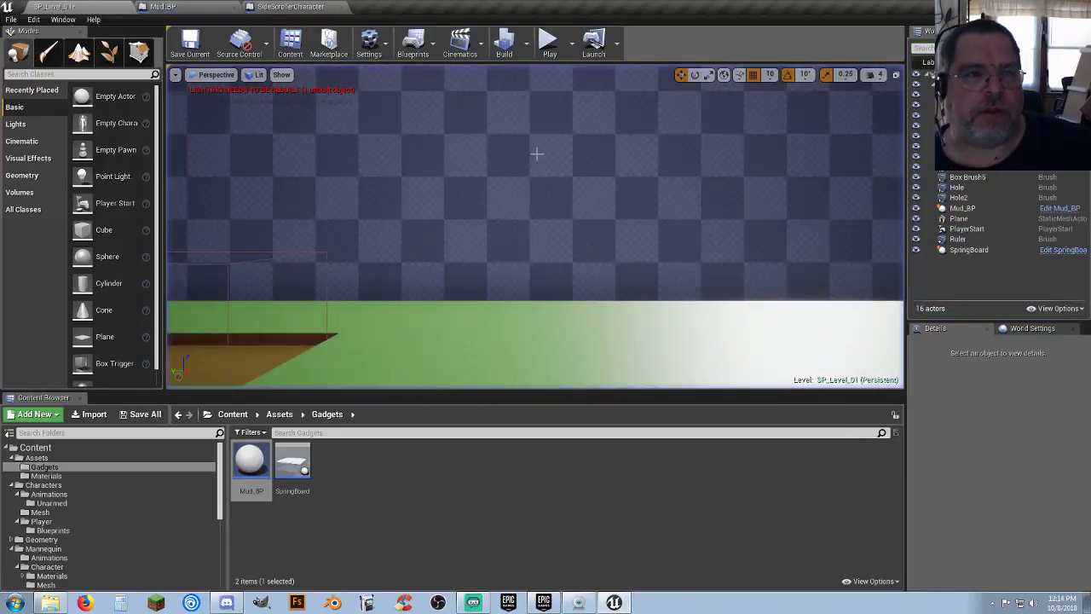
Step: Check the character's jump settings in SideScrollerCharacter and add a Set Jump Z Velocity node from Mud_BP's begin-overlap Character Movement reference
click(314, 9)
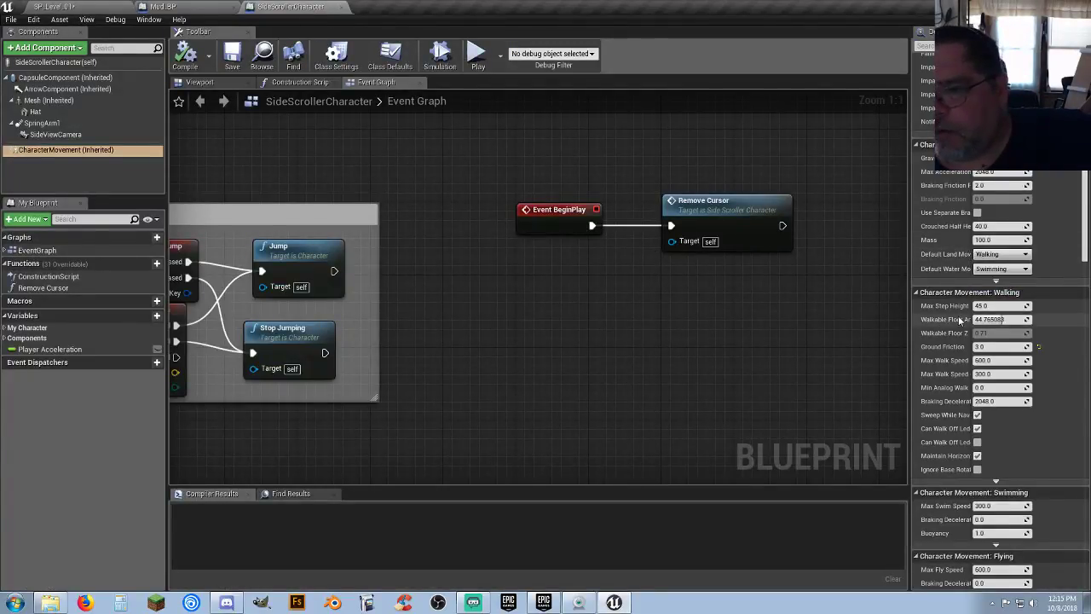
scroll(946, 368, down, 2)
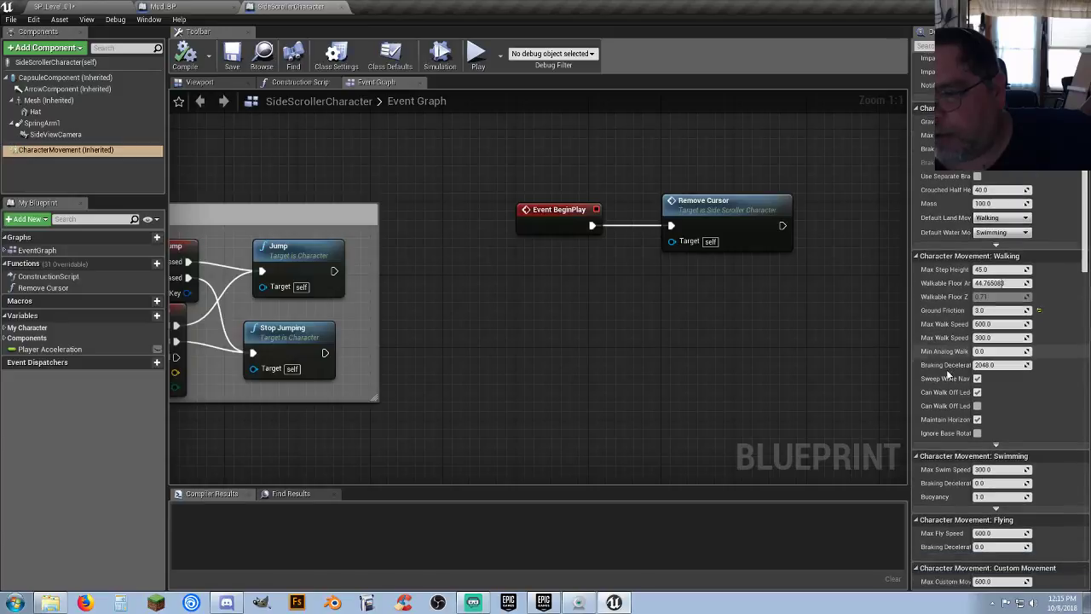
scroll(948, 365, up, 5)
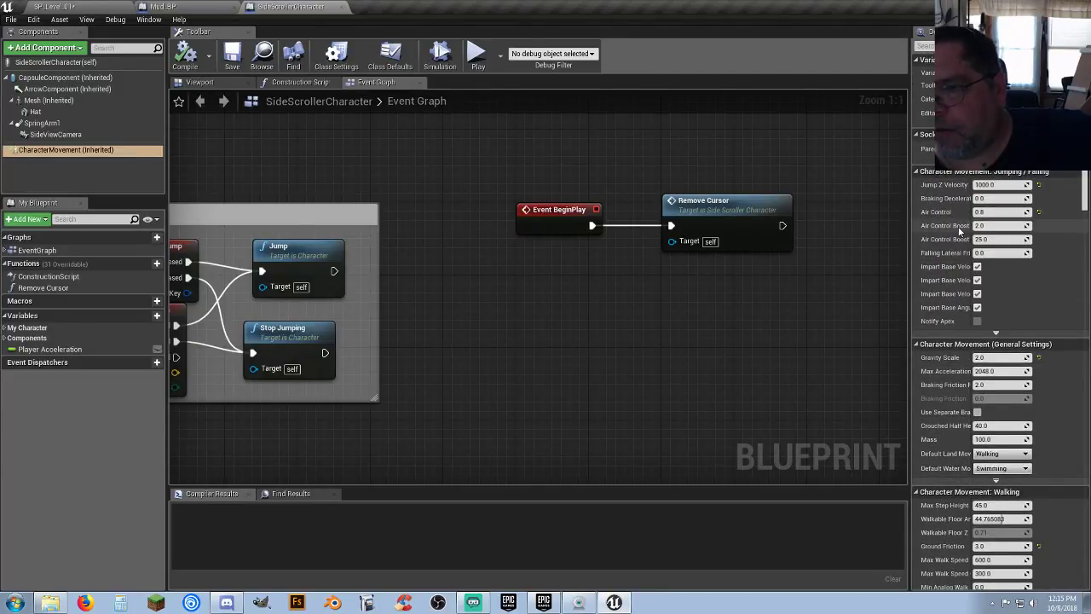
click(212, 10)
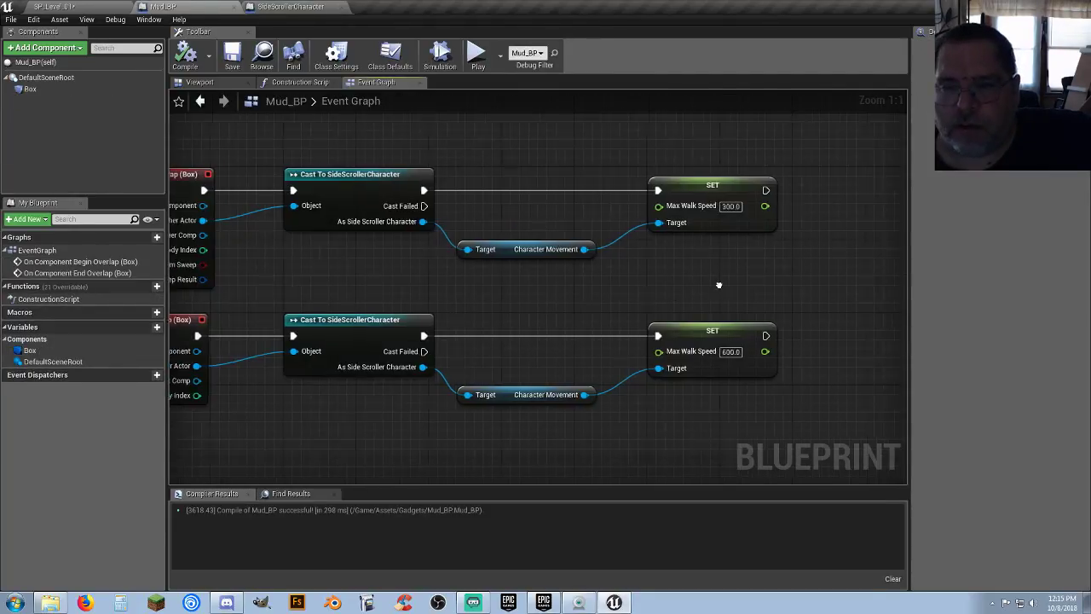
right_drag(718, 287, 547, 278)
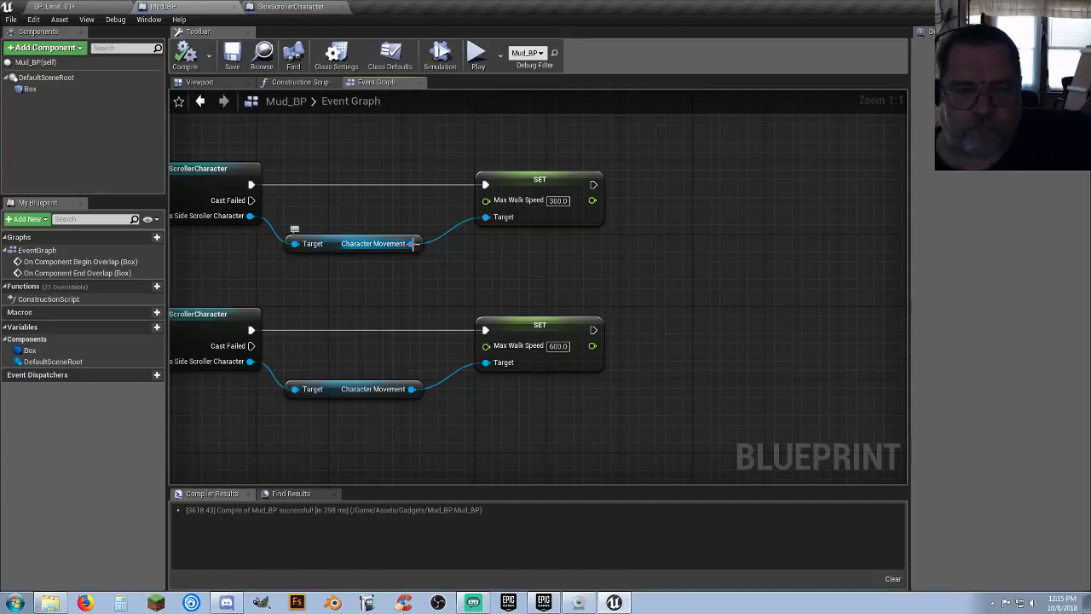
drag(411, 244, 676, 246)
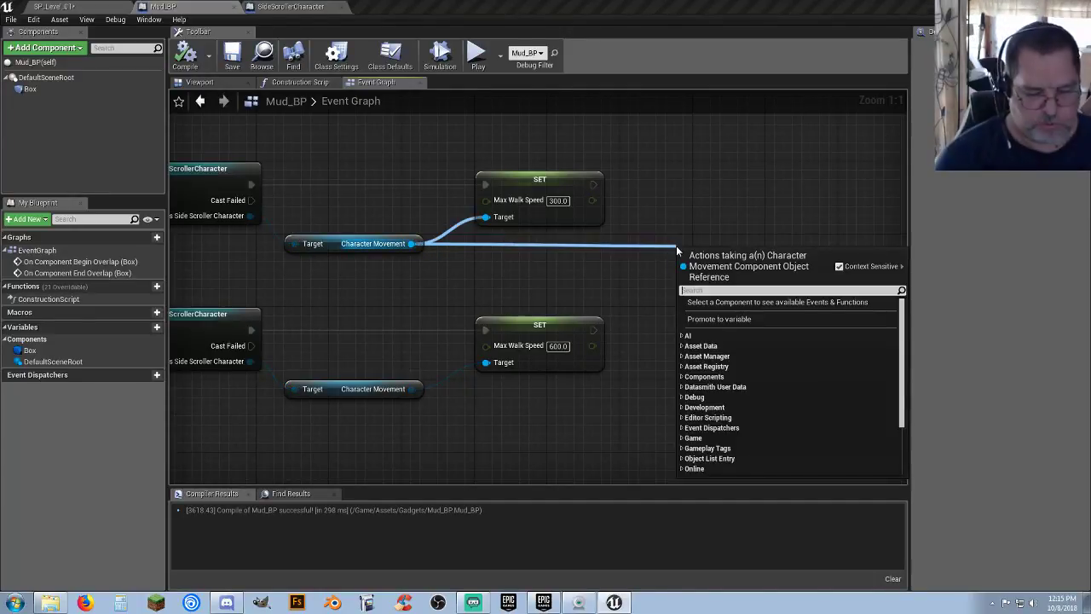
text(setjump)
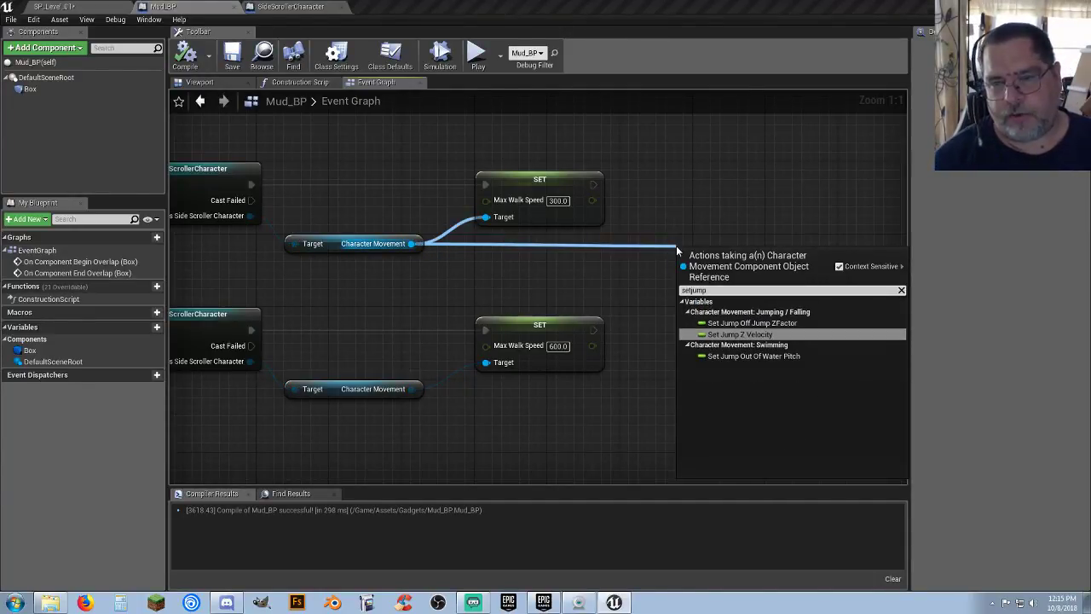
click(737, 334)
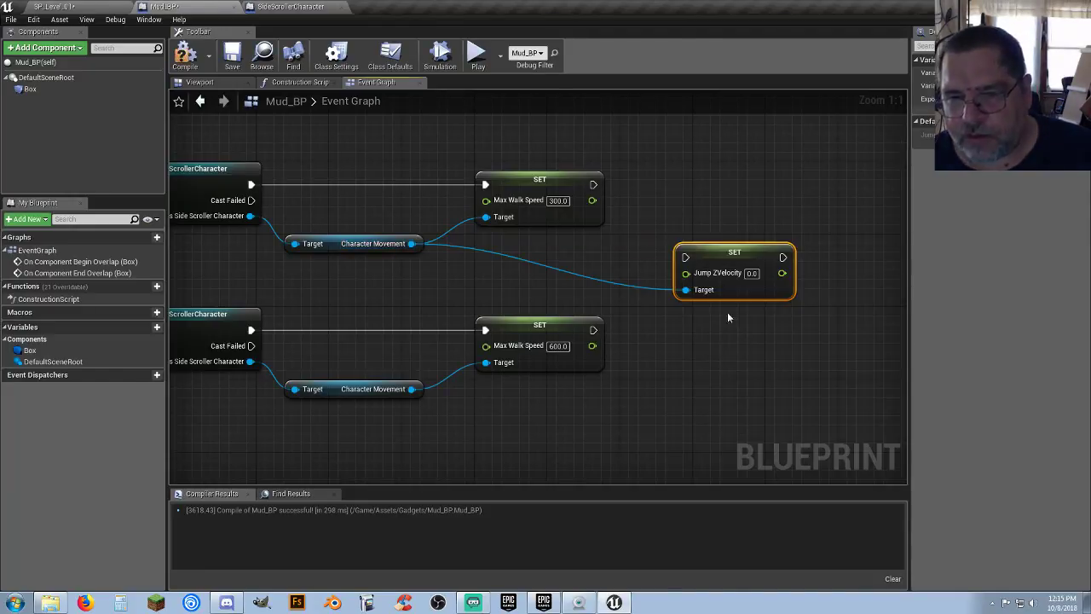
Step: Wire the Jump Z Velocity node after the 300 Max Walk Speed setter, align it in that row, and set it to 100
drag(685, 258, 684, 258)
drag(597, 187, 595, 185)
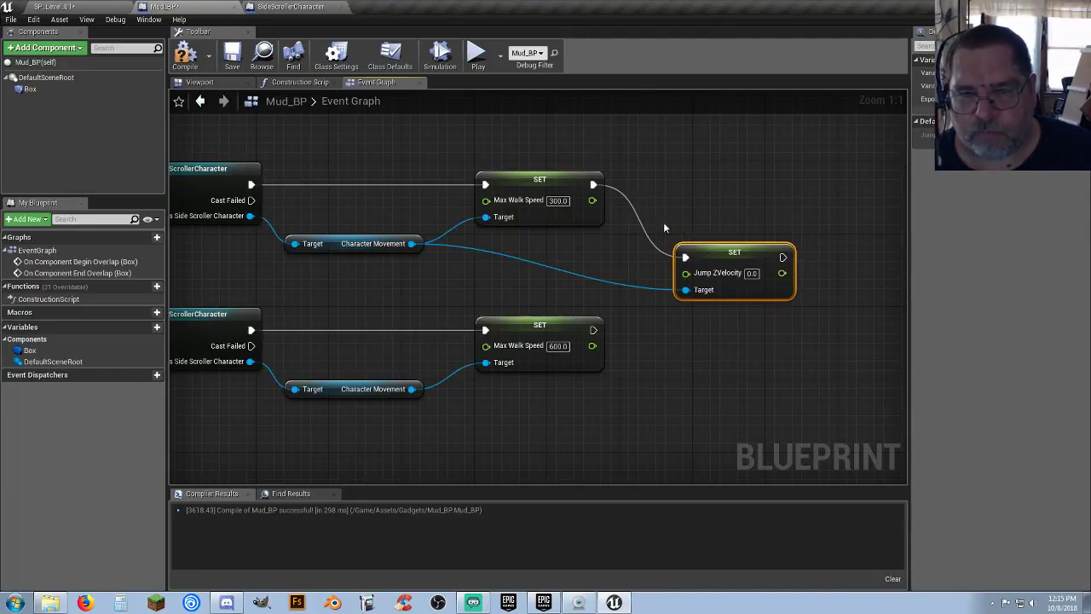
drag(701, 249, 665, 180)
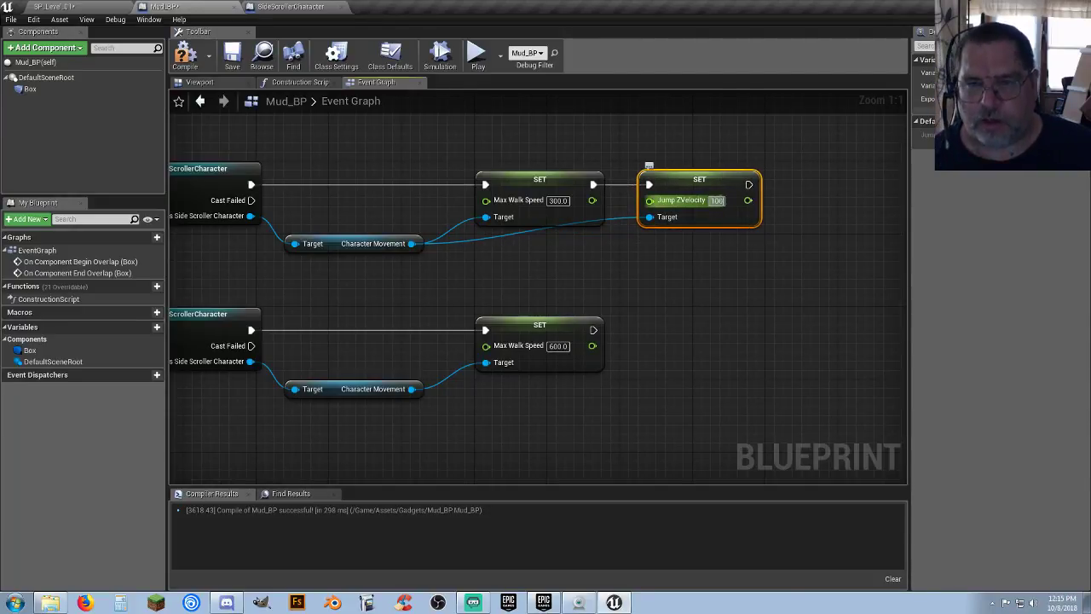
click(704, 273)
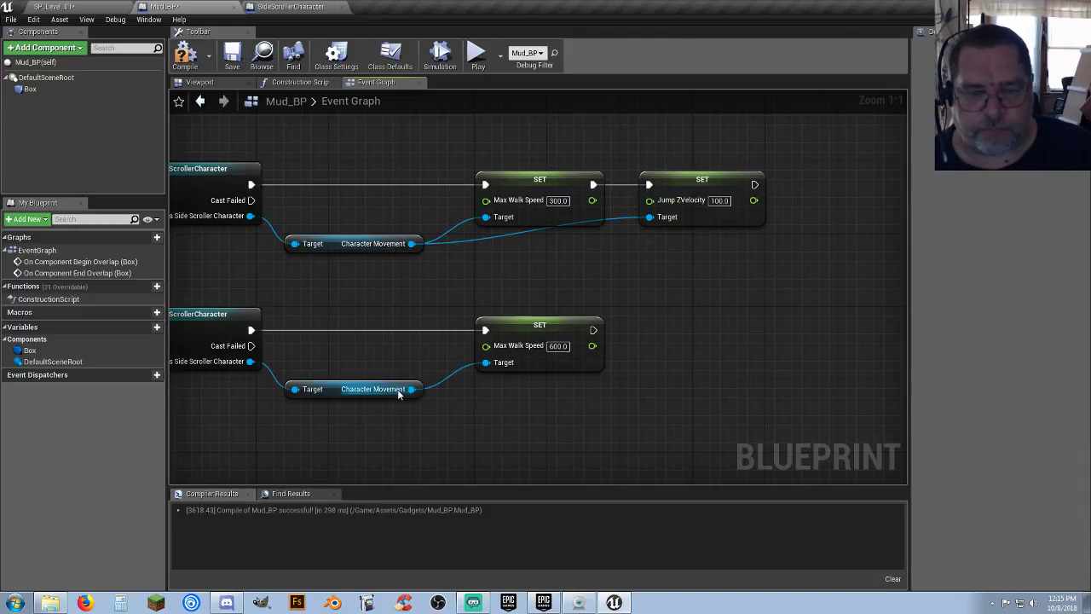
Step: Add a Set Jump Z Velocity node from the end-overlap Character Movement reference and chain it after the 600 Max Walk Speed setter
ctrl+drag(407, 392, 671, 378)
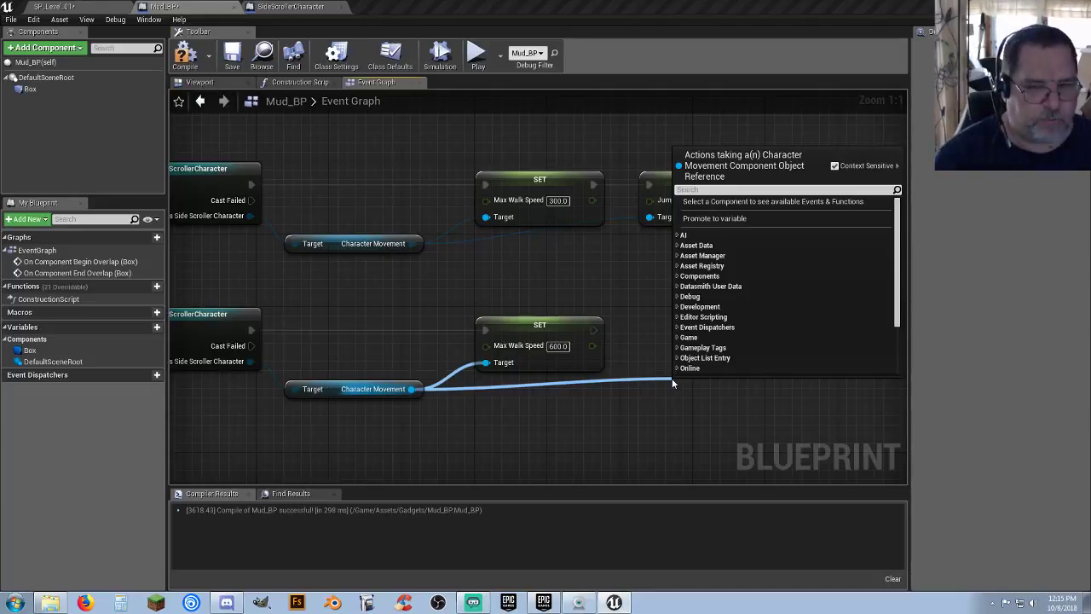
text(setjump)
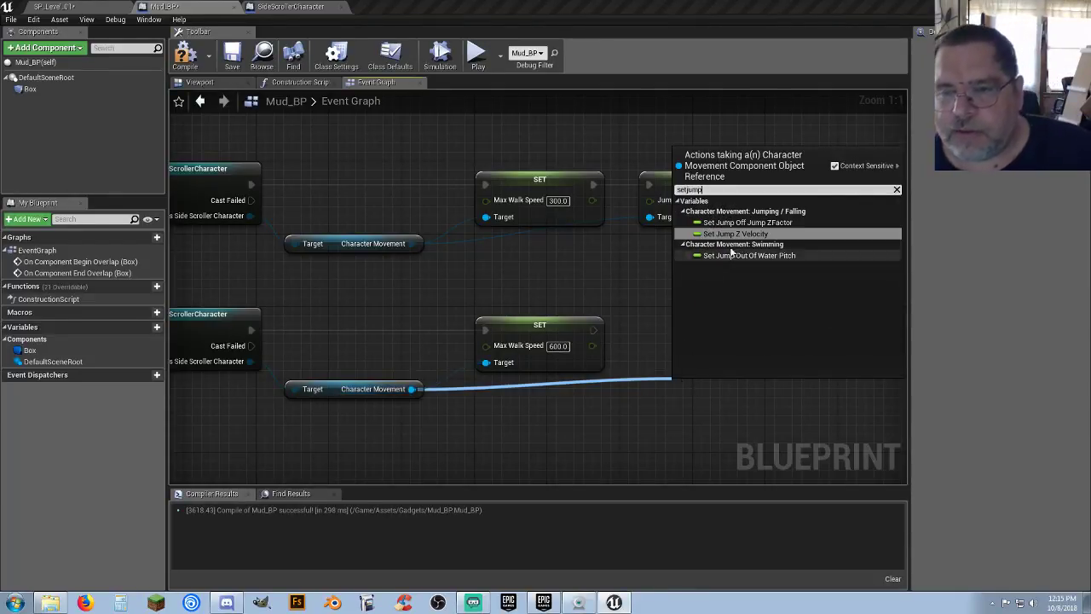
click(734, 233)
drag(682, 394, 594, 331)
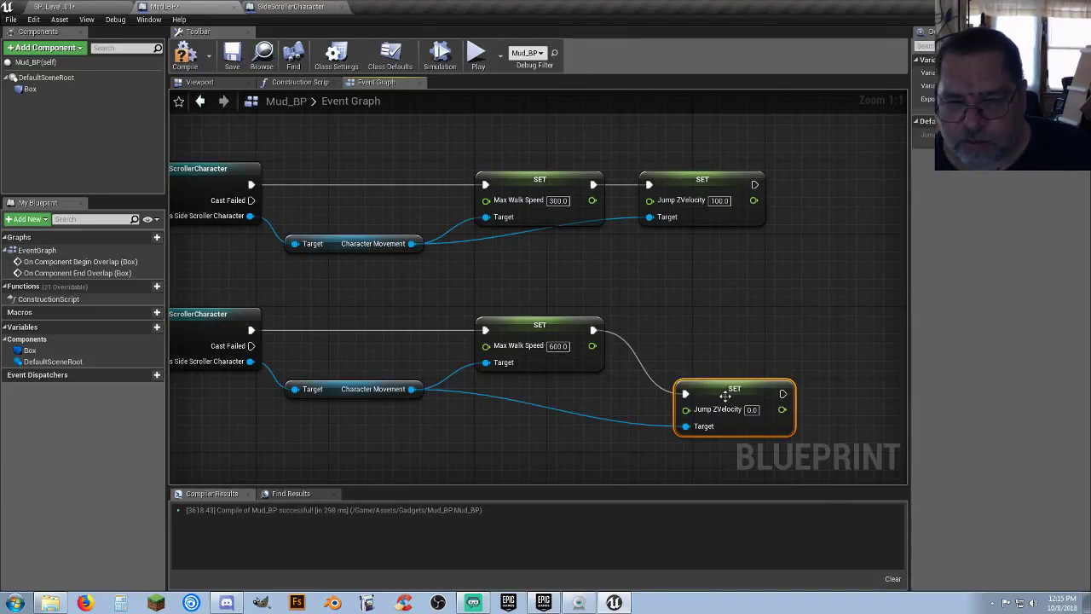
drag(724, 394, 680, 337)
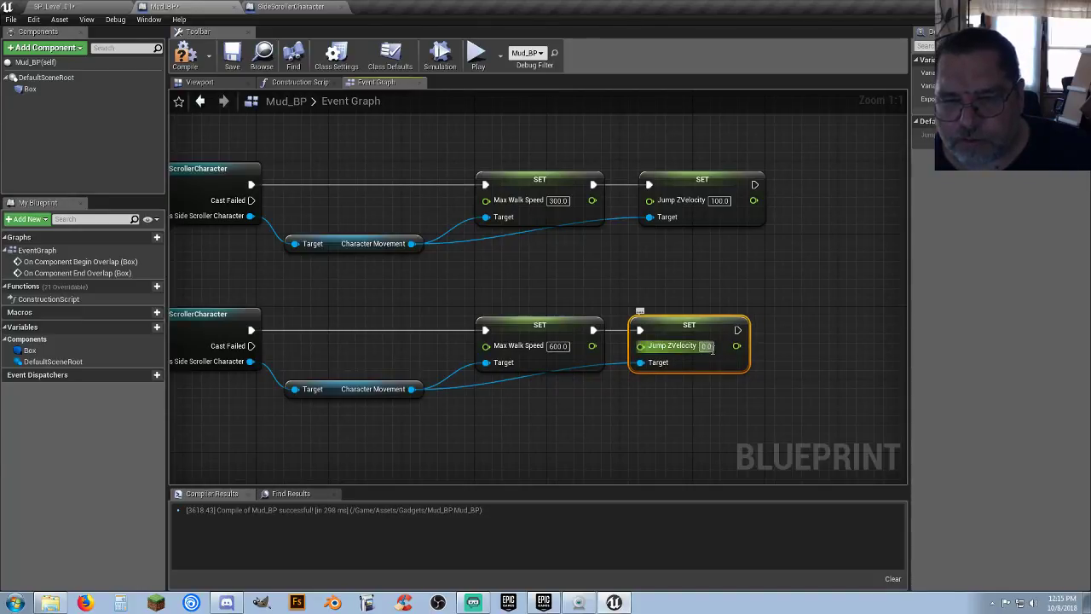
Step: Set the end-overlap Jump Z Velocity to 1000, space its node out from the walk speed setter, and compile Mud_BP
text(100)
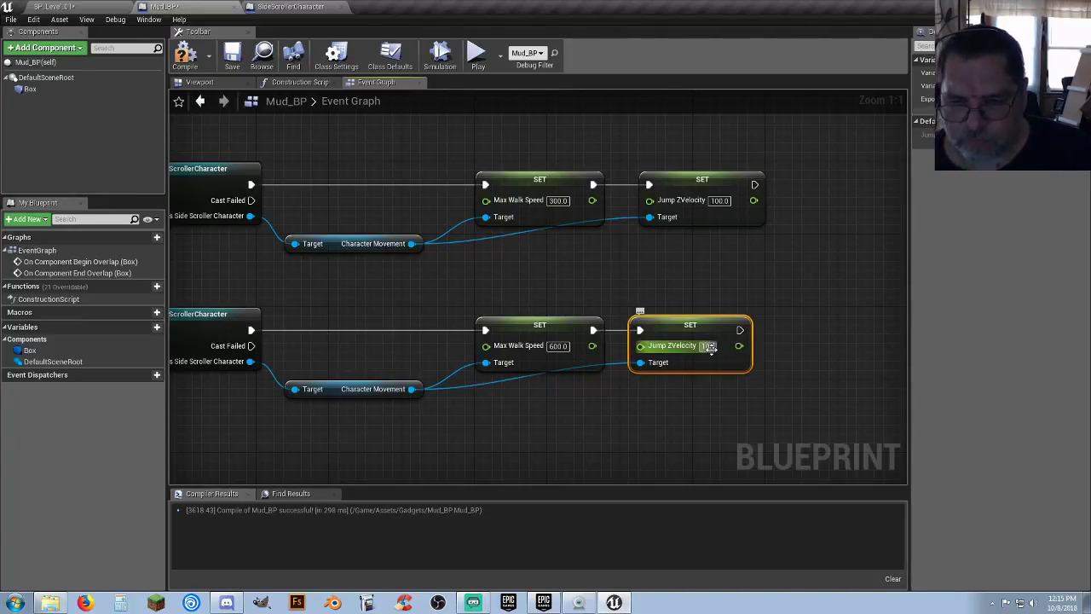
text(0)
click(693, 387)
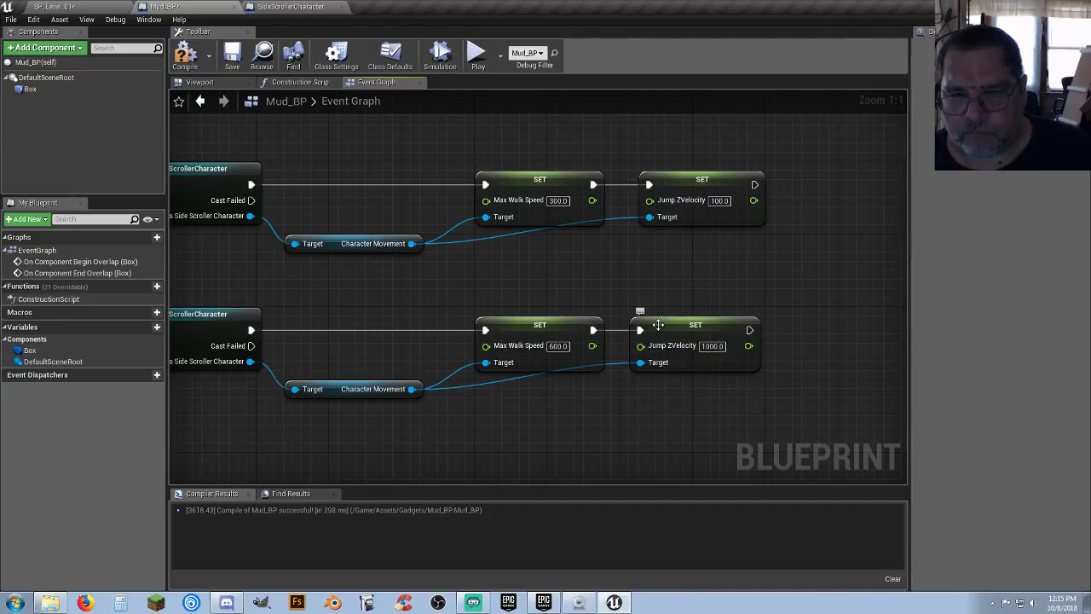
drag(658, 323, 675, 323)
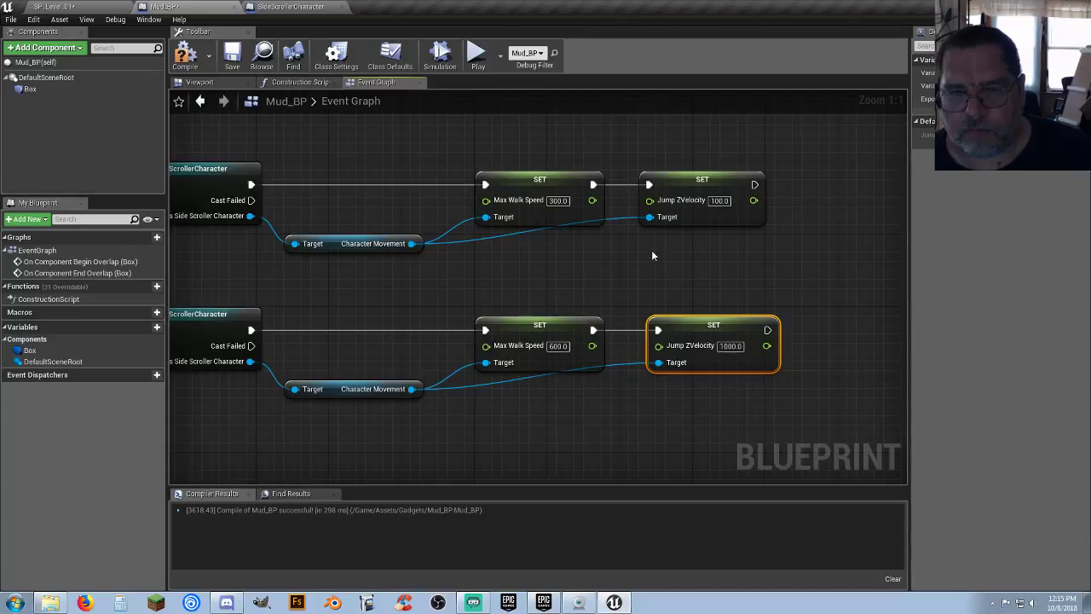
click(298, 126)
click(185, 57)
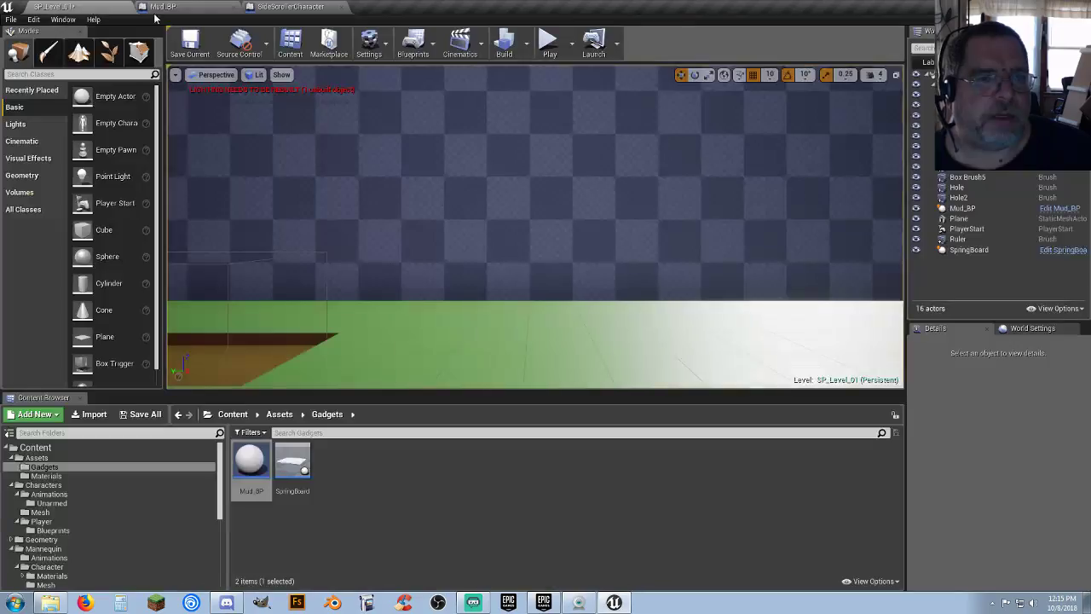
Step: Play-test SP_Level_01, running and jumping inside and outside the mud pit to compare walk speed and jump height, and end the session
click(94, 7)
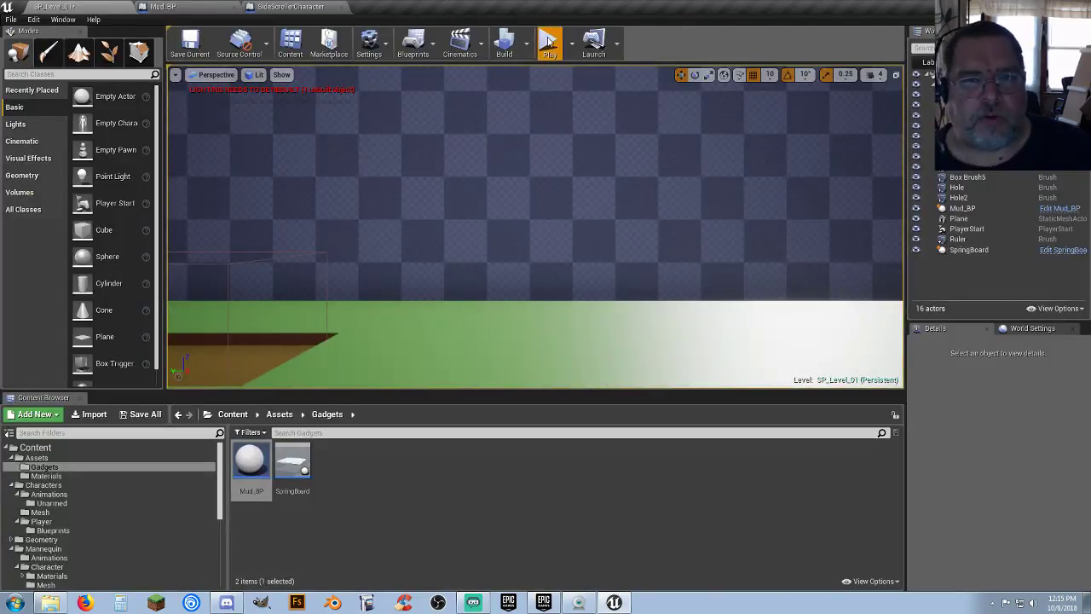
click(550, 40)
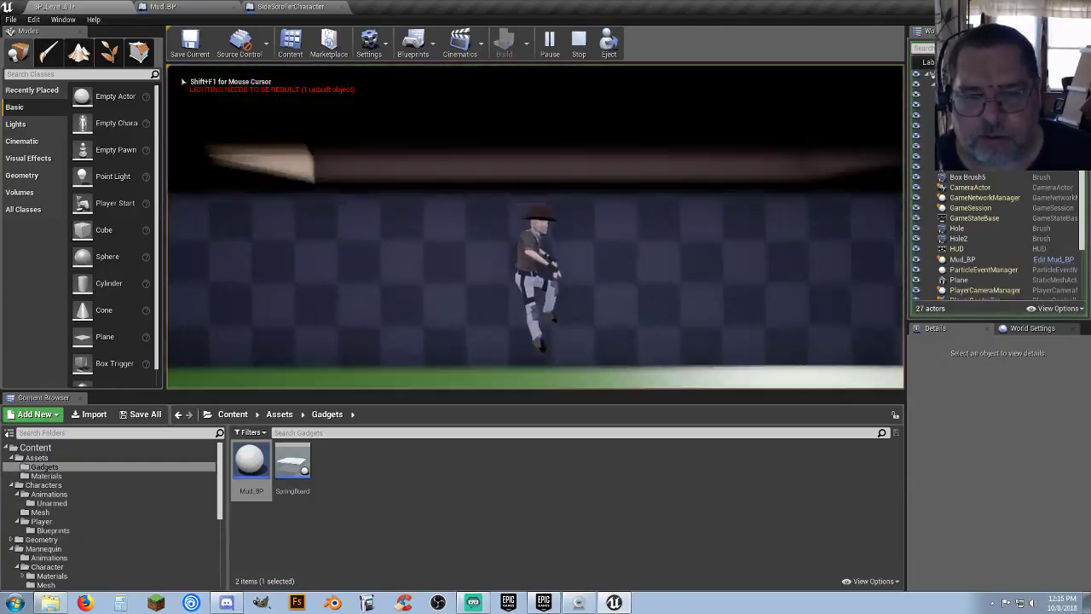
key(d)
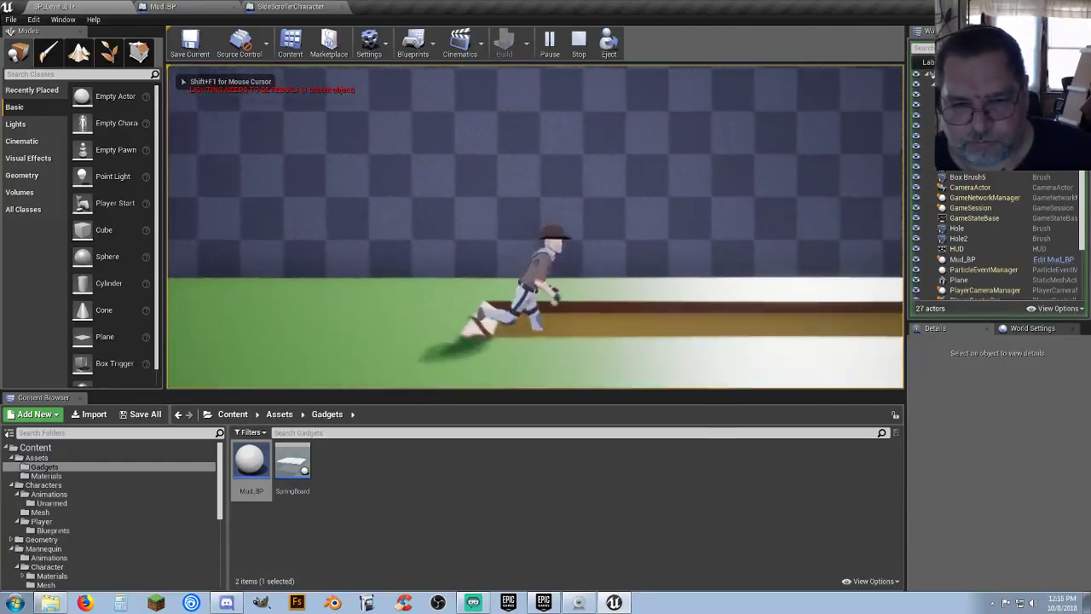
key(d)
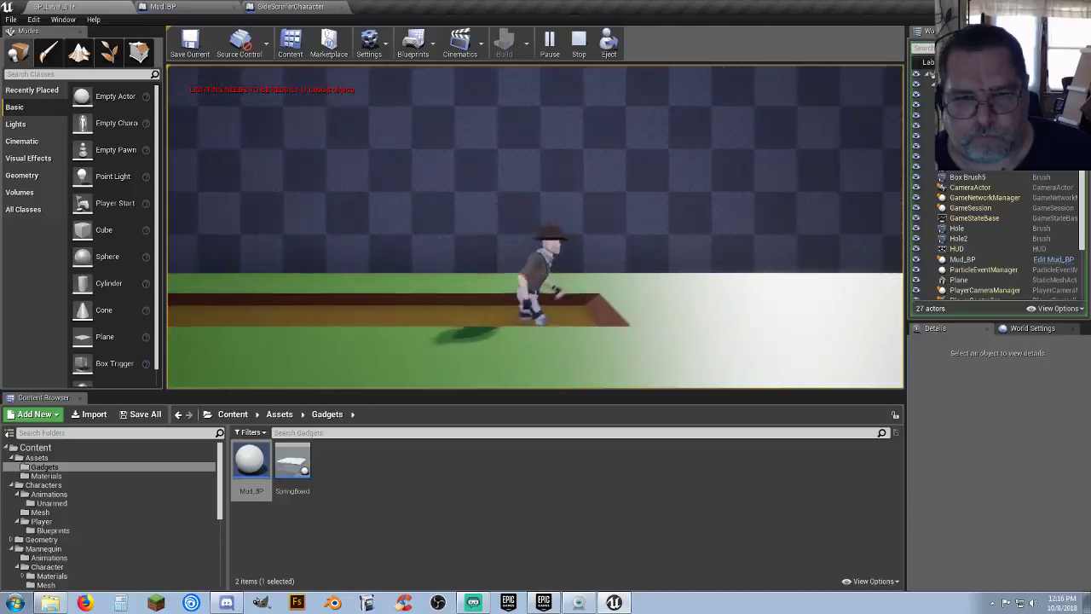
key(a)
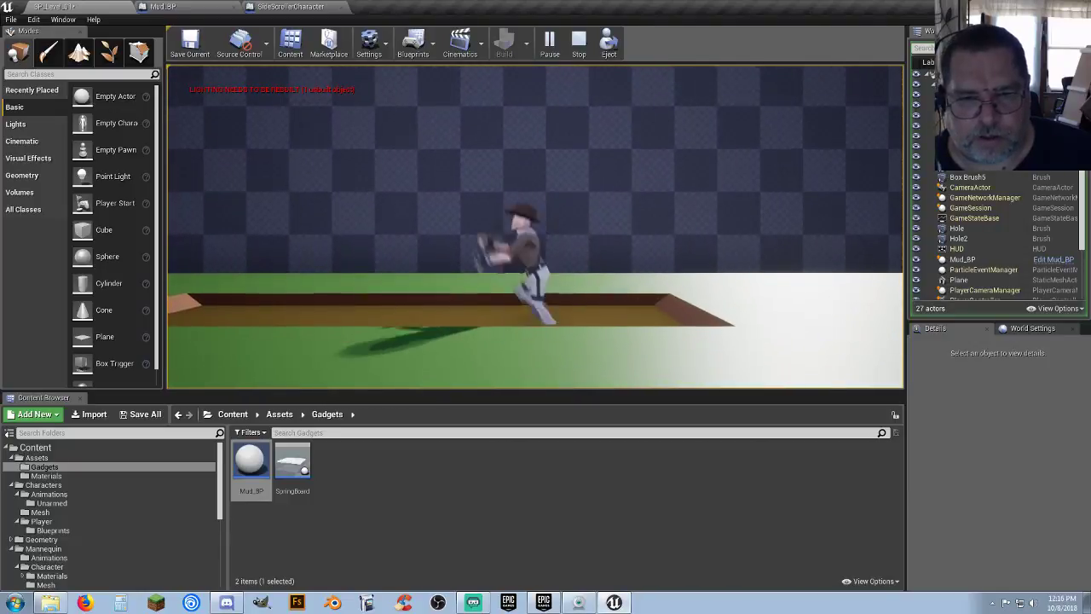
key(space)
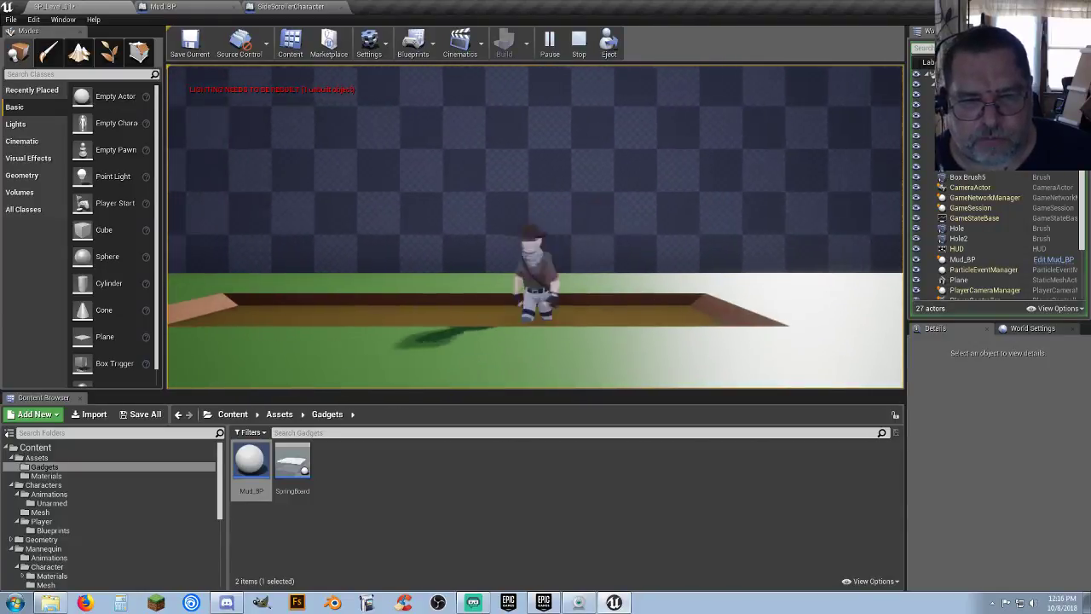
key(d)
key(space)
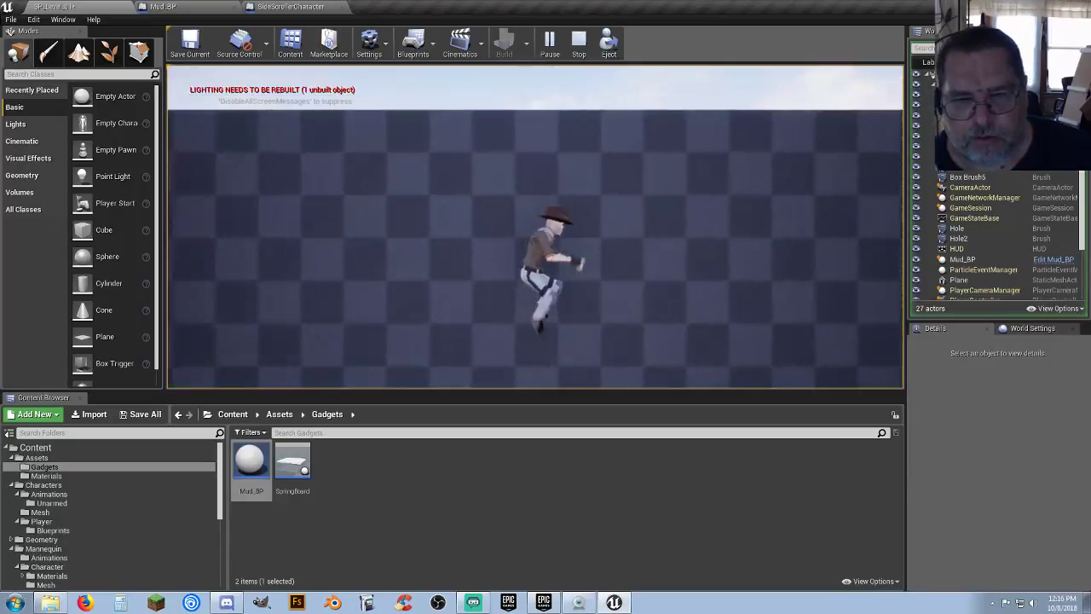
key(a)
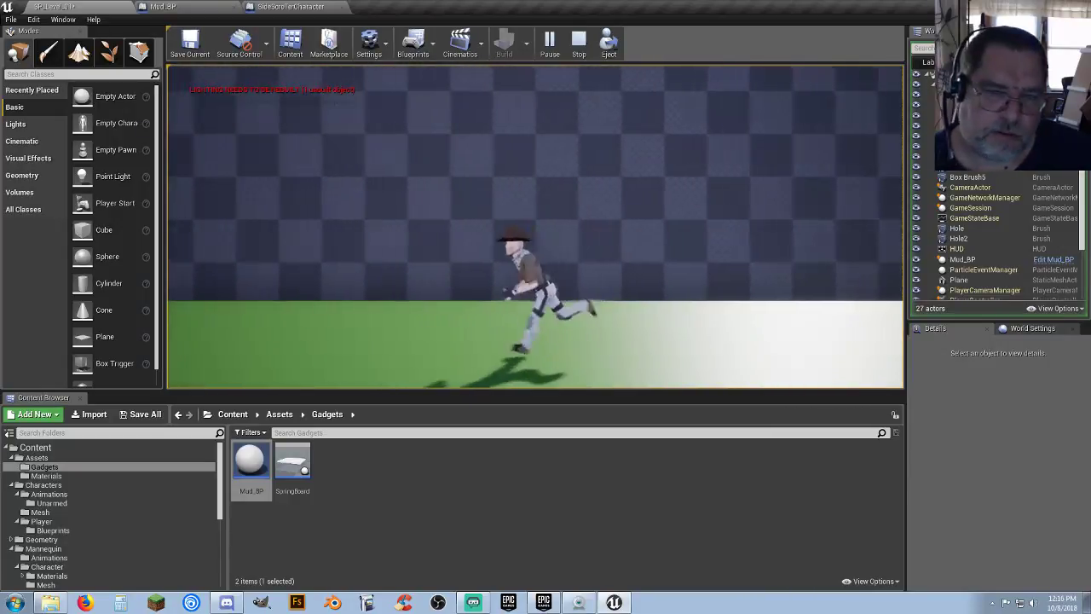
key(space)
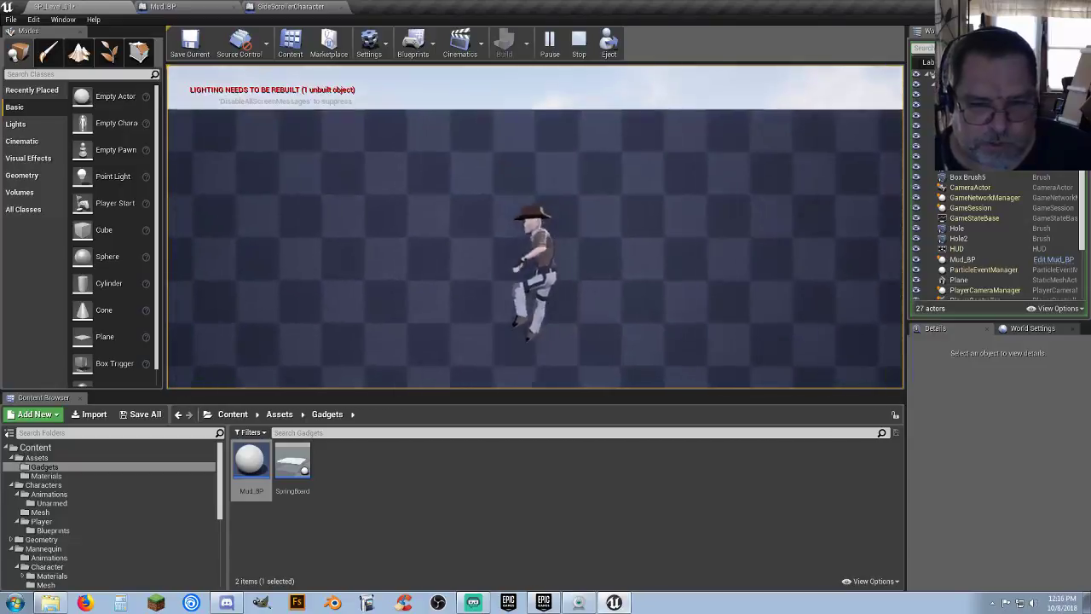
key(d)
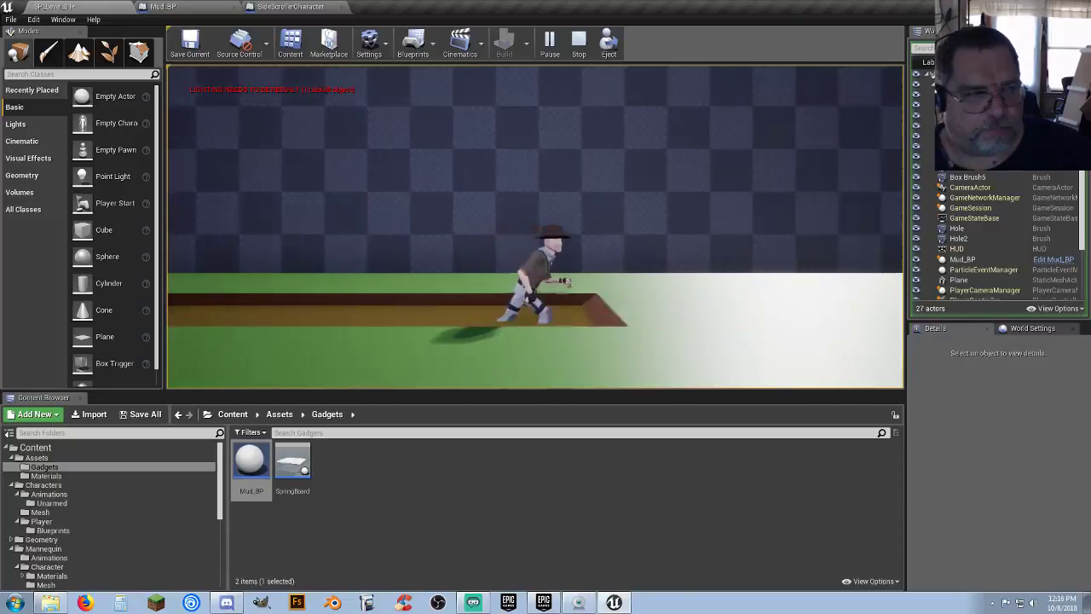
key(a)
key(space)
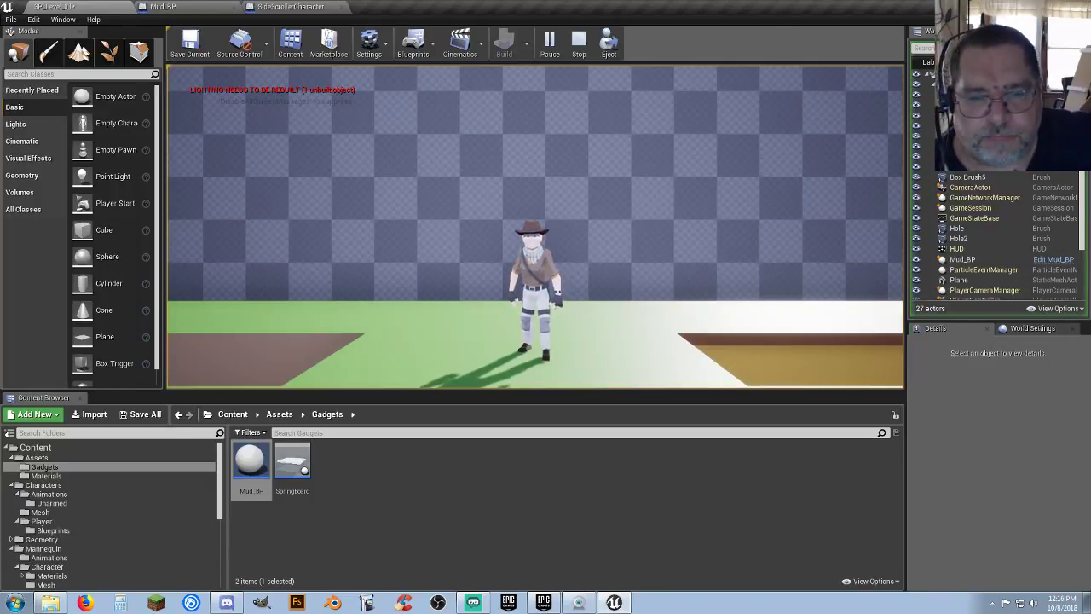
key(d)
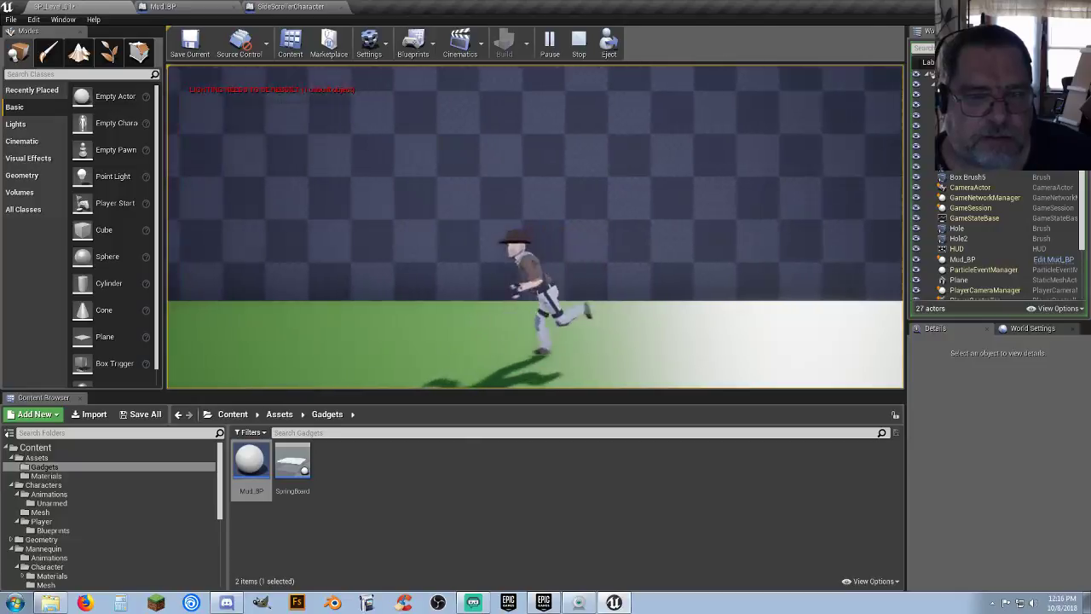
key(Left)
key(space)
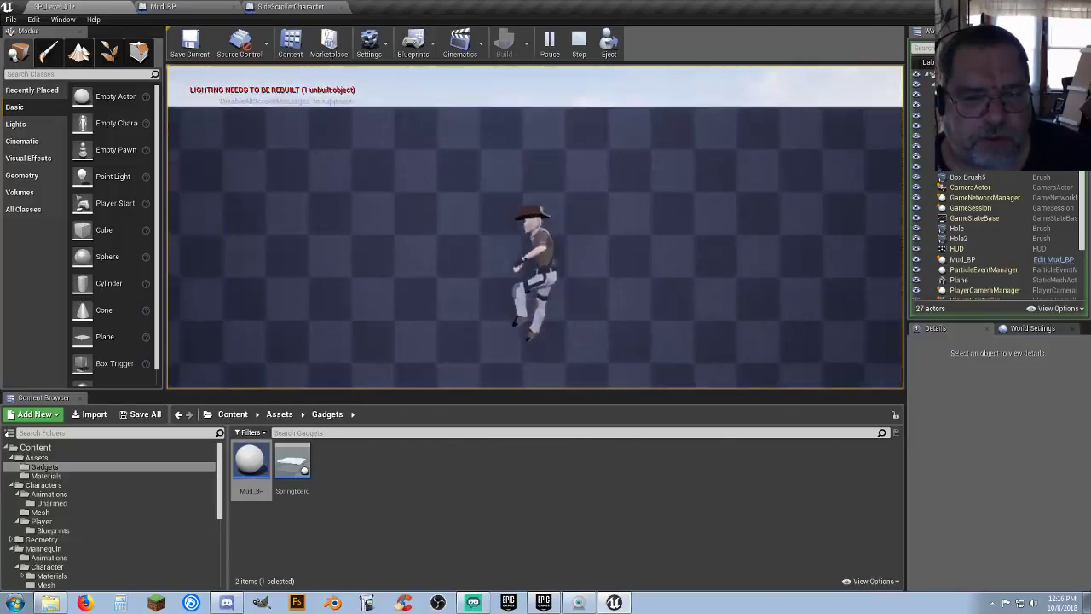
key(Right)
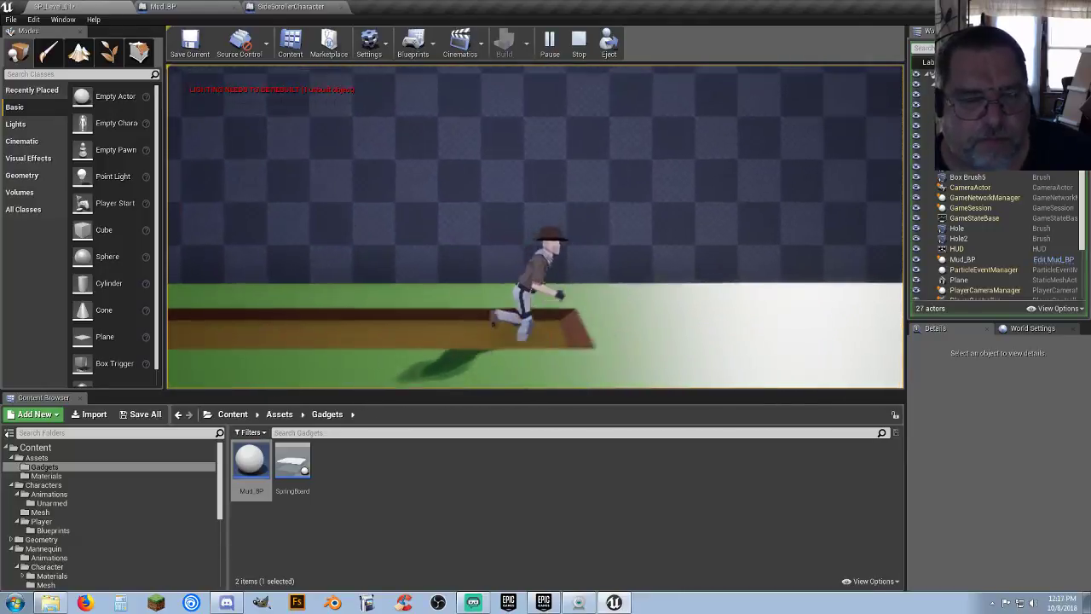
key(Down)
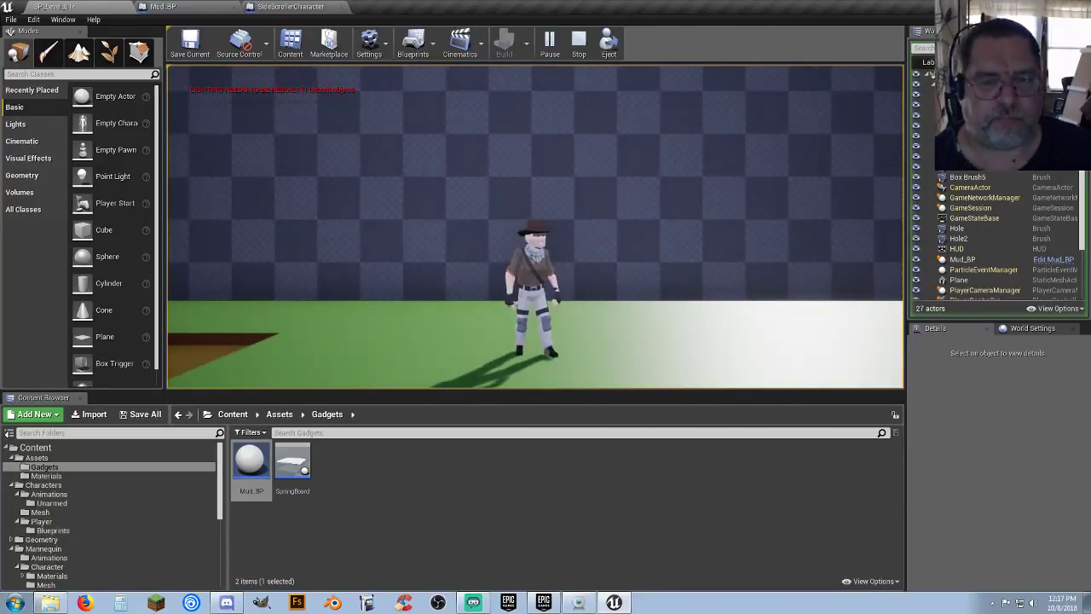
key(Escape)
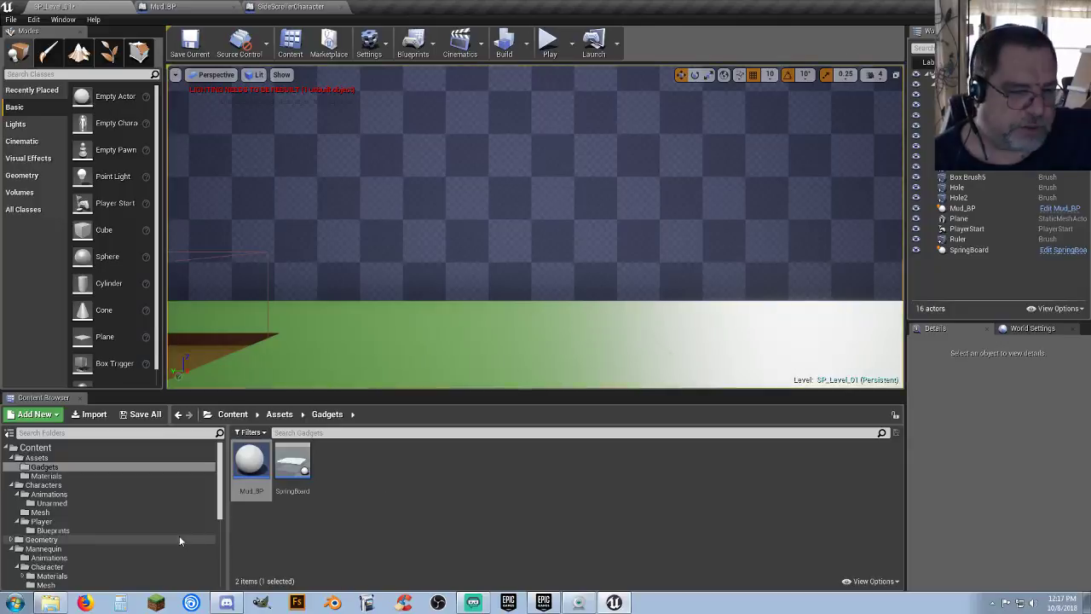
Step: Create a material named Black_Mat from the Black texture in the Assets Materials folder
scroll(85, 490, down, 2)
scroll(82, 488, up, 3)
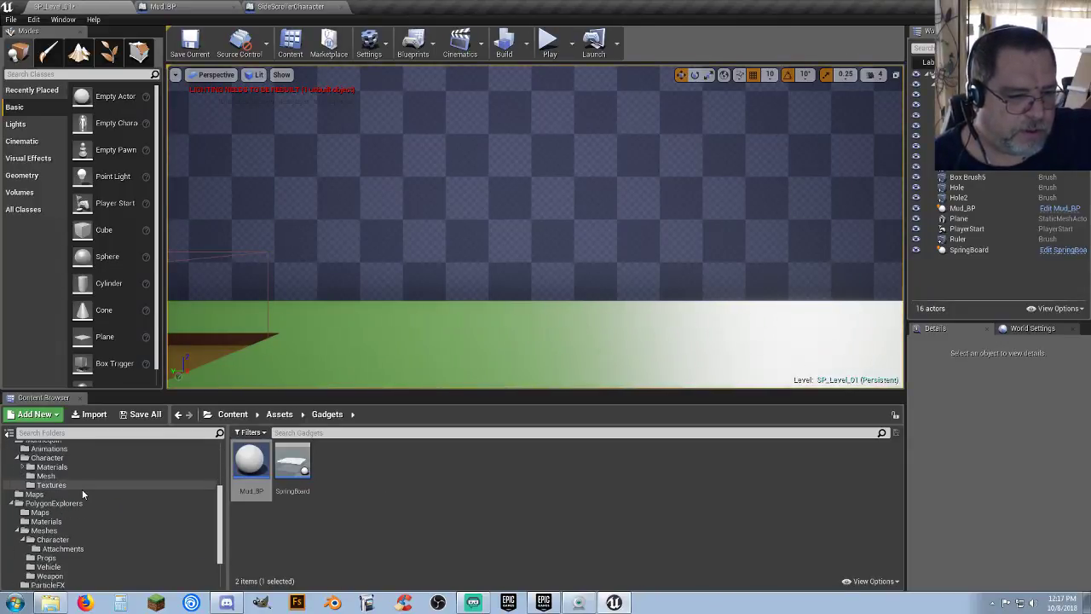
click(75, 476)
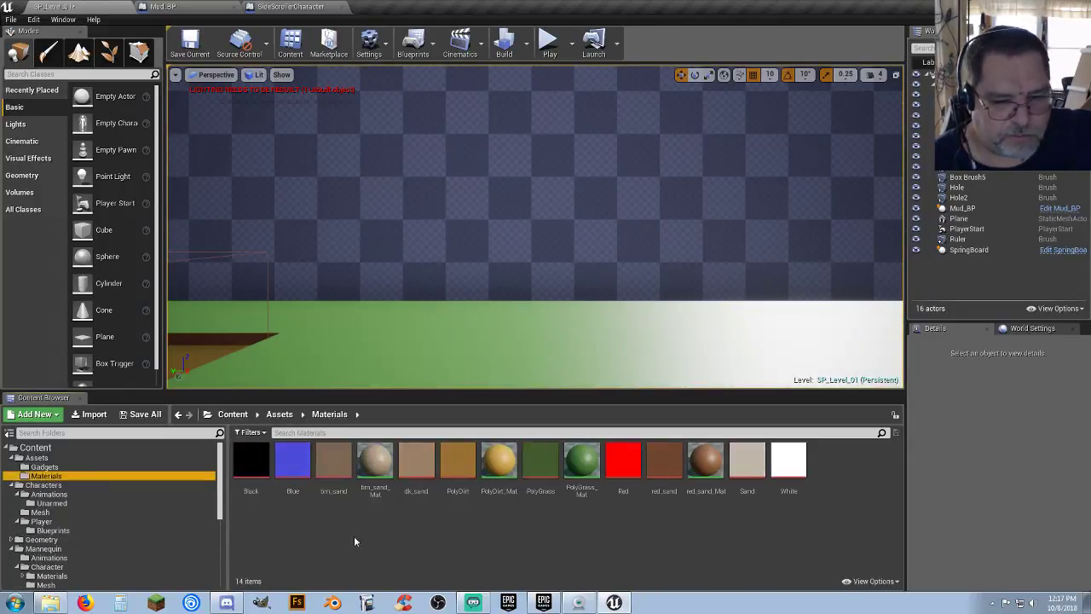
right_click(247, 487)
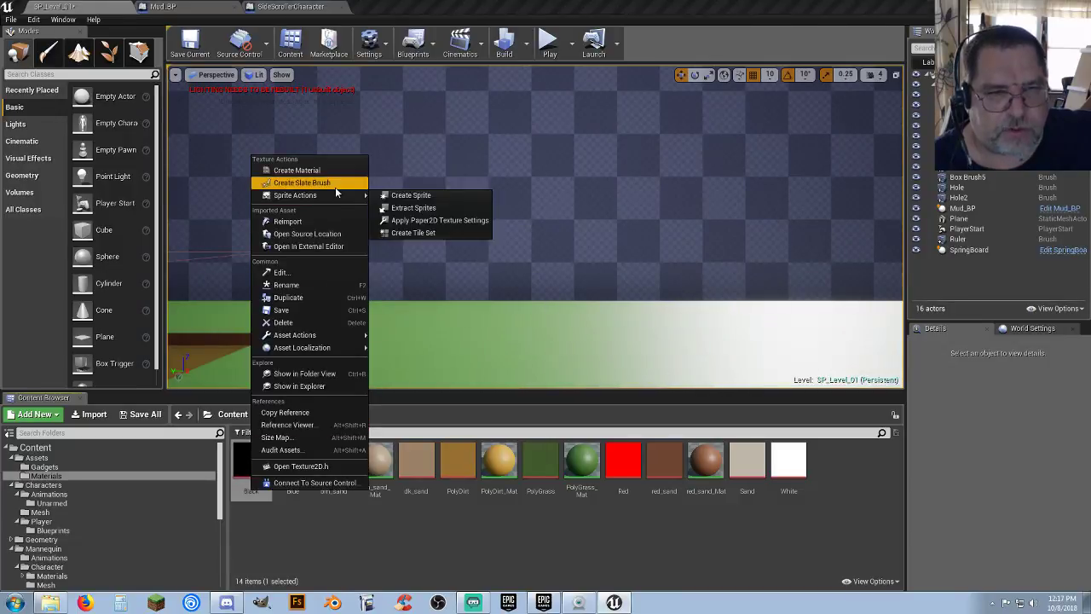
click(294, 170)
key(Return)
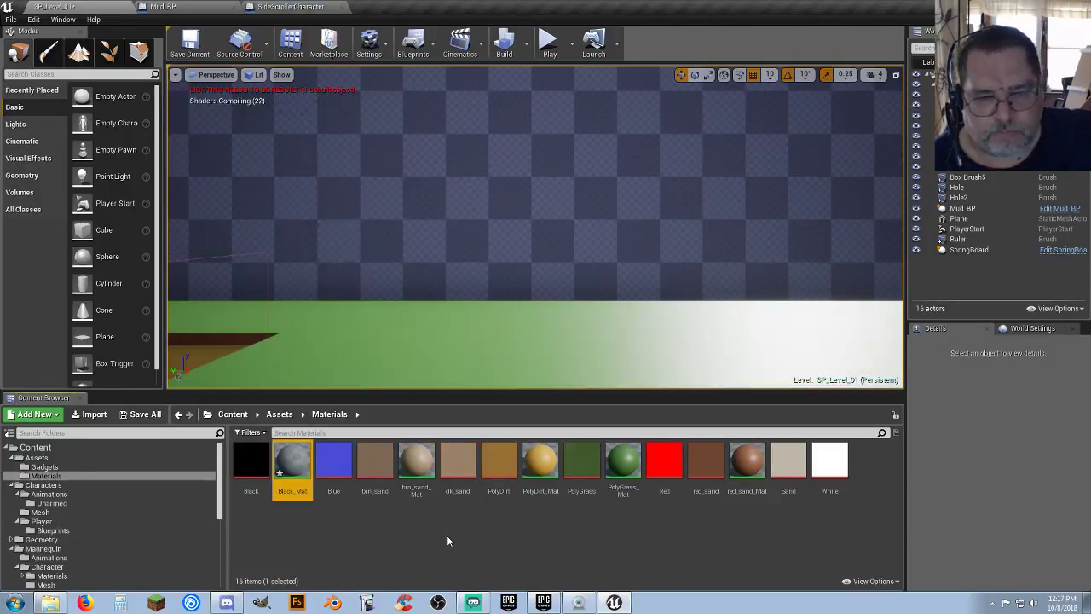
Step: Select the back wall (Box Brush3) with all its adjacent surfaces and apply Black_Mat to them
click(665, 224)
click(645, 238)
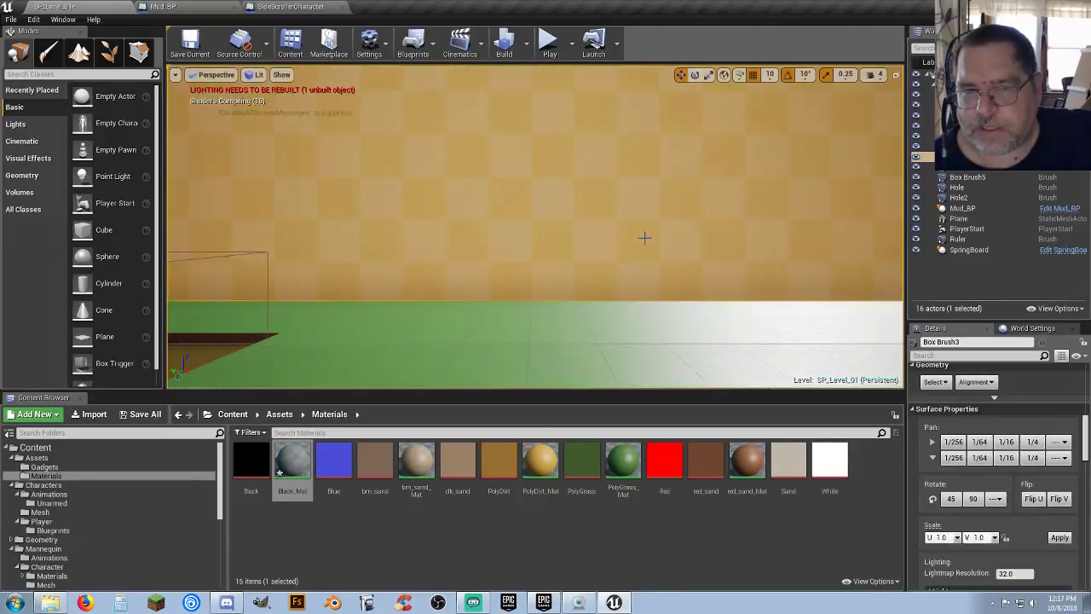
mouse_move(638, 339)
right_down()
mouse_move(563, 316)
mouse_move(529, 328)
right_up()
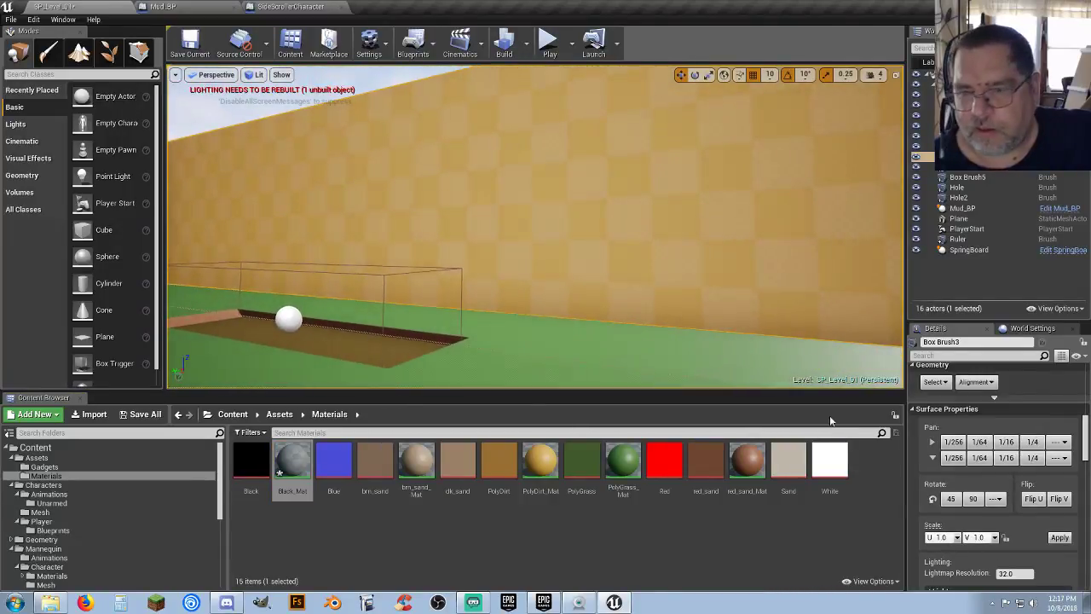
click(935, 381)
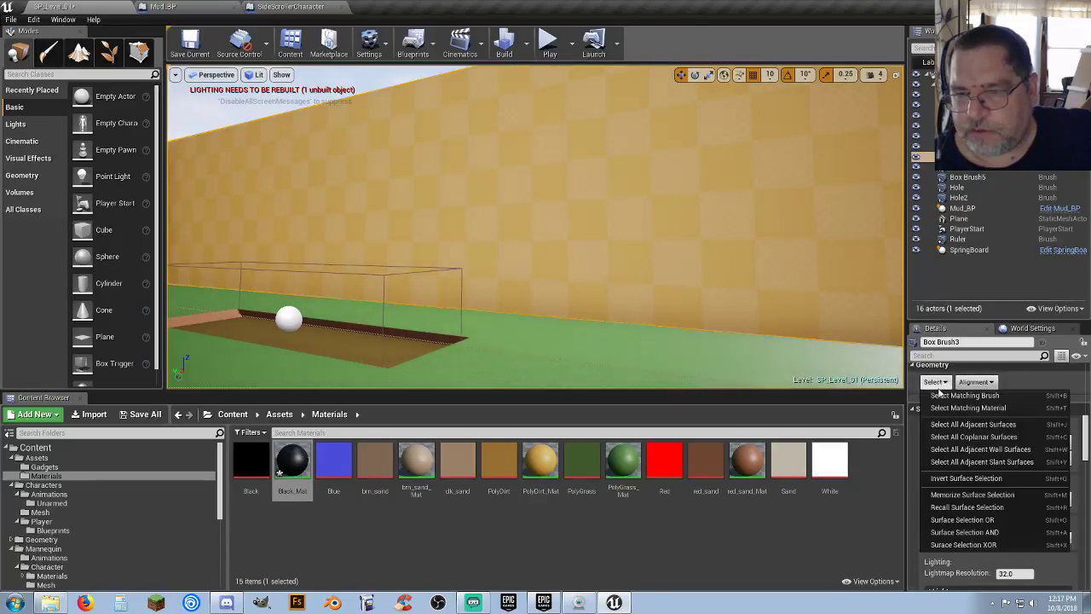
click(947, 424)
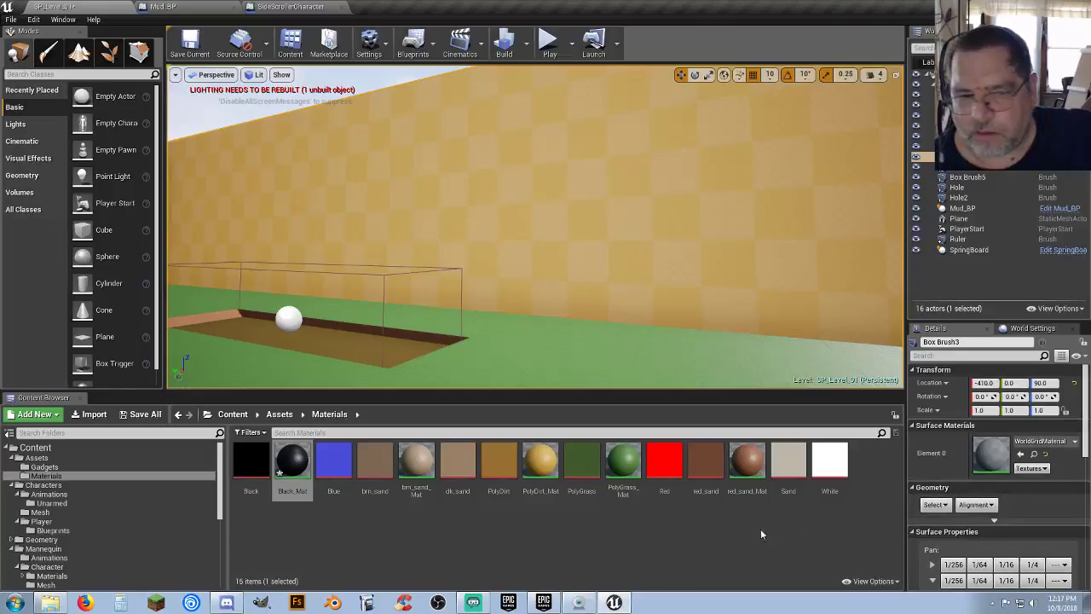
click(1020, 454)
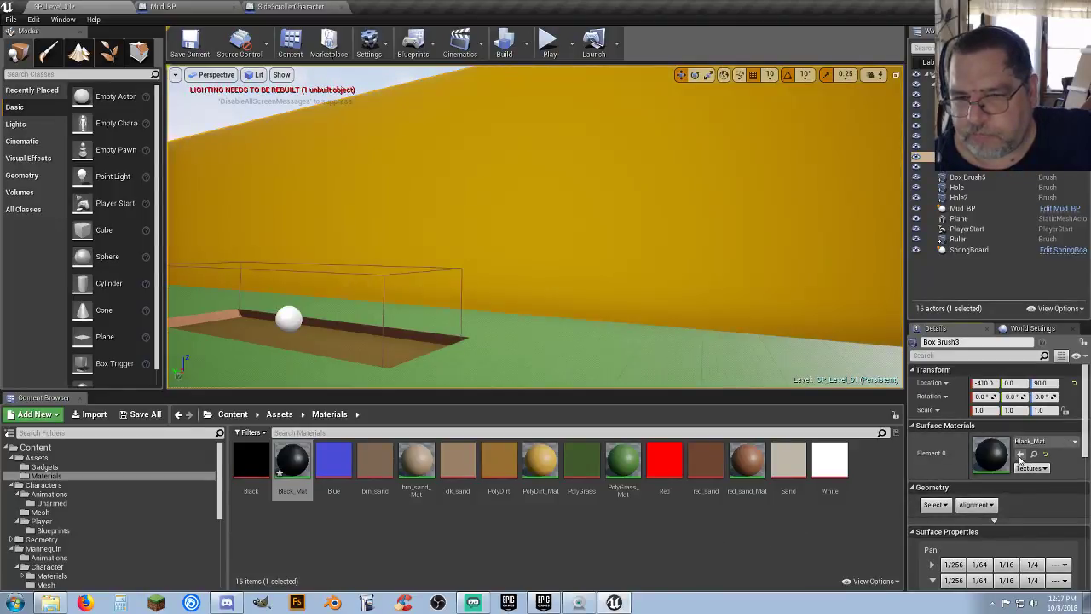
Step: Play-test SP_Level_01 against the black back wall, running and jumping across the platforms, the blue pad and the mud pit
click(547, 40)
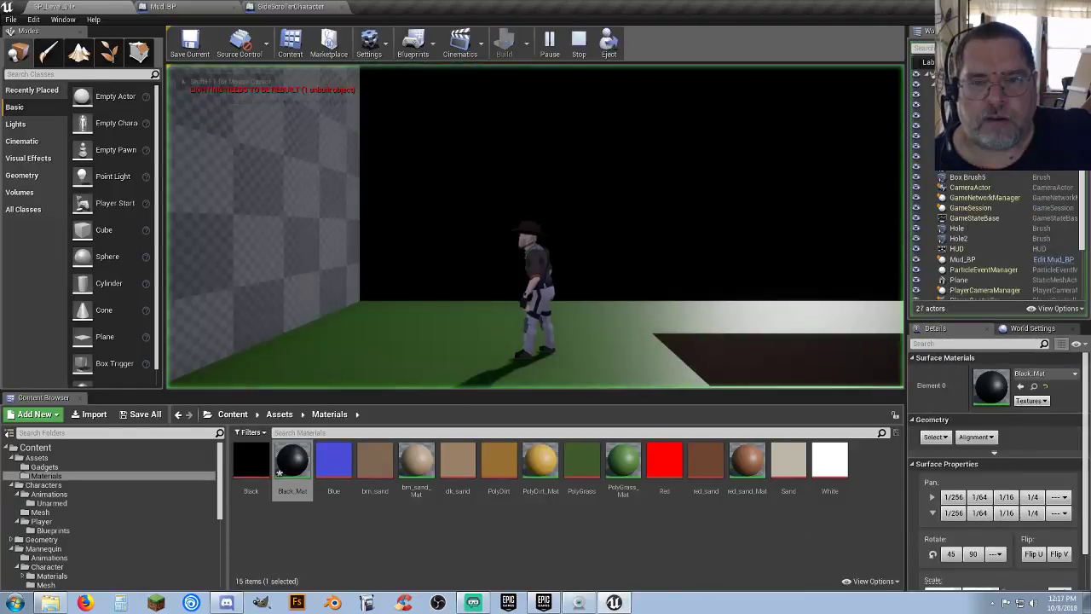
key(d)
key(space)
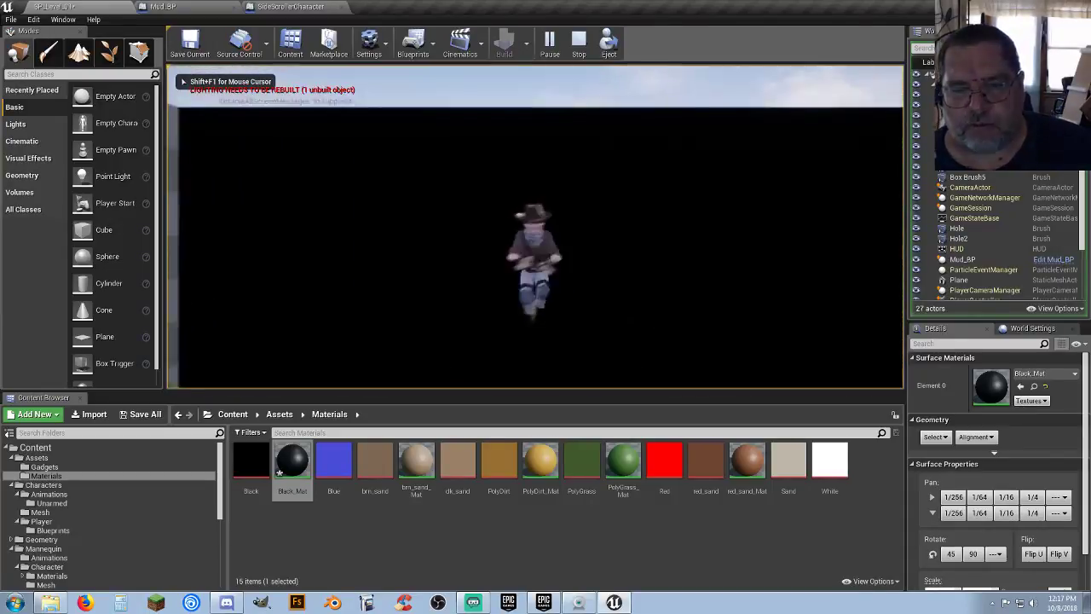
key(a)
key(d)
key(space)
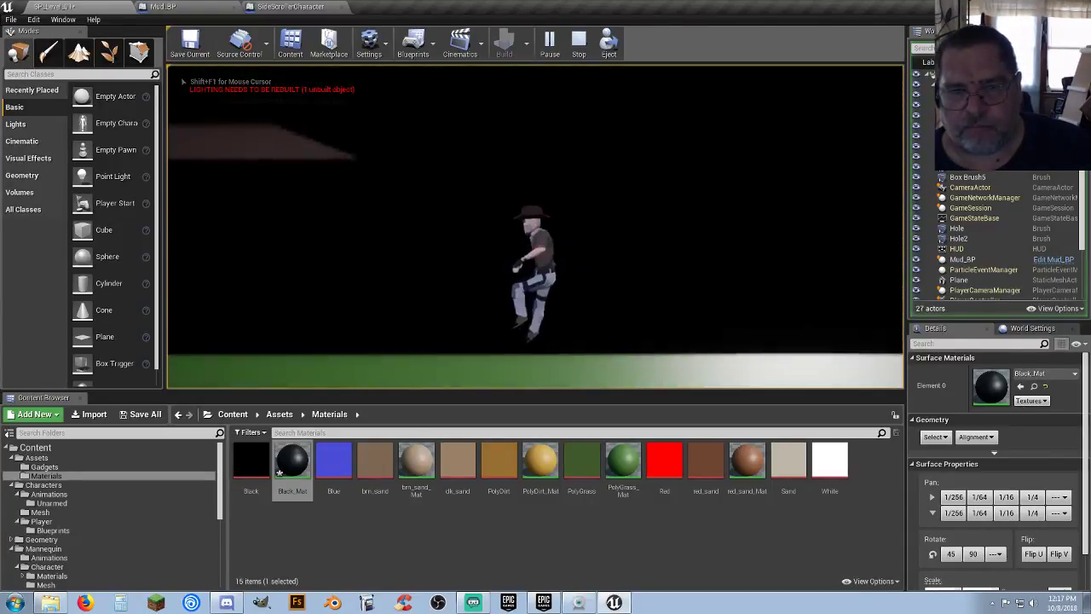
key(a)
key(space)
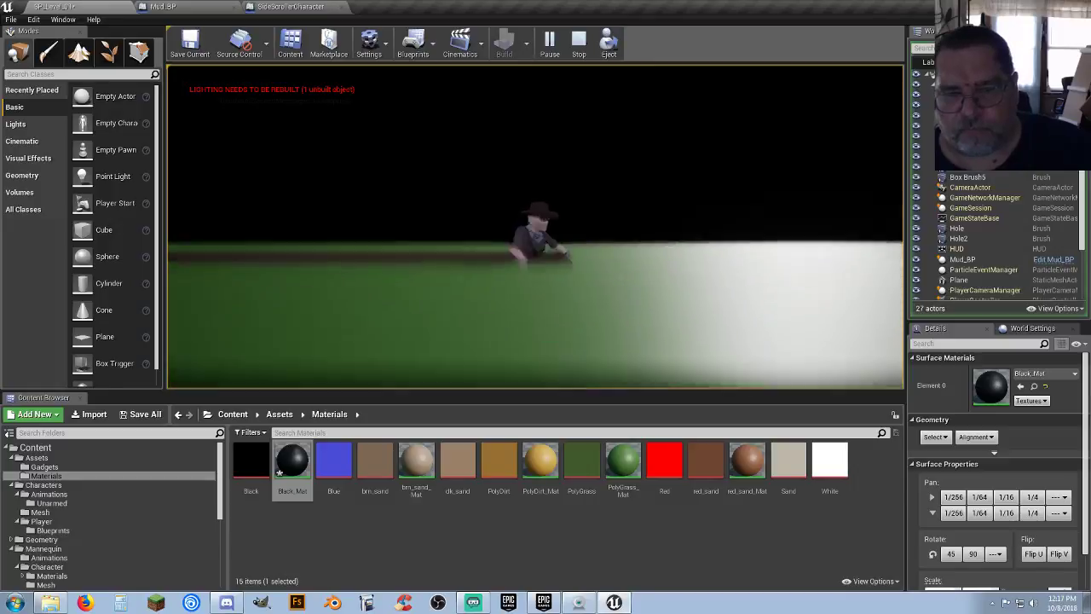
key(space)
key(d)
key(space)
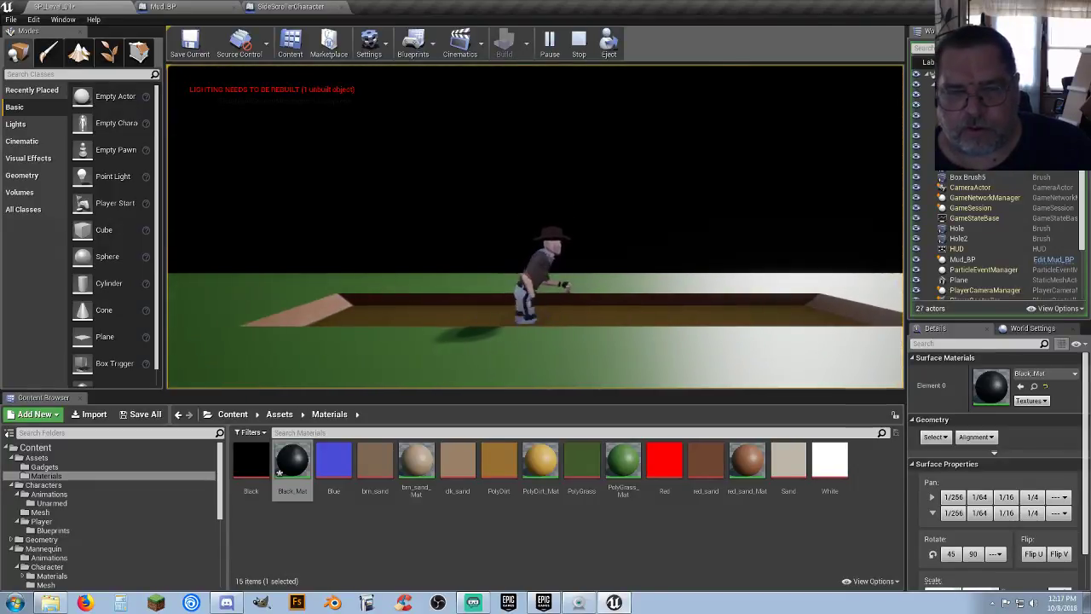
key(space)
key(a)
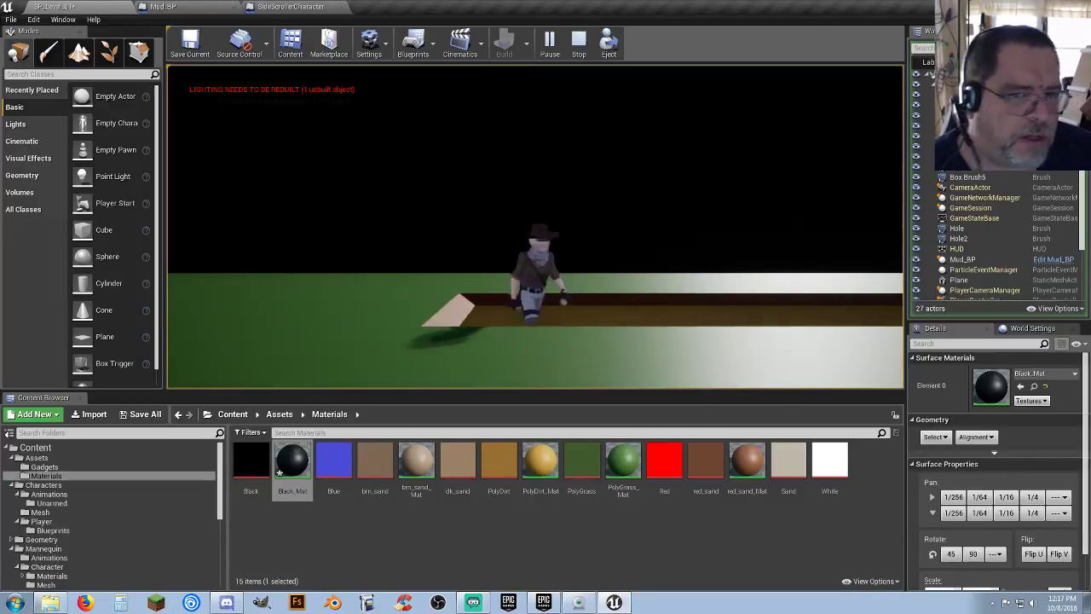
key(space)
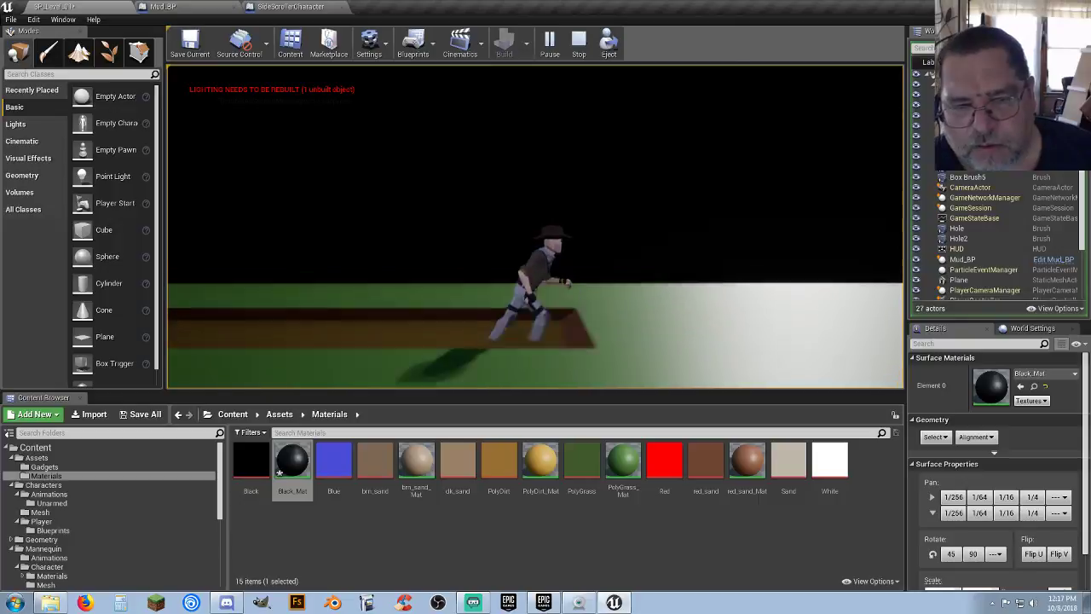
key(a)
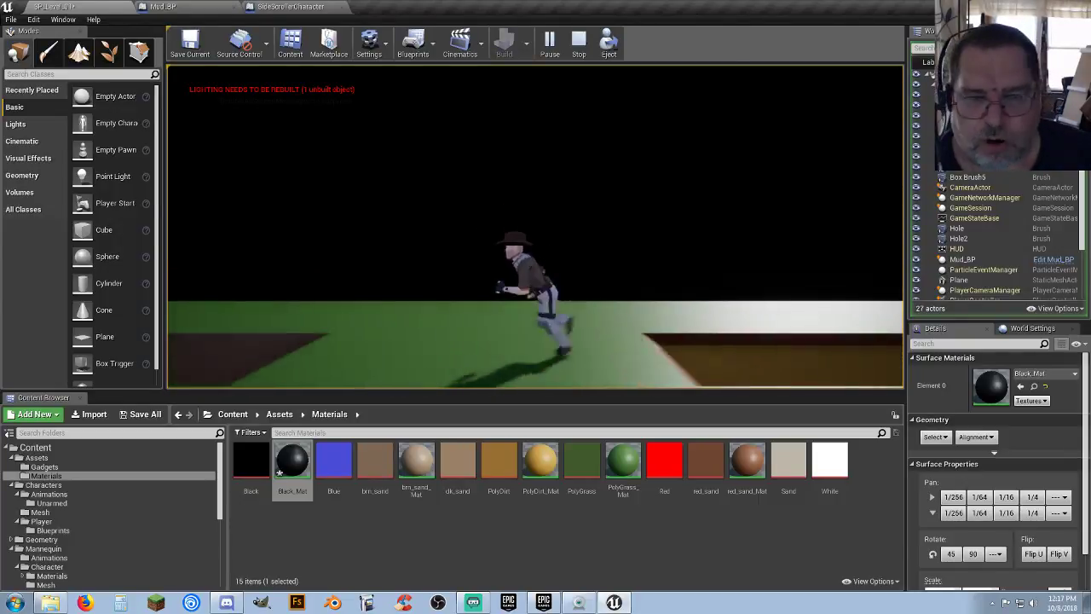
key(d)
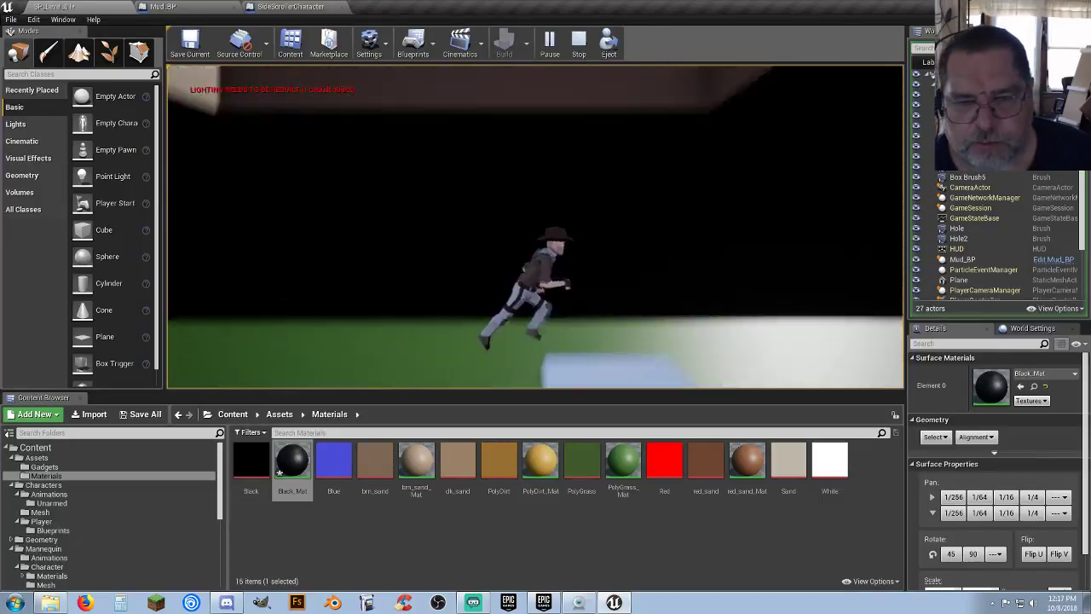
key(a)
key(d)
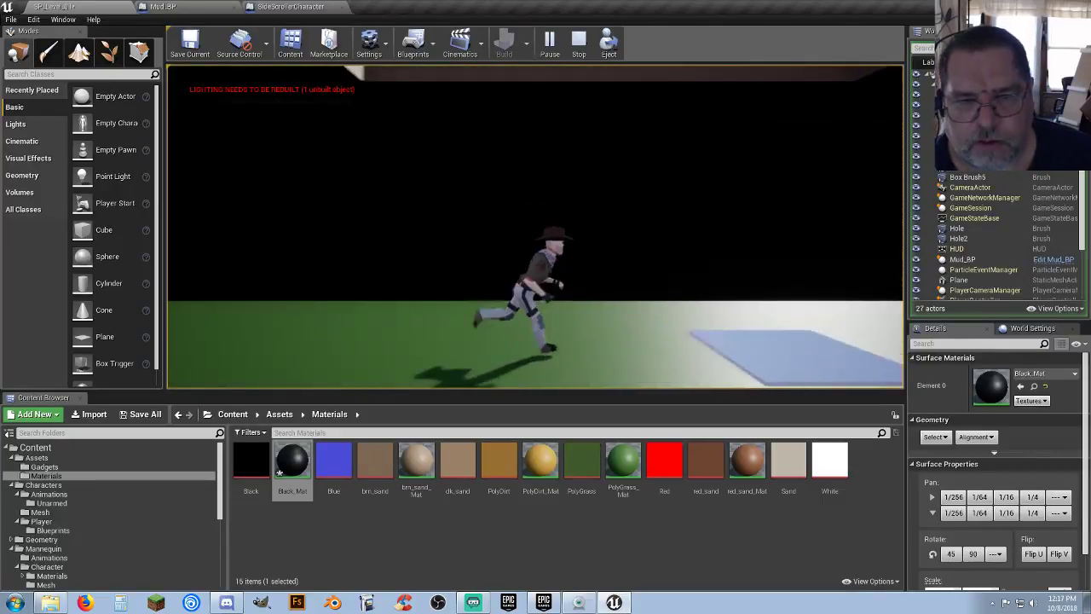
key(space)
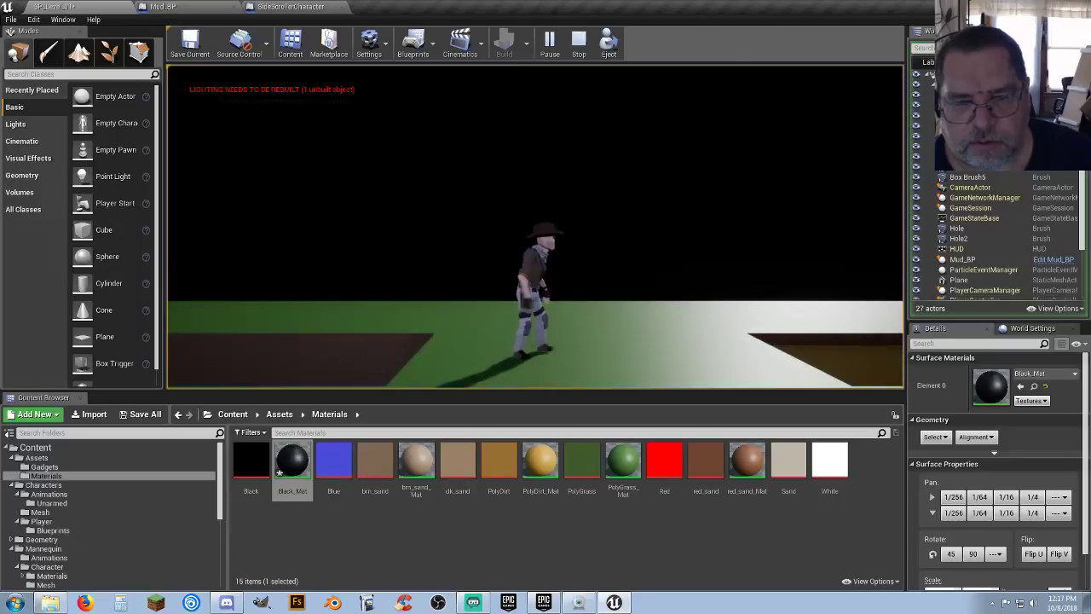
key(d)
key(d)
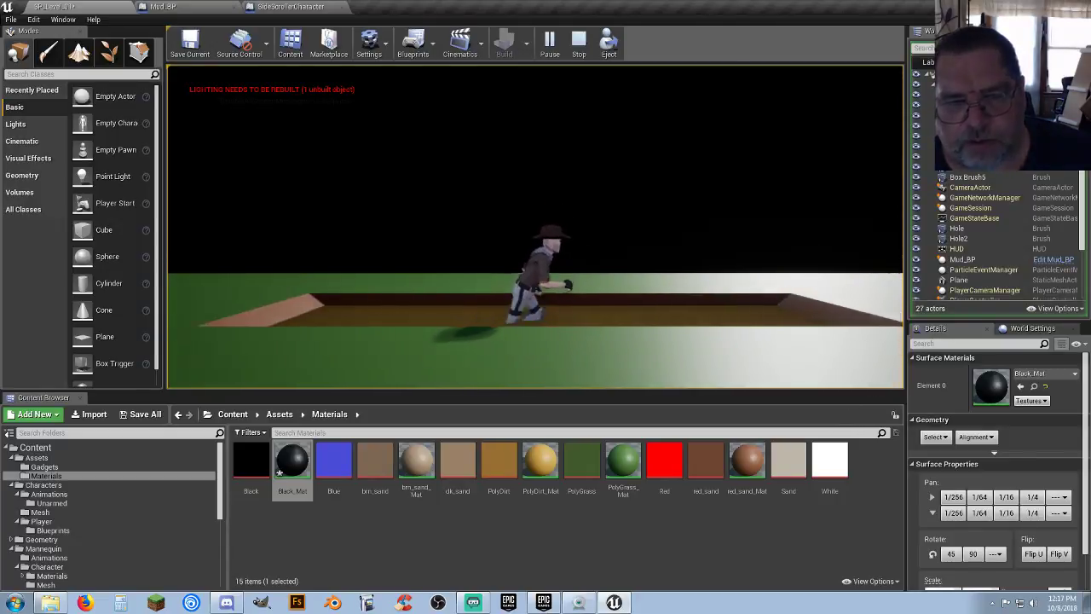
key(d)
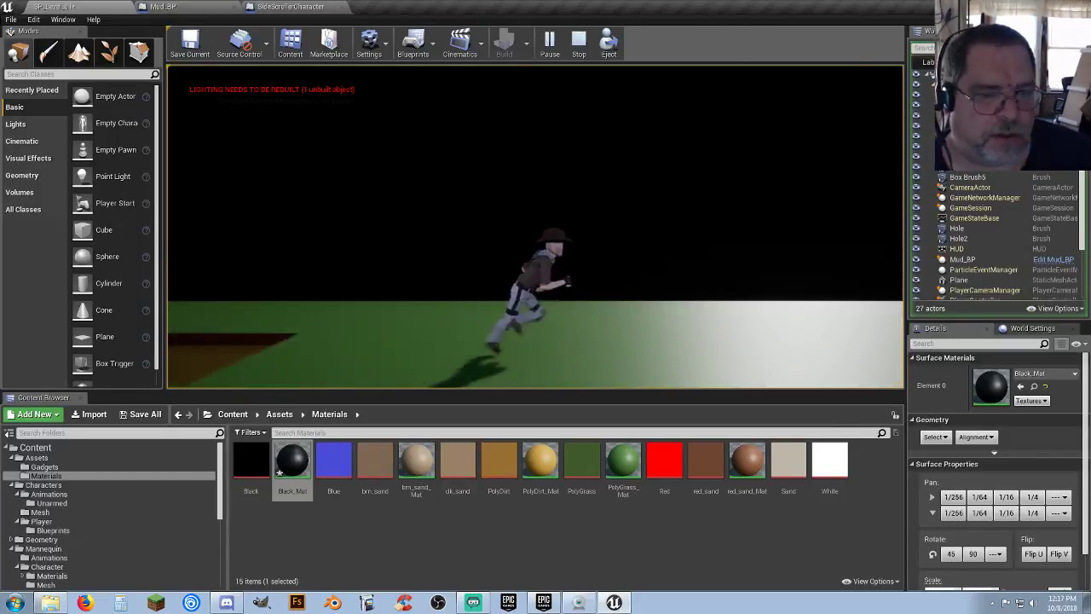
key(d)
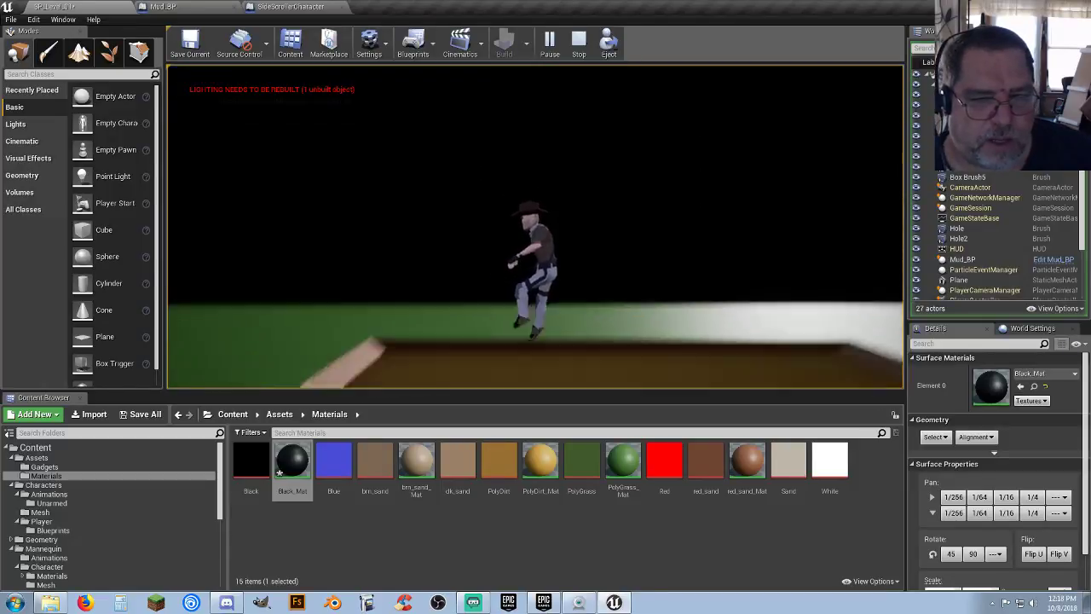
key(a)
key(space)
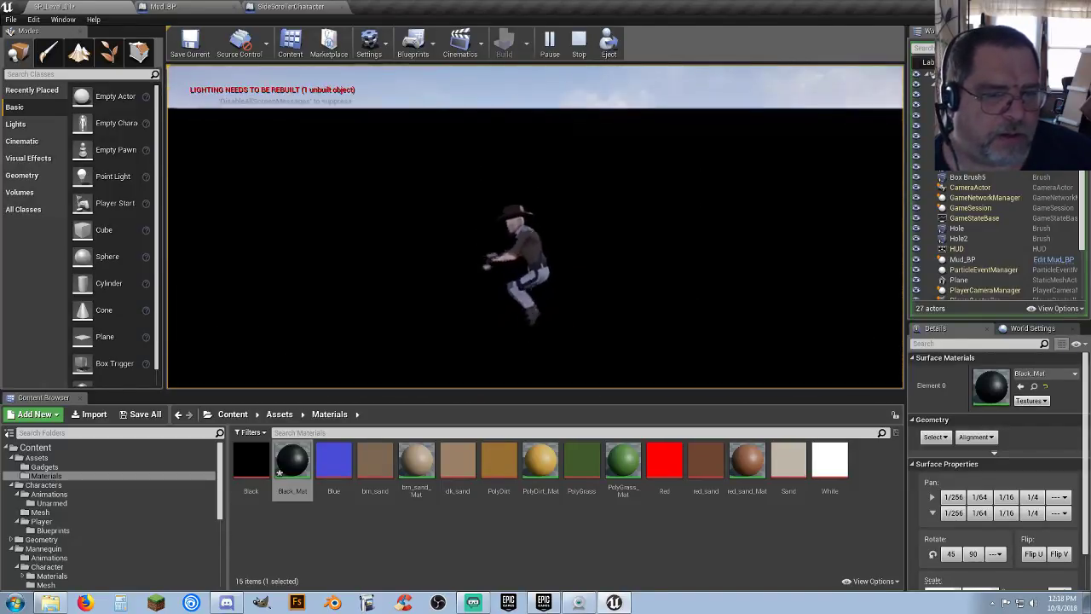
key(d)
key(d)
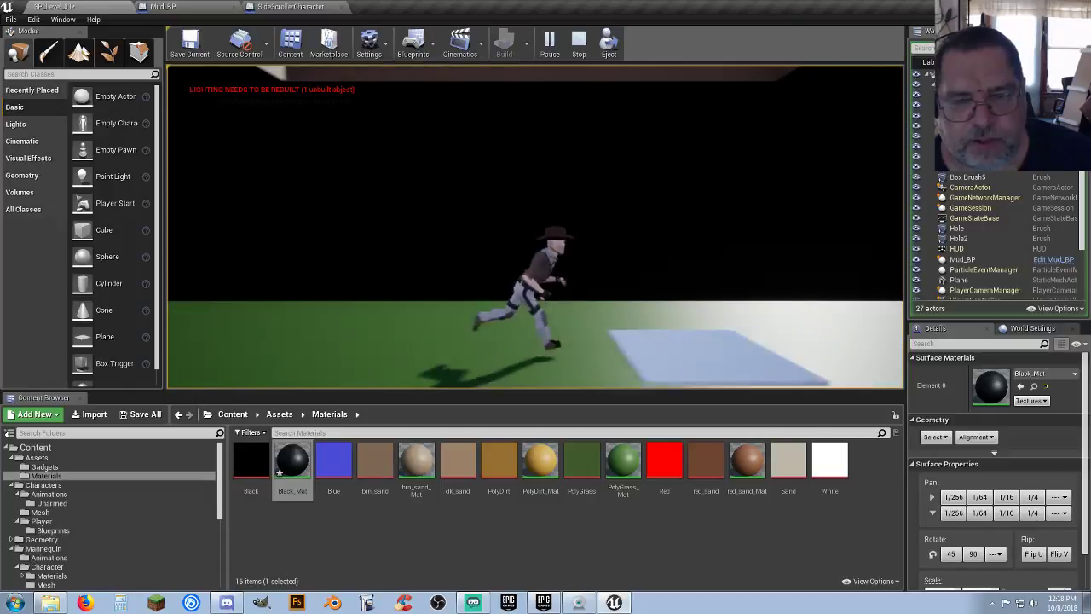
key(space)
key(d)
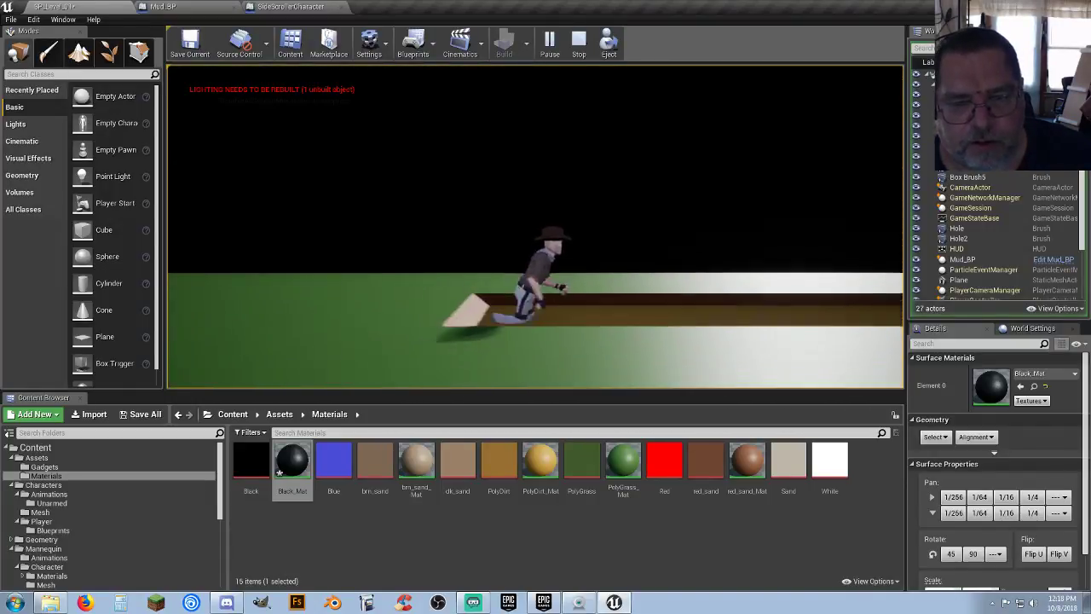
key(d)
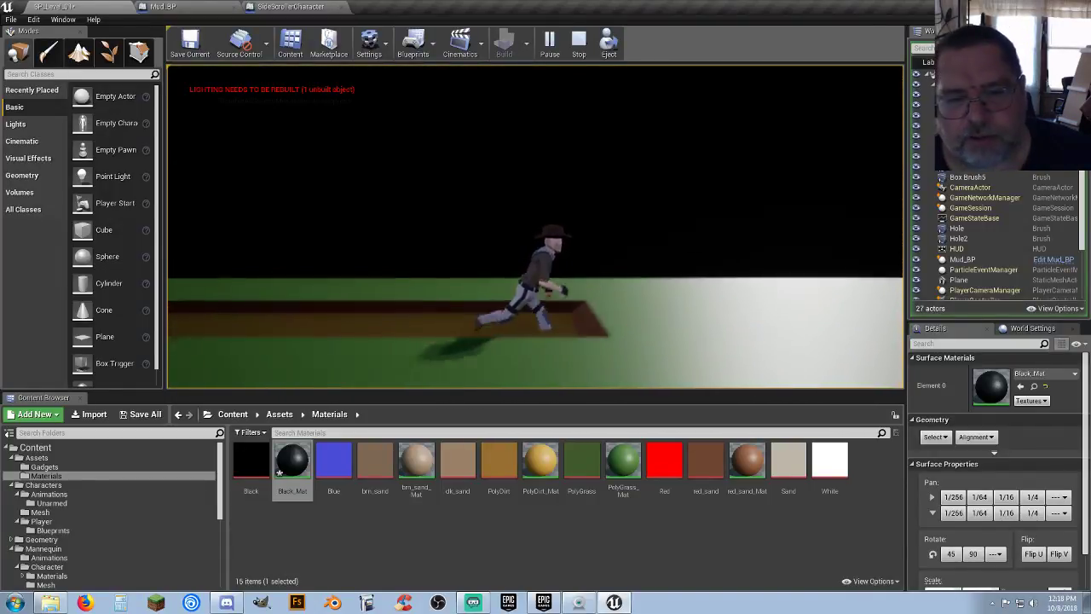
key(a)
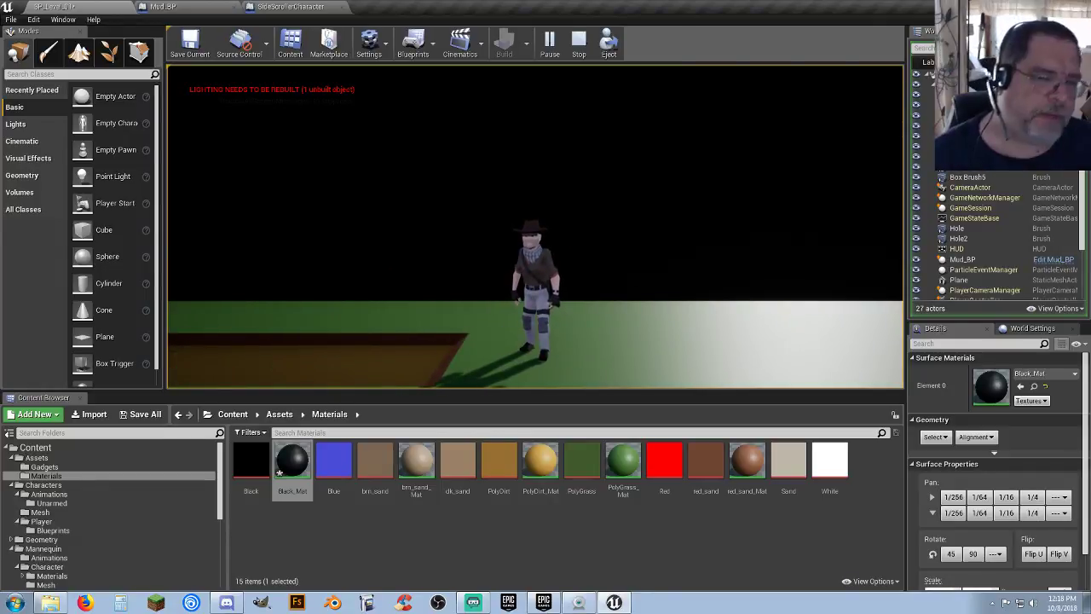
key(d)
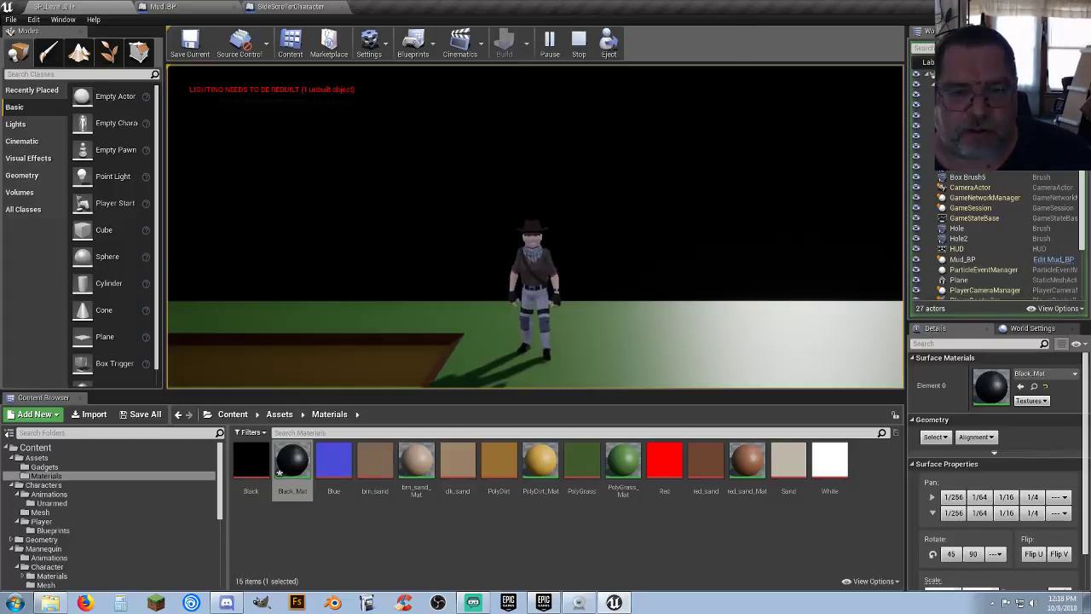
key(a)
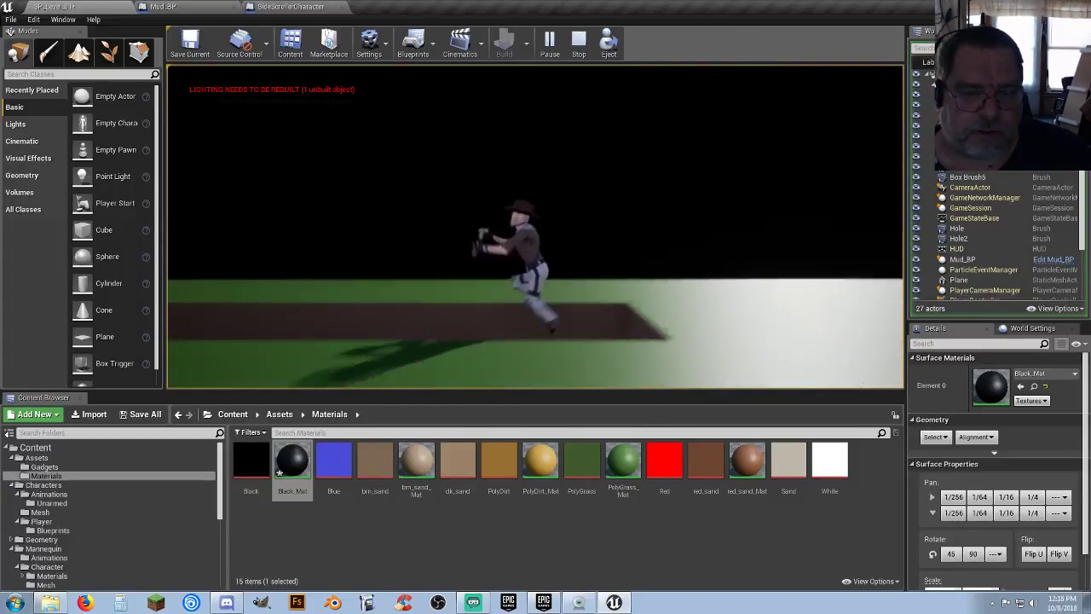
key(d)
key(space)
key(space)
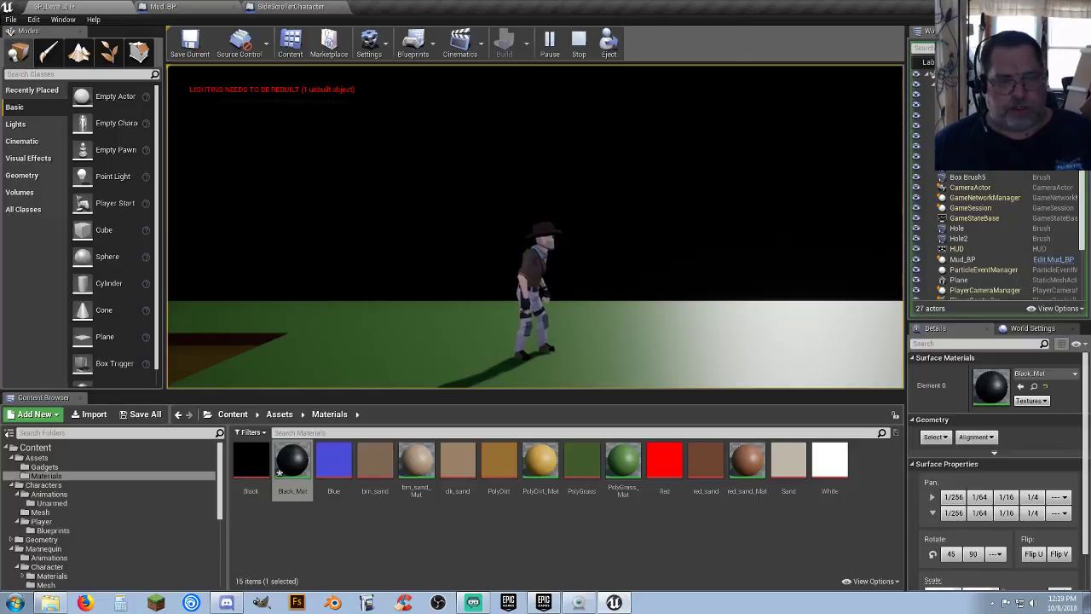
Step: Run back and forth through the mud pit again, jump inside and outside it, and end the play session
key(a)
key(a)
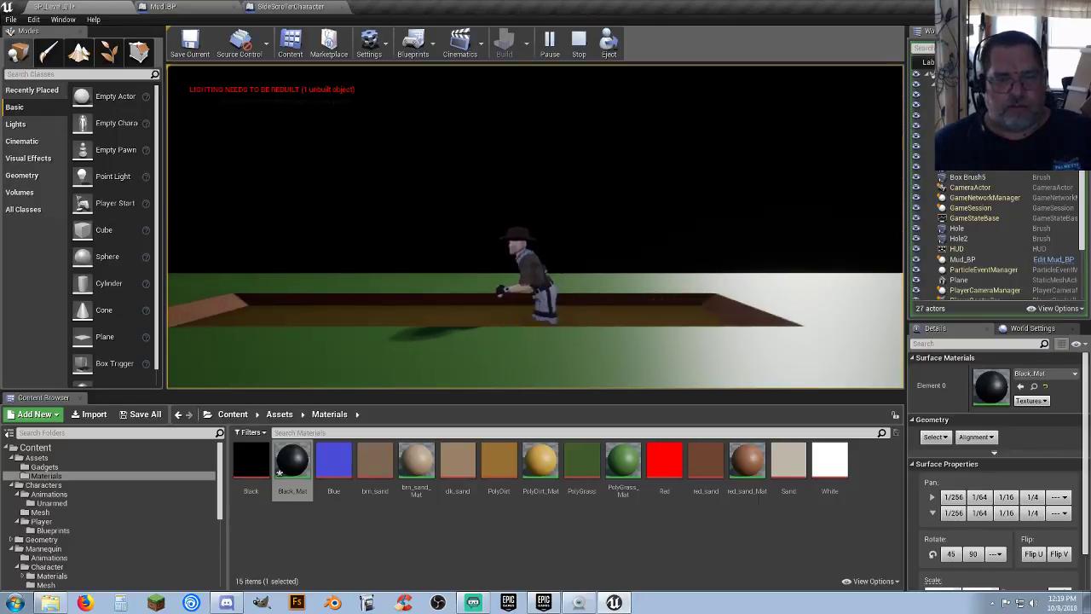
key(a)
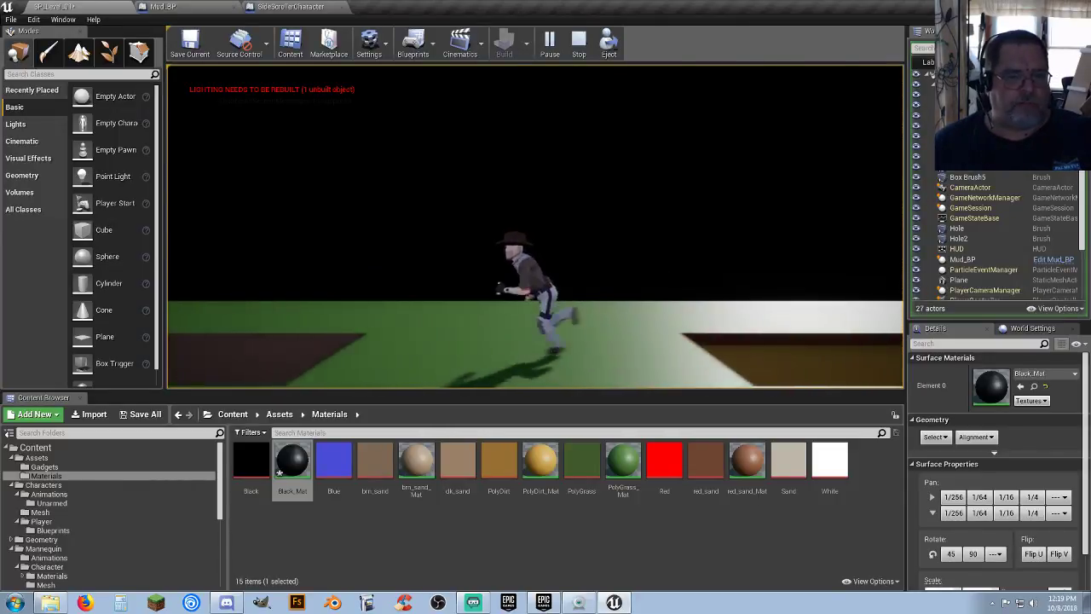
key(d)
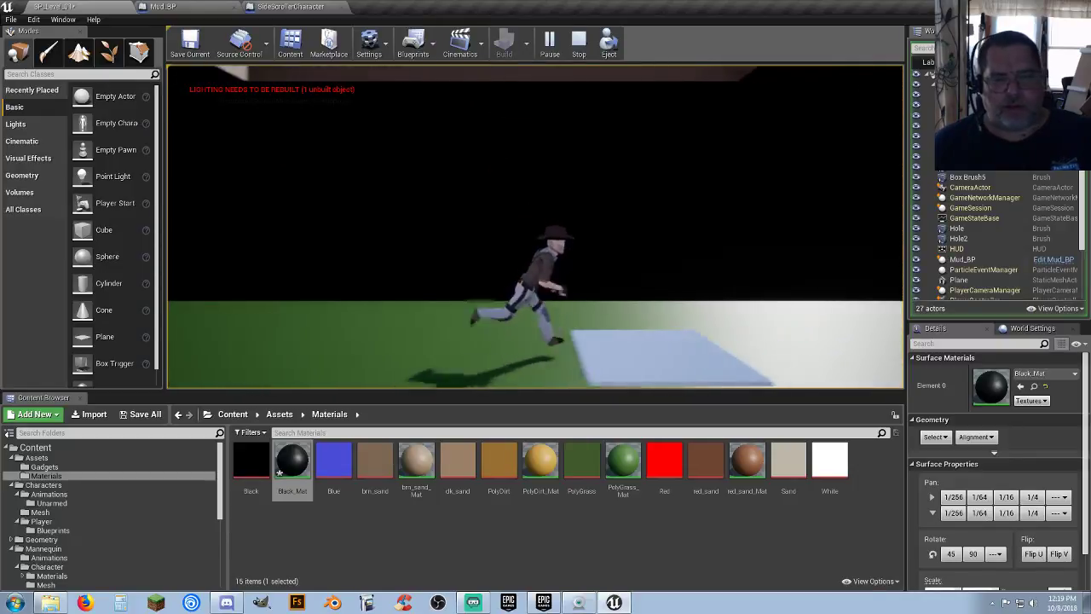
key(space)
key(a)
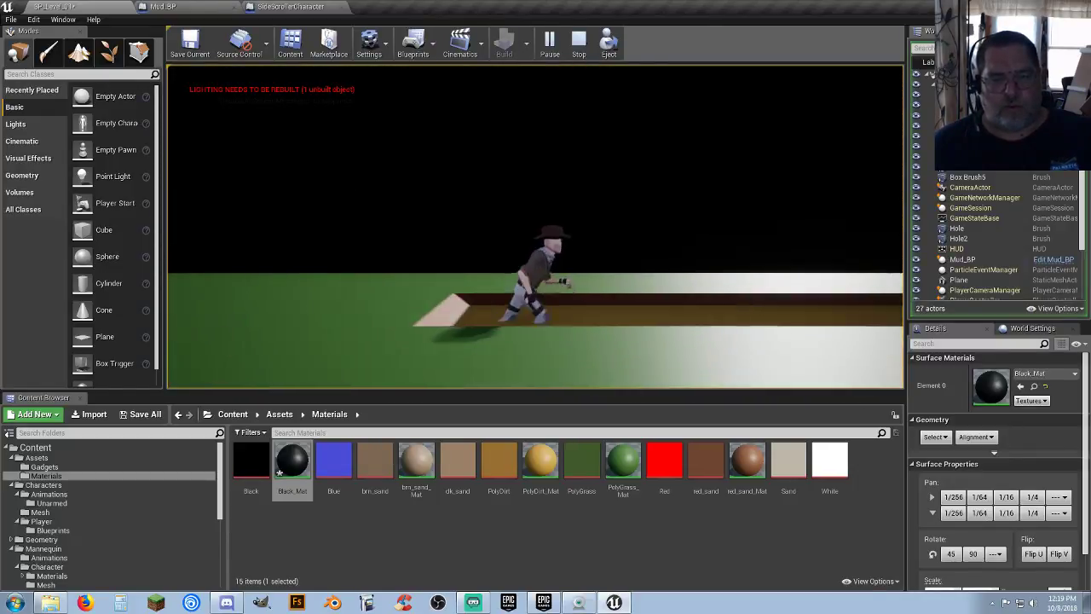
key(d)
key(space)
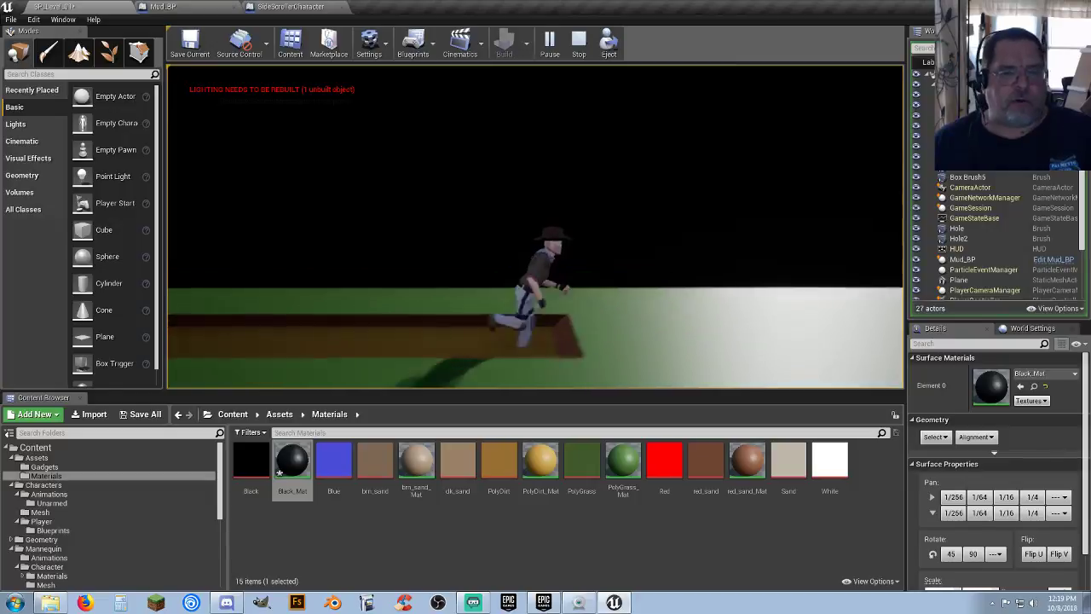
key(a)
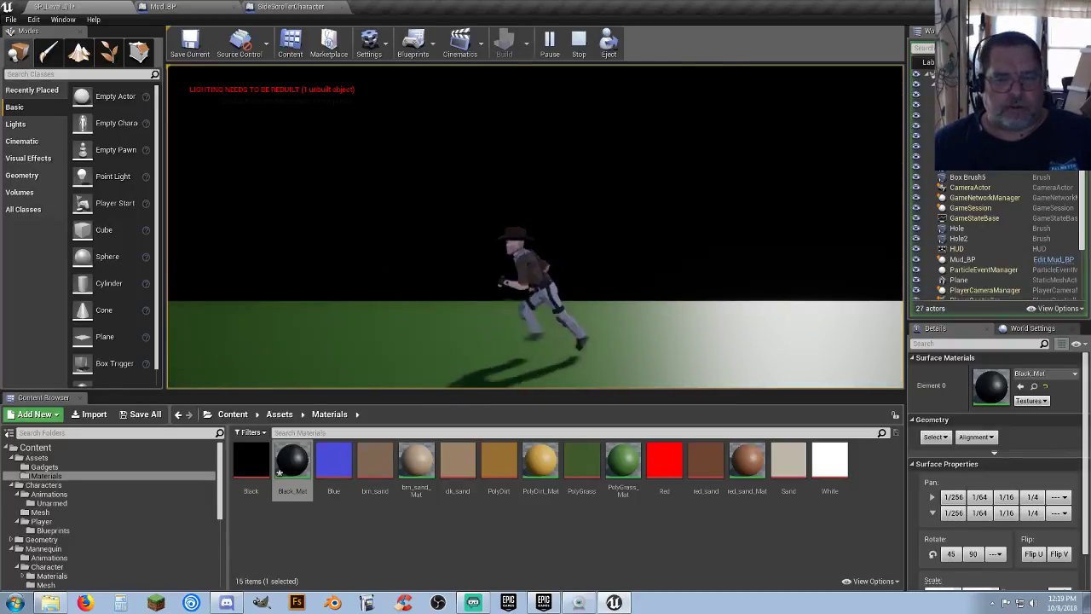
key(space)
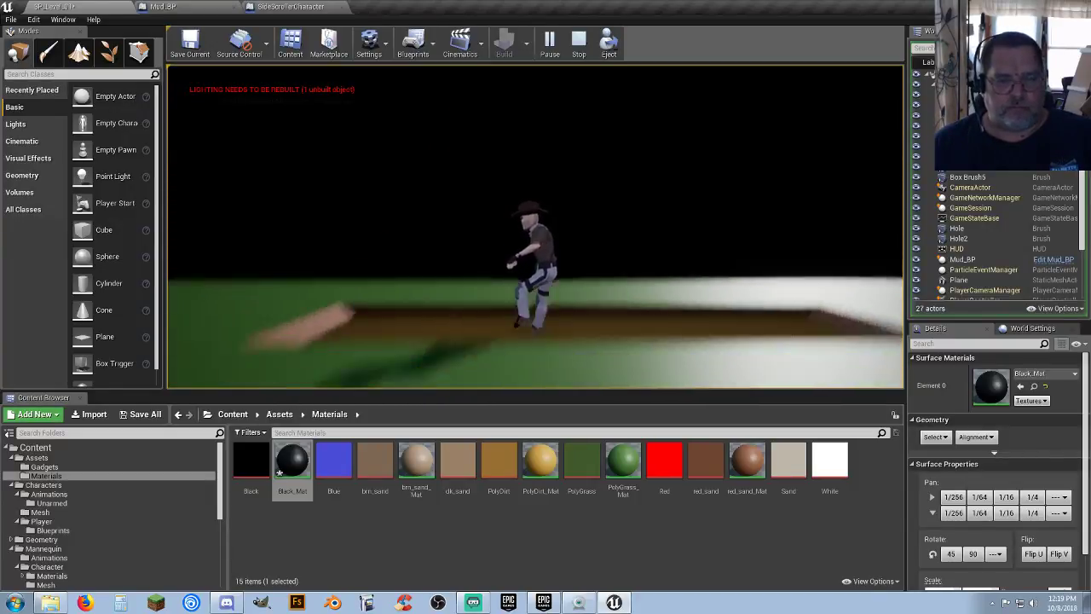
key(d)
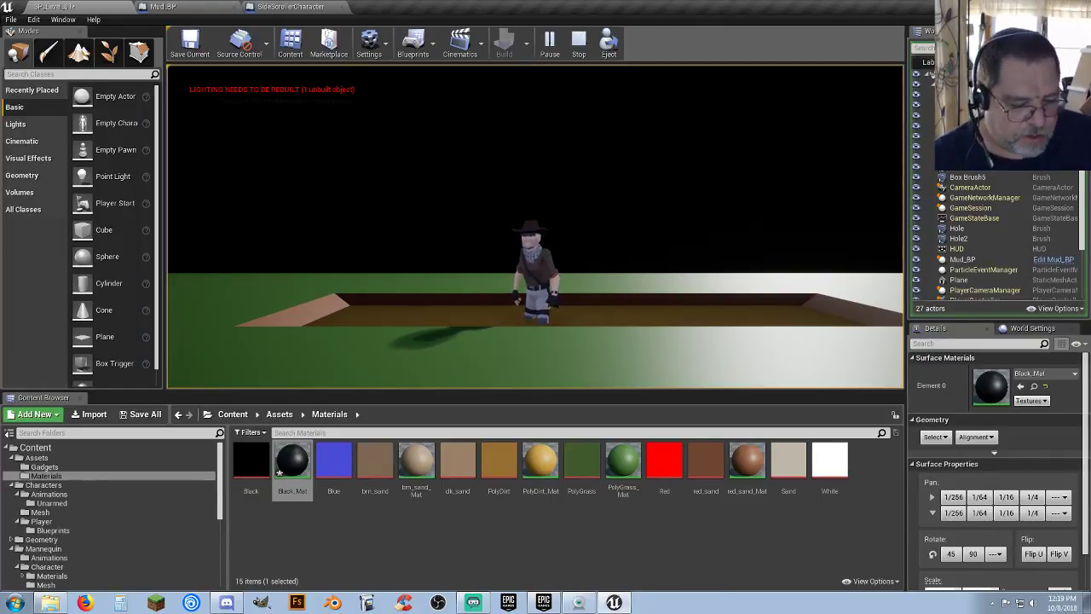
key(Escape)
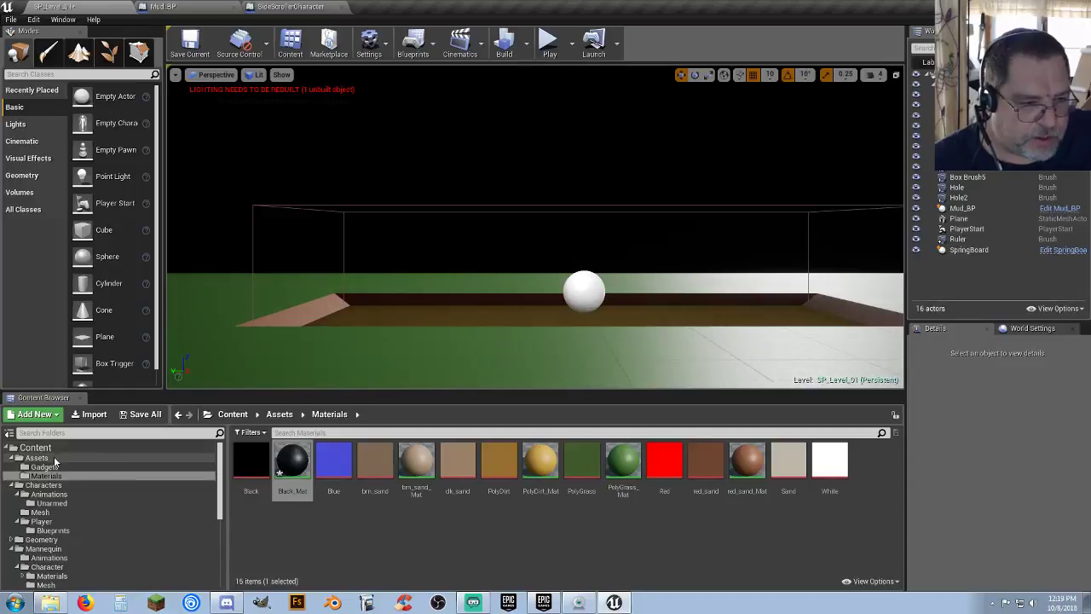
Step: Create a folder named Audio in the Assets folder and open it
click(54, 457)
right_click(373, 468)
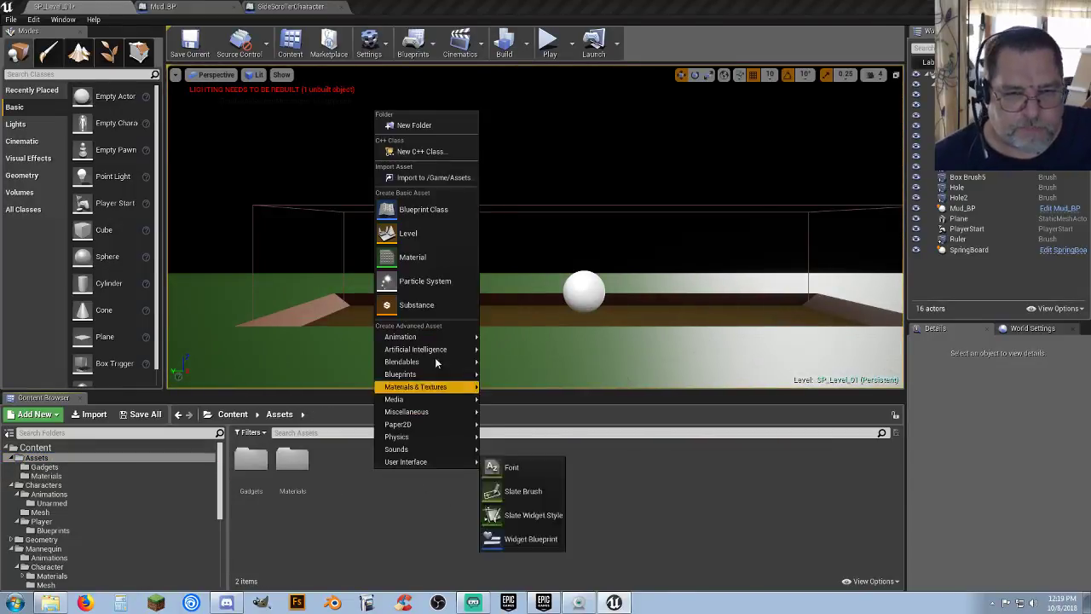
click(414, 125)
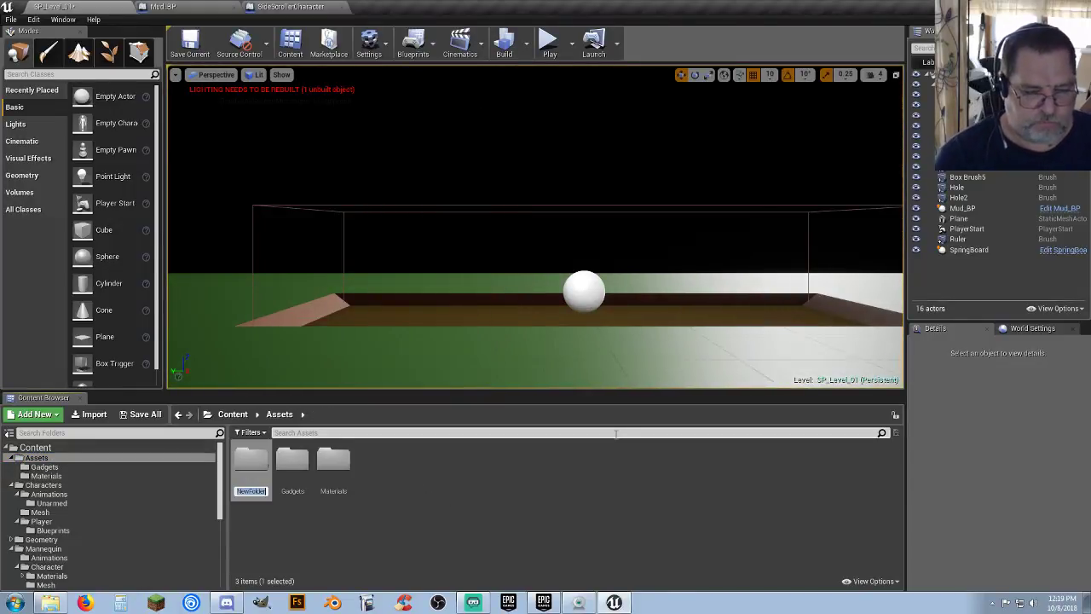
text(Audio)
key(Return)
key(Return)
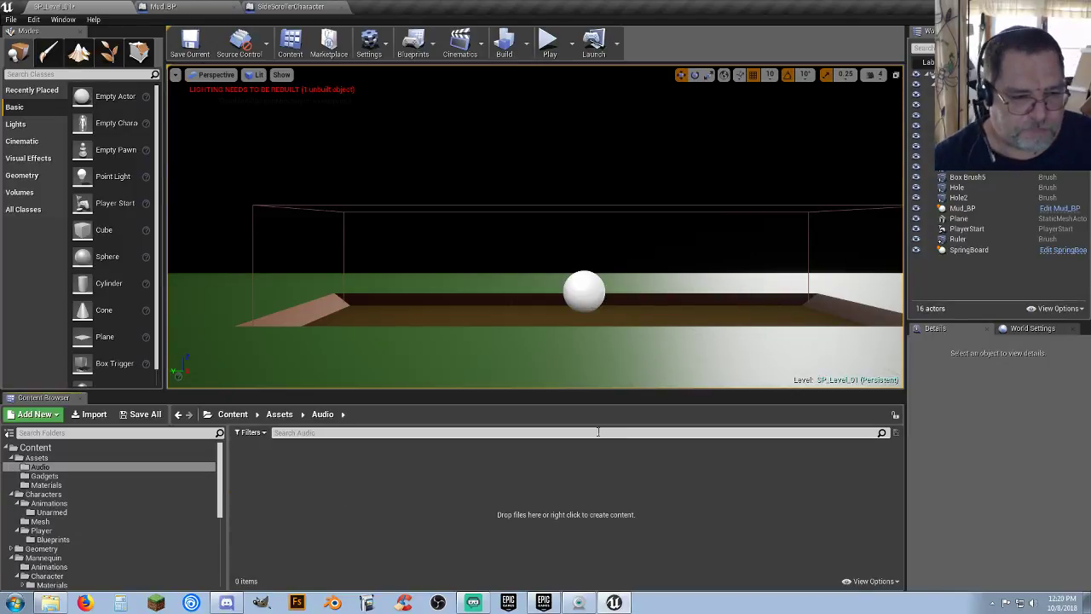
Step: Create a folder named Music inside the Audio folder and open it
right_click(300, 481)
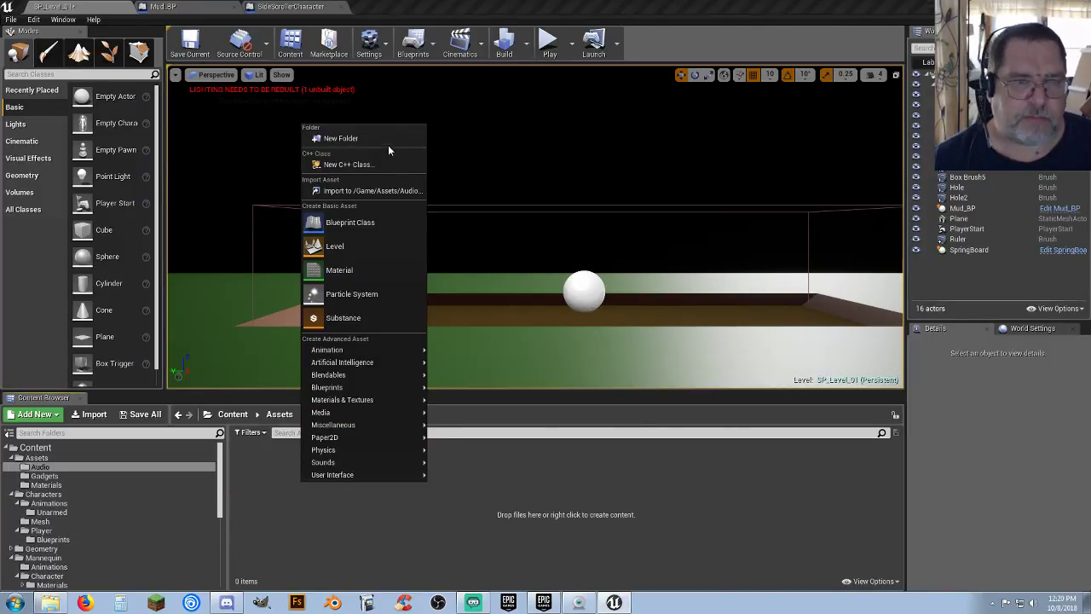
click(378, 142)
text(Music)
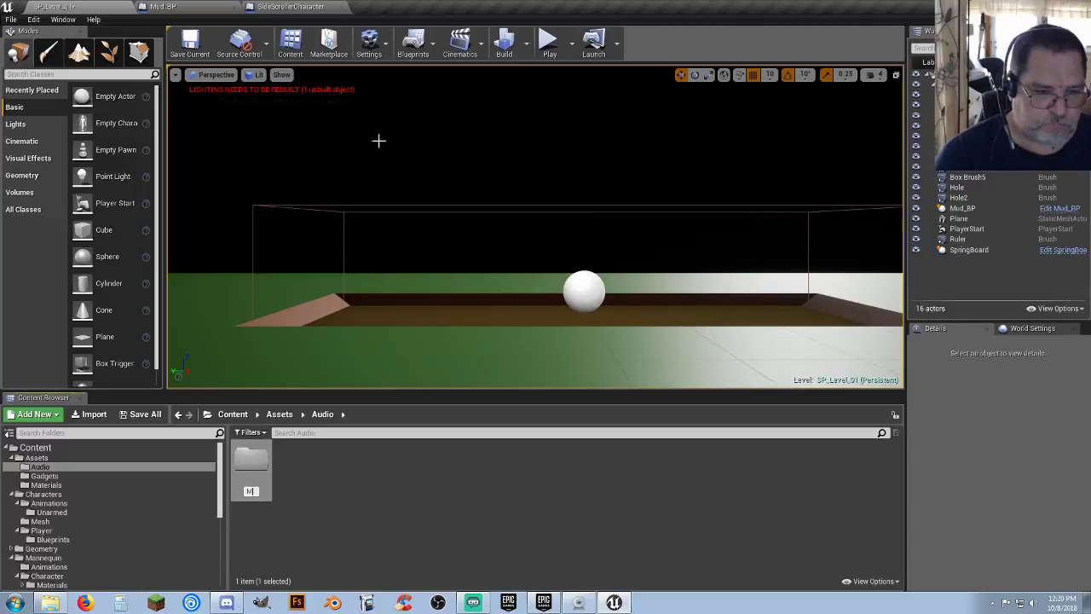
key(Return)
key(Return)
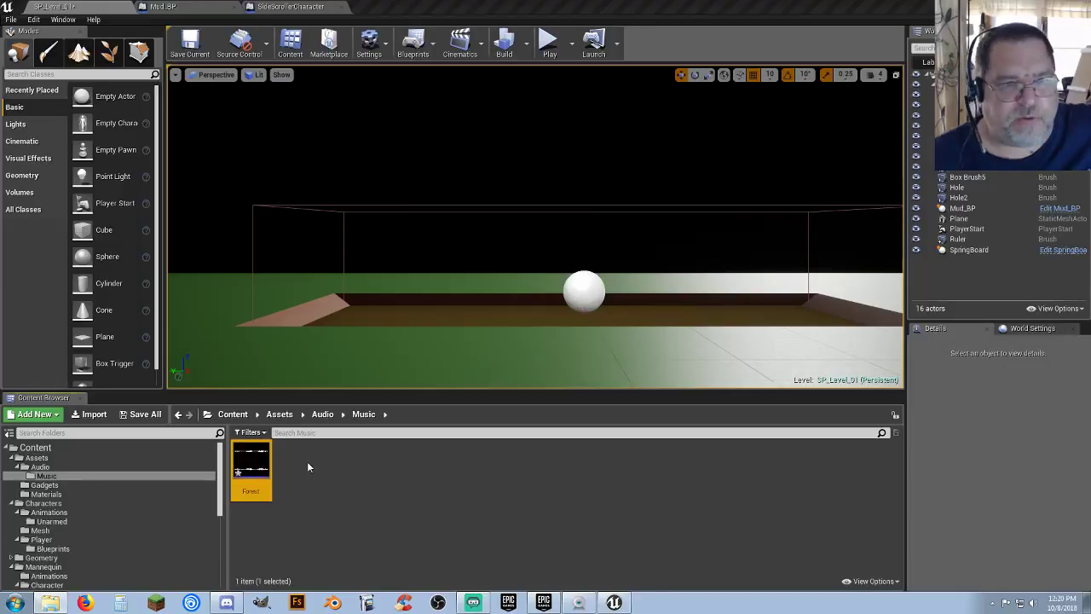
Step: Create a sound cue from the Forest sound wave in the Music folder, keeping the default name
mouse_move(248, 461)
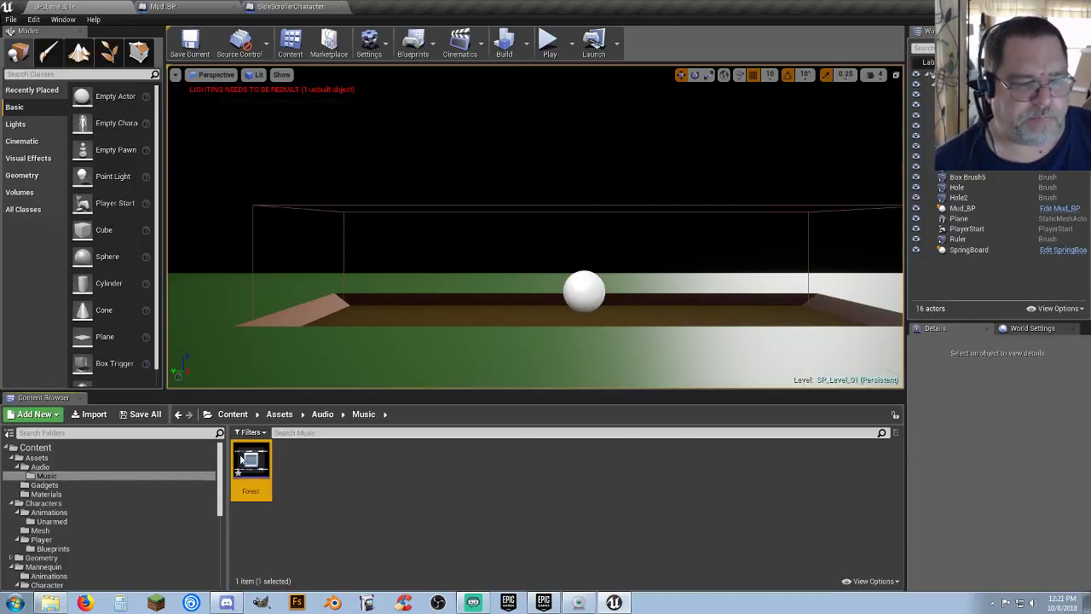
click(327, 488)
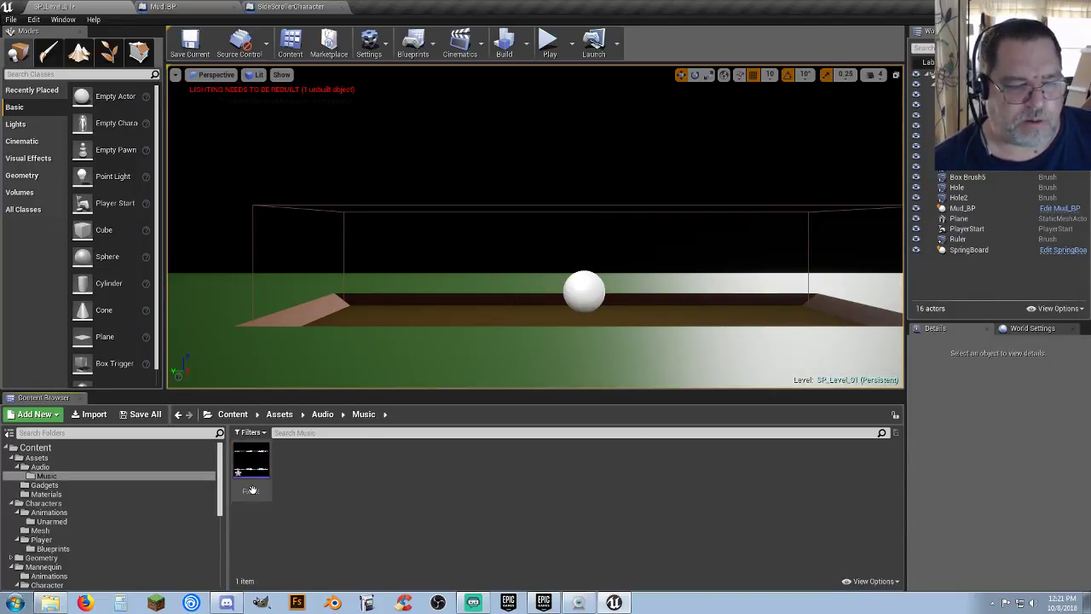
right_click(253, 488)
click(320, 167)
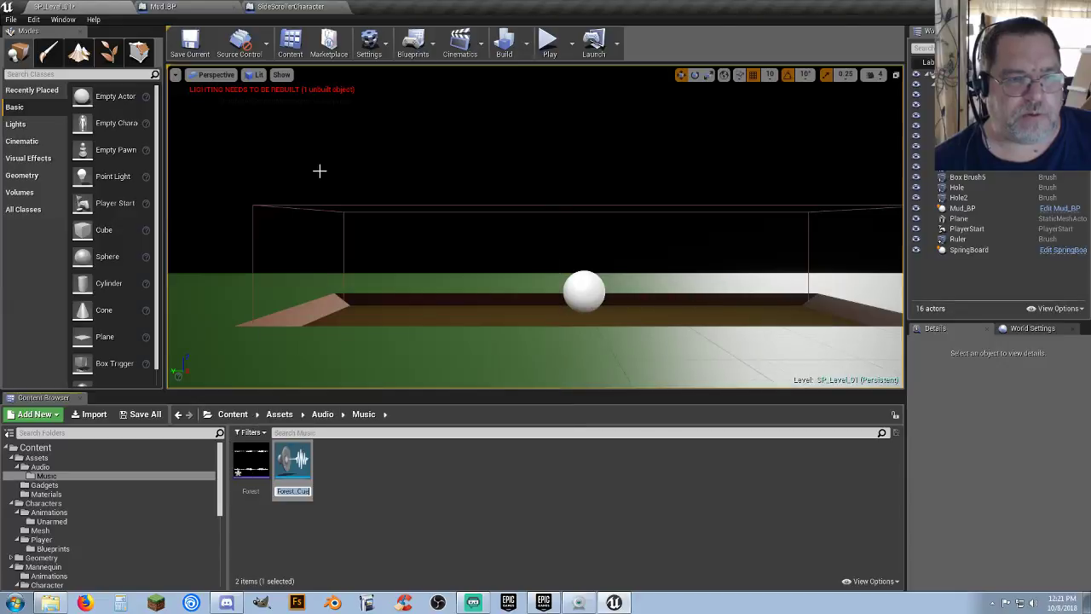
key(Return)
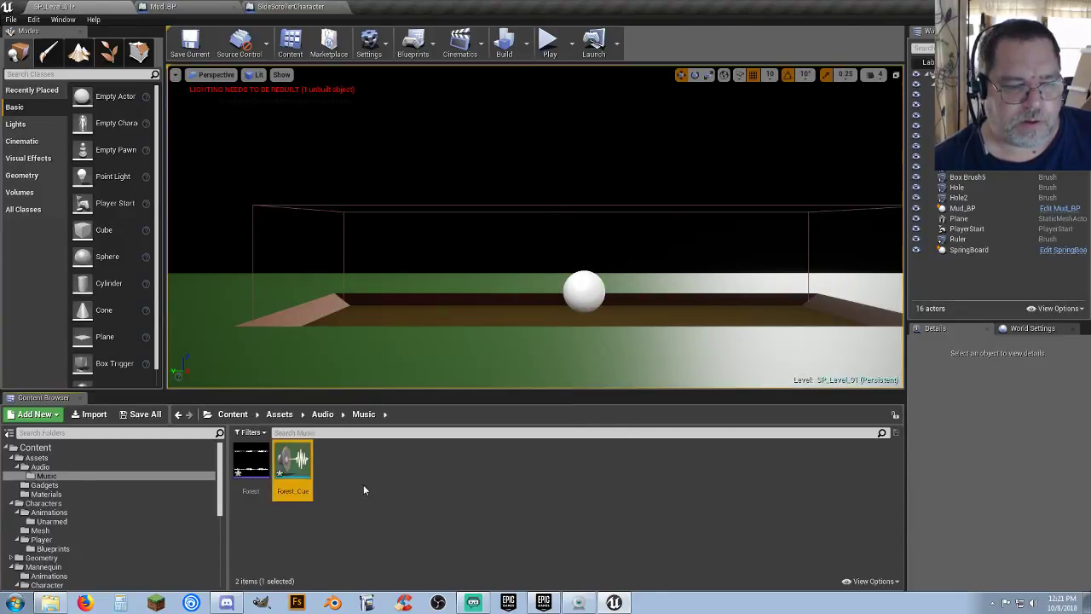
Step: Open the Forest_Cue sound cue, enable Looping on its Forest wave player, and reposition the wave player and Output nodes
double_click(300, 492)
click(509, 334)
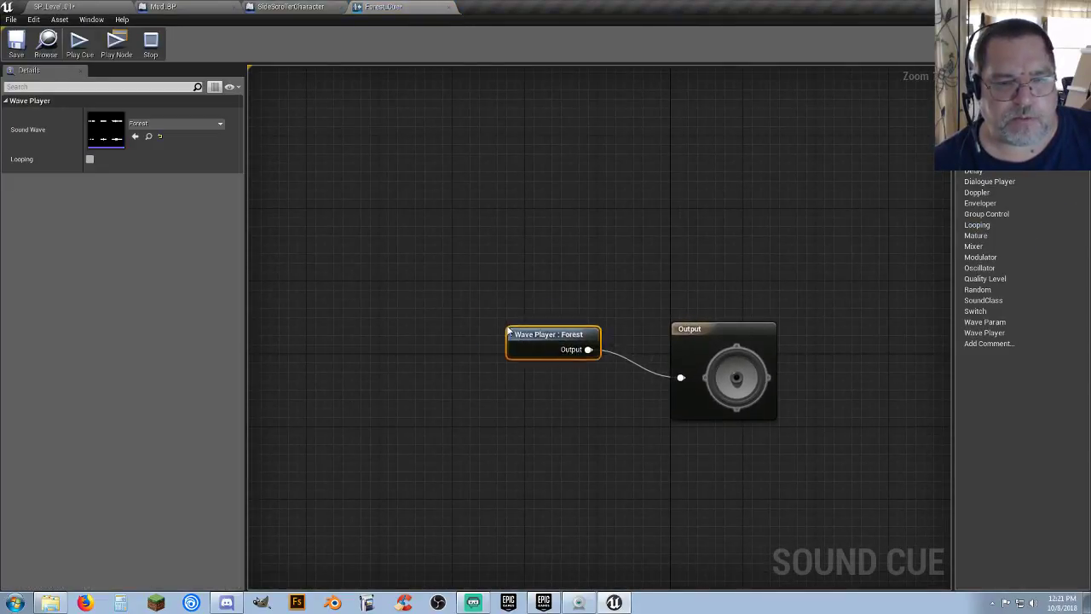
drag(507, 331, 481, 299)
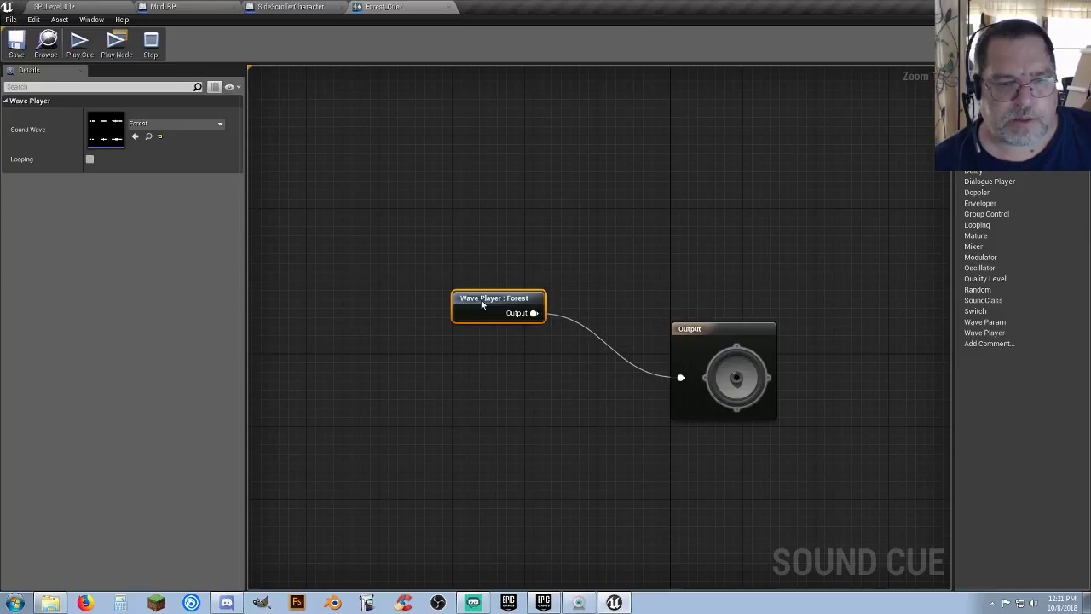
click(89, 159)
drag(700, 329, 699, 294)
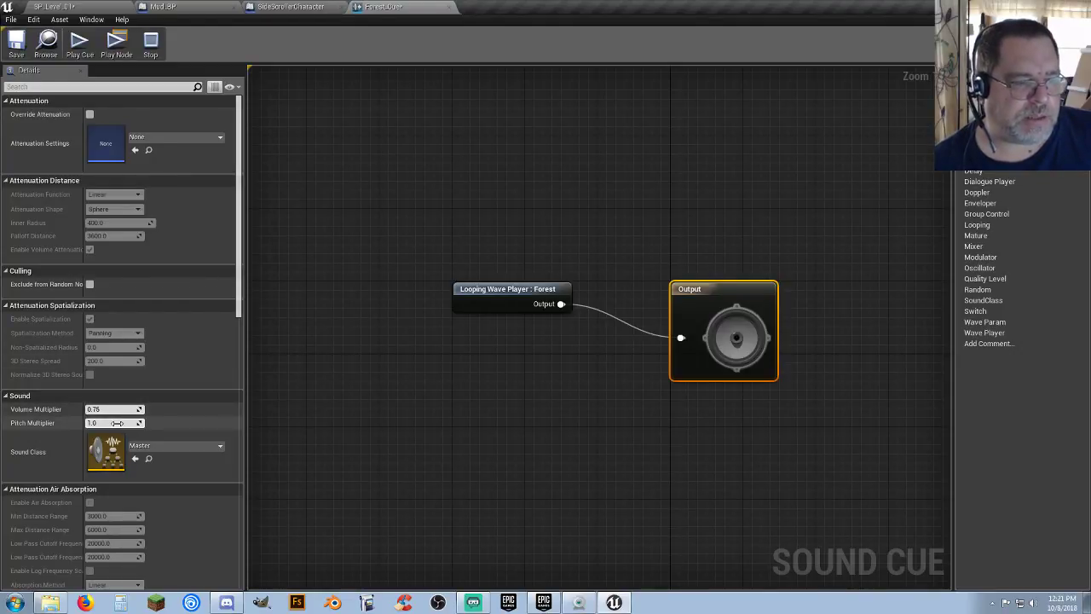
Step: Set the sound cue's Volume Multiplier to 0.4 and save the cue
click(117, 409)
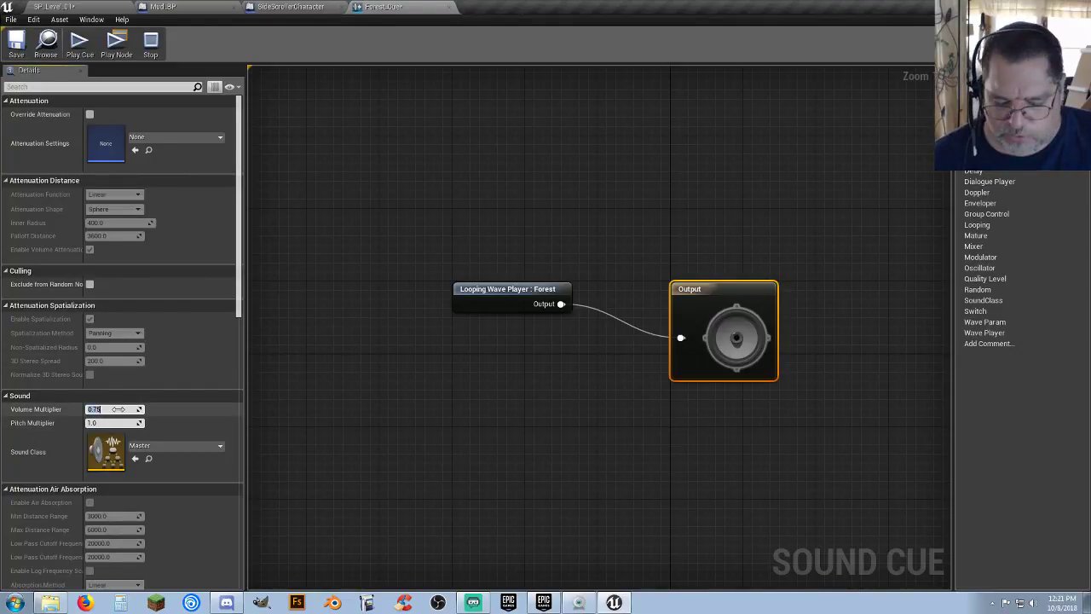
text(0)
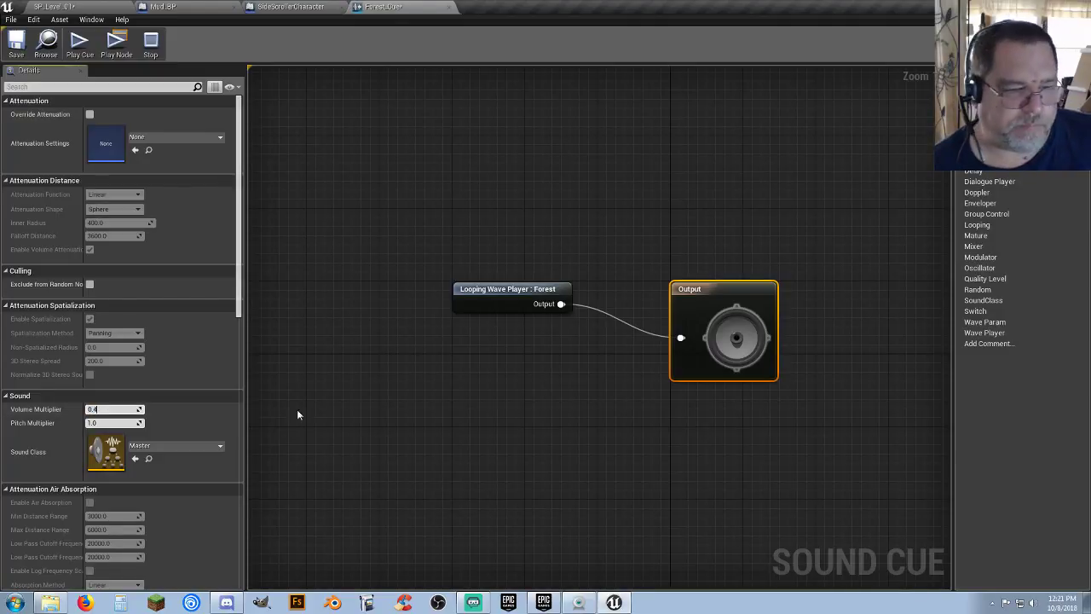
click(417, 413)
click(7, 49)
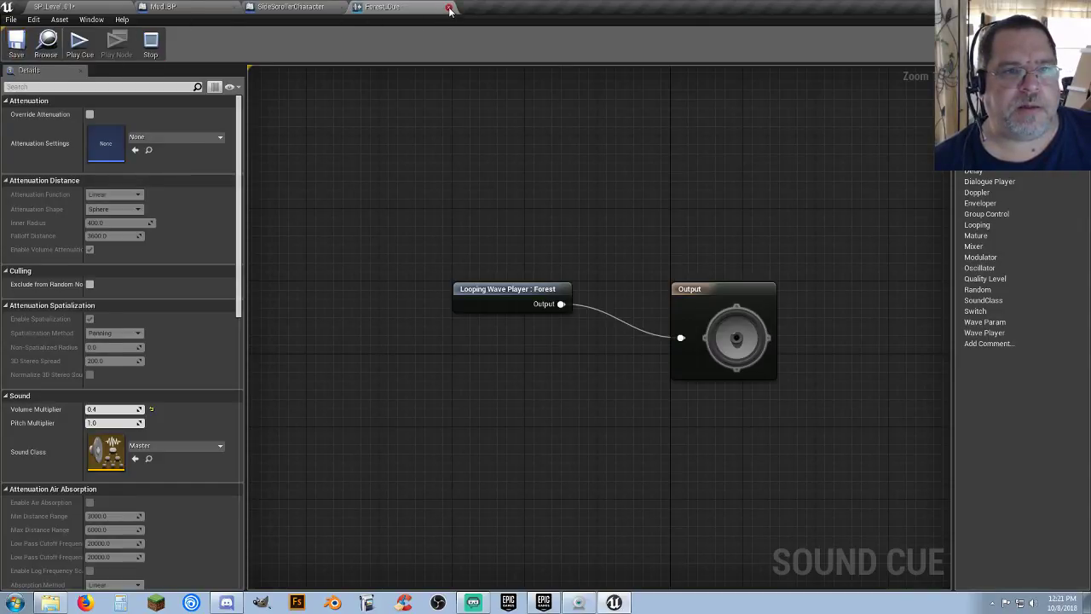
Step: Close the Forest_Cue, SideScrollerCharacter and Mud_BP editors to return to the level
click(332, 6)
click(332, 6)
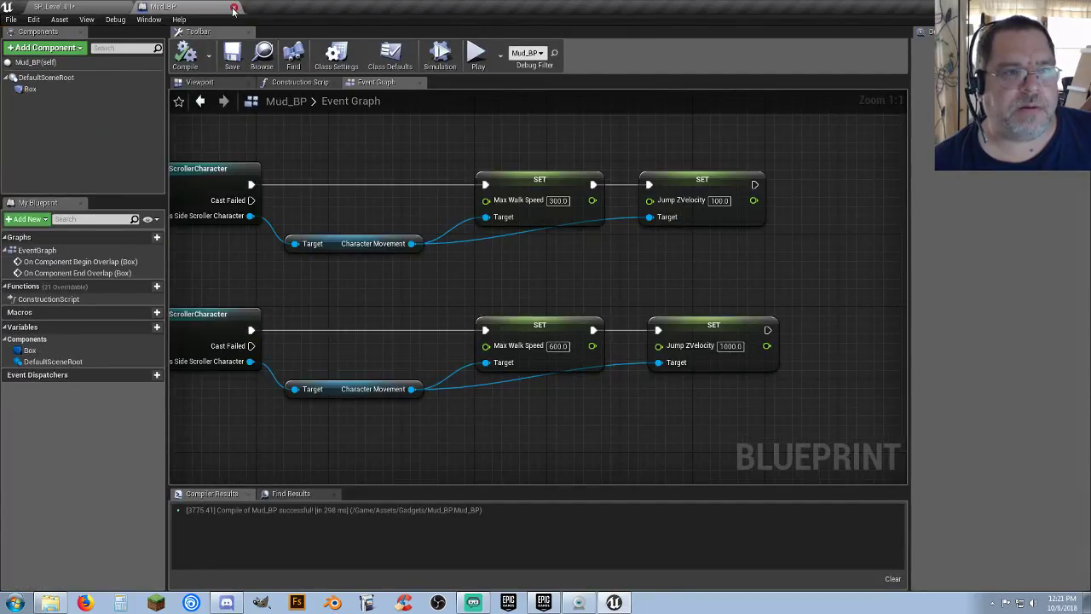
click(236, 7)
click(465, 515)
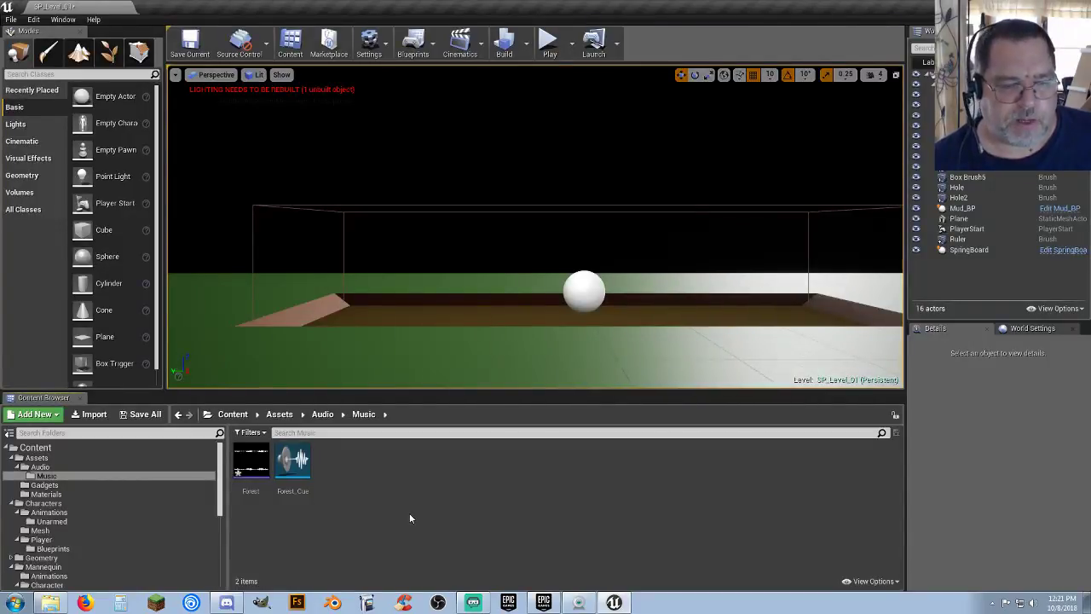
Step: Place Forest_Cue in the level as an ambient sound on the lower green platform
key(s)
right_drag(455, 331, 541, 345)
key(w)
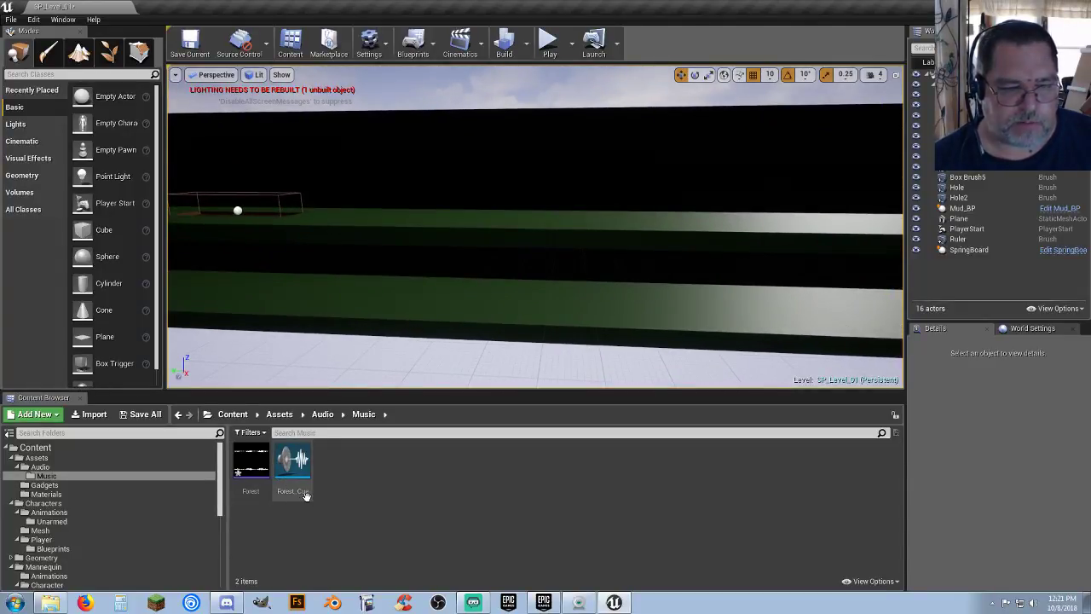
drag(305, 494, 628, 294)
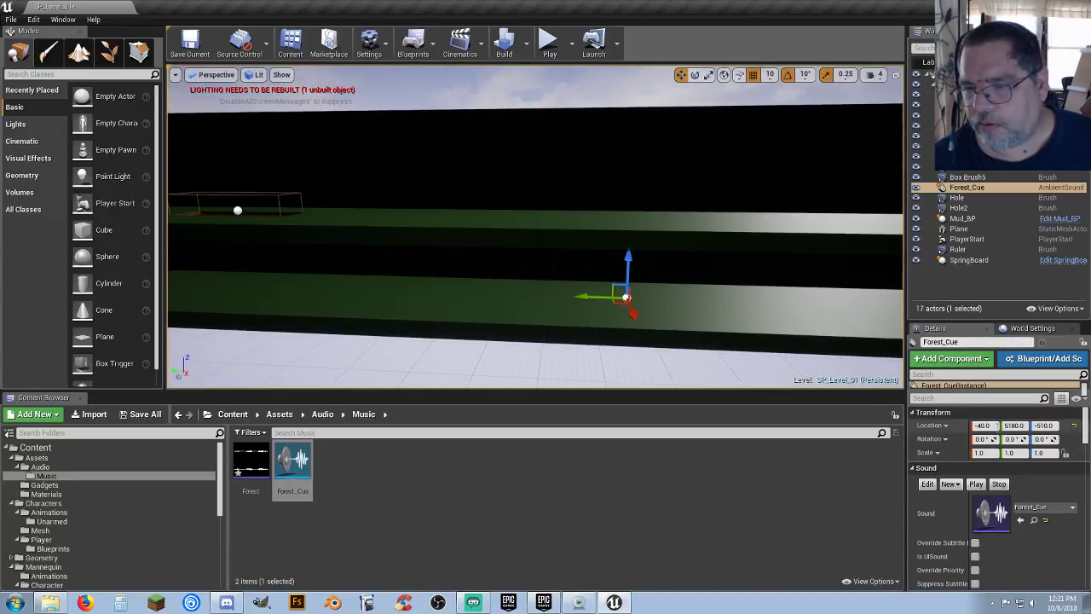
Step: Set the Forest_Cue actor's location to 0, 0, 0, and lower it to about -820 on the Z axis
click(996, 425)
text(0)
key(Tab)
text(0)
key(Tab)
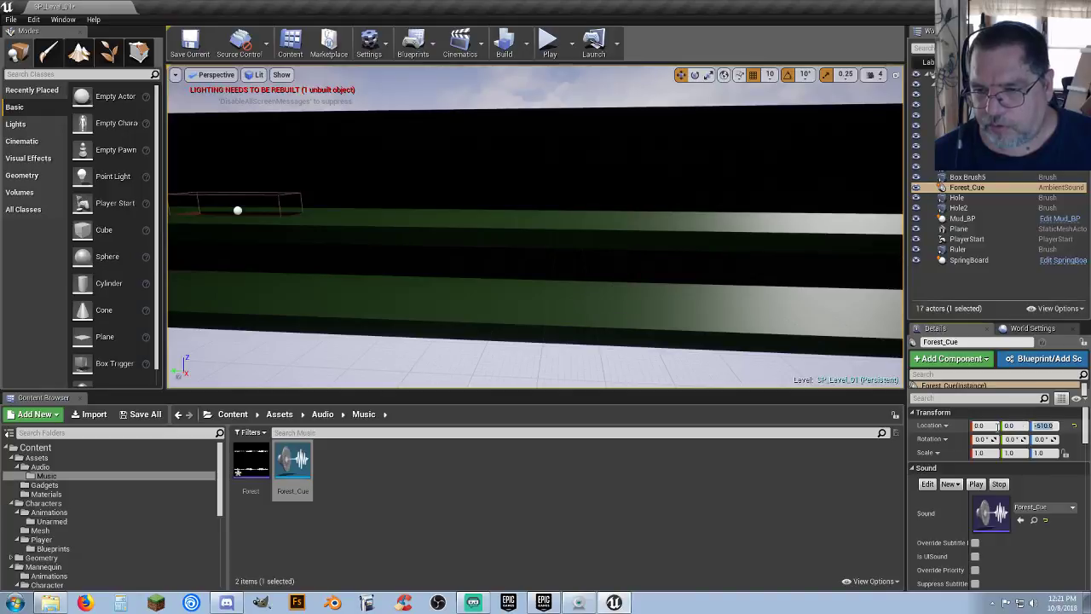
text(0)
key(Return)
mouse_move(781, 295)
right_down()
mouse_move(886, 273)
mouse_move(810, 252)
mouse_move(797, 286)
mouse_move(769, 287)
right_up()
drag(585, 175, 592, 307)
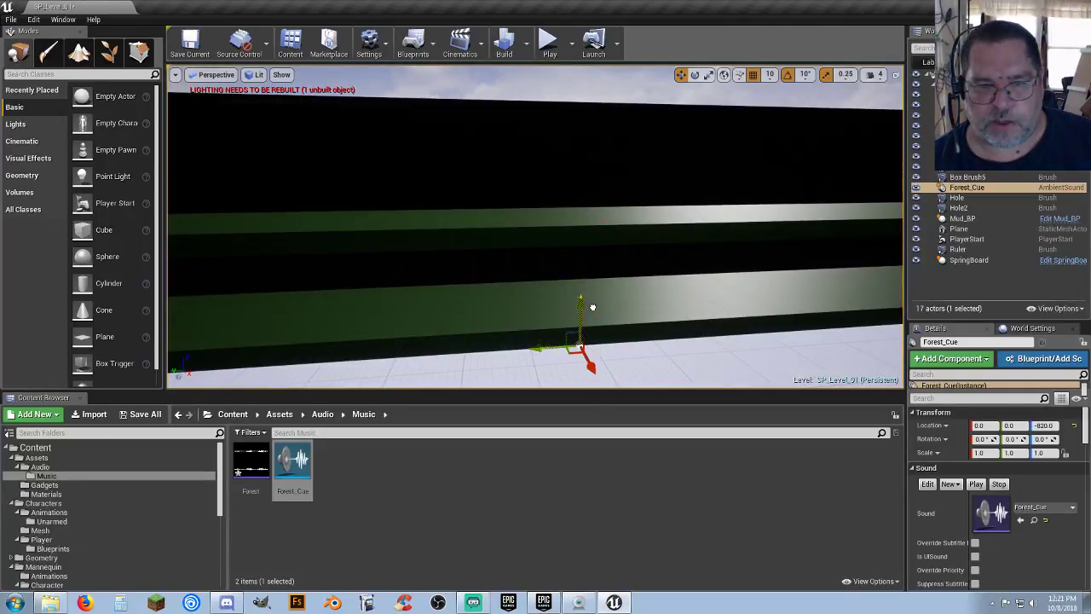
Step: Play-test the level with the forest music, running and jumping the character over the platforms and through the mud pit
click(549, 41)
key(d)
key(space)
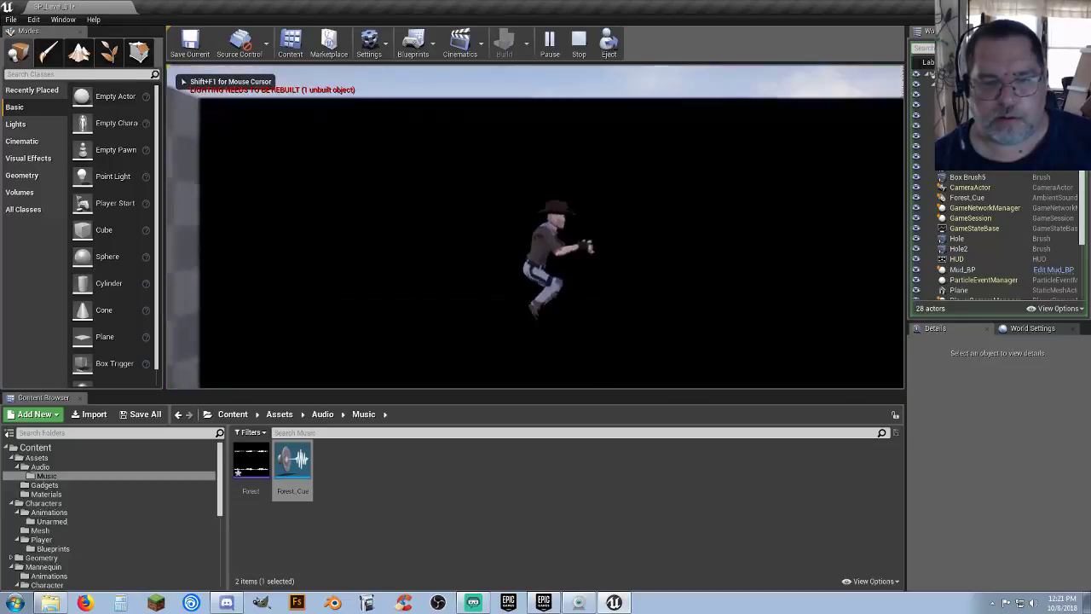
key(space)
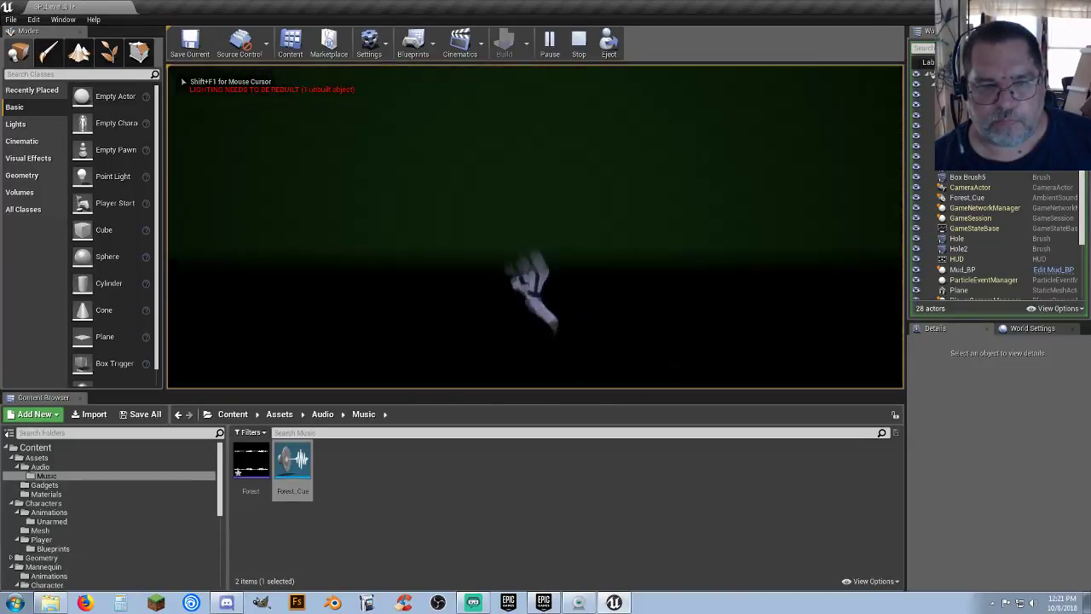
key(space)
key(a)
key(d)
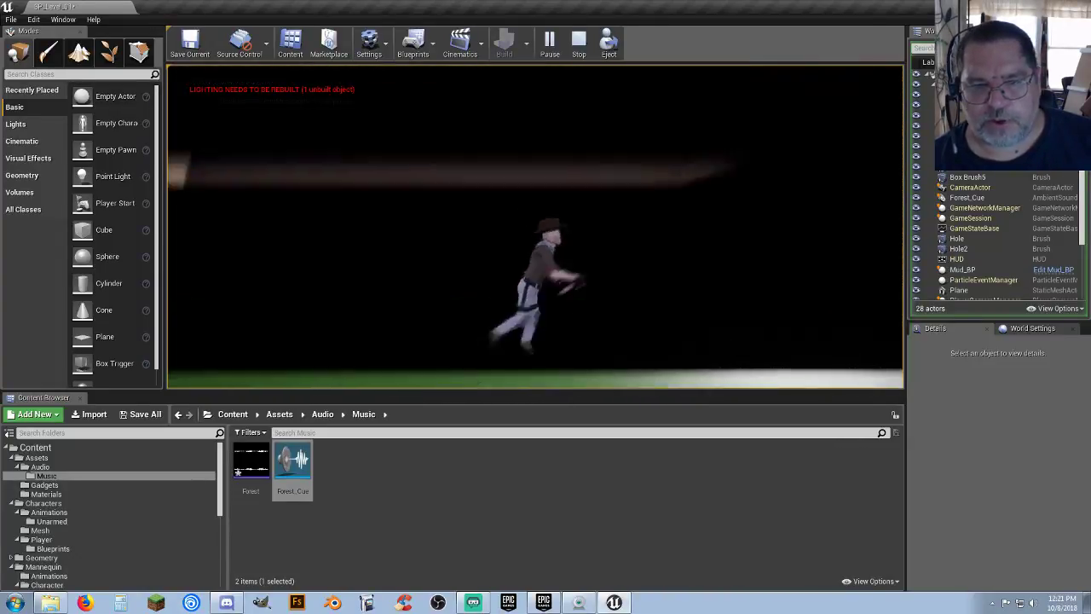
key(space)
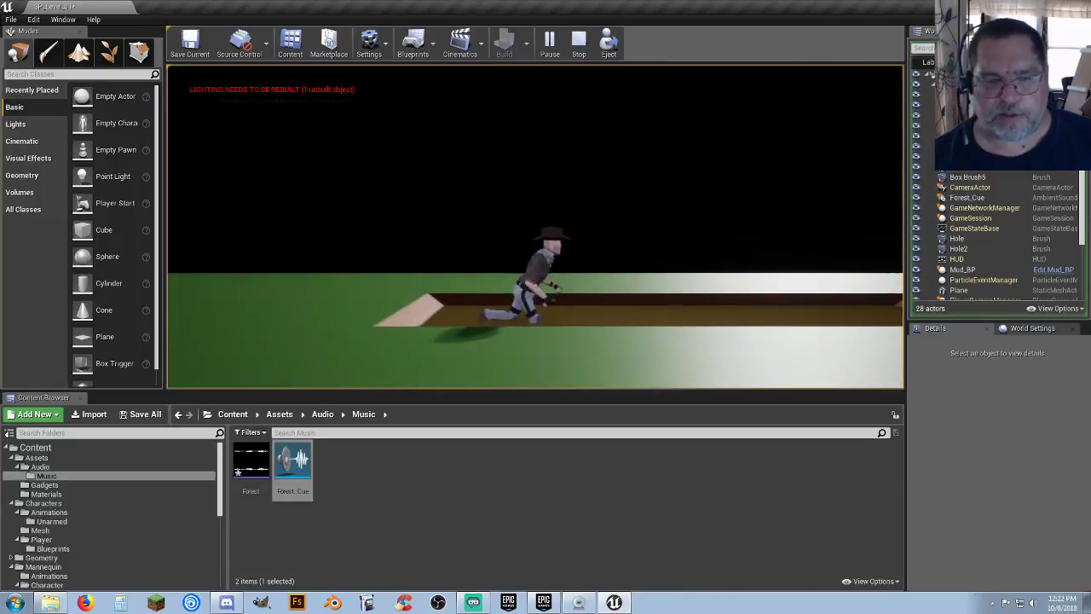
key(space)
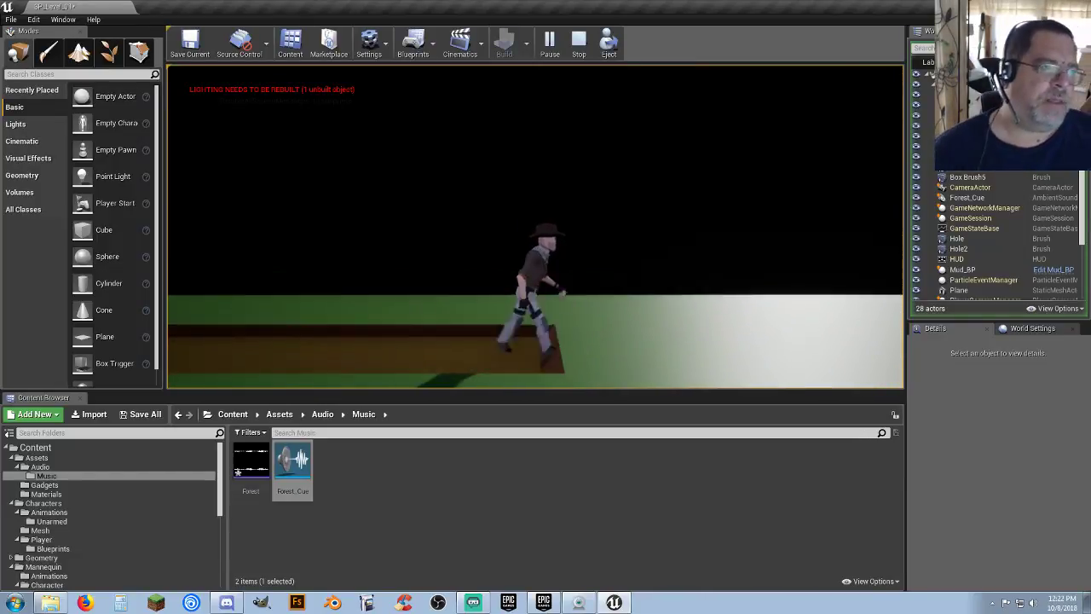
Step: Run back through the mud pit to the brown pit, return to the far side with jumps, and end the play session
key(a)
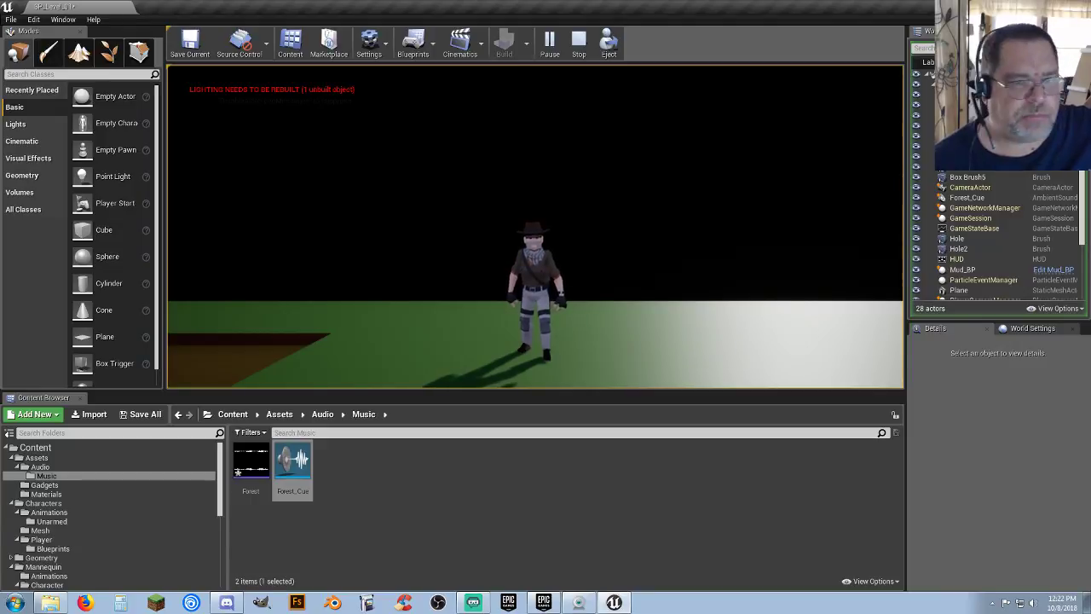
key(a)
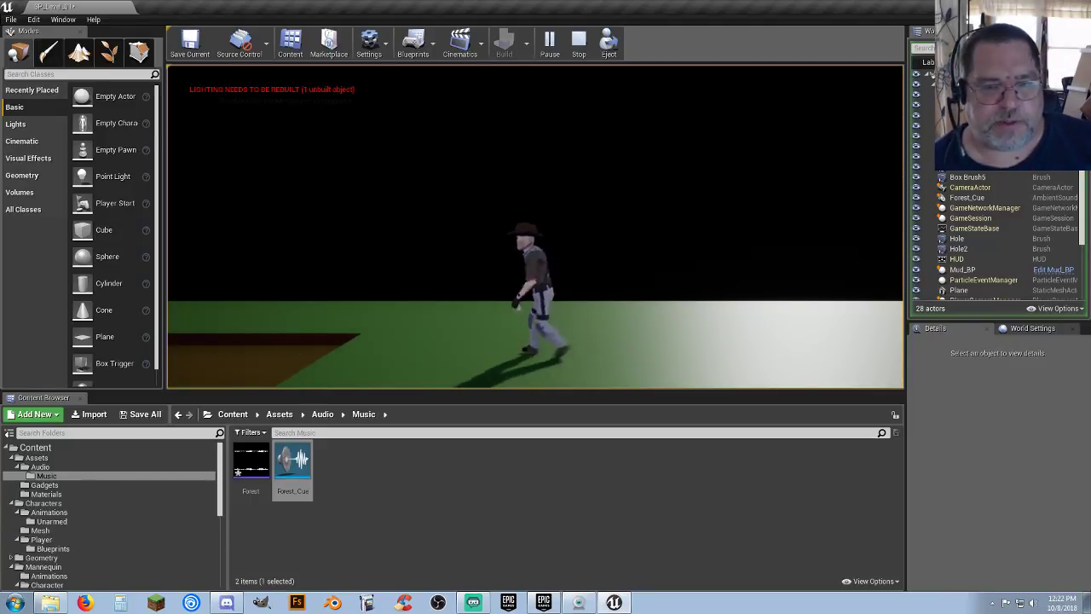
key(space)
key(a)
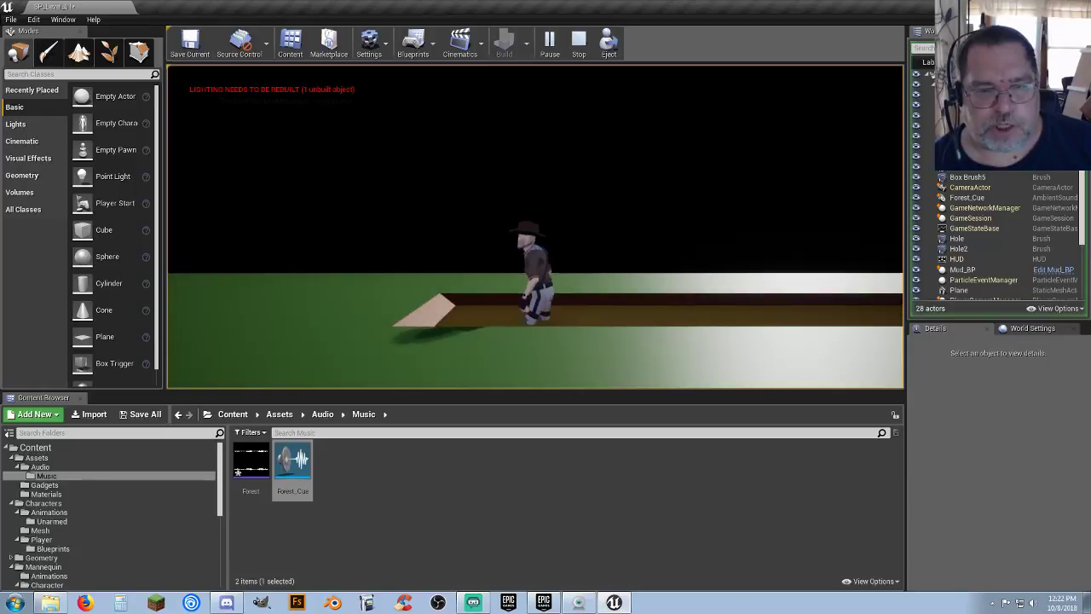
key(d)
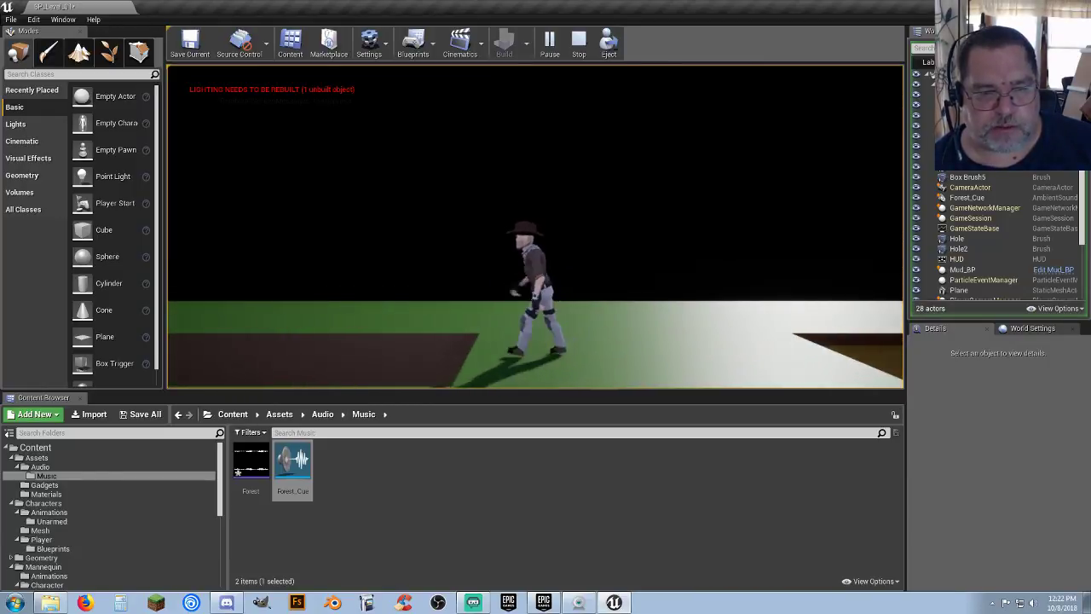
key(space)
key(d)
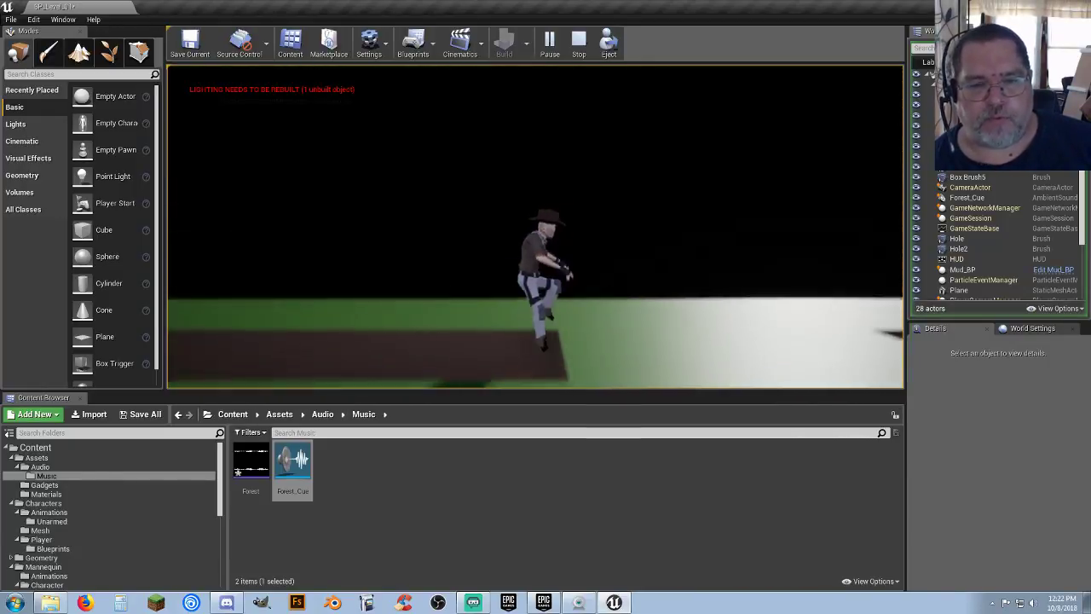
key(space)
key(d)
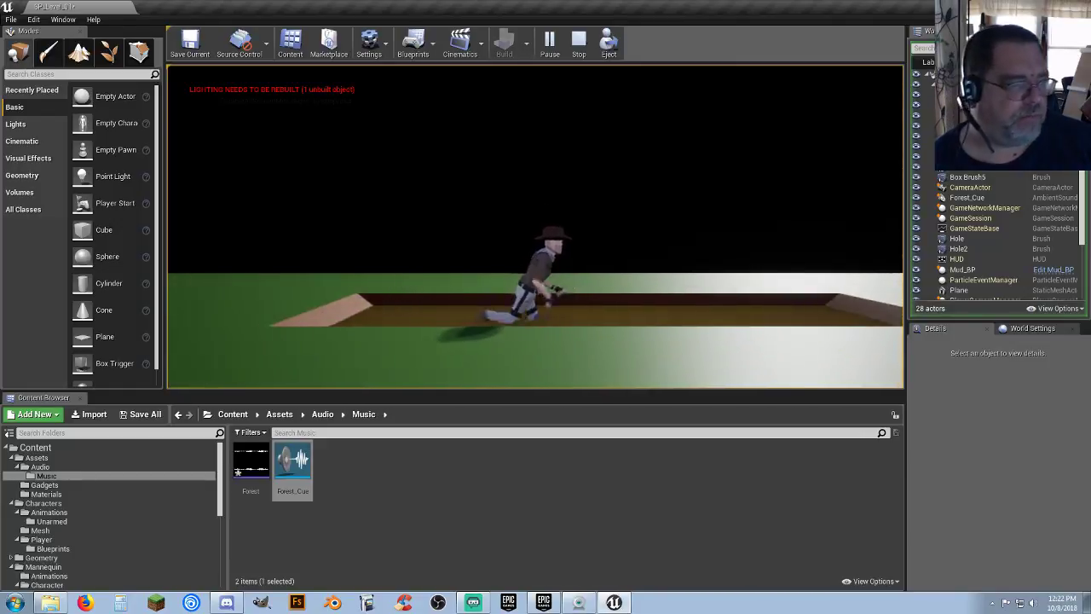
key(d)
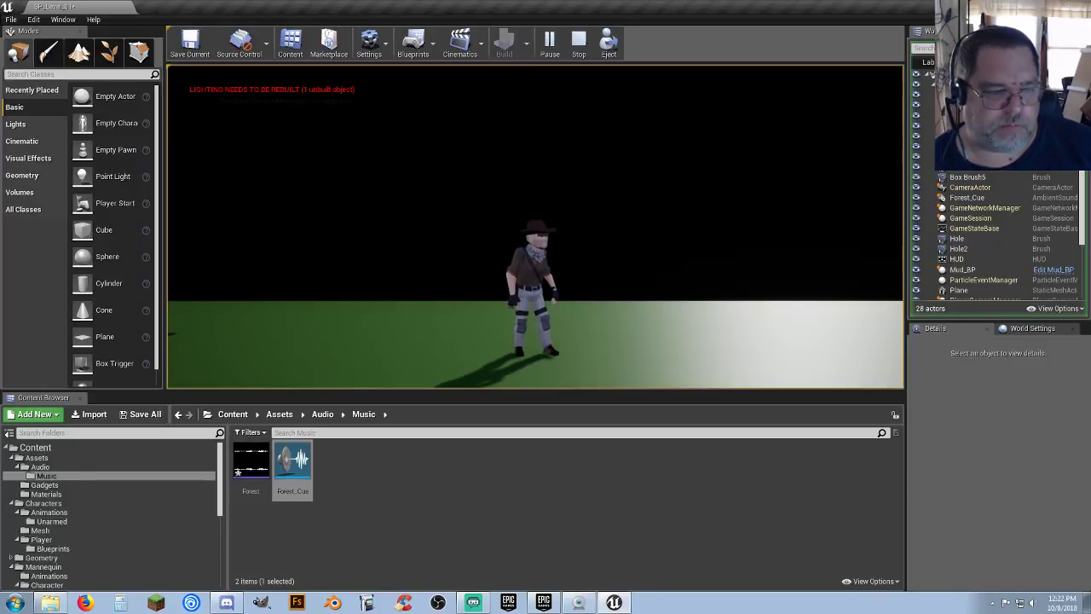
key(Escape)
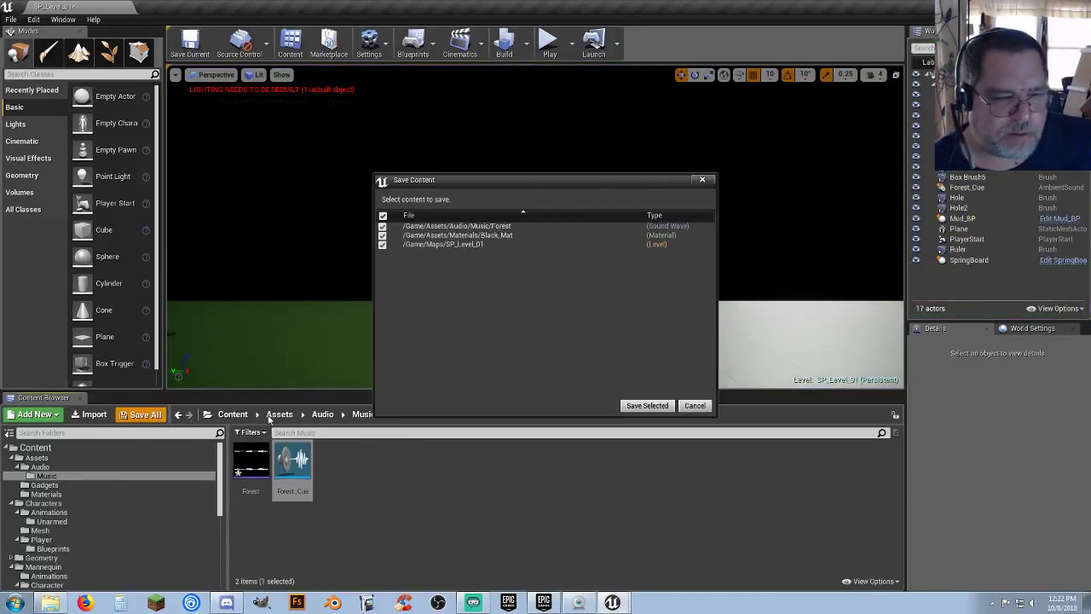
Step: Save all modified content: the Forest sound wave, the Black_Mat material and the SP_Level_01 level
click(140, 414)
click(649, 406)
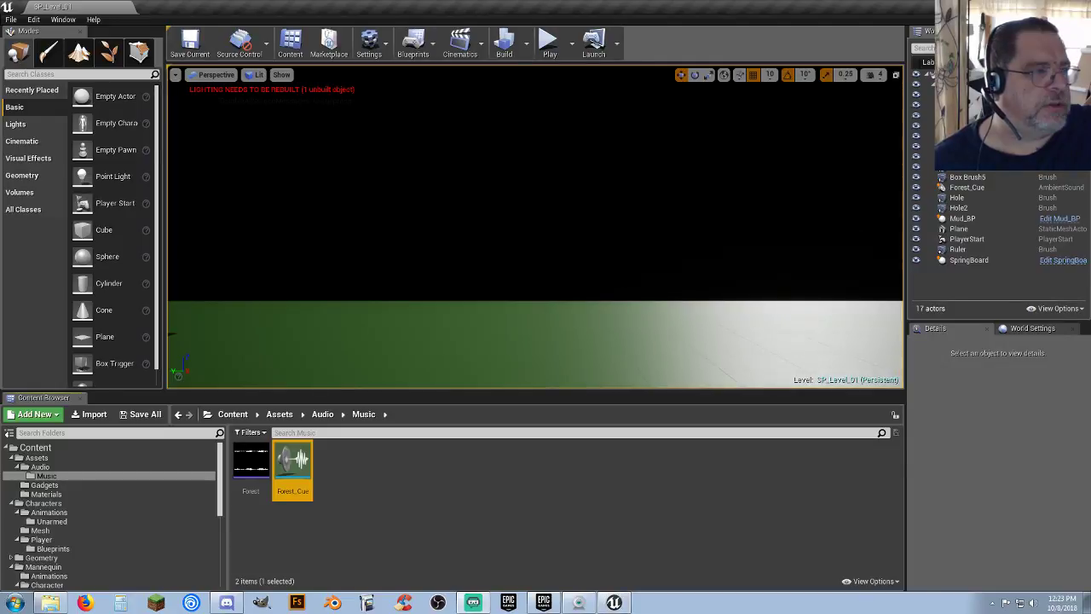
click(417, 513)
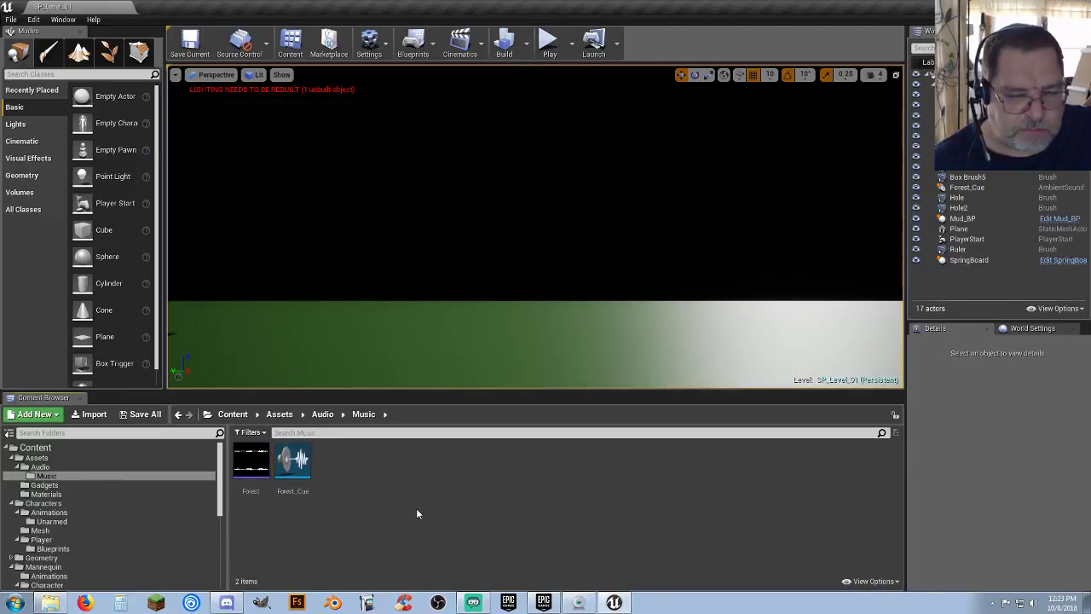